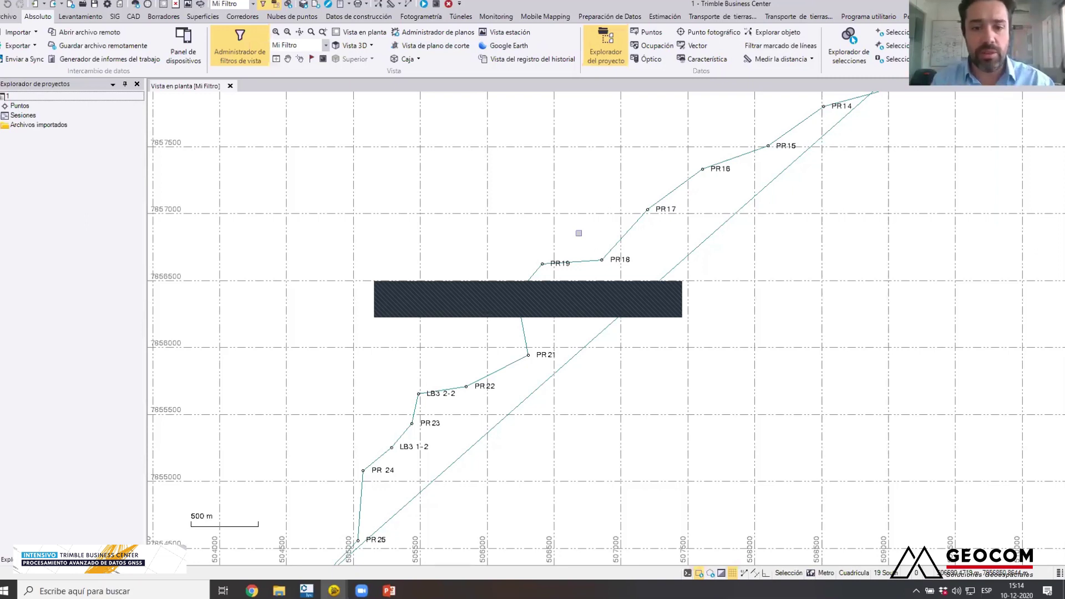
# - Examine the GNSS baseline network between PR12 and PR26 over the background map in the plan view
pyautogui.scroll(-2, 647, 280)
pyautogui.scroll(-1, 645, 284)
pyautogui.scroll(2, 642, 288)
pyautogui.scroll(-1, 645, 286)
pyautogui.moveTo(605, 299); pyautogui.dragTo(545, 311)
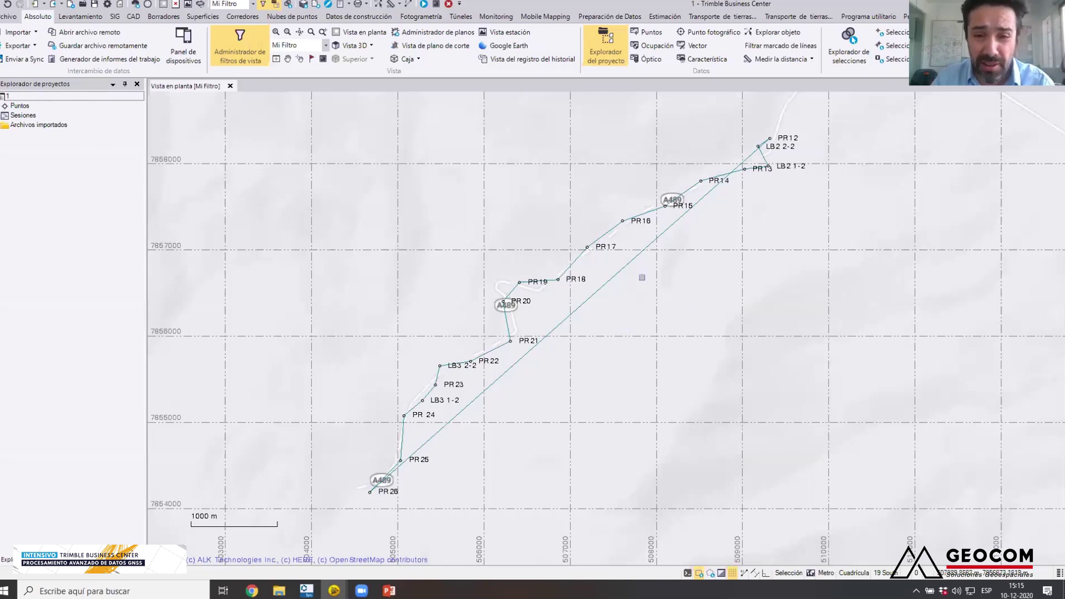
pyautogui.scroll(-2, 569, 295)
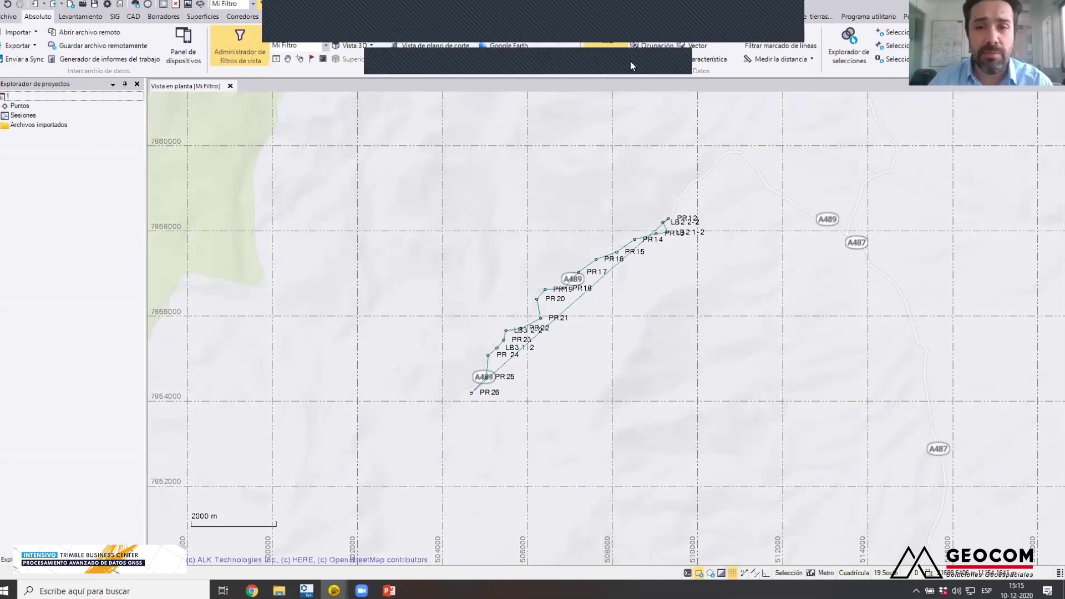
pyautogui.scroll(3, 581, 304)
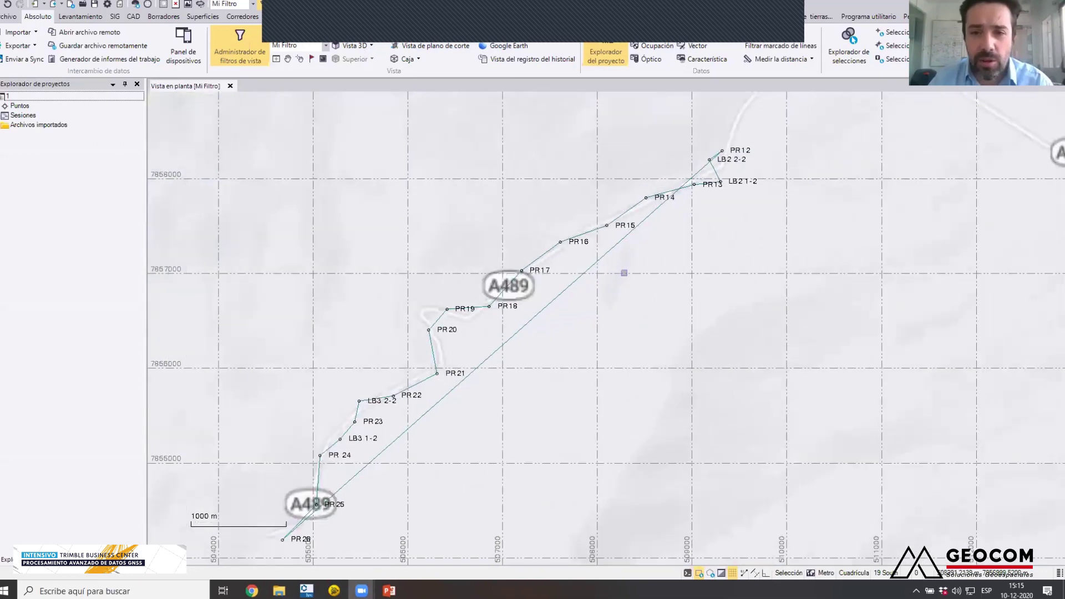
pyautogui.scroll(-1, 610, 303)
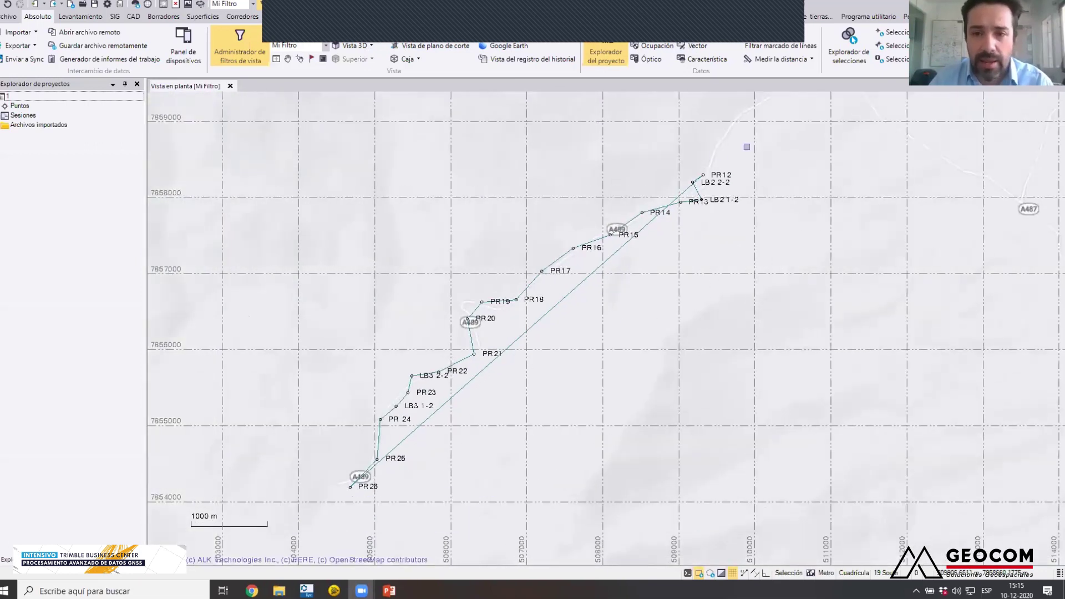
# - Highlight the chain of short baselines from PR12 through LB2 2-2, LB2 1-2 and PR13 in the plan view, ending with nothing selected
pyautogui.scroll(2, 702, 175)
pyautogui.scroll(1, 704, 176)
pyautogui.scroll(2, 682, 183)
pyautogui.click(675, 188)
pyautogui.click(676, 267)
pyautogui.click(621, 331)
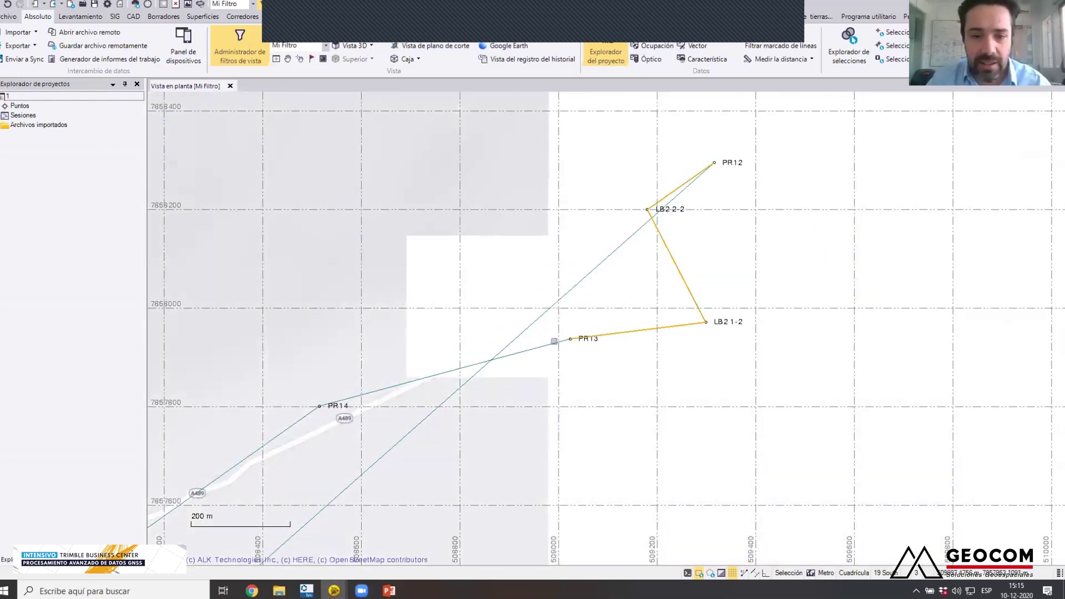
pyautogui.scroll(-5, 511, 364)
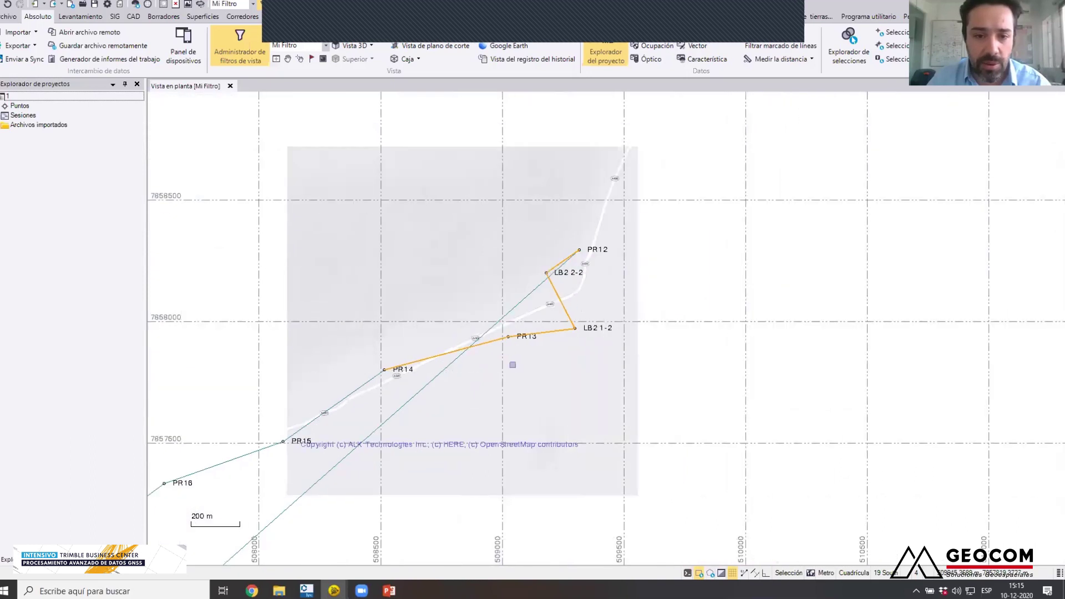
pyautogui.press('Escape')
pyautogui.scroll(-2, 510, 345)
pyautogui.moveTo(478, 369); pyautogui.dragTo(638, 171)
pyautogui.scroll(-1, 572, 248)
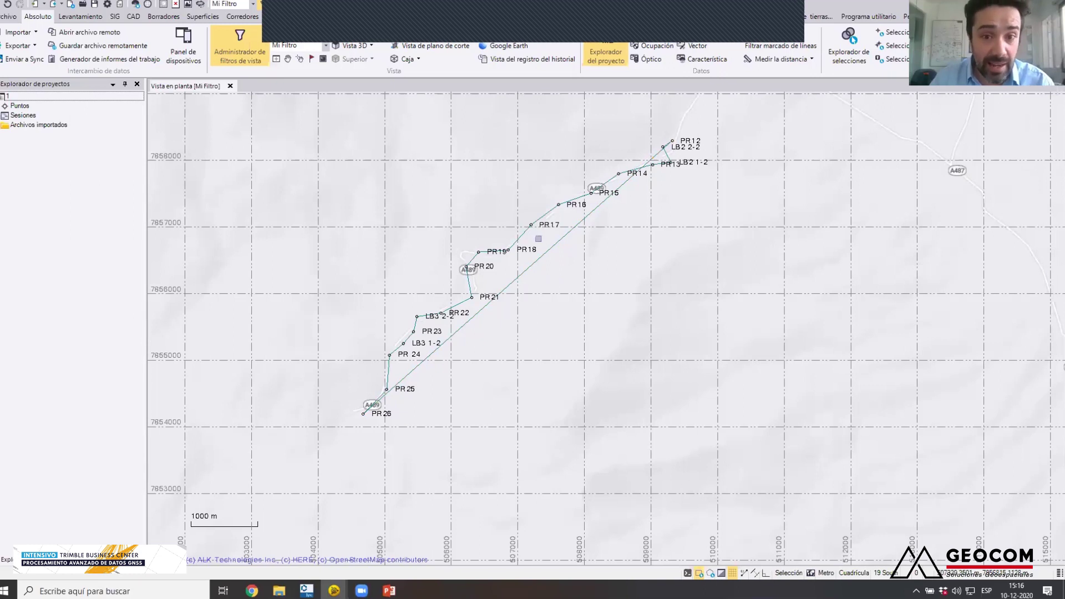
pyautogui.scroll(2, 538, 238)
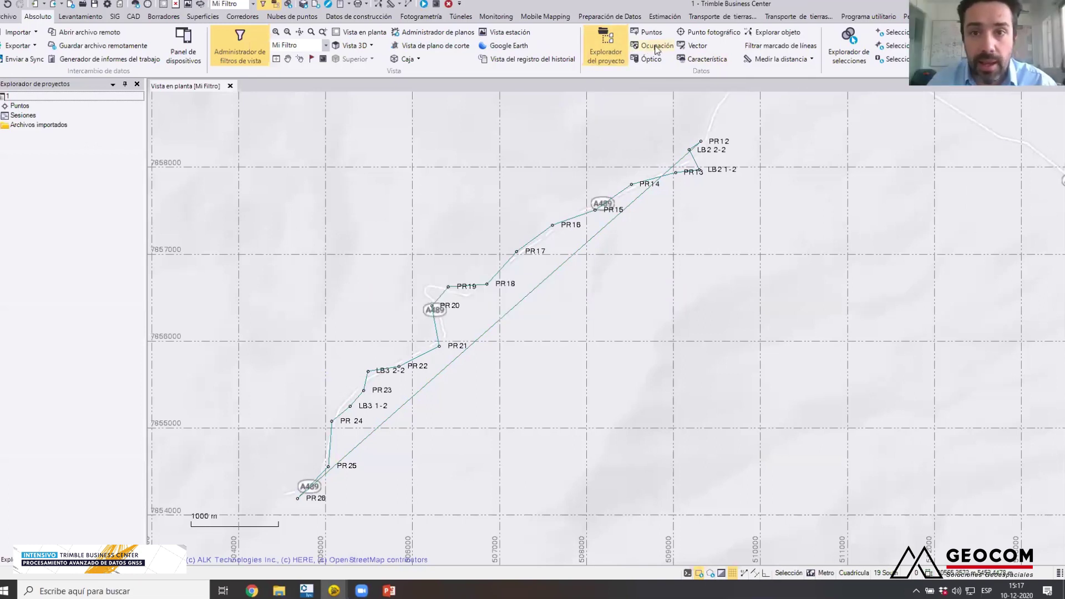
# - Open the occupation spreadsheet and place it in a vertical tab group beside the plan view, keeping the whole network in sight
pyautogui.click(652, 47)
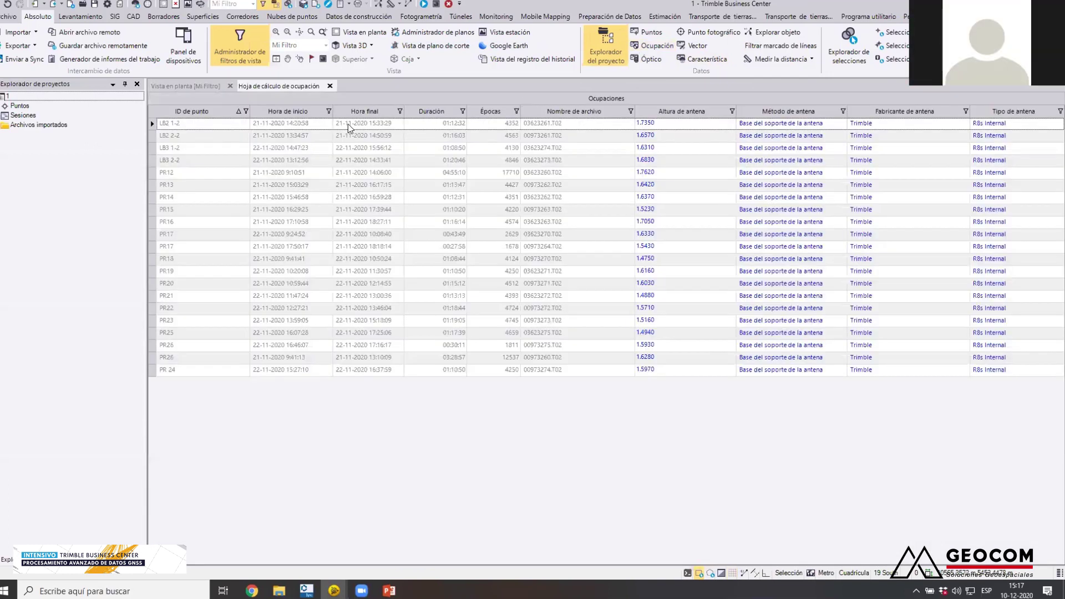
pyautogui.rightClick(282, 87)
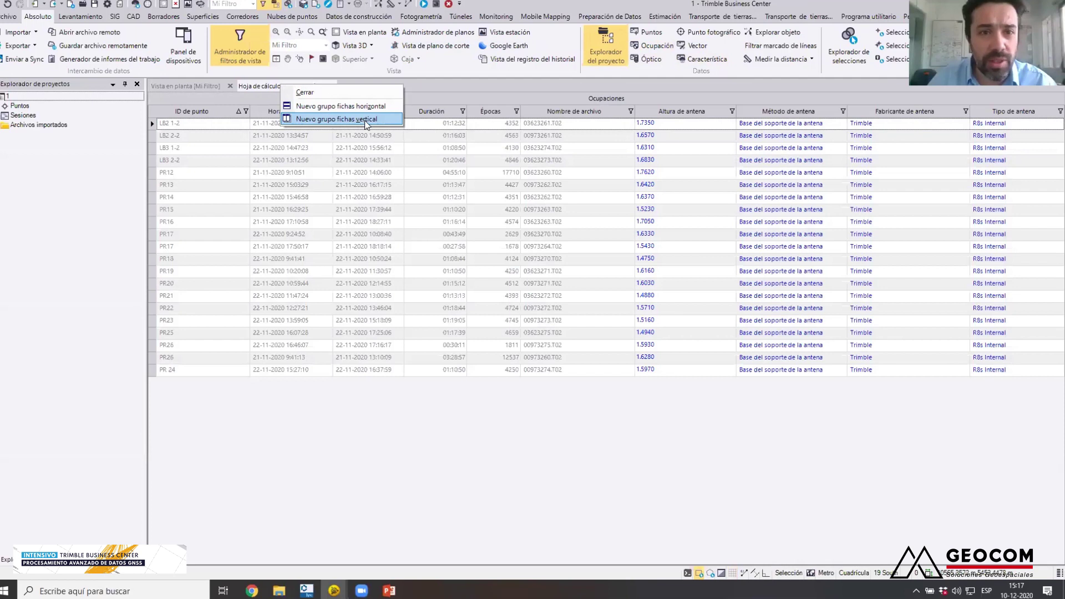
pyautogui.click(366, 121)
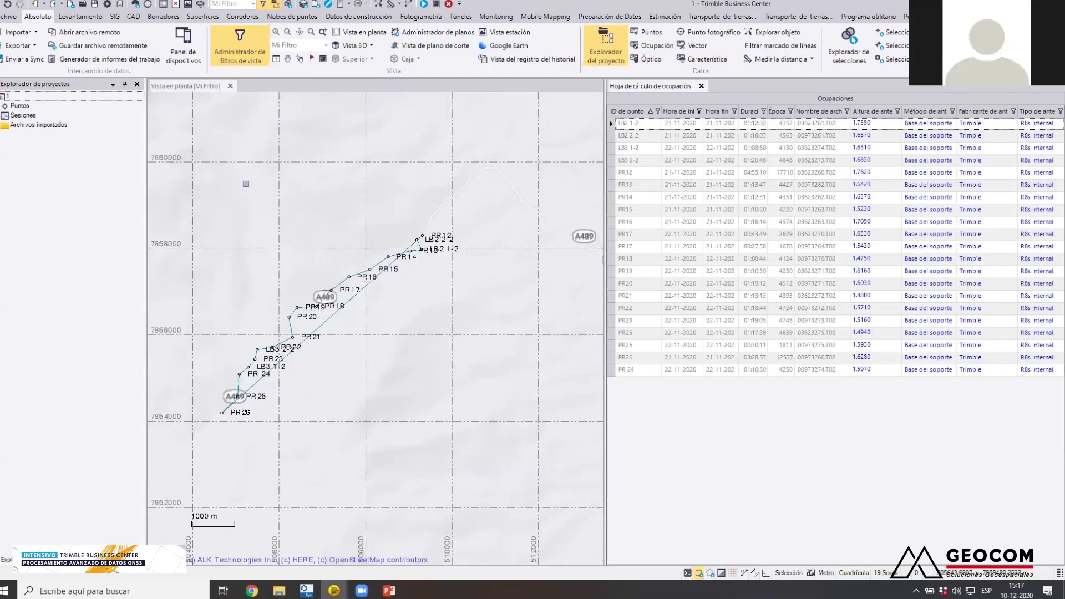
pyautogui.scroll(3, 420, 295)
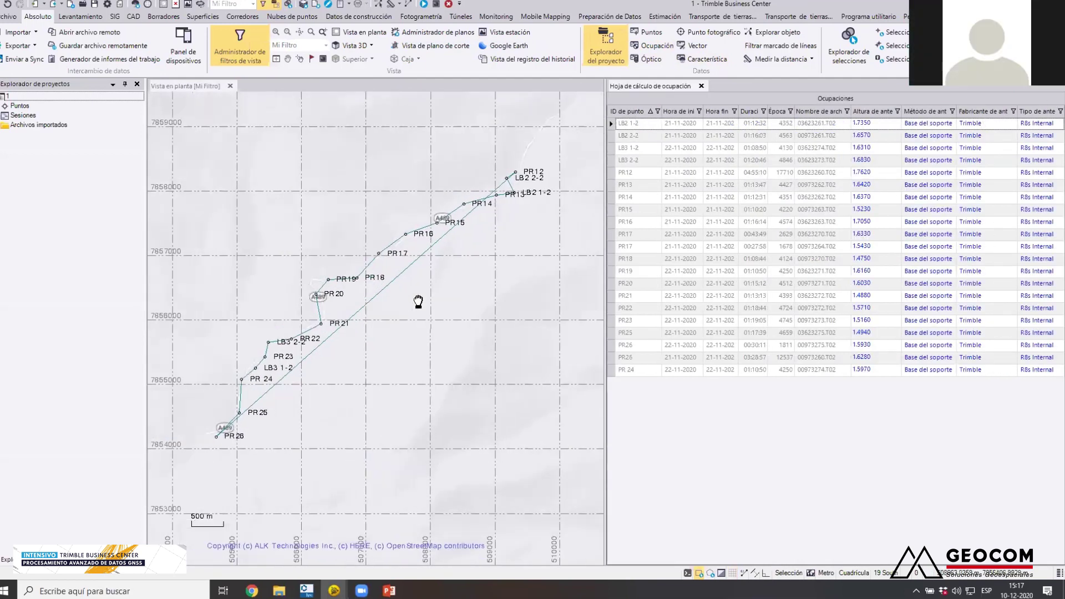
pyautogui.scroll(2, 420, 295)
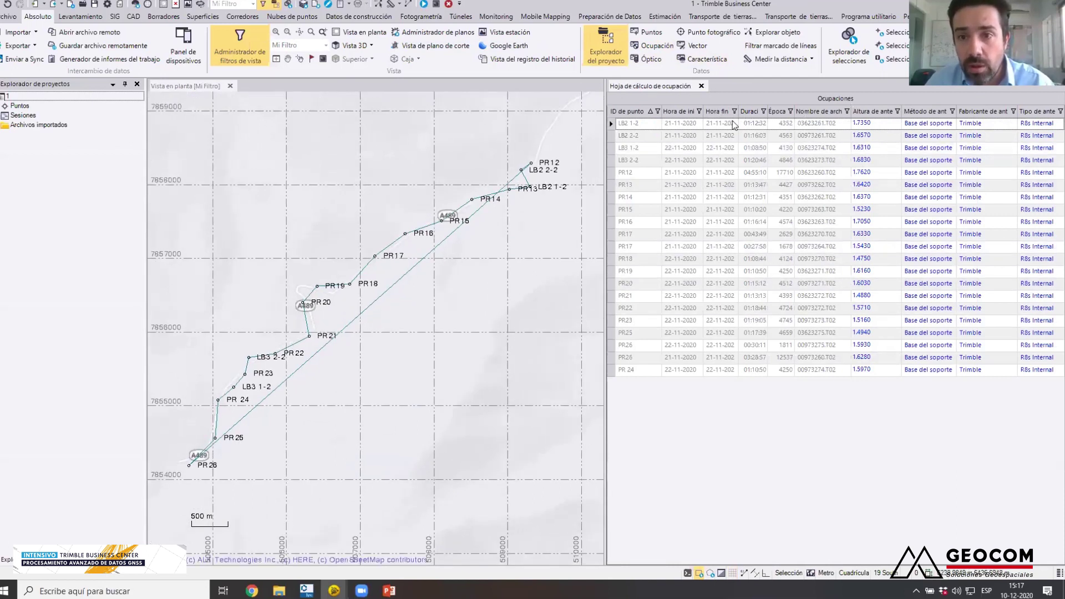
# - Sort the occupations by ascending duration and highlight points PR12 and PR26 in the plan view, leaving nothing selected
pyautogui.click(756, 114)
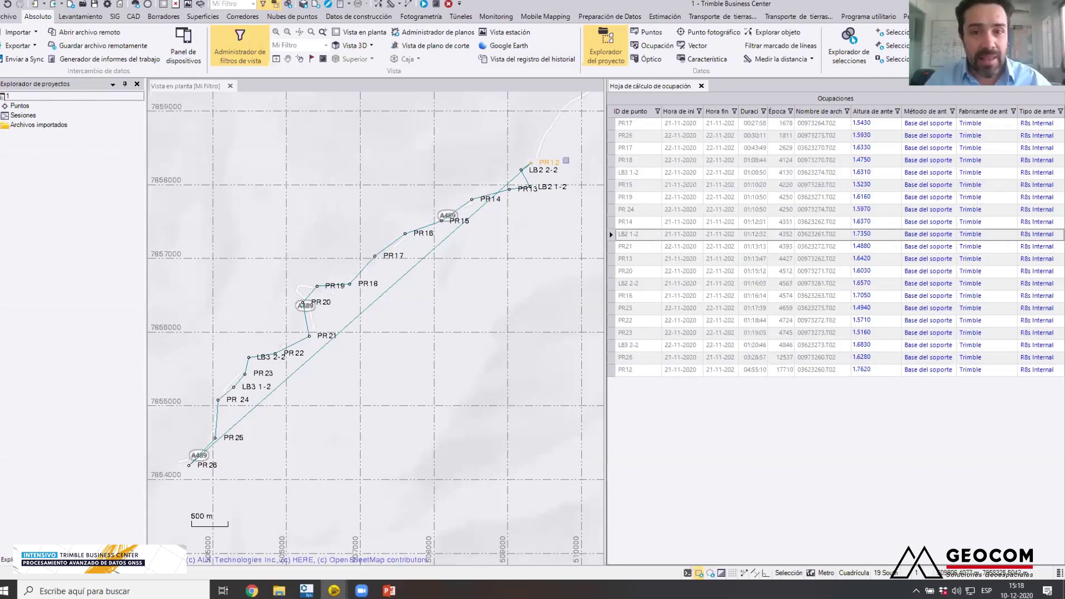
pyautogui.click(190, 465)
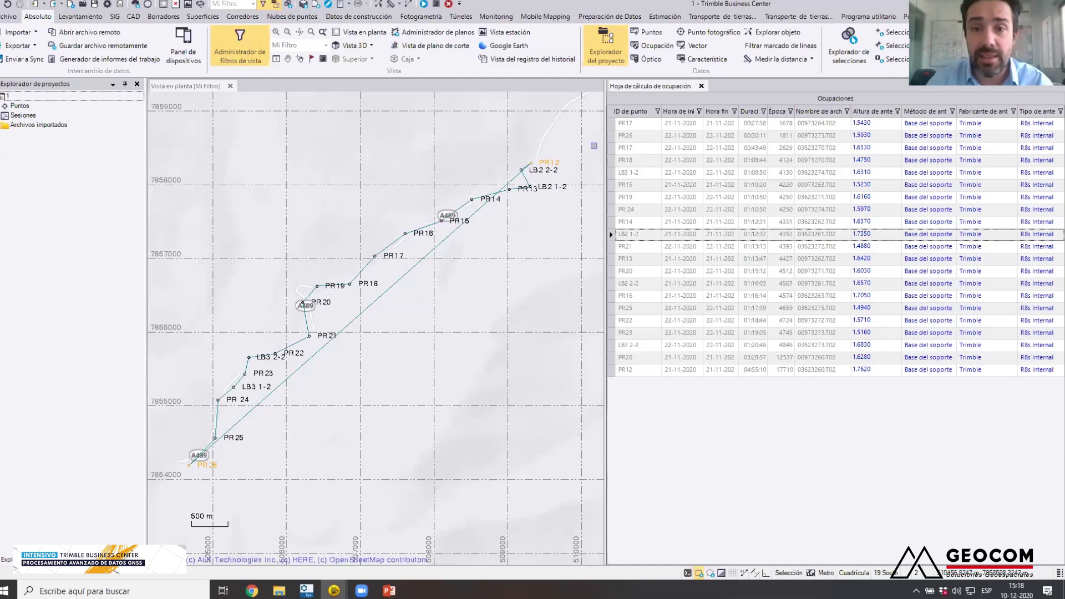
pyautogui.click(558, 222)
# - Open the points spreadsheet in a horizontal tab group below the occupations, widen both sheets and look through their rows
pyautogui.click(647, 33)
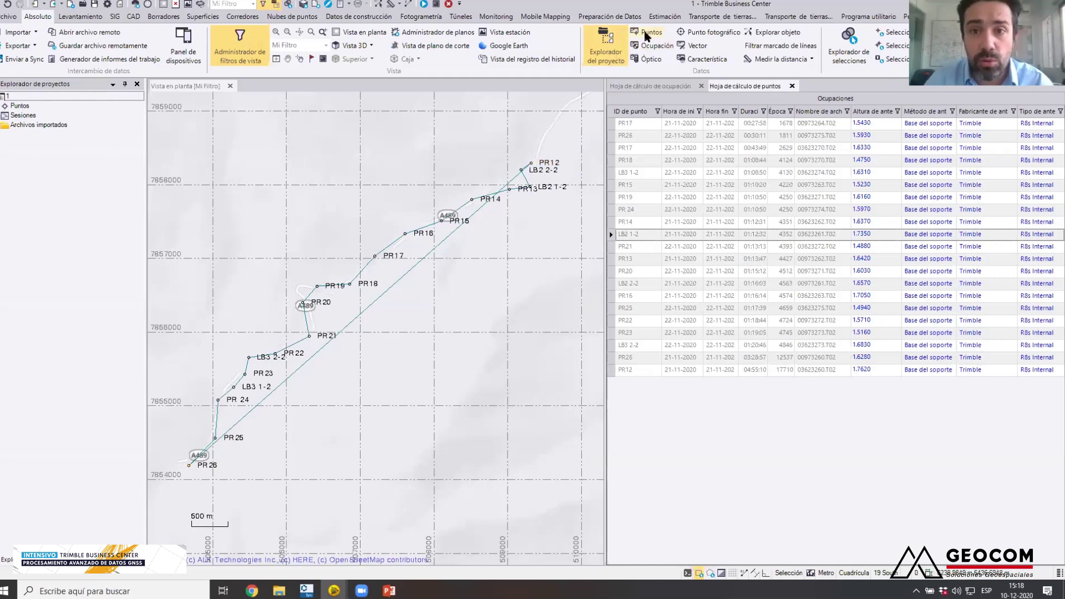
pyautogui.rightClick(745, 81)
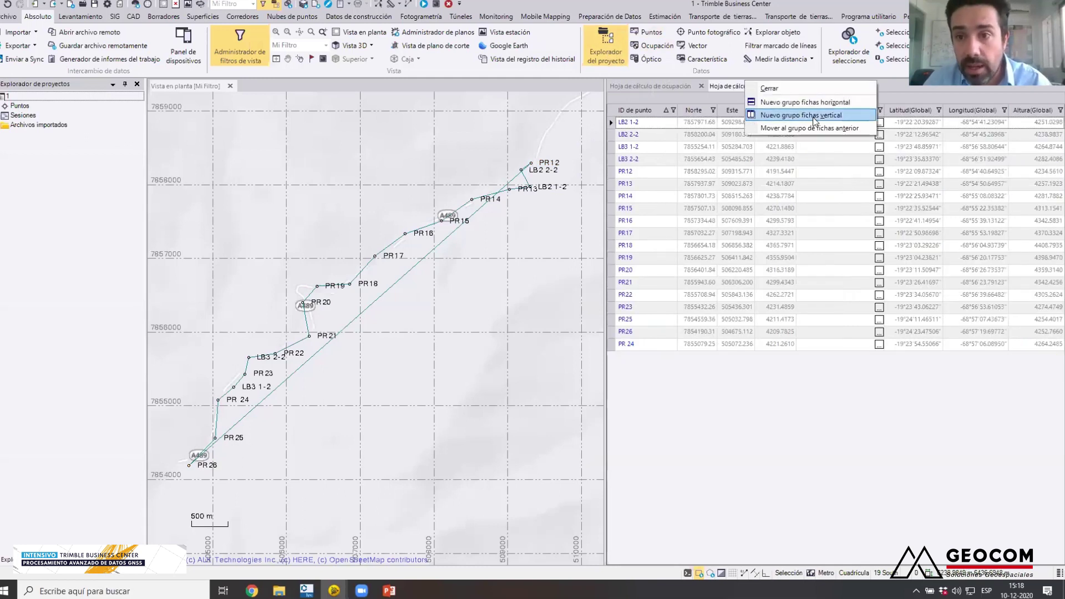
pyautogui.click(828, 105)
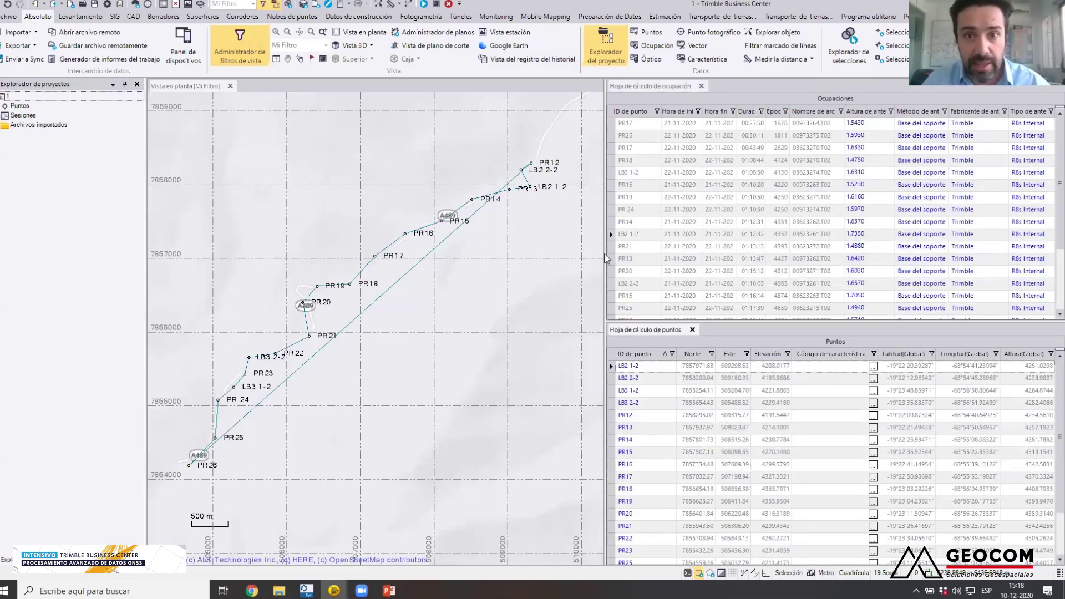
pyautogui.moveTo(605, 255); pyautogui.dragTo(525, 231)
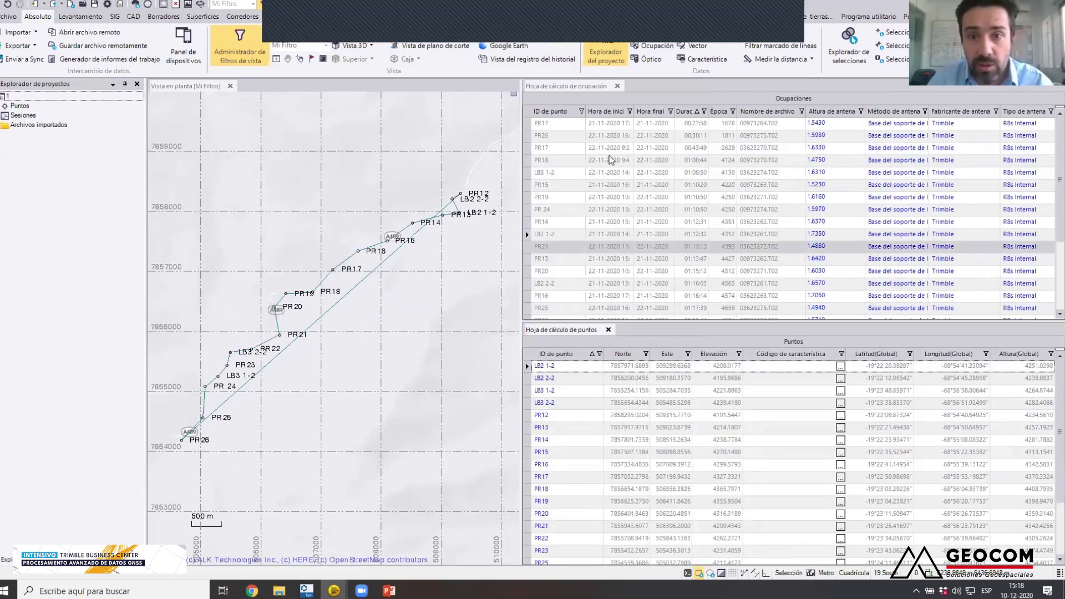
pyautogui.scroll(-2, 607, 403)
pyautogui.scroll(2, 609, 399)
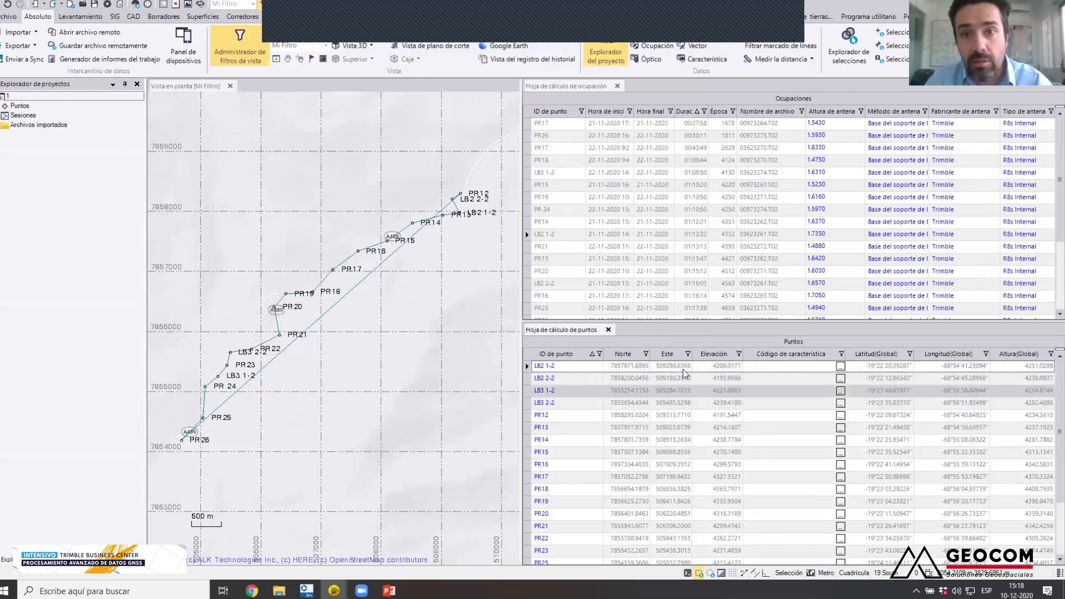
pyautogui.scroll(-2, 686, 436)
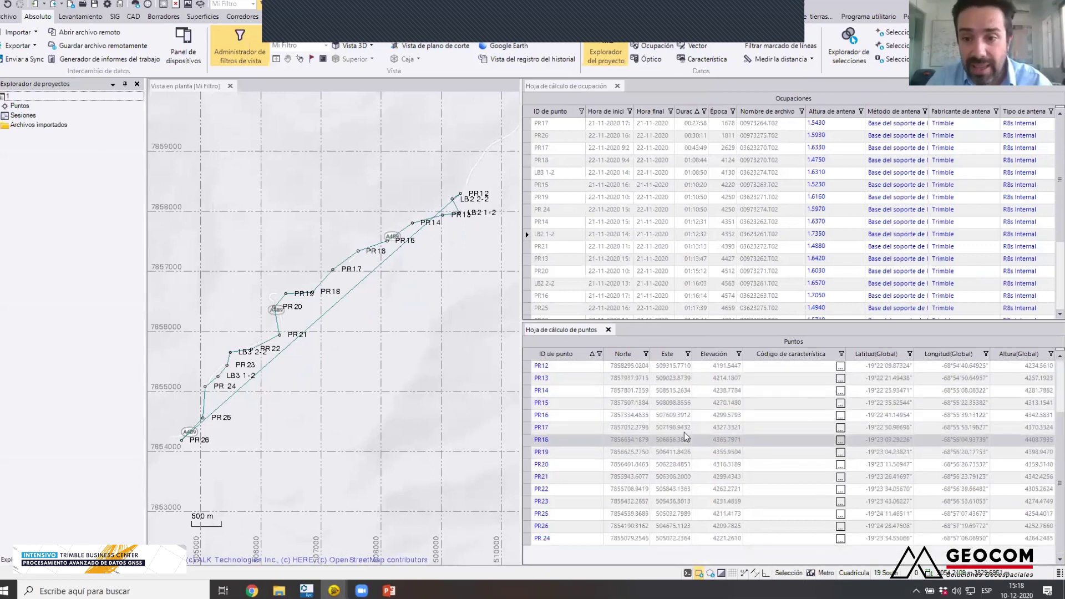
pyautogui.scroll(2, 699, 443)
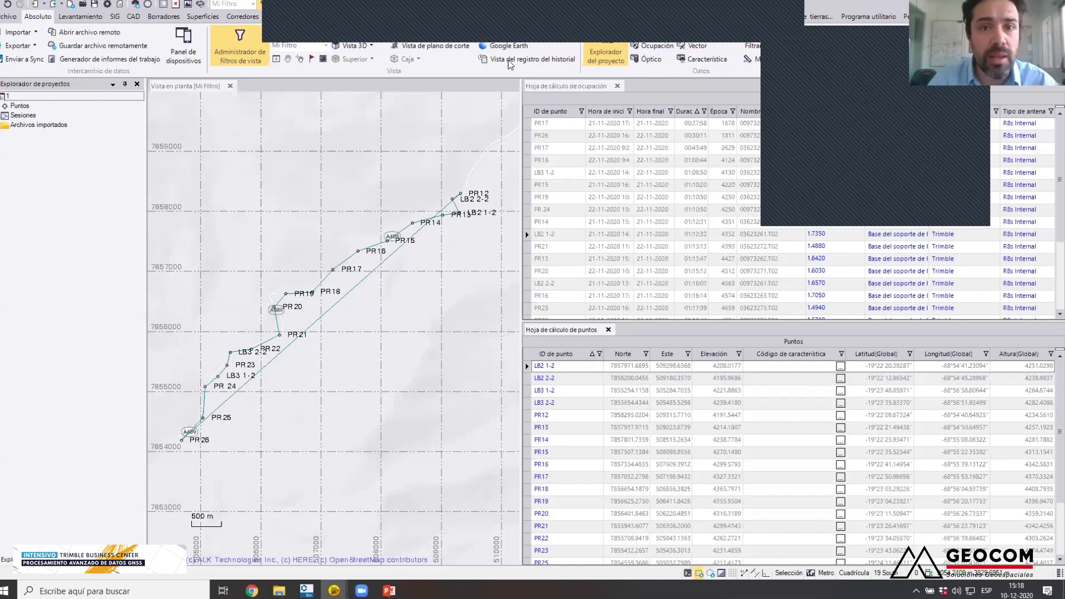
# - Open the time-based view of the sessions and fit its timeline to the sessions of 21-11-2020
pyautogui.click(82, 20)
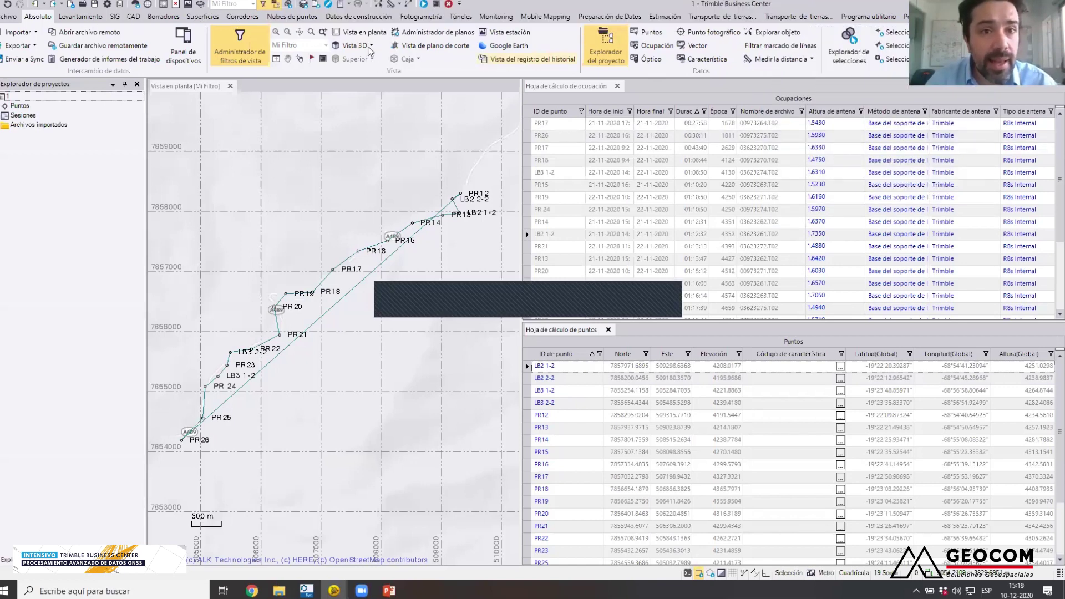
pyautogui.click(404, 48)
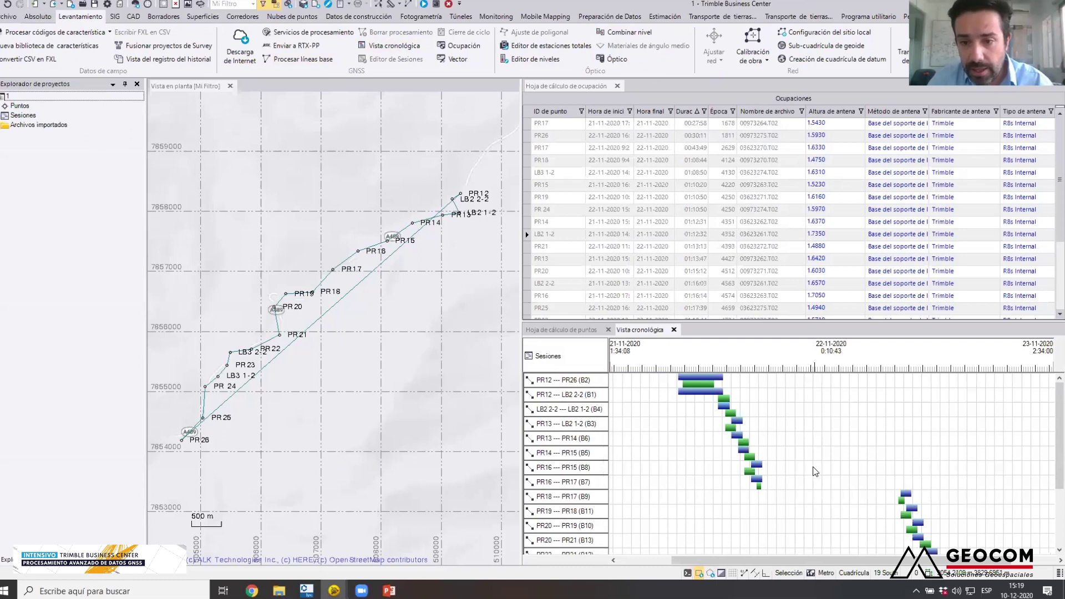
pyautogui.scroll(1, 824, 493)
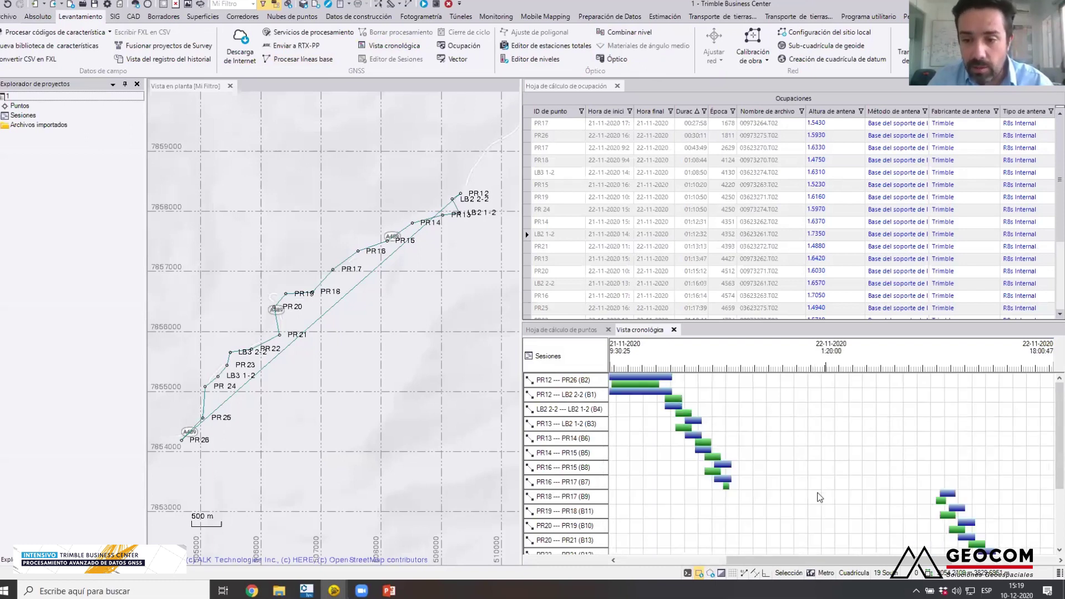
pyautogui.moveTo(769, 566); pyautogui.dragTo(740, 566)
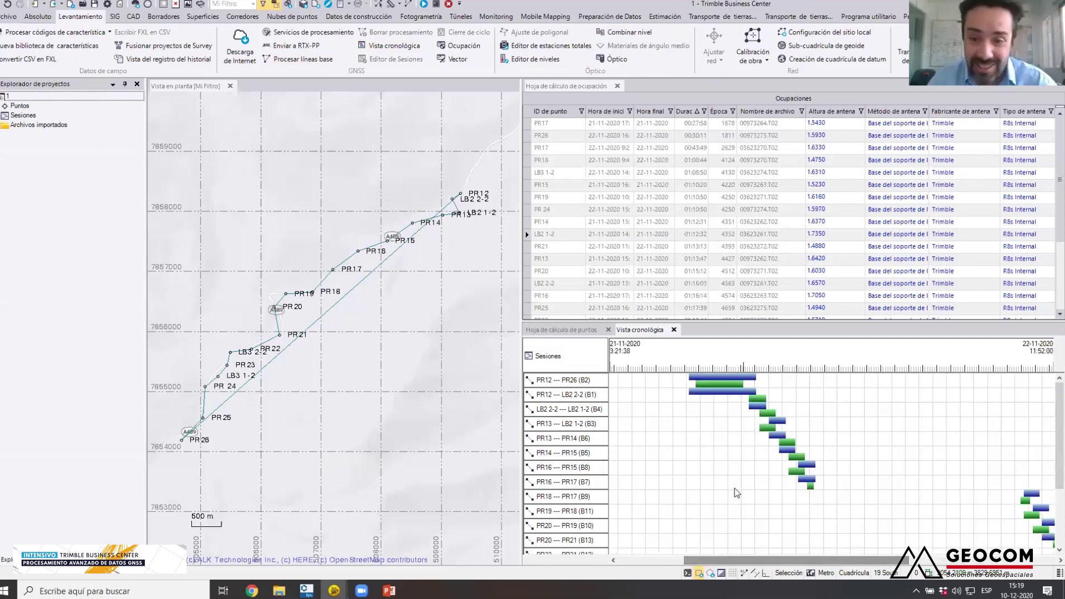
pyautogui.scroll(1, 747, 431)
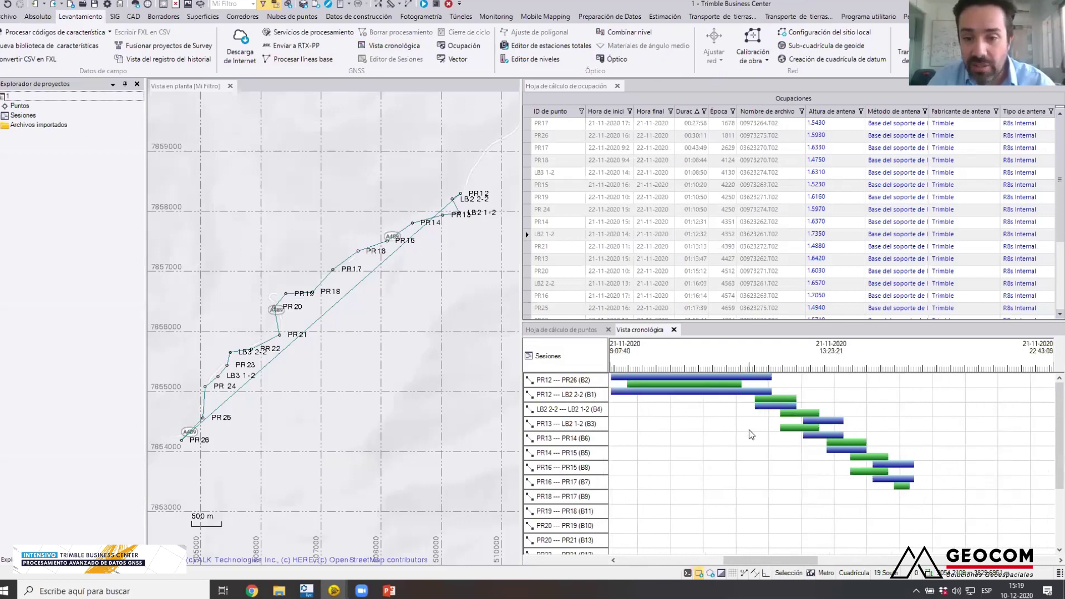
pyautogui.scroll(-1, 744, 444)
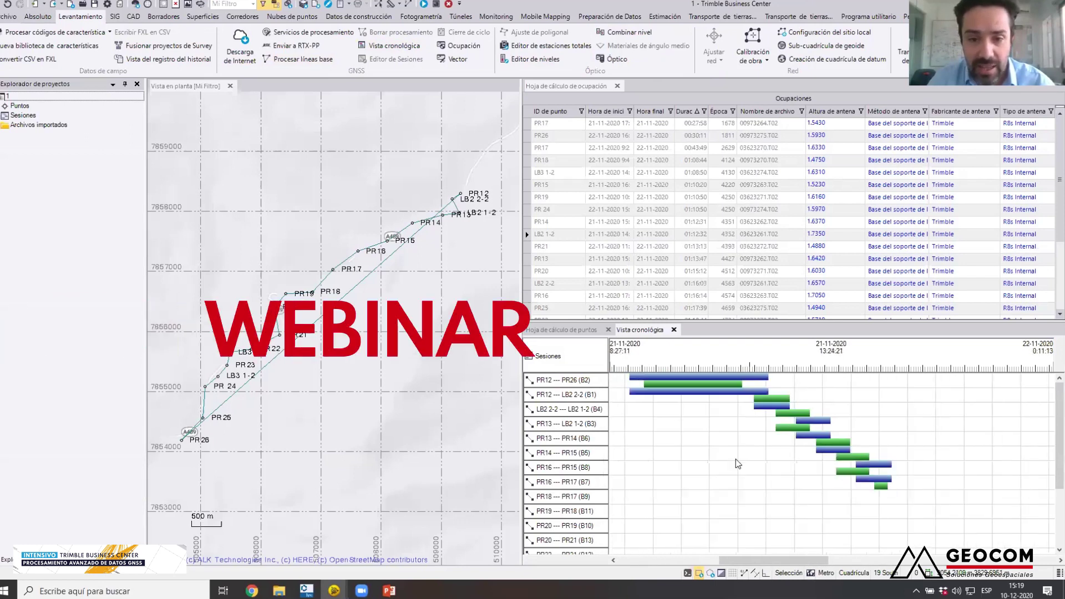
# - Check the properties of baseline PR12 --- PR26 (B2), including its start time, end time and duration, and close them
pyautogui.click(565, 383)
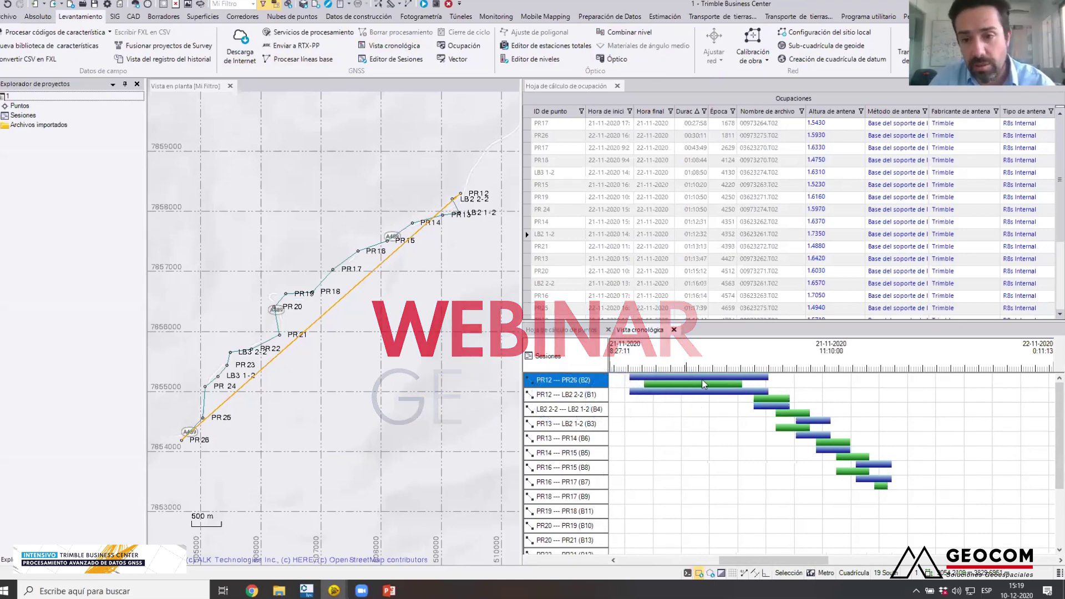
pyautogui.rightClick(580, 380)
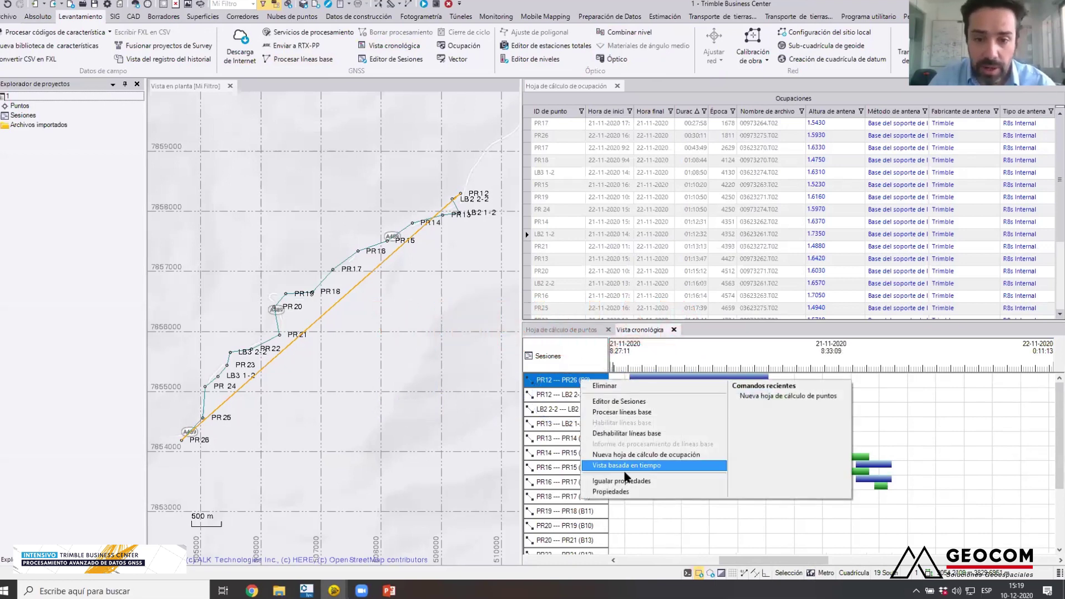
pyautogui.click(629, 492)
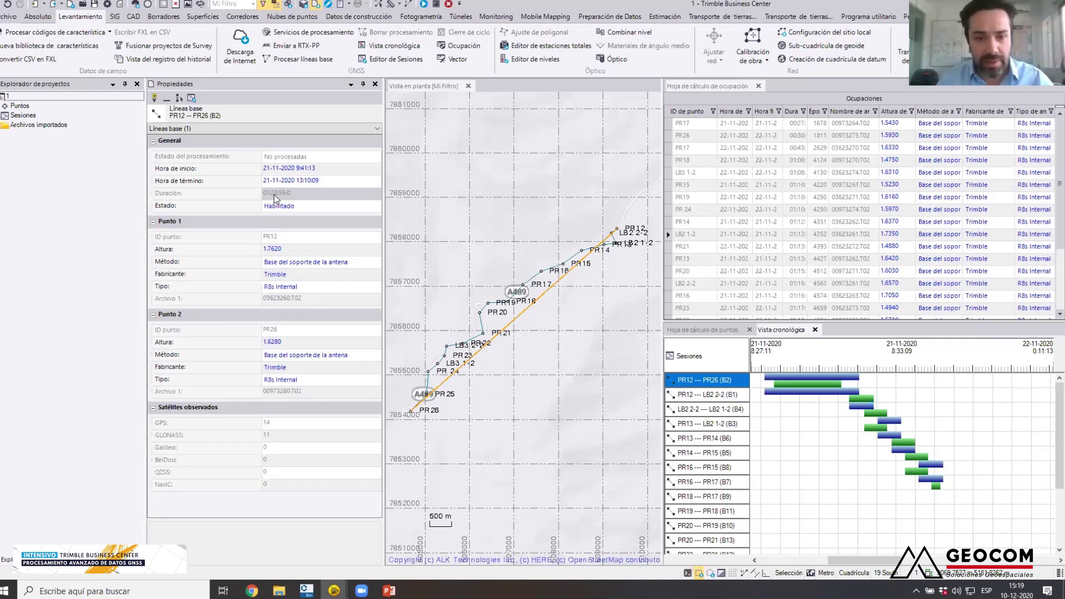
pyautogui.click(375, 84)
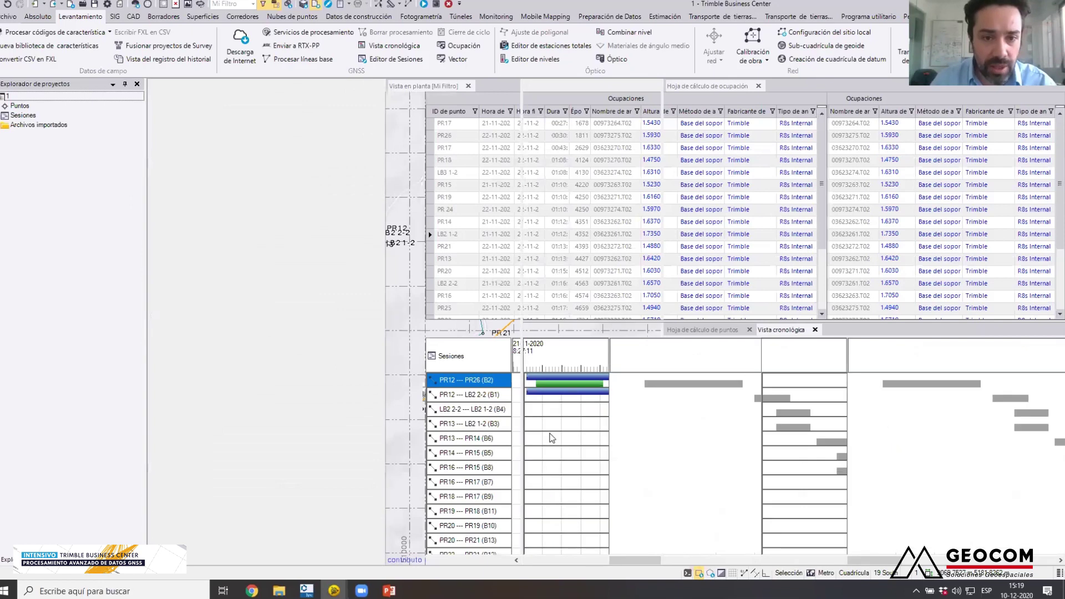
# - Highlight points PR12 and PR26 in the plan view and session LB2 2-2 --- LB2 1-2 (B4) in the time-based view
pyautogui.click(454, 198)
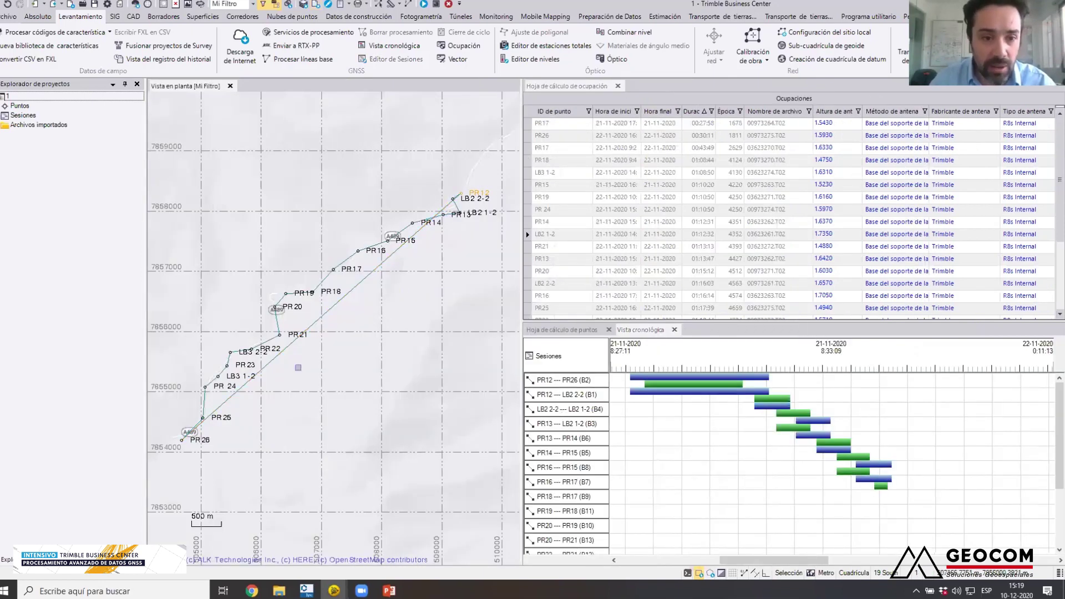
pyautogui.click(195, 441)
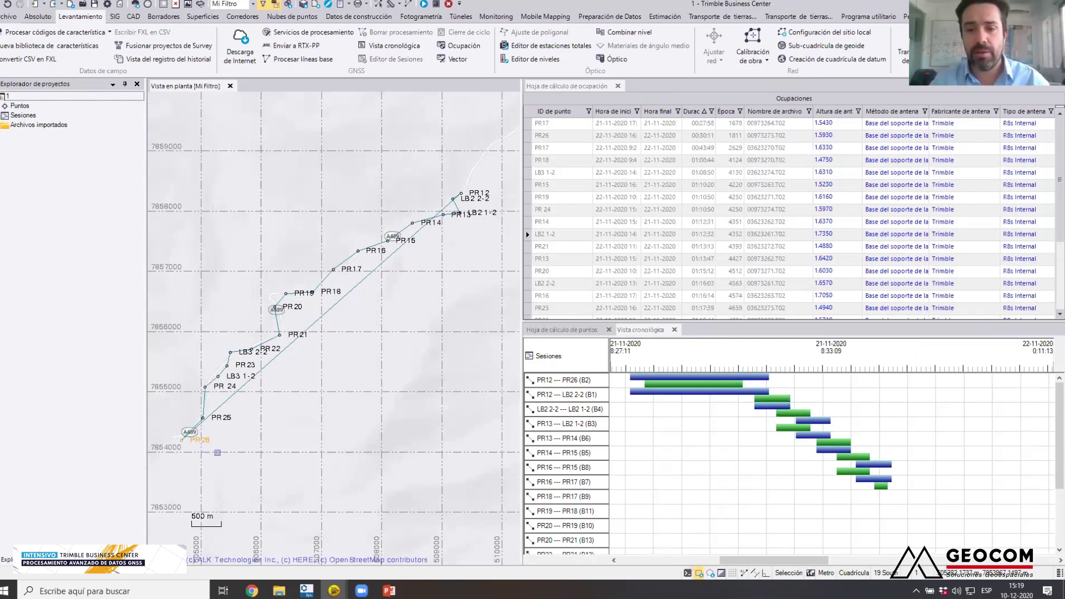
pyautogui.click(586, 411)
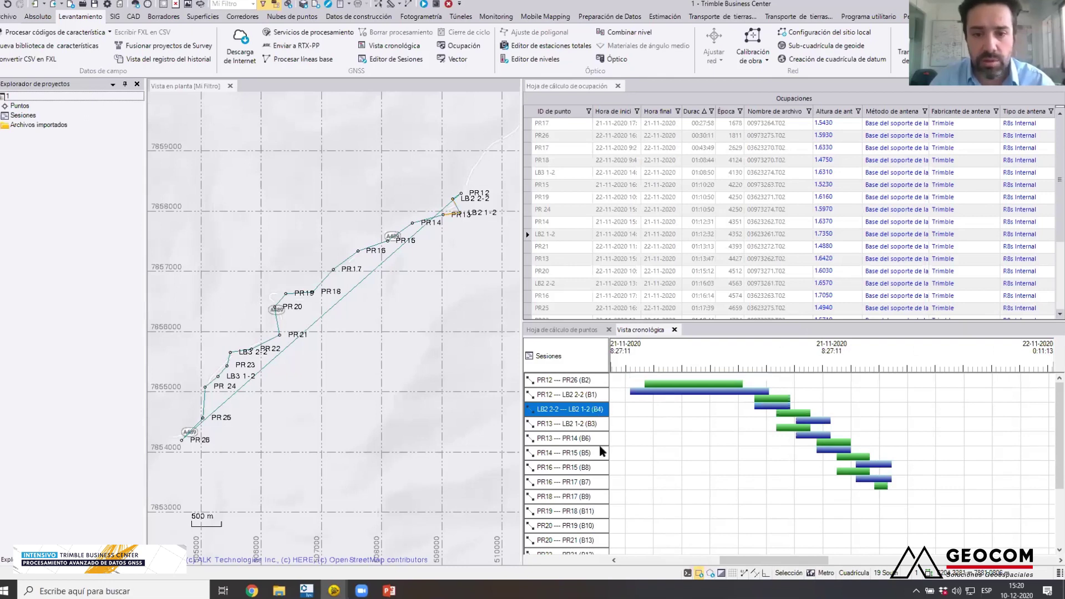
# - Step through the sessions from PR13 --- LB2 1-2 (B3) to PR16 --- PR17 (B7), following each baseline in the plan view
pyautogui.press('Down')
pyautogui.press('Down')
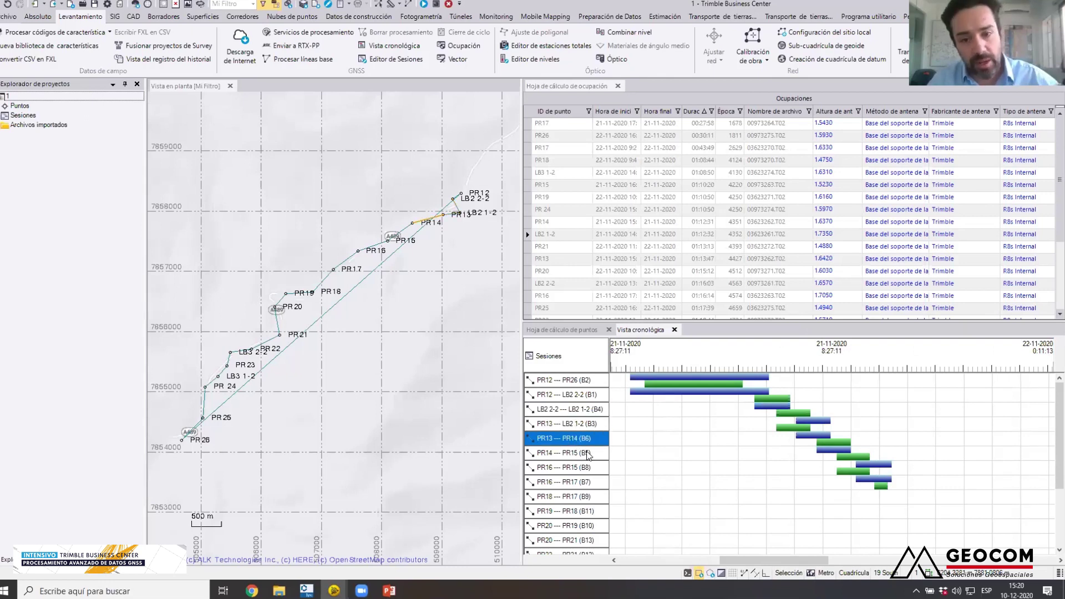
pyautogui.press('Down')
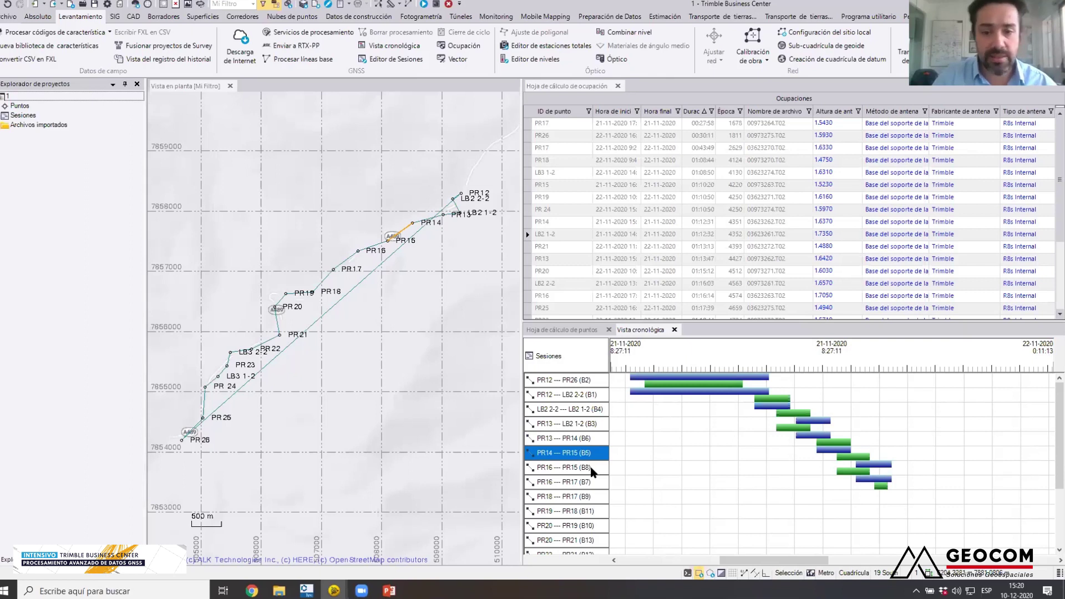
pyautogui.press('Down')
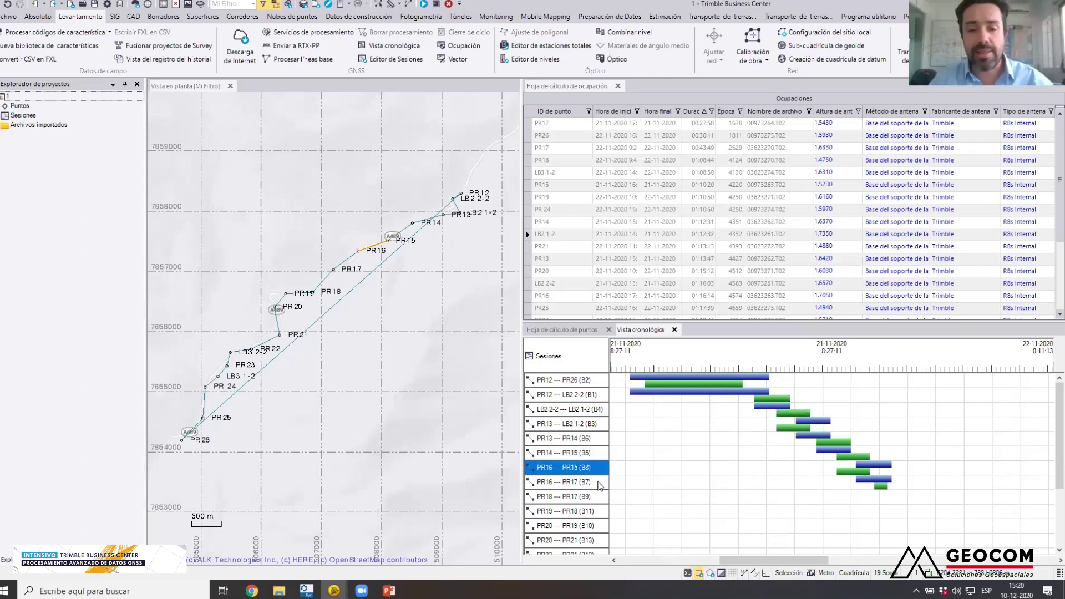
pyautogui.press('Down')
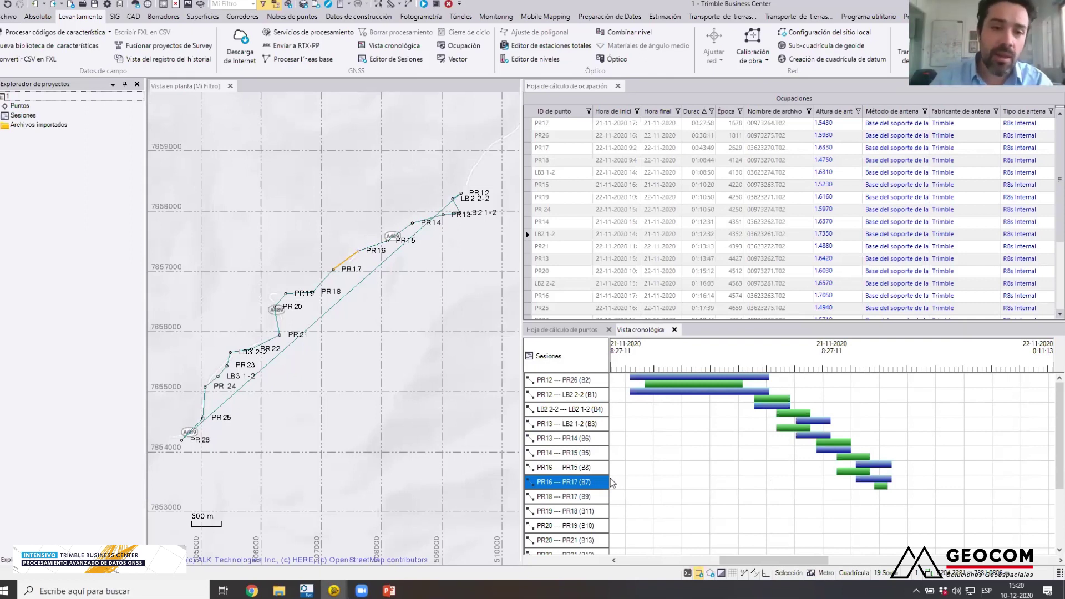
# - Clear the selection and examine the baselines around PR16, PR17 and PR18 and the whole traverse in the plan view
pyautogui.click(366, 356)
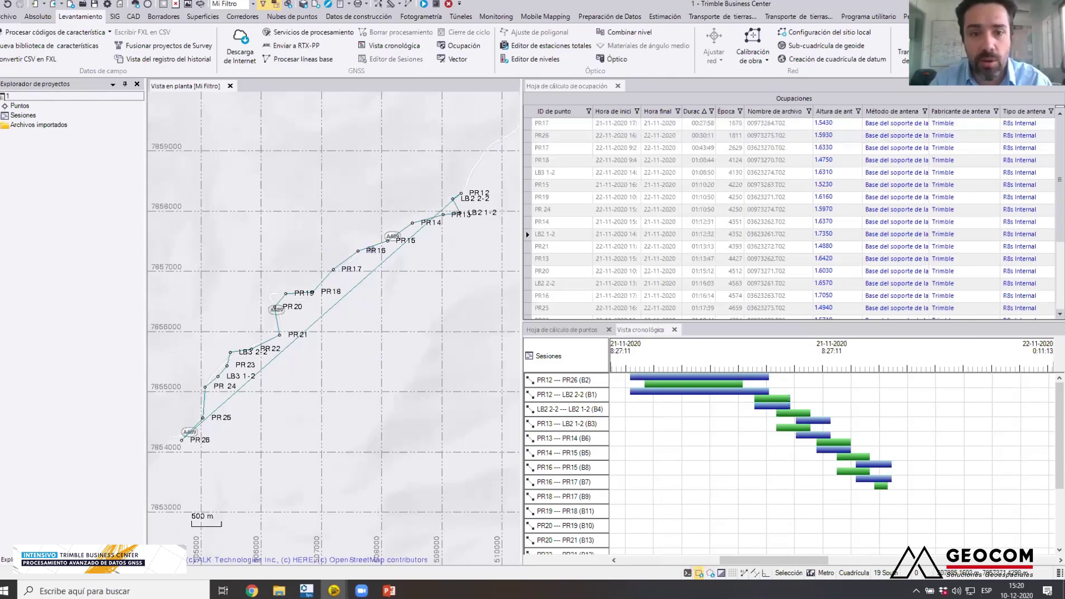
pyautogui.scroll(3, 345, 272)
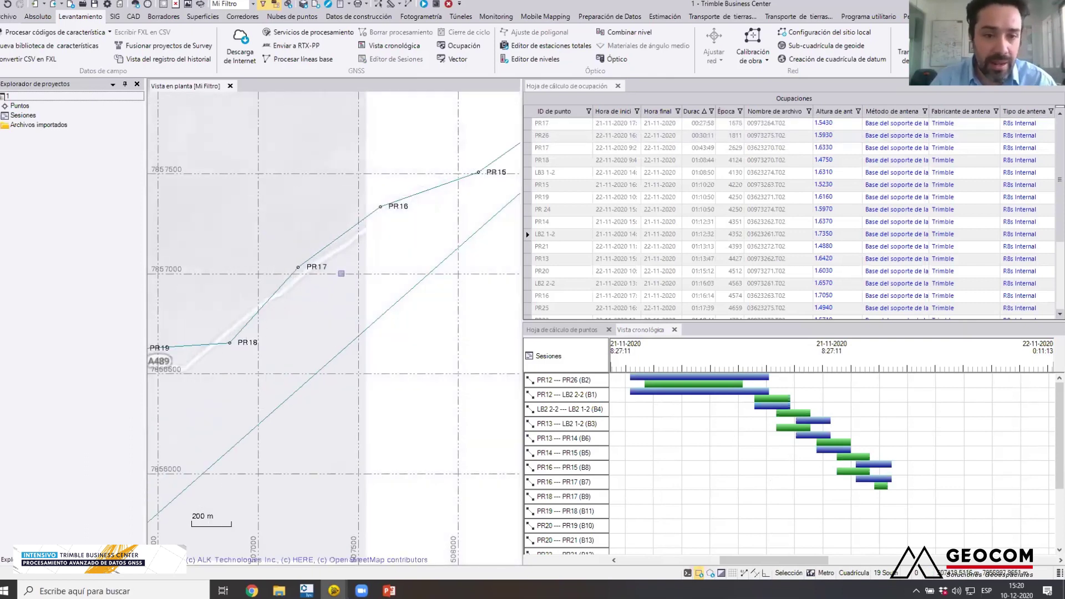
pyautogui.scroll(2, 341, 273)
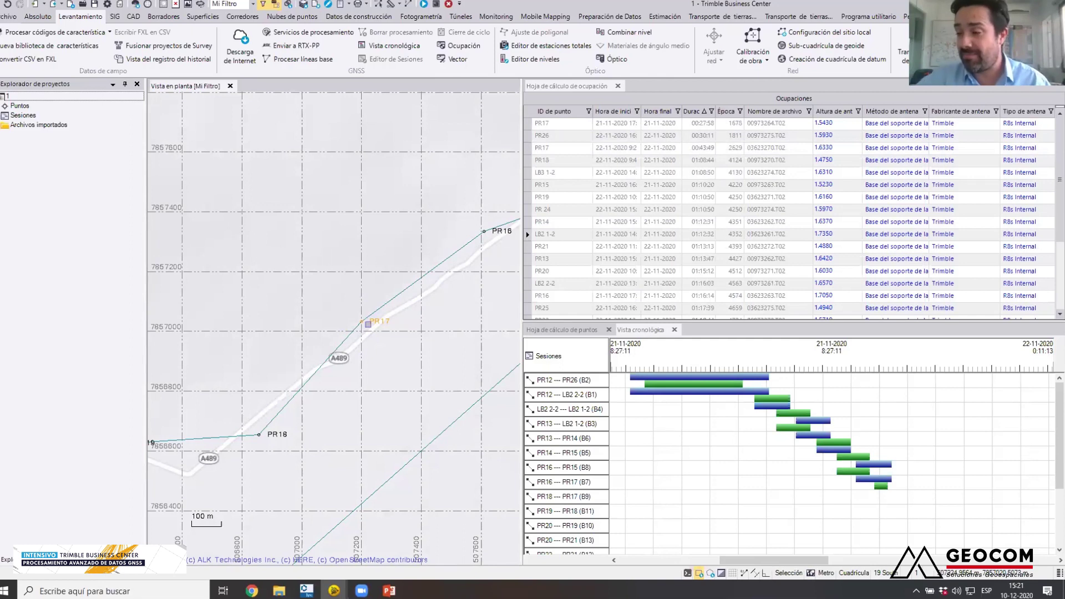
pyautogui.click(395, 351)
pyautogui.scroll(-6, 398, 355)
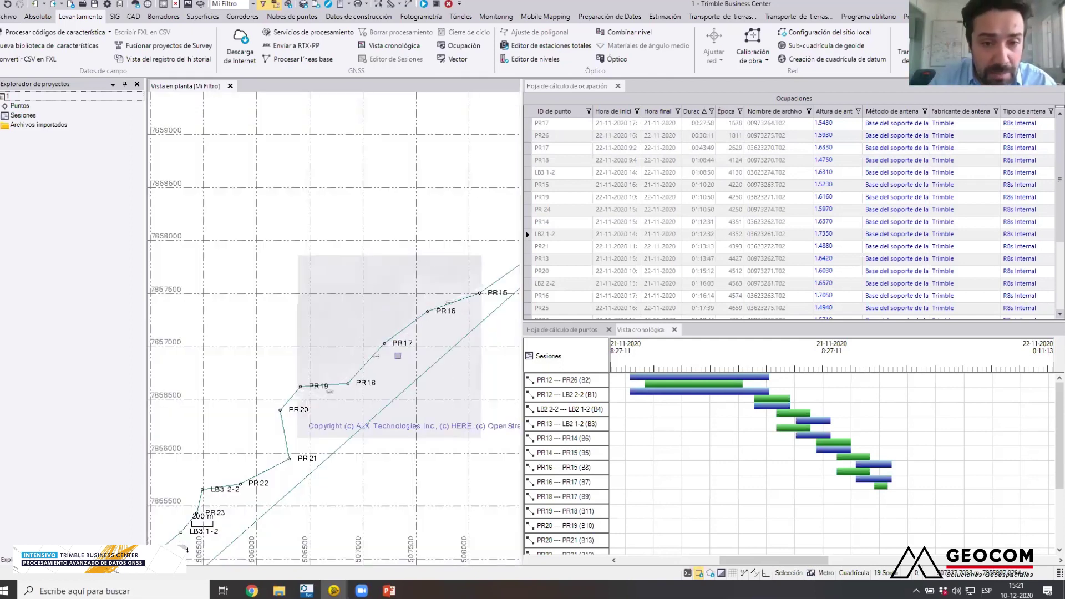
pyautogui.scroll(5, 398, 355)
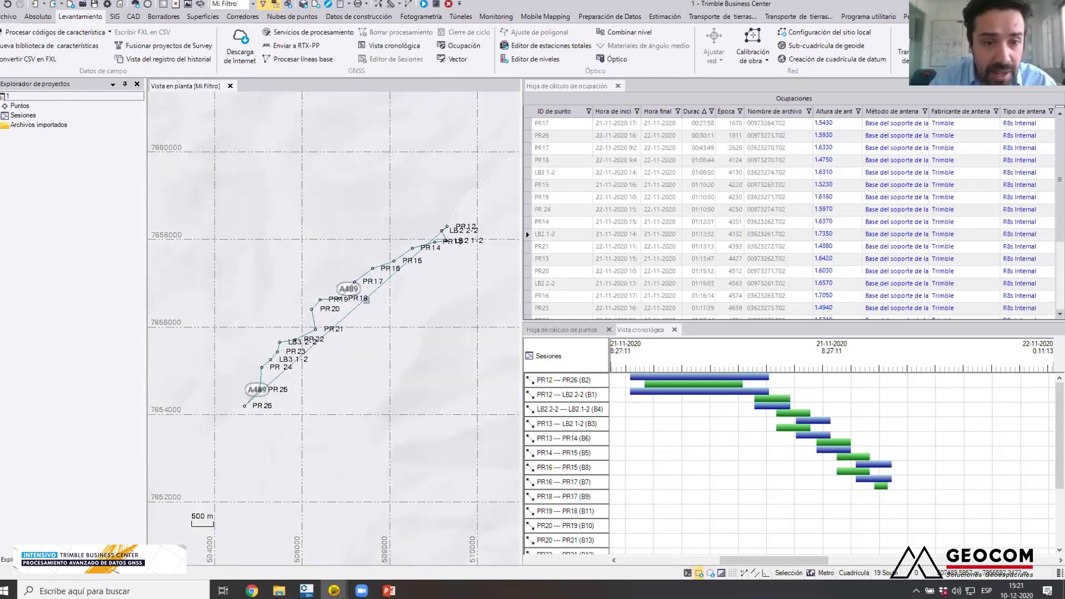
pyautogui.scroll(-1, 369, 296)
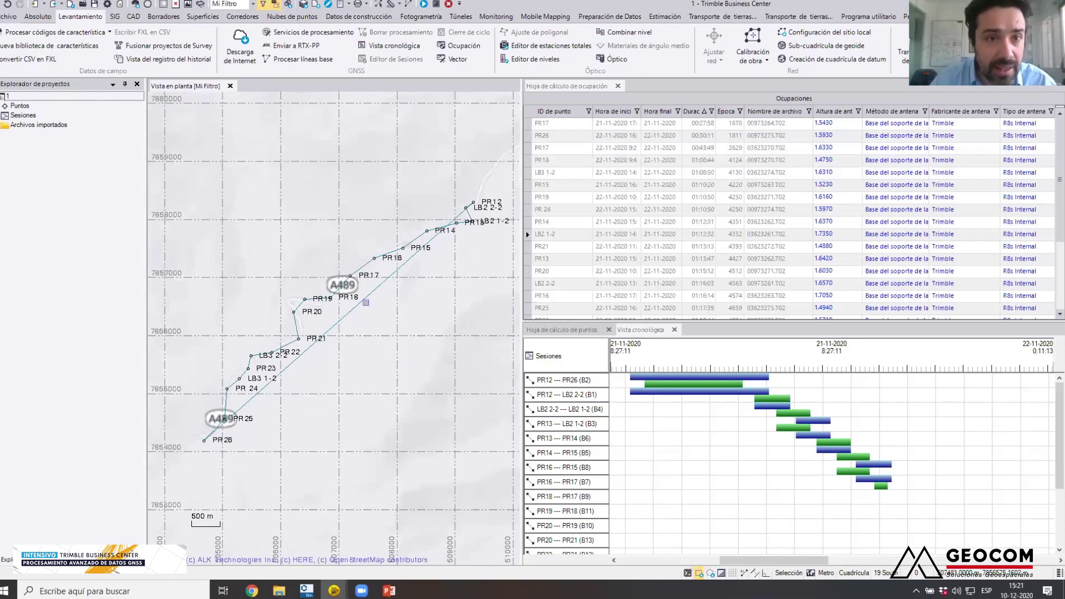
# - Process the baselines and sort the enlarged results list by ascending horizontal precision
pyautogui.click(308, 60)
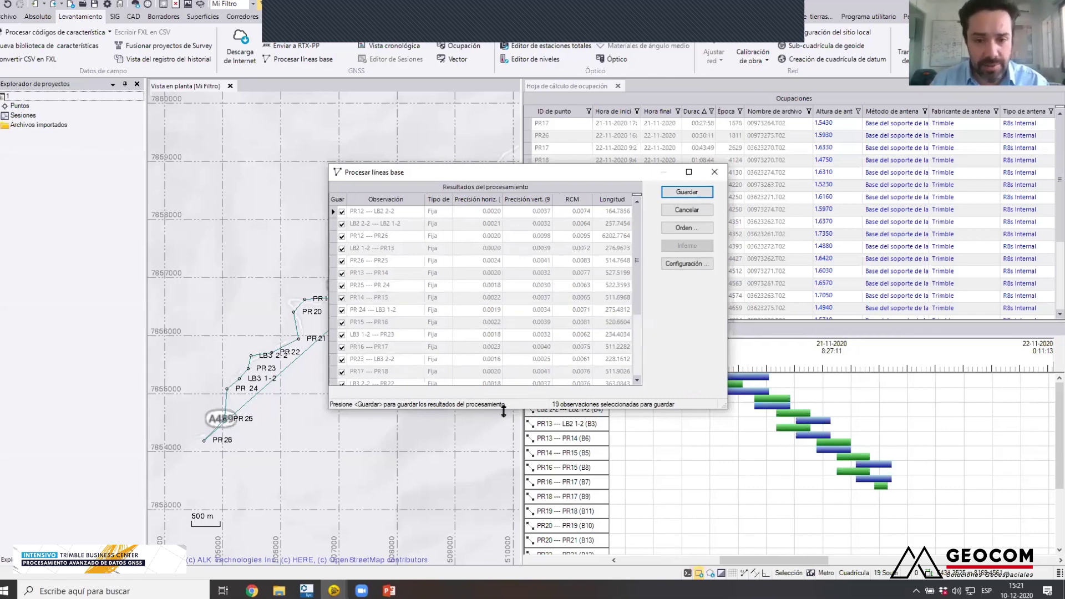
pyautogui.moveTo(504, 411); pyautogui.dragTo(504, 480)
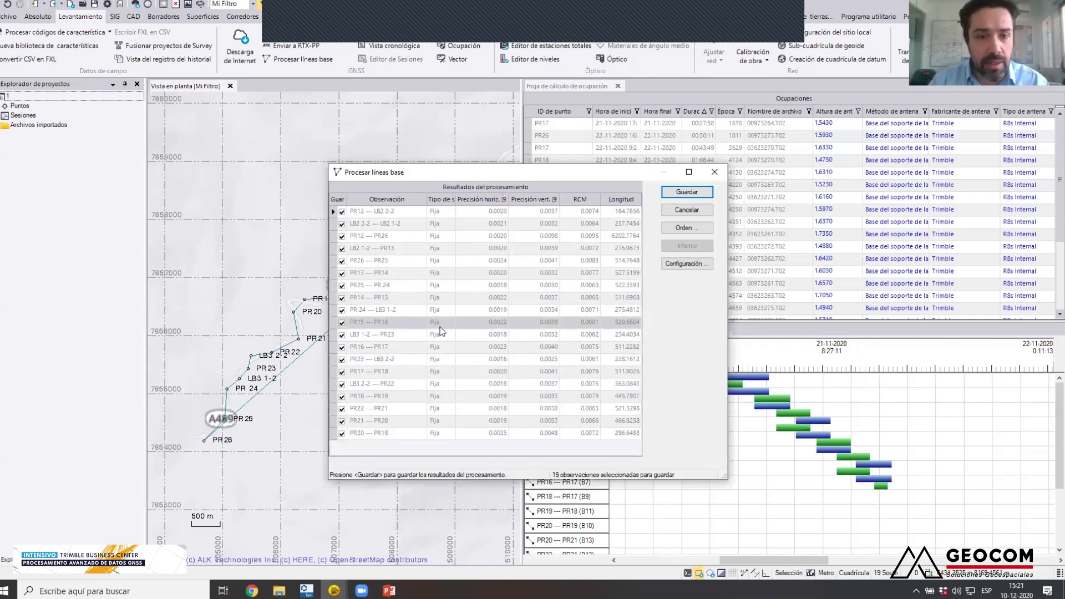
pyautogui.click(490, 203)
pyautogui.click(492, 202)
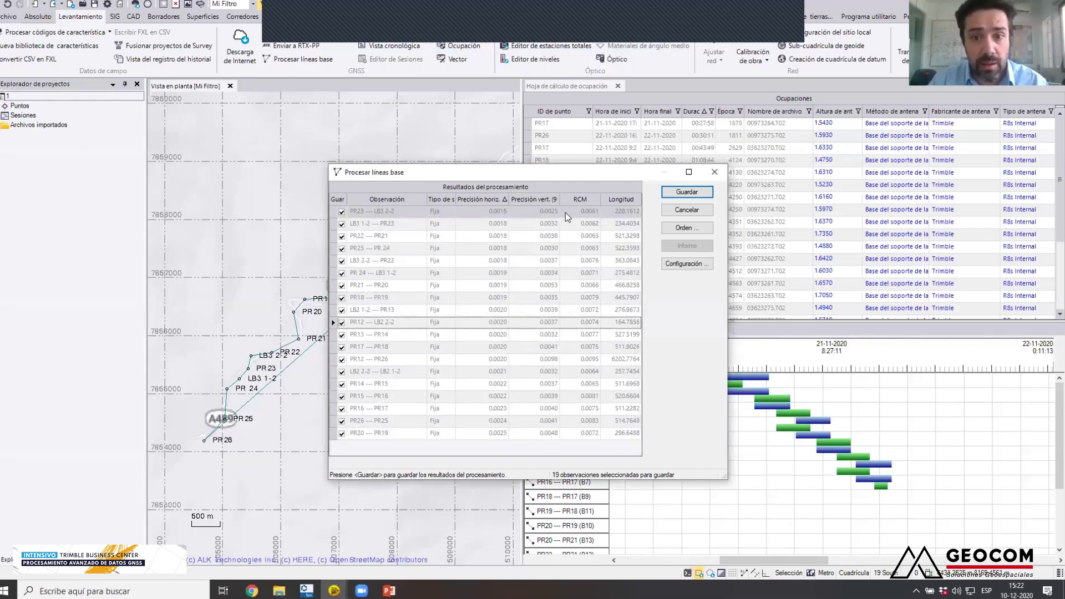
# - Sort the baseline processing results by ascending vertical precision and save all checked observations
pyautogui.click(554, 201)
pyautogui.click(544, 200)
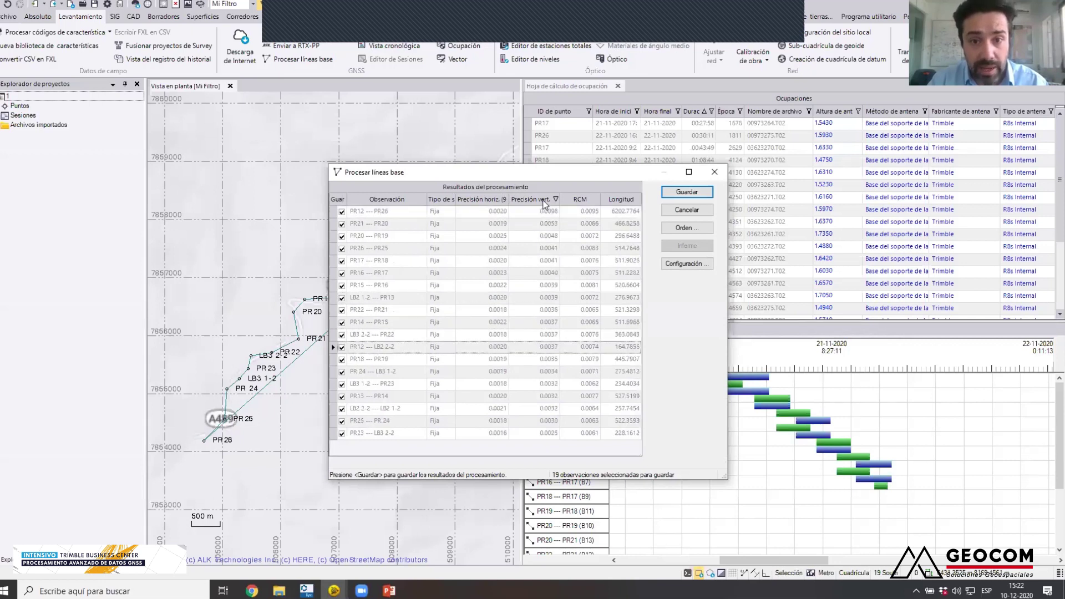
pyautogui.click(544, 201)
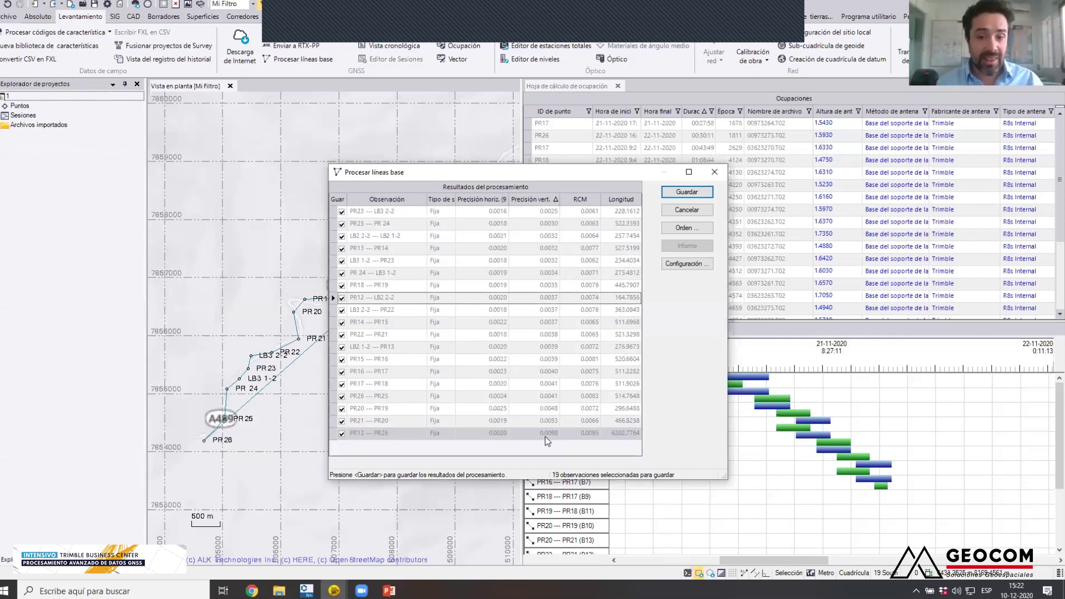
pyautogui.click(694, 192)
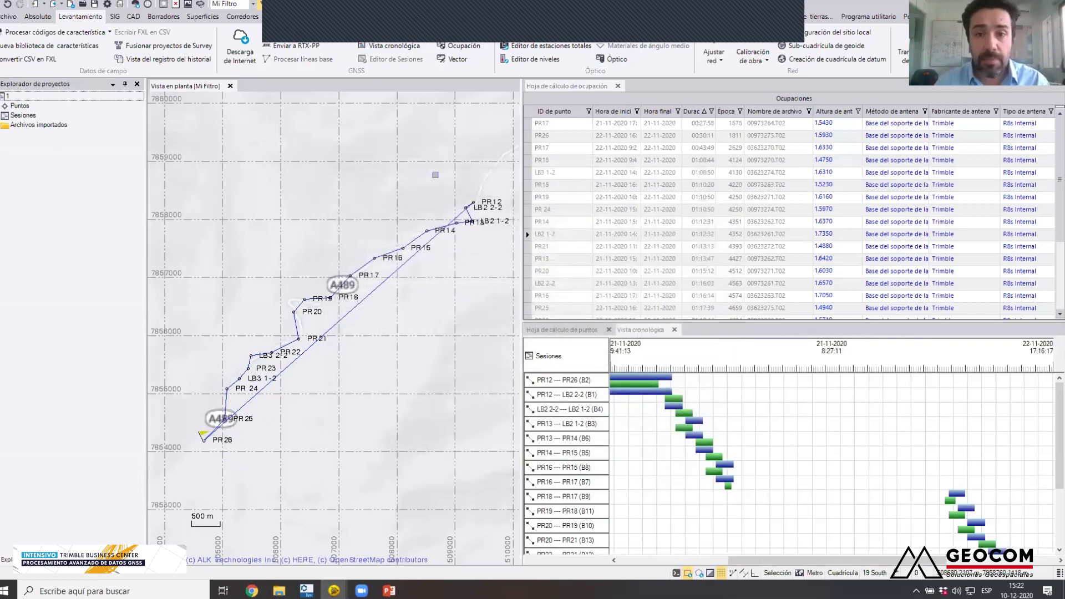
# - Close the time-based view and the occupation spreadsheet, leaving the points spreadsheet beside the plan view
pyautogui.click(675, 330)
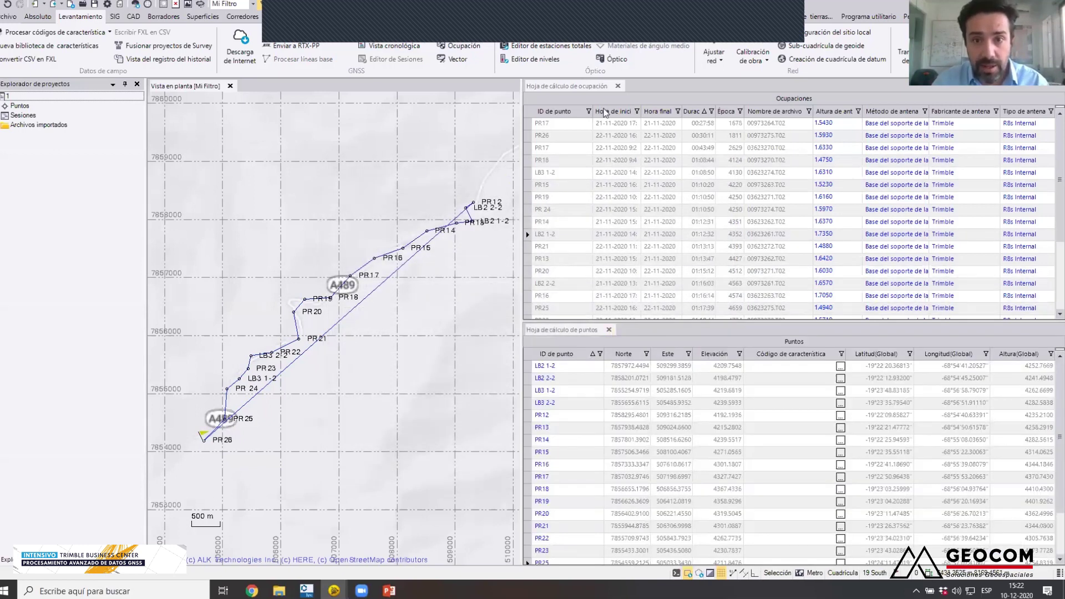
pyautogui.click(618, 87)
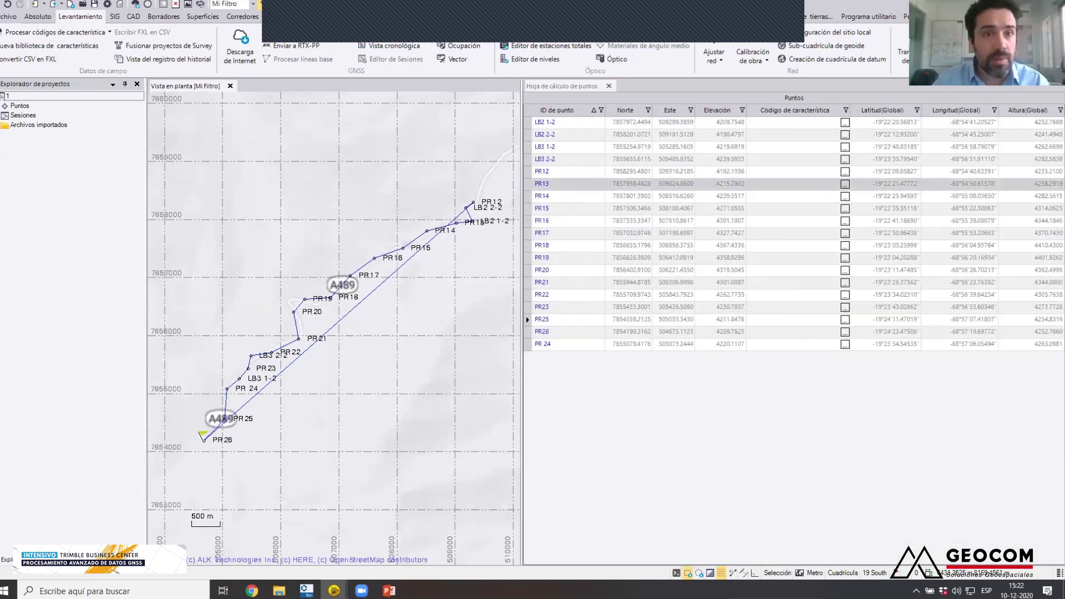
pyautogui.click(768, 20)
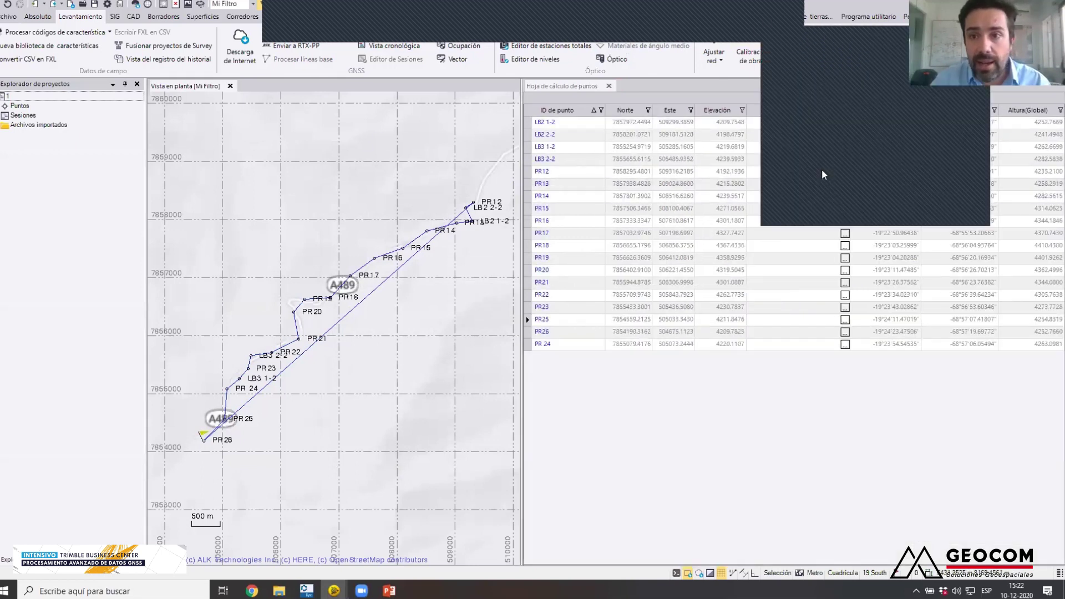
pyautogui.click(899, 149)
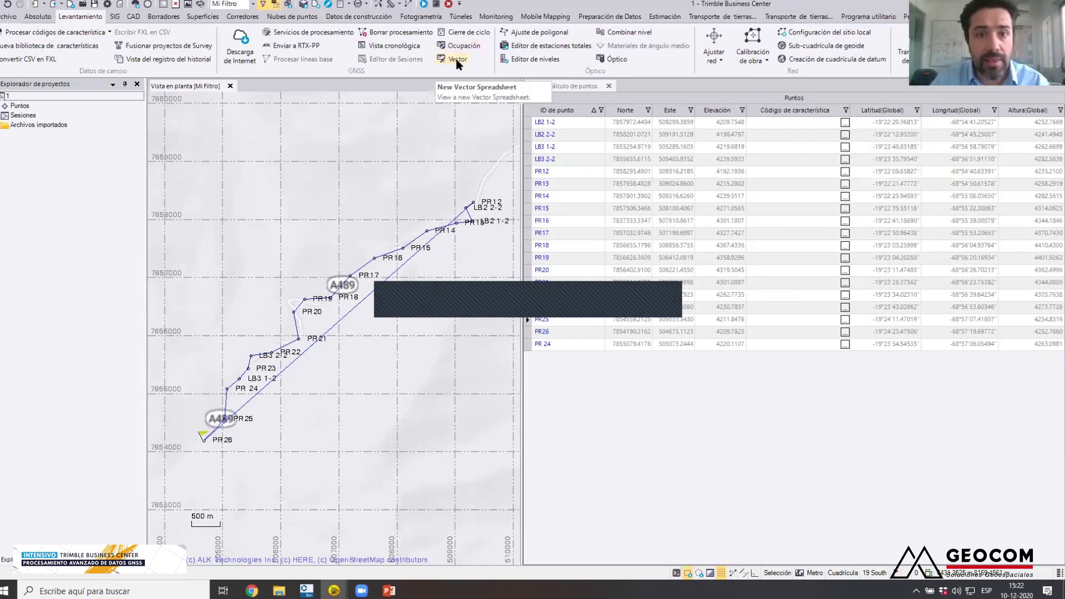
# - Open a vector spreadsheet in a new horizontal tab group below the plan view and widen it
pyautogui.click(456, 60)
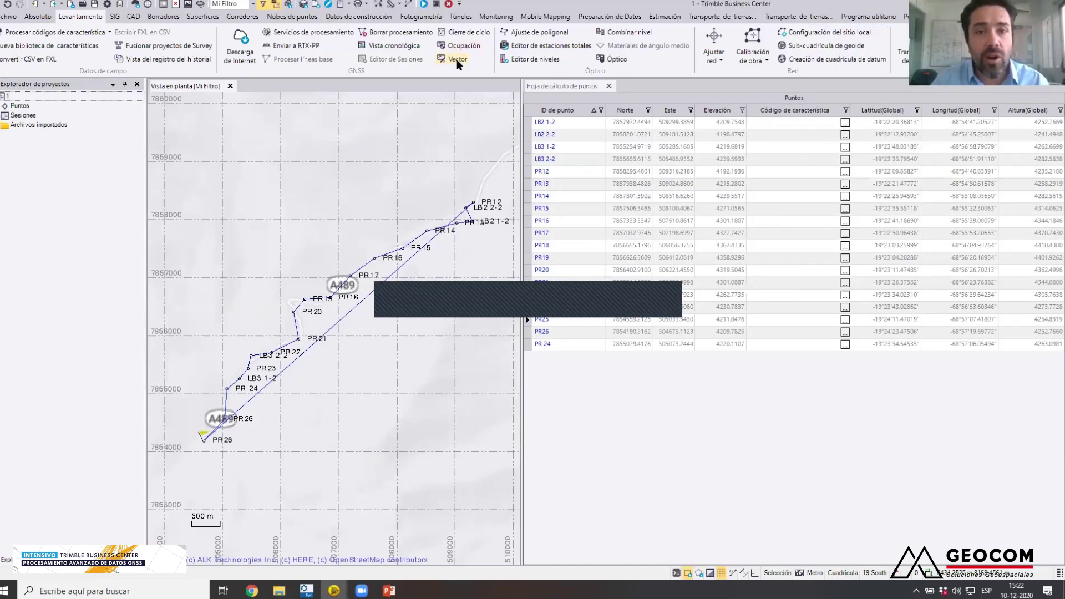
pyautogui.moveTo(268, 89); pyautogui.dragTo(592, 363)
pyautogui.click(640, 370)
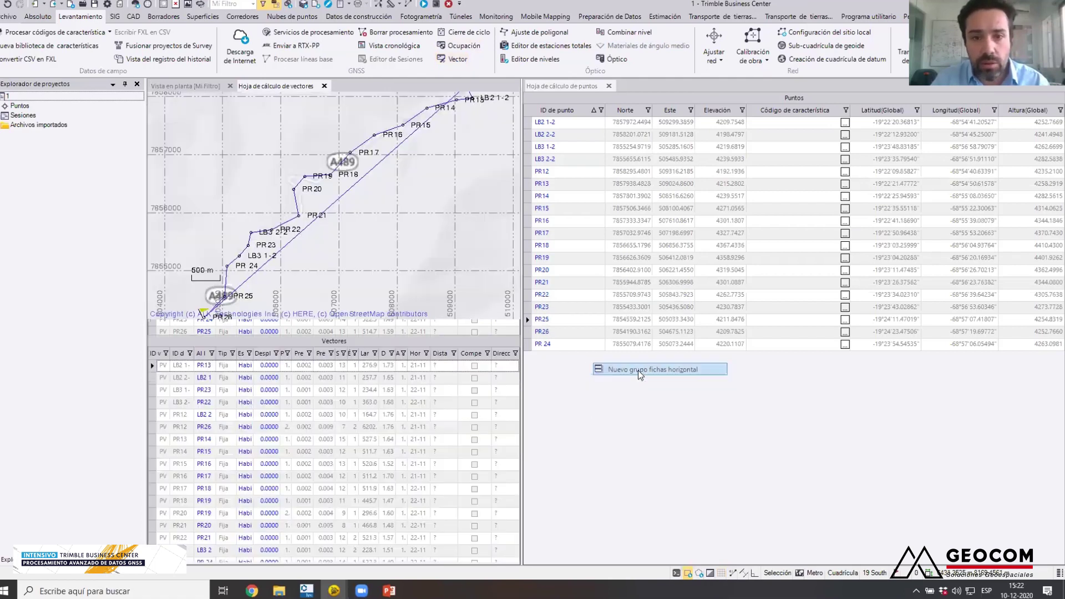
pyautogui.moveTo(522, 319); pyautogui.dragTo(612, 331)
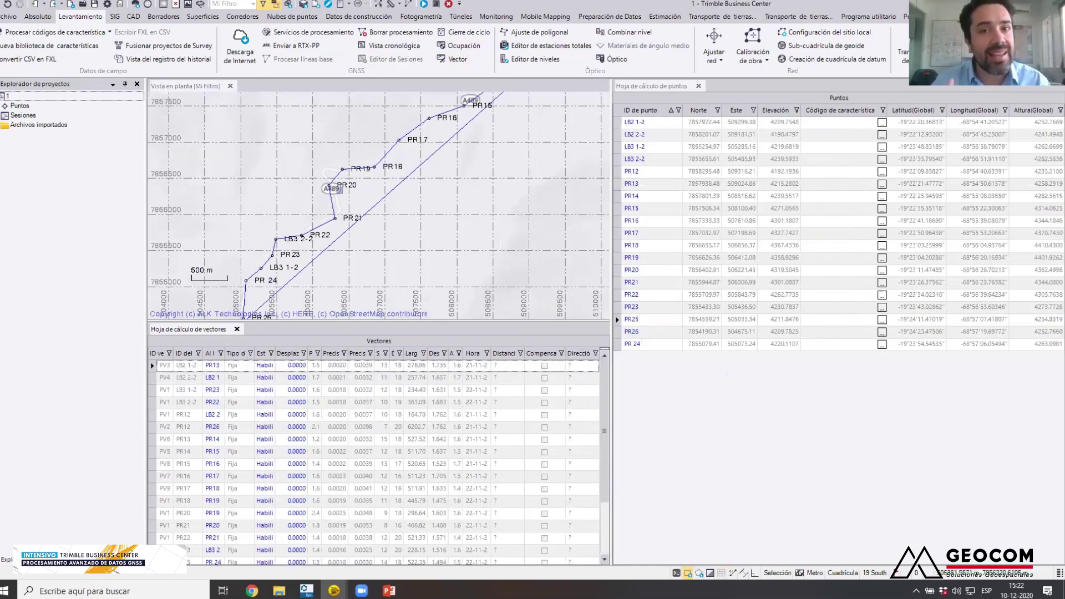
# - Highlight baseline PR12 --- PR26 (B2) in the plan view, and select its processed vector PR12 --> PR26 (PV2) instead
pyautogui.scroll(-2, 397, 183)
pyautogui.scroll(1, 397, 183)
pyautogui.click(398, 185)
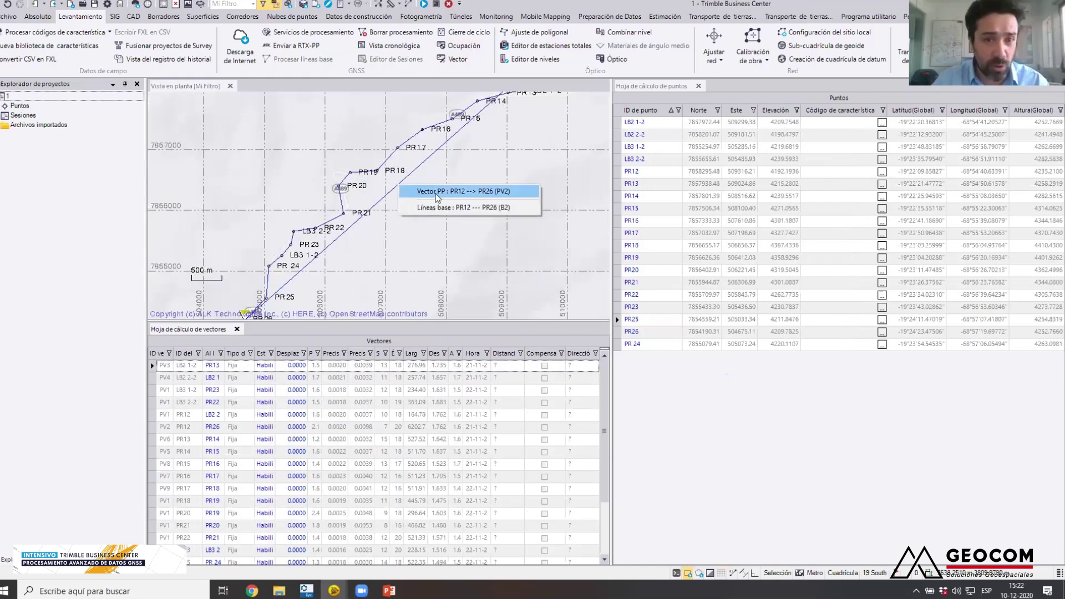
pyautogui.click(459, 212)
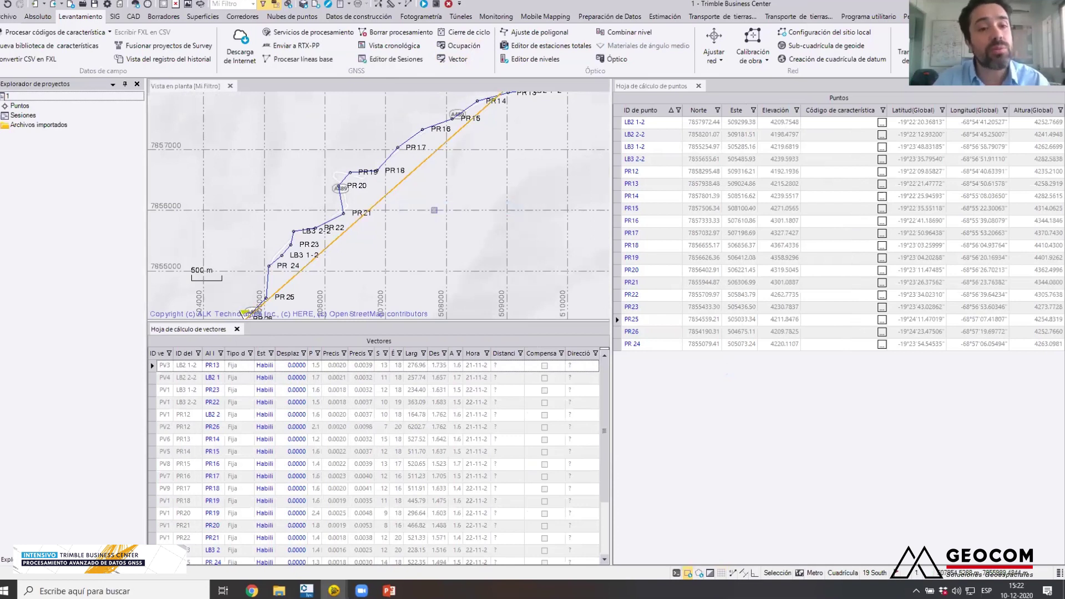
pyautogui.click(396, 186)
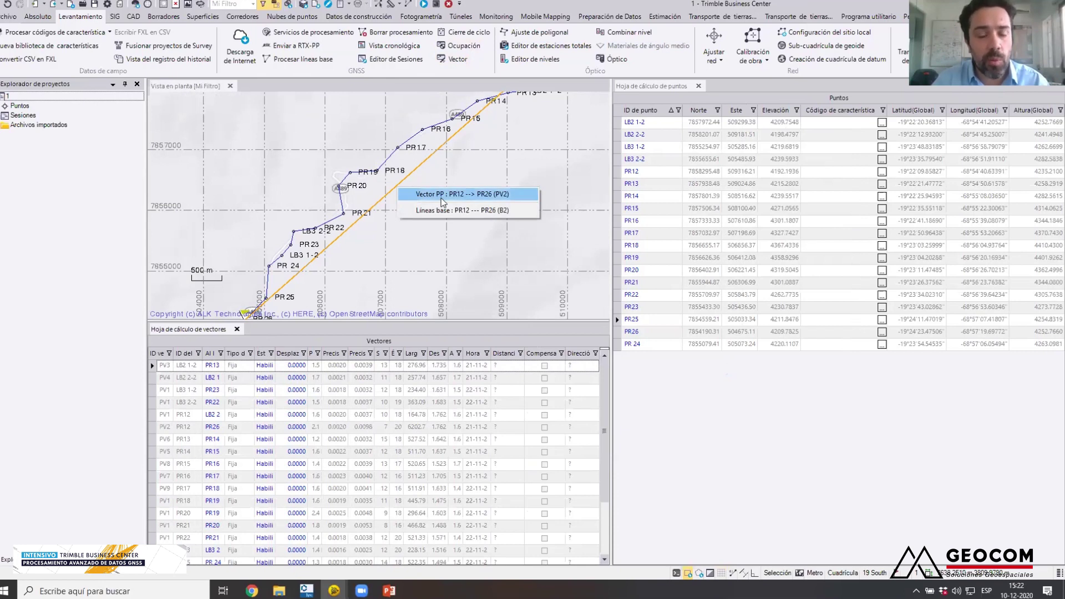
pyautogui.click(441, 198)
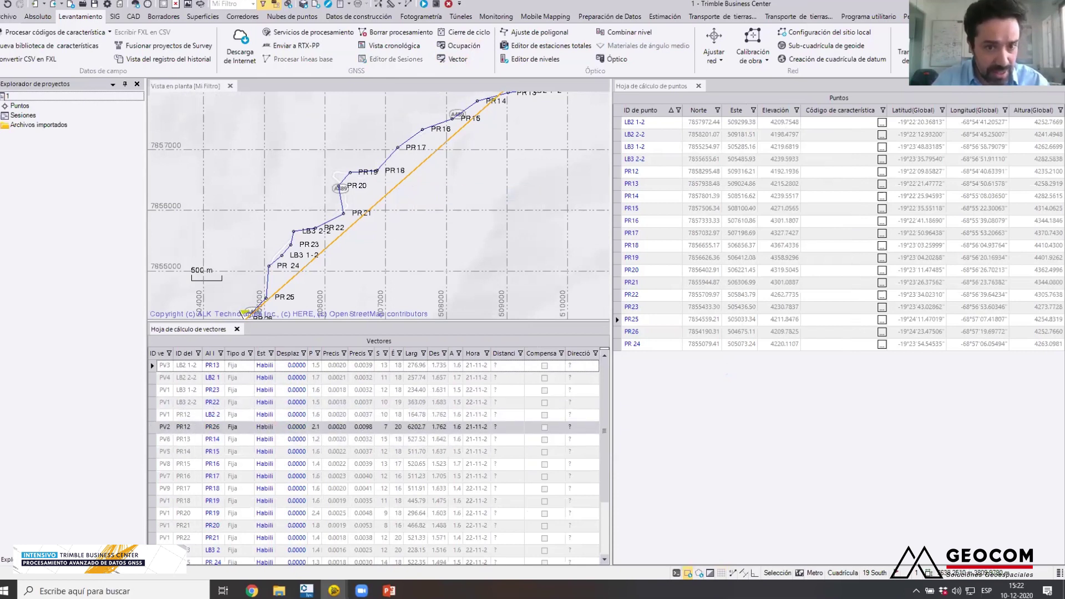
# - Check the properties of vector PR12 --> PR26 (PV2), including antenna data, statistics and observed data, and close them
pyautogui.rightClick(397, 188)
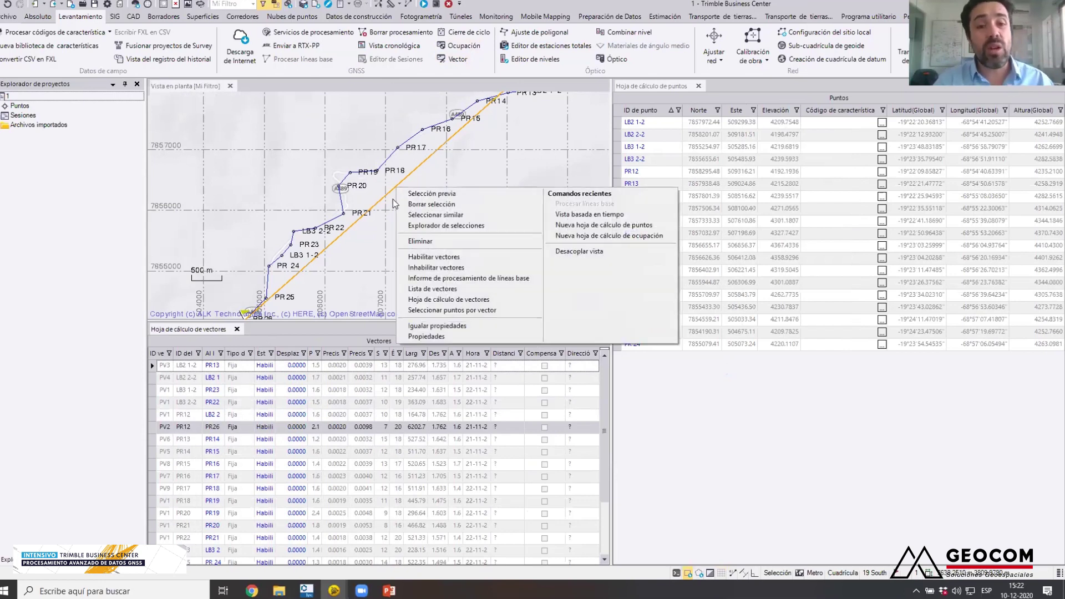
pyautogui.click(449, 337)
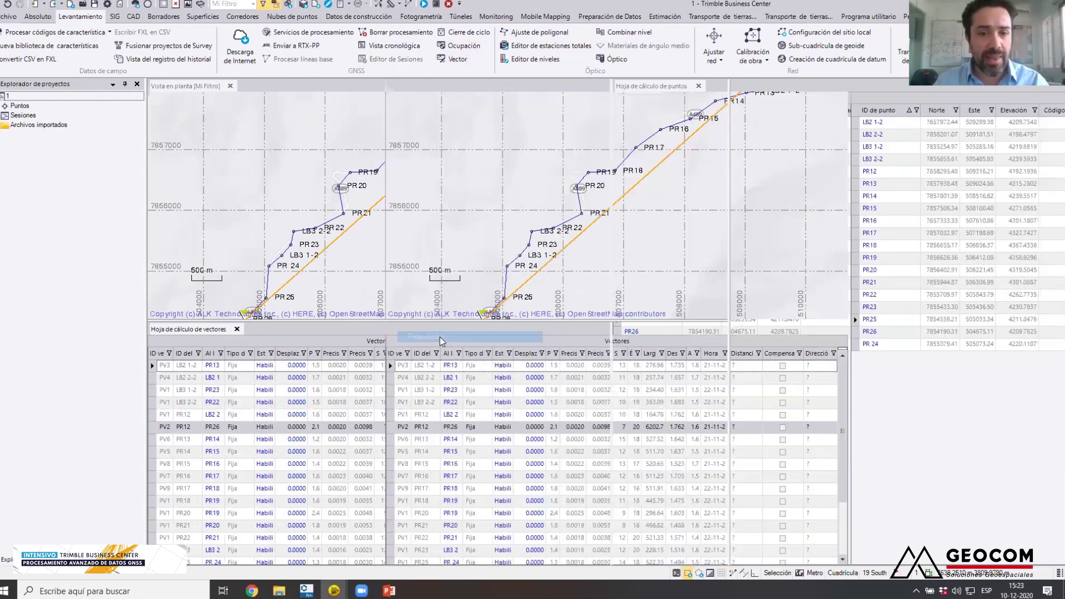
pyautogui.moveTo(375, 206); pyautogui.dragTo(376, 408)
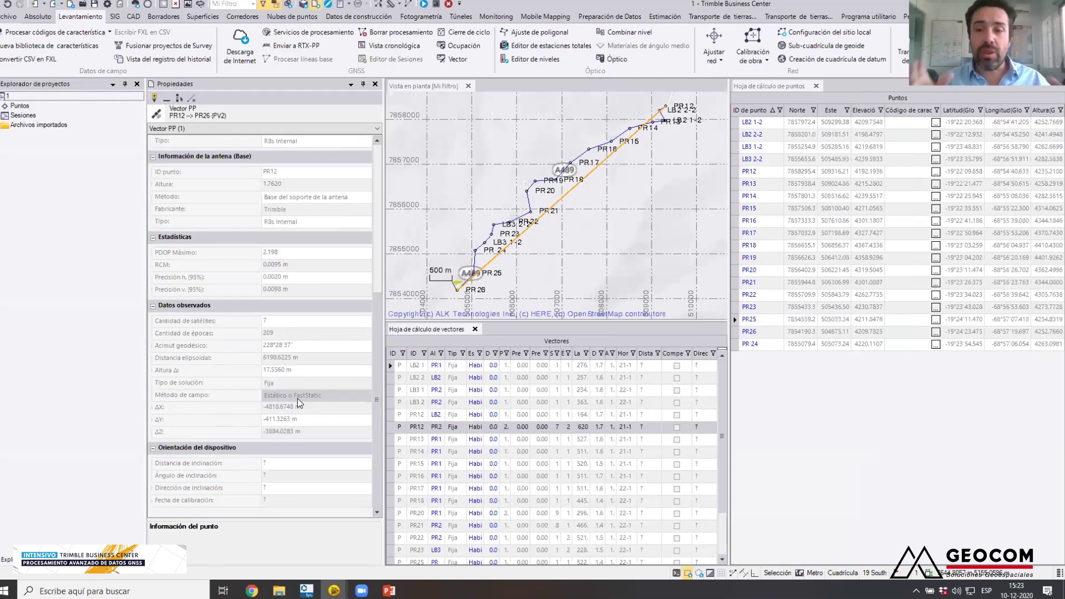
pyautogui.click(375, 85)
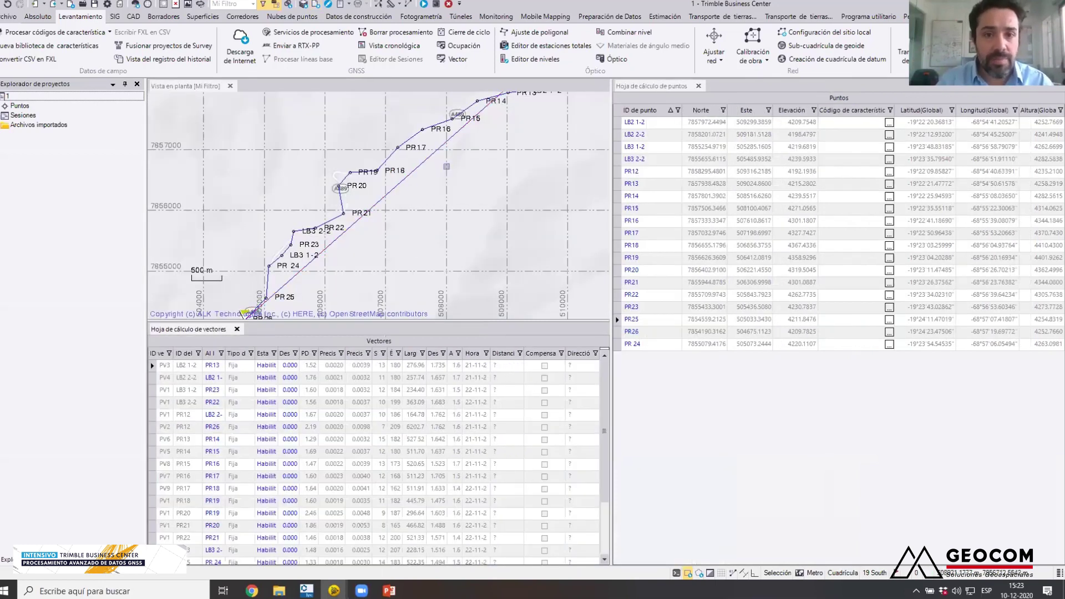
# - Open the joint properties of point PR26's two global coordinates, 00973260.T02 and 00973275.T02, from the project's points
pyautogui.scroll(-2, 446, 167)
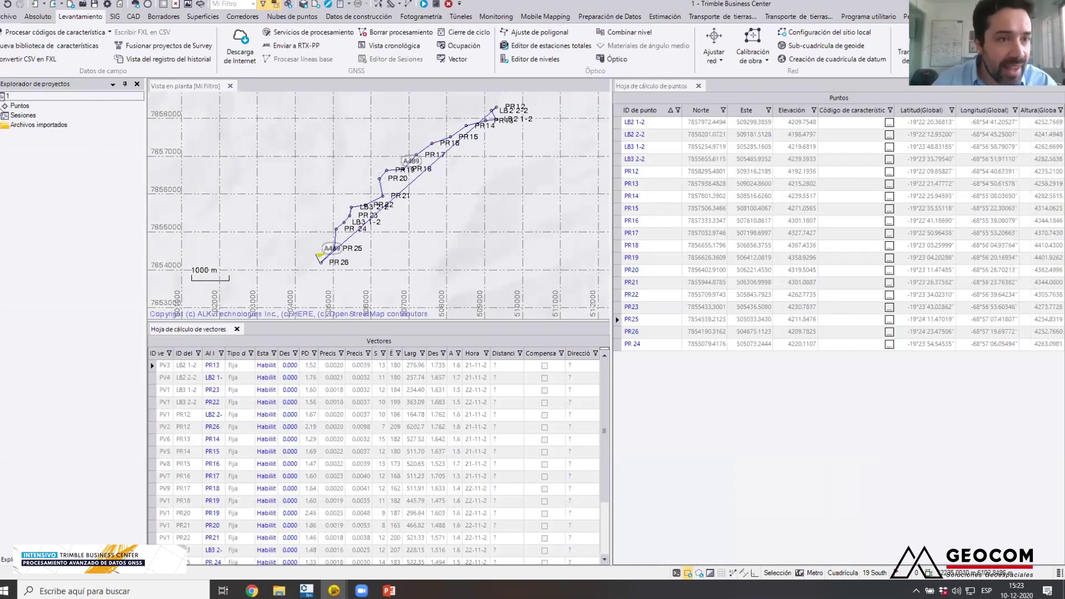
pyautogui.click(2, 277)
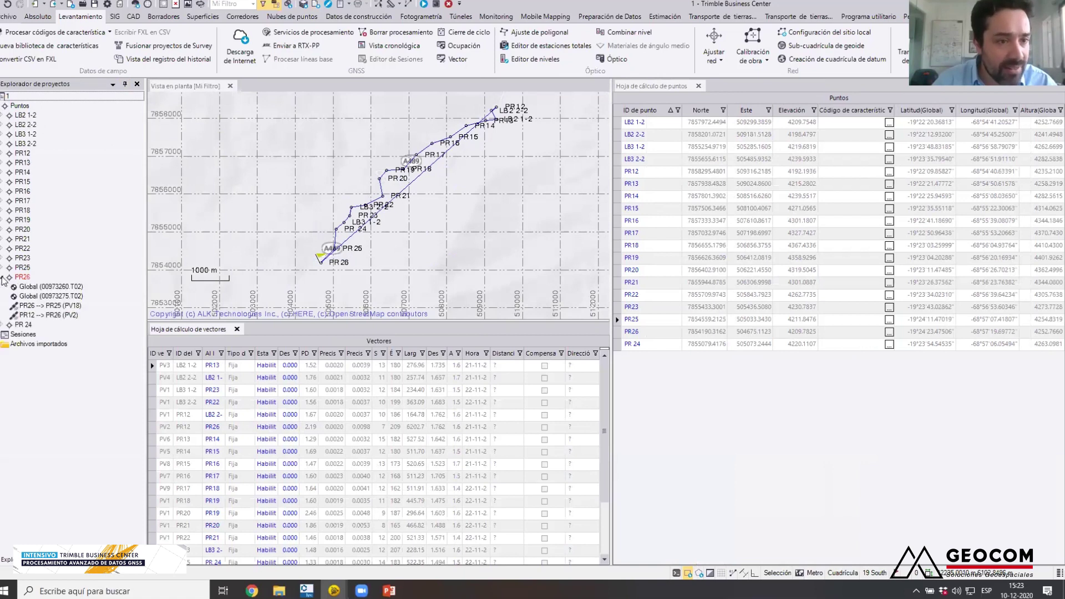
pyautogui.click(51, 289)
pyautogui.keyDown('shift'); pyautogui.click(72, 295); pyautogui.keyUp('shift')
pyautogui.rightClick(72, 295)
pyautogui.click(111, 355)
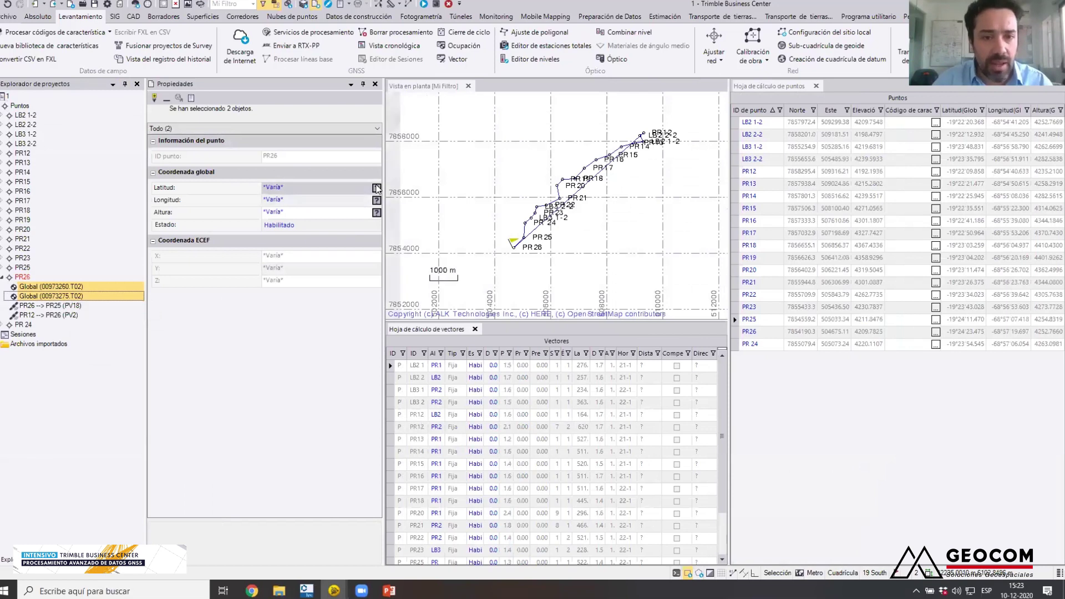
# - Set the latitude, longitude and height of PR26's global coordinates to control quality and close the properties
pyautogui.click(377, 189)
pyautogui.click(405, 202)
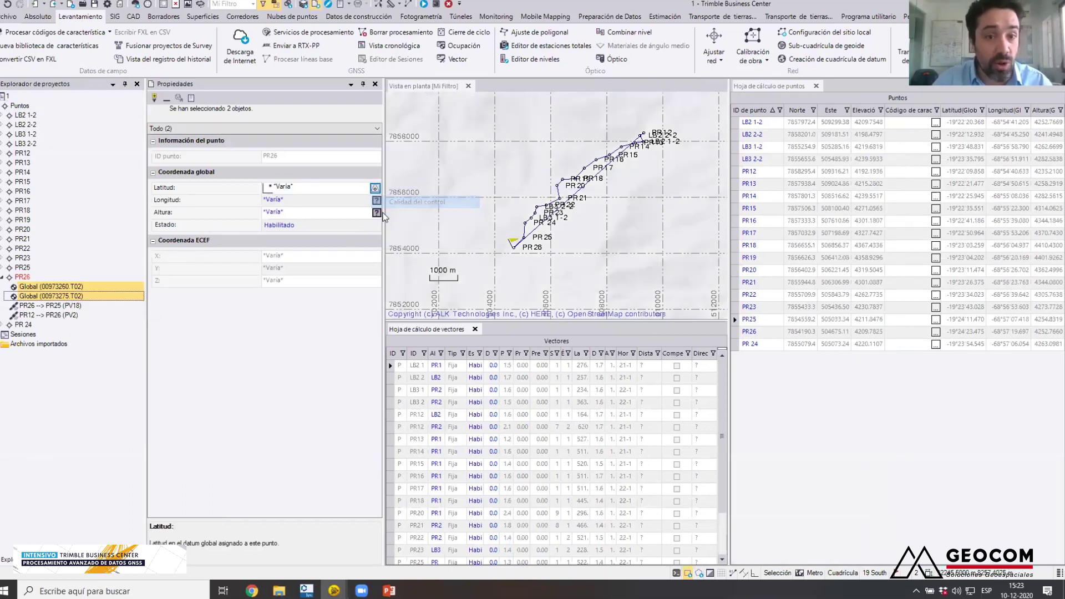
pyautogui.press('Return')
pyautogui.click(376, 213)
pyautogui.click(397, 230)
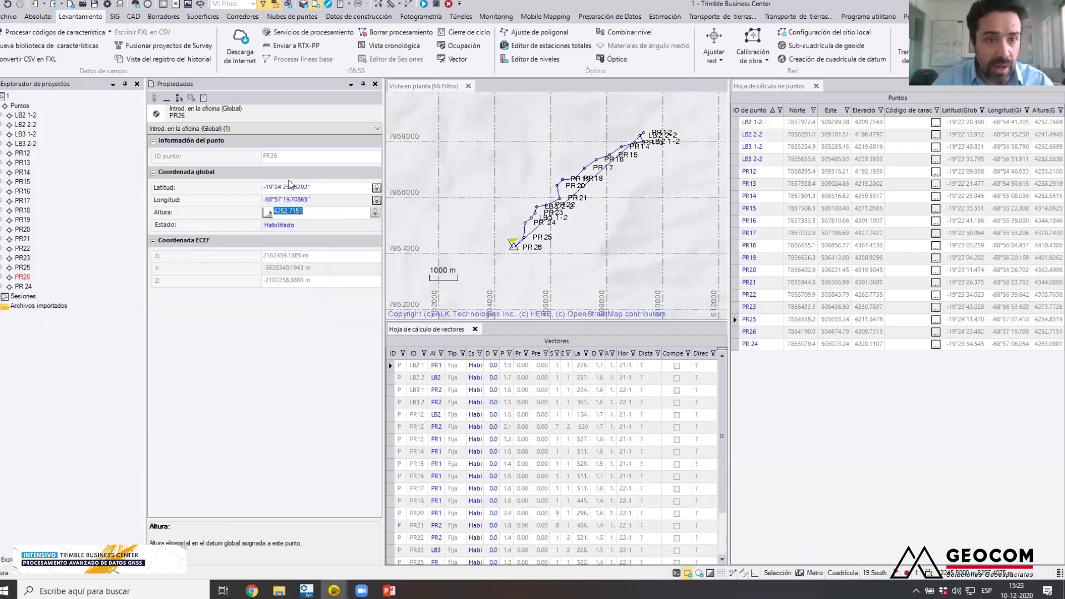
pyautogui.click(363, 85)
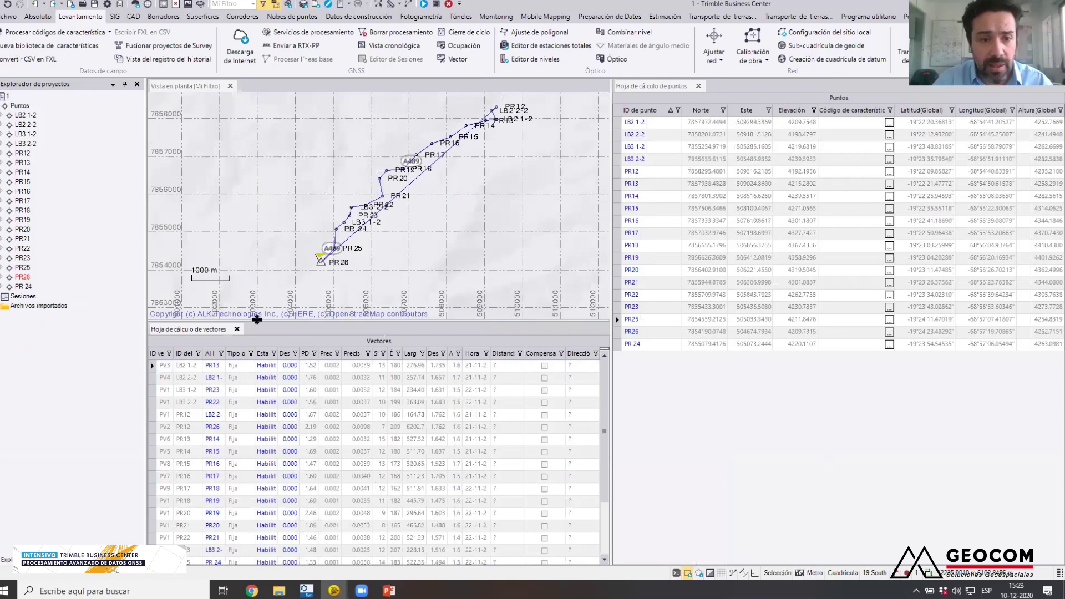
# - Close the vector and point spreadsheets, leaving only the plan view centred on the network
pyautogui.click(237, 330)
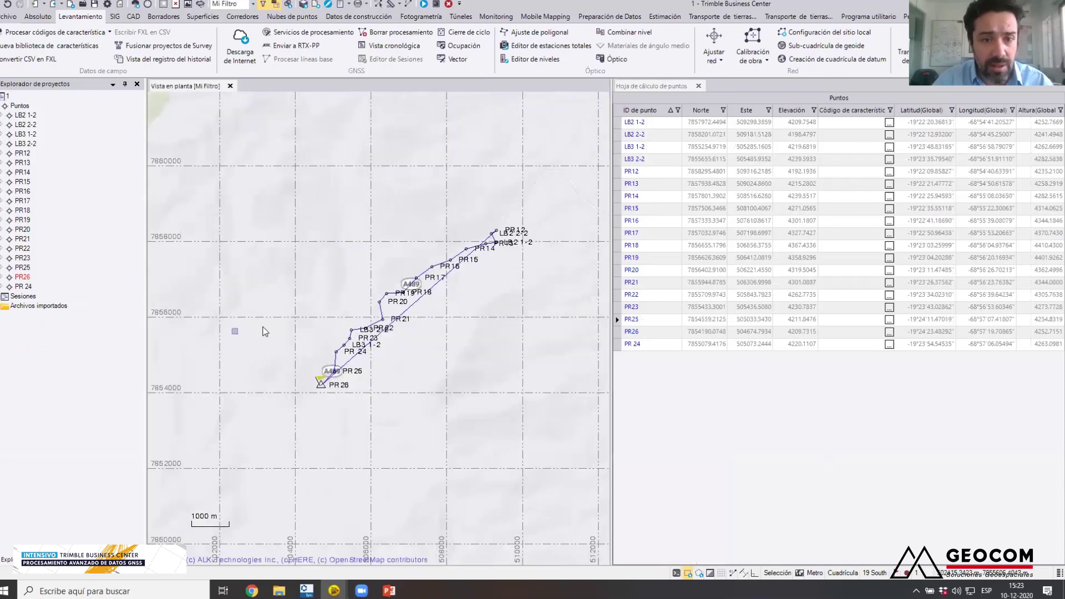
pyautogui.click(699, 85)
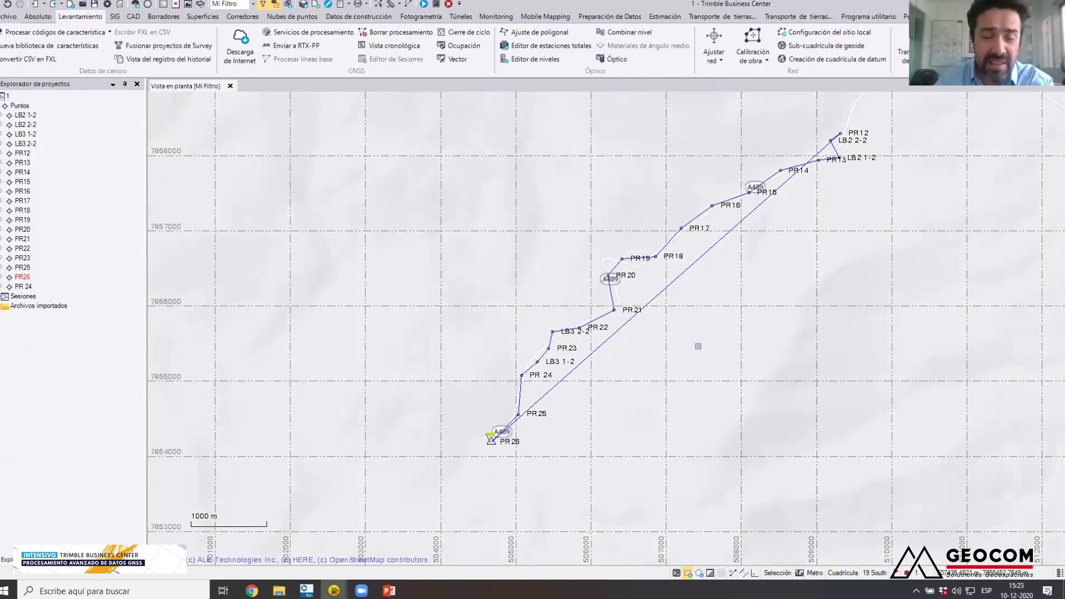
pyautogui.moveTo(698, 346); pyautogui.dragTo(607, 350)
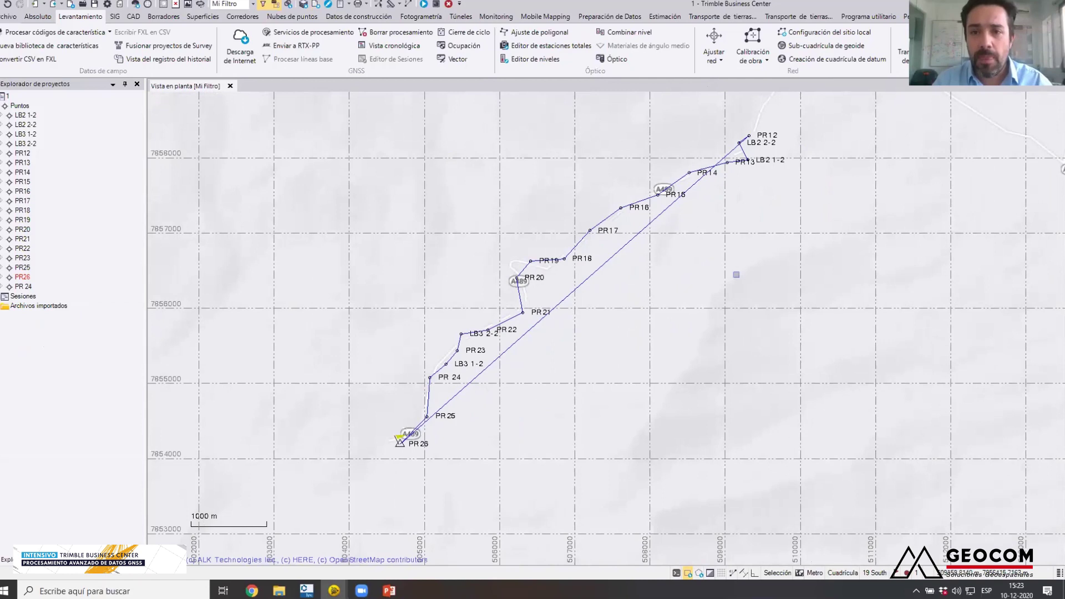
pyautogui.moveTo(637, 280); pyautogui.dragTo(606, 317)
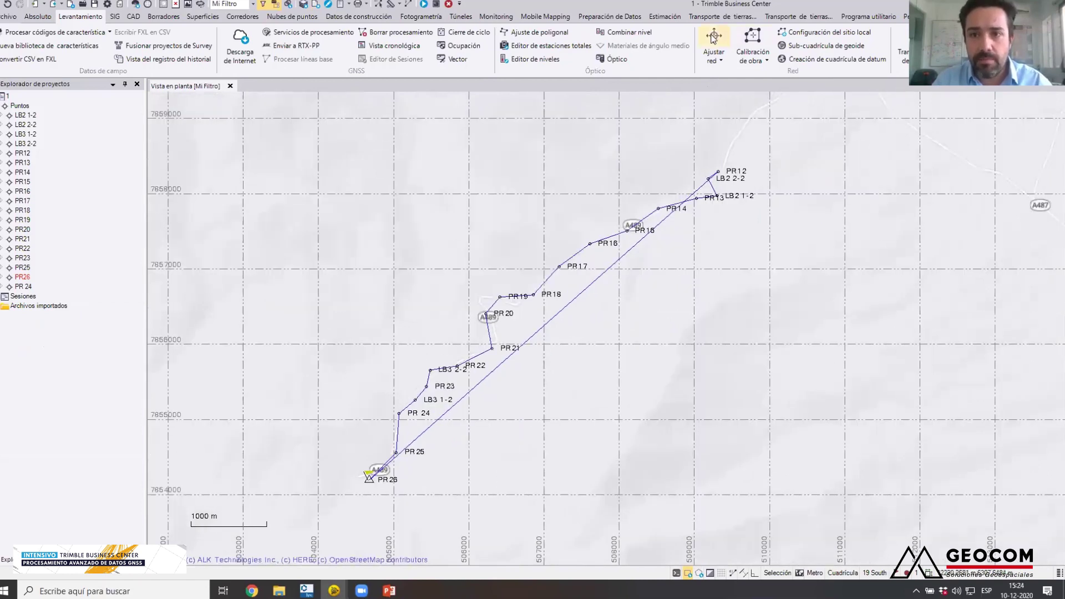
# - Adjust the network with point PR26 fixed in 2D and height h, continuing despite the unresolved computation errors
pyautogui.click(714, 38)
pyautogui.click(986, 157)
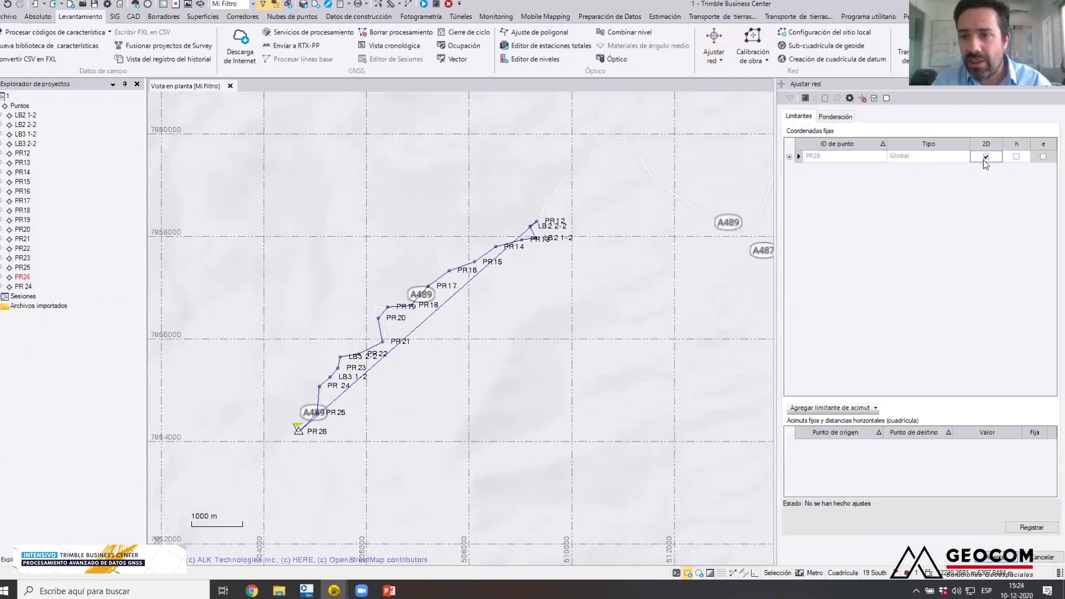
pyautogui.click(1016, 157)
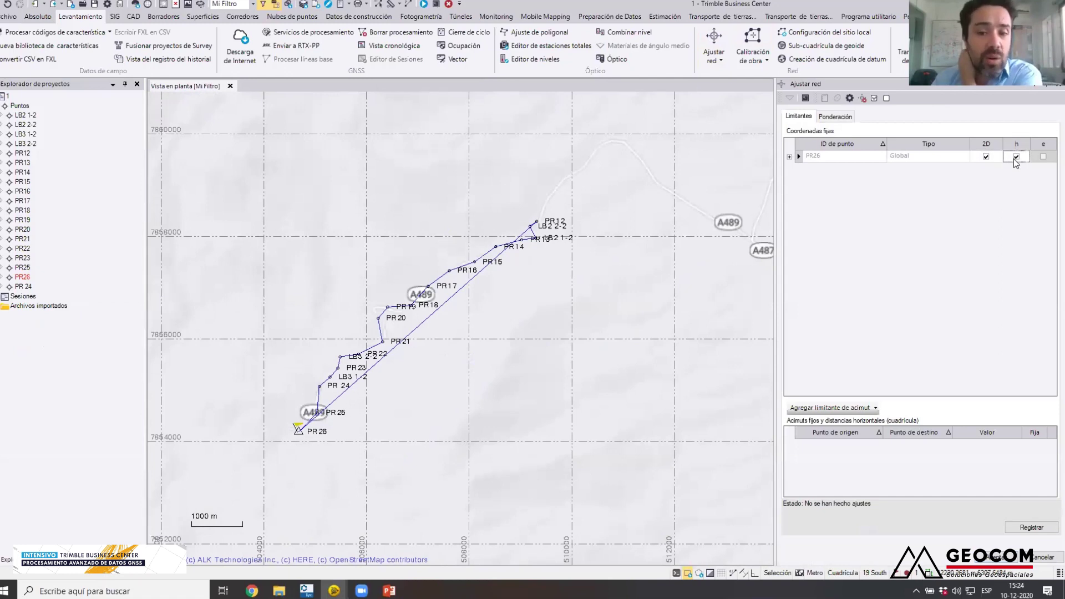
pyautogui.click(1031, 528)
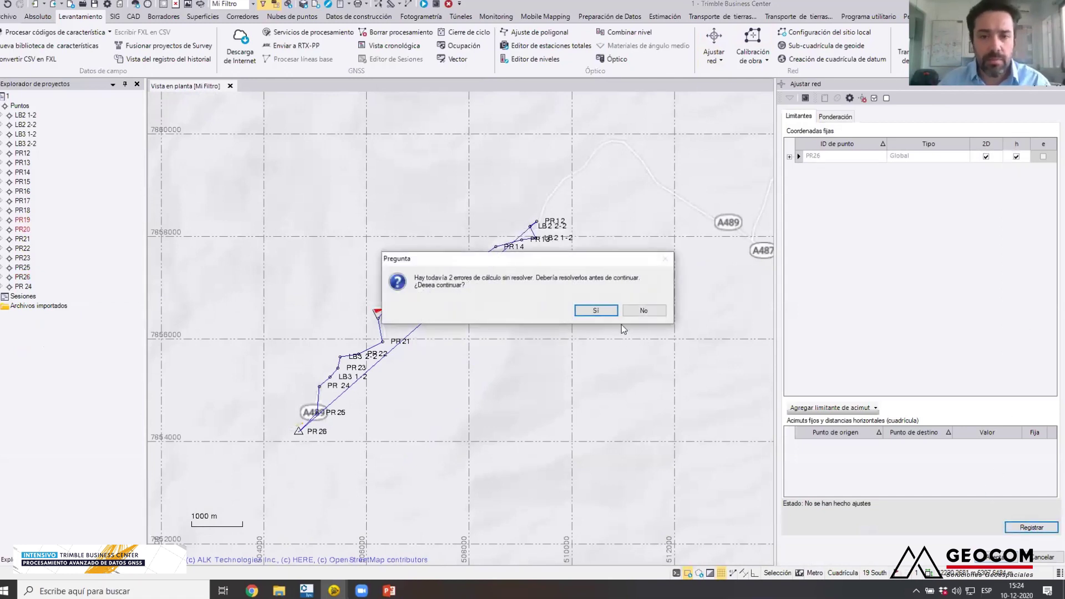
pyautogui.click(606, 312)
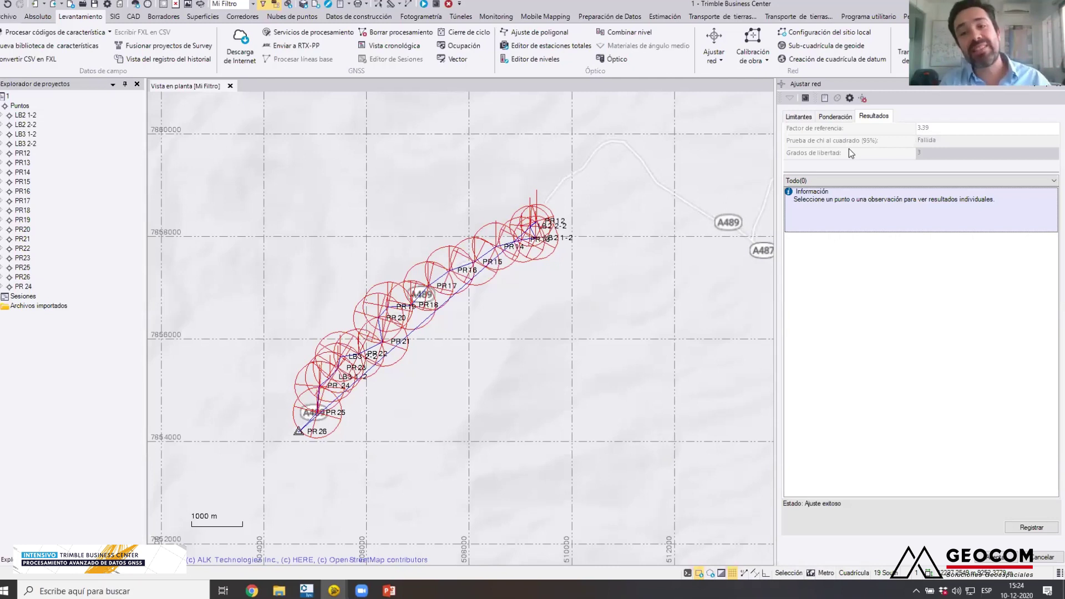
# - Apply the reference factor as the 3.39 scalar for post-processed vectors, readjust the network, and check the results and error ellipses
pyautogui.click(835, 117)
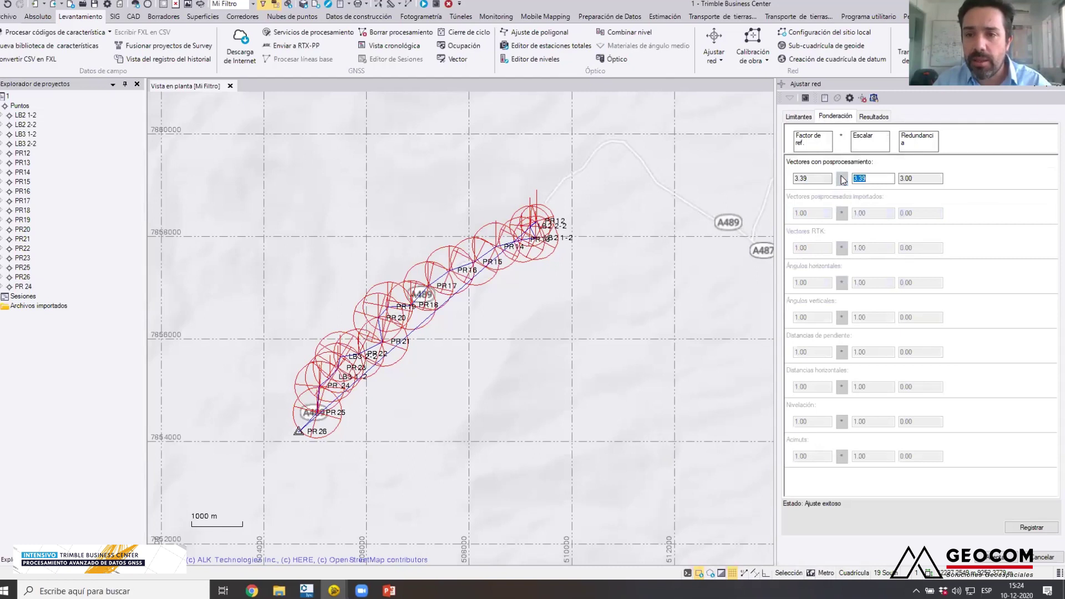
pyautogui.click(1032, 527)
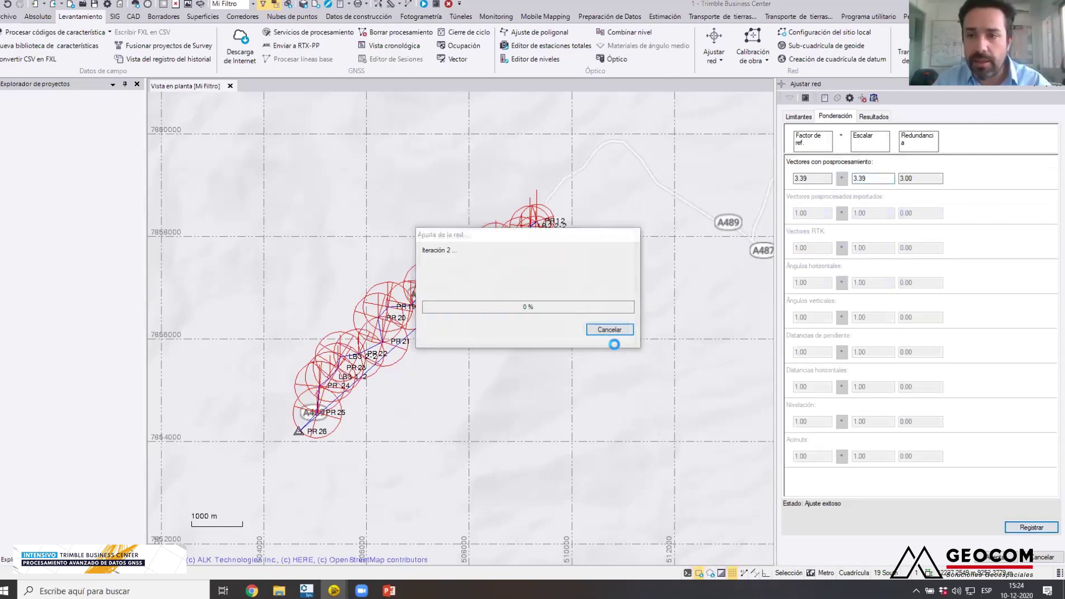
pyautogui.click(886, 119)
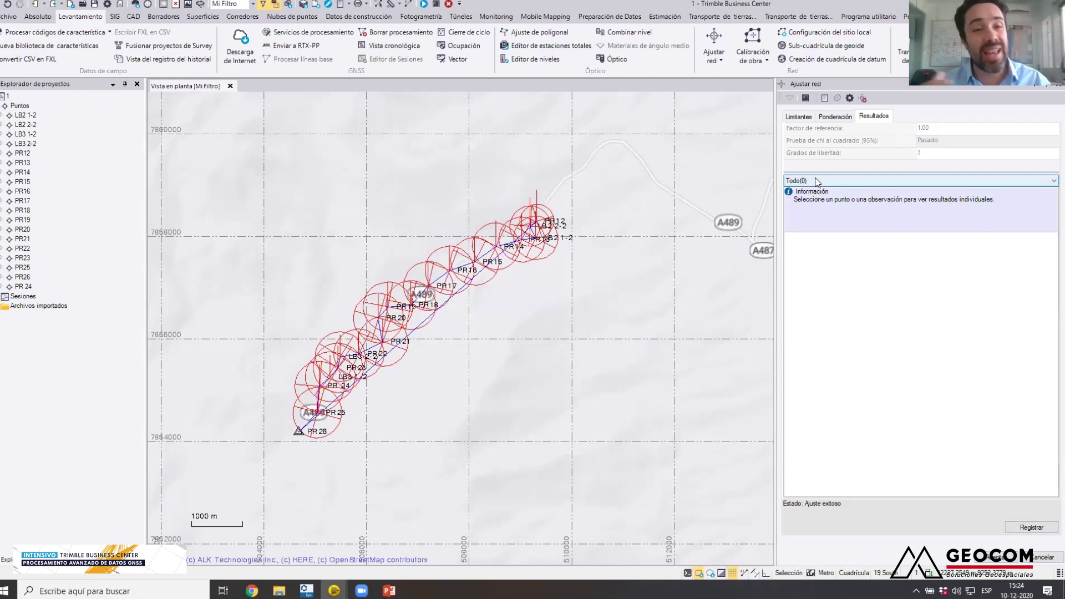
pyautogui.scroll(1, 470, 336)
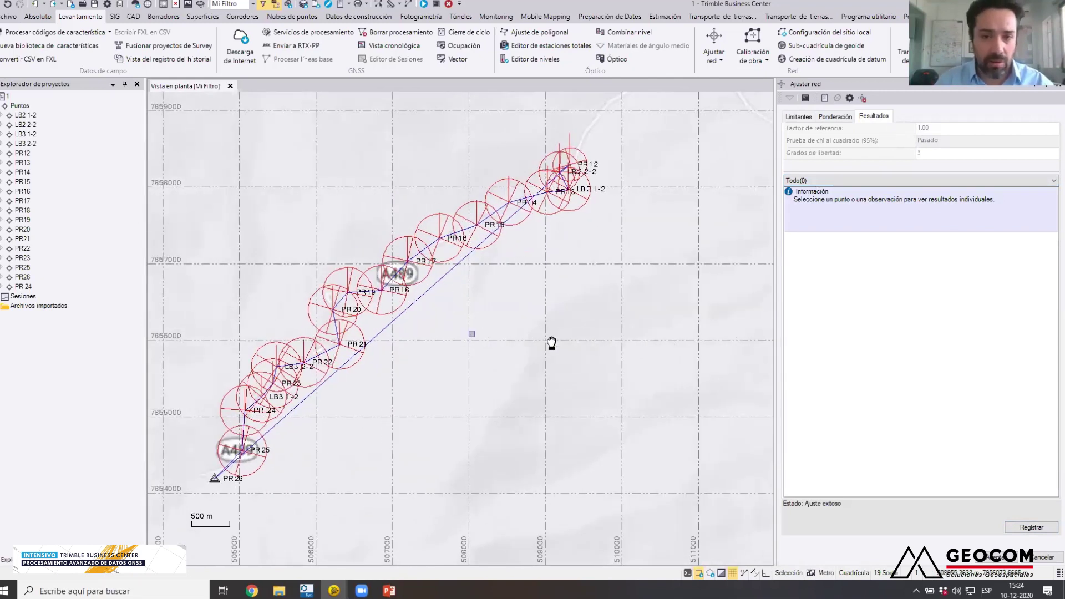
pyautogui.scroll(1, 552, 342)
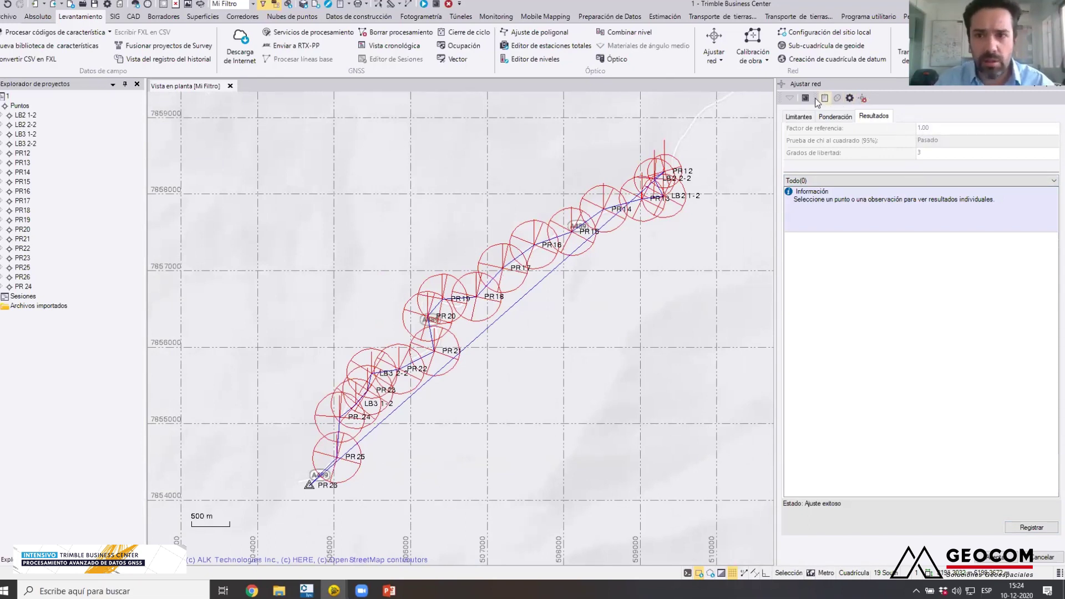
# - Open the network adjustment report and review its statistics, control point constraints, and adjusted grid and geodetic coordinates with their errors
pyautogui.hotkey('alt', 'Tab')
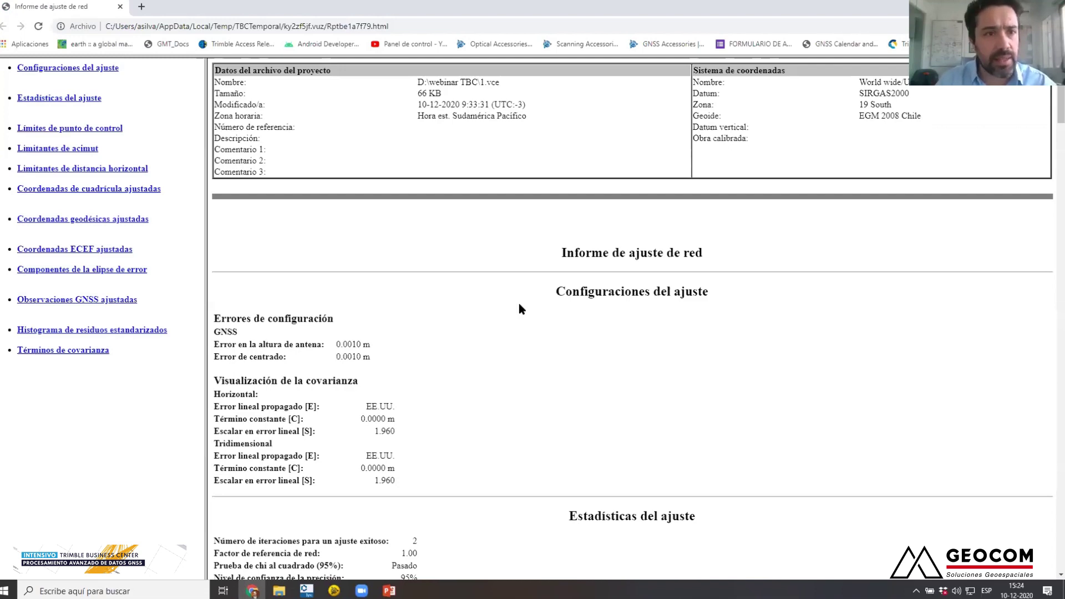
pyautogui.scroll(-5, 519, 304)
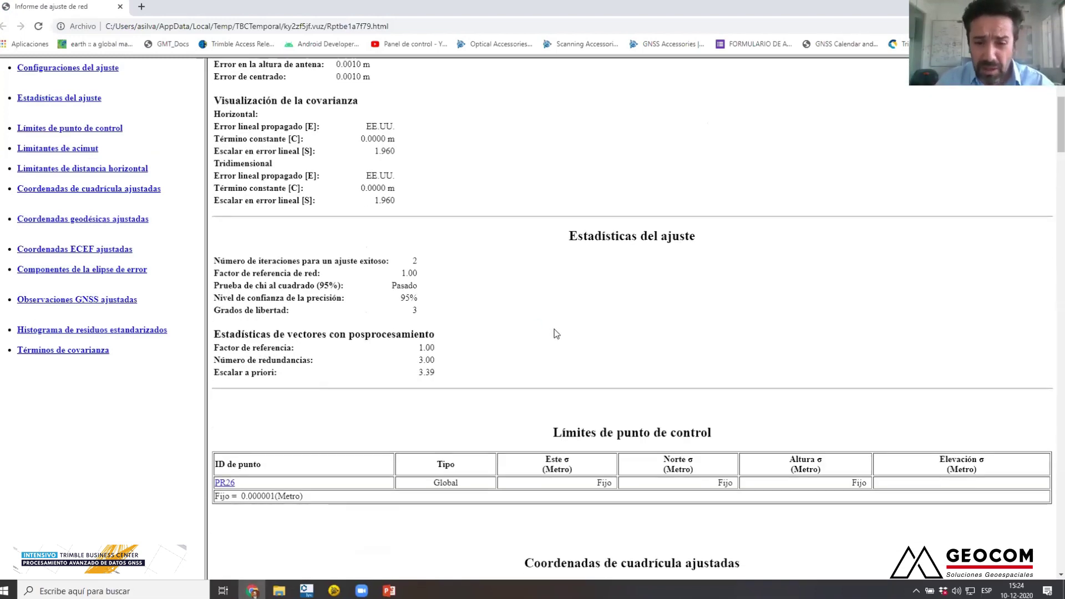
pyautogui.scroll(-7, 659, 335)
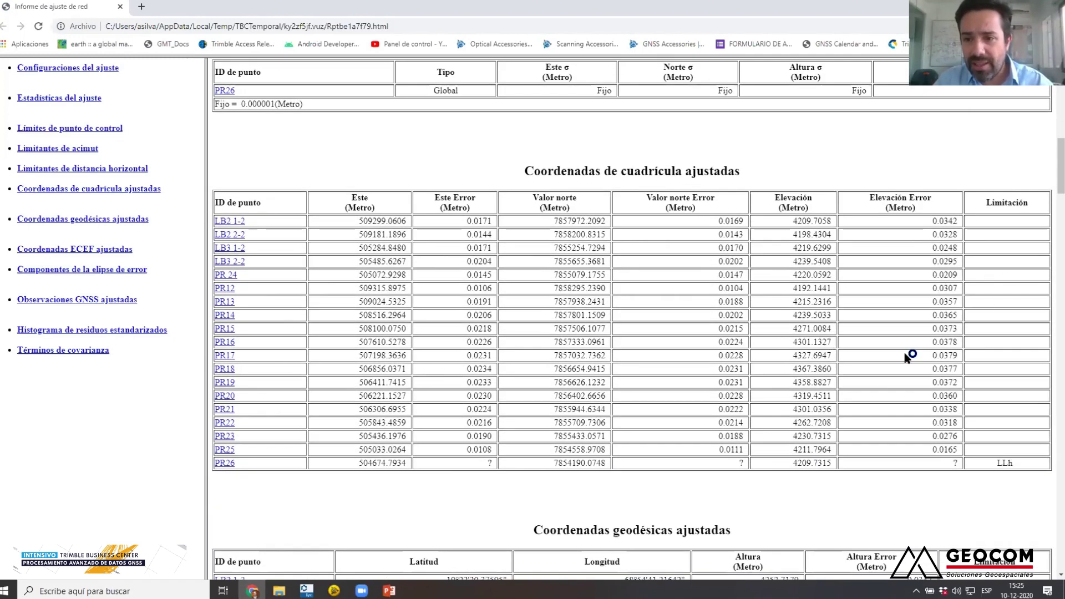
pyautogui.scroll(-2, 908, 358)
pyautogui.scroll(-3, 904, 353)
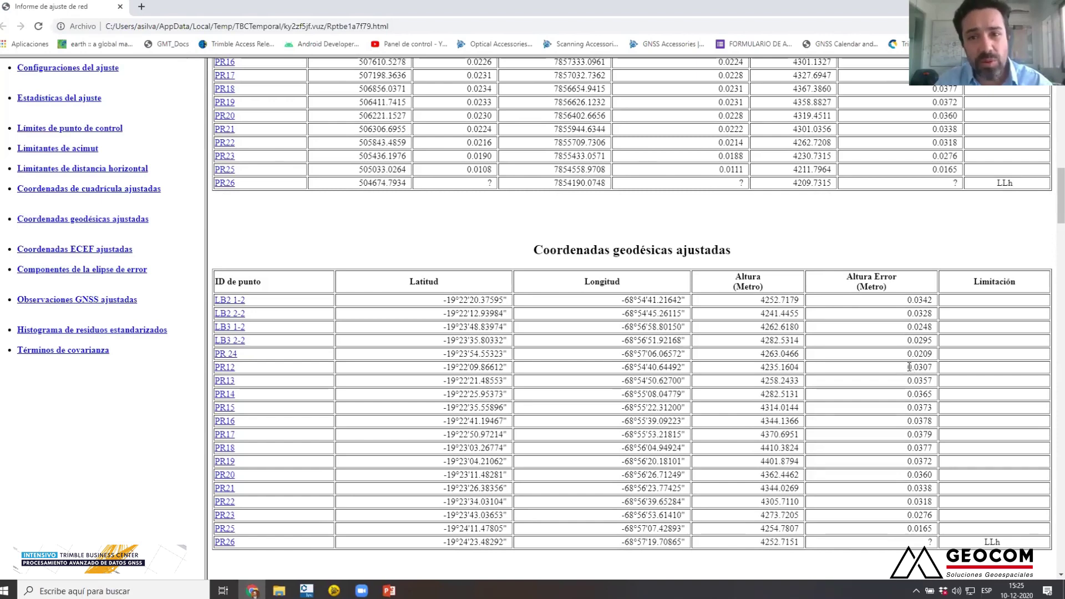
pyautogui.scroll(4, 908, 358)
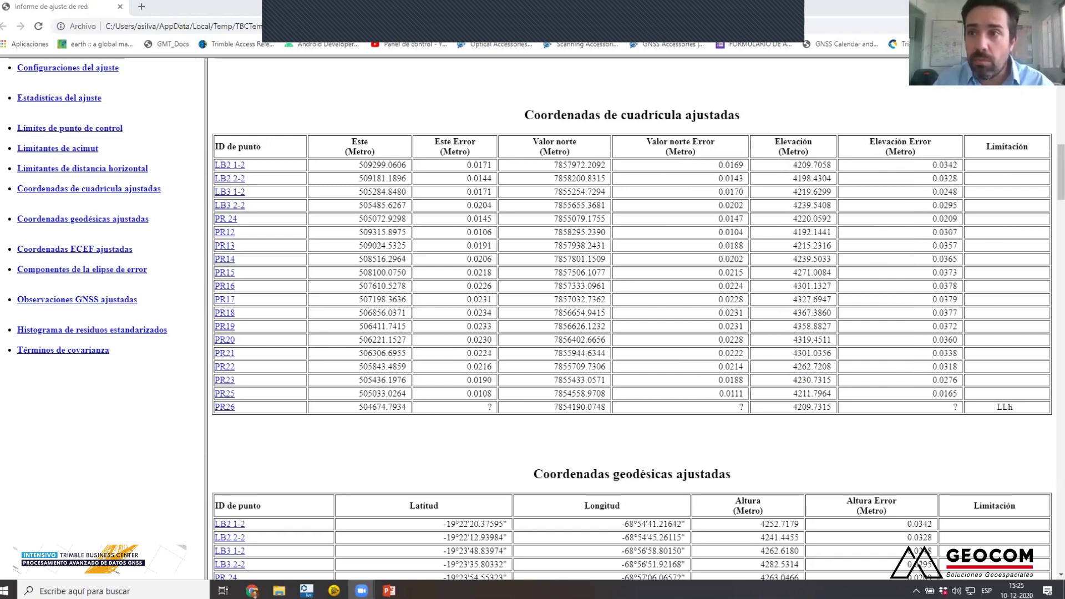
# - Return to Trimble Business Center, close project 1 without saving the changes, and switch to project 2
pyautogui.hotkey('alt', 'Tab')
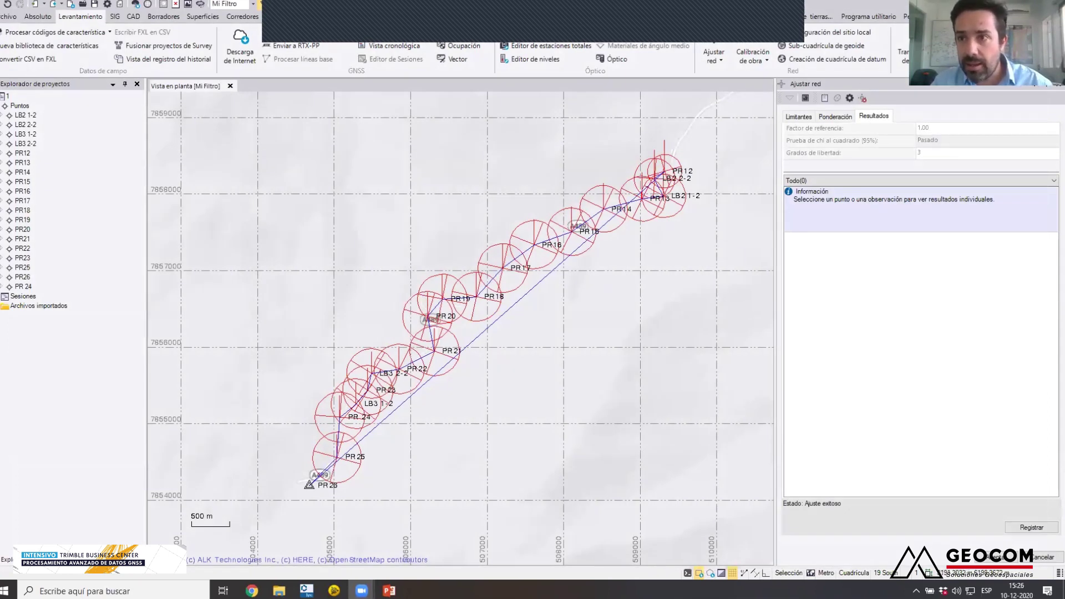
pyautogui.hotkey('alt', 'F4')
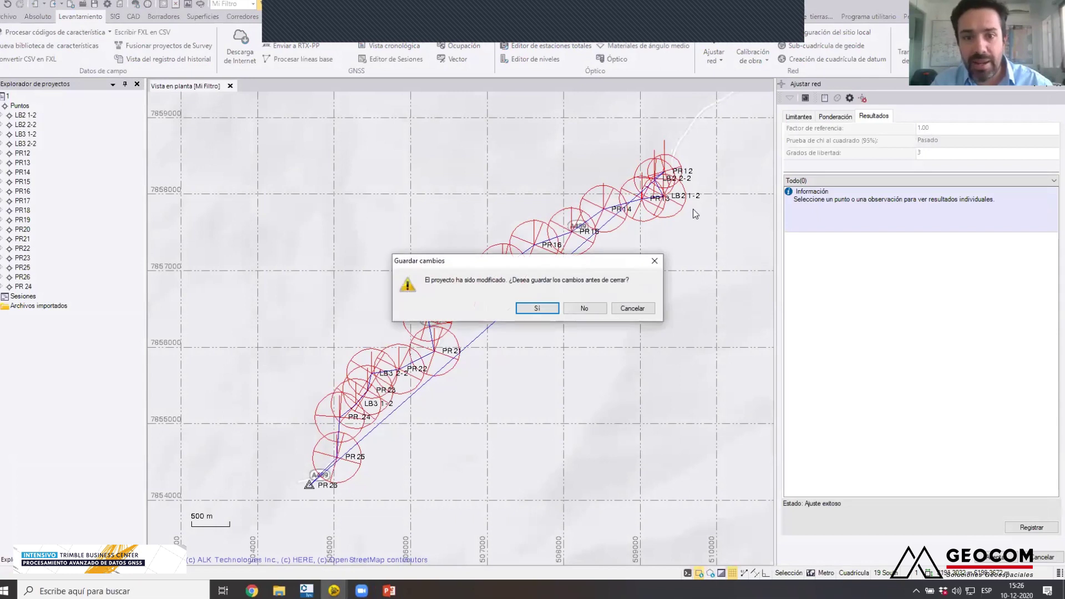
pyautogui.click(584, 309)
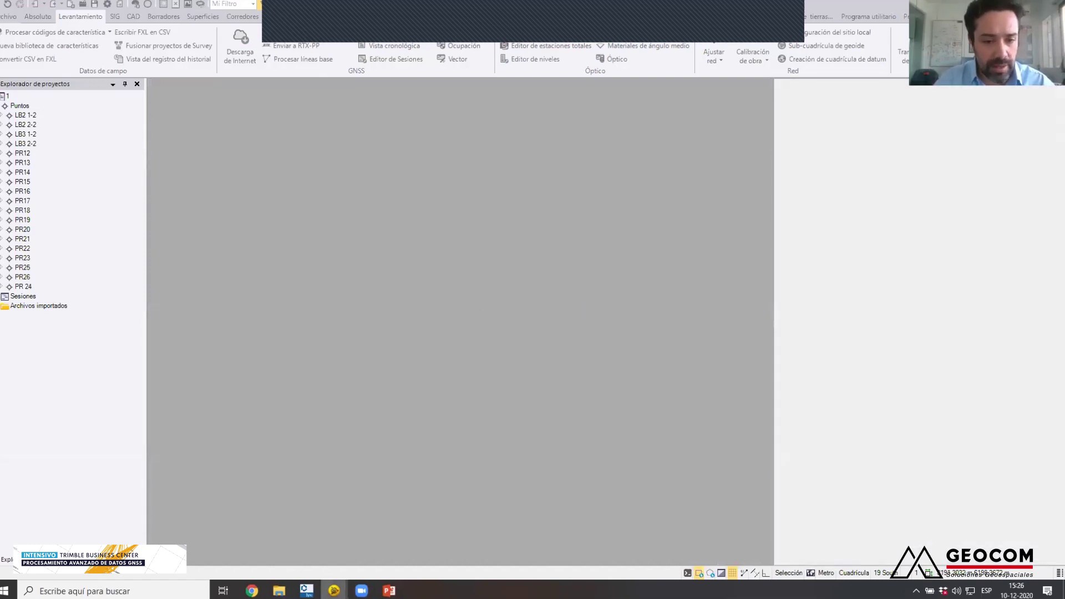
pyautogui.click(334, 591)
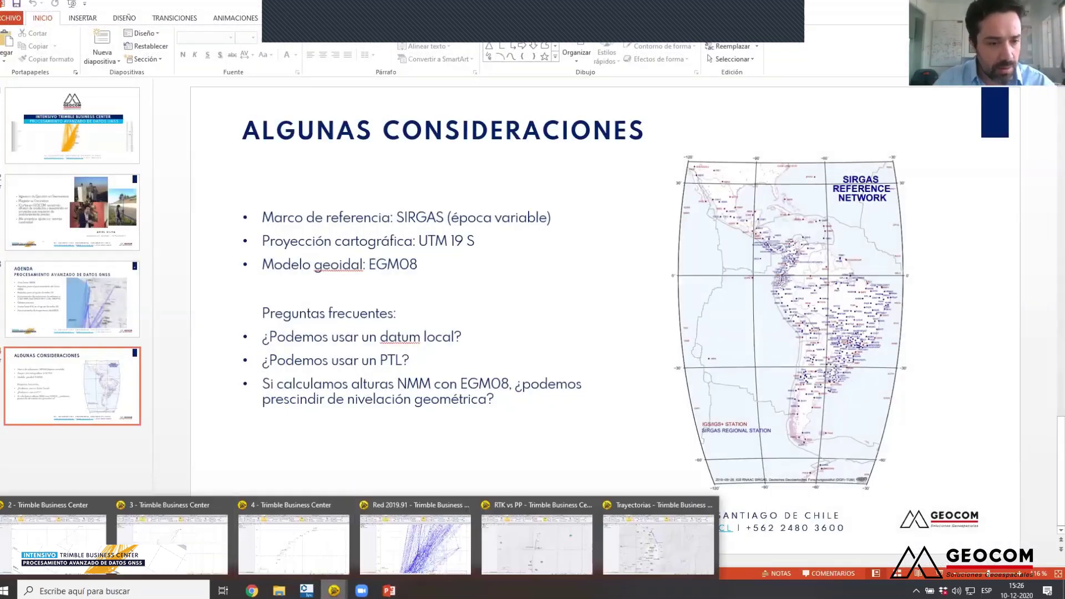
pyautogui.click(56, 535)
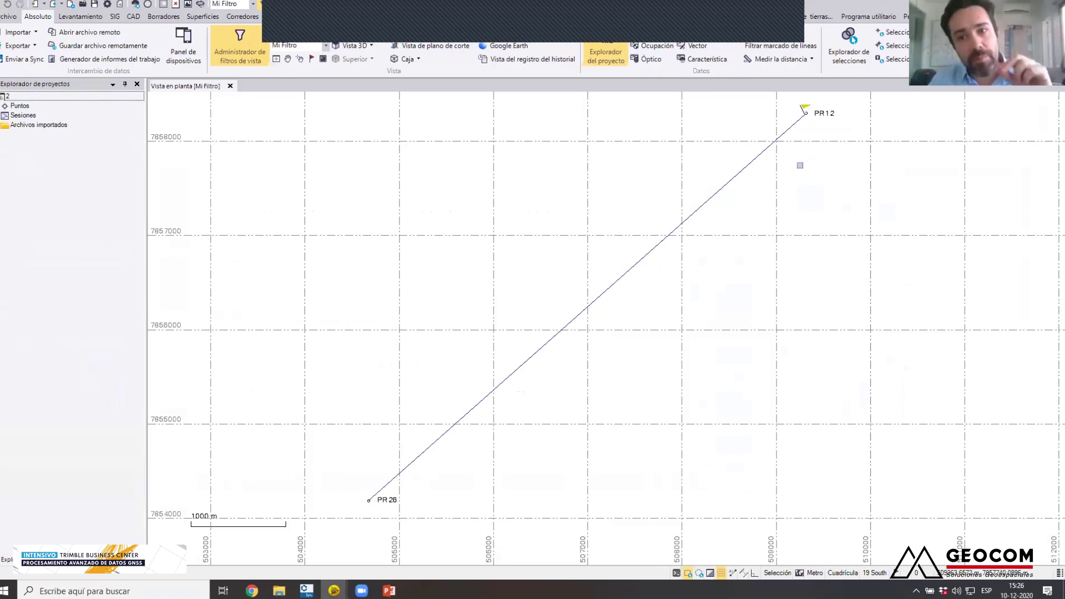
# - Check the properties of processed vector PR12 --> PR26 (PV1), including duration, antenna data and statistics, and clear the selection
pyautogui.click(613, 288)
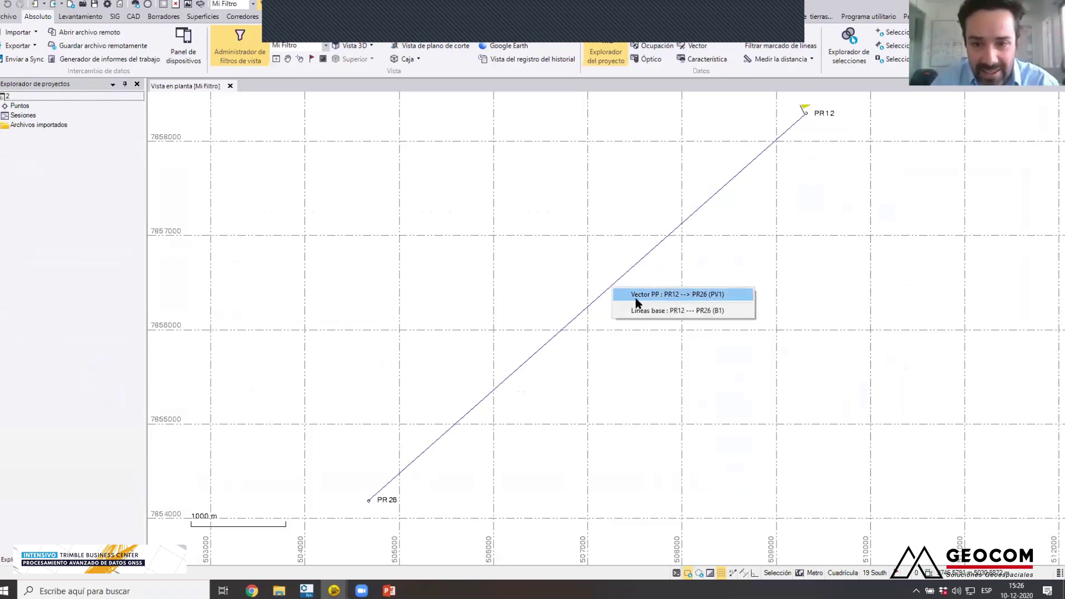
pyautogui.click(637, 298)
pyautogui.rightClick(607, 290)
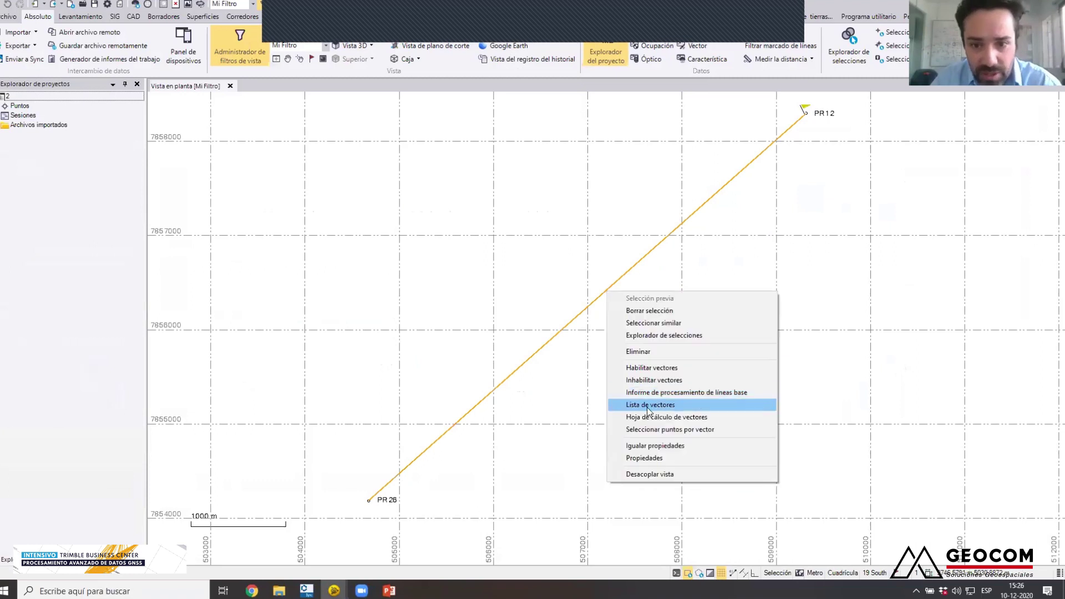
pyautogui.click(648, 459)
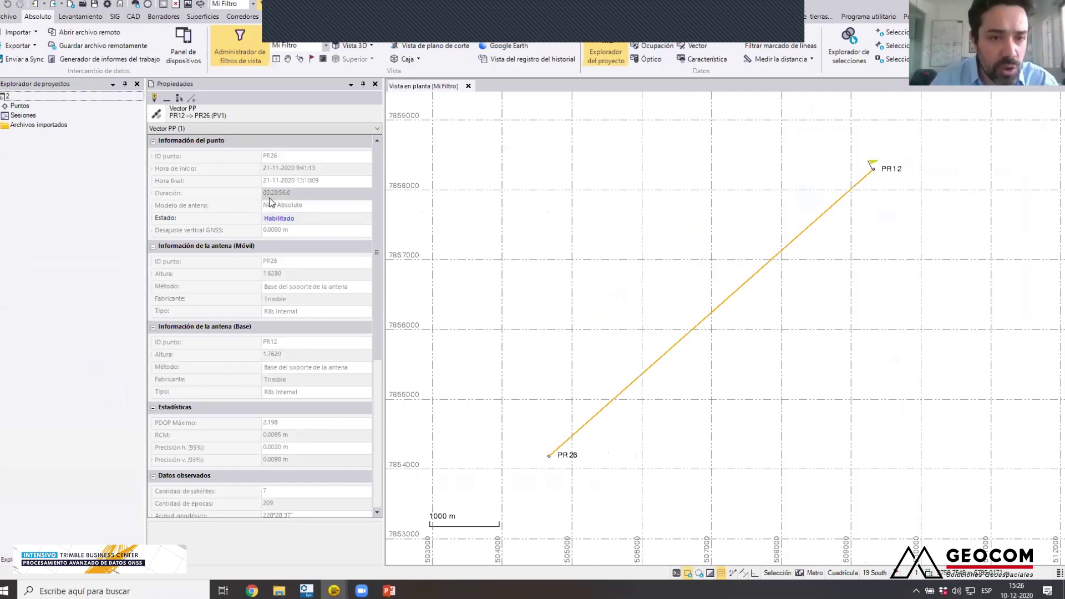
pyautogui.click(509, 166)
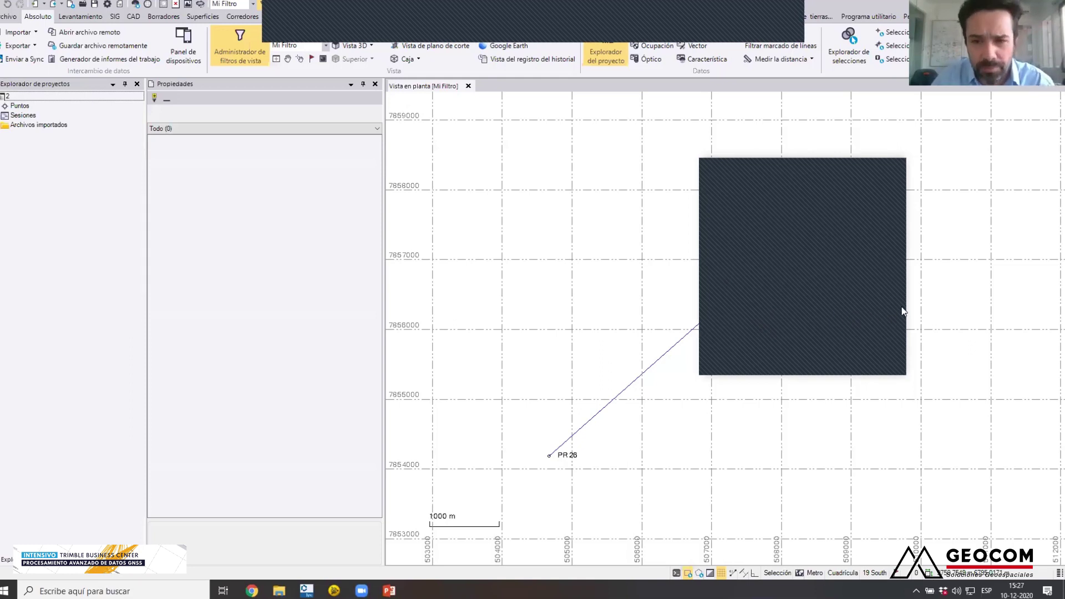
pyautogui.click(895, 166)
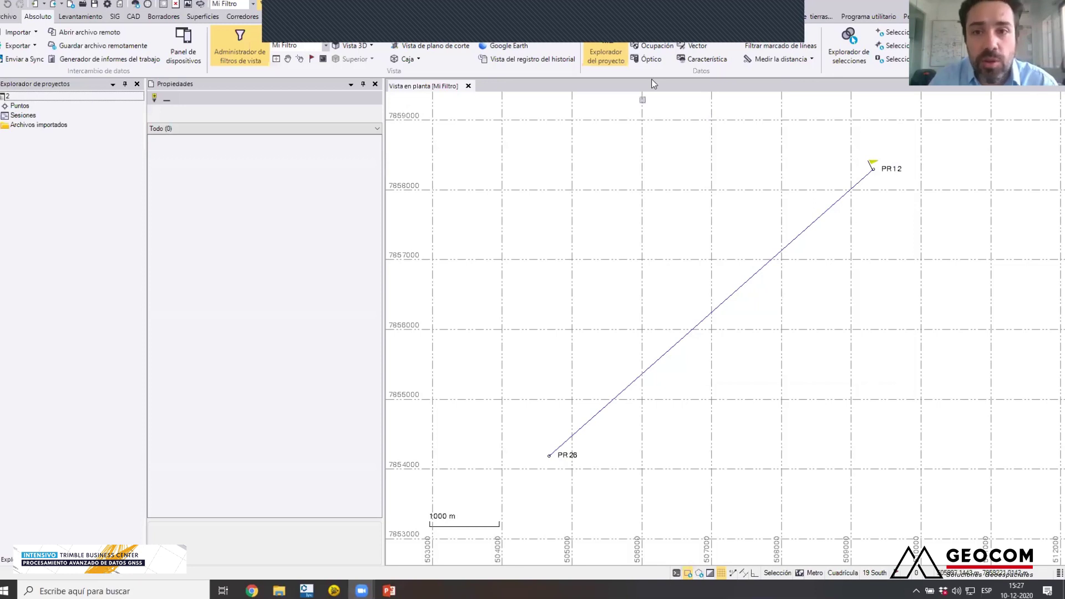
# - Open the occupation spreadsheet, close the properties, and place the spreadsheet in a new horizontal tab group below the plan view
pyautogui.click(658, 47)
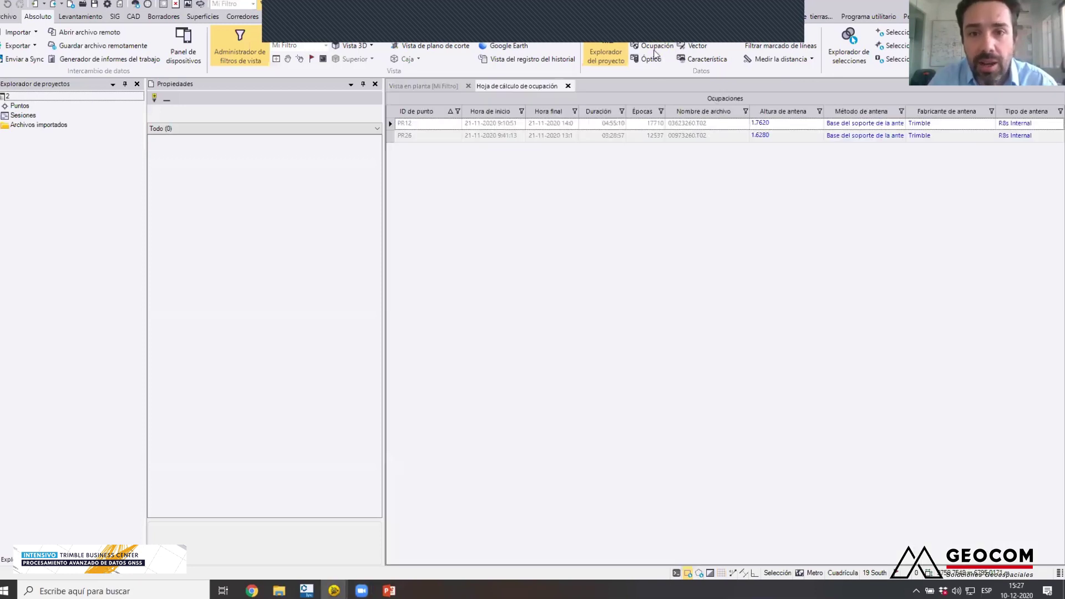
pyautogui.click(375, 84)
pyautogui.rightClick(307, 95)
pyautogui.rightClick(305, 88)
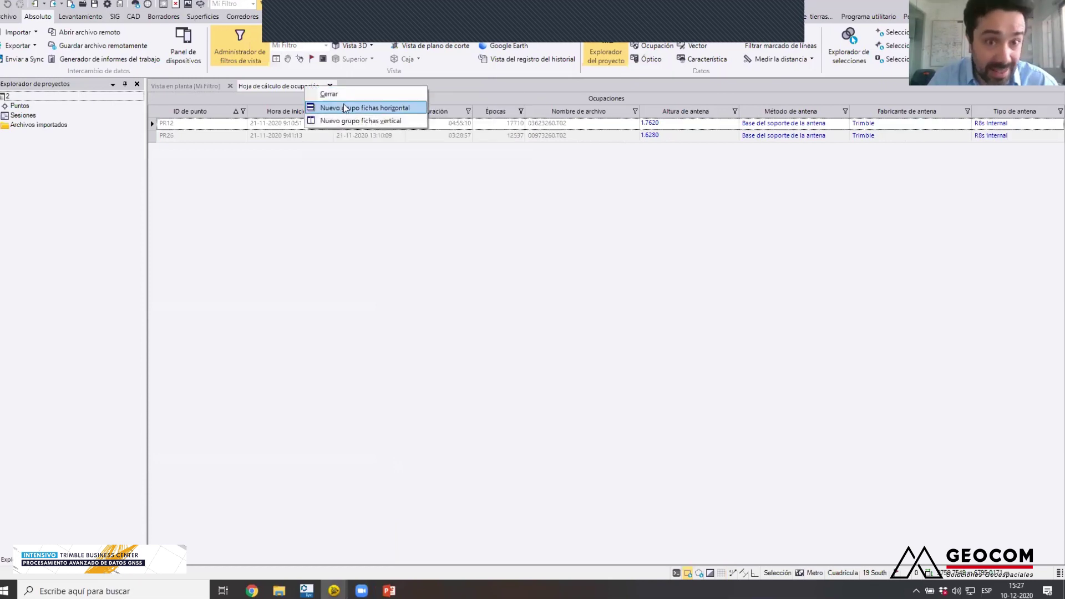
pyautogui.click(343, 106)
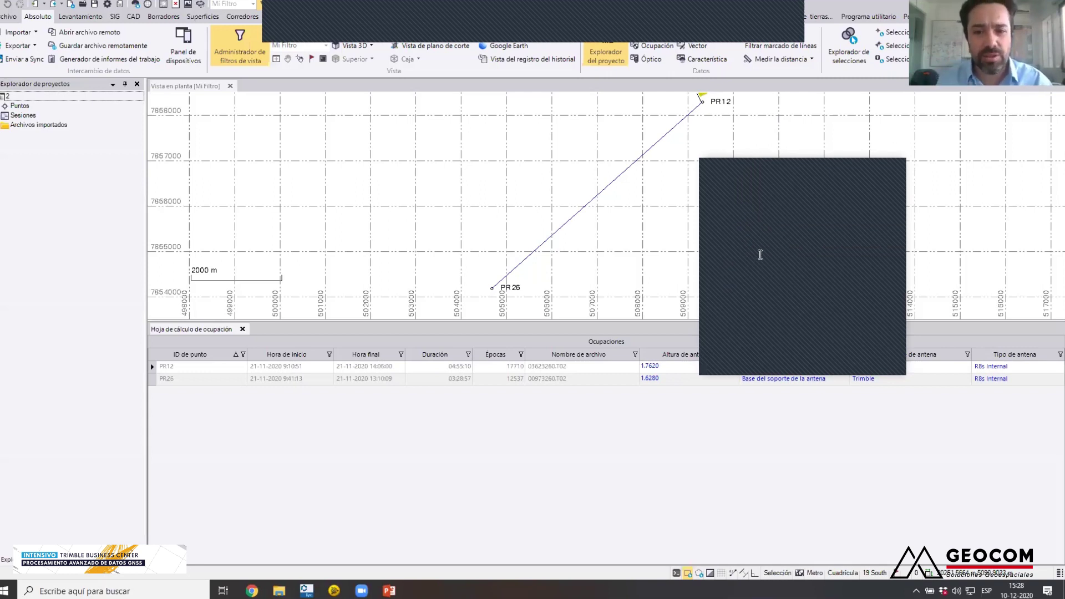
pyautogui.click(885, 173)
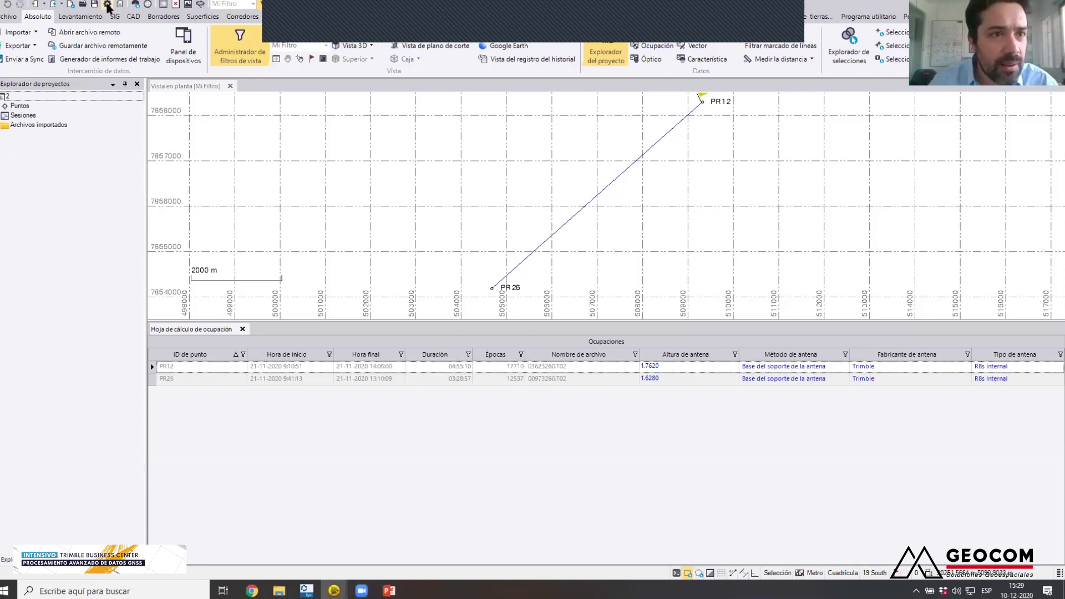
# - Set the combined scale factor (Factor de escala combinada) to Mostrar for the point spreadsheet in the project settings, and open that spreadsheet
pyautogui.click(108, 6)
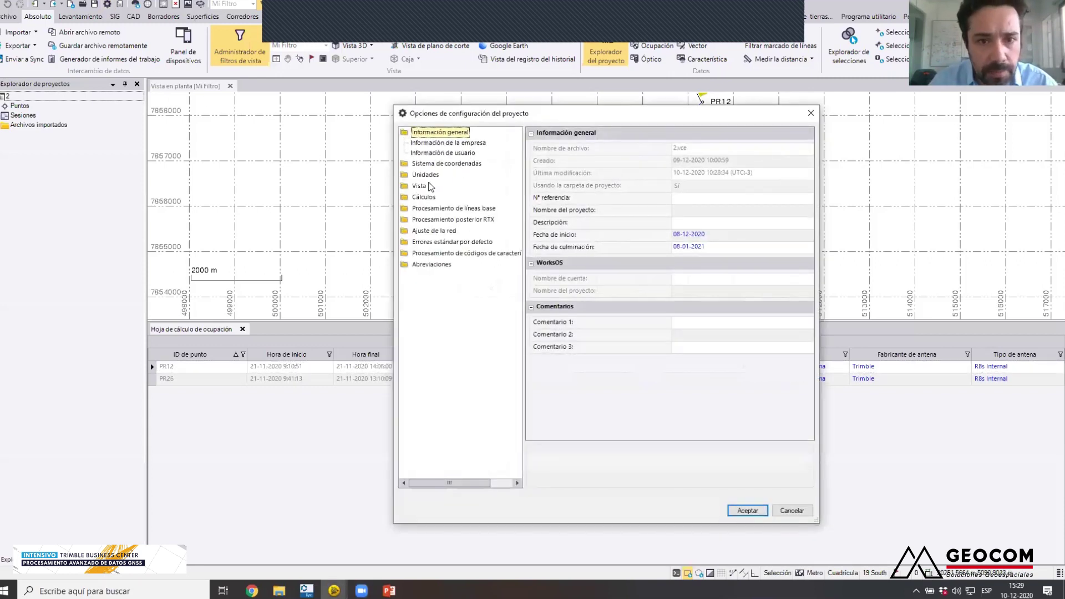
pyautogui.click(430, 196)
pyautogui.doubleClick(429, 192)
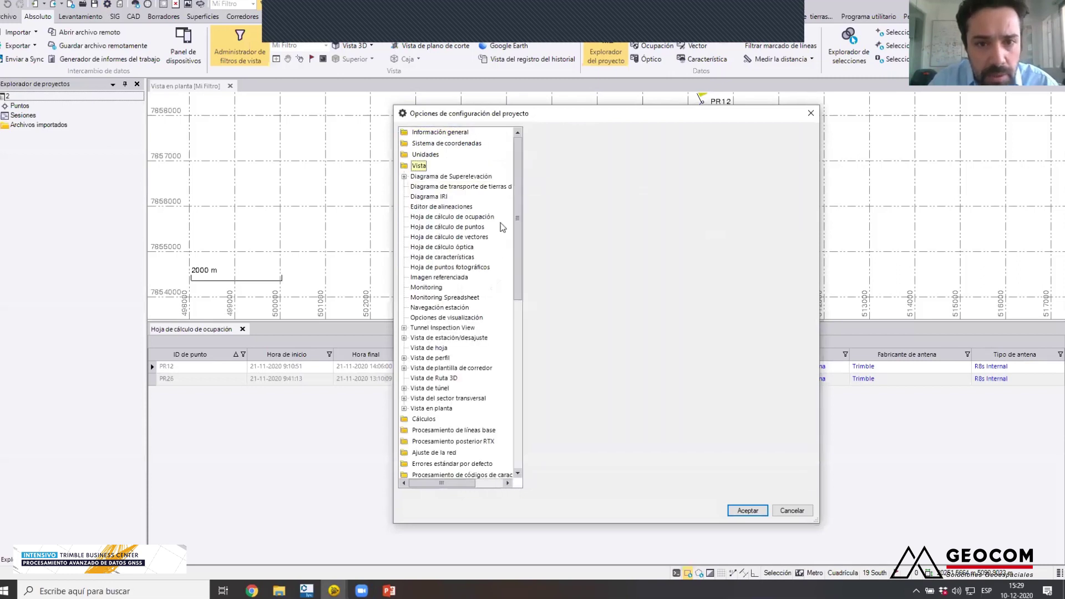
pyautogui.click(460, 228)
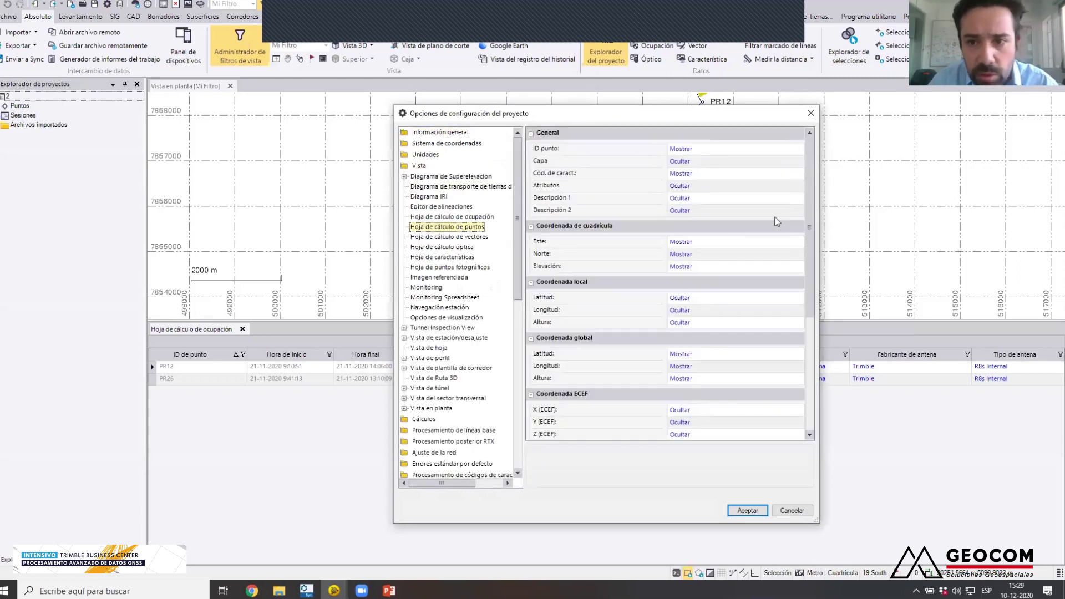
pyautogui.scroll(-4, 749, 411)
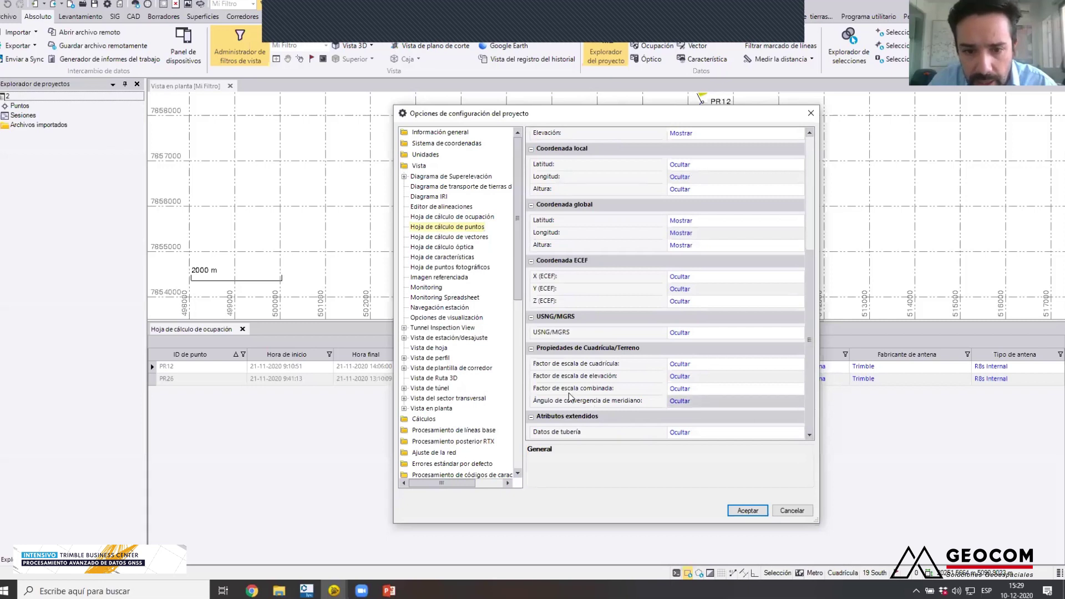
pyautogui.click(688, 390)
pyautogui.click(691, 399)
pyautogui.click(745, 513)
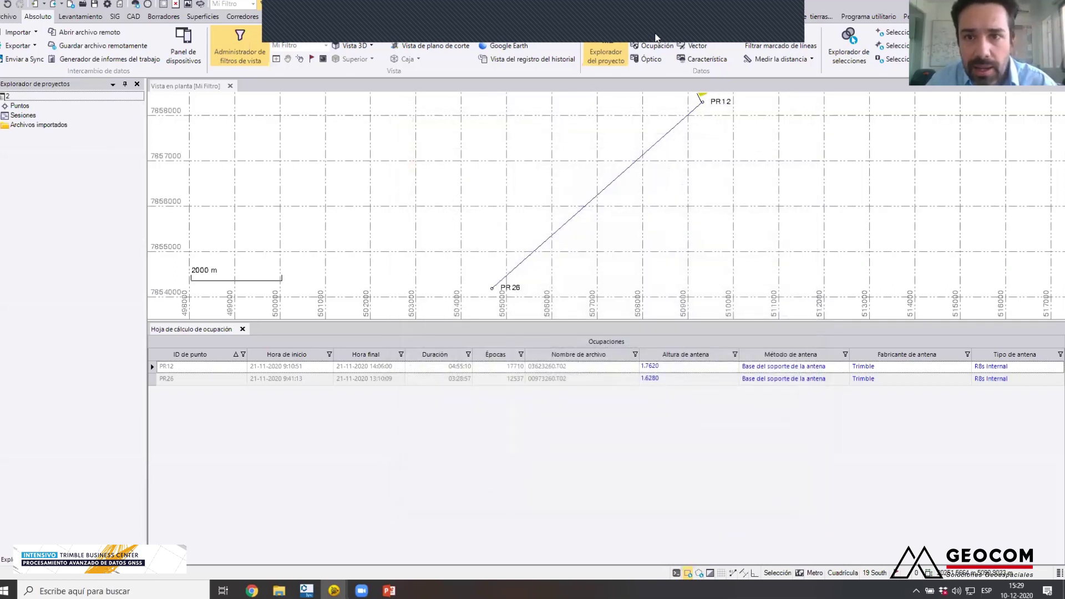
pyautogui.click(656, 34)
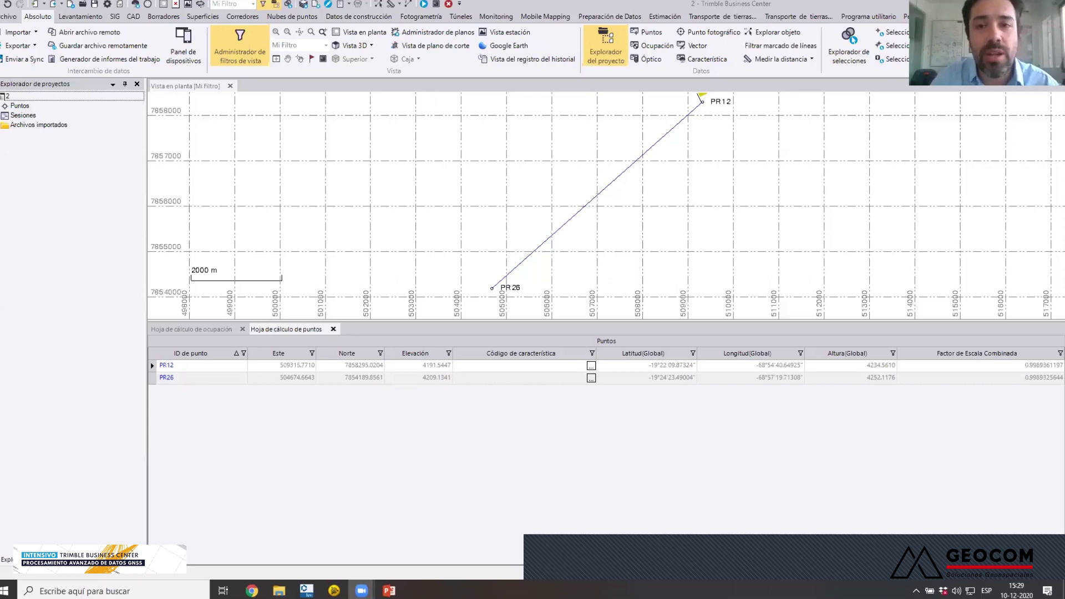
# - Generate the baseline processing report for the PR12–PR26 vector and enlarge the report pane
pyautogui.click(624, 175)
pyautogui.click(630, 179)
pyautogui.rightClick(629, 169)
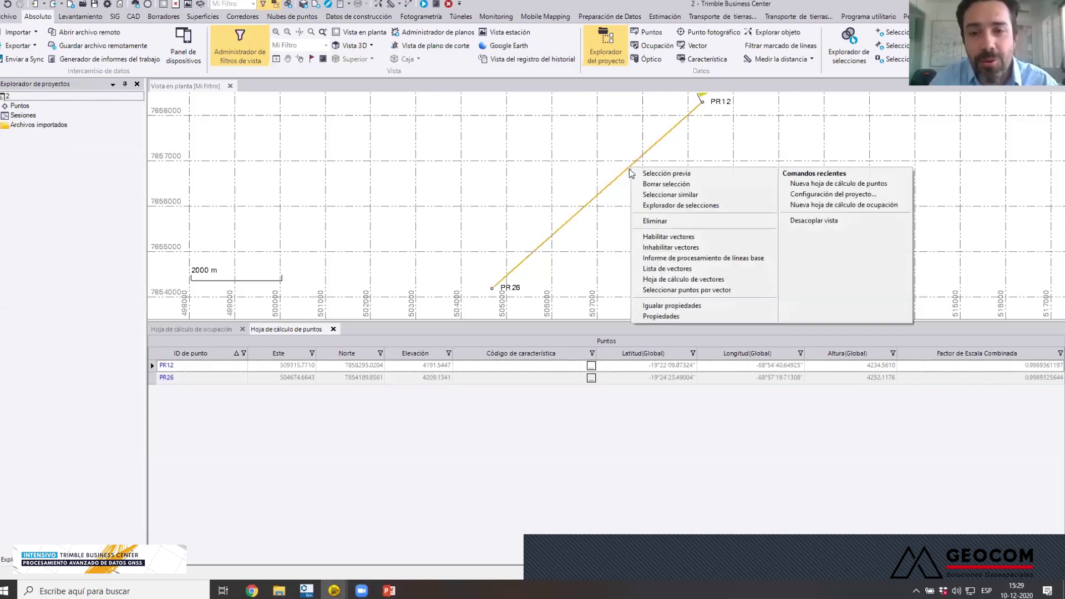
pyautogui.click(700, 258)
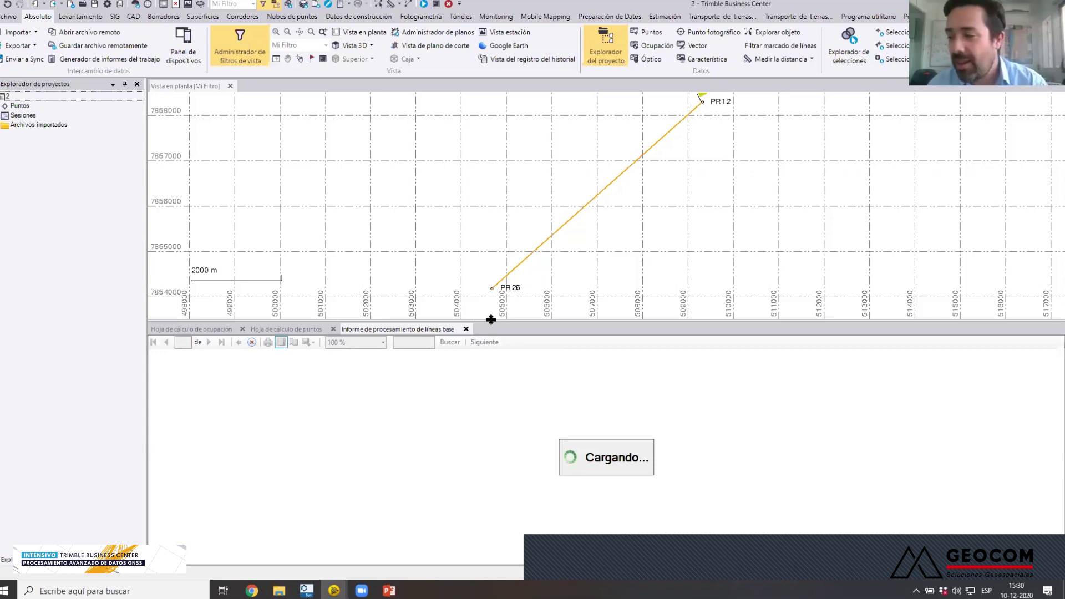
pyautogui.moveTo(491, 320); pyautogui.dragTo(494, 186)
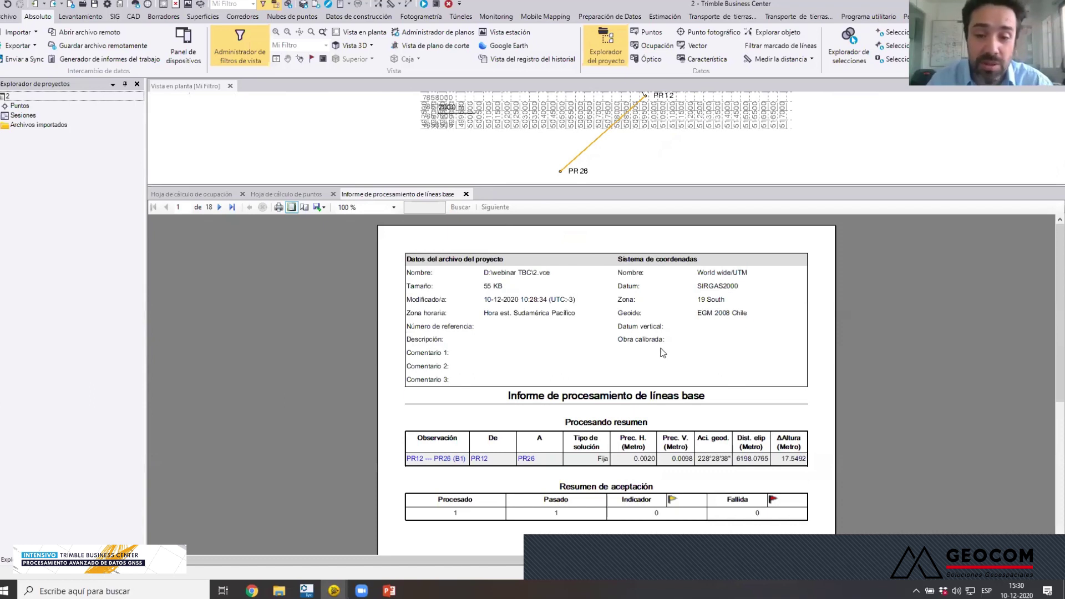
# - Review the report's processing summary, session details, vector components, standard errors and covariance matrix for baseline PR12–PR26
pyautogui.scroll(-1, 627, 314)
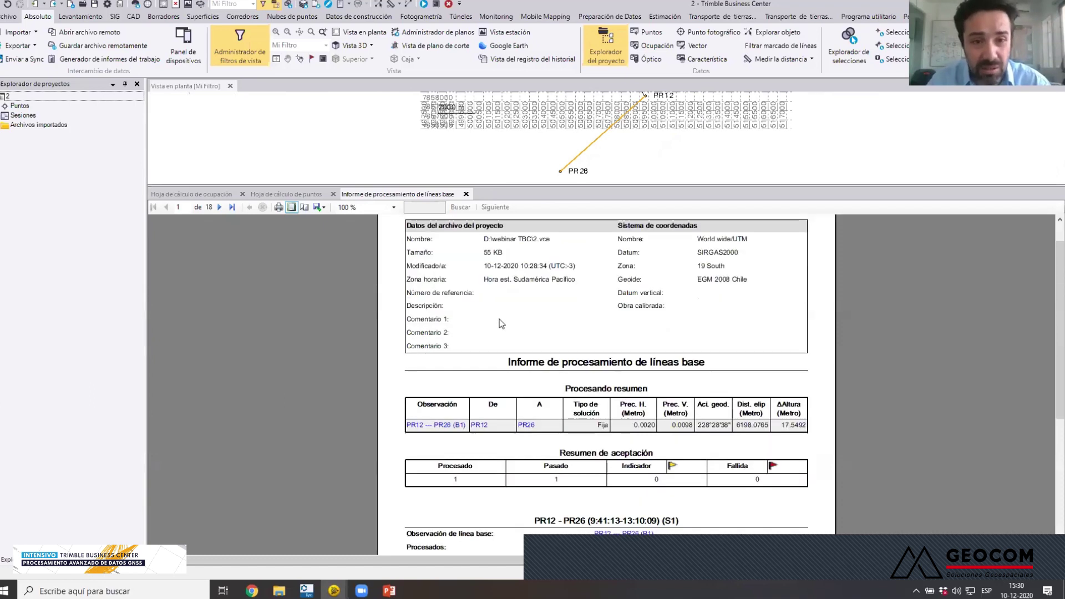
pyautogui.scroll(-1, 500, 320)
pyautogui.scroll(-1, 566, 377)
pyautogui.scroll(2, 557, 400)
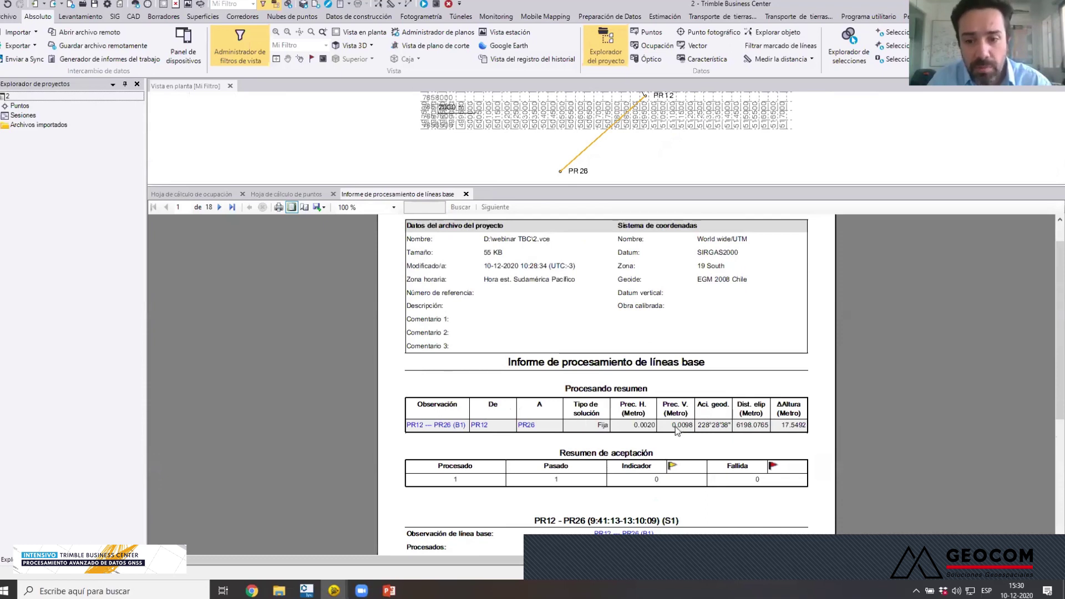
pyautogui.scroll(-5, 754, 411)
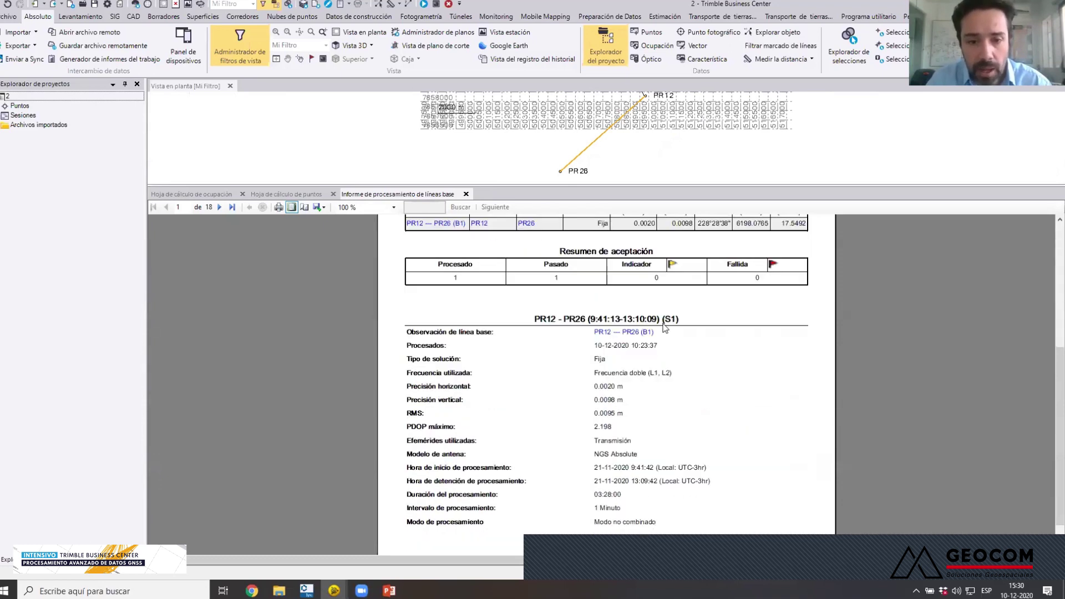
pyautogui.scroll(-1, 665, 330)
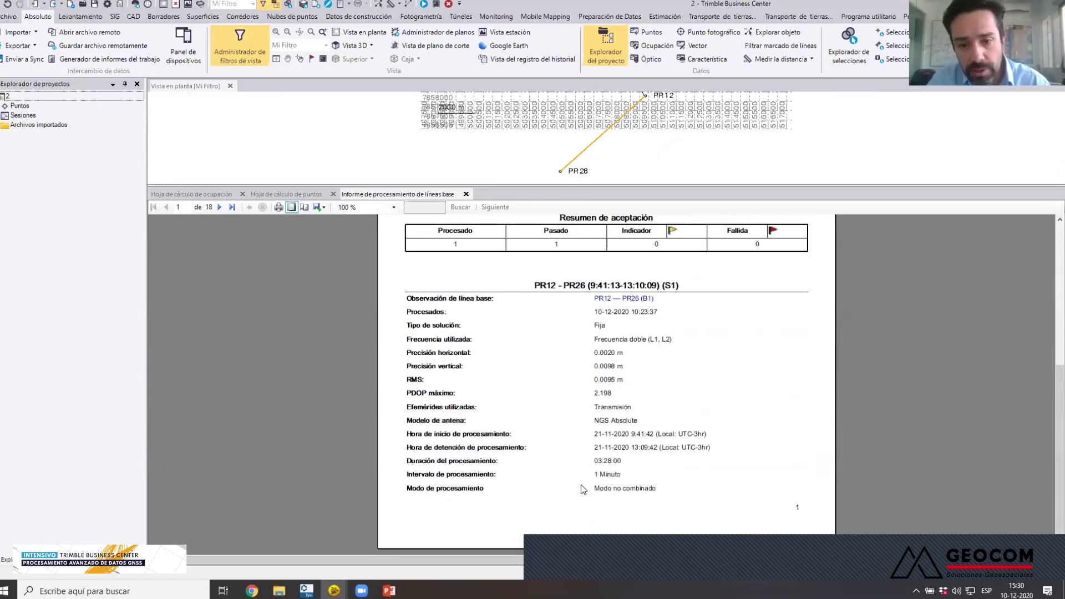
pyautogui.scroll(-6, 651, 395)
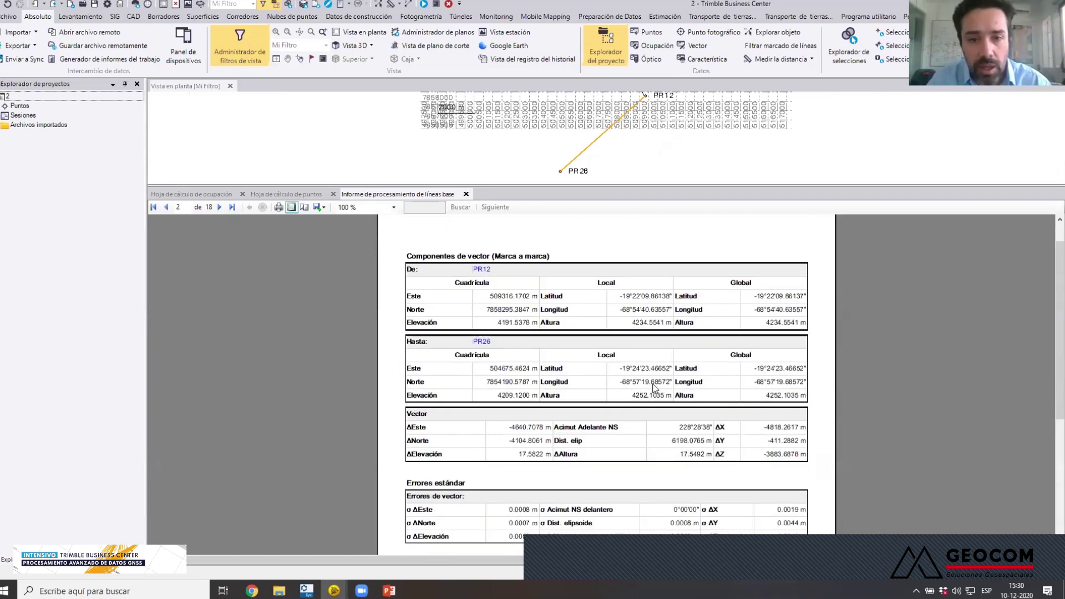
pyautogui.scroll(-3, 581, 362)
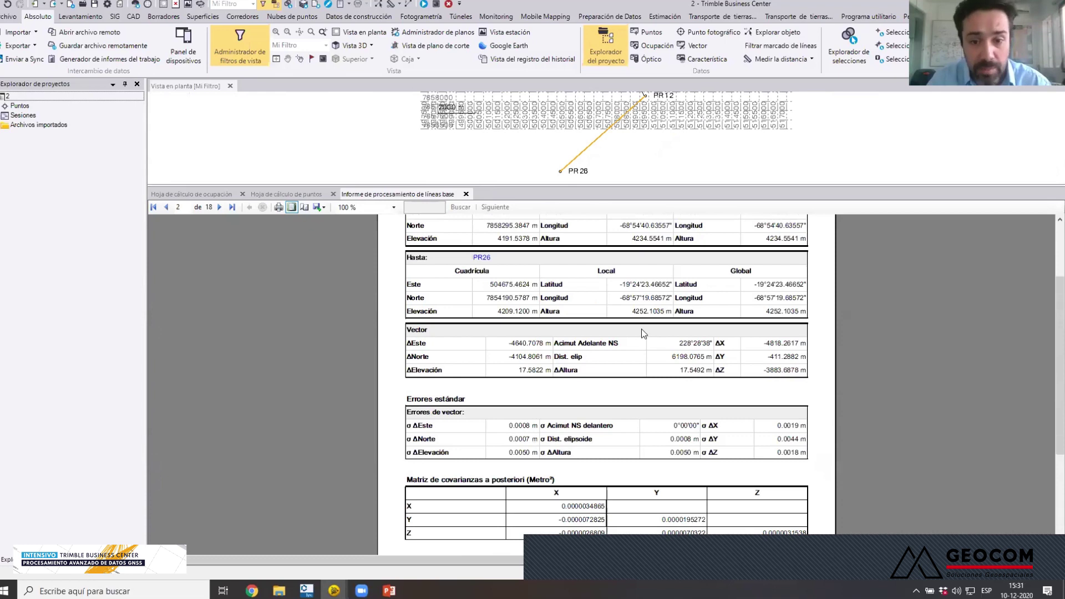
pyautogui.scroll(-2, 641, 328)
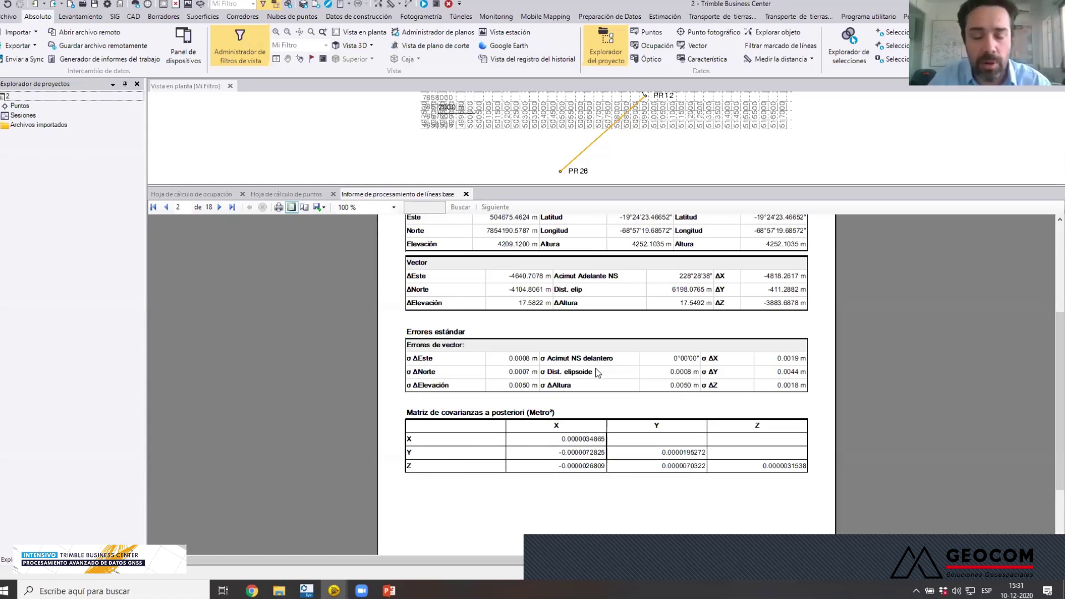
# - Examine the baseline report's occupation data, satellite tracking summary and the residual plots for satellites G2 and G5
pyautogui.scroll(-10, 598, 373)
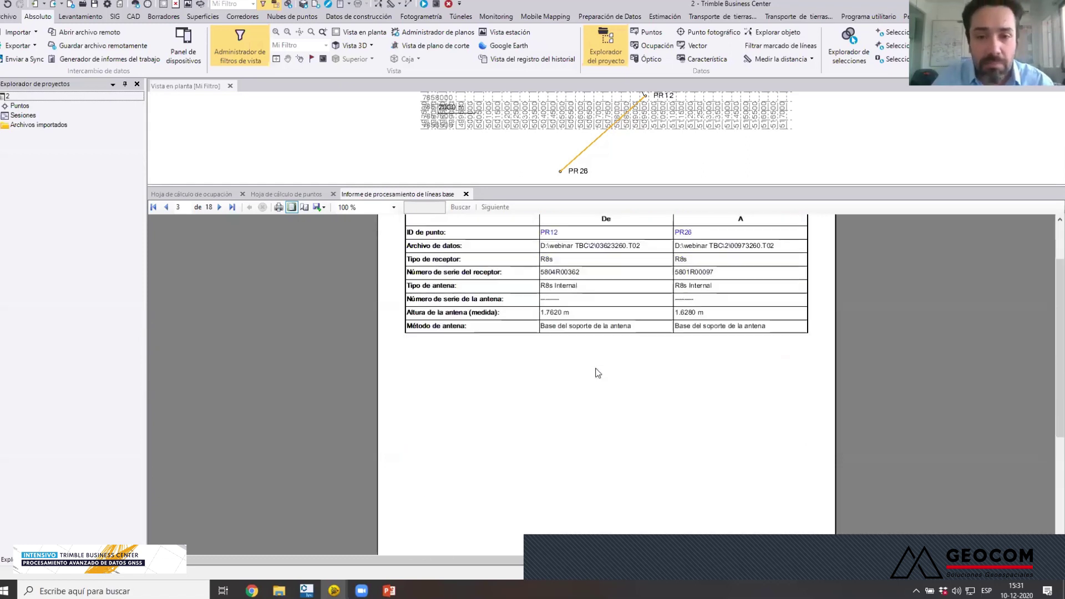
pyautogui.scroll(-5, 603, 379)
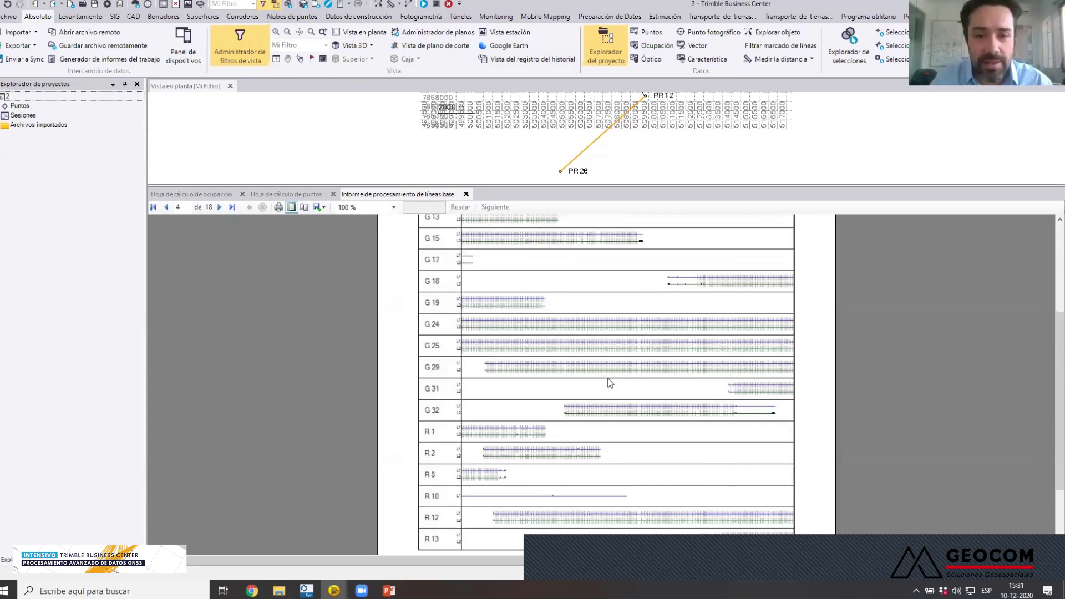
pyautogui.scroll(-3, 608, 380)
pyautogui.scroll(5, 609, 379)
pyautogui.scroll(2, 608, 378)
pyautogui.scroll(-1, 609, 378)
pyautogui.scroll(1, 608, 379)
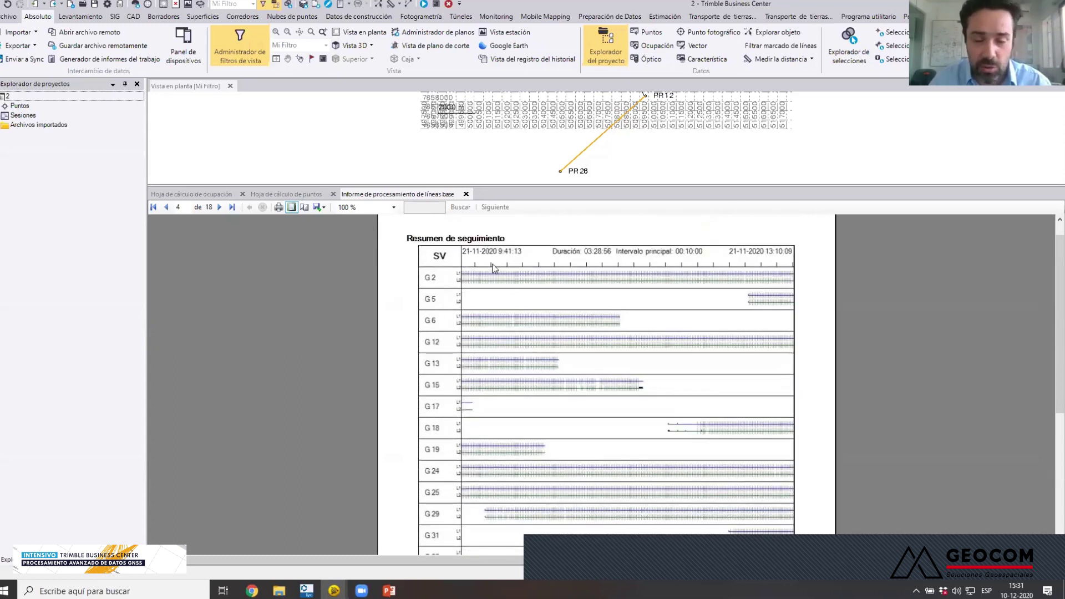
pyautogui.scroll(-10, 655, 383)
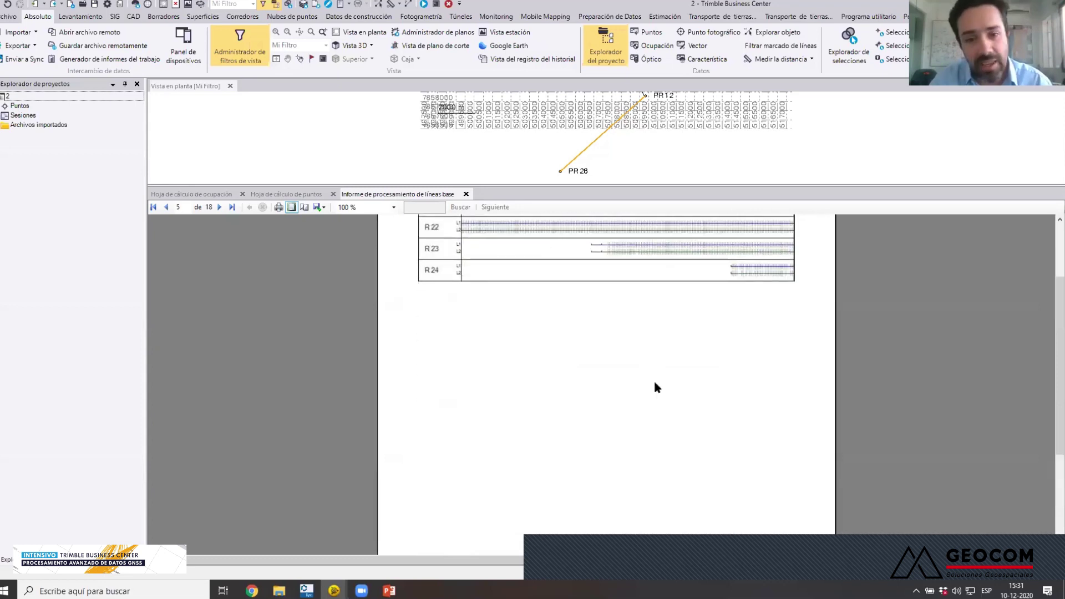
pyautogui.scroll(-5, 655, 382)
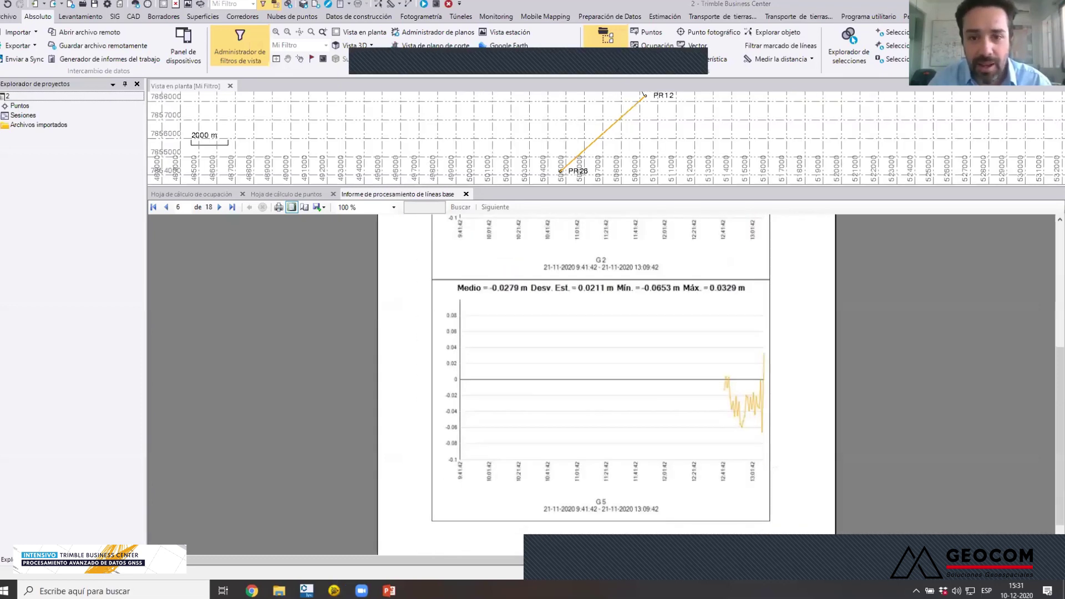
pyautogui.scroll(4, 669, 398)
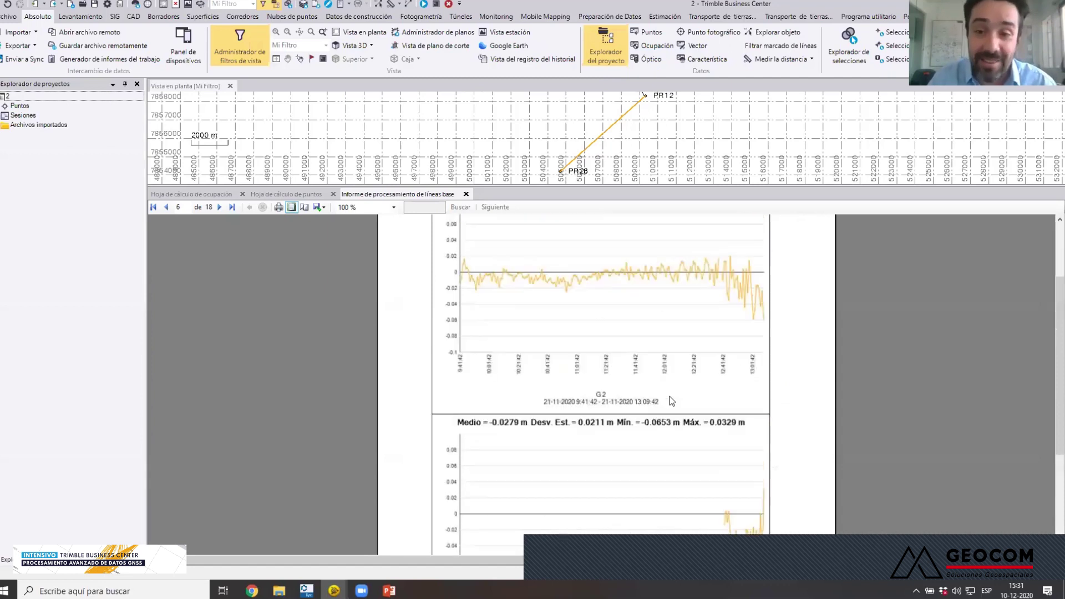
pyautogui.scroll(2, 590, 324)
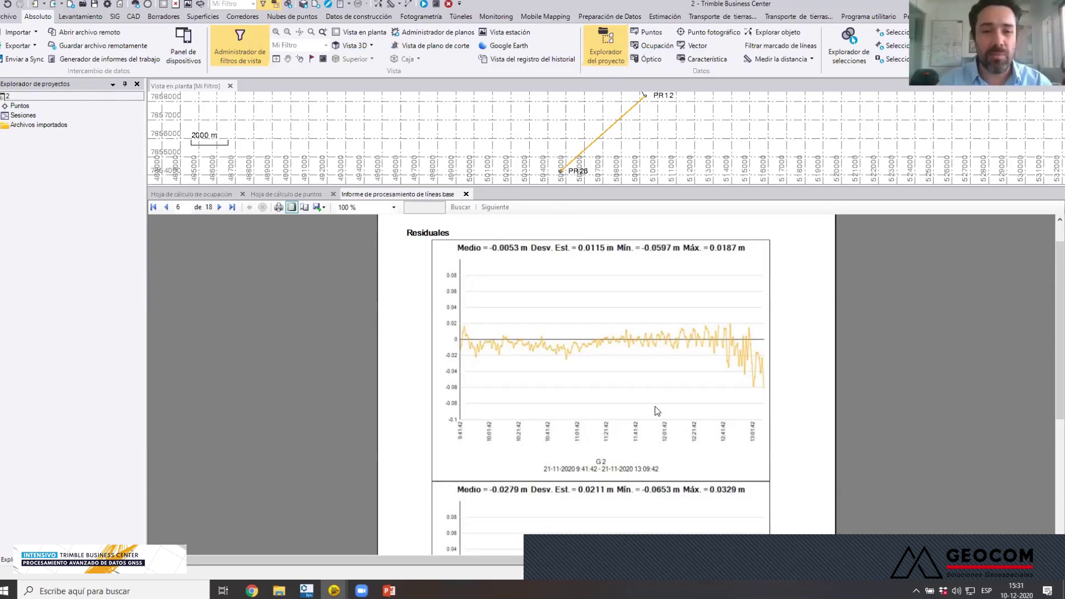
# - Close the baseline processing report and enlarge the plan view above the point spreadsheet
pyautogui.click(466, 194)
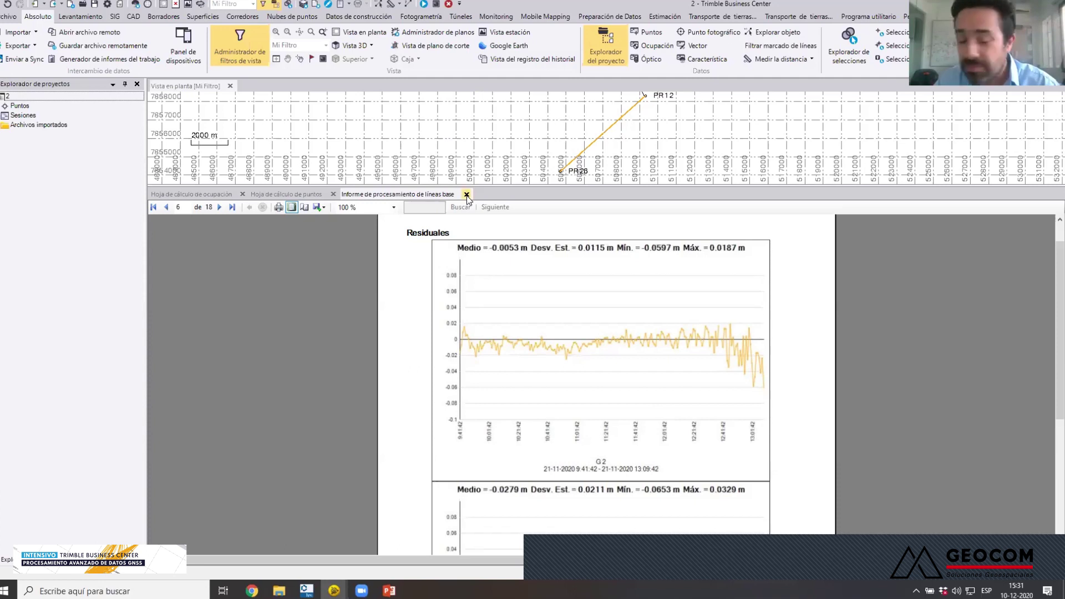
pyautogui.moveTo(447, 188); pyautogui.dragTo(455, 361)
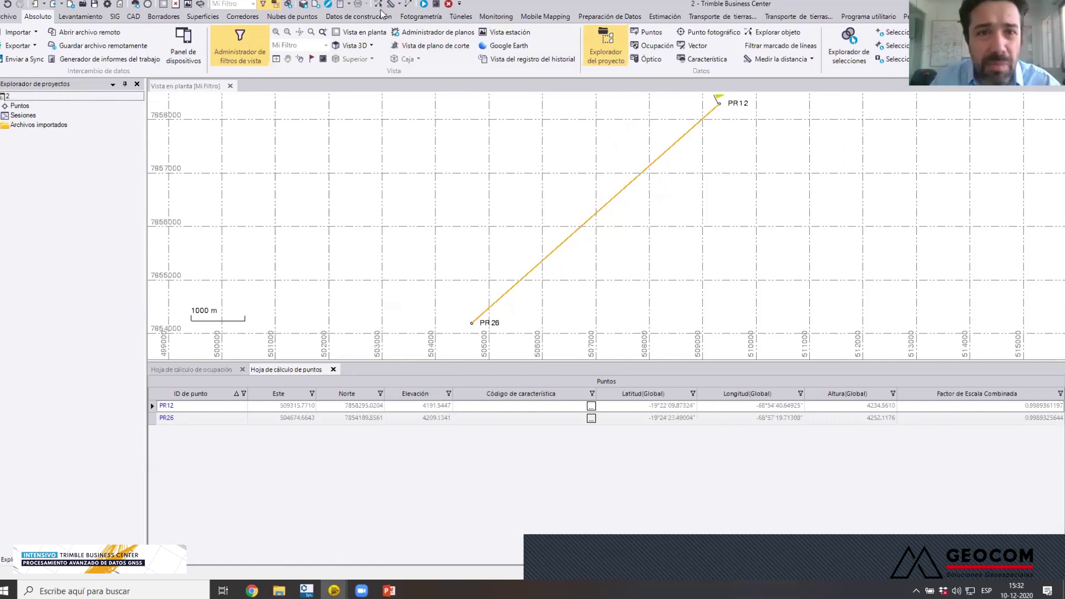
# - Open the report options and generate the custom report 3. Componentes Geocentricas for the selected baseline
pyautogui.click(348, 4)
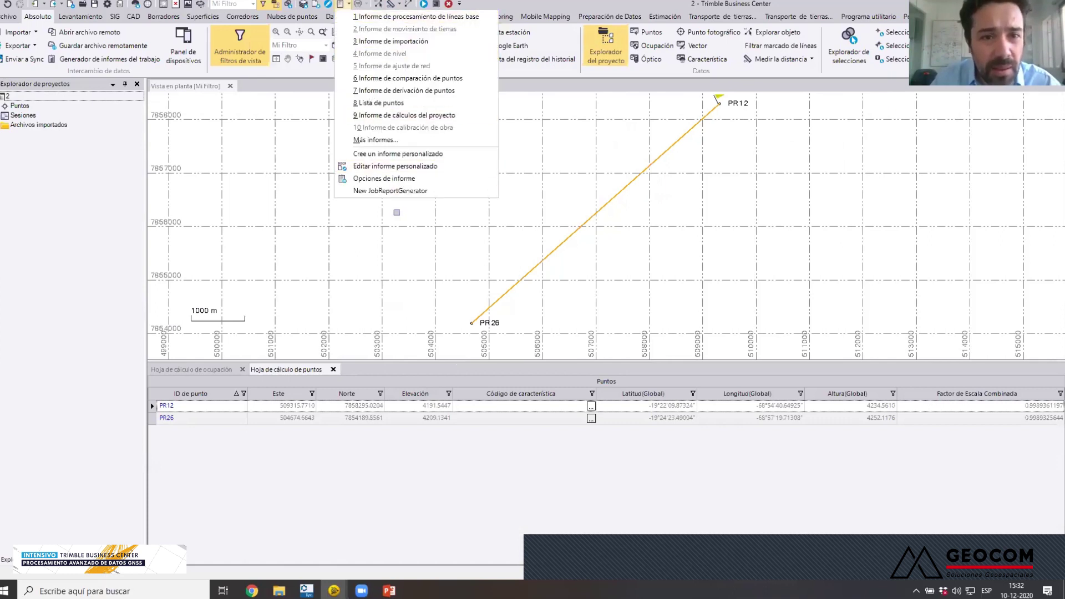
pyautogui.click(404, 183)
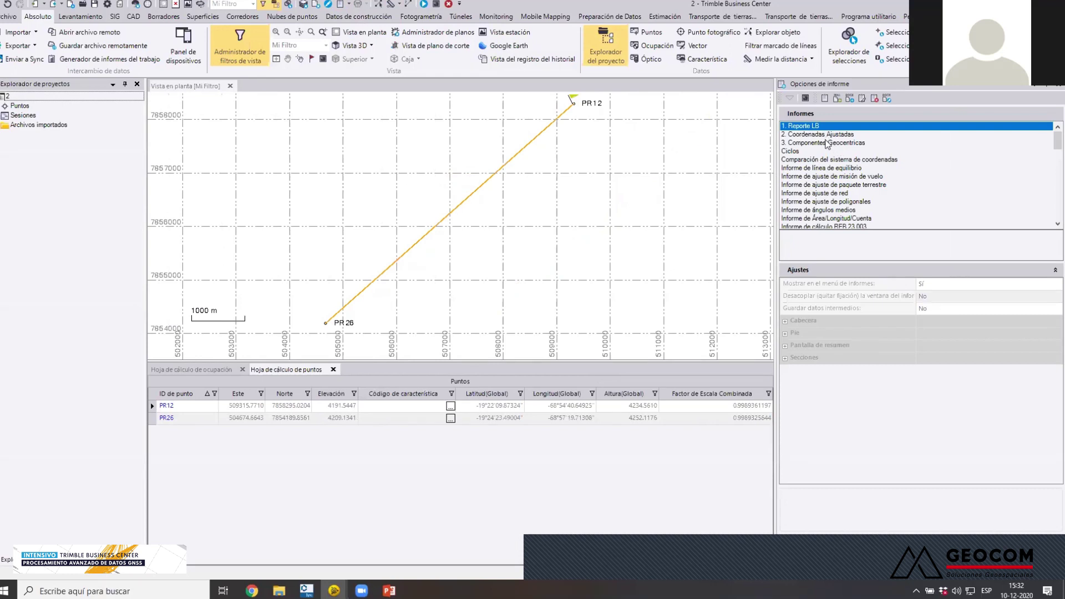
pyautogui.click(838, 145)
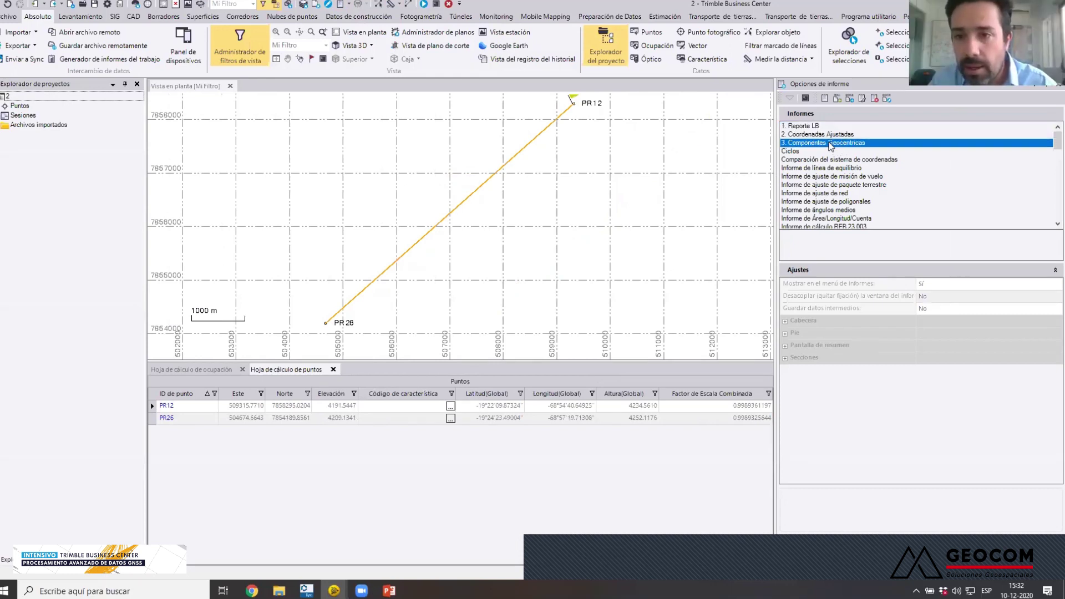
pyautogui.doubleClick(841, 145)
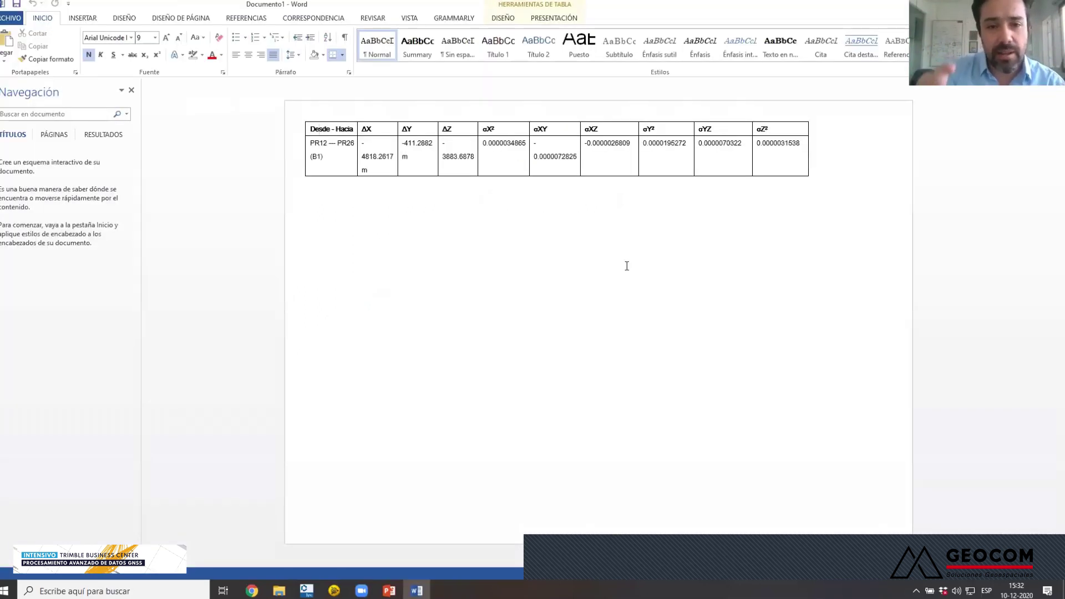
# - Fit the ΔX, ΔZ and σXY columns of the Word report table to their contents
pyautogui.doubleClick(397, 148)
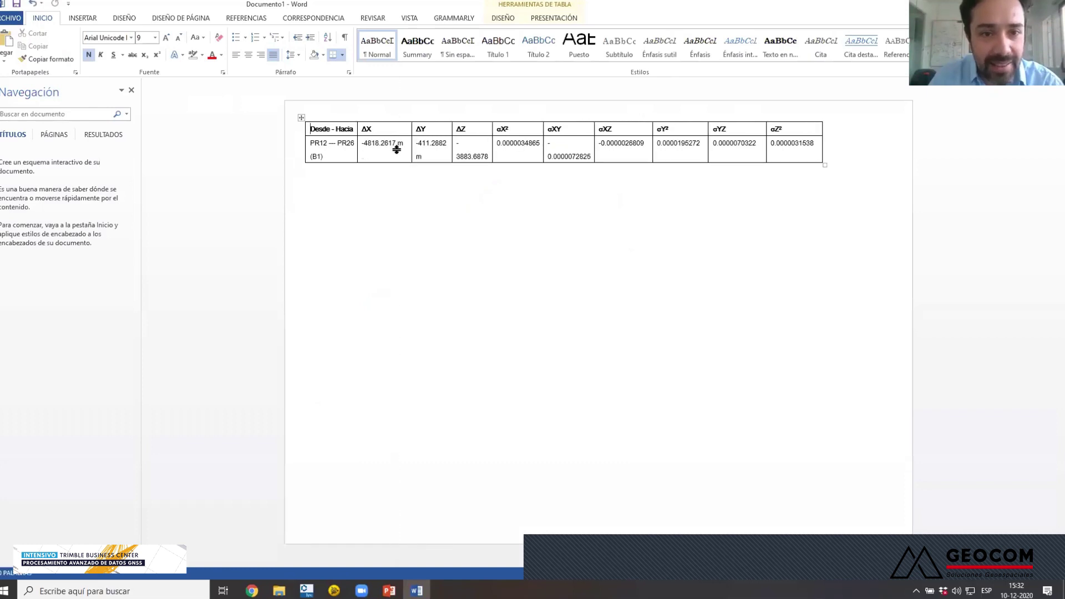
pyautogui.doubleClick(492, 148)
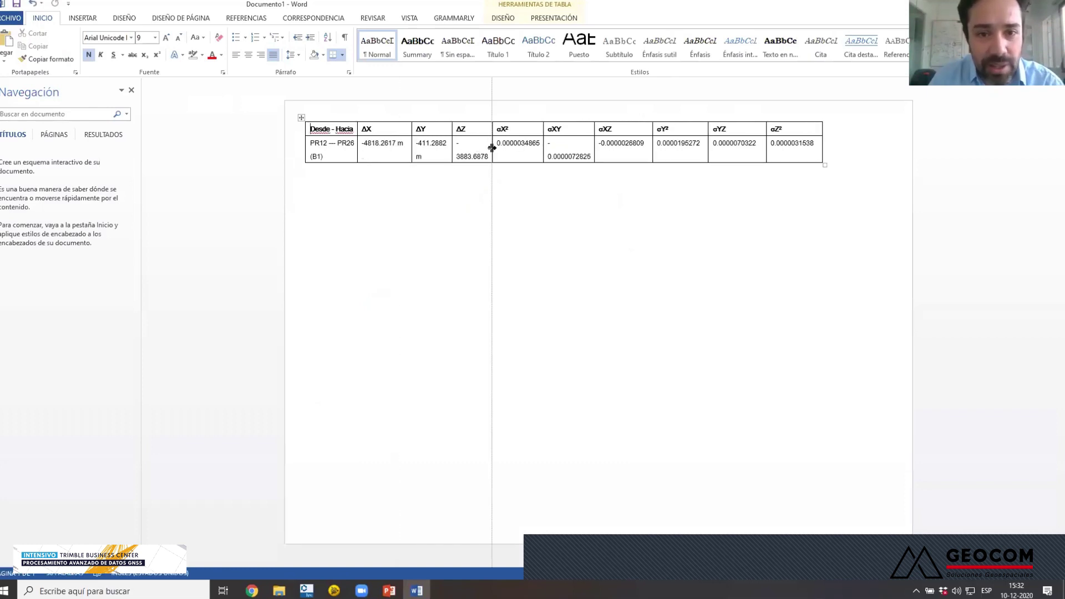
pyautogui.doubleClick(601, 148)
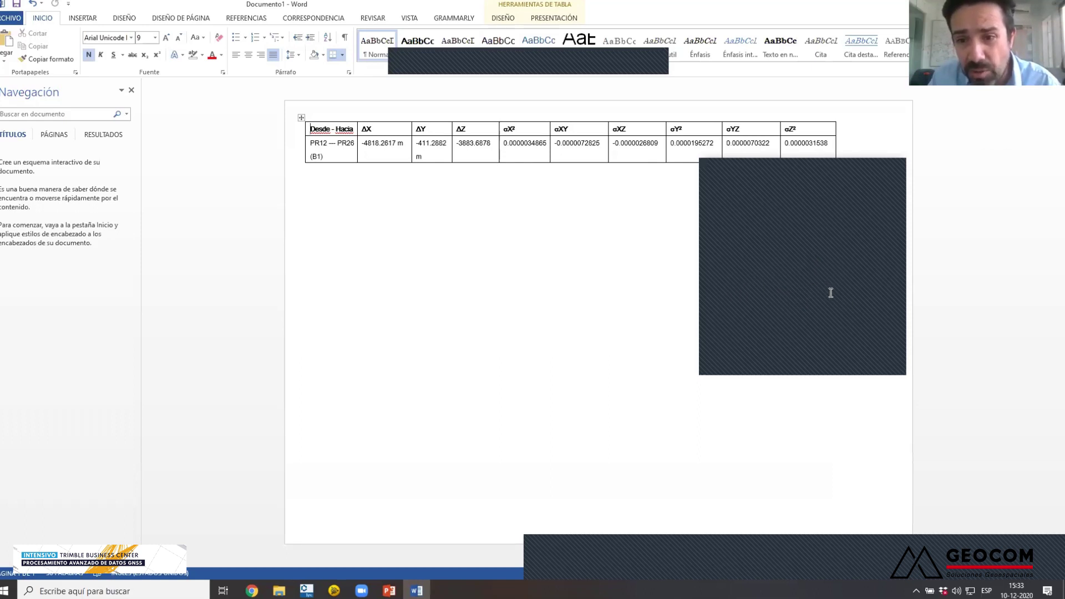
# - Close the geocentric components document in Word without saving it and return to Trimble Business Center
pyautogui.click(801, 312)
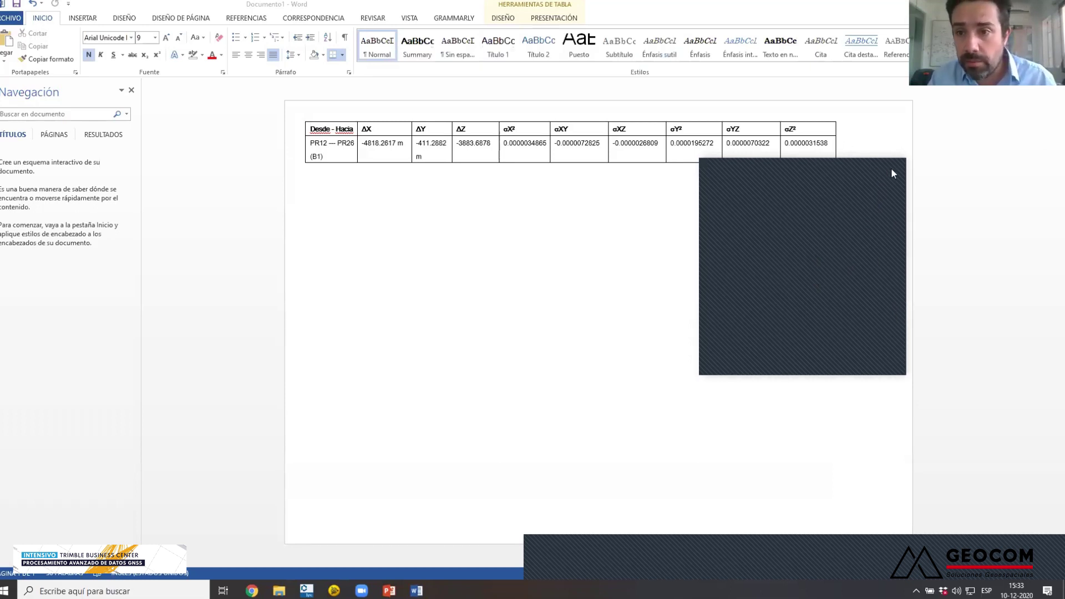
pyautogui.click(838, 279)
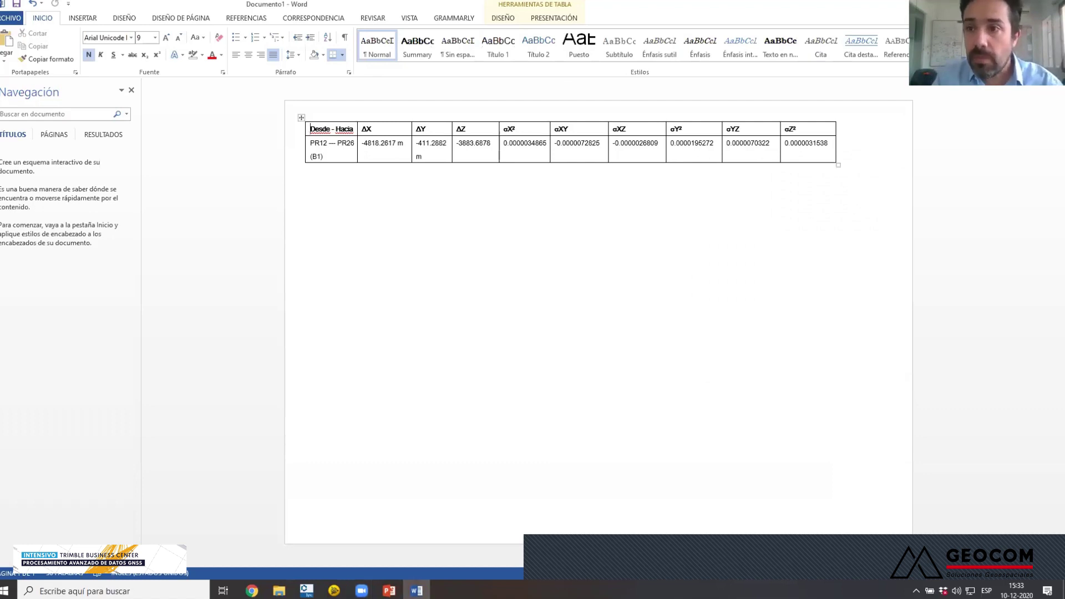
pyautogui.hotkey('ctrl', 'w')
pyautogui.click(522, 315)
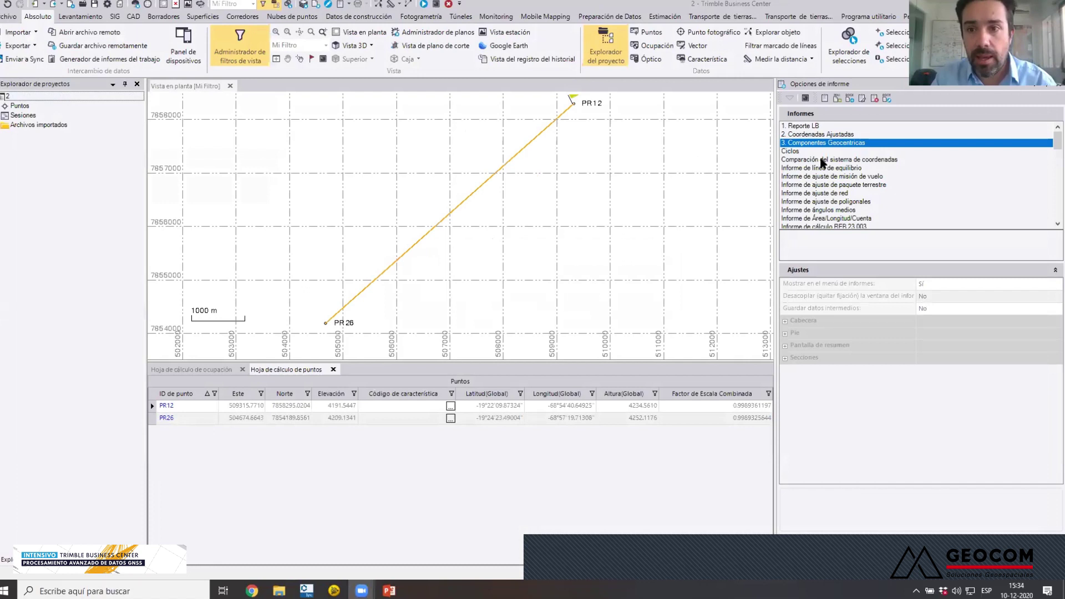
# - Select the 1. Reporte LB report in the report options and close the options
pyautogui.click(813, 127)
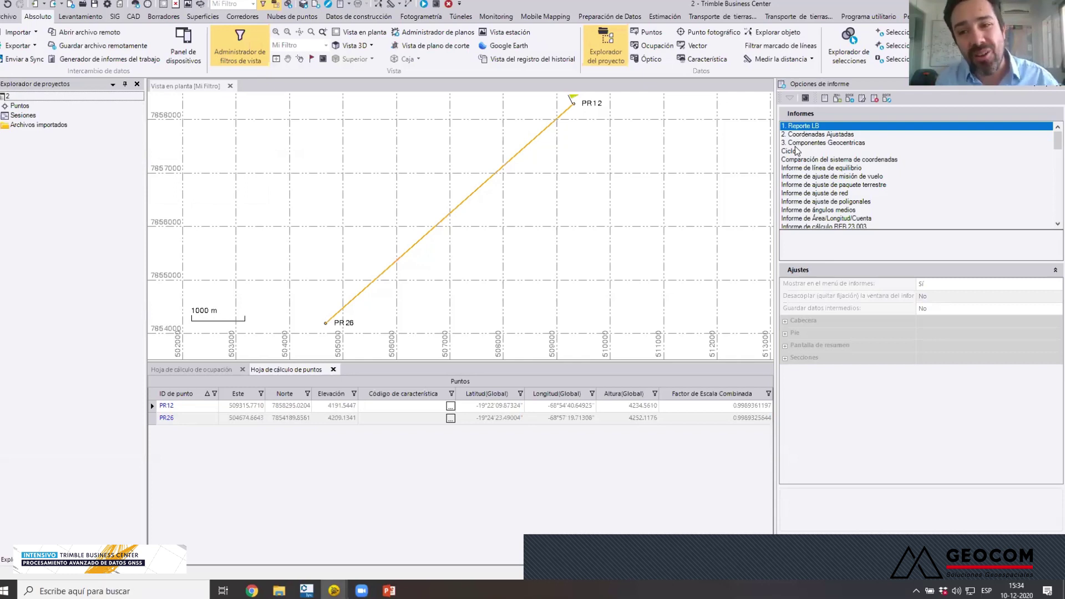
pyautogui.moveTo(797, 151); pyautogui.dragTo(823, 136)
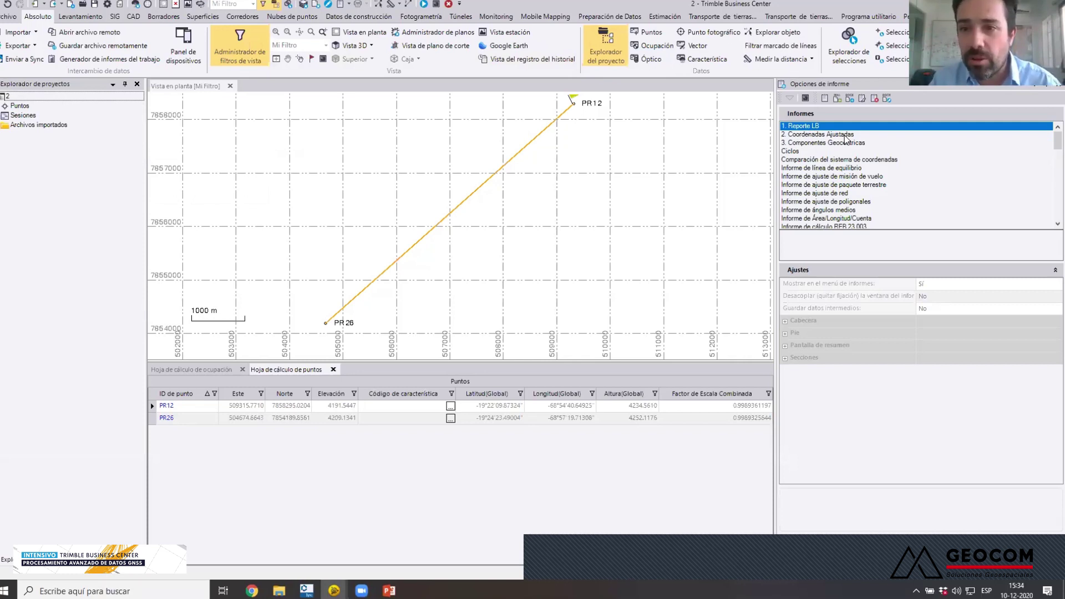
pyautogui.moveTo(1051, 142); pyautogui.dragTo(1051, 101)
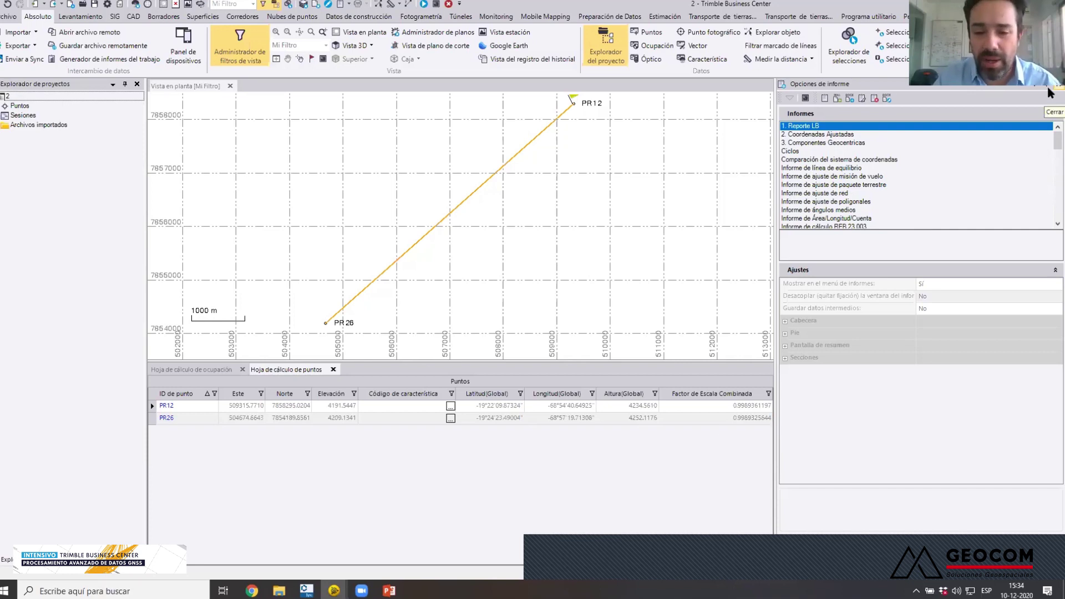
pyautogui.click(1051, 93)
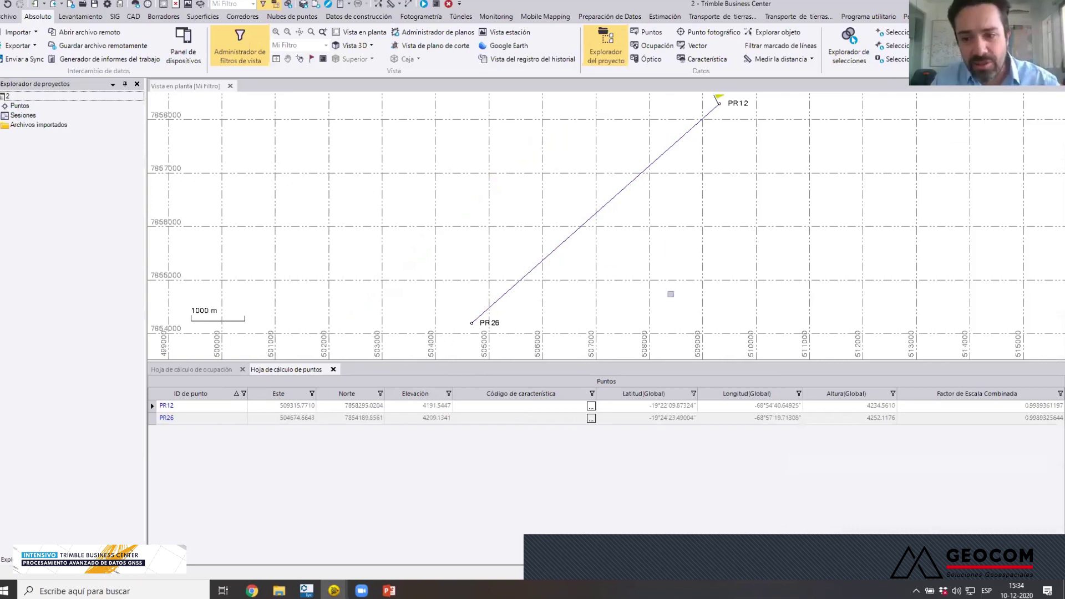
# - Close the point and occupation spreadsheets, and close project 2 without saving its changes
pyautogui.click(333, 370)
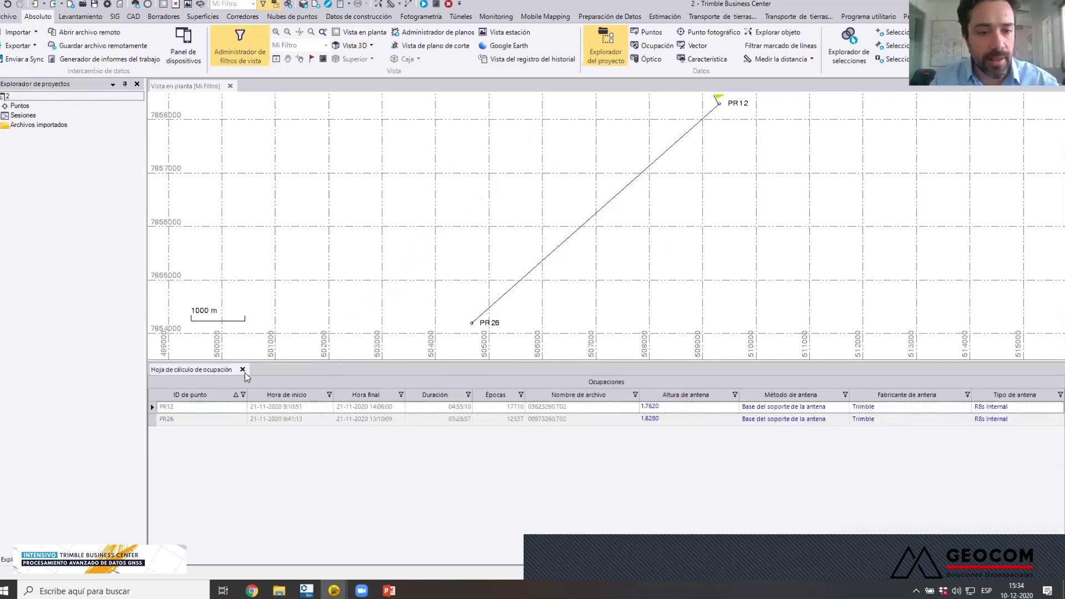
pyautogui.click(242, 369)
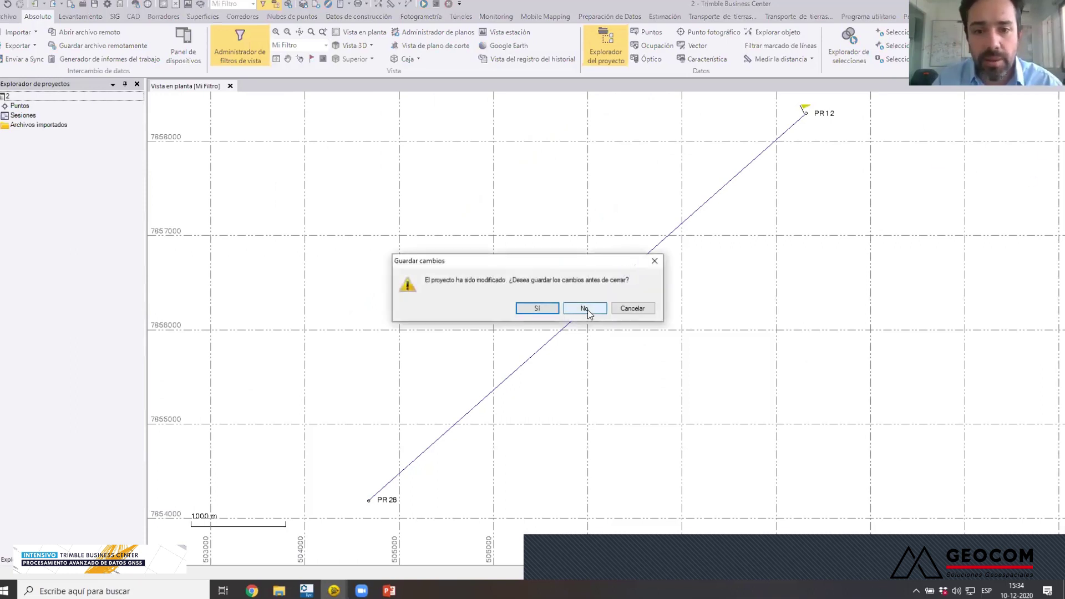
pyautogui.click(587, 307)
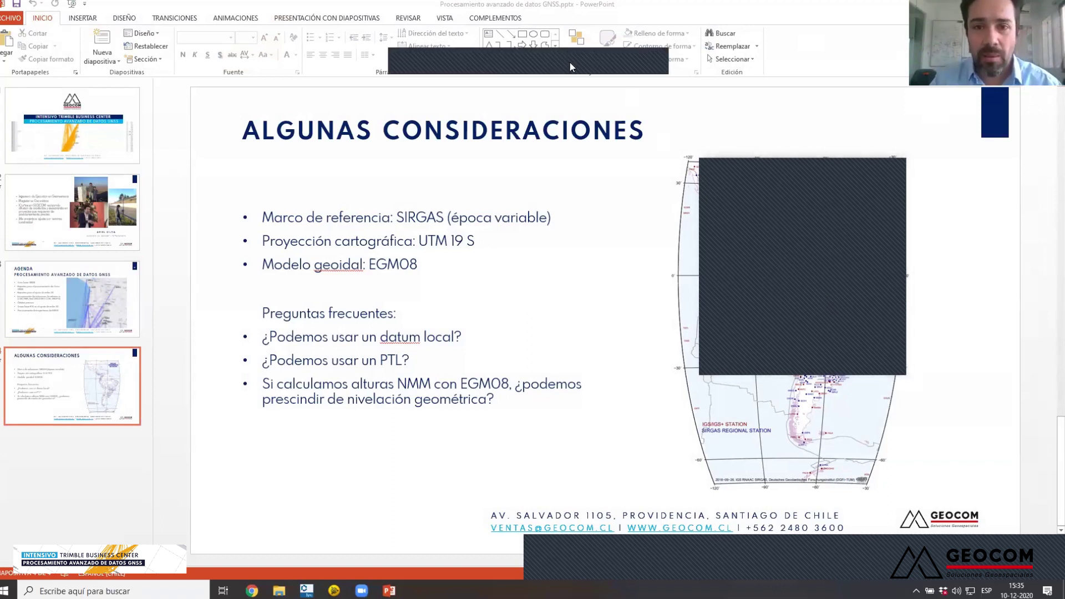
# - Switch to project 3 in Trimble Business Center and show the background map behind its network in the plan view
pyautogui.moveTo(334, 591)
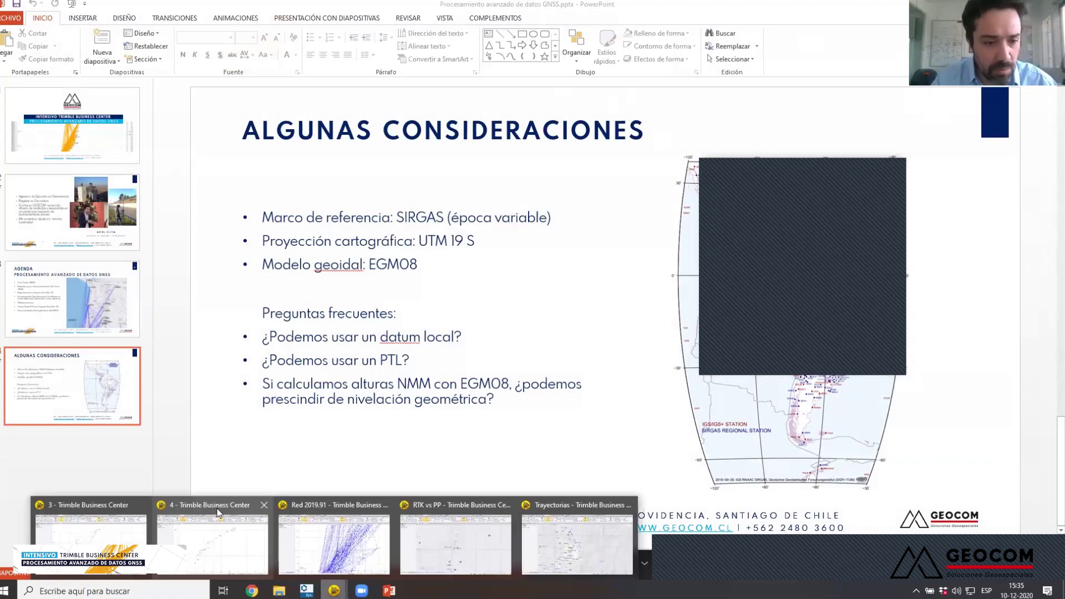
pyautogui.click(109, 535)
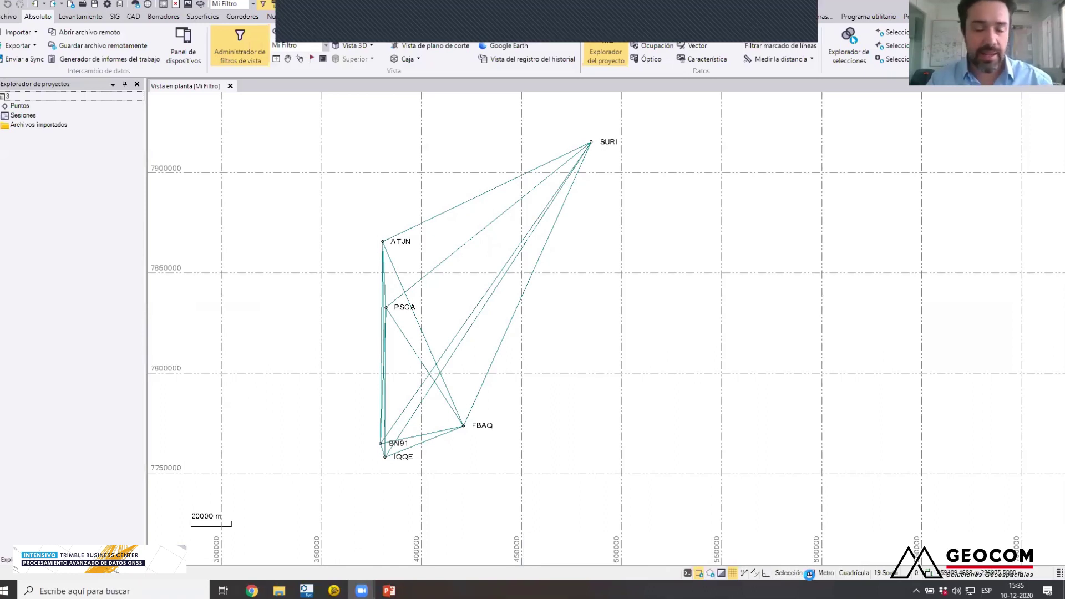
pyautogui.click(811, 573)
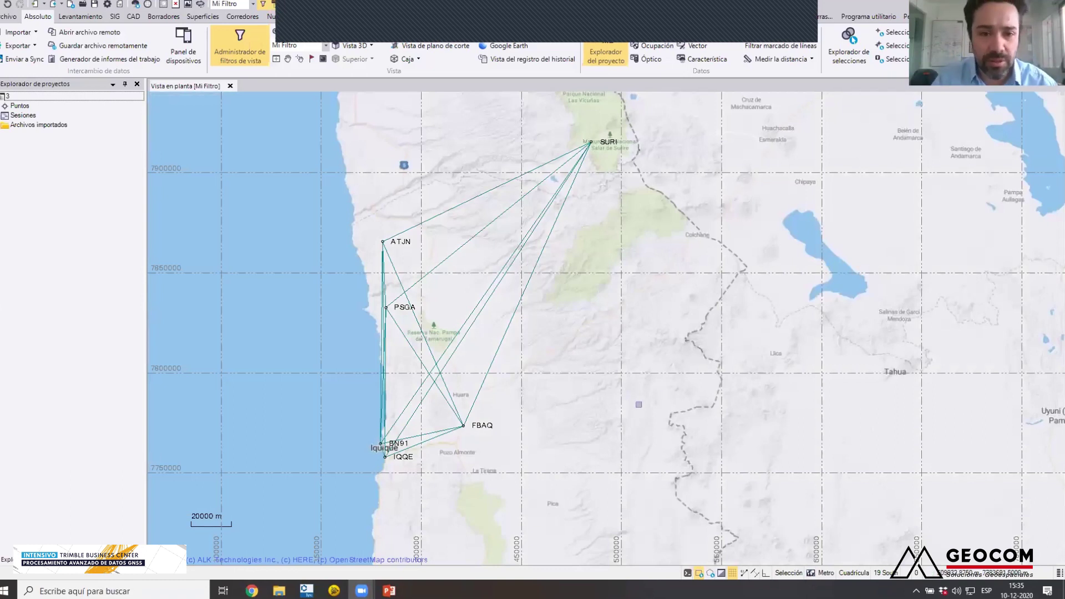
pyautogui.scroll(2, 474, 331)
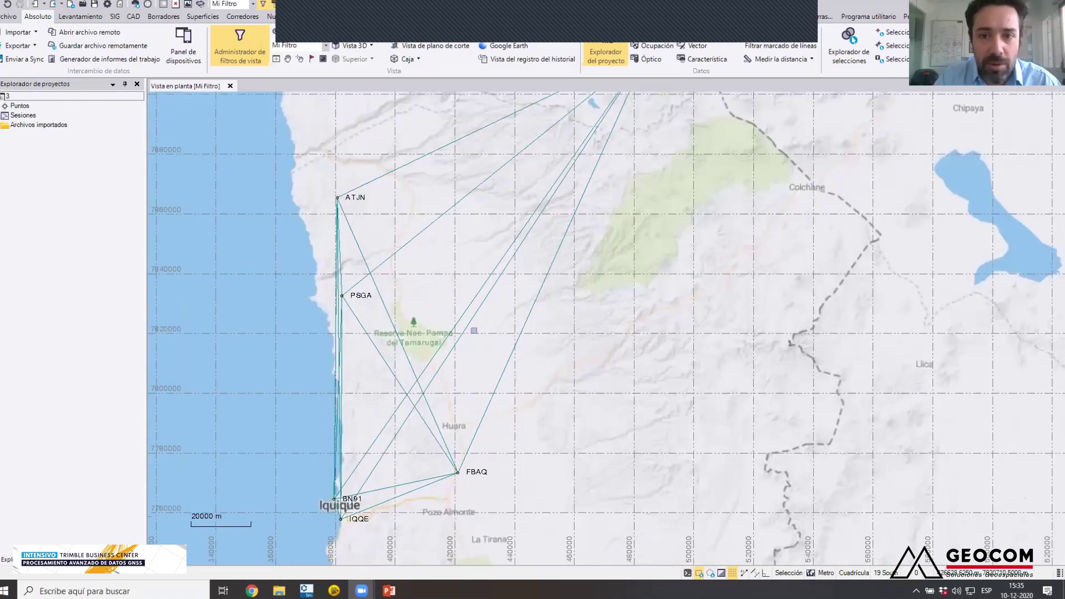
pyautogui.scroll(-1, 503, 331)
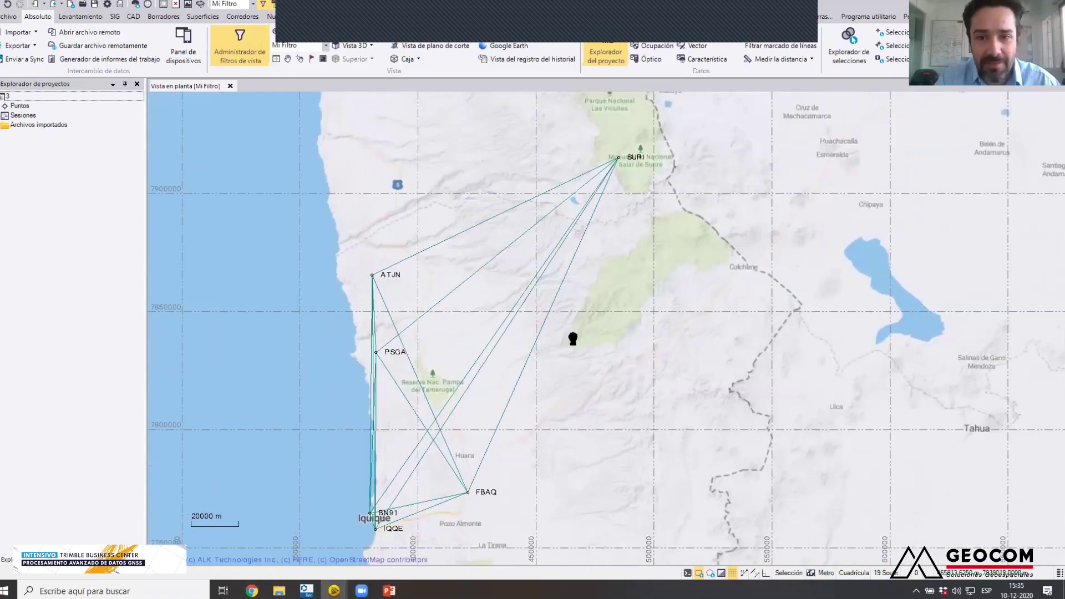
pyautogui.scroll(-1, 571, 340)
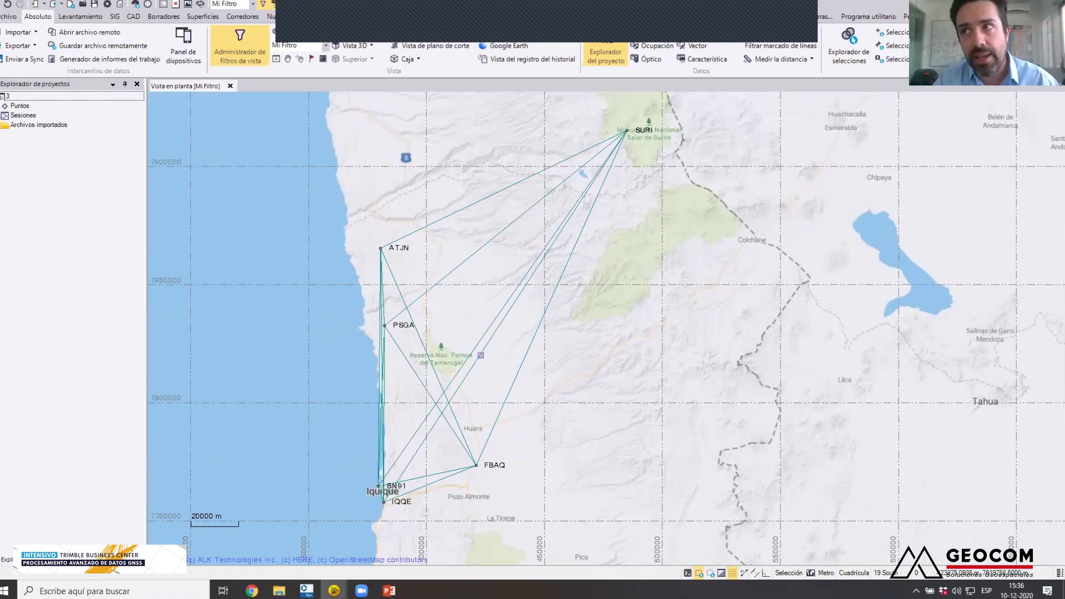
pyautogui.moveTo(481, 355)
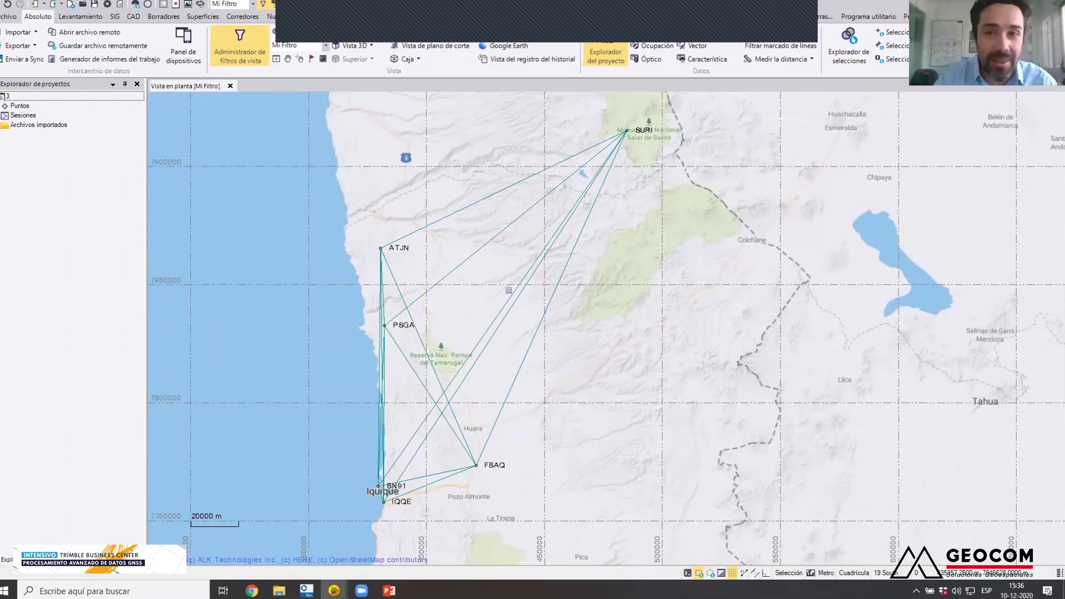
# - Open the Internet download tool from the survey commands and collapse its CDDIS provider group
pyautogui.click(82, 17)
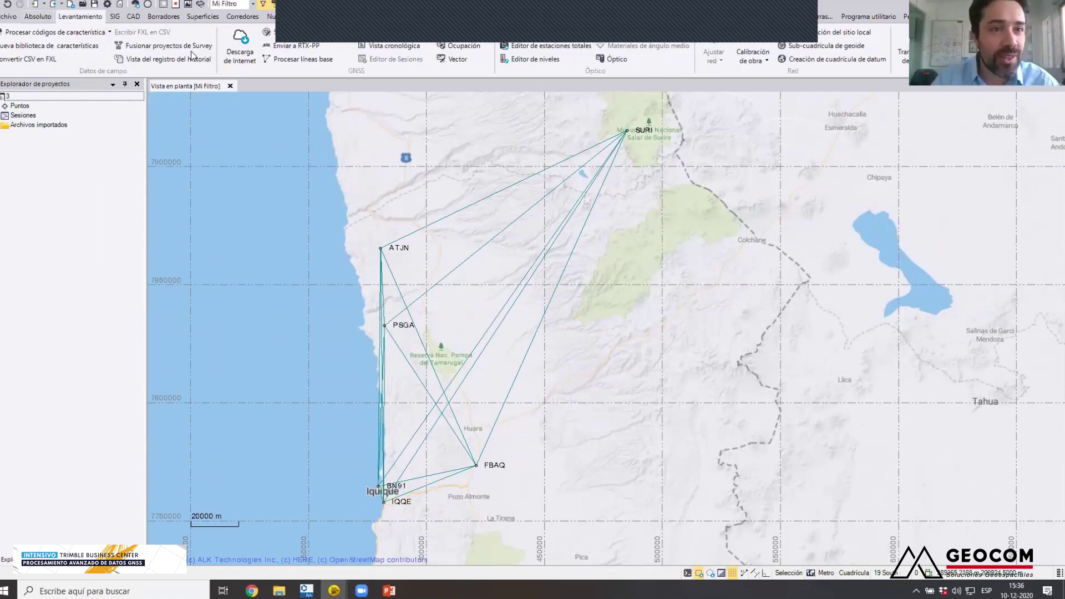
pyautogui.click(247, 54)
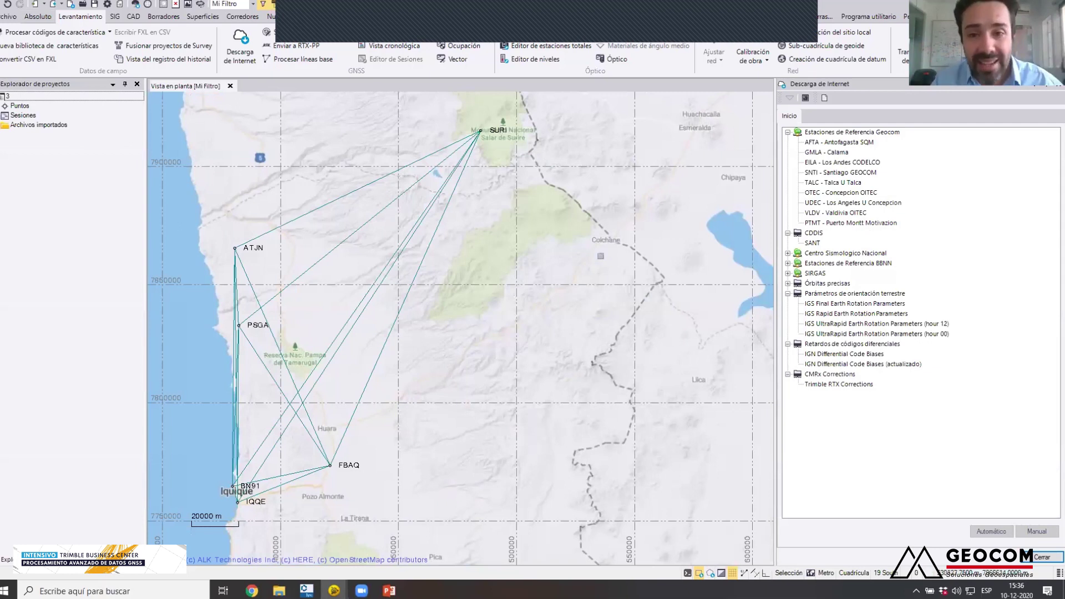
pyautogui.click(788, 233)
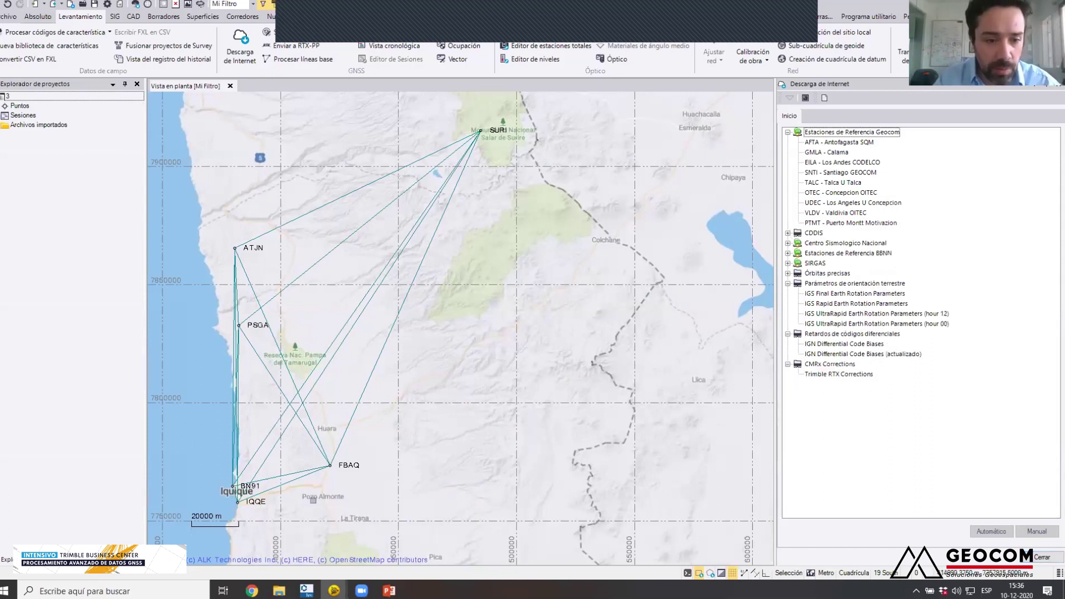
# - Highlight the stations IQQE, FBAQ, PSGA, ATJN and SURI one after another in the plan view, and clear the selection
pyautogui.moveTo(229, 496); pyautogui.dragTo(263, 511)
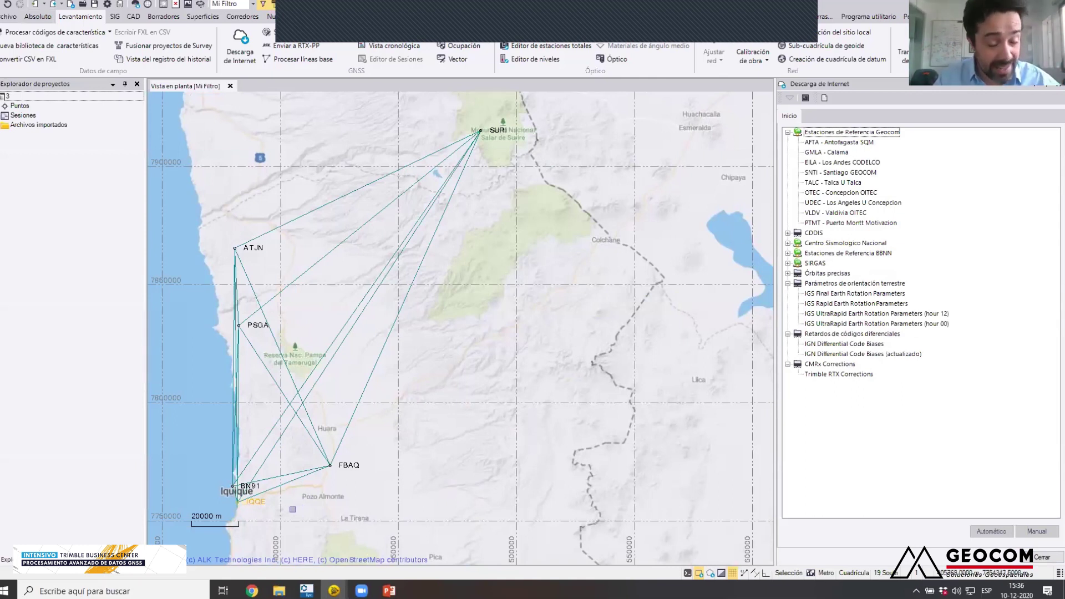
pyautogui.click(289, 509)
pyautogui.moveTo(323, 457); pyautogui.dragTo(396, 477)
pyautogui.moveTo(218, 311); pyautogui.dragTo(286, 346)
pyautogui.moveTo(216, 232); pyautogui.dragTo(266, 258)
pyautogui.moveTo(462, 114); pyautogui.dragTo(521, 166)
pyautogui.click(517, 234)
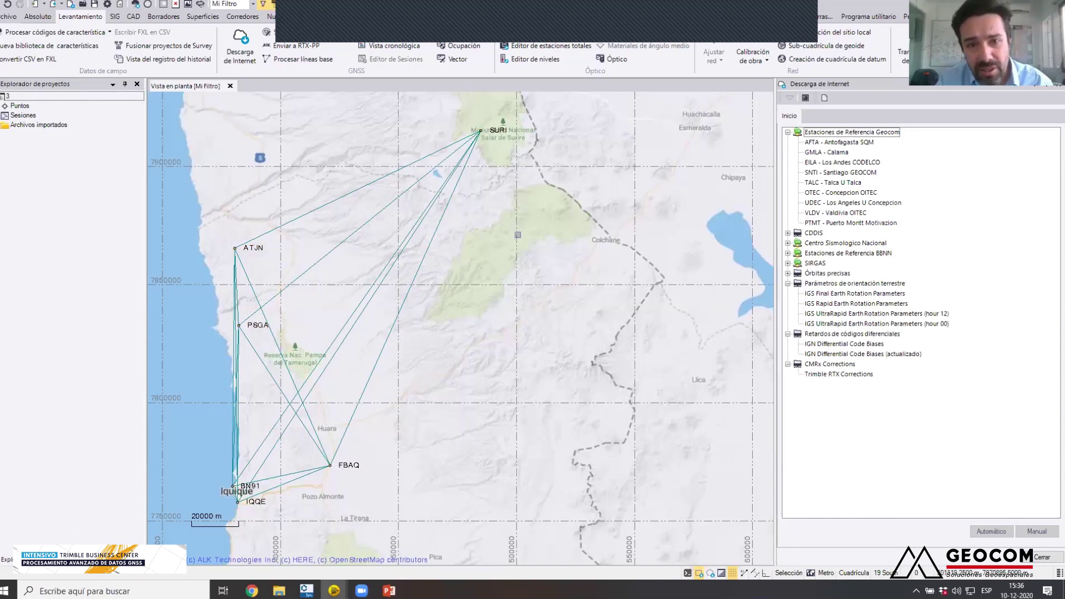
pyautogui.click(788, 243)
pyautogui.doubleClick(819, 254)
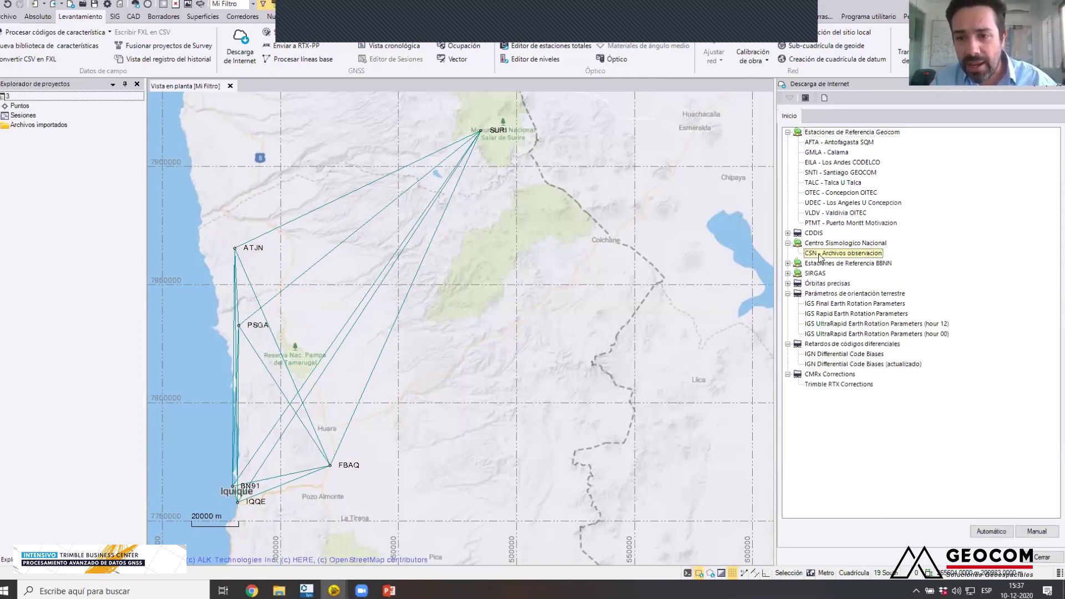
pyautogui.click(552, 240)
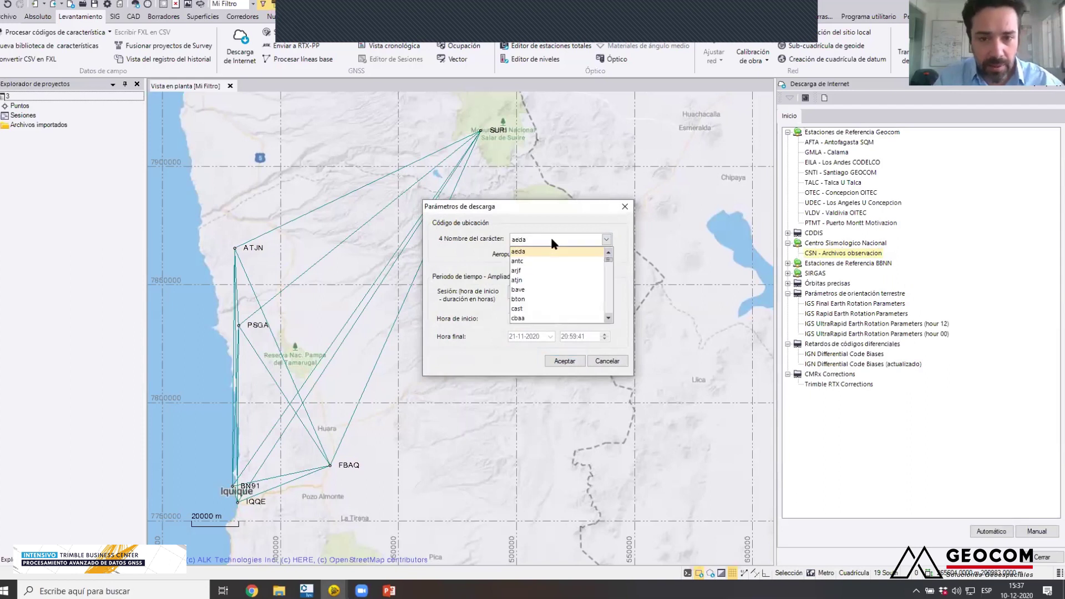
pyautogui.click(539, 280)
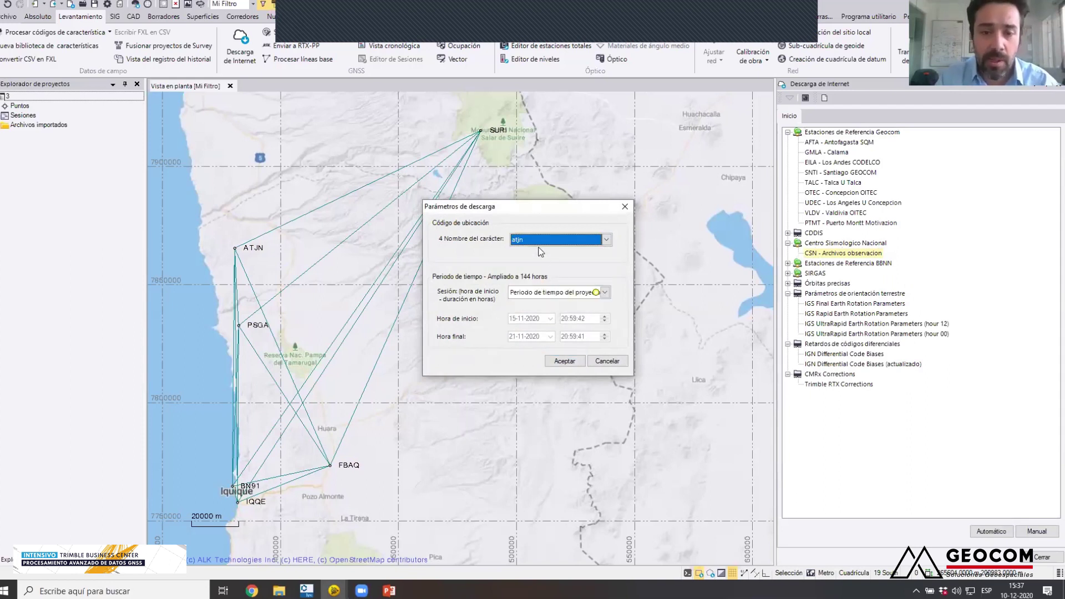
pyautogui.click(557, 294)
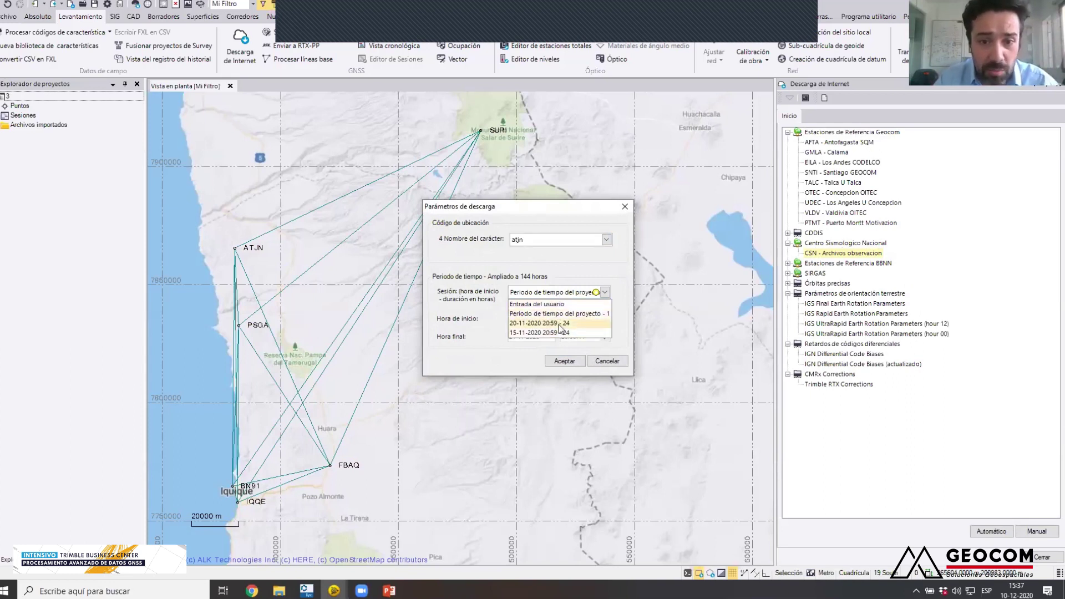
pyautogui.click(558, 324)
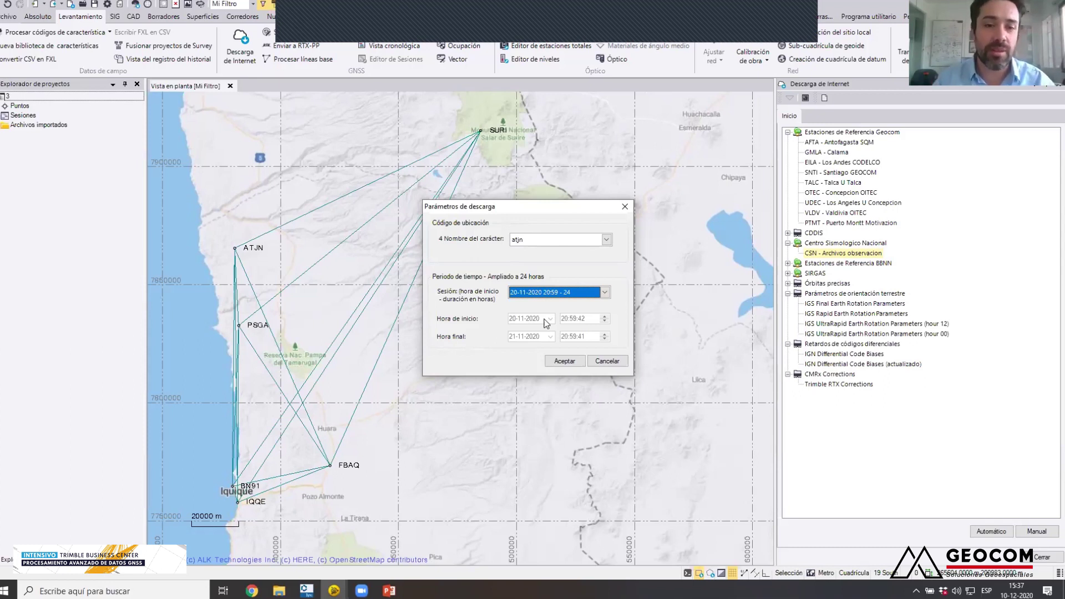
pyautogui.click(625, 206)
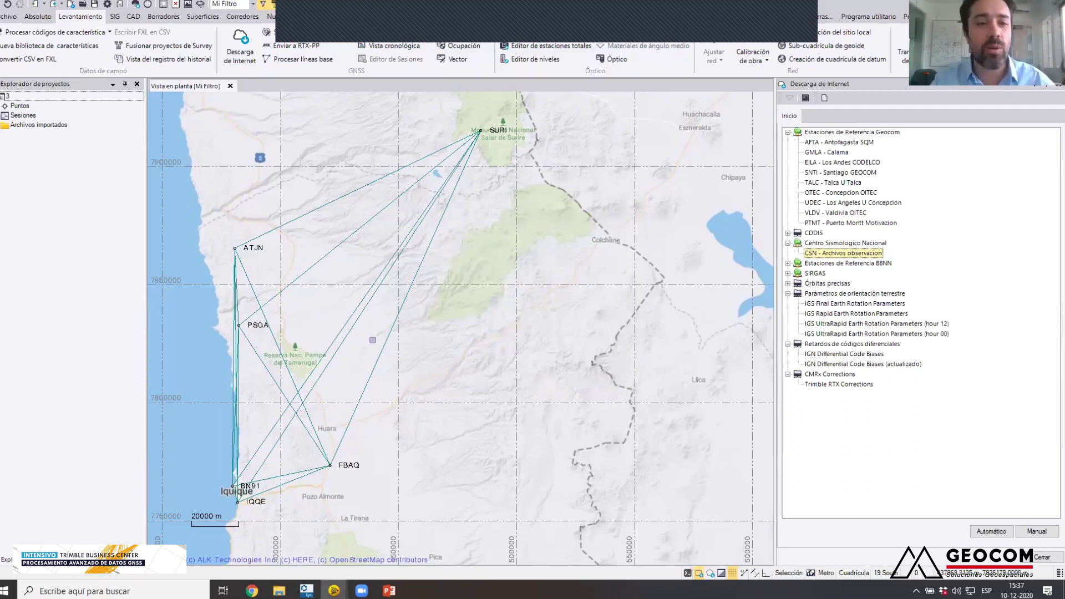
pyautogui.scroll(1, 383, 334)
pyautogui.scroll(-1, 383, 335)
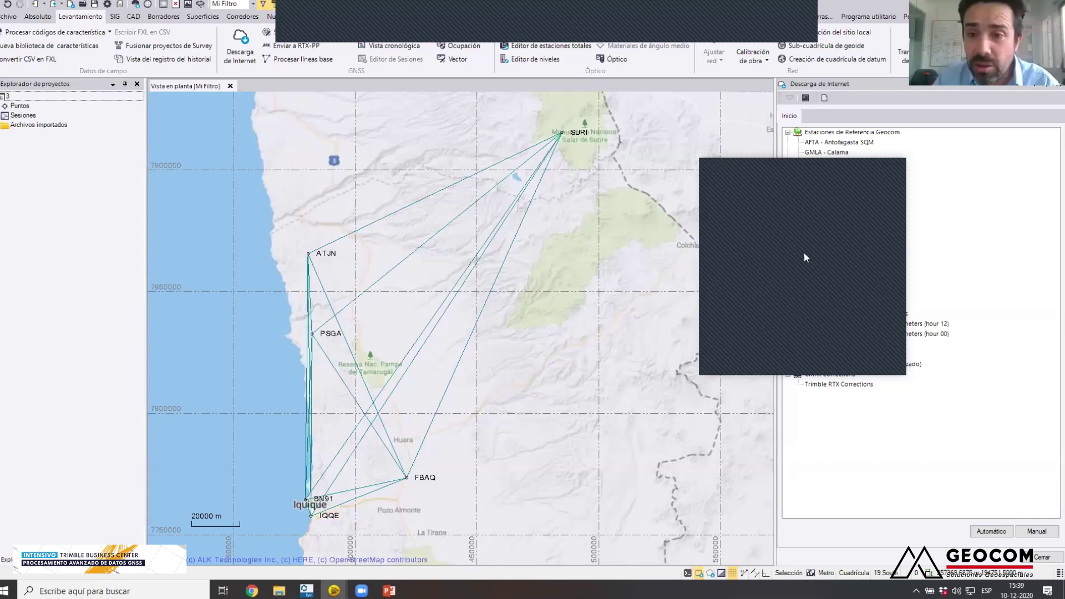
# - Open gnssplanning.com in the browser and examine the satellites in the sky plot and the world view
pyautogui.click(785, 274)
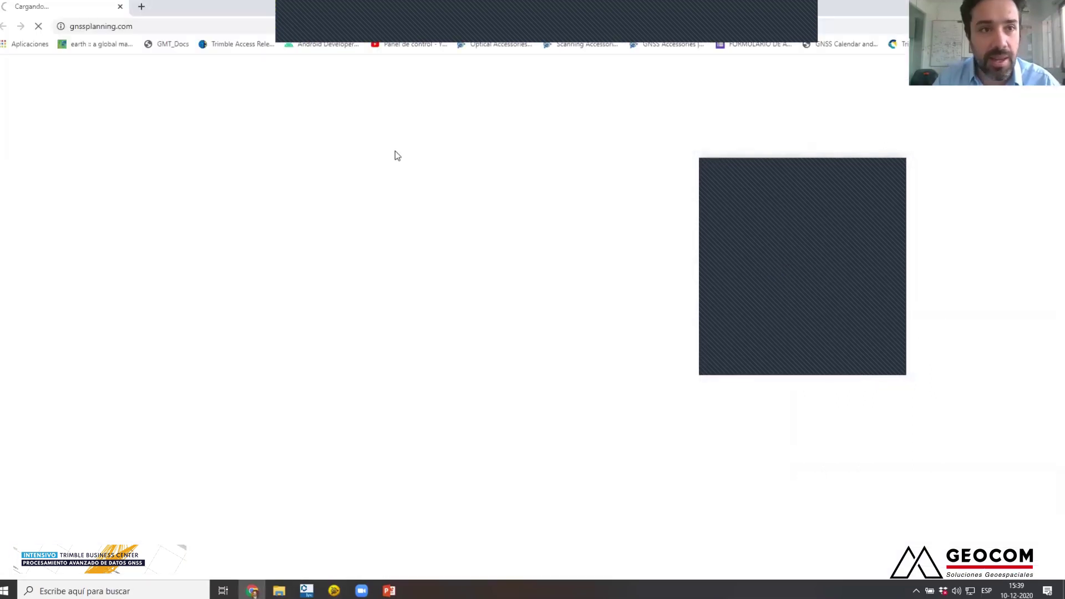
pyautogui.click(894, 174)
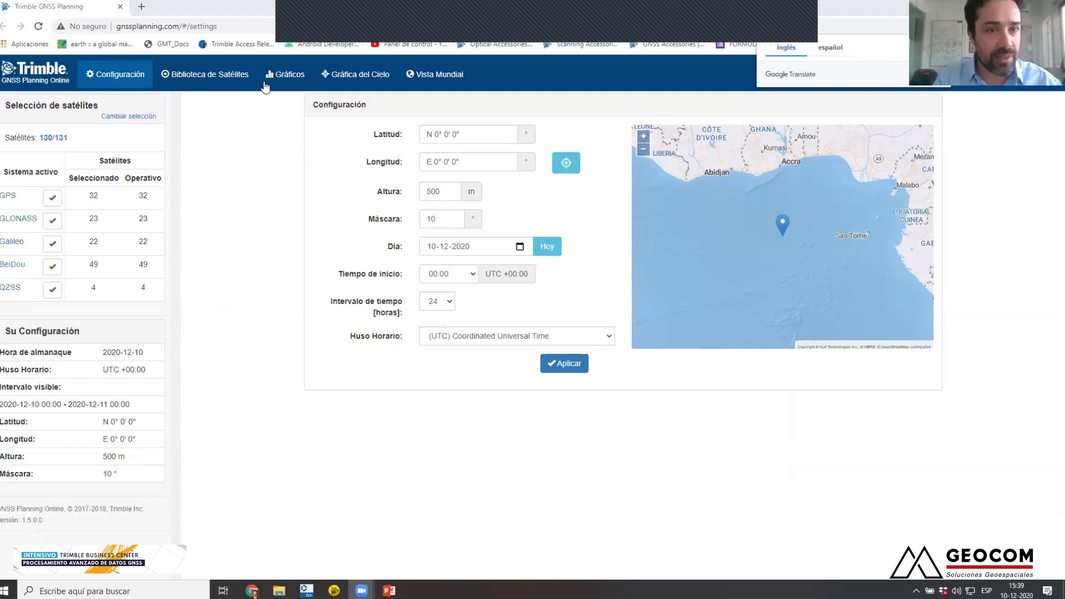
pyautogui.click(347, 81)
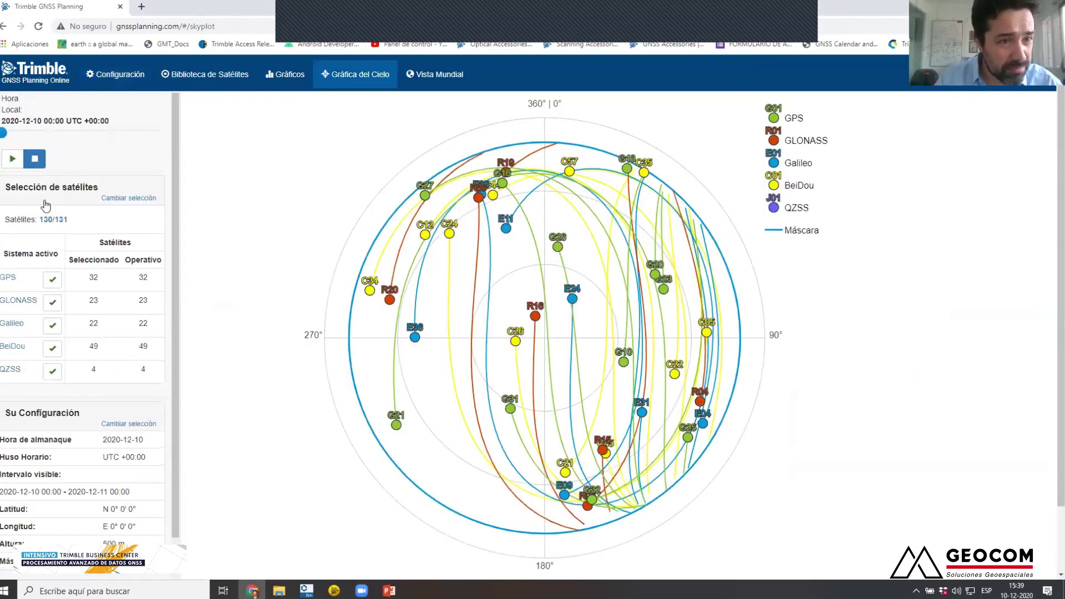
pyautogui.scroll(-1, 77, 373)
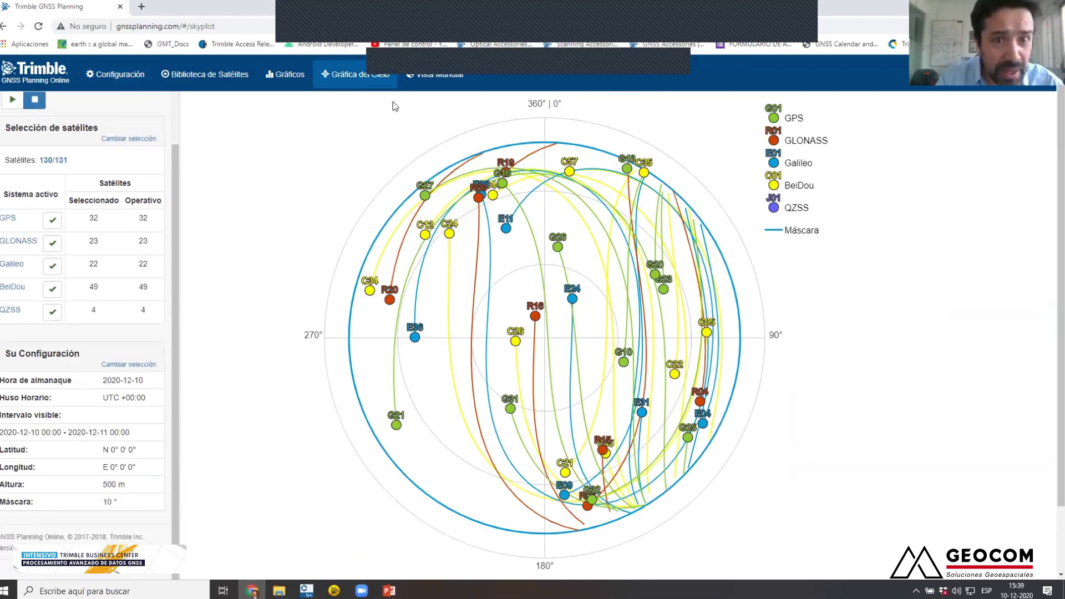
pyautogui.click(432, 81)
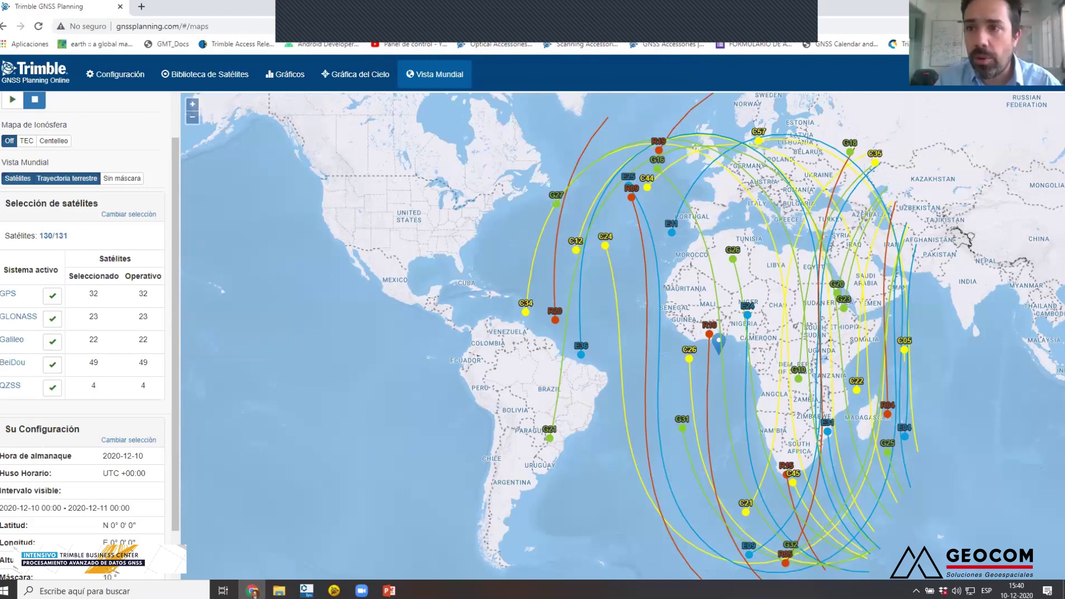
# - Return to Trimble Business Center and open the time-based view of project 3 to examine its whole session timeline
pyautogui.hotkey('alt', 'Tab')
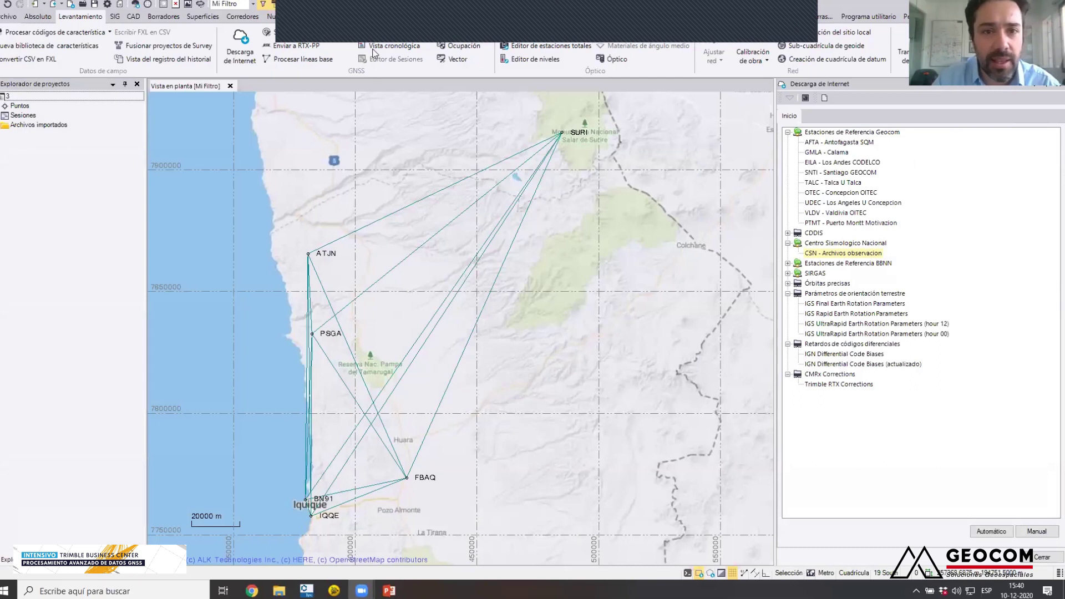
pyautogui.doubleClick(392, 47)
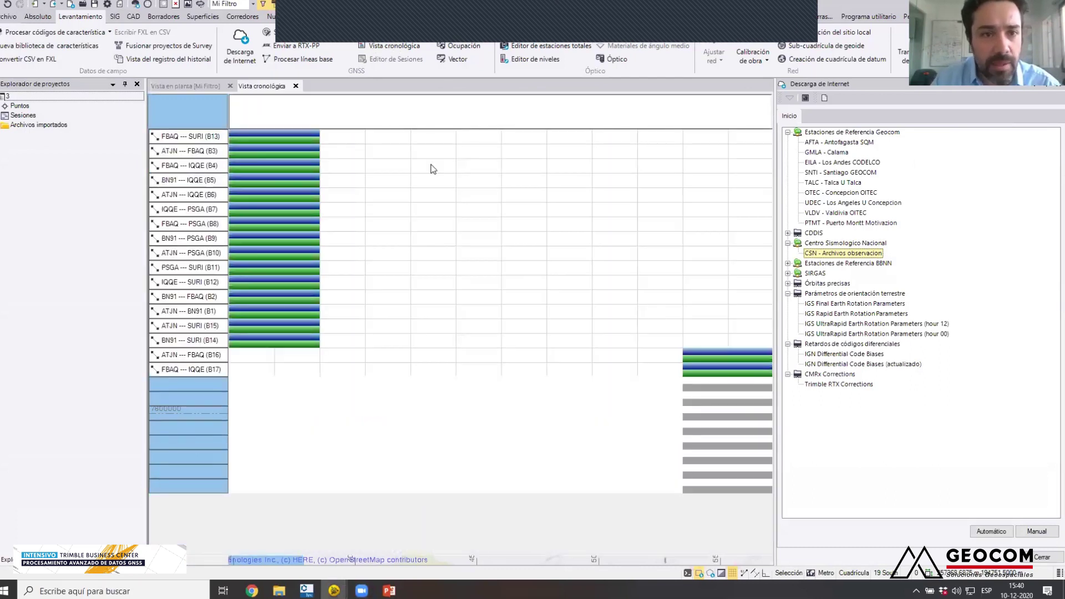
pyautogui.click(365, 87)
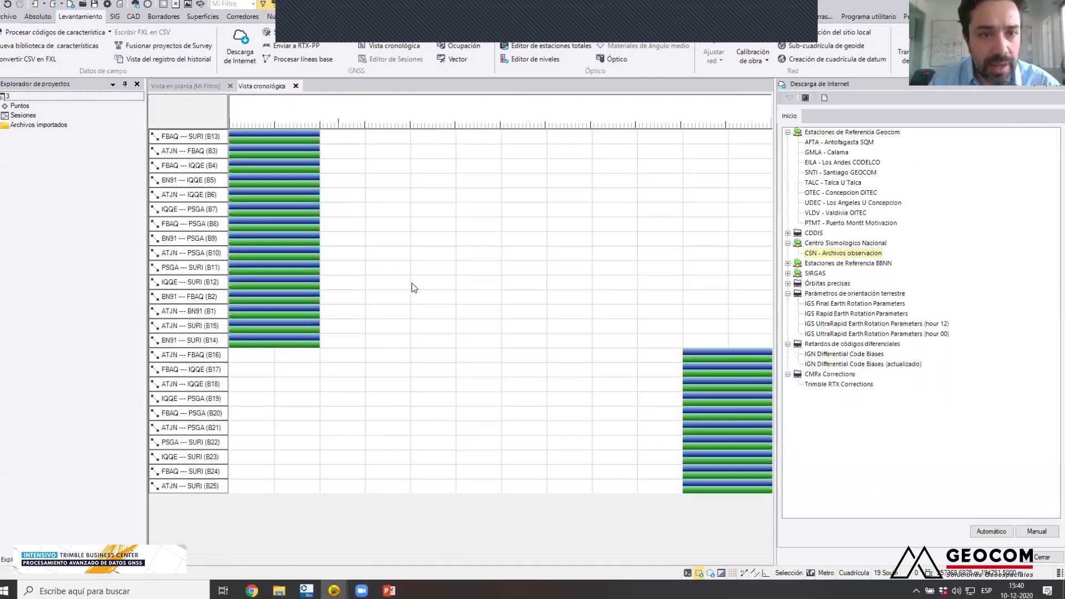
pyautogui.scroll(-2, 459, 213)
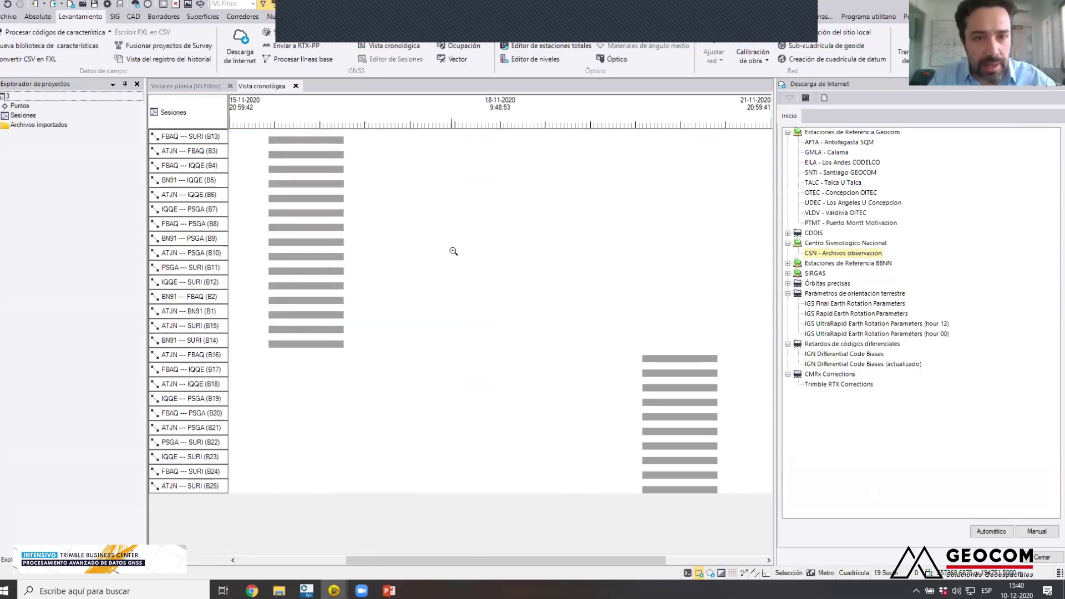
# - Close the Internet download pane and place the session timeline side by side with the plan view in a vertical tab group
pyautogui.click(1059, 84)
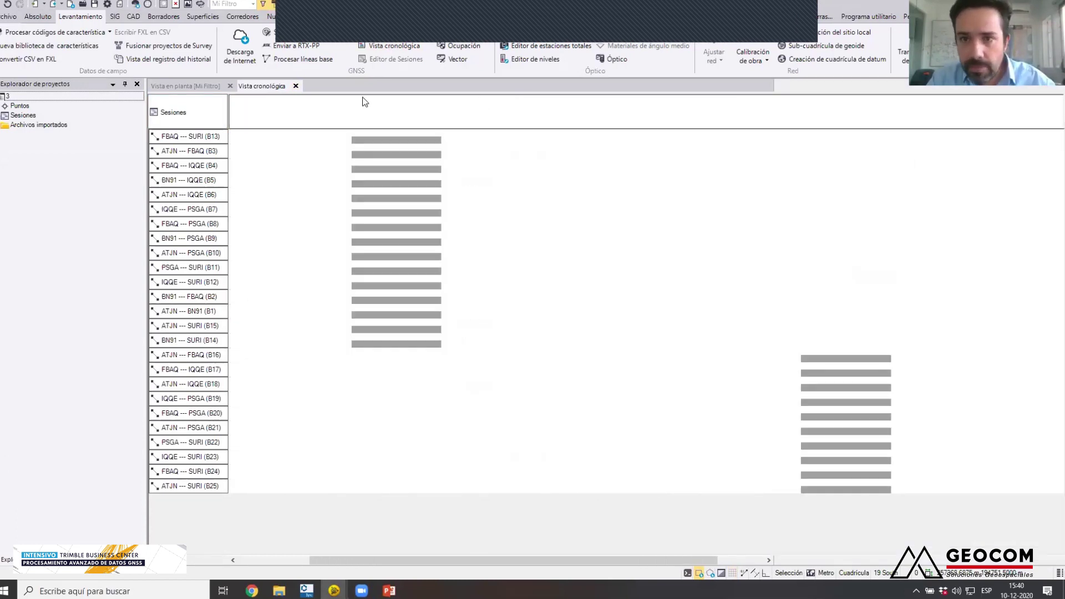
pyautogui.rightClick(270, 85)
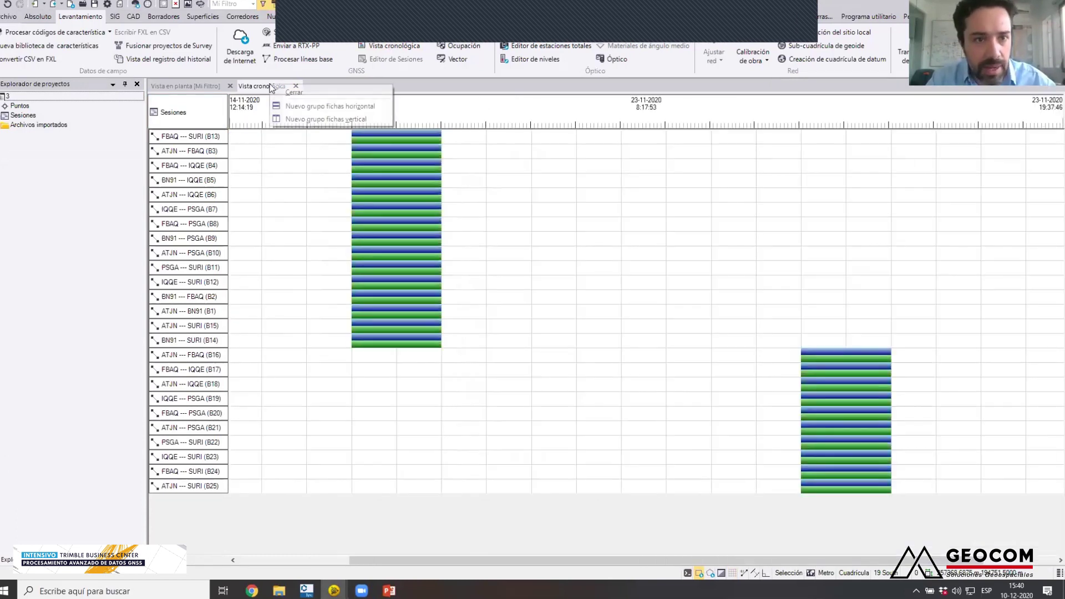
pyautogui.click(333, 119)
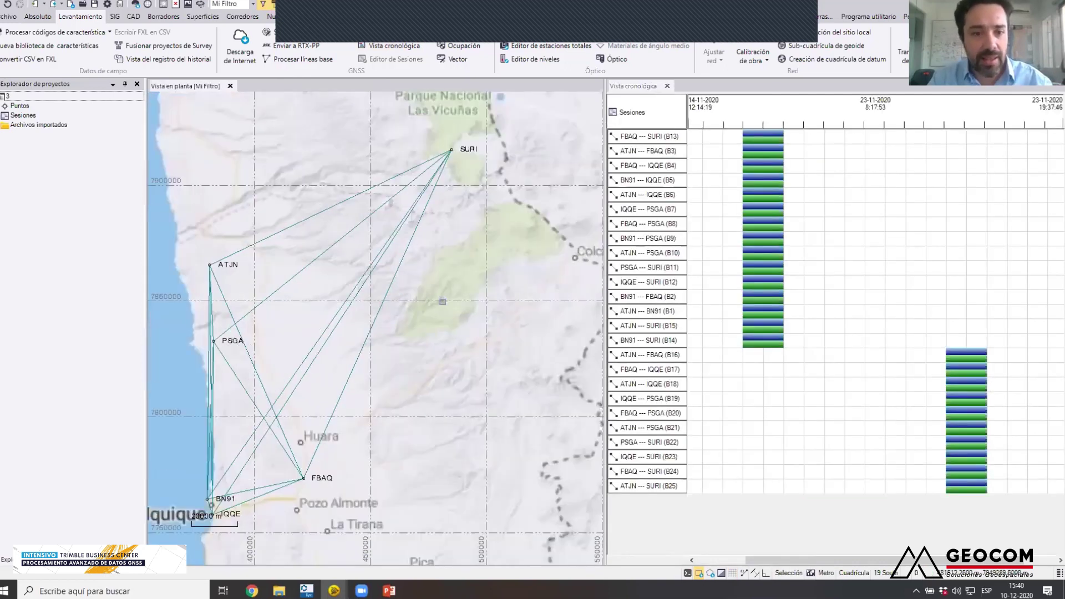
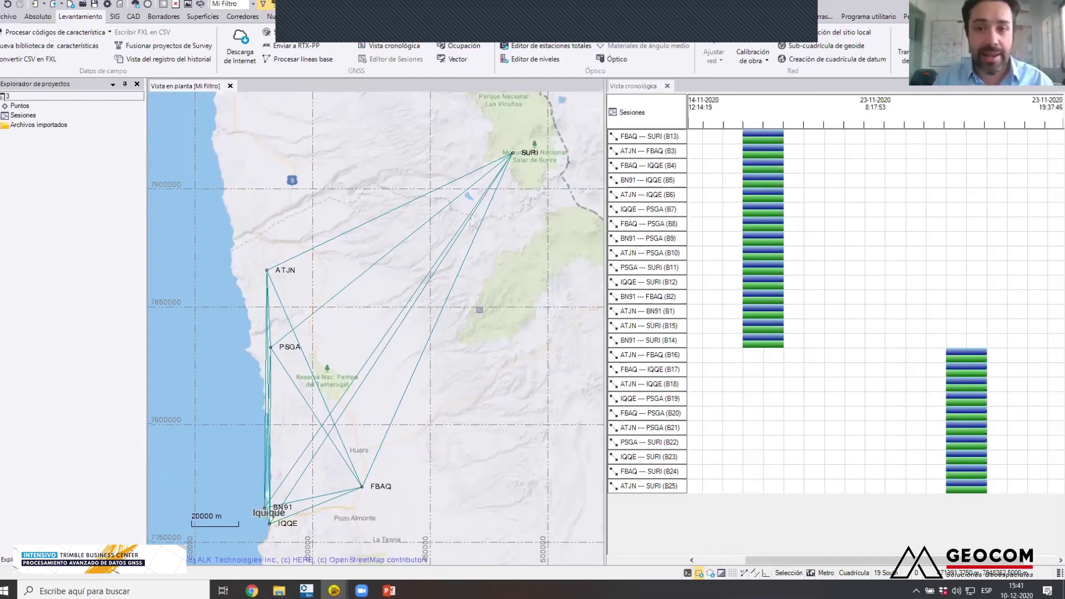
# - Examine the properties of the first-session baseline FBAQ–SURI (B13), including its start and end times, and clear the selection
pyautogui.scroll(1, 844, 405)
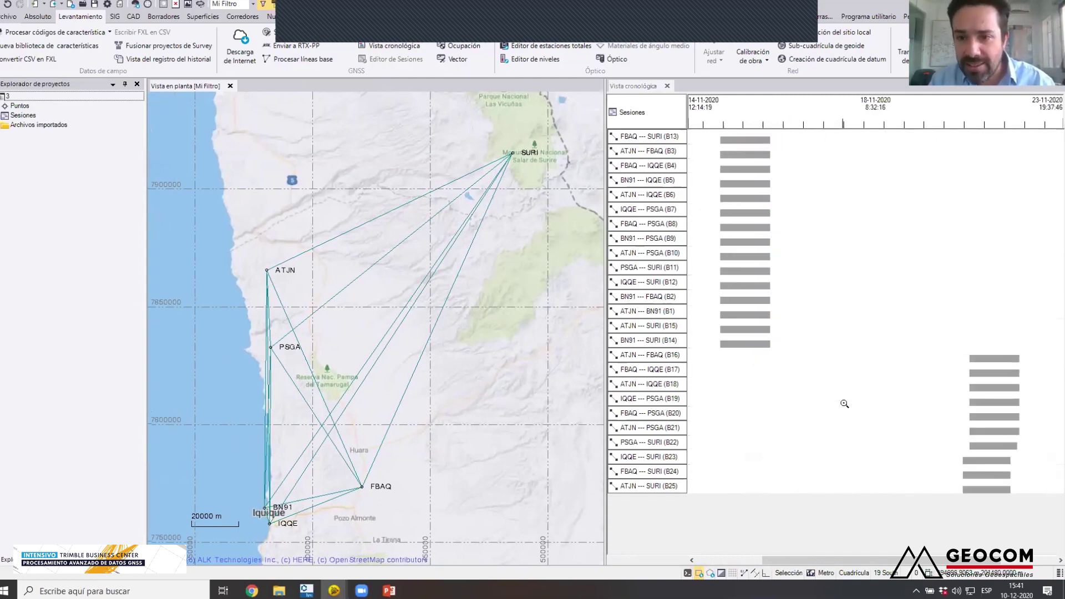
pyautogui.scroll(-1, 844, 401)
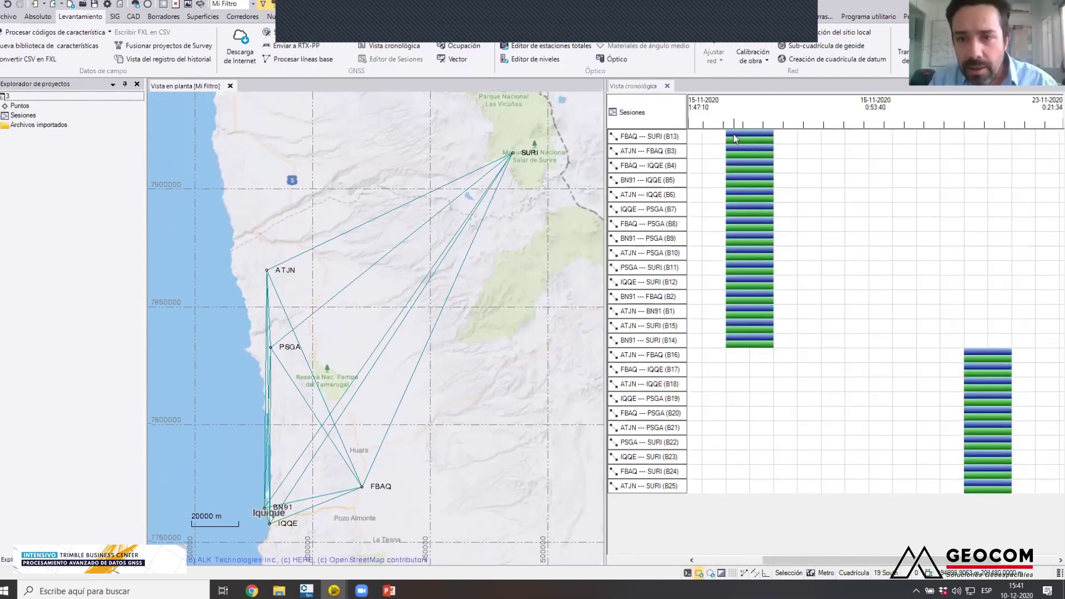
pyautogui.click(665, 140)
pyautogui.rightClick(665, 142)
pyautogui.click(704, 251)
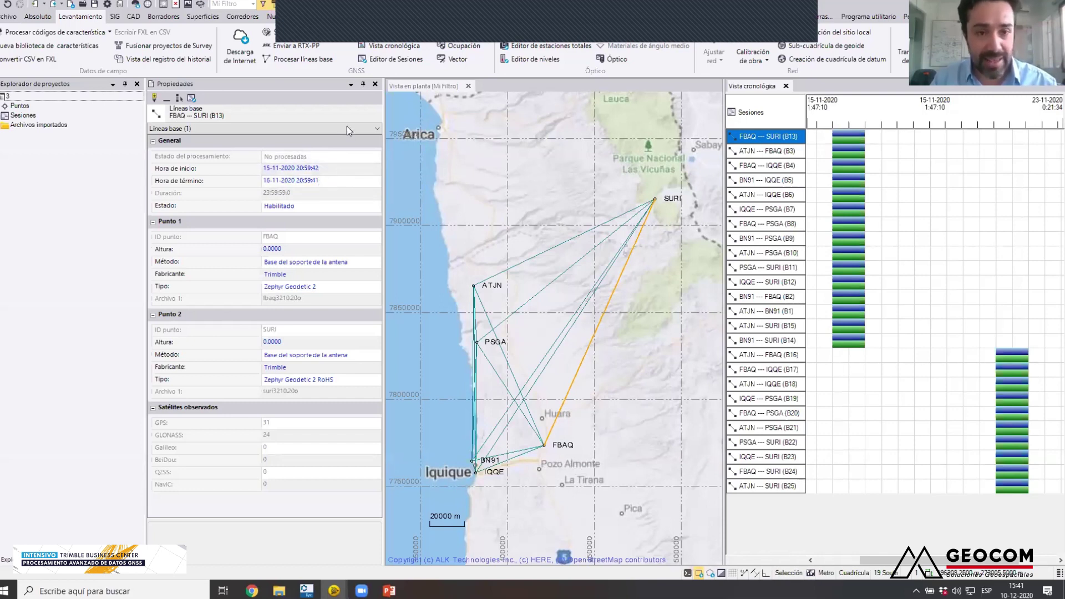
pyautogui.click(375, 84)
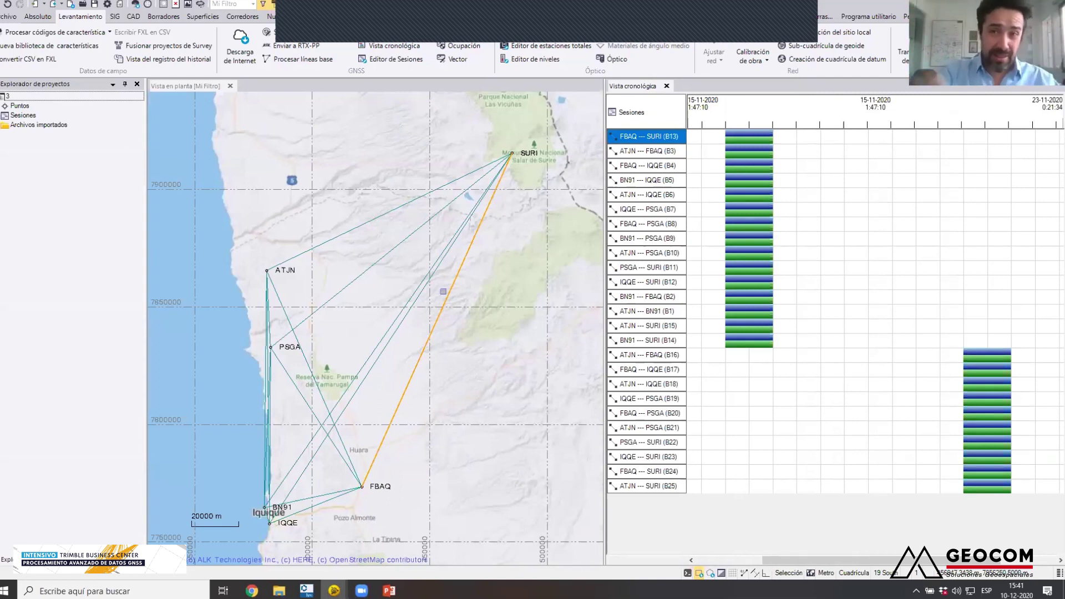
pyautogui.click(482, 319)
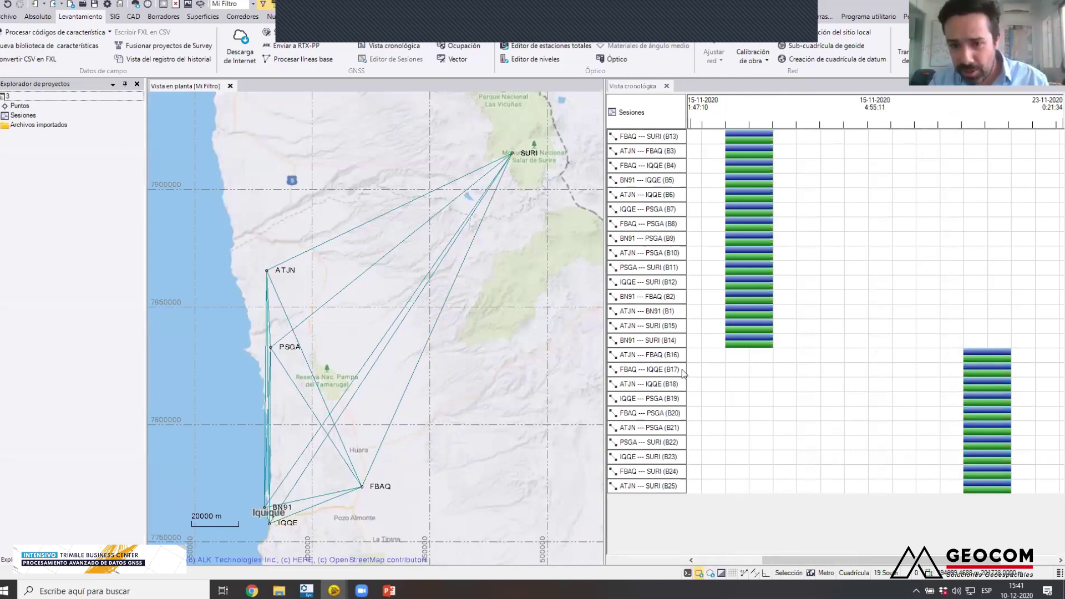
# - Check the start and end times of the second-session baseline ATJN–FBAQ (B16) in its properties, and deselect it
pyautogui.rightClick(655, 357)
pyautogui.click(703, 469)
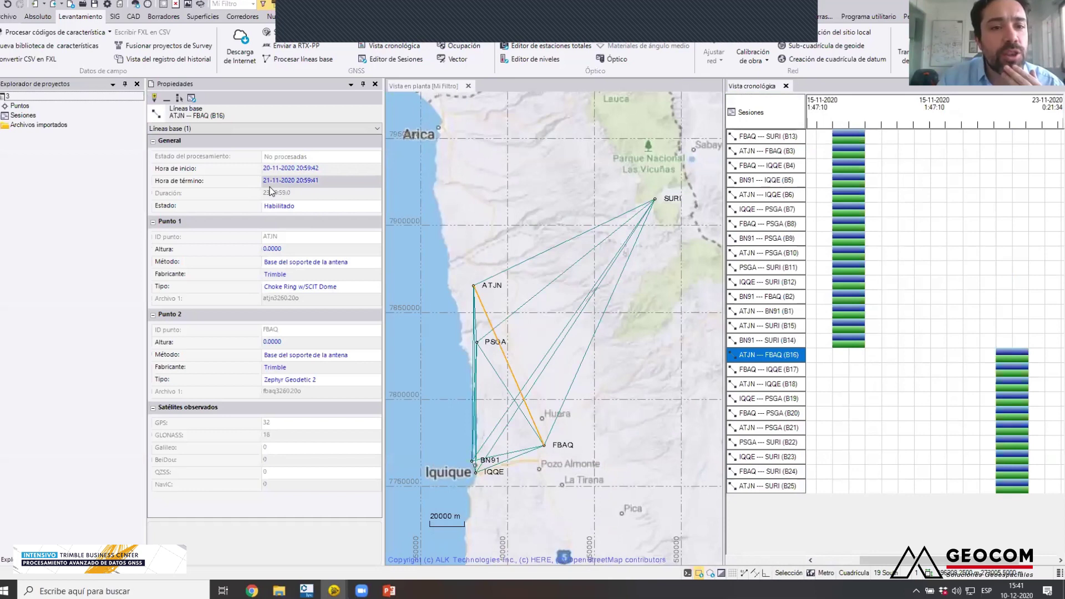
pyautogui.click(376, 84)
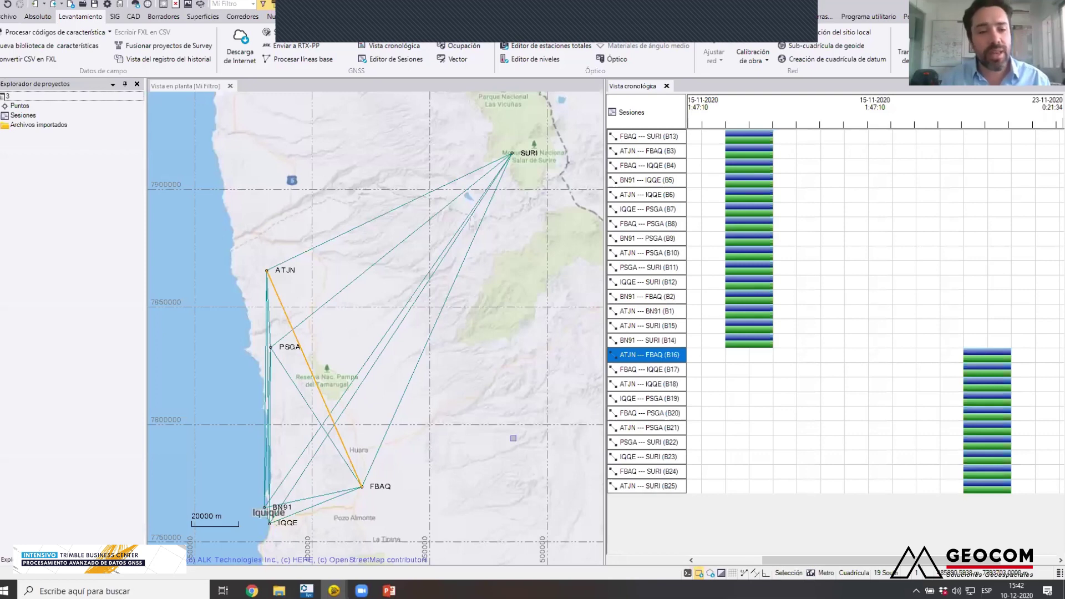
pyautogui.click(550, 287)
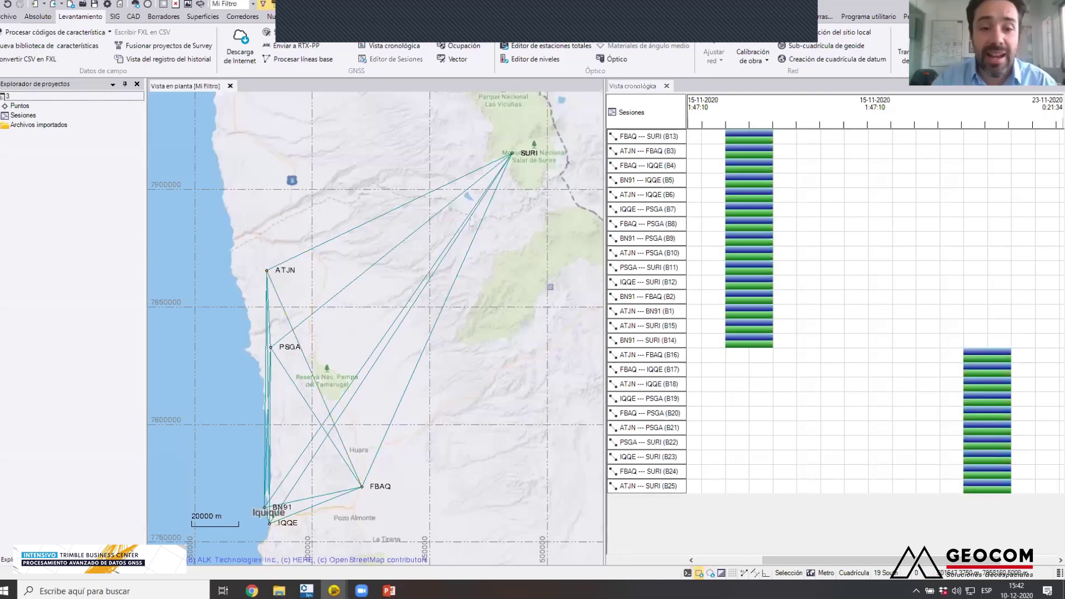
# - Select station BN91 with its baselines in the plan view near Iquique to examine which sessions include it
pyautogui.scroll(4, 259, 494)
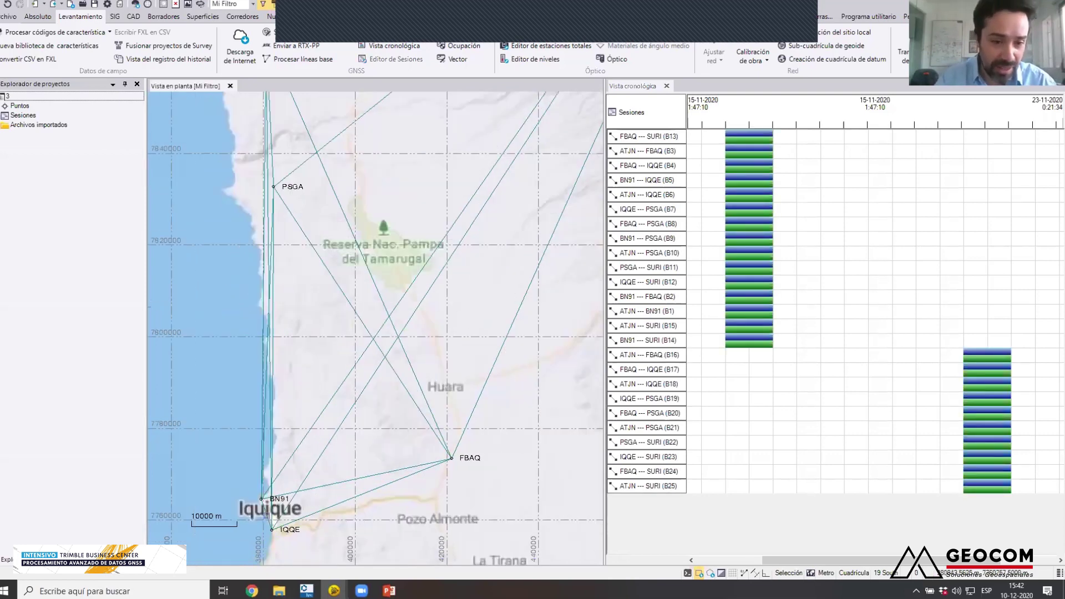
pyautogui.scroll(1, 259, 494)
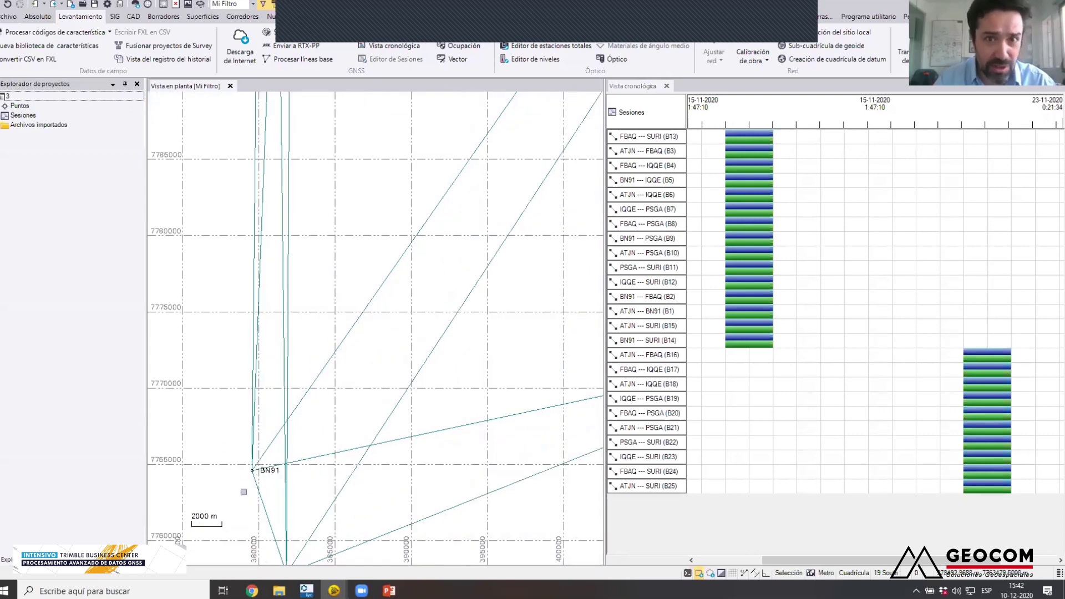
pyautogui.scroll(-5, 244, 492)
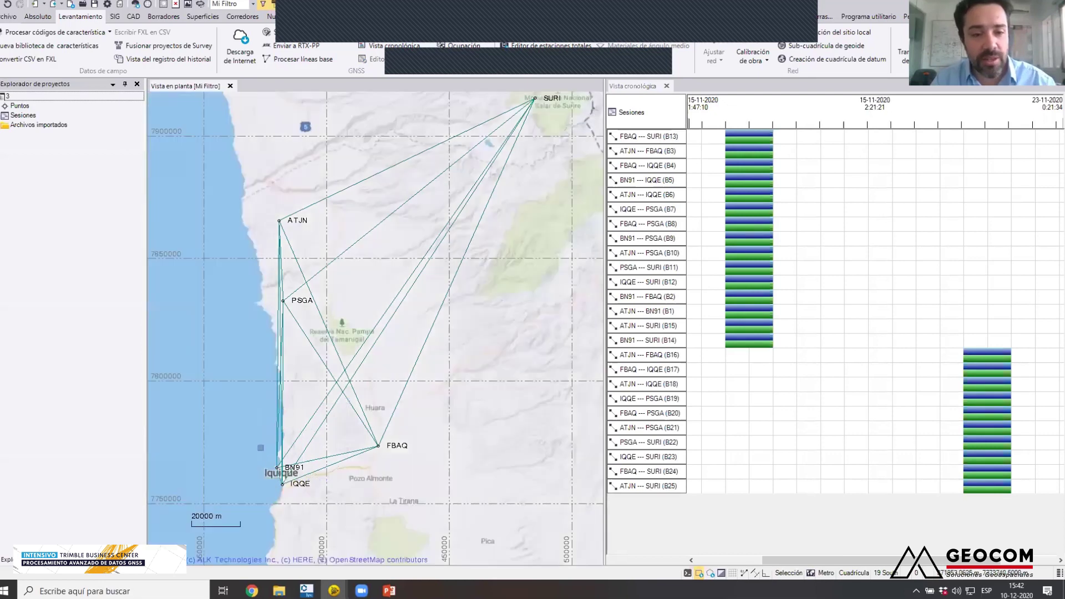
pyautogui.scroll(5, 278, 469)
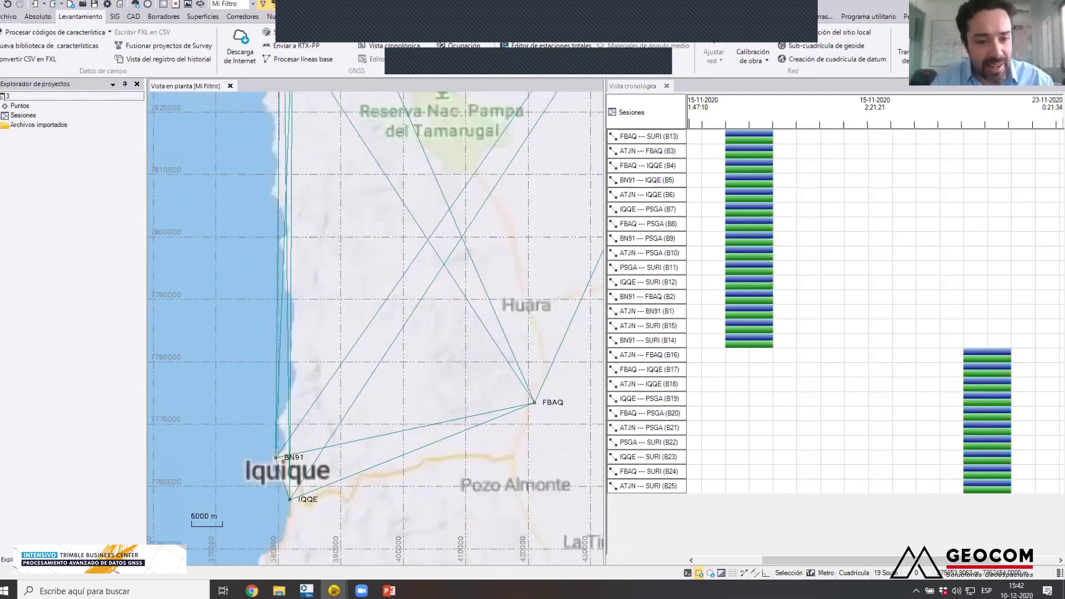
pyautogui.moveTo(281, 458); pyautogui.dragTo(237, 429)
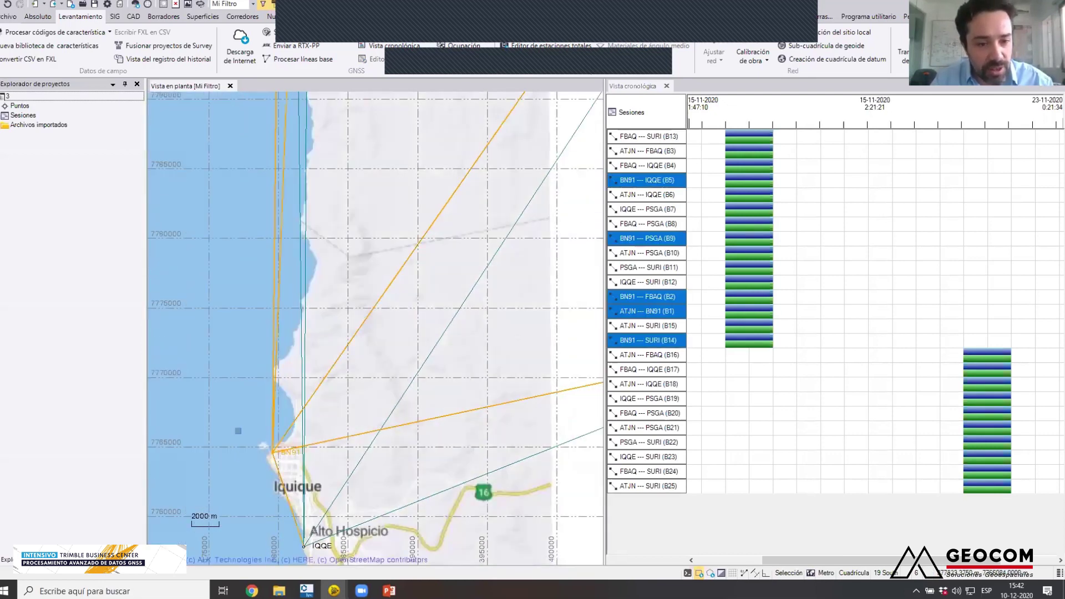
pyautogui.scroll(-1, 296, 440)
pyautogui.scroll(-5, 296, 439)
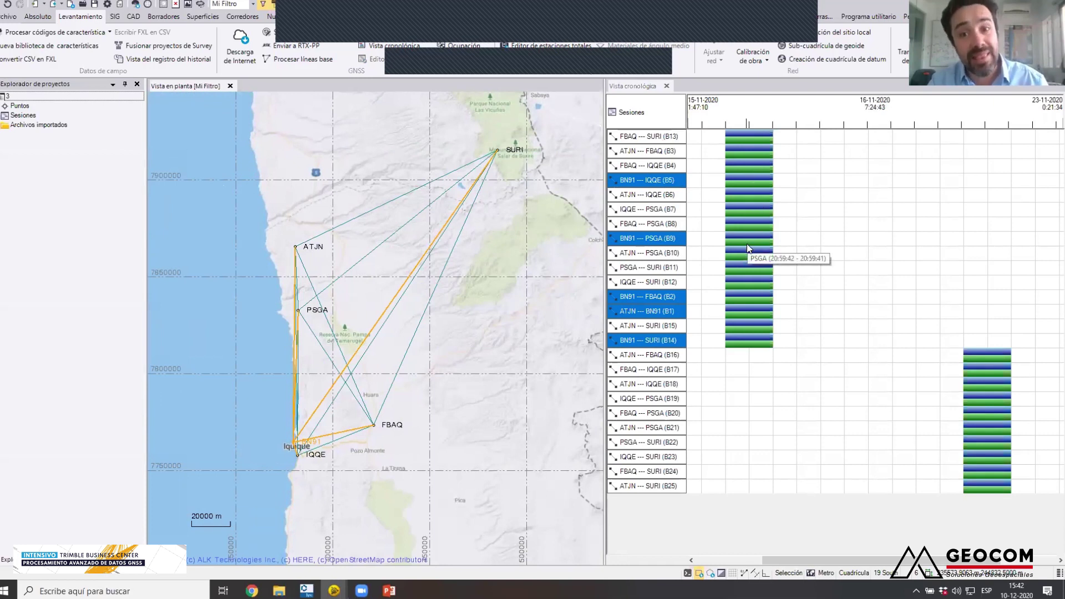
# - Try to delete baselines B13, B3, B4, B6, B8, B10, B11, B12, B1 and B15 from the first session
pyautogui.moveTo(657, 140); pyautogui.dragTo(665, 191)
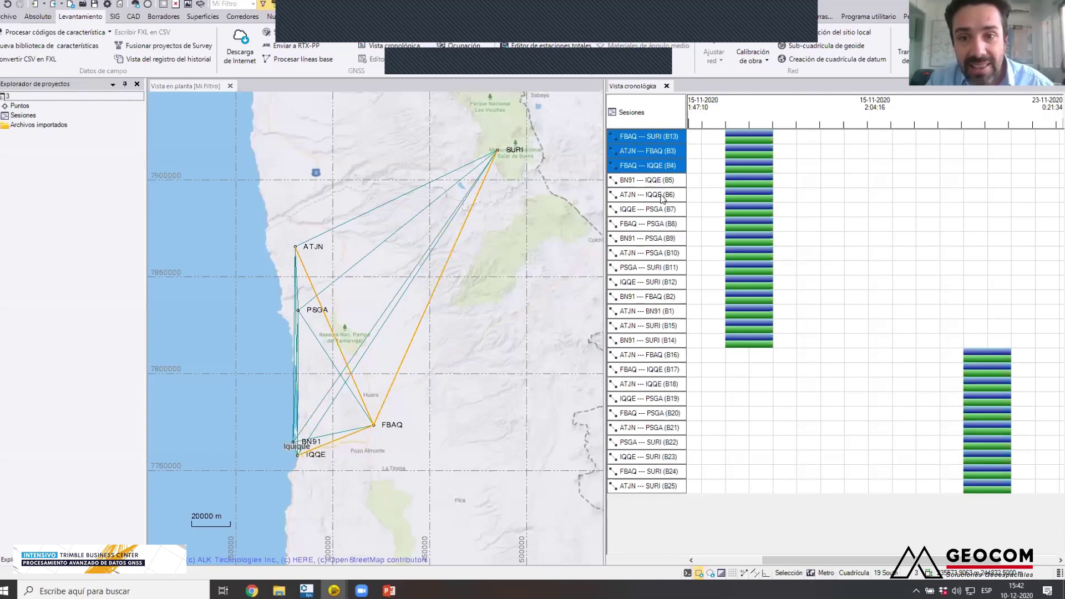
pyautogui.keyDown('ctrl'); pyautogui.click(663, 195); pyautogui.keyUp('ctrl')
pyautogui.keyDown('ctrl'); pyautogui.click(665, 226); pyautogui.keyUp('ctrl')
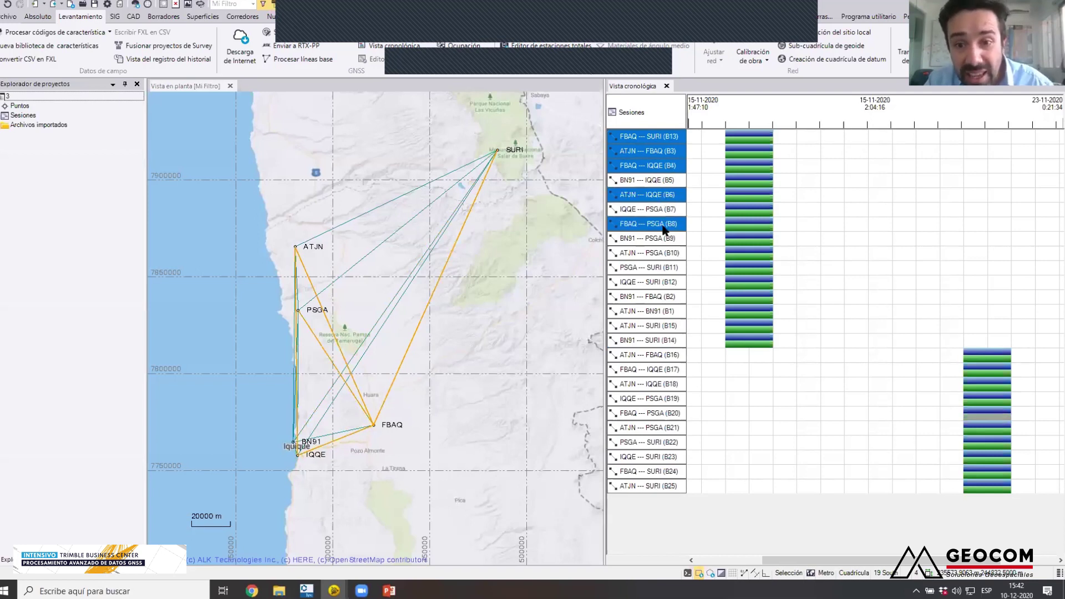
pyautogui.keyDown('ctrl'); pyautogui.click(656, 256); pyautogui.keyUp('ctrl')
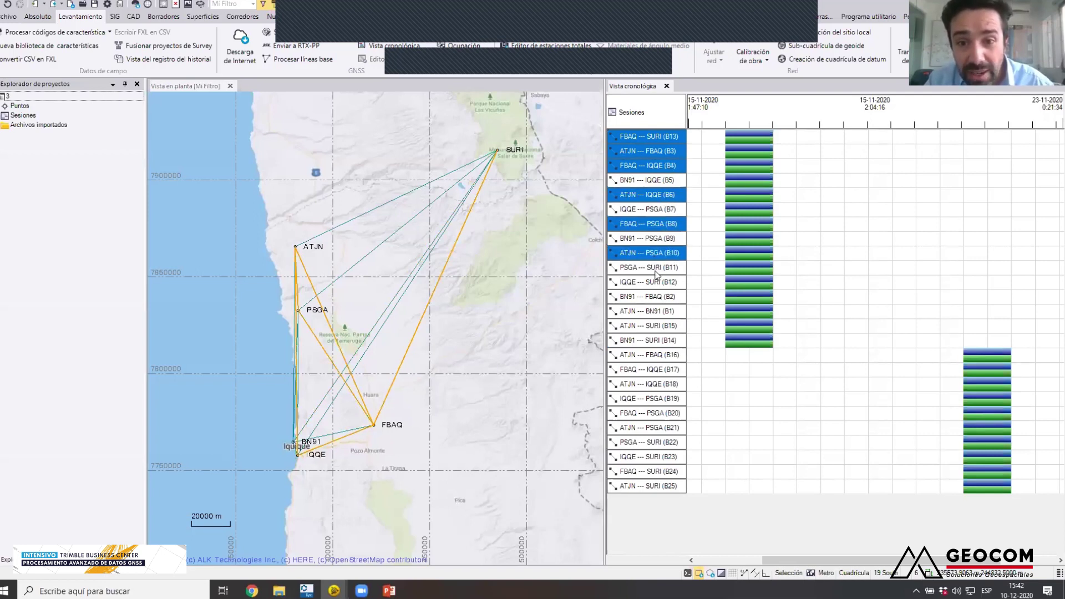
pyautogui.keyDown('ctrl'); pyautogui.click(656, 272); pyautogui.keyUp('ctrl')
pyautogui.keyDown('ctrl'); pyautogui.click(648, 285); pyautogui.keyUp('ctrl')
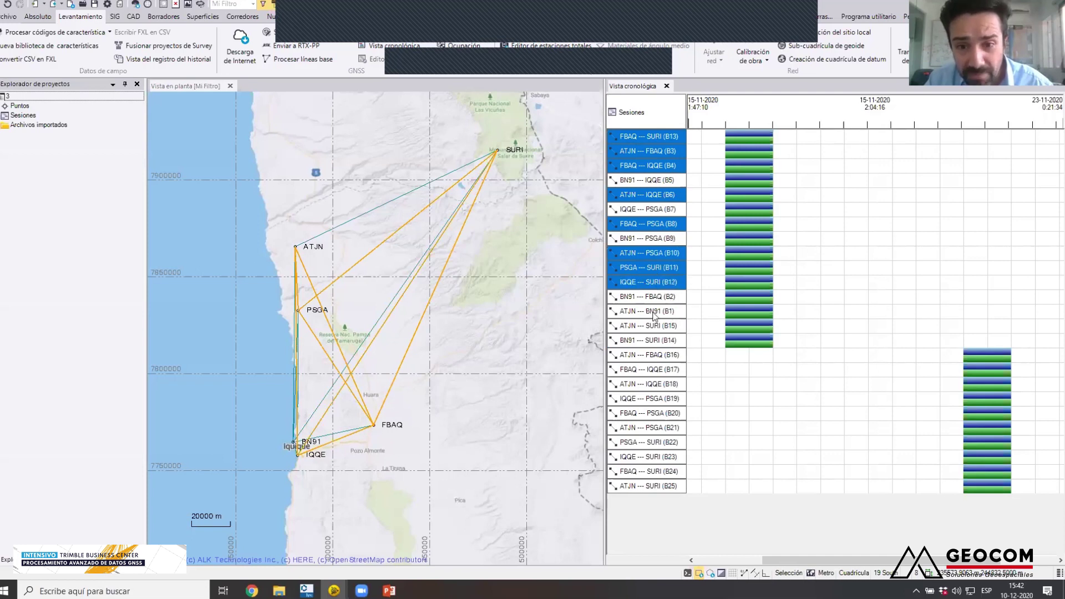
pyautogui.keyDown('ctrl'); pyautogui.click(655, 314); pyautogui.keyUp('ctrl')
pyautogui.keyDown('ctrl'); pyautogui.click(667, 329); pyautogui.keyUp('ctrl')
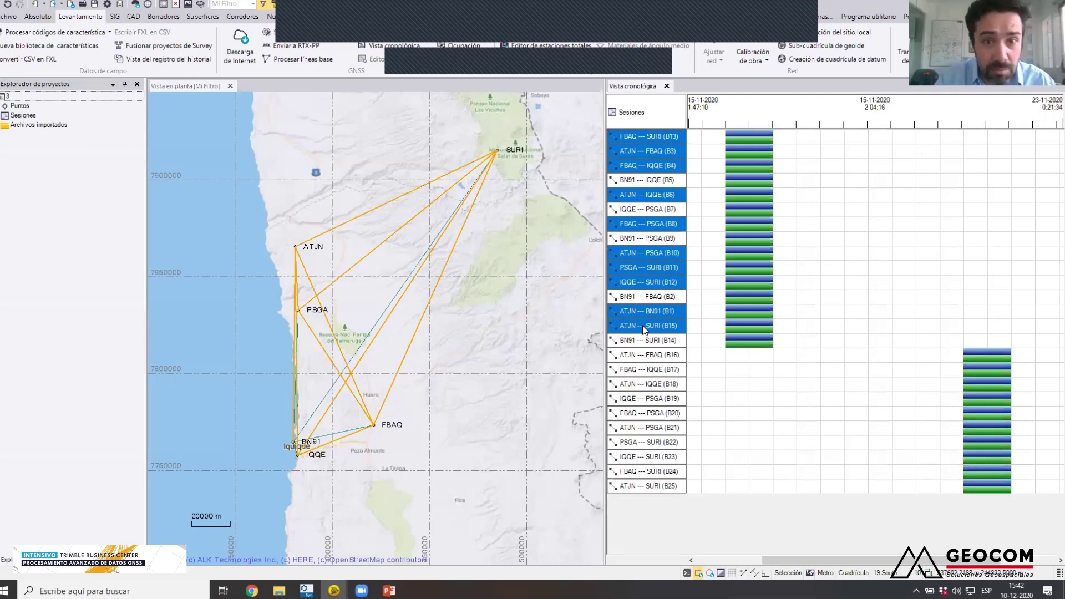
pyautogui.rightClick(642, 140)
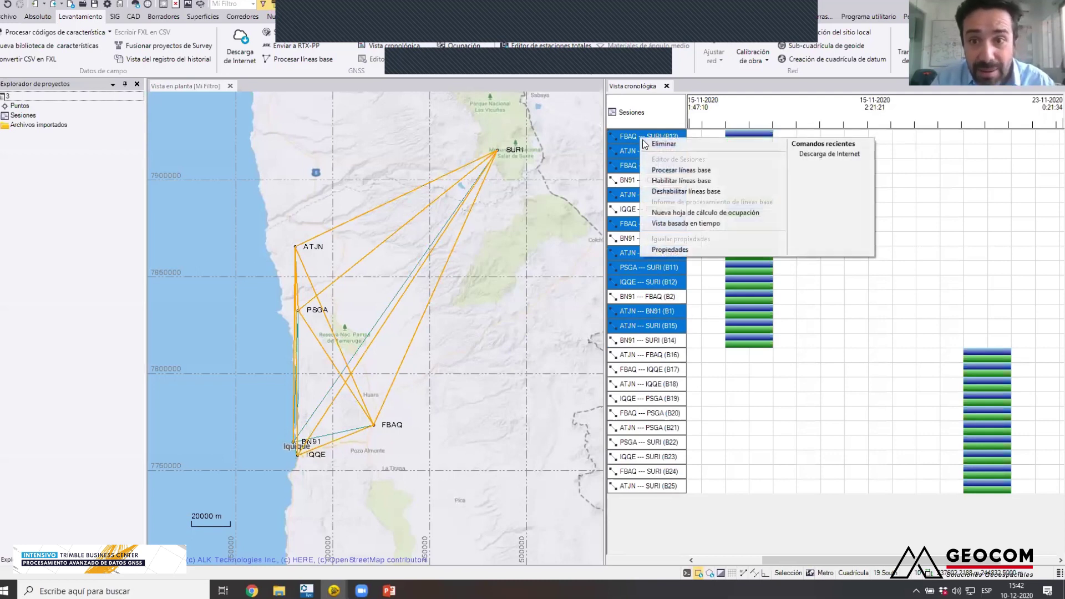
pyautogui.click(668, 148)
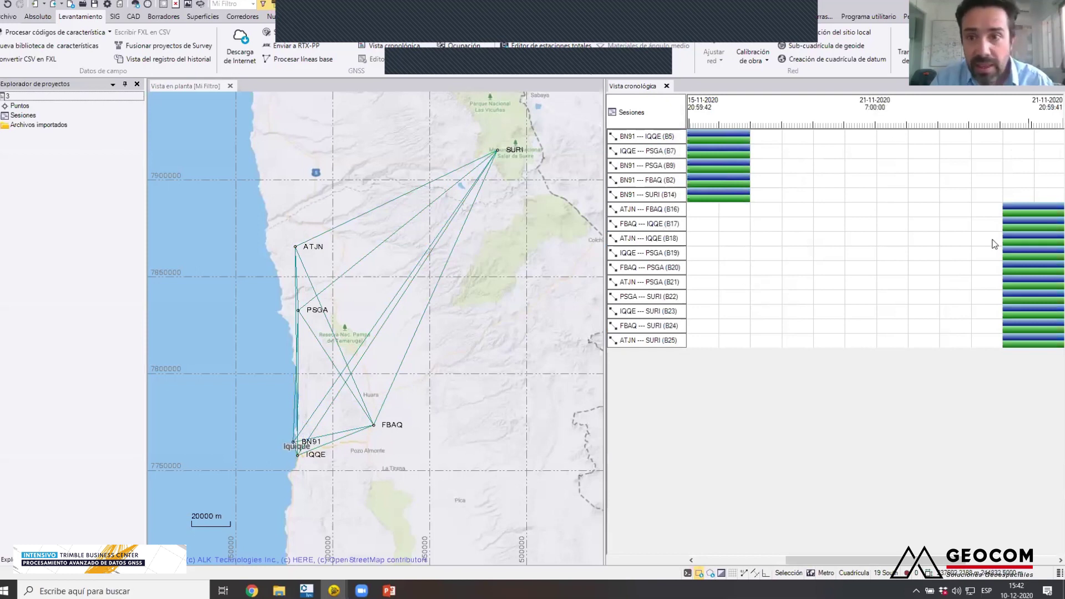
# - Try to delete all second-session baselines, B16 to B25, and undo the baseline deletions of both sessions
pyautogui.click(662, 210)
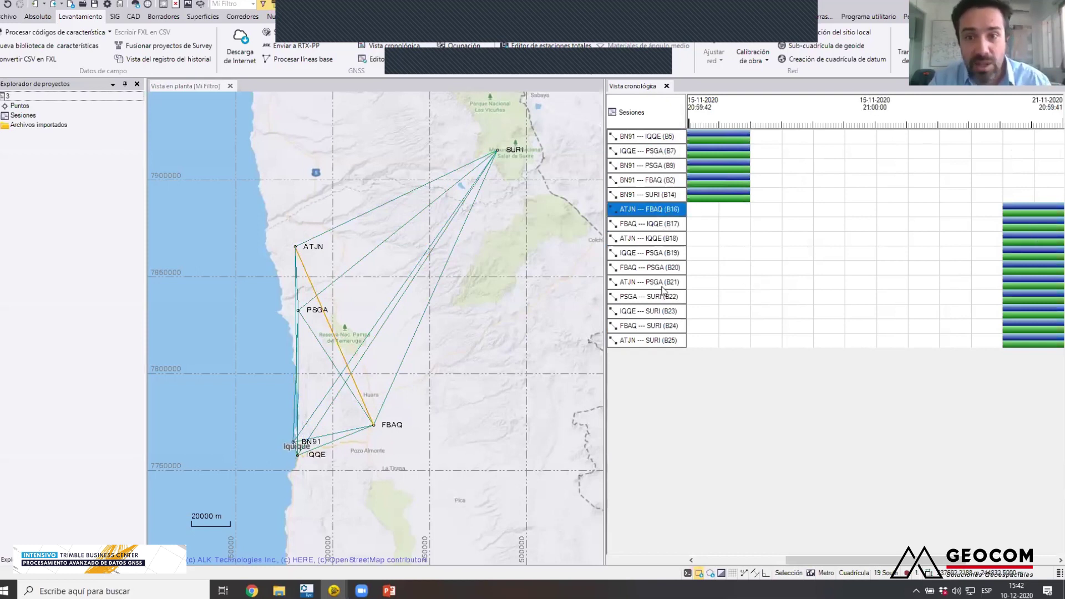
pyautogui.keyDown('shift'); pyautogui.click(658, 343); pyautogui.keyUp('shift')
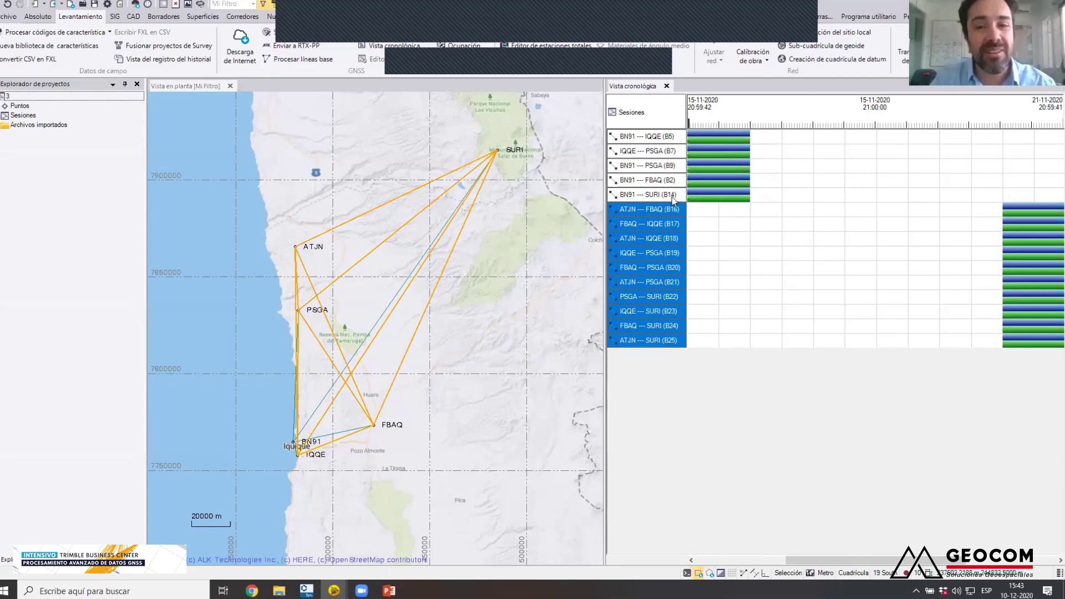
pyautogui.rightClick(670, 212)
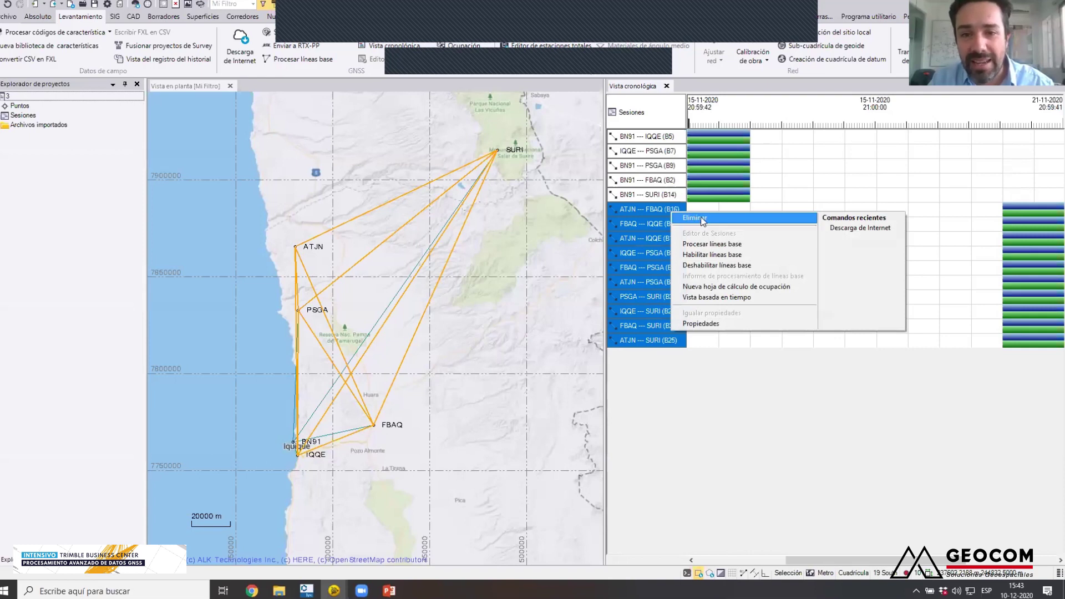
pyautogui.click(701, 216)
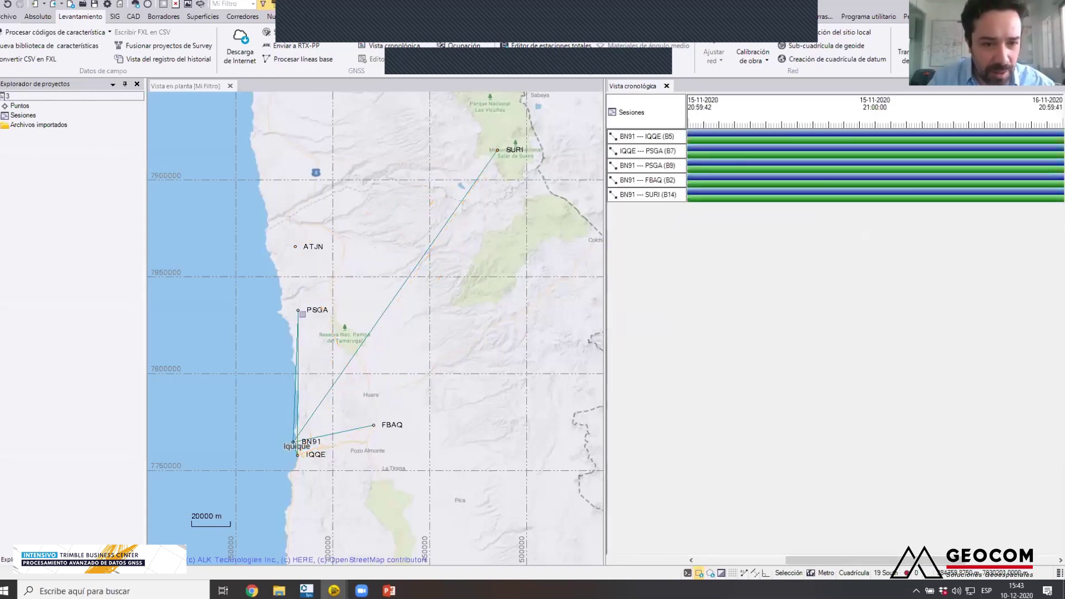
pyautogui.scroll(-1, 302, 311)
pyautogui.scroll(2, 302, 314)
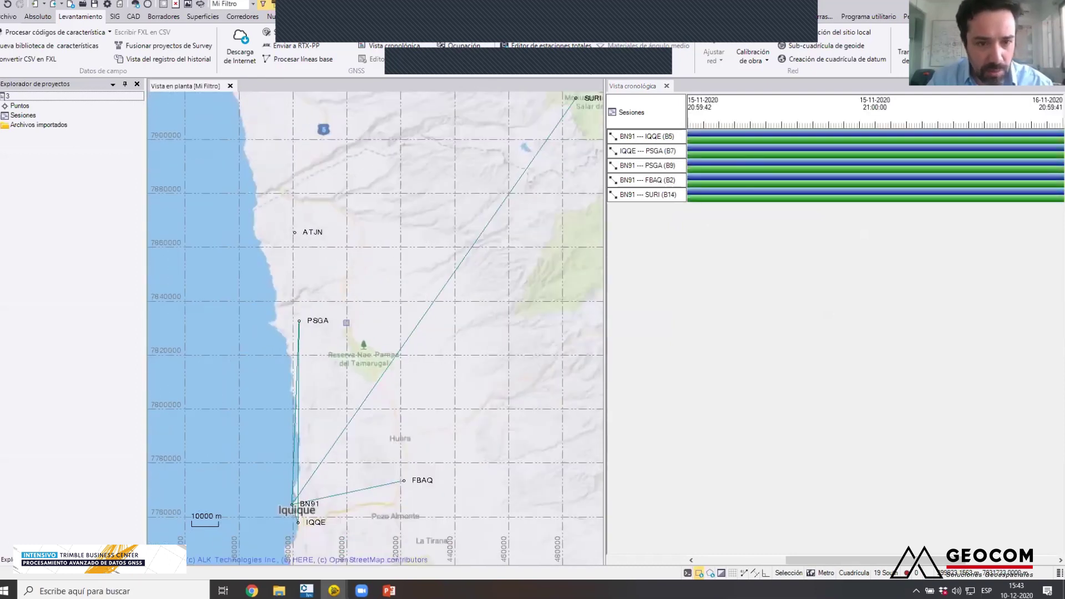
pyautogui.hotkey('ctrl', 'z')
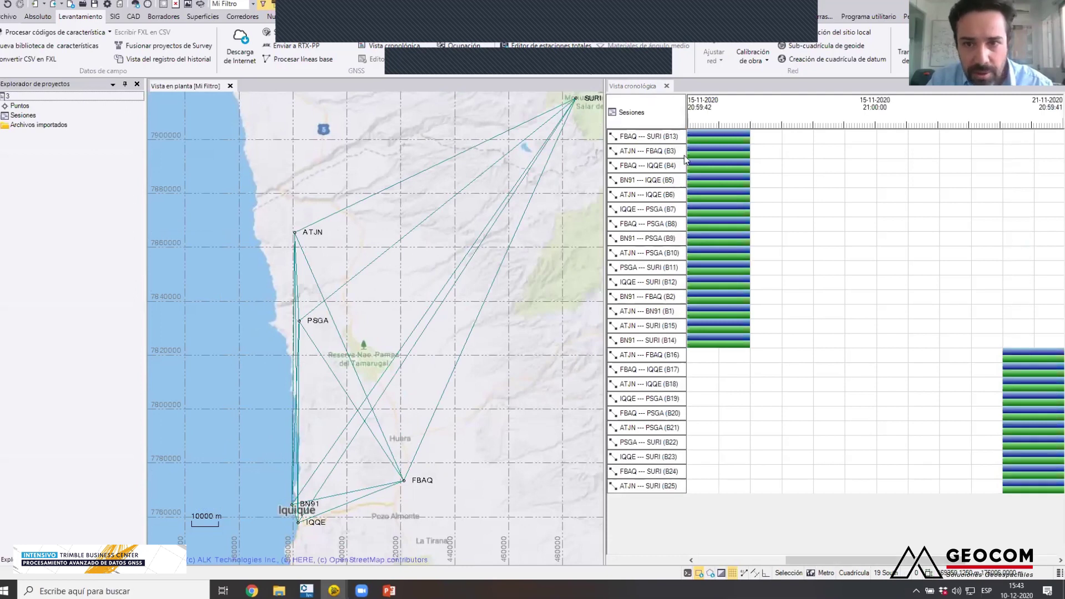
pyautogui.click(663, 139)
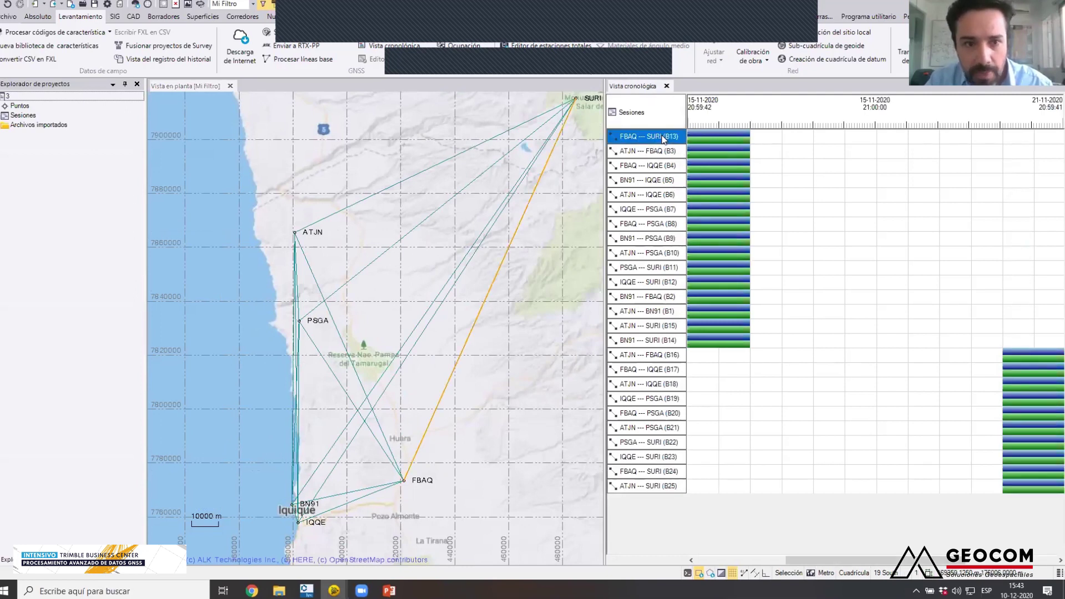
pyautogui.keyDown('ctrl'); pyautogui.click(655, 153); pyautogui.keyUp('ctrl')
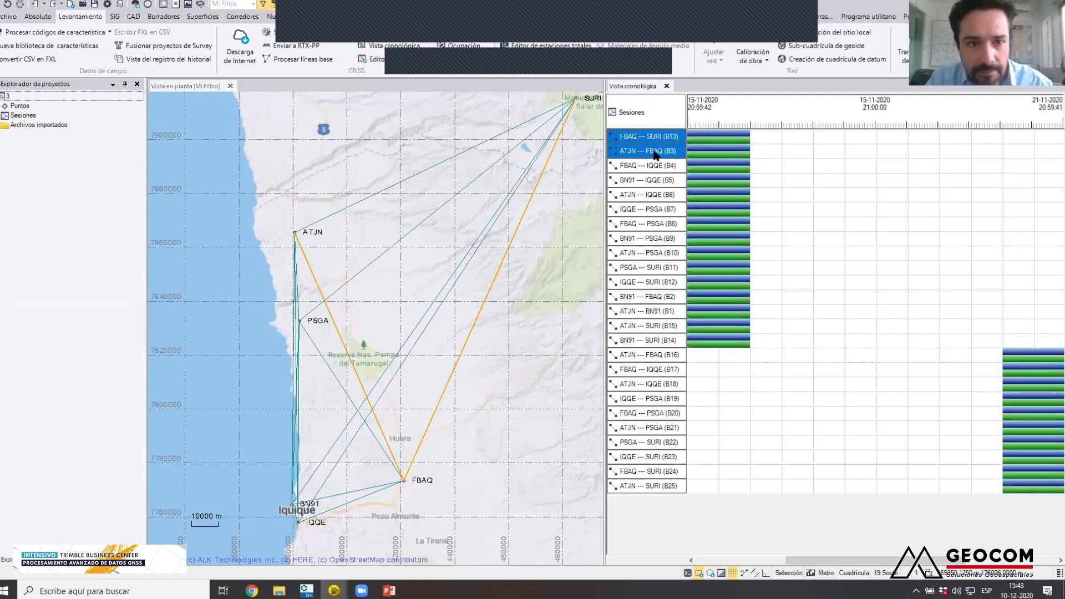
pyautogui.keyDown('ctrl'); pyautogui.click(667, 169); pyautogui.keyUp('ctrl')
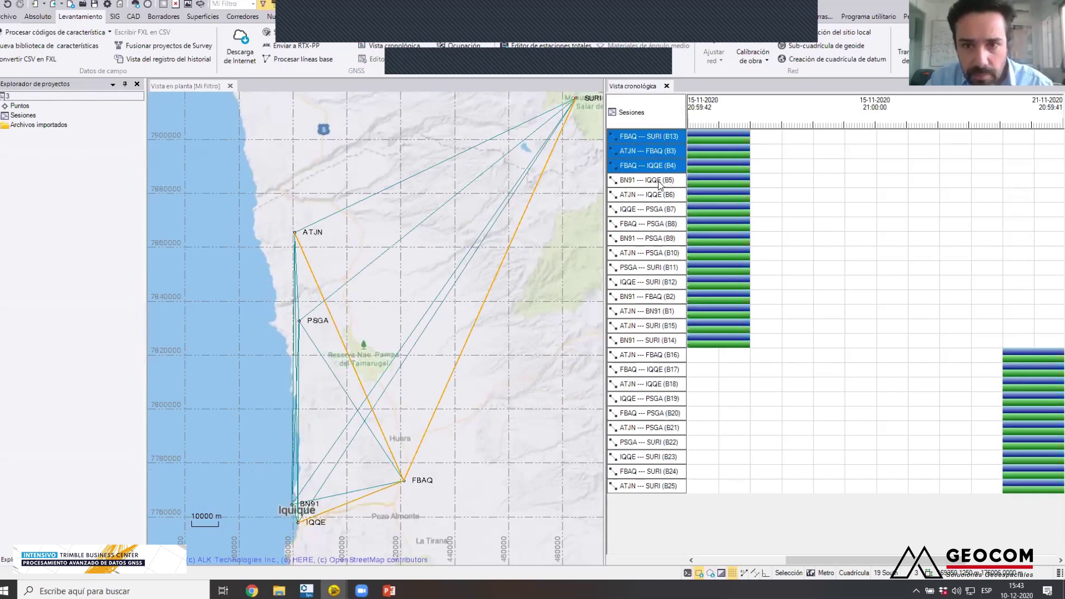
pyautogui.keyDown('shift'); pyautogui.click(666, 197); pyautogui.keyUp('shift')
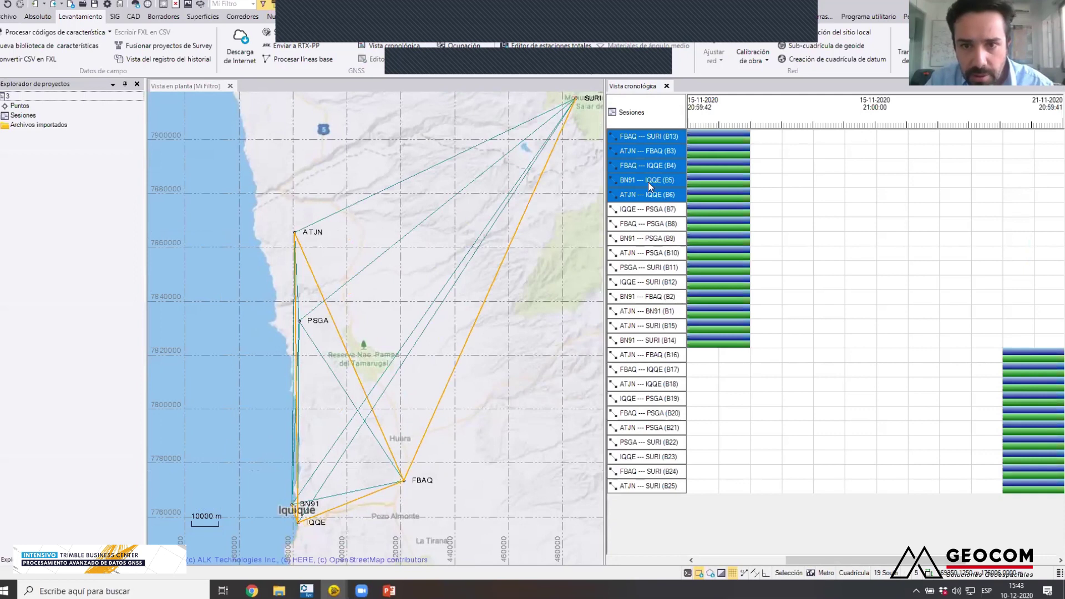
pyautogui.click(648, 182)
# - Delete the first-session baselines not tied to BN91: B13, B3, B4, B6, B7, B8, B10, B11, B12 and B15
pyautogui.click(657, 139)
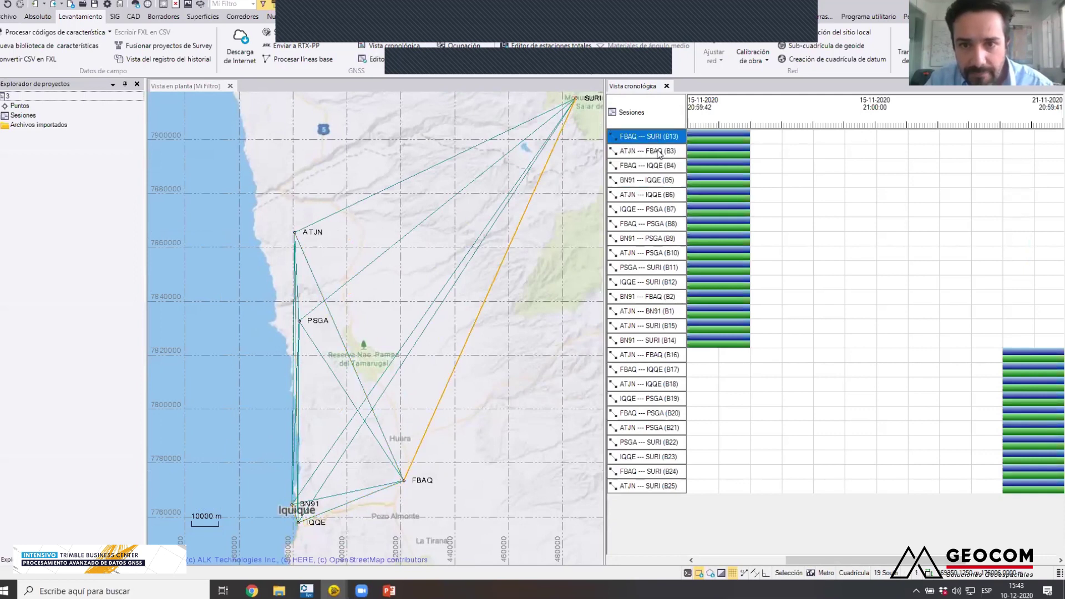
pyautogui.keyDown('ctrl'); pyautogui.click(659, 153); pyautogui.keyUp('ctrl')
pyautogui.keyDown('ctrl'); pyautogui.click(664, 167); pyautogui.keyUp('ctrl')
pyautogui.keyDown('ctrl'); pyautogui.click(665, 195); pyautogui.keyUp('ctrl')
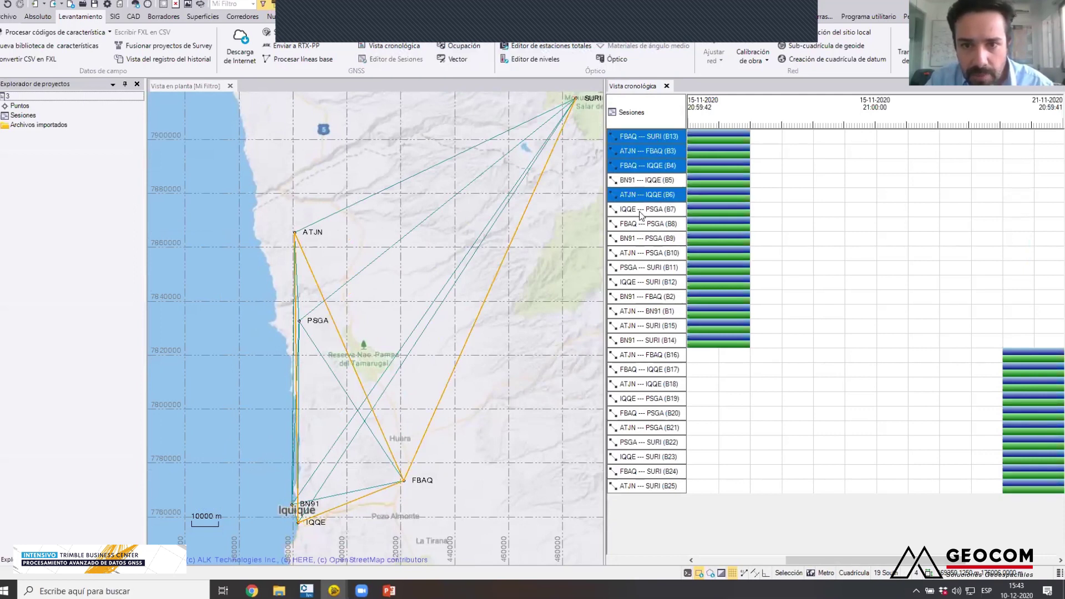
pyautogui.keyDown('ctrl'); pyautogui.click(642, 214); pyautogui.keyUp('ctrl')
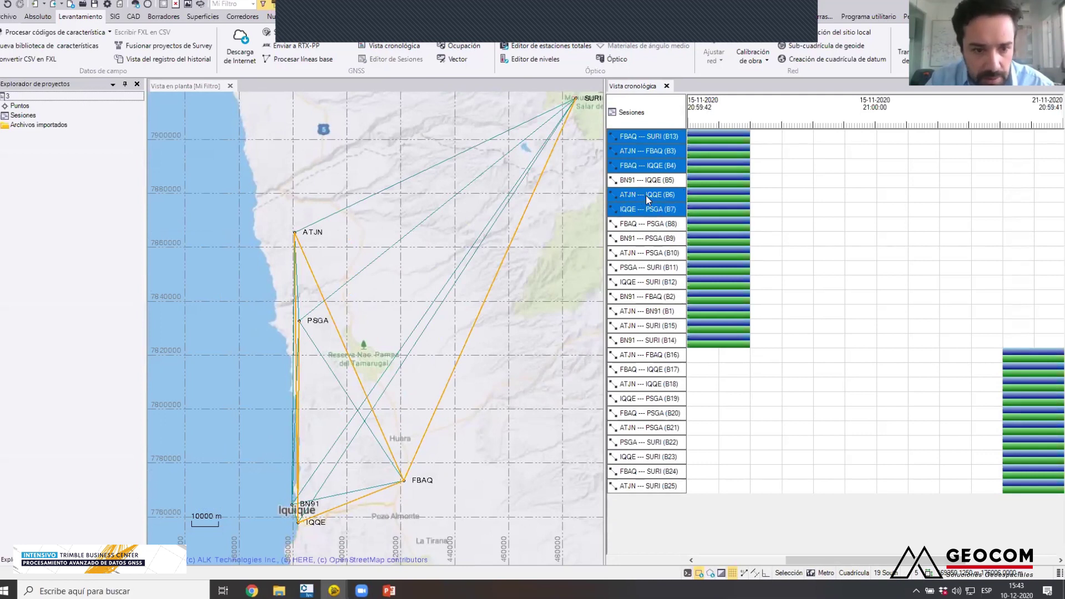
pyautogui.keyDown('ctrl'); pyautogui.click(640, 228); pyautogui.keyUp('ctrl')
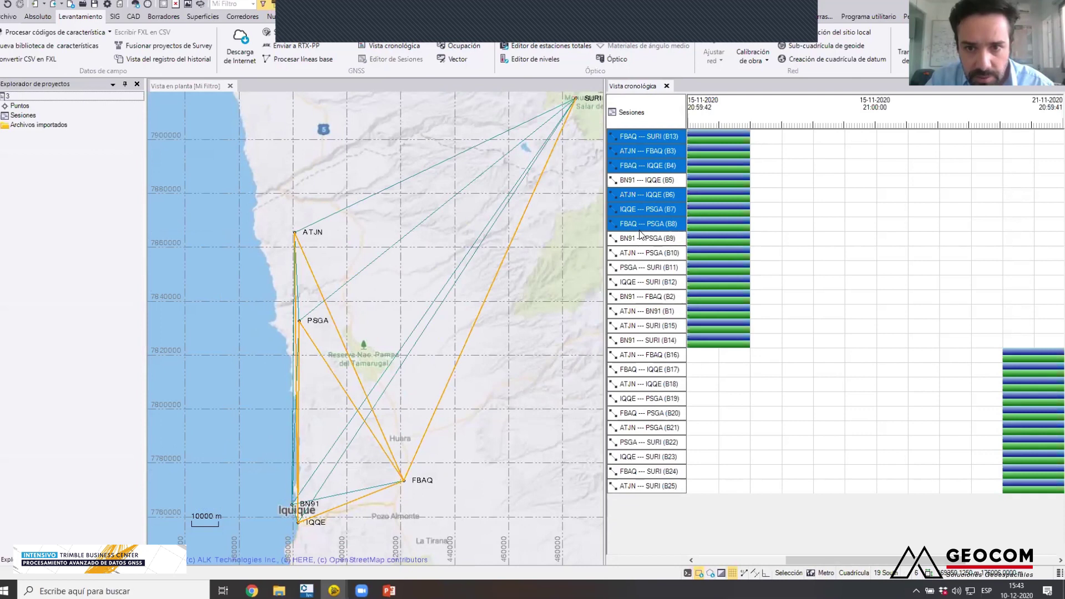
pyautogui.keyDown('ctrl'); pyautogui.click(648, 242); pyautogui.keyUp('ctrl')
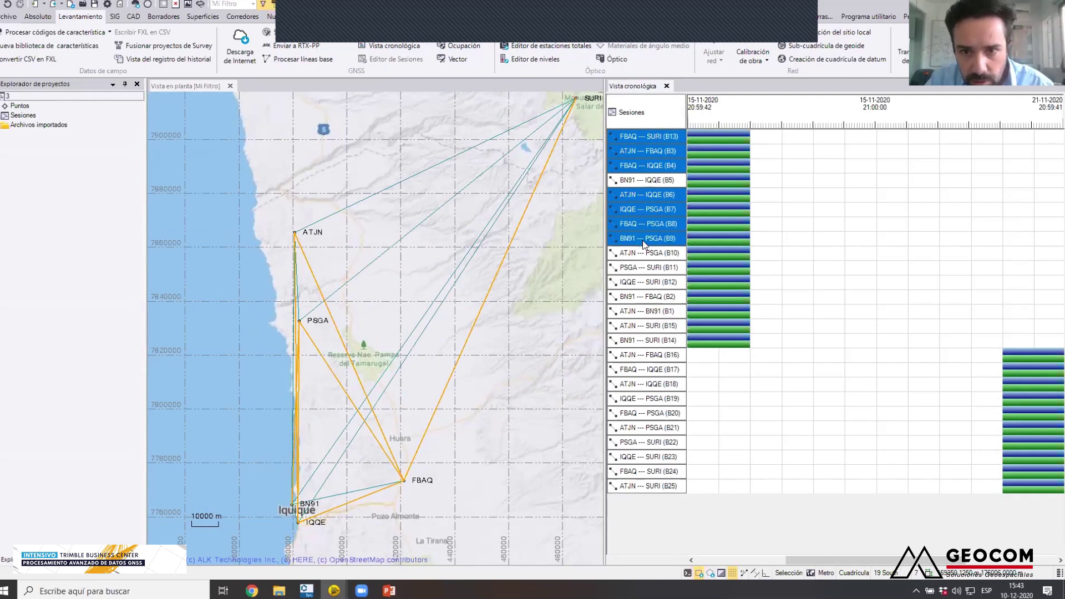
pyautogui.keyDown('ctrl'); pyautogui.click(652, 243); pyautogui.keyUp('ctrl')
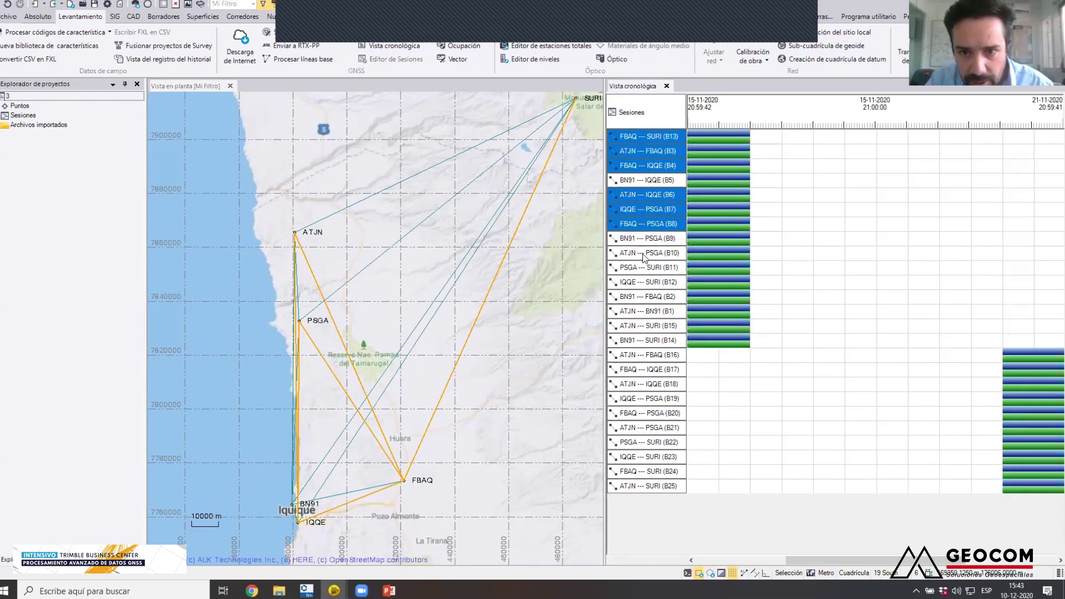
pyautogui.keyDown('ctrl'); pyautogui.click(641, 255); pyautogui.keyUp('ctrl')
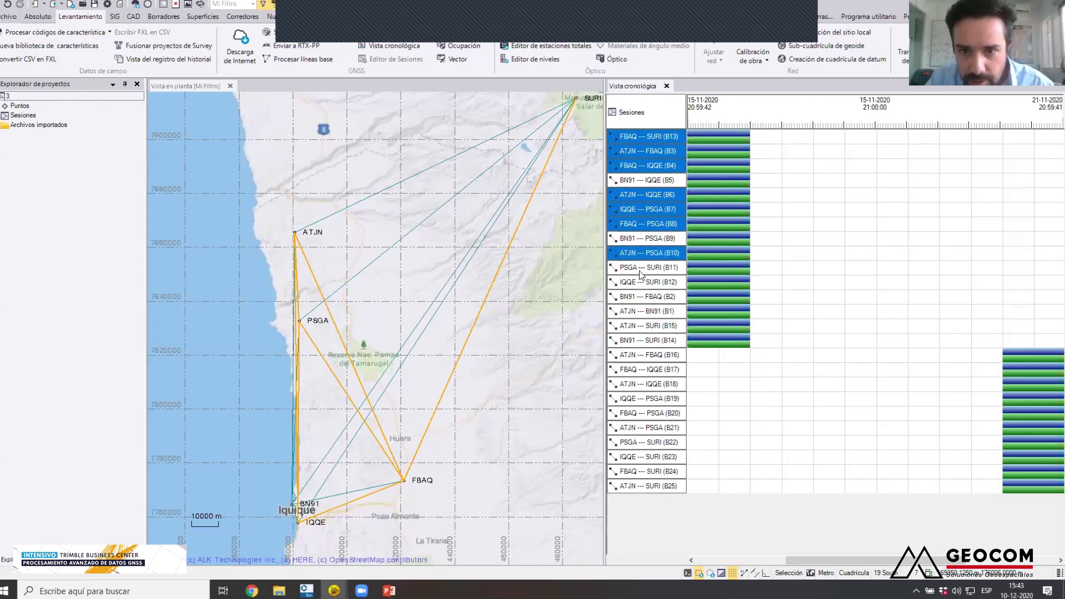
pyautogui.keyDown('ctrl'); pyautogui.click(639, 269); pyautogui.keyUp('ctrl')
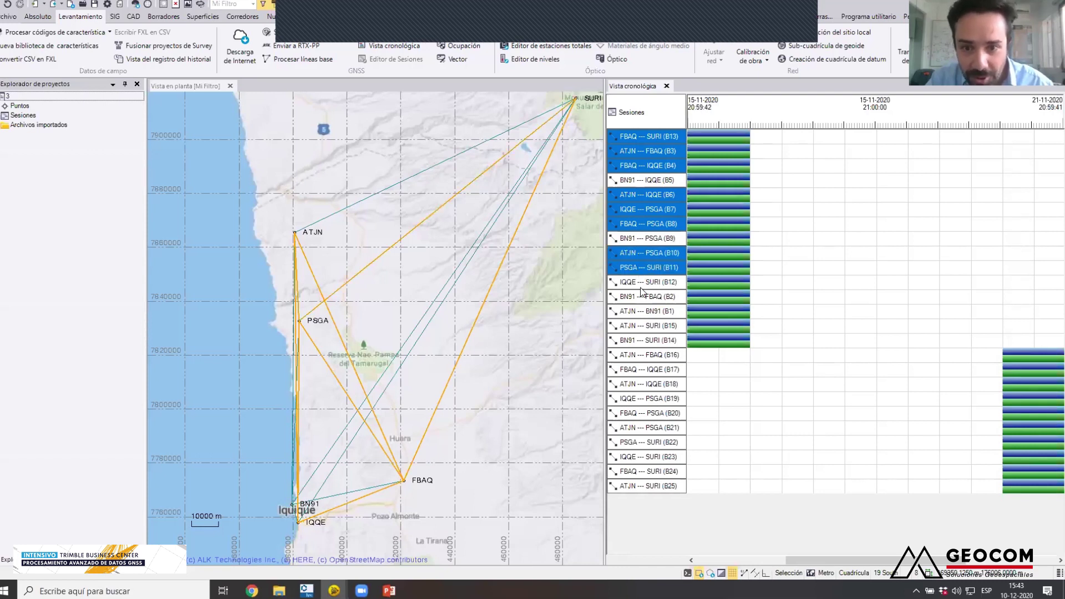
pyautogui.keyDown('ctrl'); pyautogui.click(637, 283); pyautogui.keyUp('ctrl')
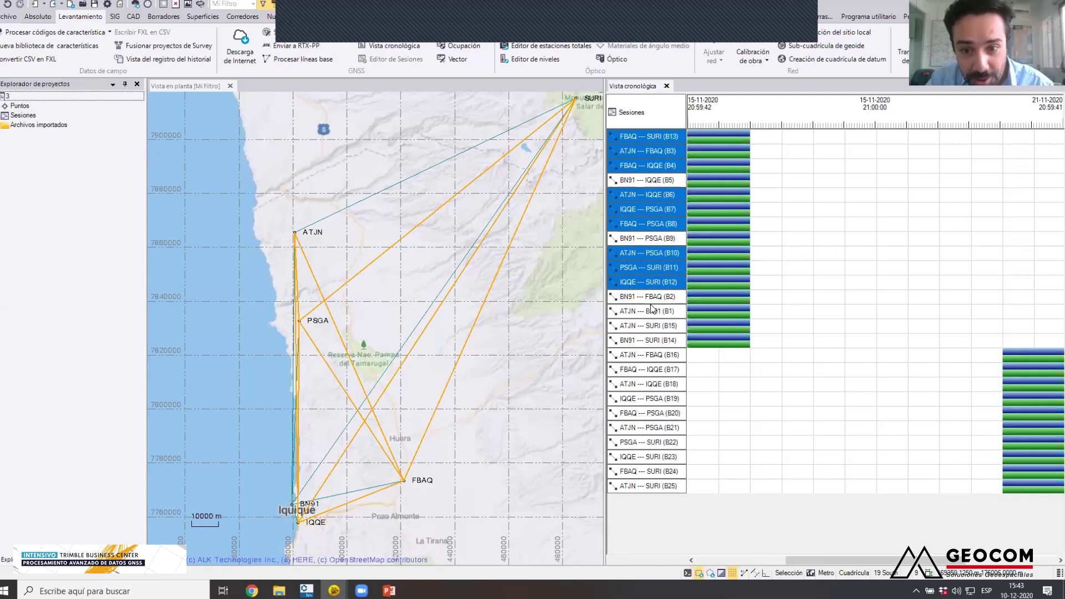
pyautogui.keyDown('ctrl'); pyautogui.click(660, 331); pyautogui.keyUp('ctrl')
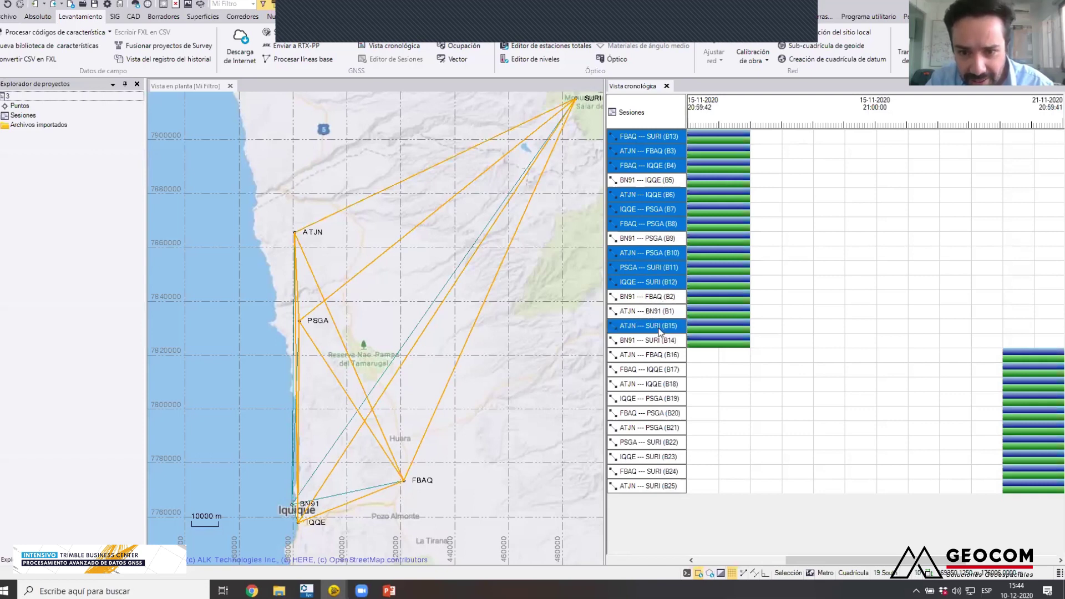
pyautogui.scroll(5, 335, 472)
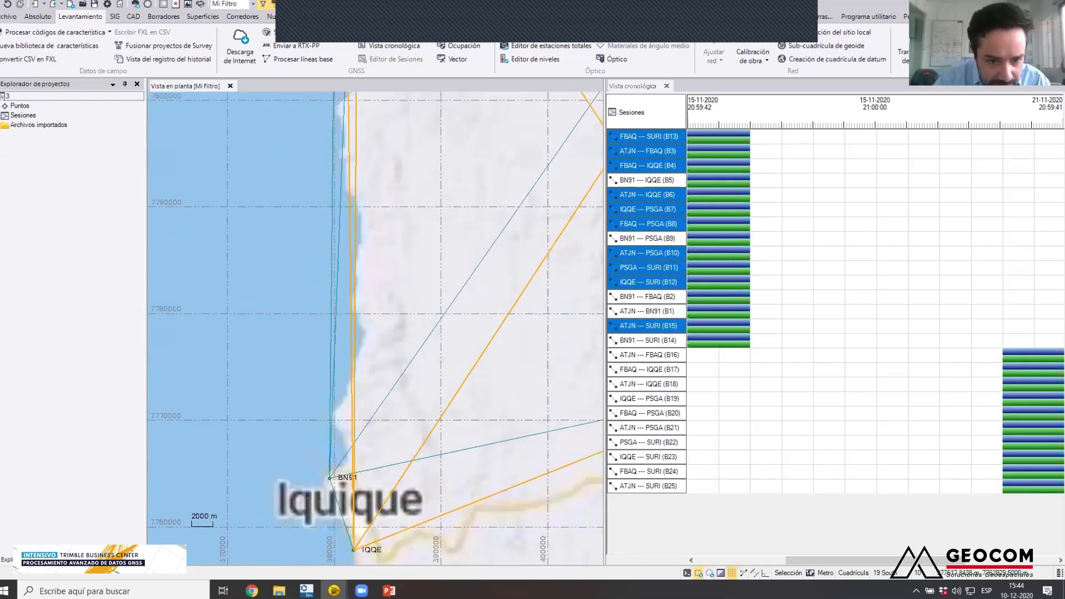
pyautogui.scroll(-5, 358, 461)
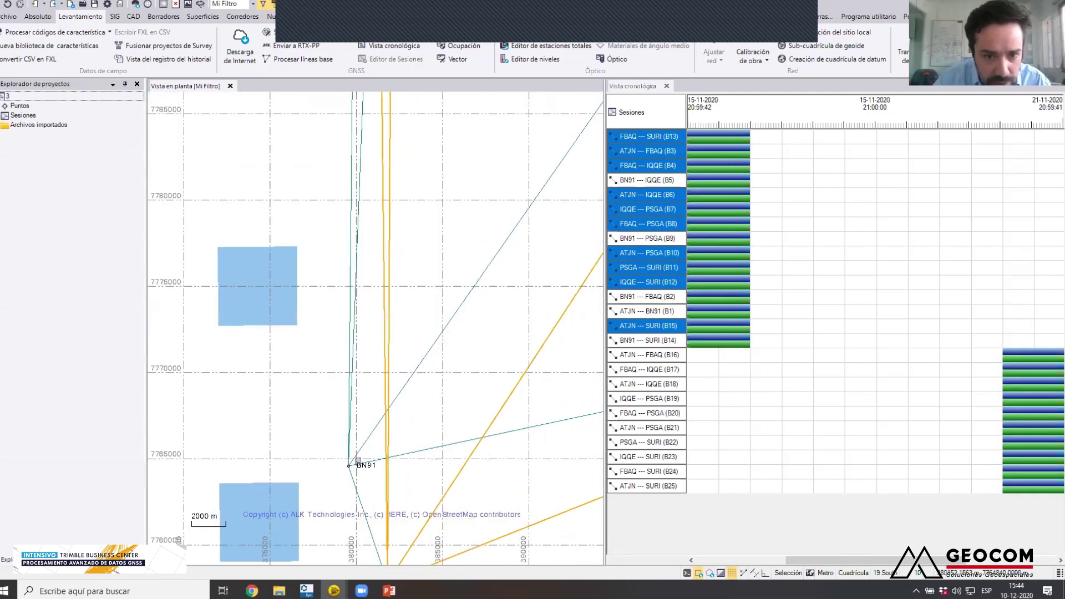
pyautogui.rightClick(641, 137)
pyautogui.click(675, 146)
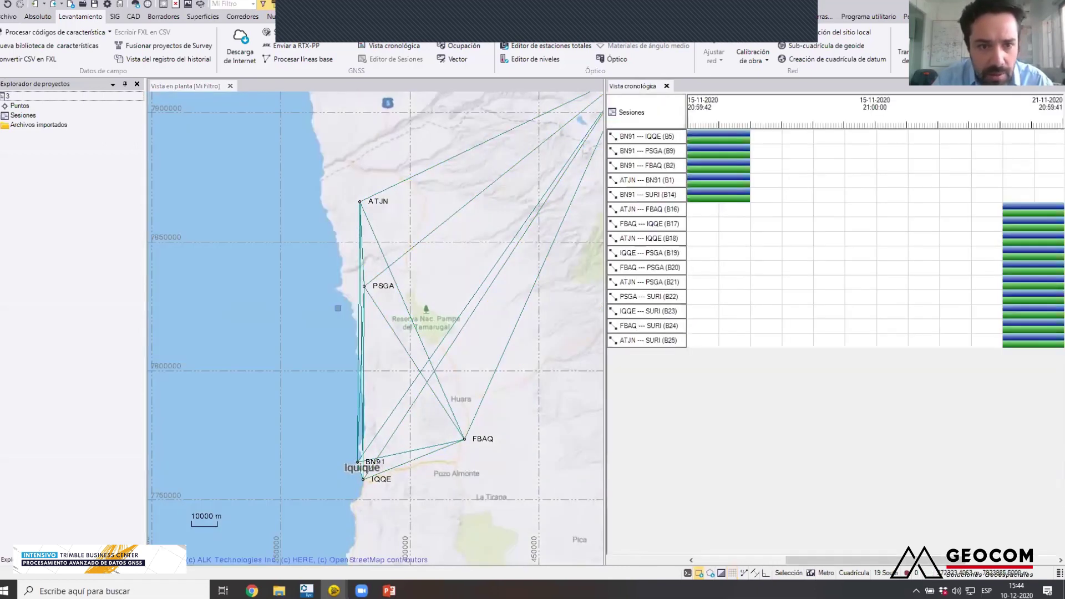
# - Delete all second-session baselines, from ATJN–FBAQ (B16) to ATJN–SURI (B25)
pyautogui.click(668, 213)
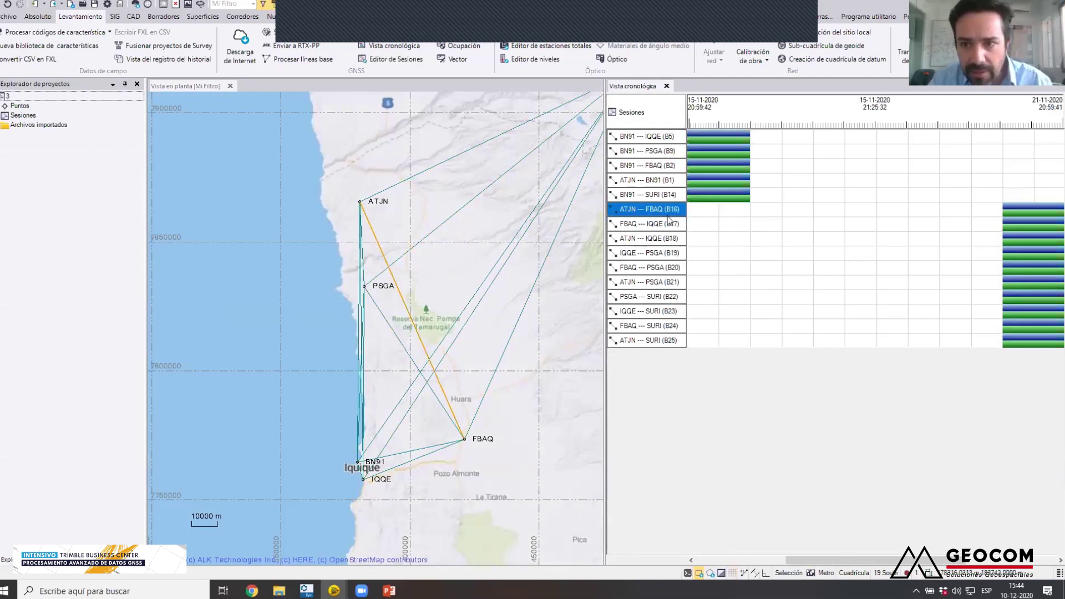
pyautogui.keyDown('shift'); pyautogui.click(668, 343); pyautogui.keyUp('shift')
pyautogui.scroll(5, 362, 258)
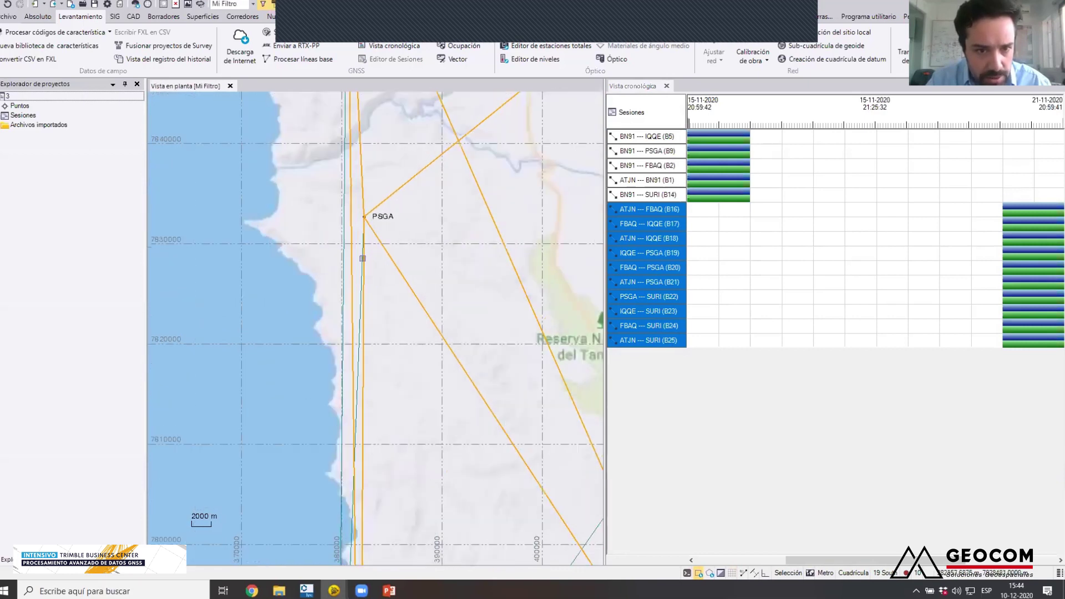
pyautogui.scroll(-4, 363, 258)
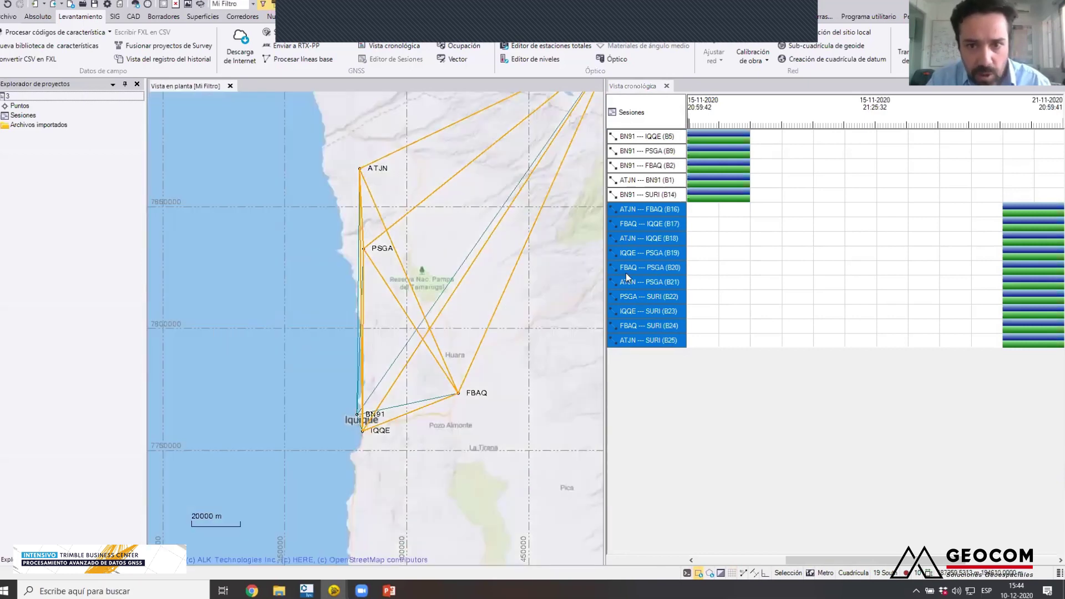
pyautogui.scroll(-1, 471, 223)
pyautogui.moveTo(469, 213); pyautogui.dragTo(367, 272)
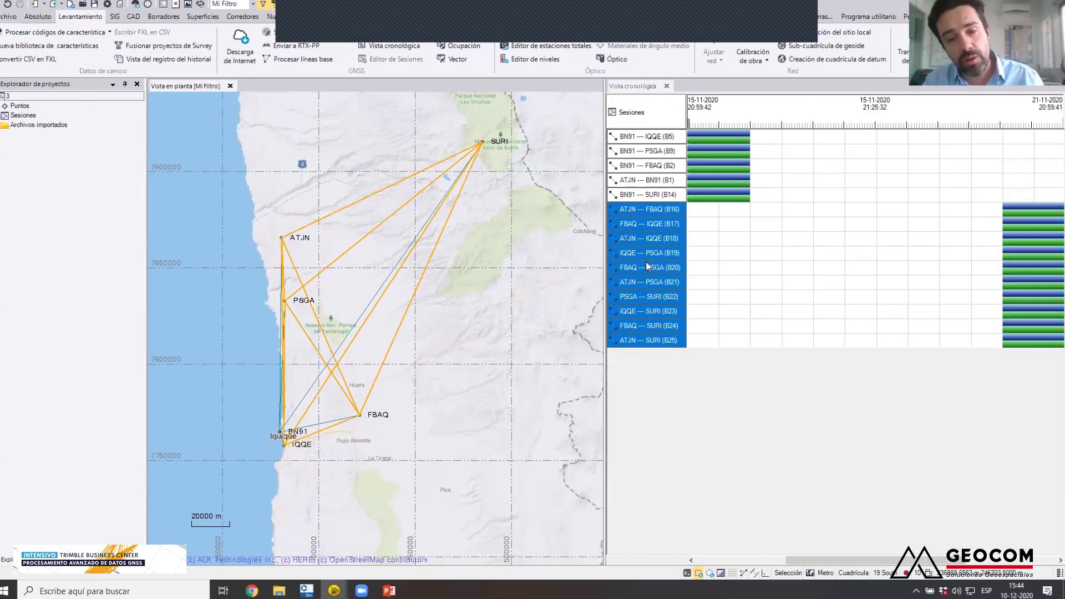
pyautogui.rightClick(666, 243)
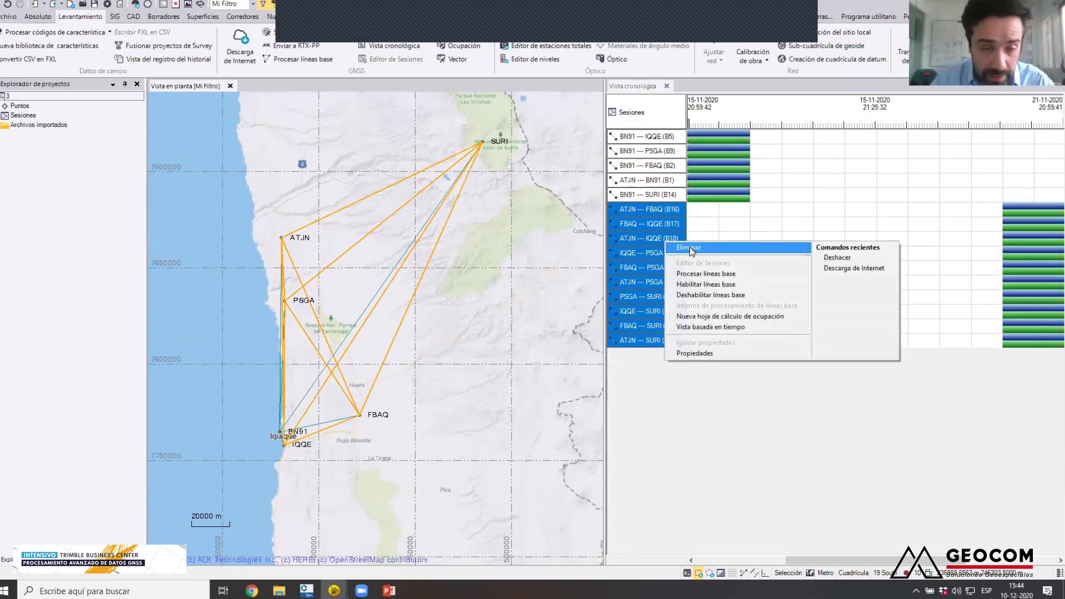
pyautogui.click(690, 248)
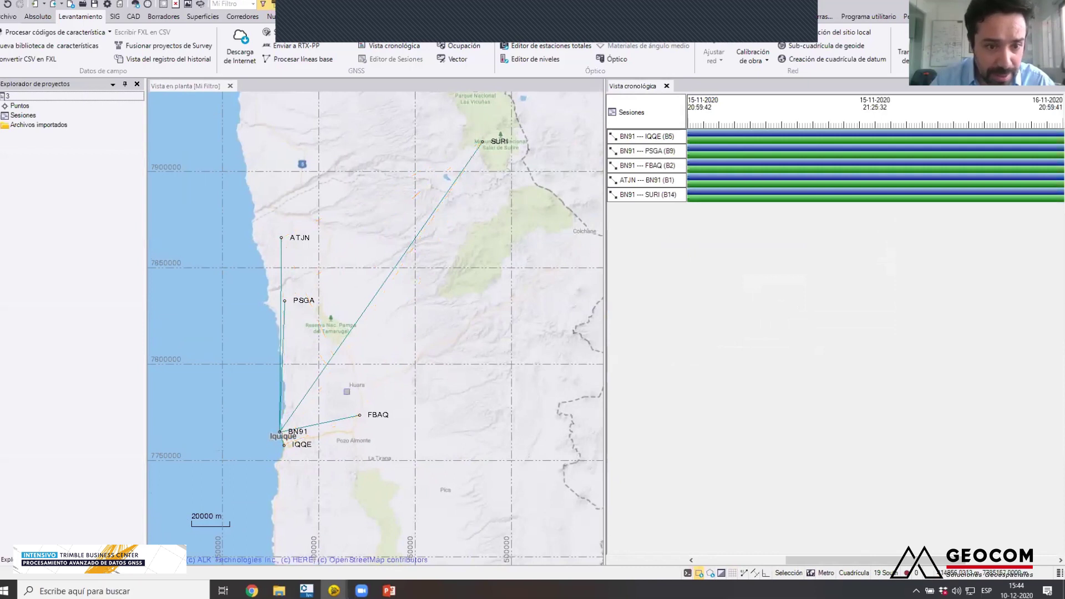
# - Select station BN91 near Iquique with its remaining baselines to examine how they radiate to the other stations, and deselect everything
pyautogui.scroll(5, 281, 436)
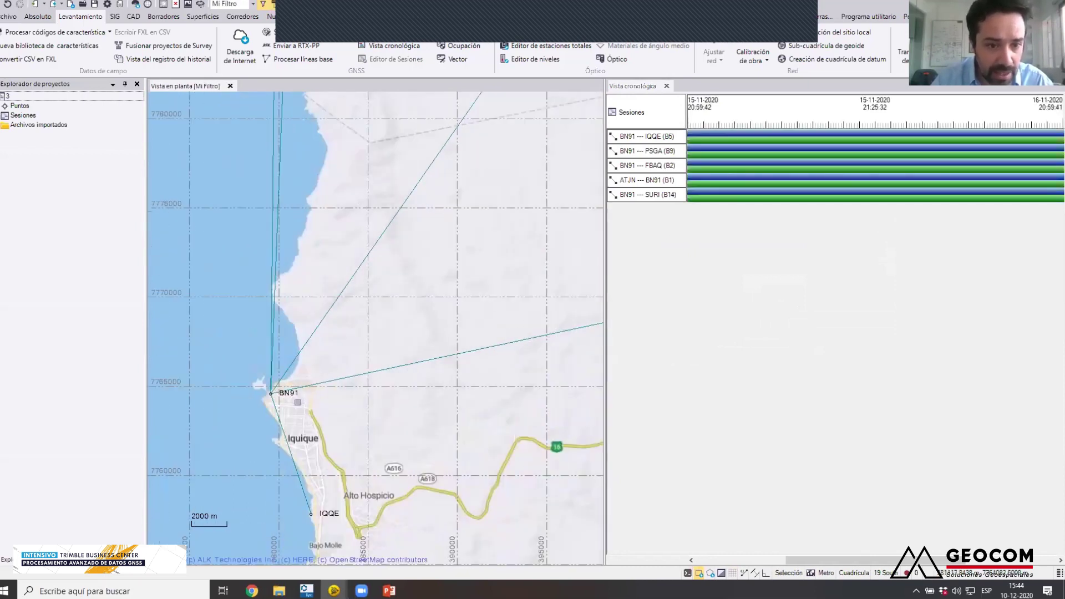
pyautogui.moveTo(230, 365); pyautogui.dragTo(294, 411)
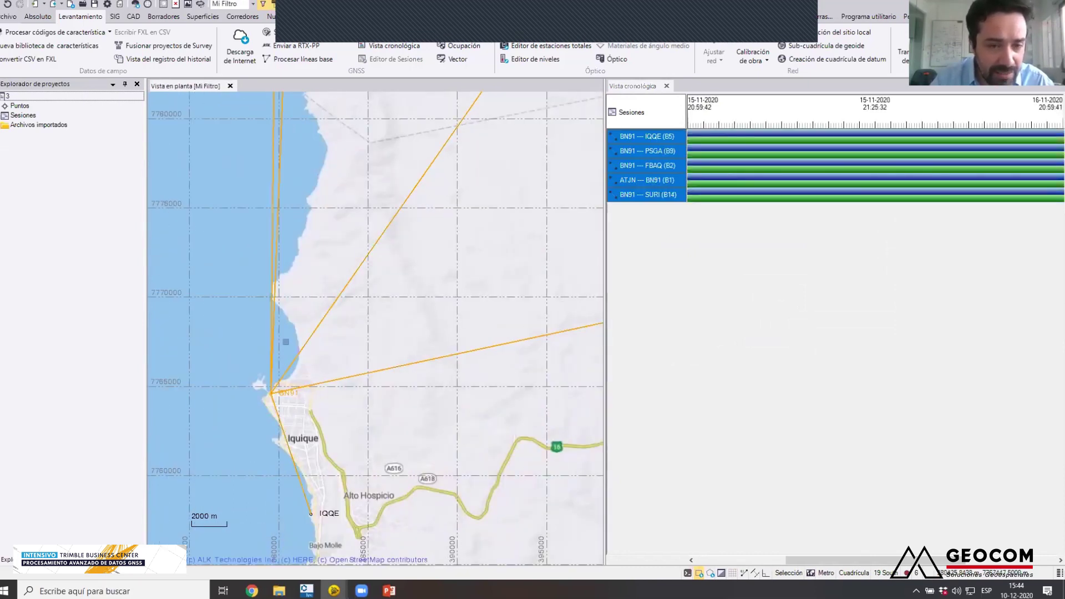
pyautogui.scroll(-5, 285, 350)
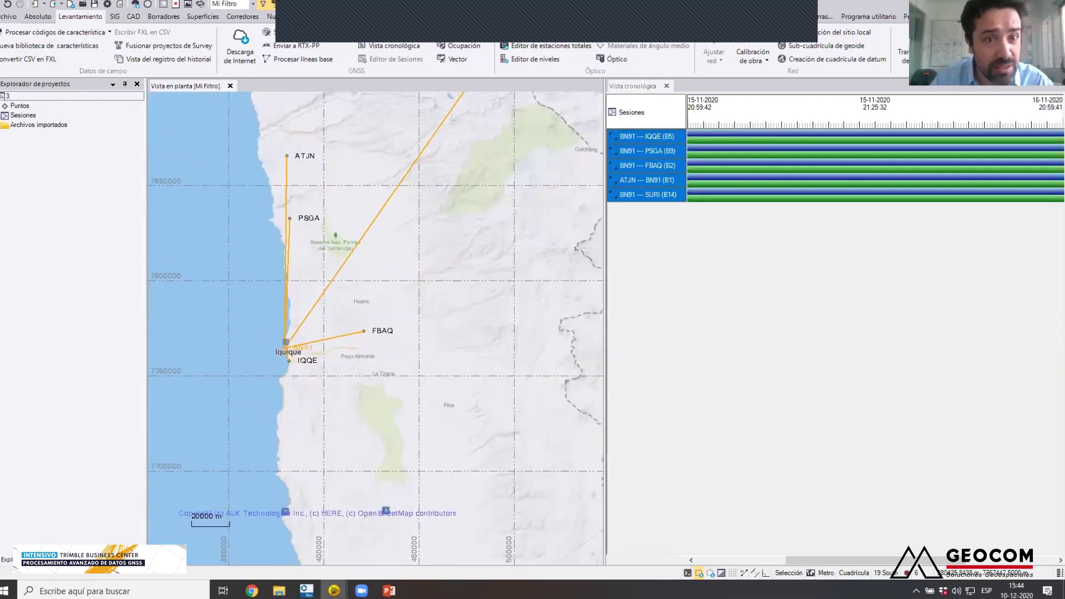
pyautogui.scroll(-1, 348, 247)
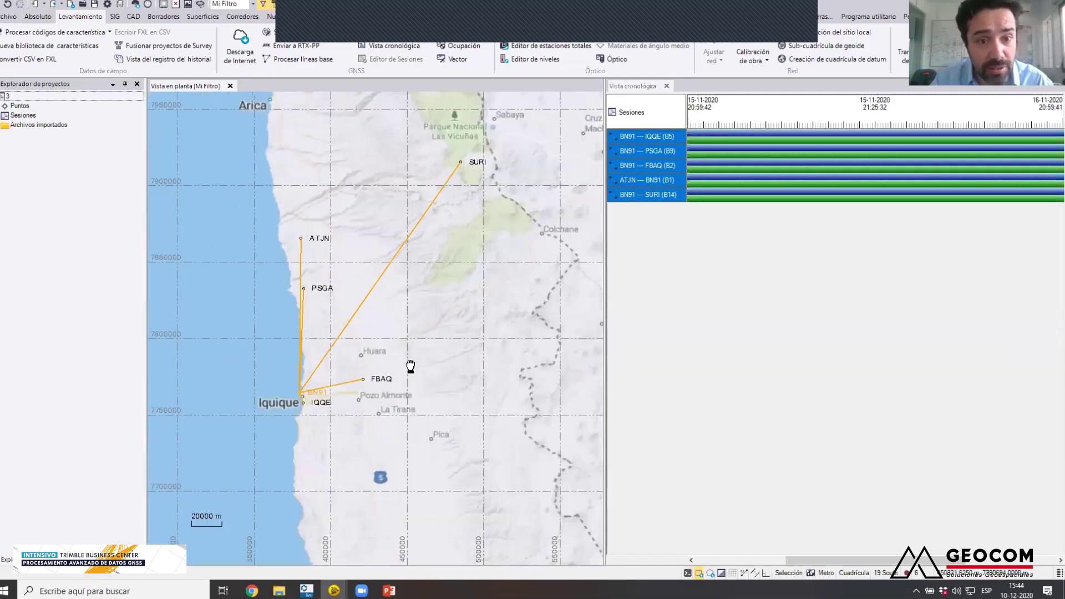
pyautogui.scroll(2, 409, 364)
pyautogui.press('Escape')
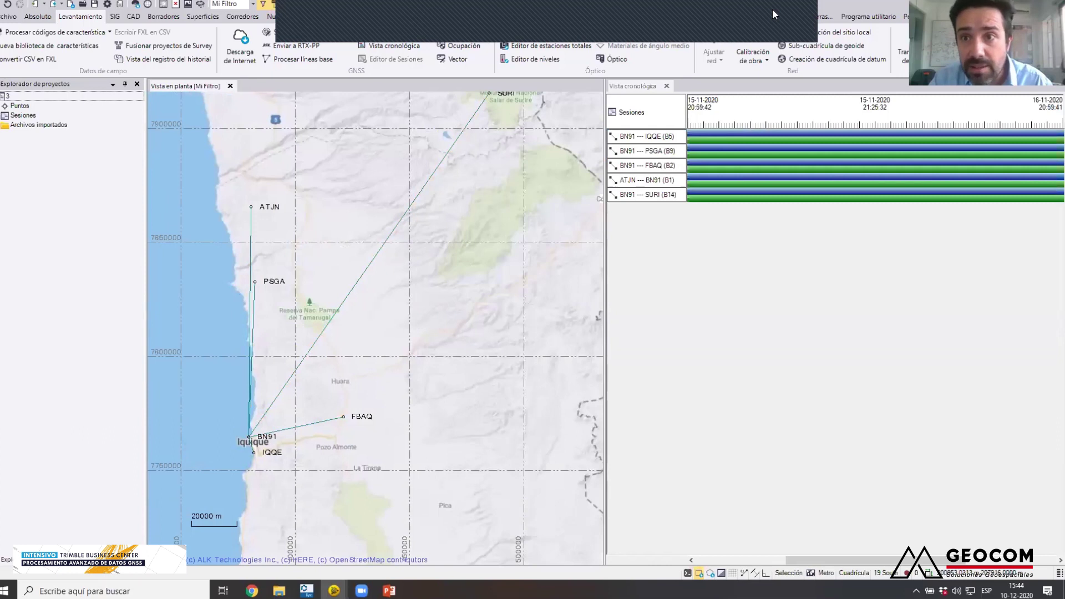
pyautogui.click(815, 38)
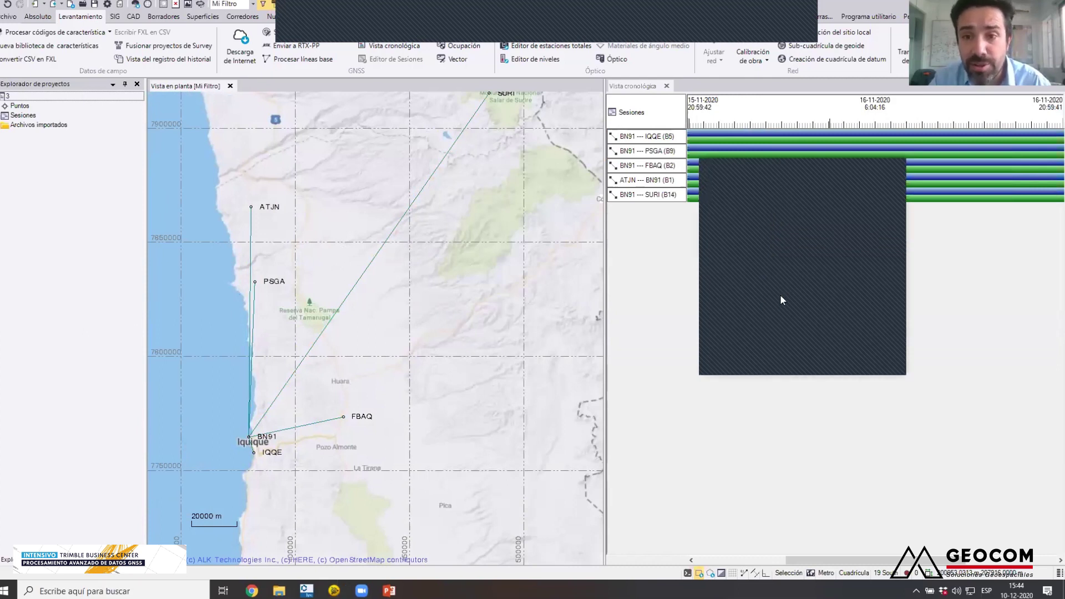
pyautogui.click(886, 173)
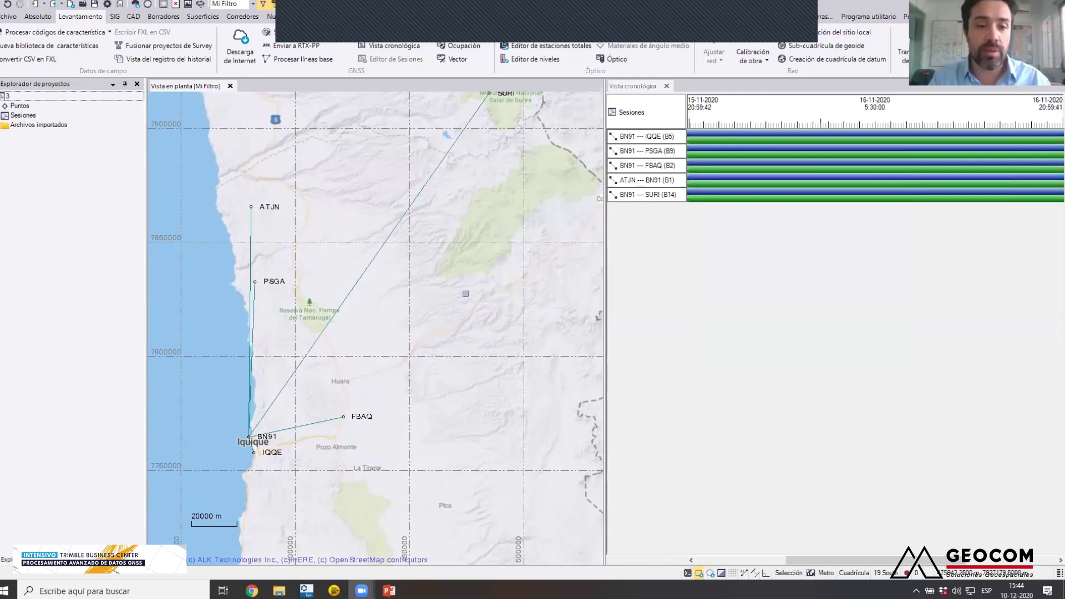
pyautogui.scroll(1, 392, 416)
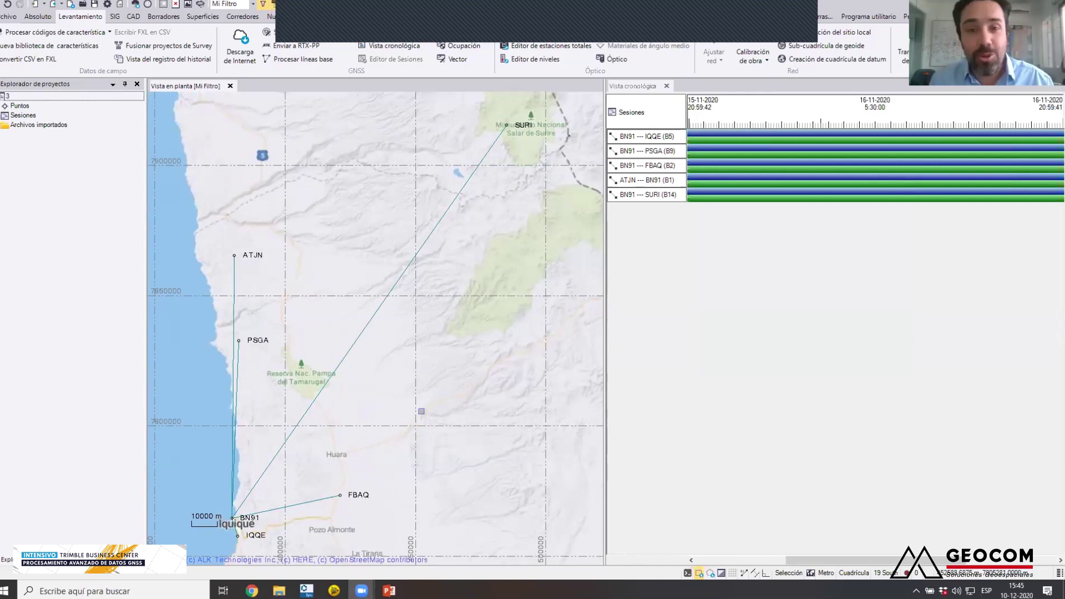
# - Close the time-based session view, leaving the plan view of the BN91 network
pyautogui.click(667, 86)
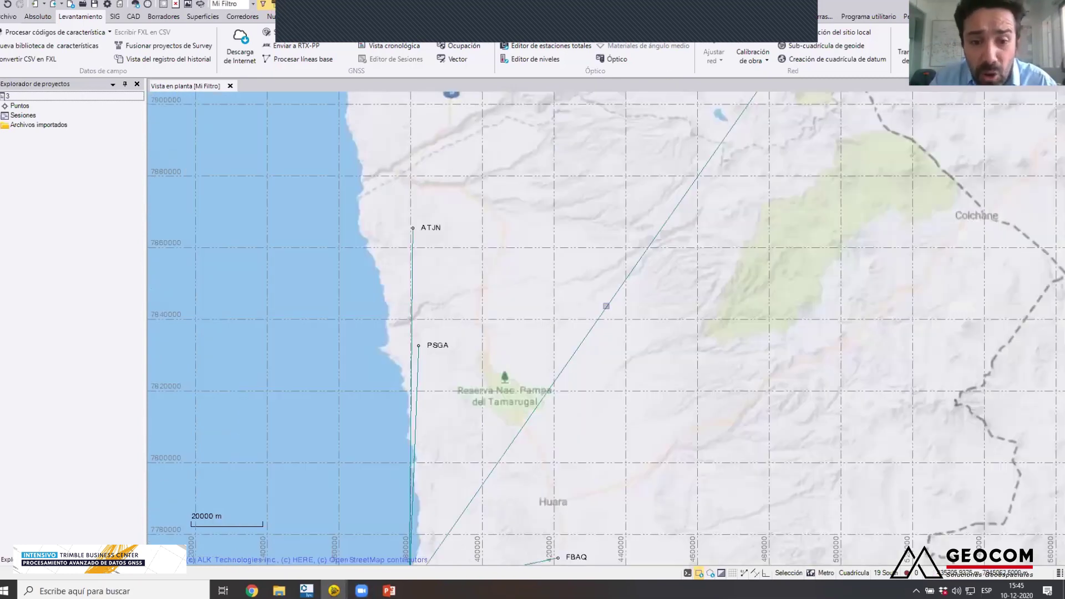
pyautogui.scroll(-2, 626, 334)
pyautogui.scroll(2, 625, 335)
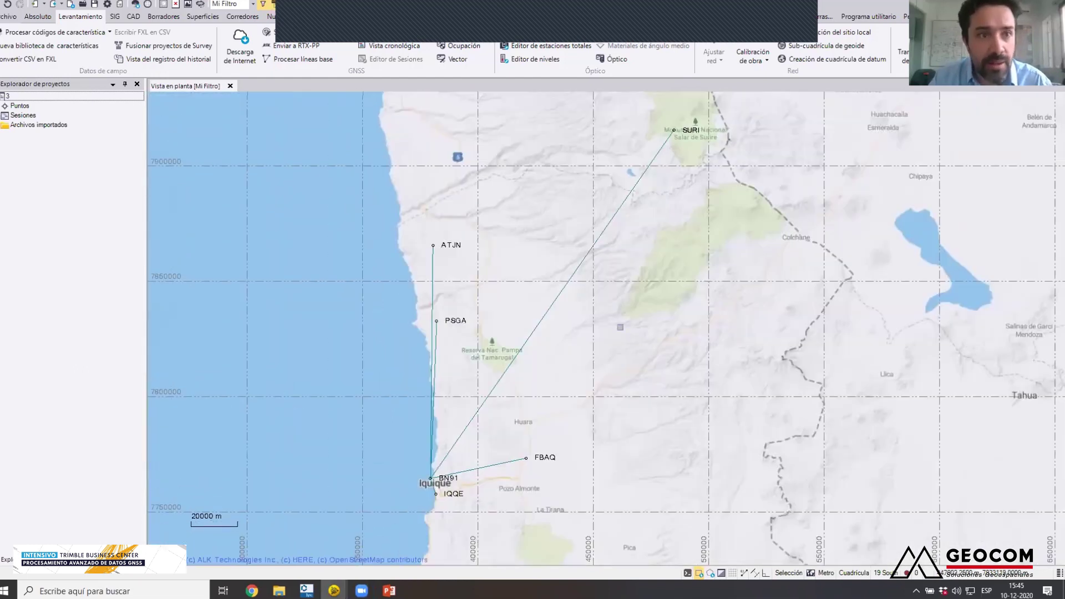
# - Merge the survey project 2.vce from the webinar TBC folder into the open project 3
pyautogui.click(169, 49)
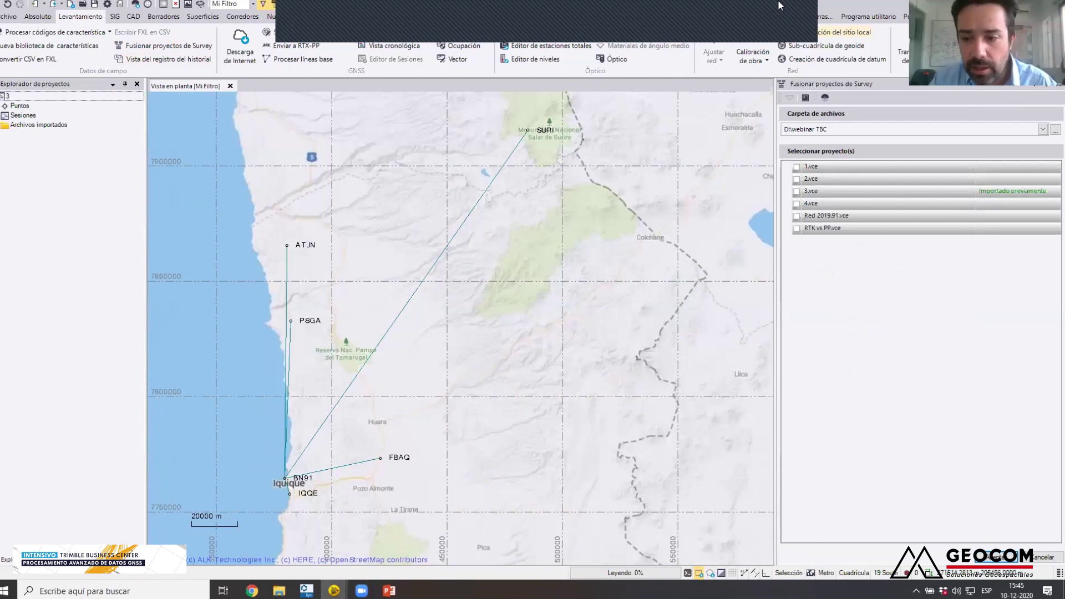
pyautogui.click(797, 179)
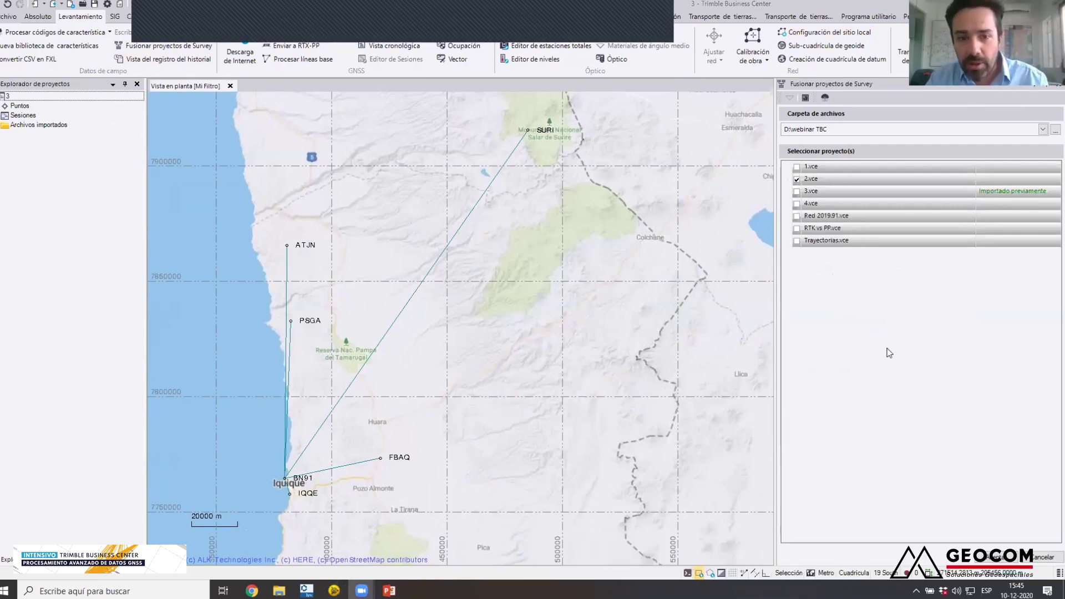
pyautogui.click(996, 558)
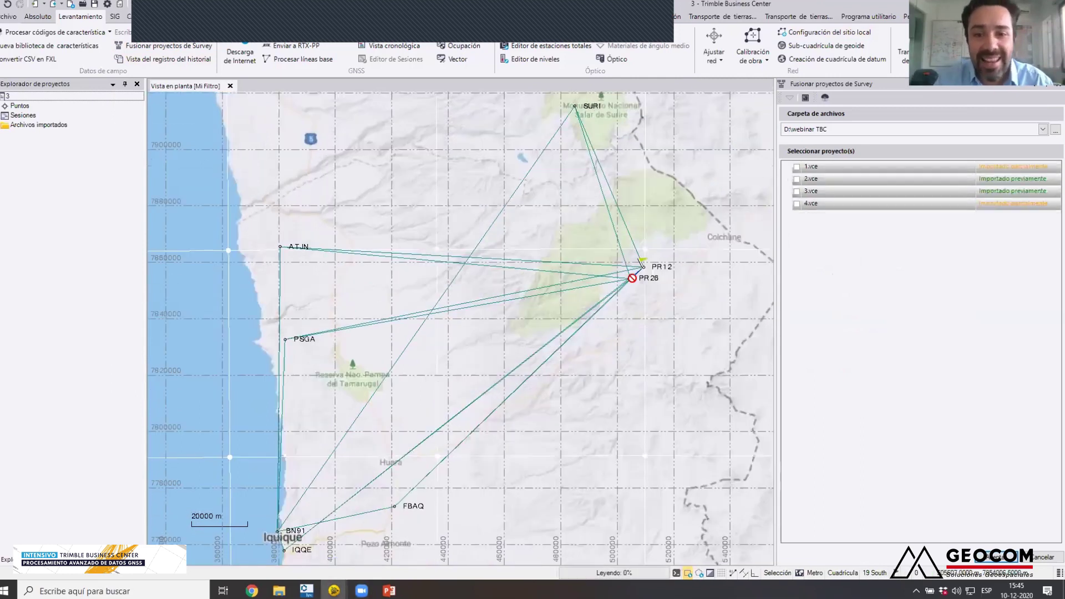
# - Delete the baseline joining PR12 and PR26 from the merged network
pyautogui.scroll(5, 629, 281)
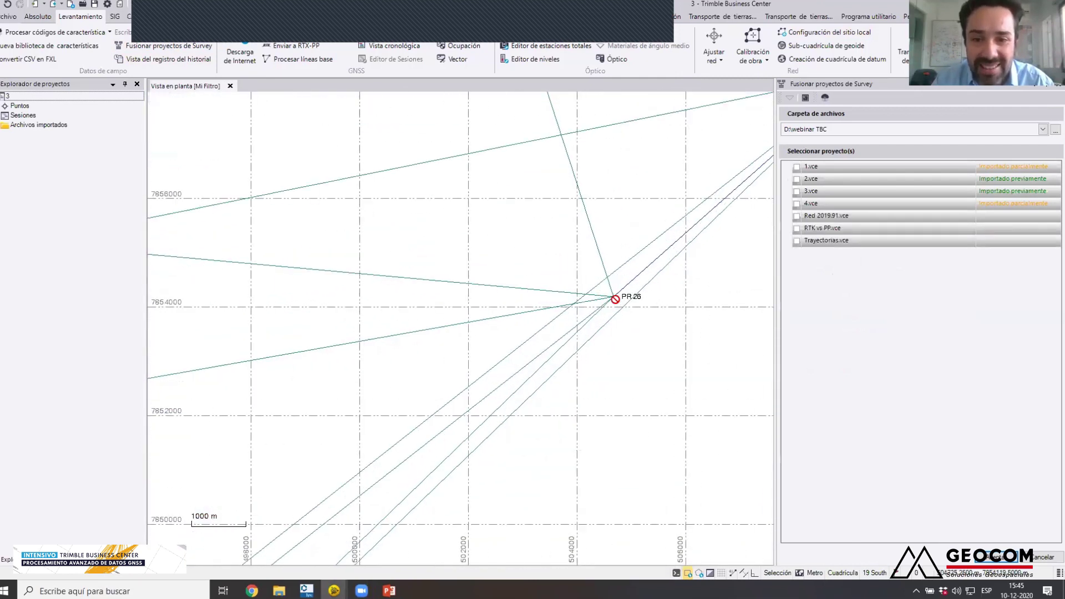
pyautogui.scroll(3, 725, 222)
pyautogui.scroll(-2, 666, 215)
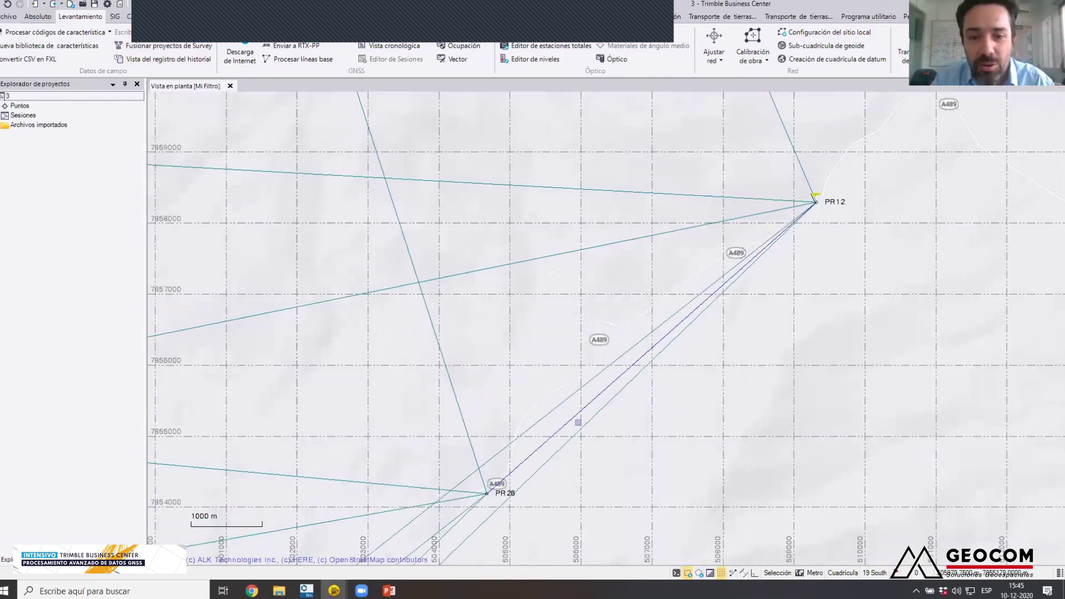
pyautogui.click(562, 415)
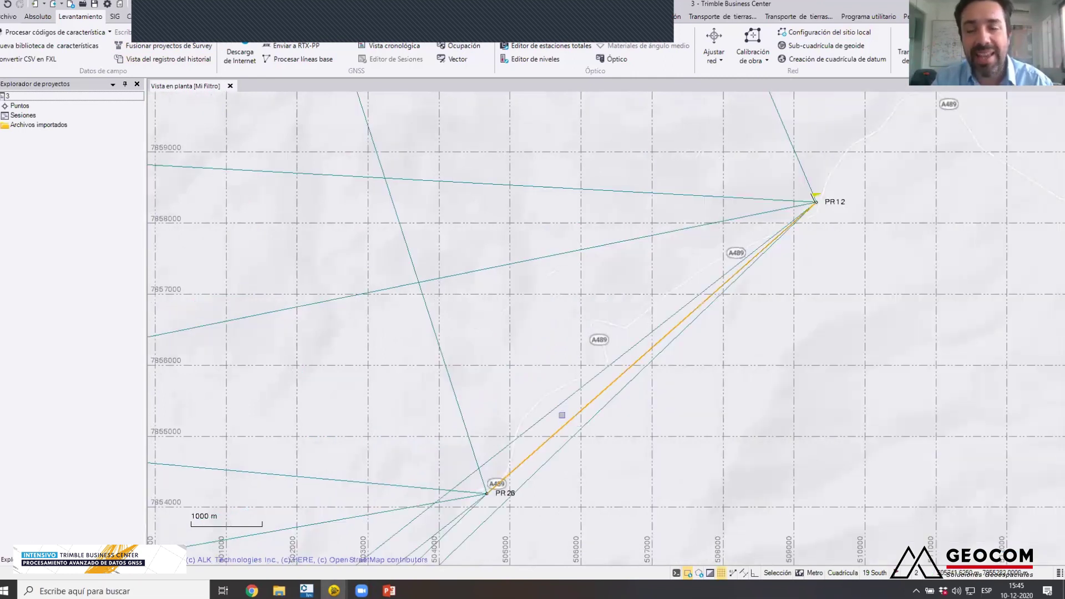
pyautogui.rightClick(566, 425)
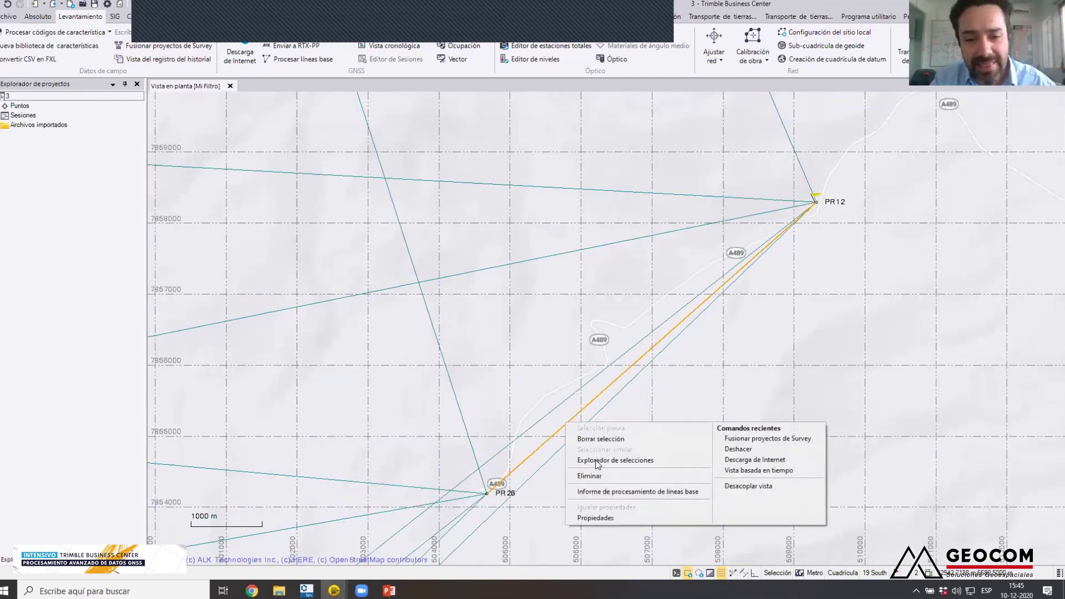
pyautogui.click(613, 476)
pyautogui.scroll(-8, 547, 410)
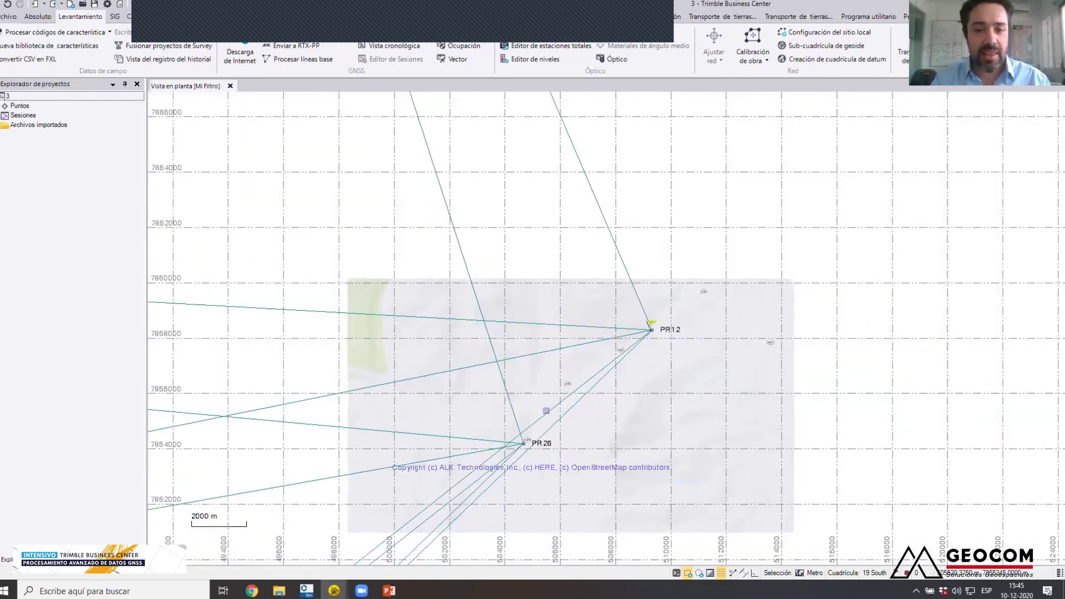
# - Examine which baselines connect to BN91 and to PR12 and PR26 by selecting those stations, and clear the selection
pyautogui.scroll(2, 542, 425)
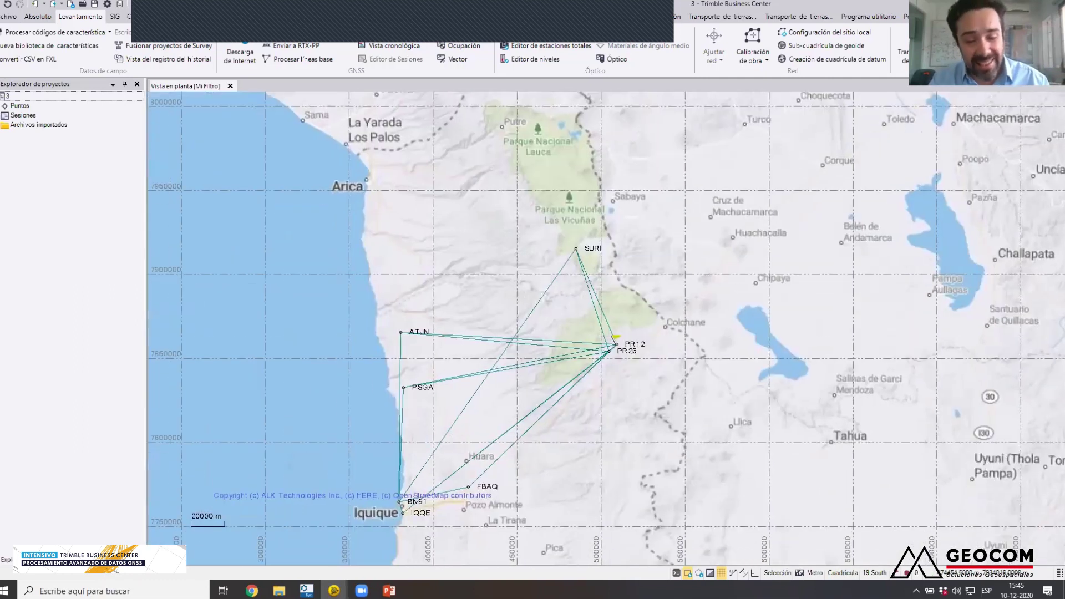
pyautogui.scroll(-1, 548, 417)
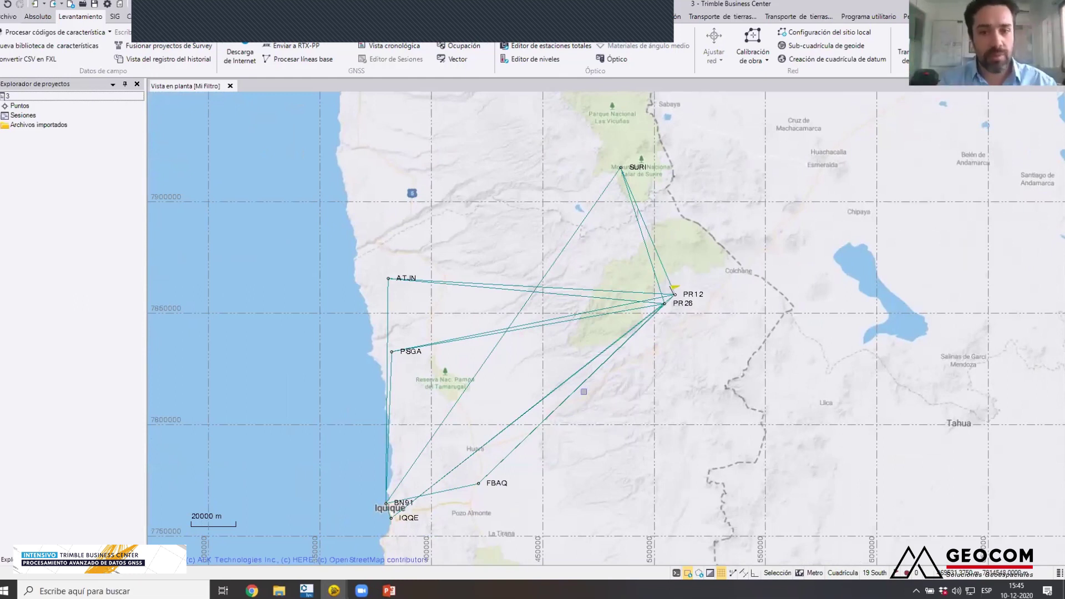
pyautogui.scroll(4, 389, 502)
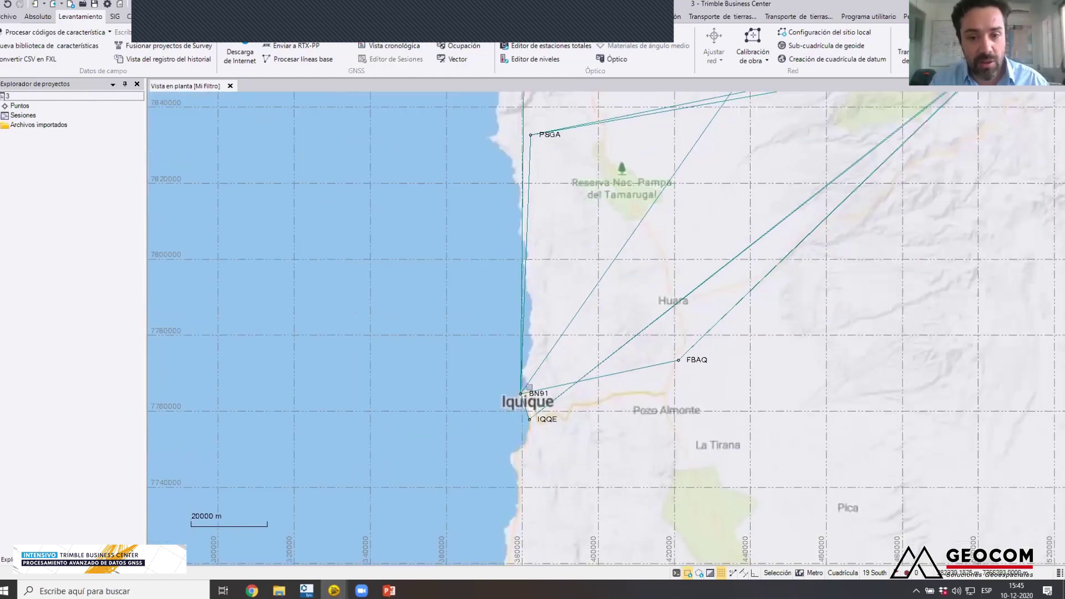
pyautogui.click(511, 383)
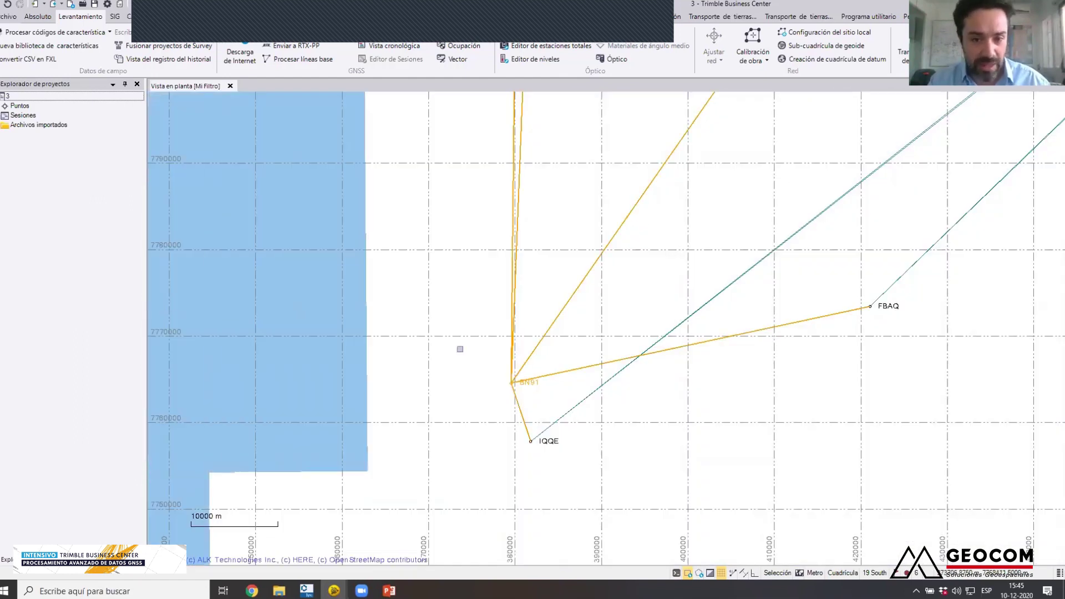
pyautogui.scroll(-4, 628, 303)
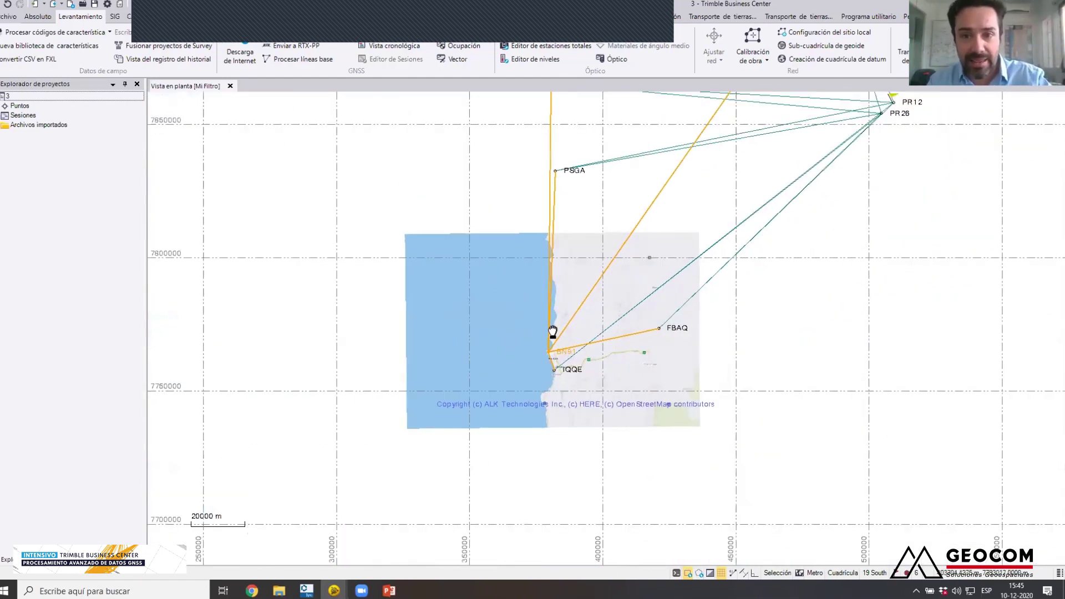
pyautogui.scroll(-1, 577, 317)
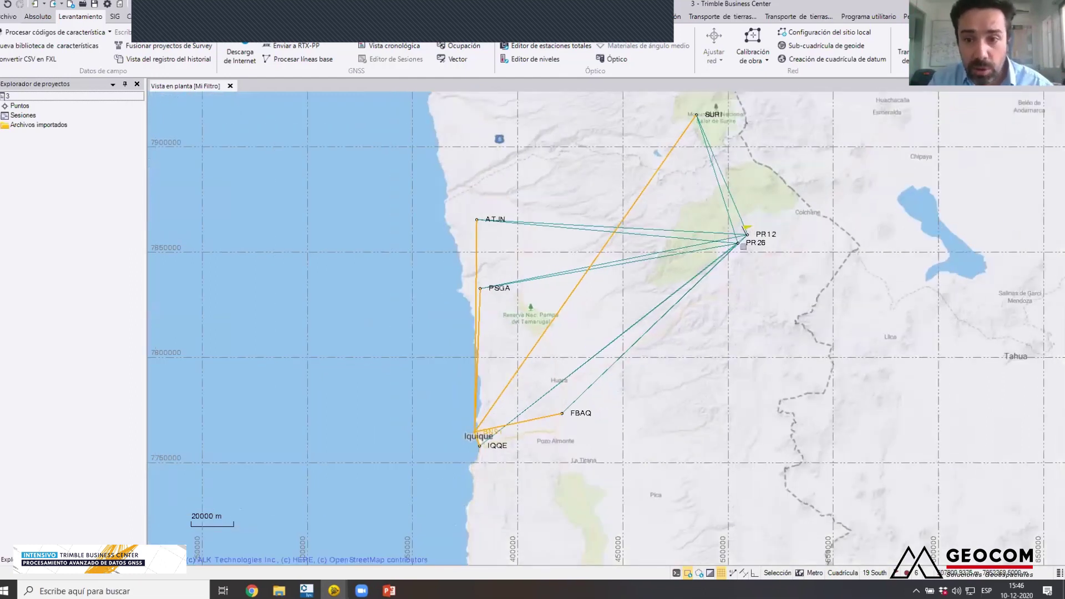
pyautogui.moveTo(767, 256); pyautogui.dragTo(727, 228)
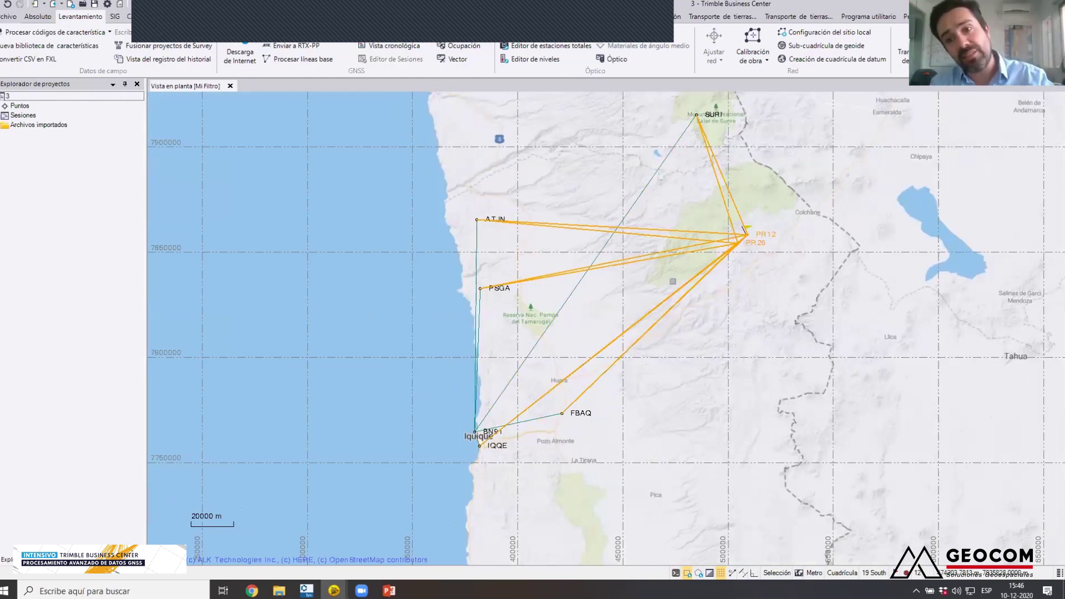
pyautogui.scroll(3, 741, 240)
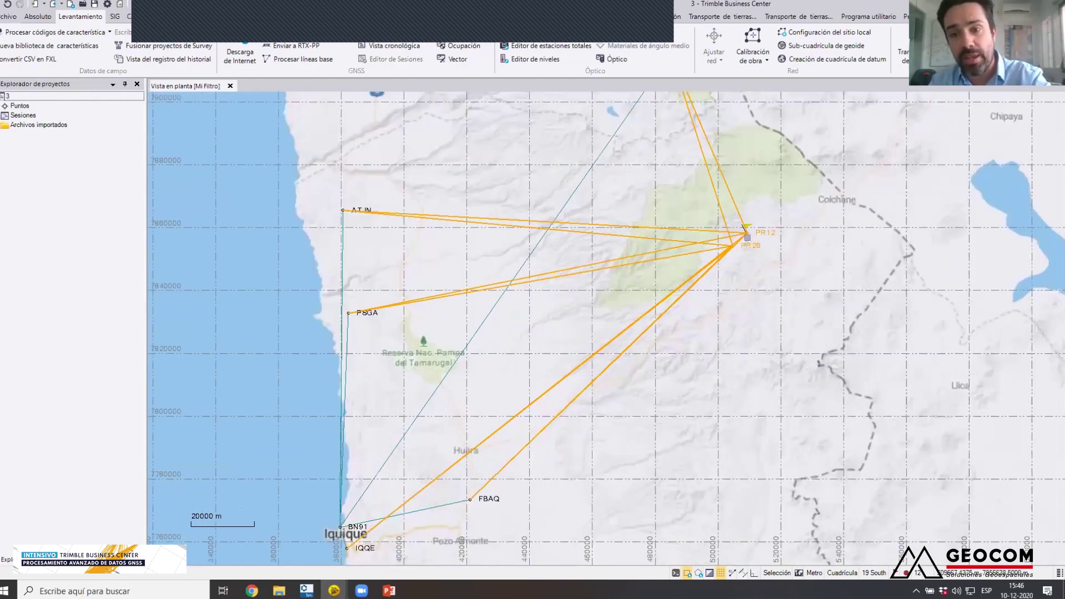
pyautogui.scroll(-1, 743, 227)
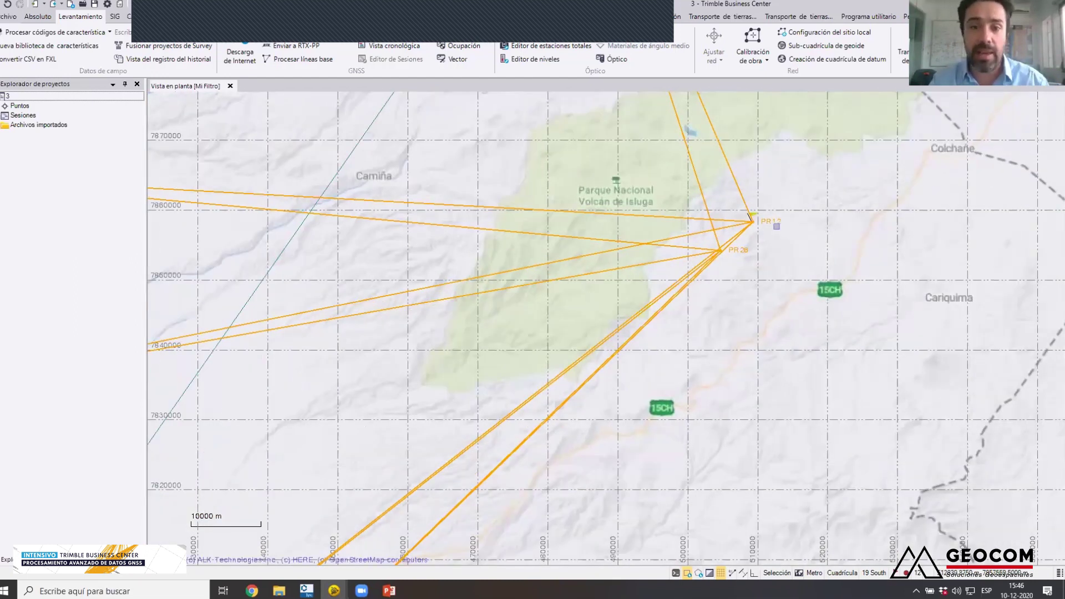
pyautogui.scroll(-2, 716, 324)
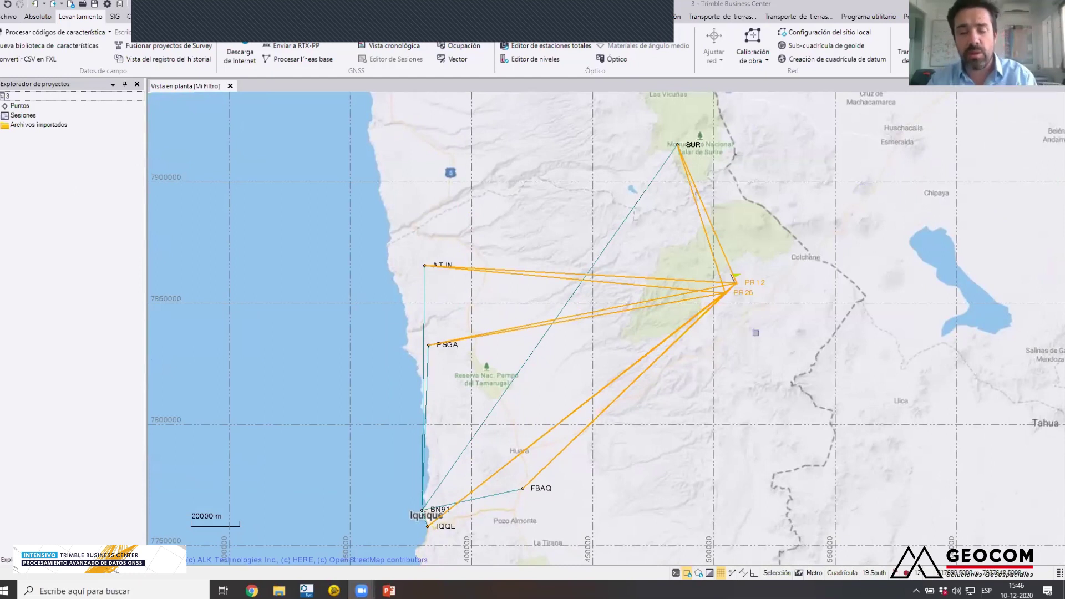
pyautogui.click(710, 359)
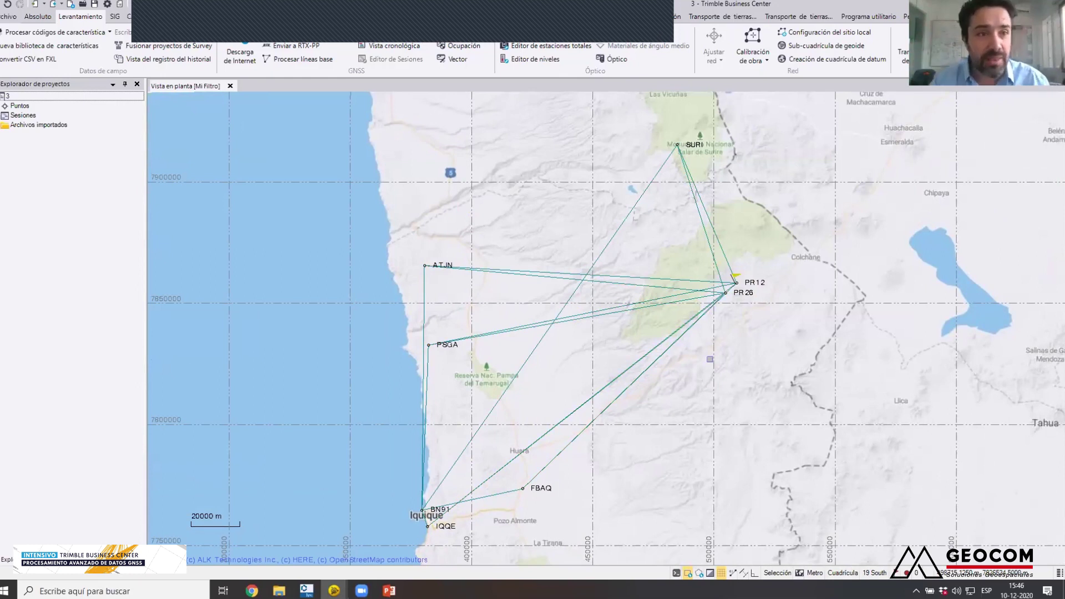
# - List the imported files and select the RINEX observation files from atjn3210.20o to suri3260.20o for review
pyautogui.click(2, 126)
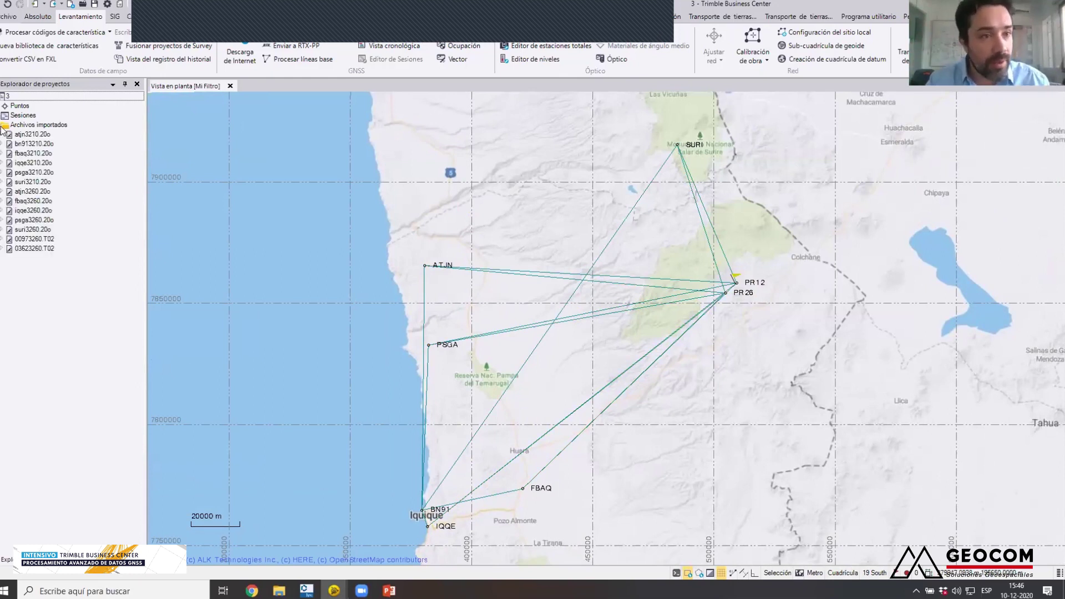
pyautogui.click(43, 136)
pyautogui.keyDown('shift'); pyautogui.click(53, 230); pyautogui.keyUp('shift')
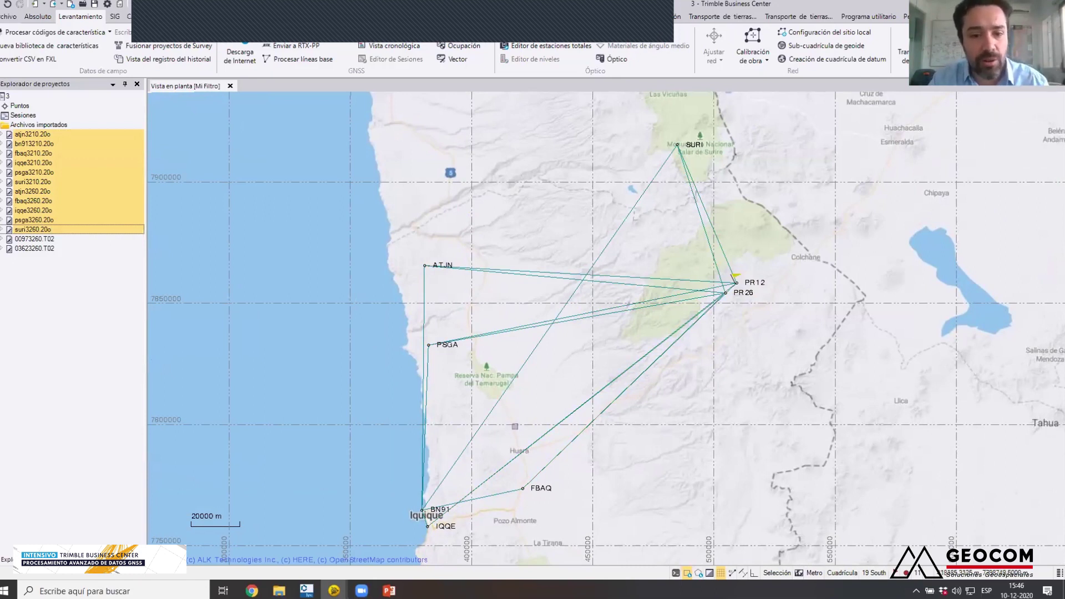
# - Try to process only the BN91–SURI baseline, discard the processing results, and clear the selection
pyautogui.click(481, 429)
pyautogui.click(481, 429)
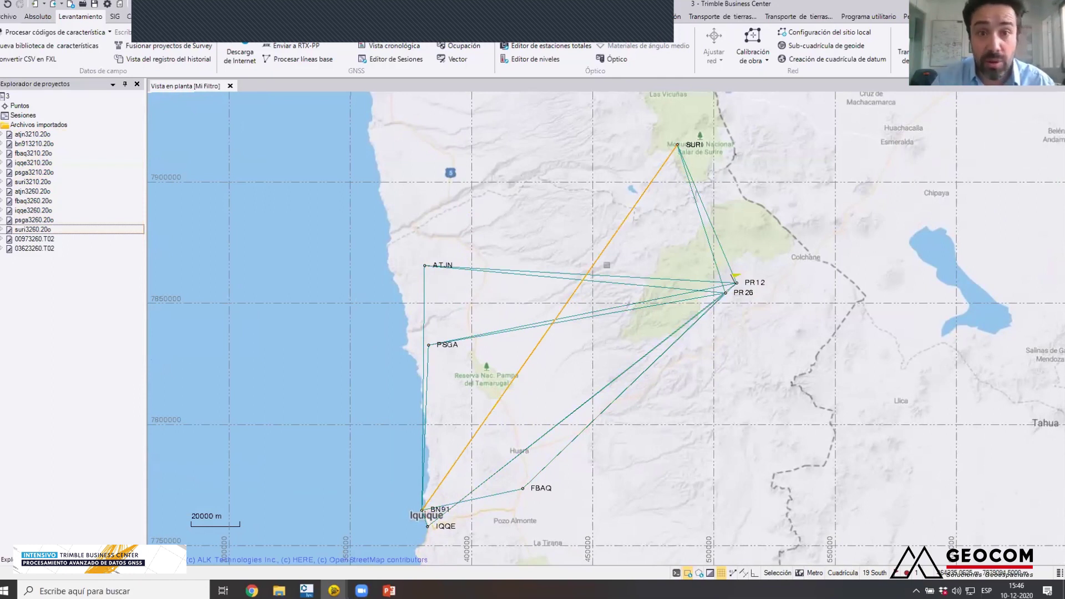
pyautogui.rightClick(534, 346)
pyautogui.click(605, 425)
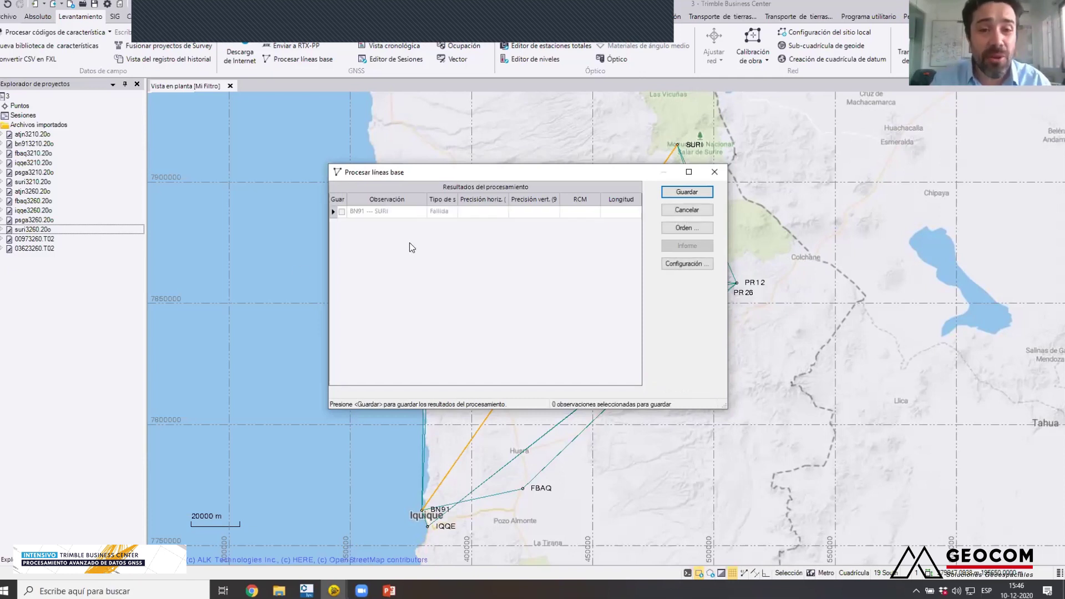
pyautogui.moveTo(436, 211)
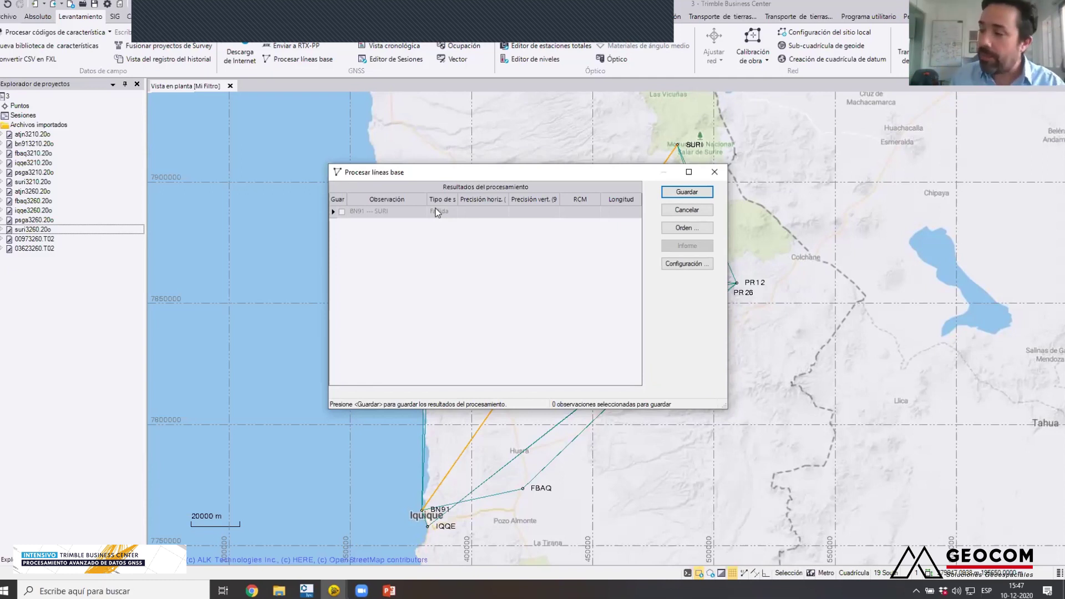
pyautogui.click(687, 209)
pyautogui.click(566, 314)
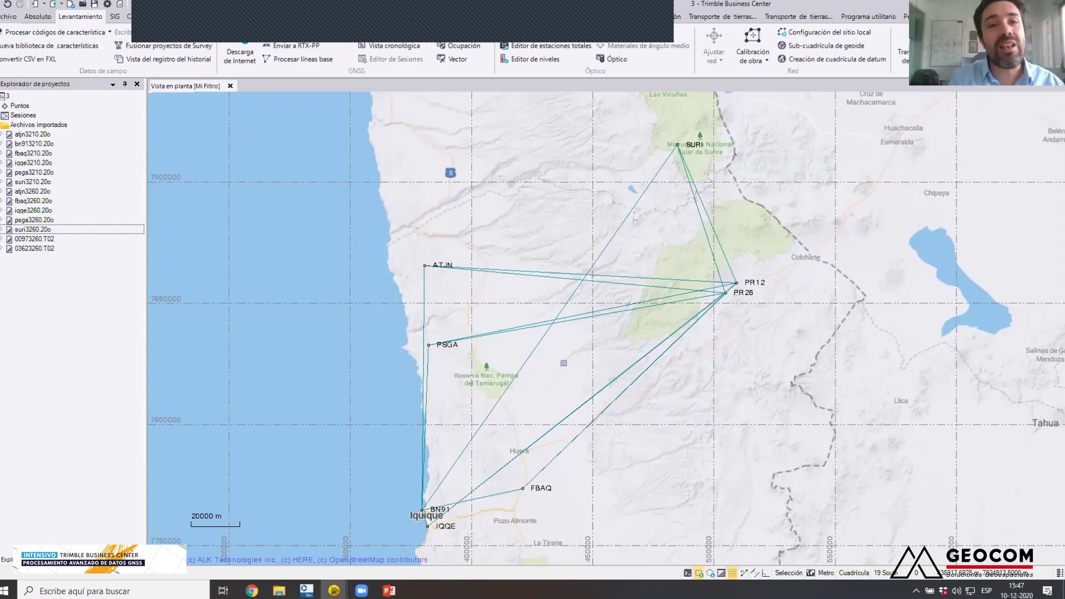
# - Open the Internet download service and review the precise orbit products, including MGEX Final Orbits (multi-GNSS) and IGS Rapid Orbits
pyautogui.click(239, 51)
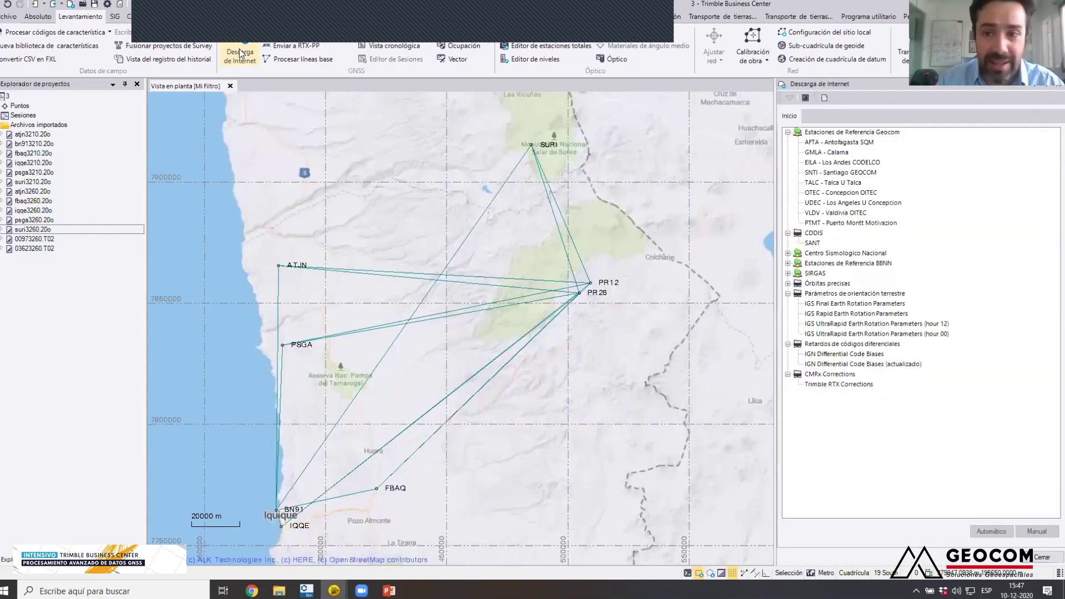
pyautogui.click(788, 286)
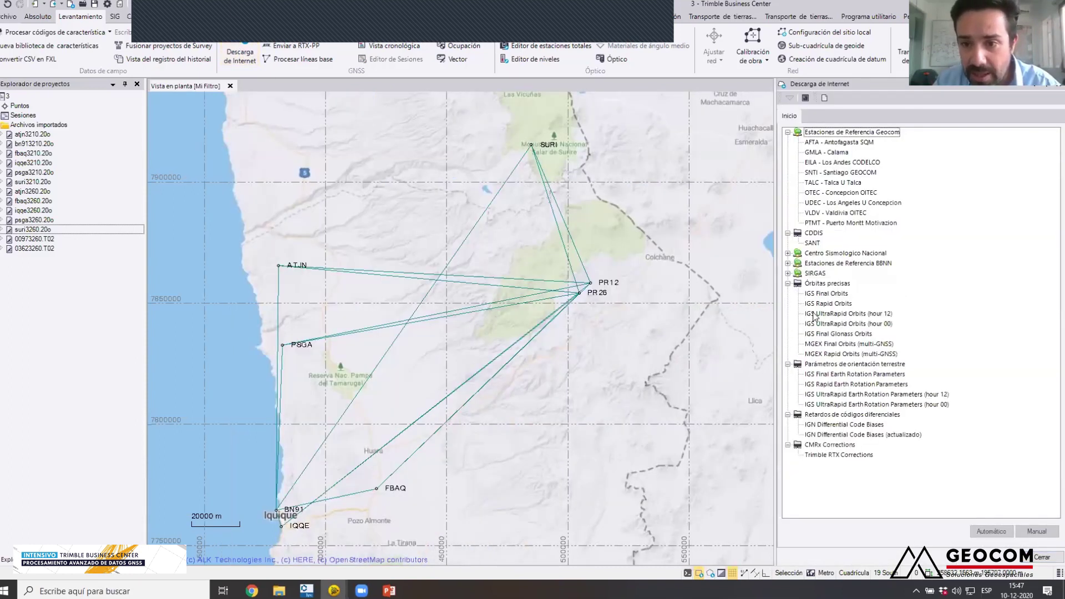
pyautogui.click(843, 346)
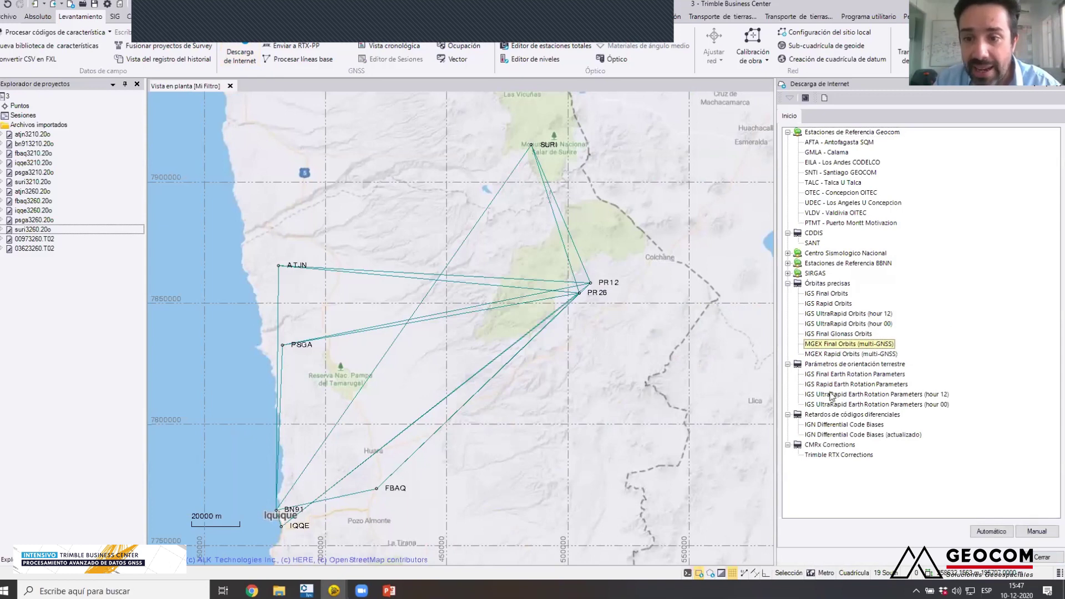
pyautogui.click(844, 354)
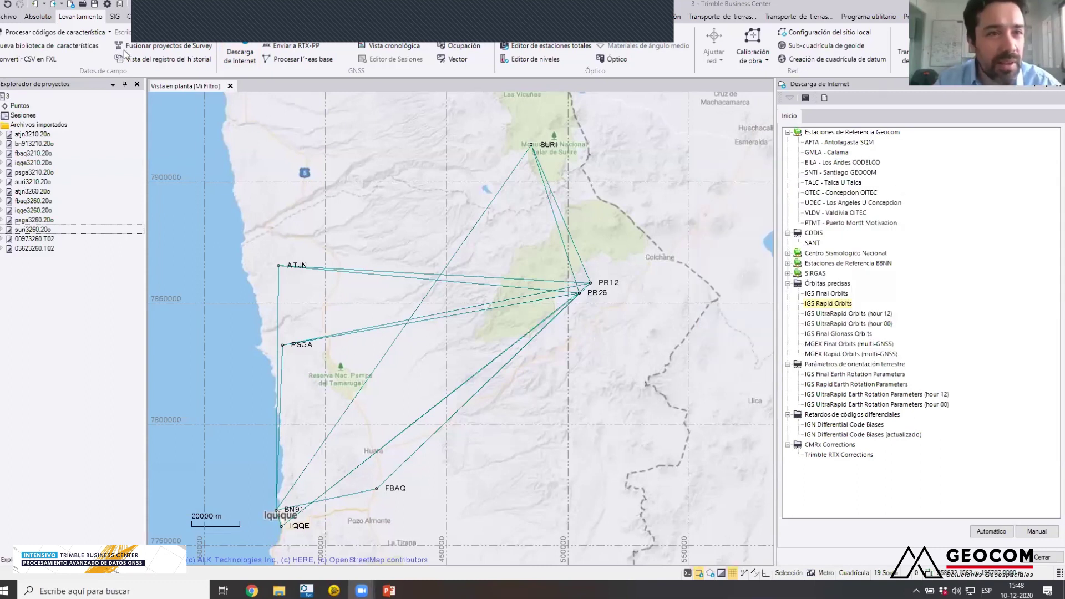
# - Measure the distance between PR12 and BN91 and close the measuring command
pyautogui.click(49, 17)
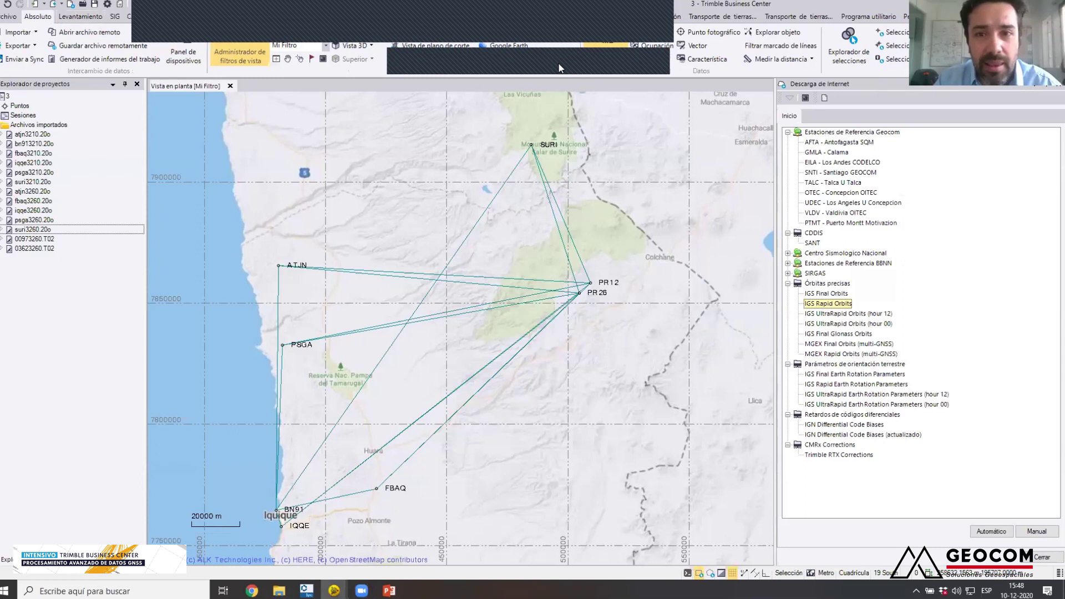
pyautogui.click(765, 62)
pyautogui.click(591, 283)
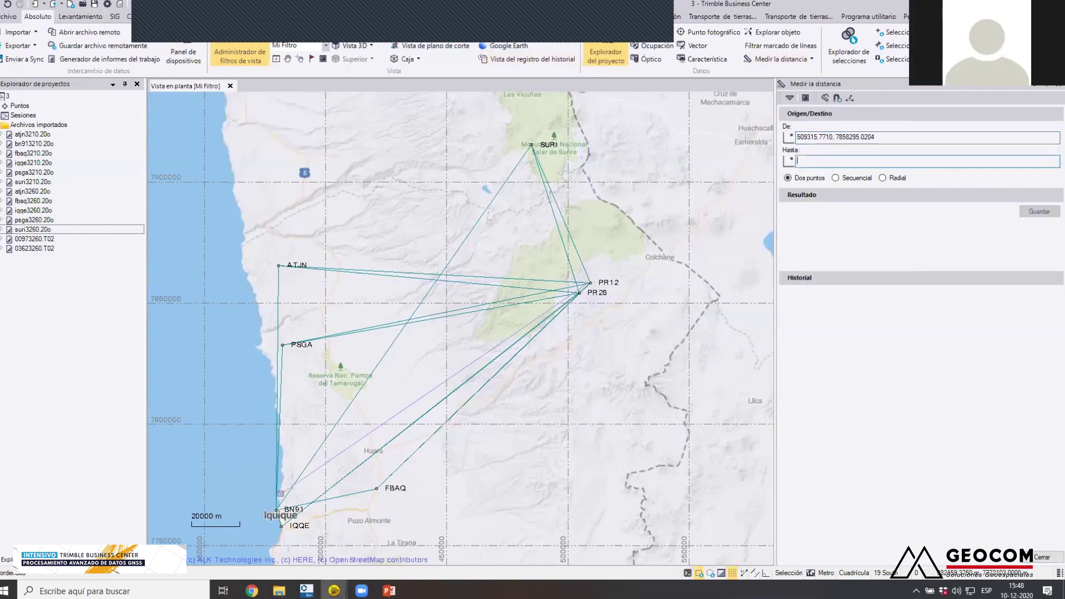
pyautogui.click(276, 510)
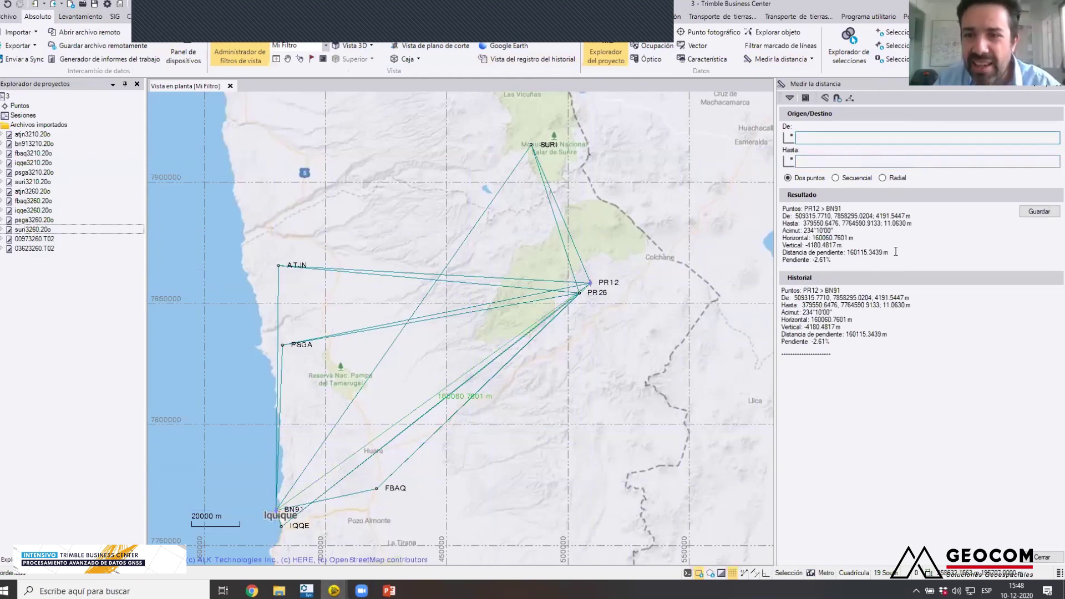
pyautogui.click(1050, 89)
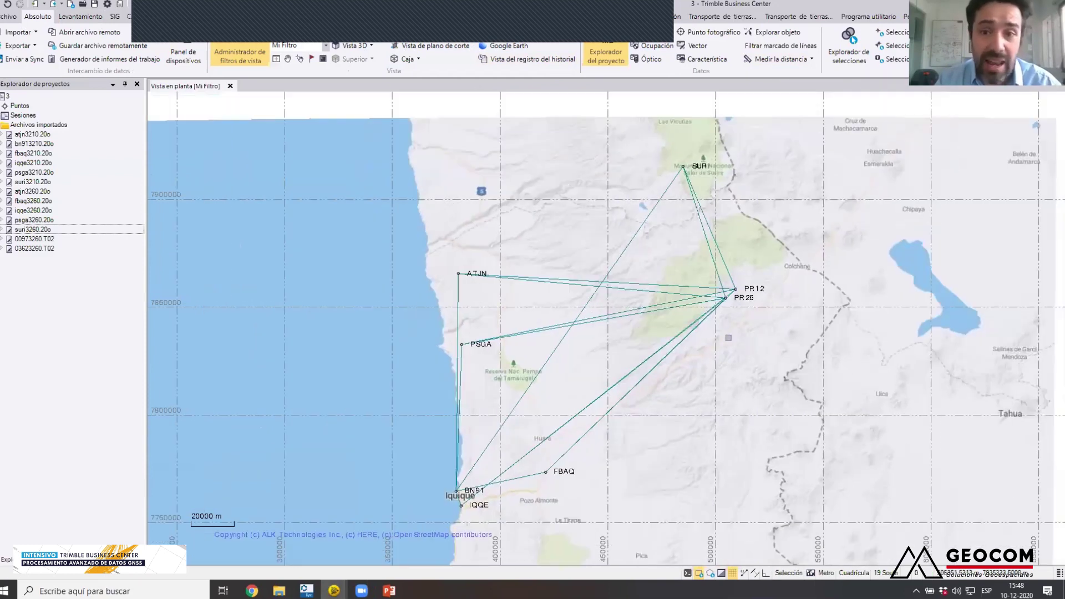
# - Open the Internet download service and select MGEX Final Orbits (multi-GNSS) among the precise orbit products
pyautogui.scroll(1, 707, 326)
pyautogui.moveTo(561, 340); pyautogui.dragTo(375, 339)
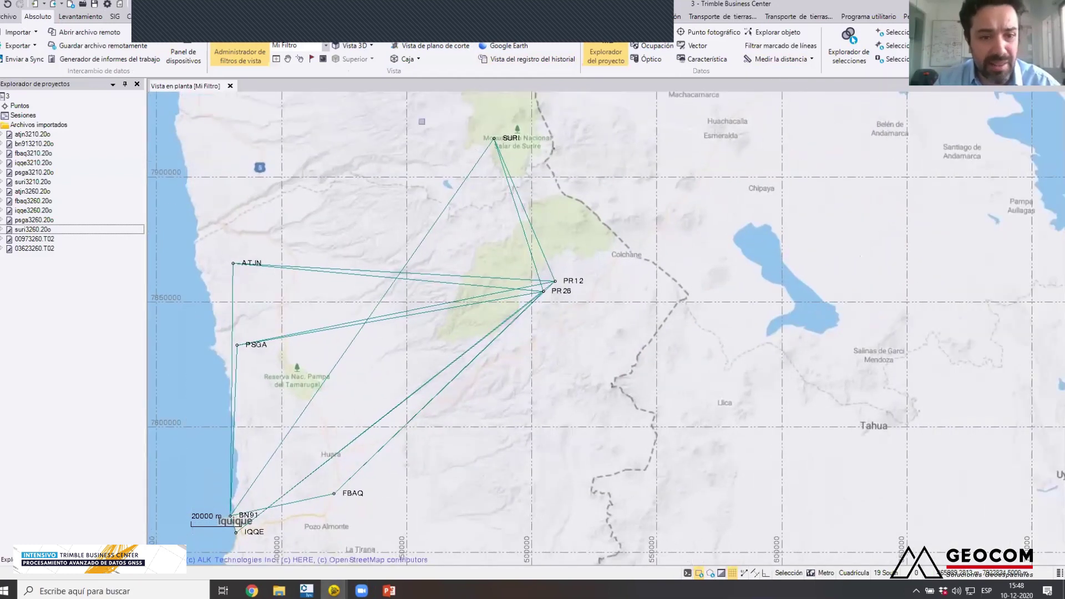
pyautogui.click(81, 17)
pyautogui.click(241, 56)
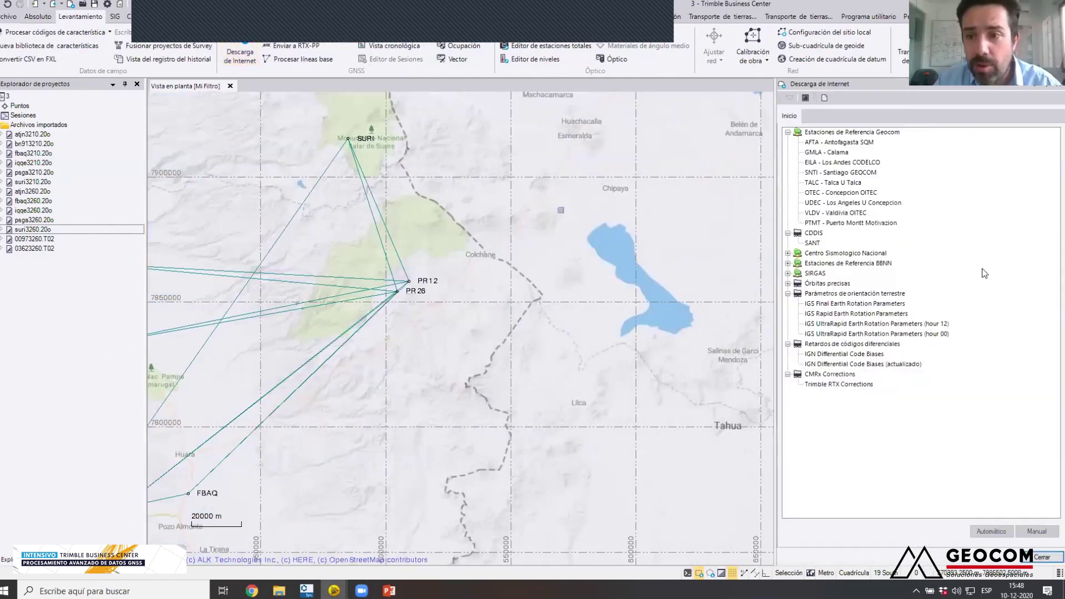
pyautogui.click(788, 284)
pyautogui.click(835, 345)
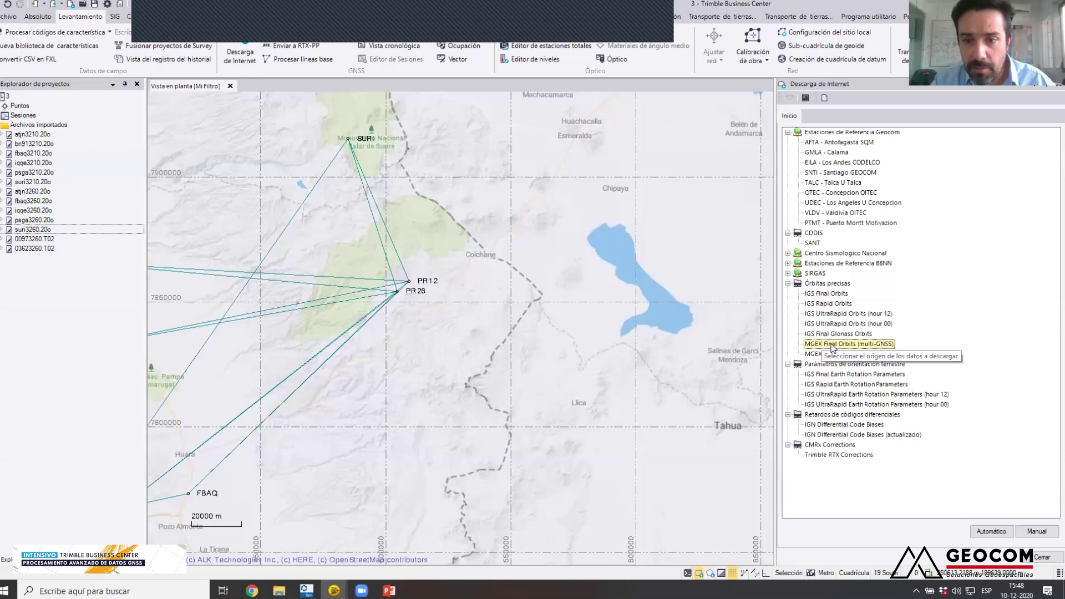
pyautogui.scroll(-2, 626, 331)
pyautogui.scroll(2, 576, 341)
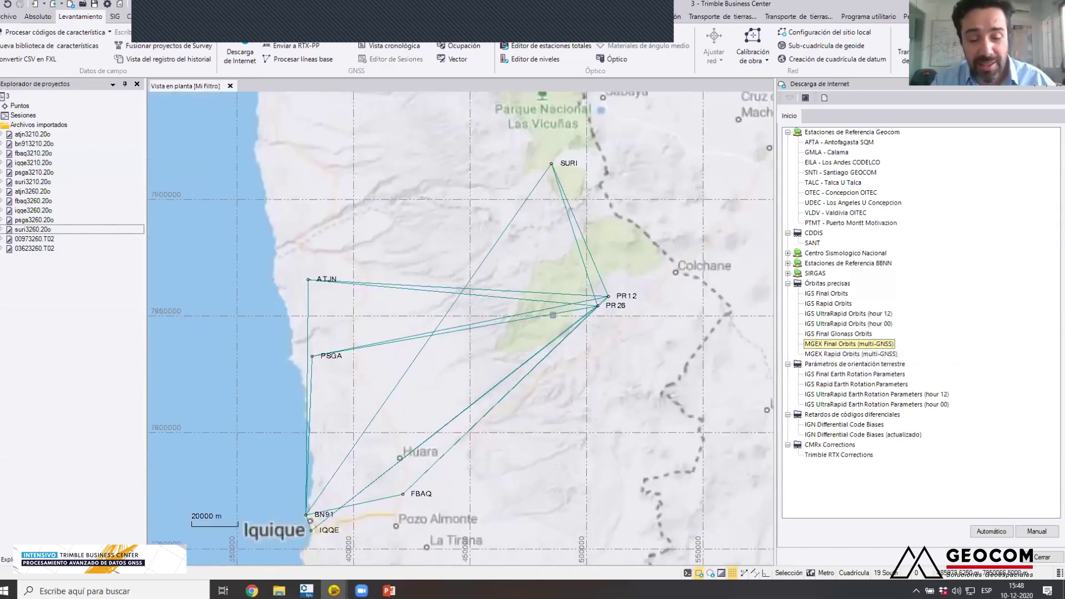
pyautogui.scroll(2, 576, 341)
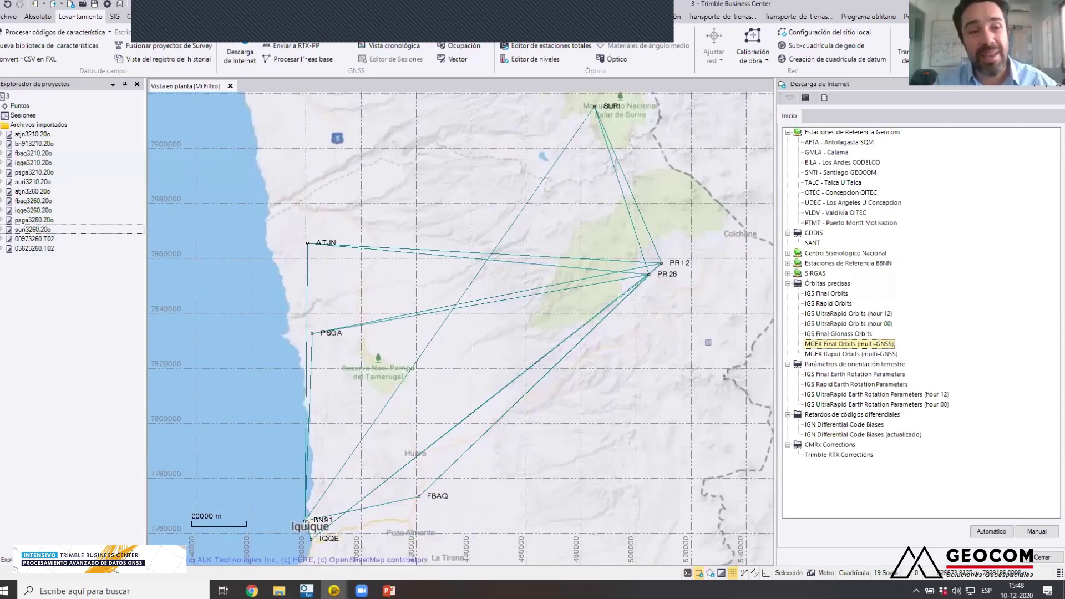
# - Download the MGEX Final Orbits (multi-GNSS) for the project's time period and import all the downloaded SP3 files
pyautogui.doubleClick(816, 347)
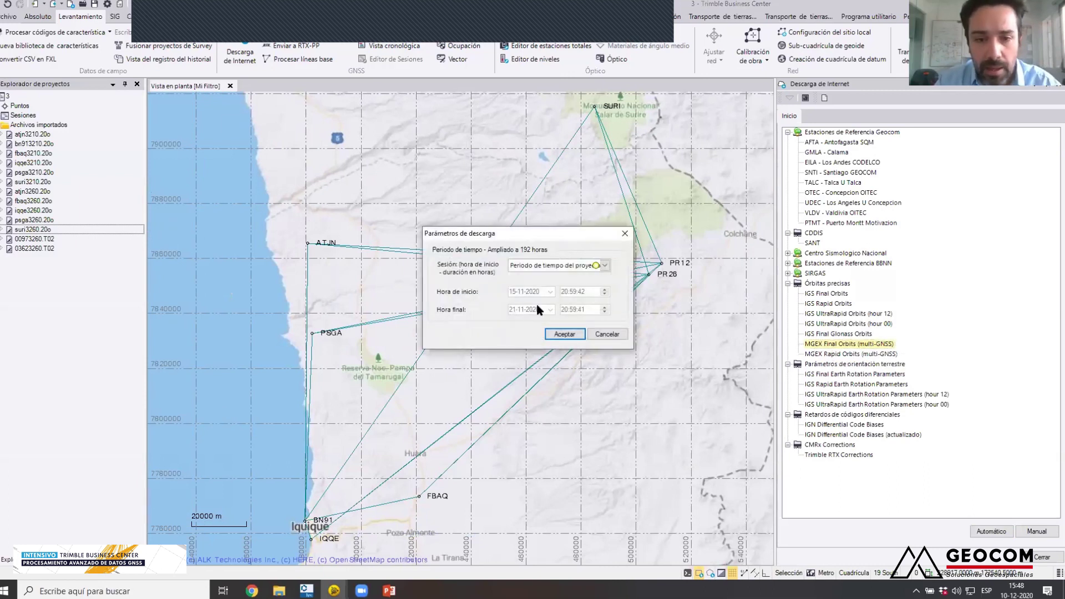
pyautogui.click(564, 334)
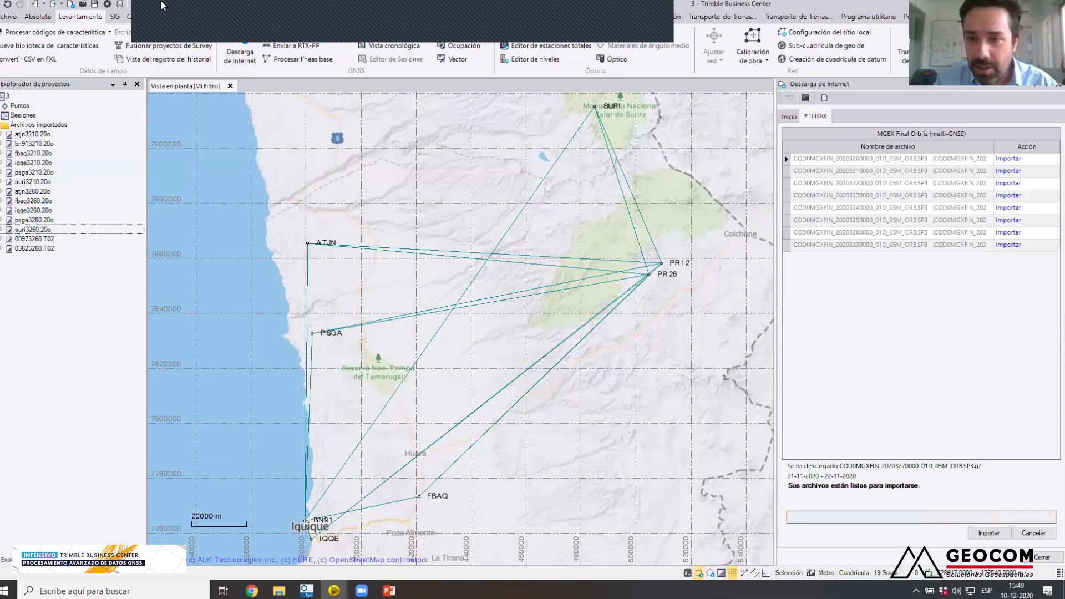
pyautogui.click(990, 534)
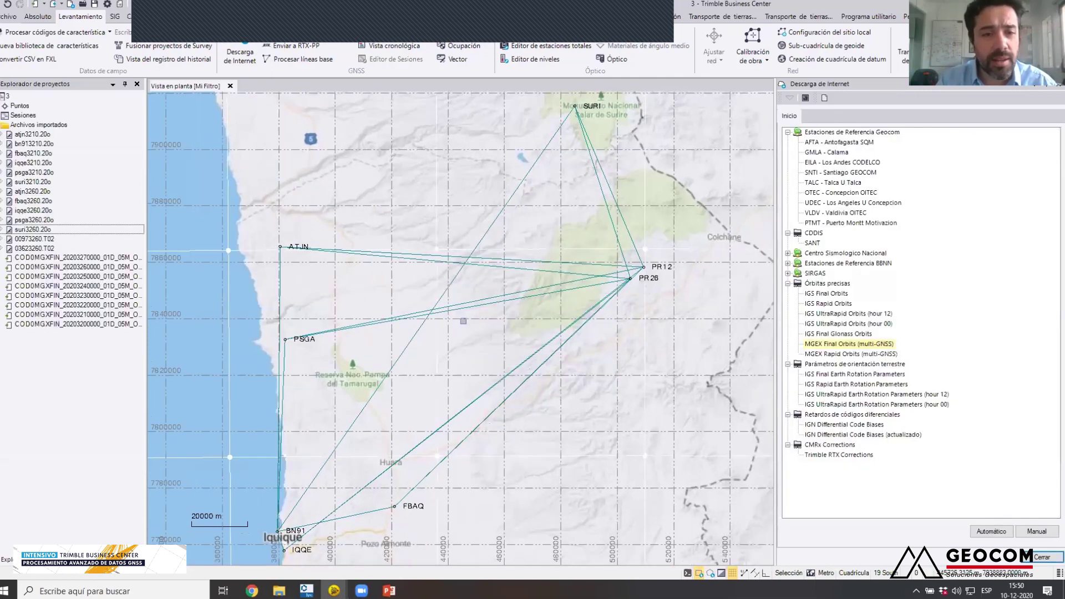
pyautogui.click(1051, 88)
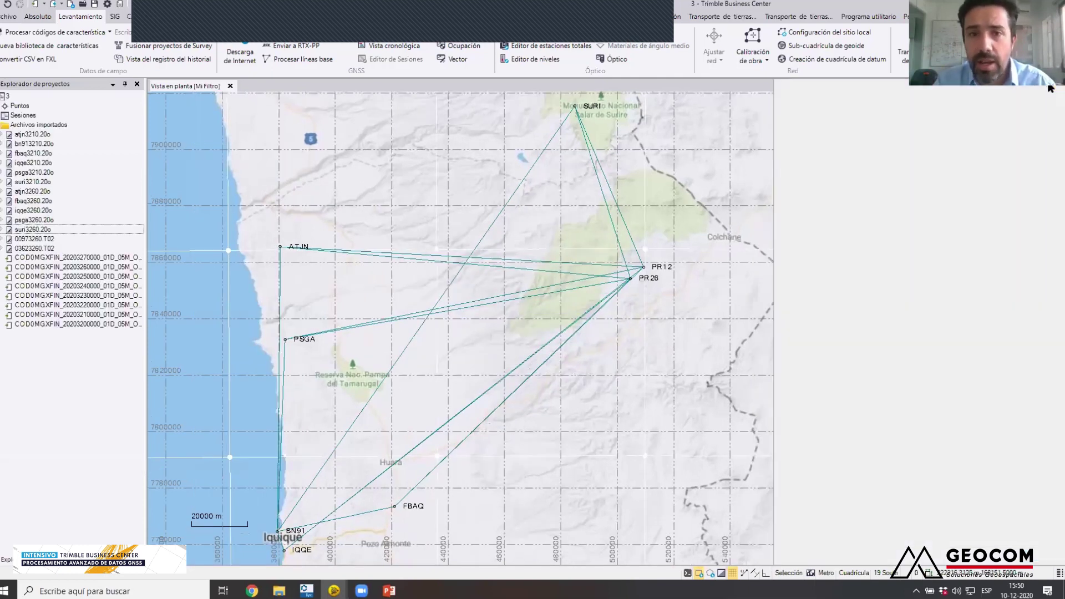
# - Process all baselines and save the results after sorting them by horizontal and vertical precision
pyautogui.click(296, 59)
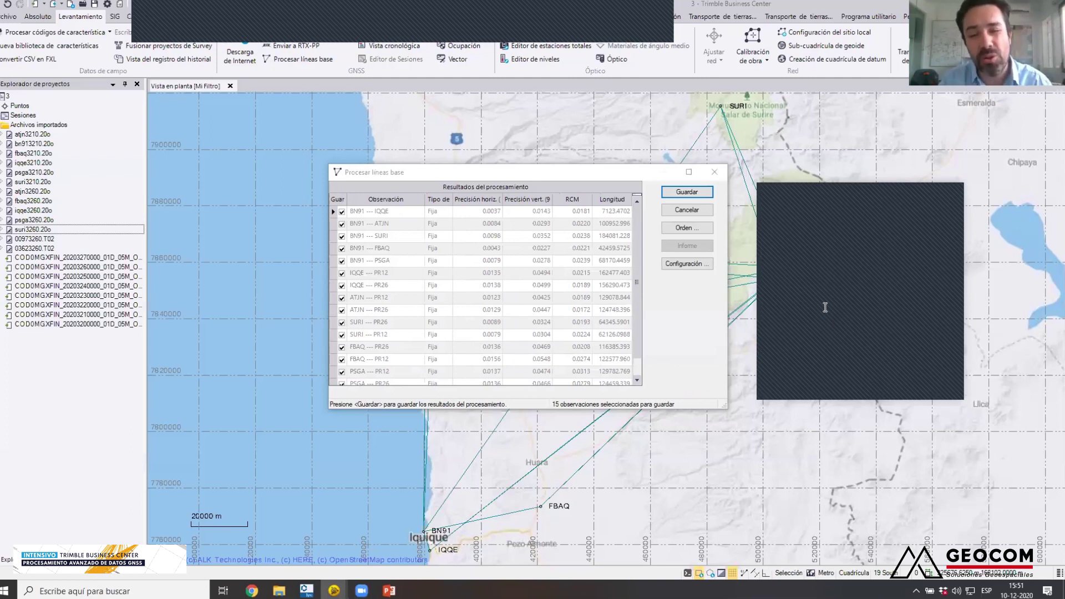
pyautogui.click(944, 195)
pyautogui.click(563, 411)
pyautogui.moveTo(563, 410); pyautogui.dragTo(564, 428)
pyautogui.click(477, 199)
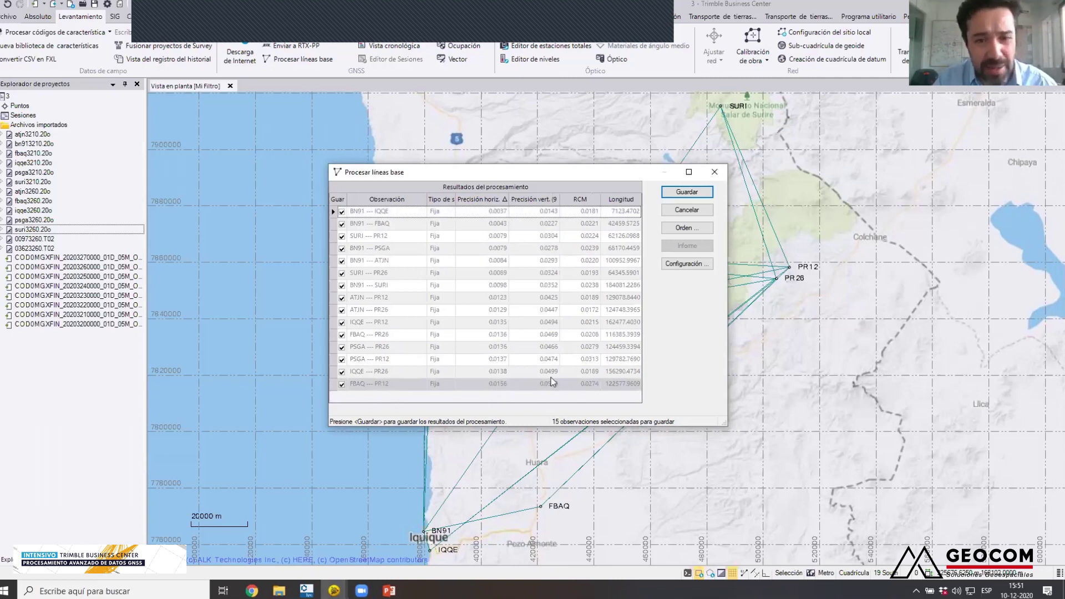
pyautogui.click(551, 202)
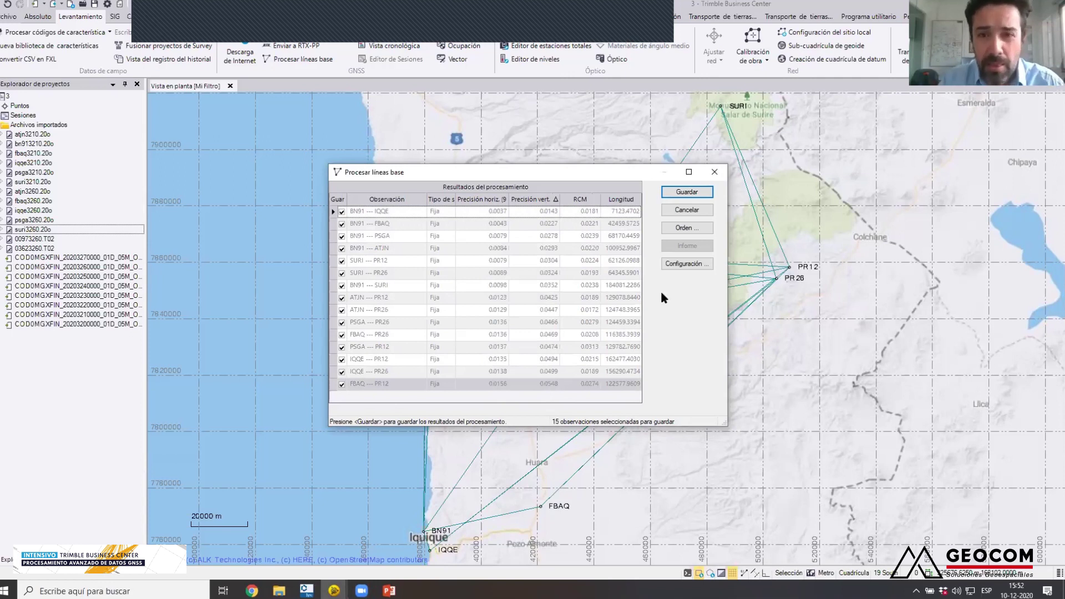
pyautogui.click(673, 194)
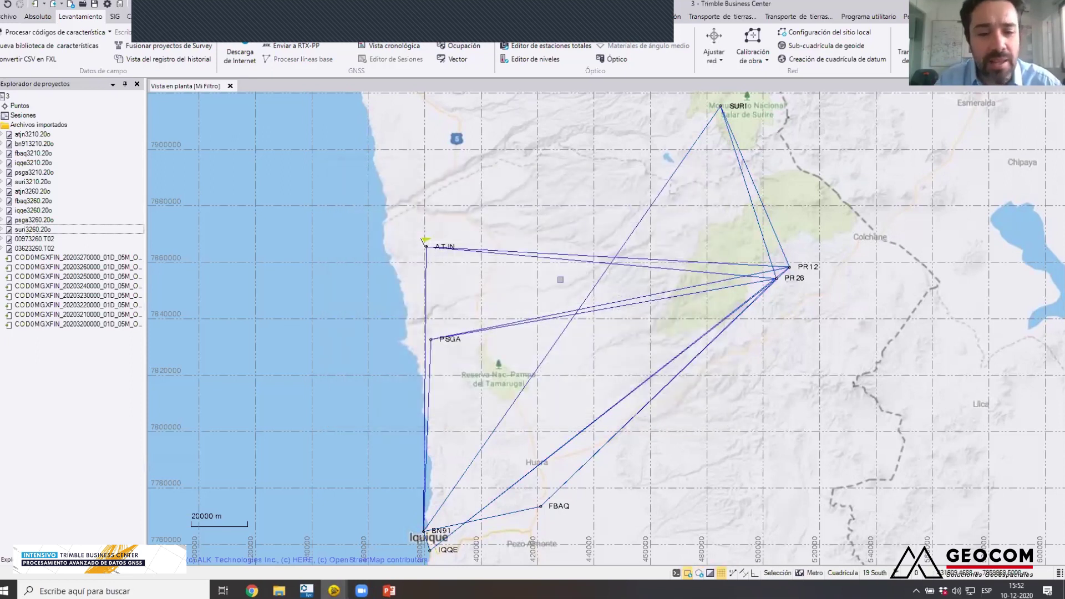
# - Open the Iquique reference station PDF from the Datos folder of webinar TBC
pyautogui.click(279, 591)
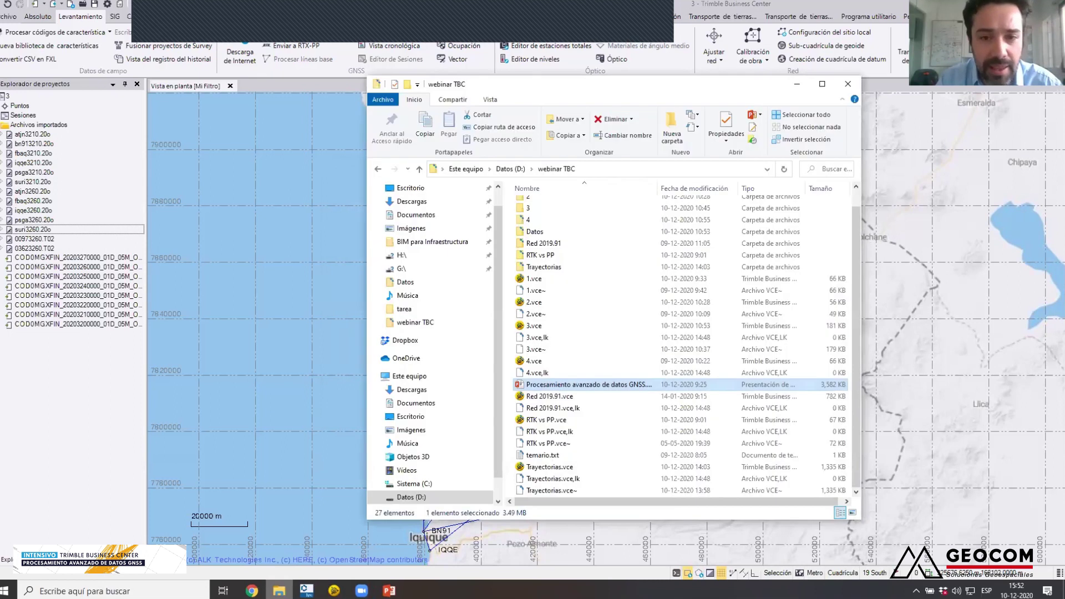
pyautogui.scroll(1, 572, 284)
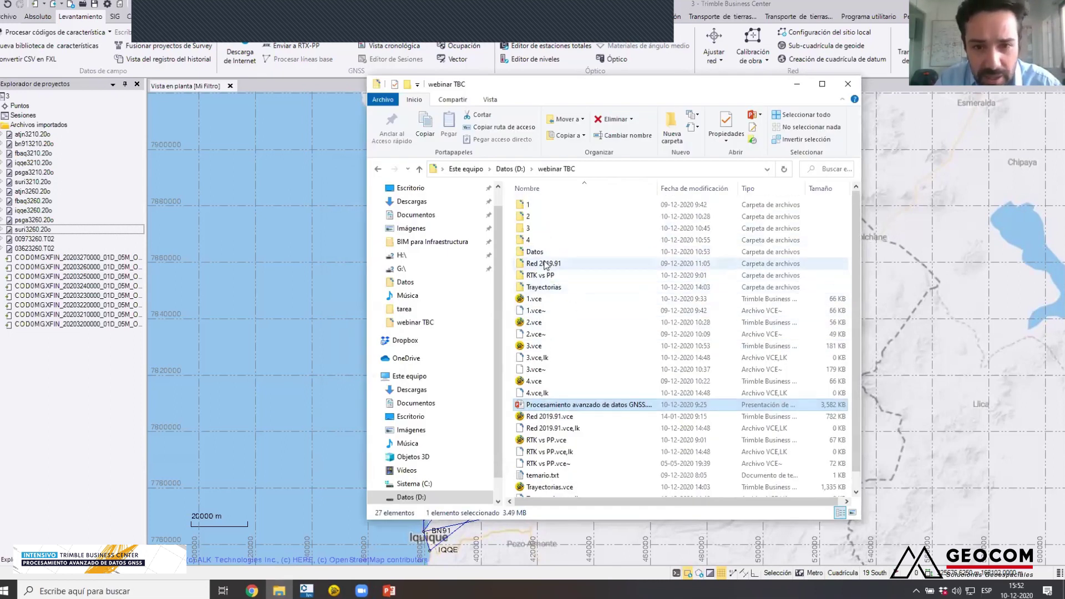
pyautogui.doubleClick(541, 254)
pyautogui.doubleClick(557, 205)
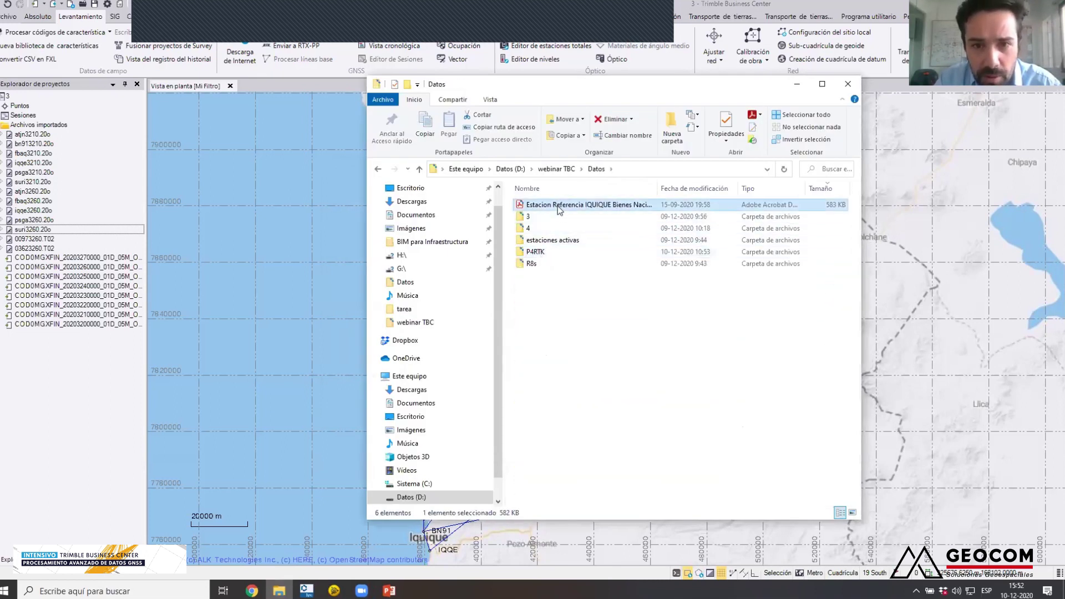
pyautogui.click(796, 85)
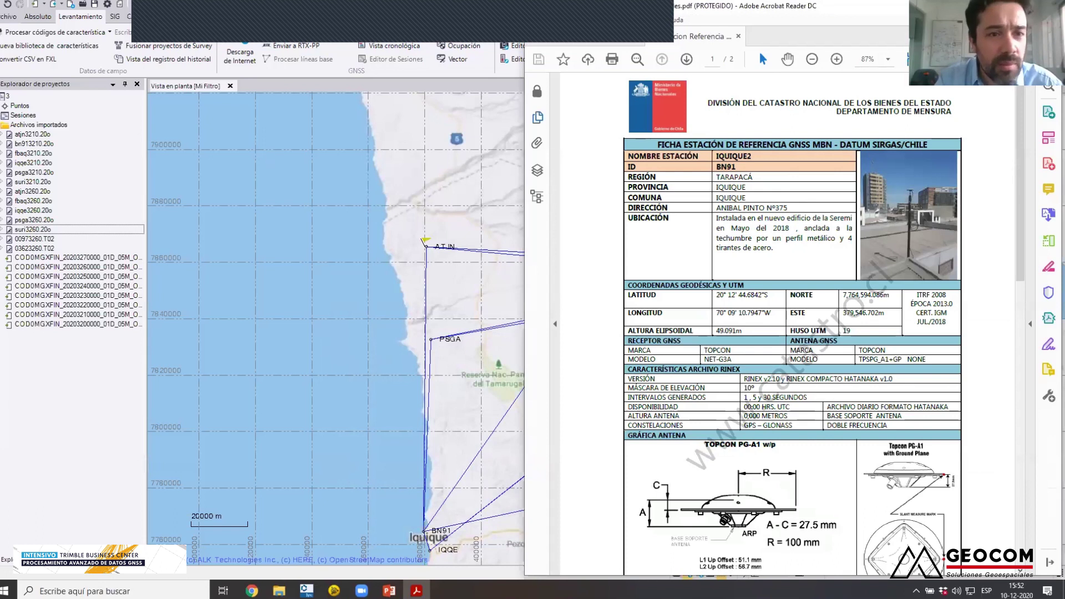
# - Arrange Trimble Business Center beside the station PDF and enlarge the sheet's geodetic coordinates to 200%
pyautogui.click(145, 122)
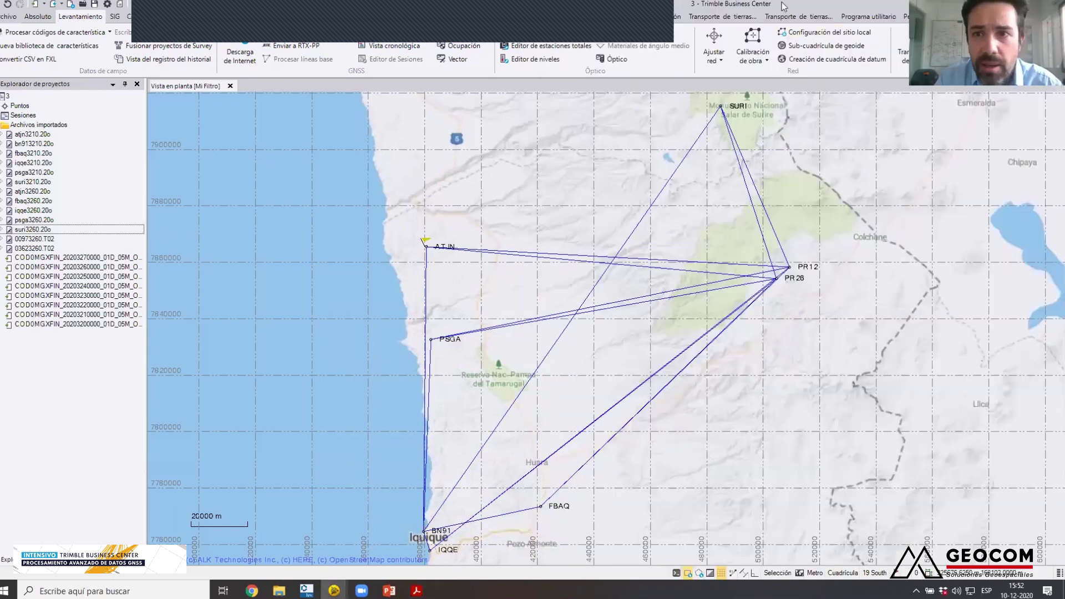
pyautogui.press('super+Left')
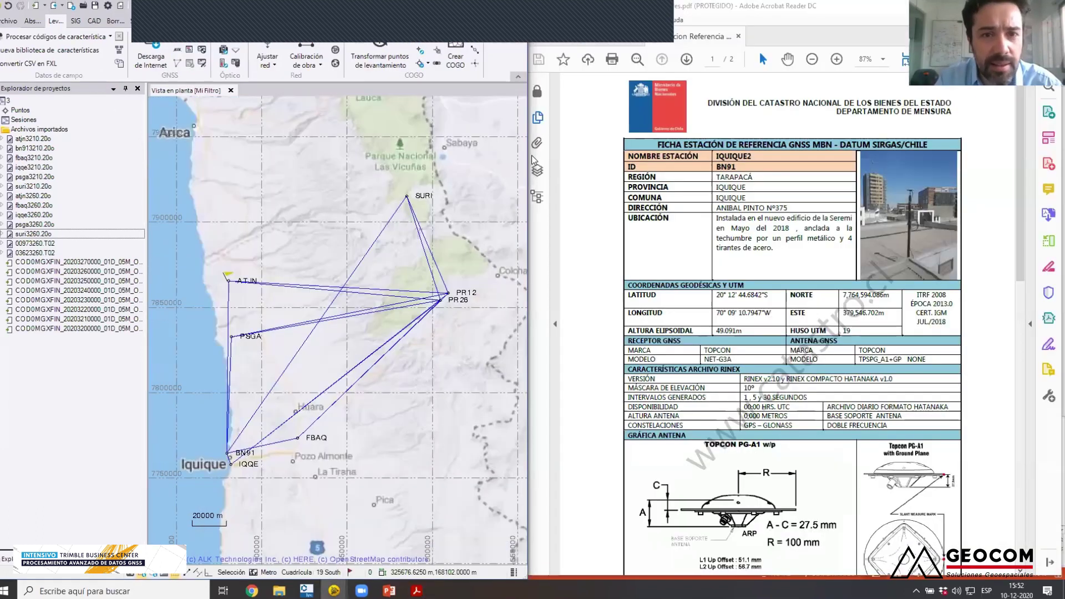
pyautogui.click(605, 167)
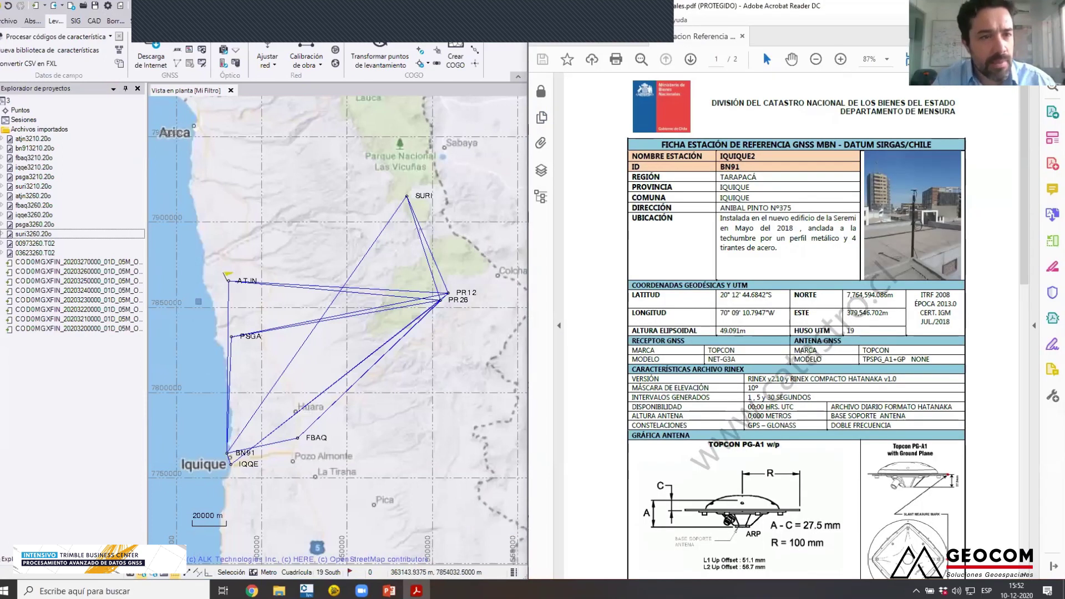
pyautogui.keyDown('ctrl'); pyautogui.scroll(4, 742, 323); pyautogui.keyUp('ctrl')
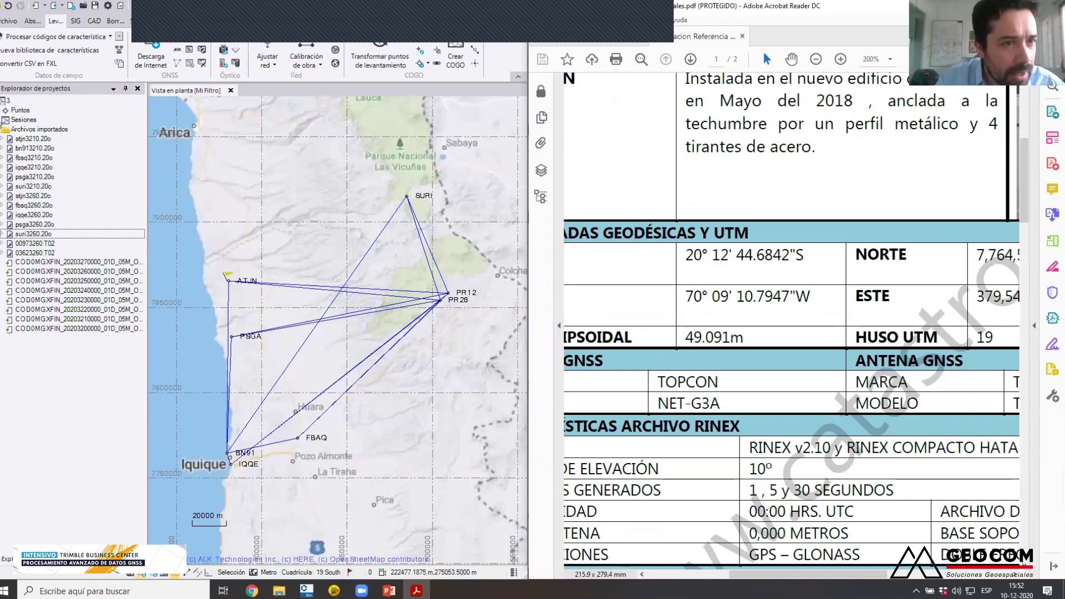
# - Open the properties of point BN91's global coordinate (bn913210.20o) and set its latitude to -20°12'44.6842"
pyautogui.click(3, 130)
pyautogui.click(2, 111)
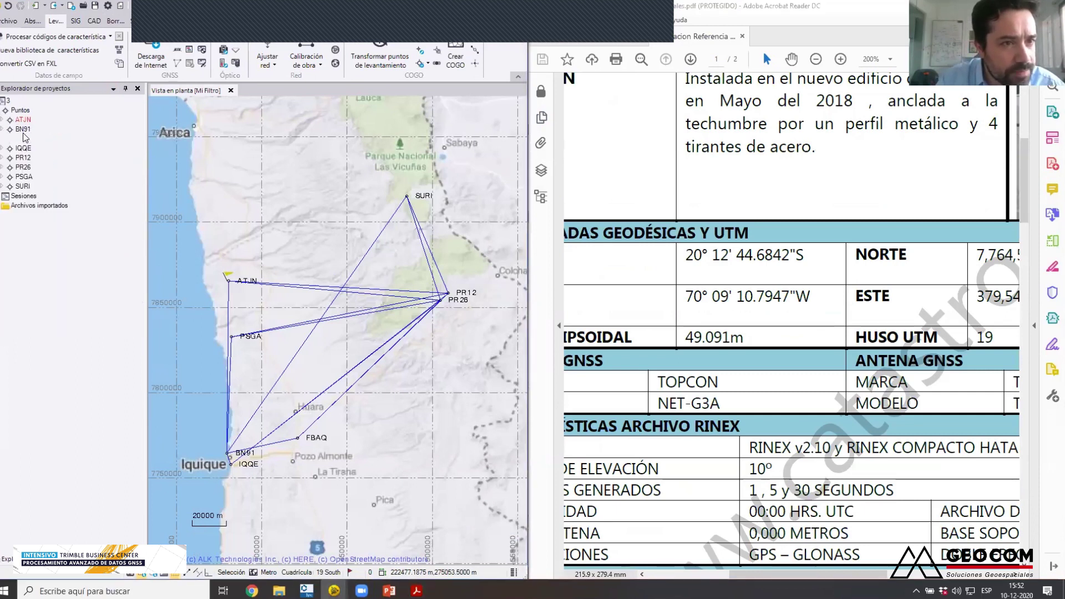
pyautogui.click(3, 130)
pyautogui.doubleClick(48, 139)
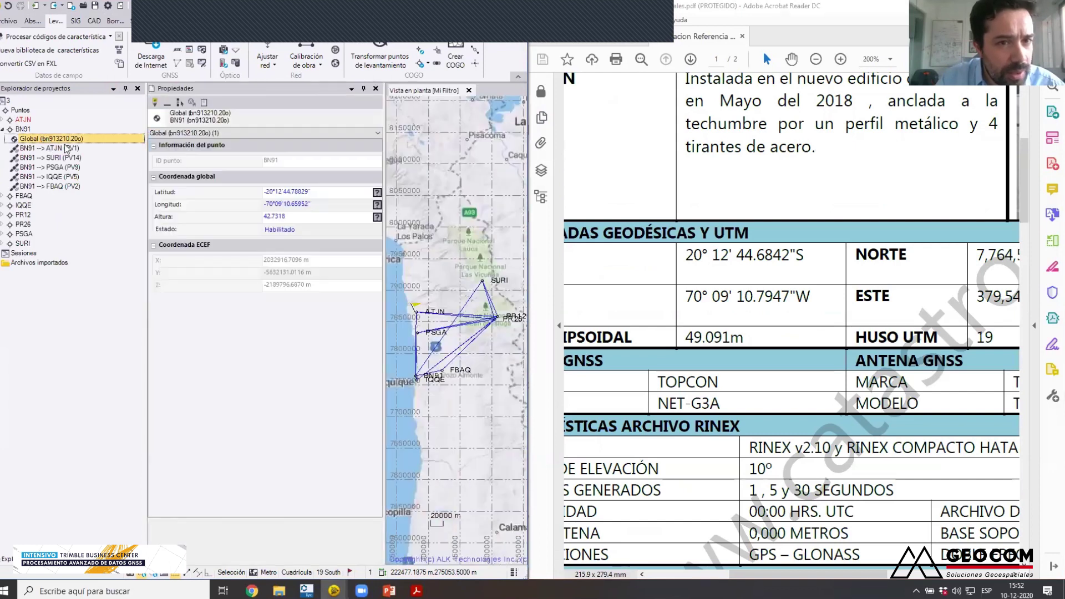
pyautogui.click(323, 192)
pyautogui.click(324, 192)
pyautogui.hotkey('shift', 'Left')
pyautogui.hotkey('shift', 'Left')
pyautogui.hotkey('shift', 'Left')
pyautogui.hotkey('shift', 'Left')
pyautogui.hotkey('shift', 'Left')
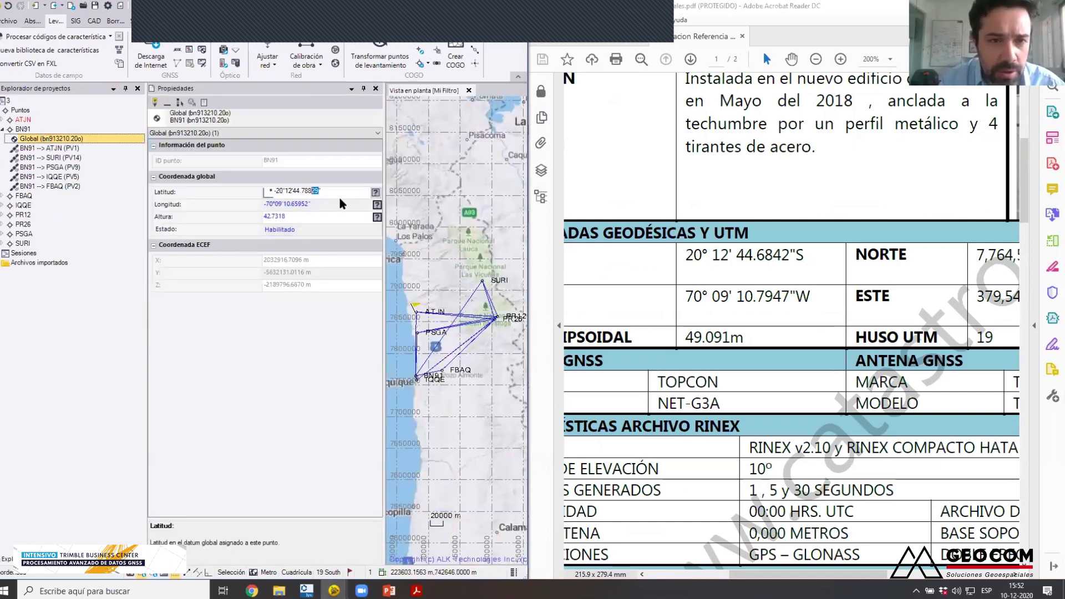
pyautogui.write('6842')
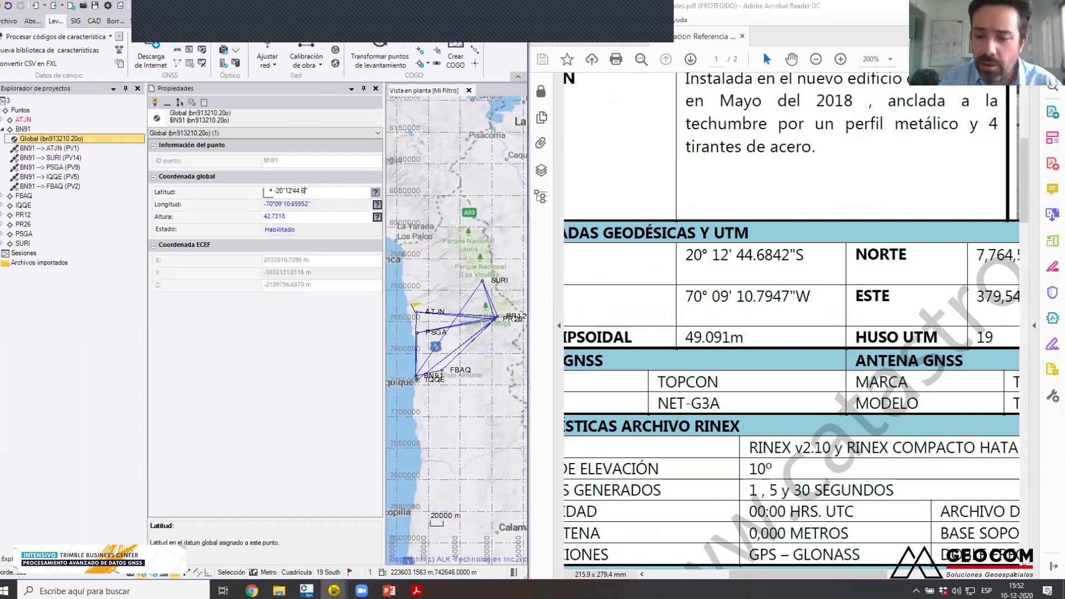
# - Set BN91's global longitude to -70°09'10.79470"
pyautogui.click(318, 204)
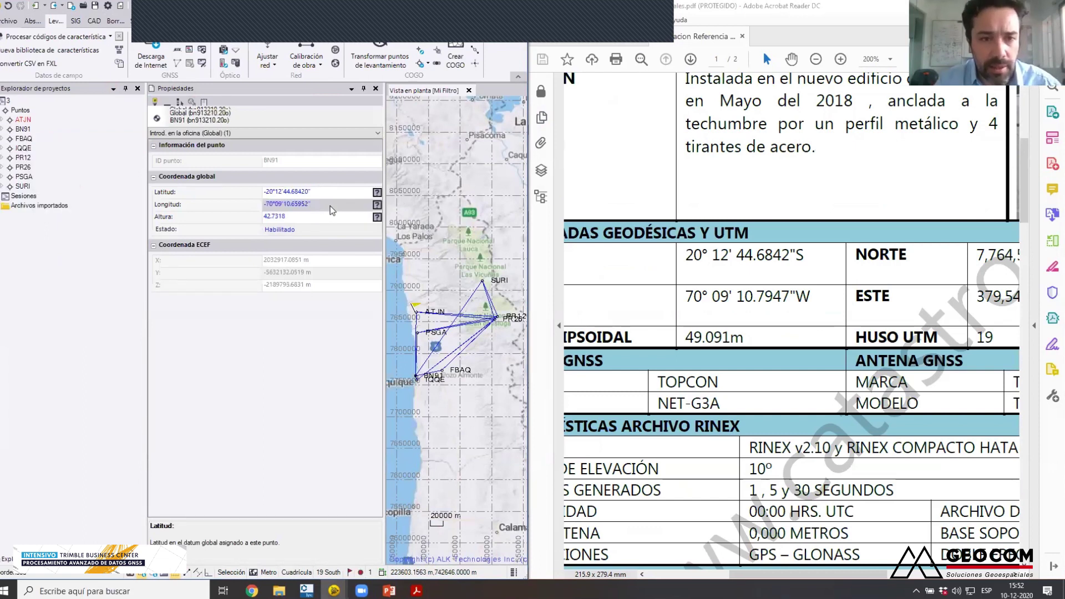
pyautogui.click(320, 203)
pyautogui.hotkey('shift', 'Left')
pyautogui.hotkey('shift', 'Left')
pyautogui.hotkey('shift', 'Left')
pyautogui.hotkey('shift', 'Left')
pyautogui.hotkey('shift', 'Left')
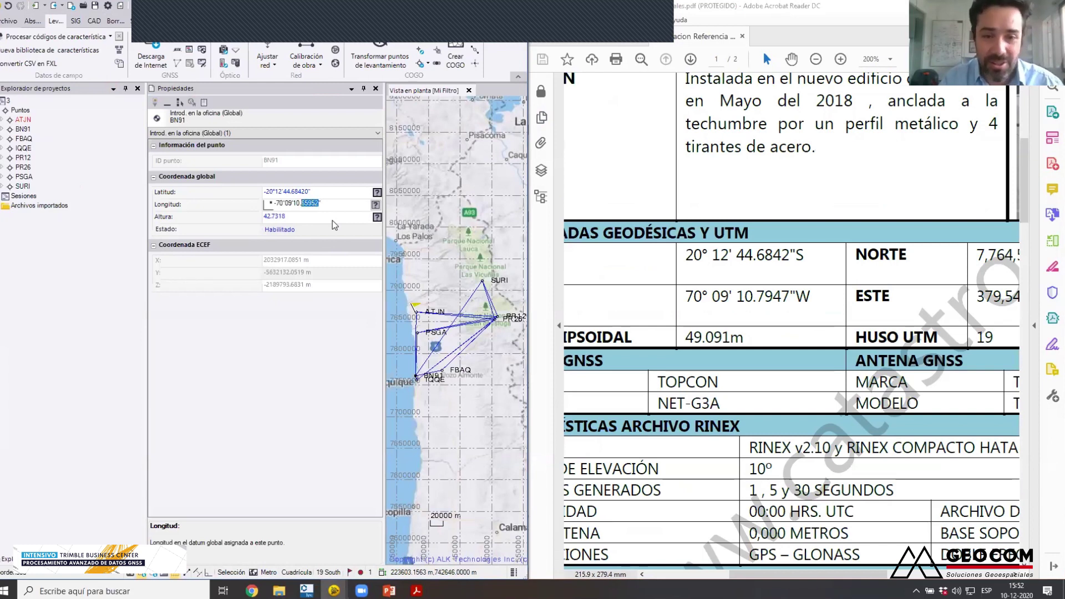
pyautogui.write('7')
pyautogui.write('9470')
# - Set BN91's ellipsoidal height to 49.0910 m
pyautogui.click(314, 218)
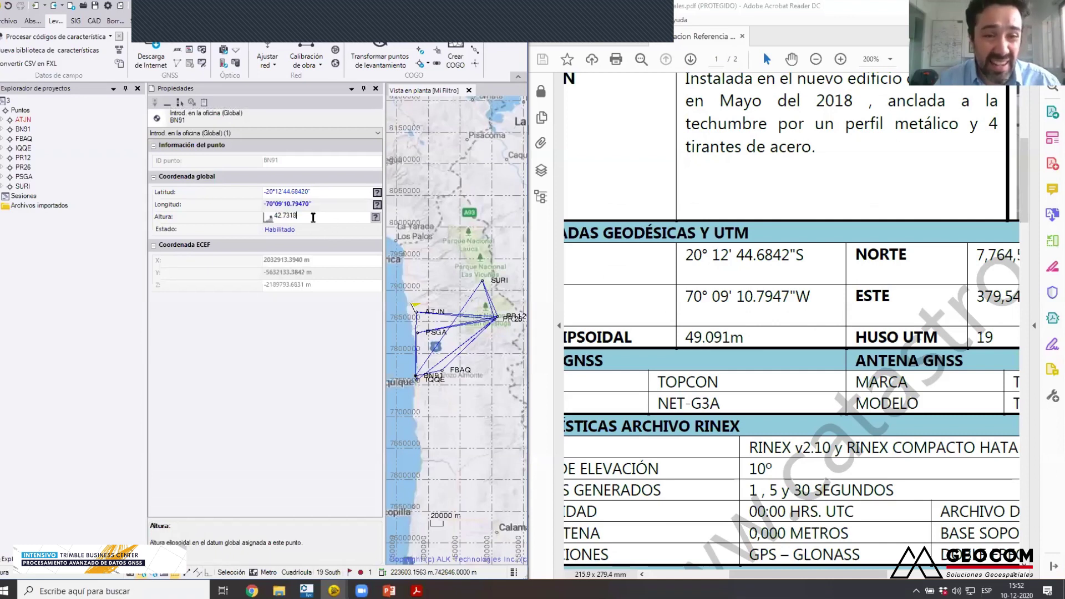
pyautogui.moveTo(314, 218); pyautogui.dragTo(191, 226)
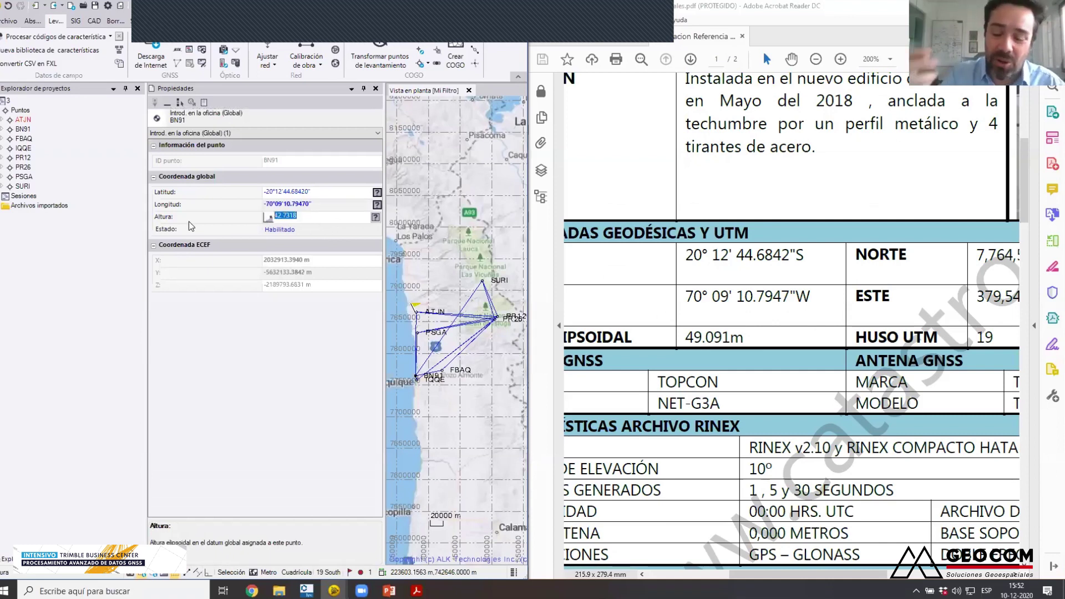
pyautogui.write('49.0910')
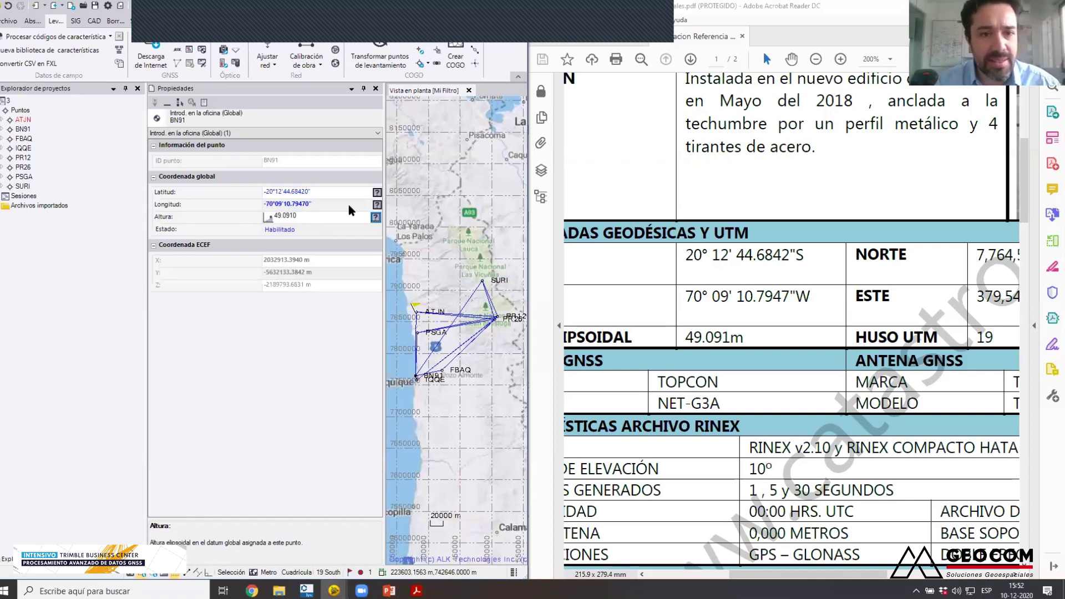
# - Change the coordinate quality of BN91's latitude, longitude and height, and show the UTM coordinates in the station PDF
pyautogui.click(377, 192)
pyautogui.click(396, 224)
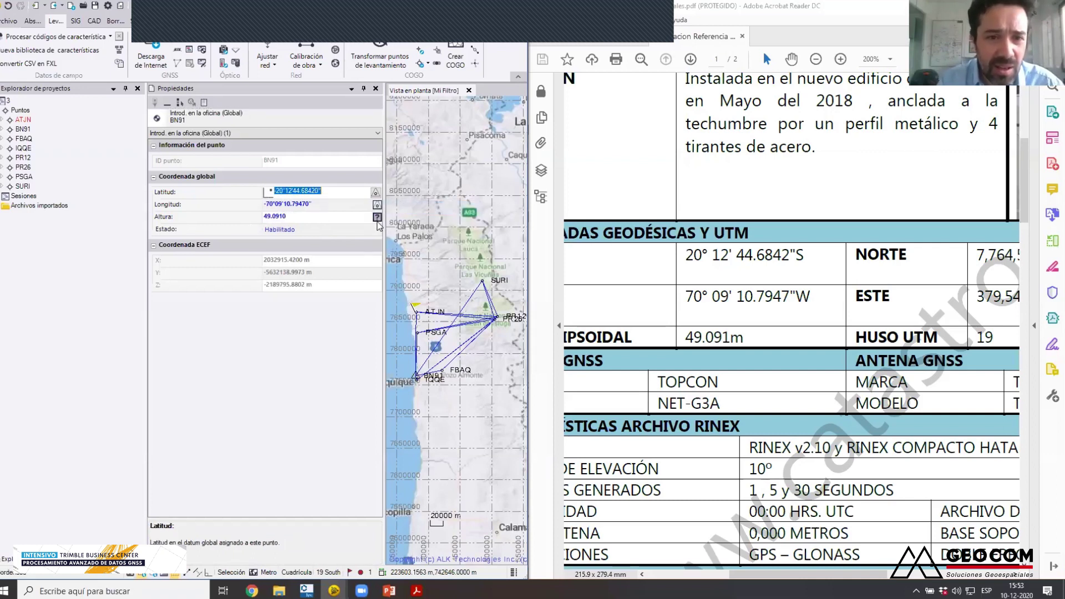
pyautogui.click(377, 217)
pyautogui.click(394, 230)
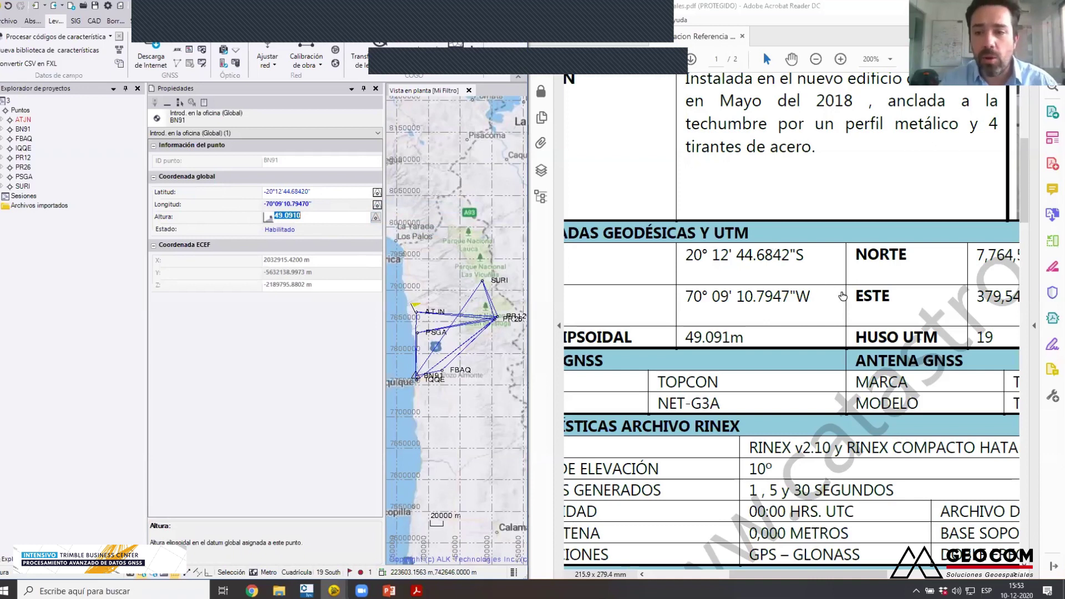
pyautogui.middleClick(840, 286)
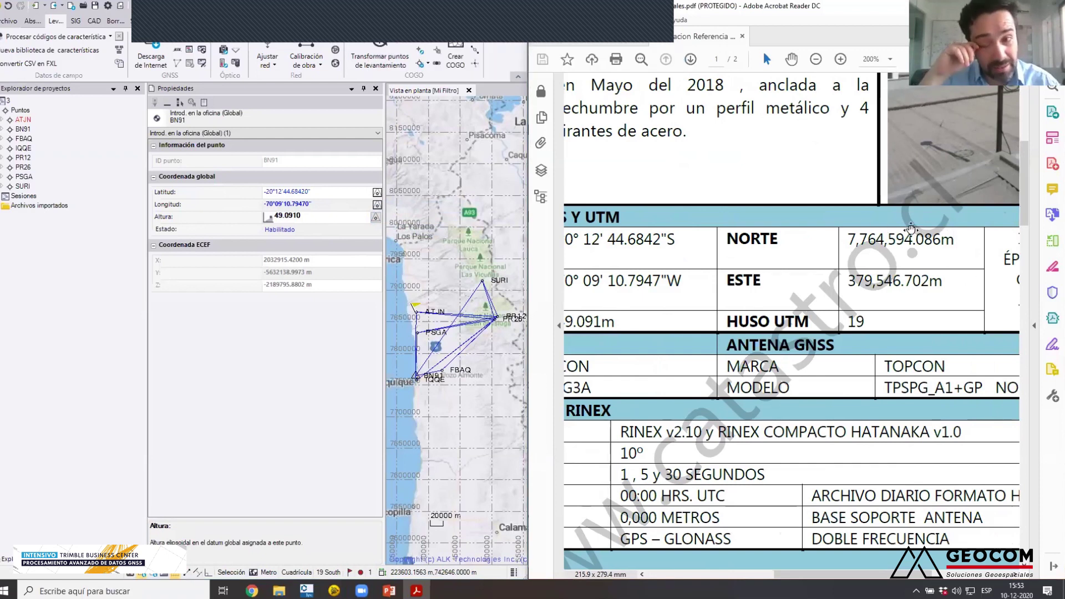
# - Close the BN91 point properties and the reference station PDF, and maximize the Trimble Business Center window
pyautogui.middleClick(910, 229)
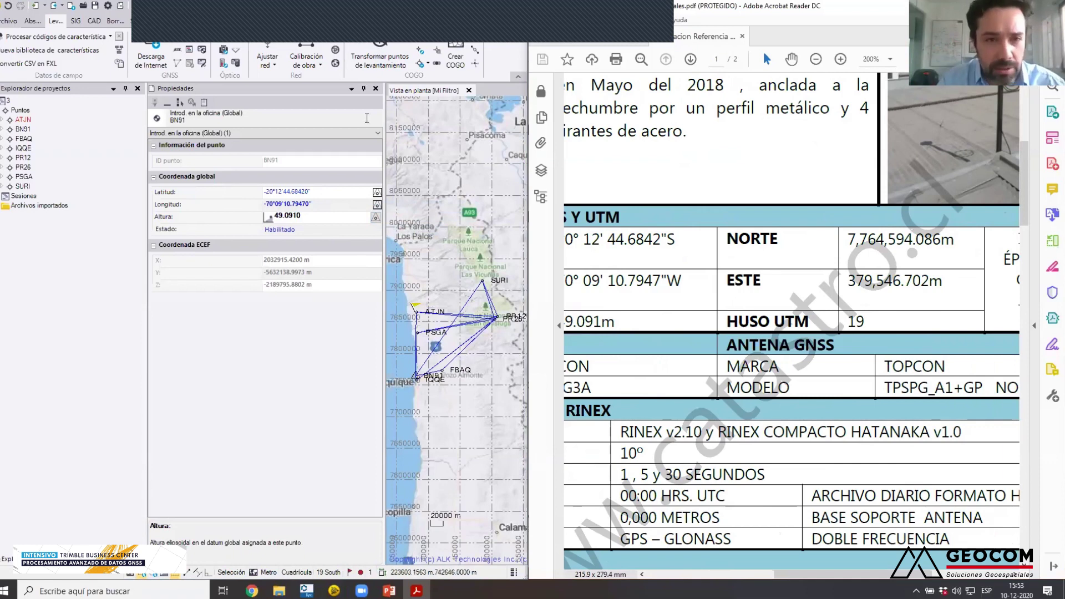
pyautogui.click(375, 88)
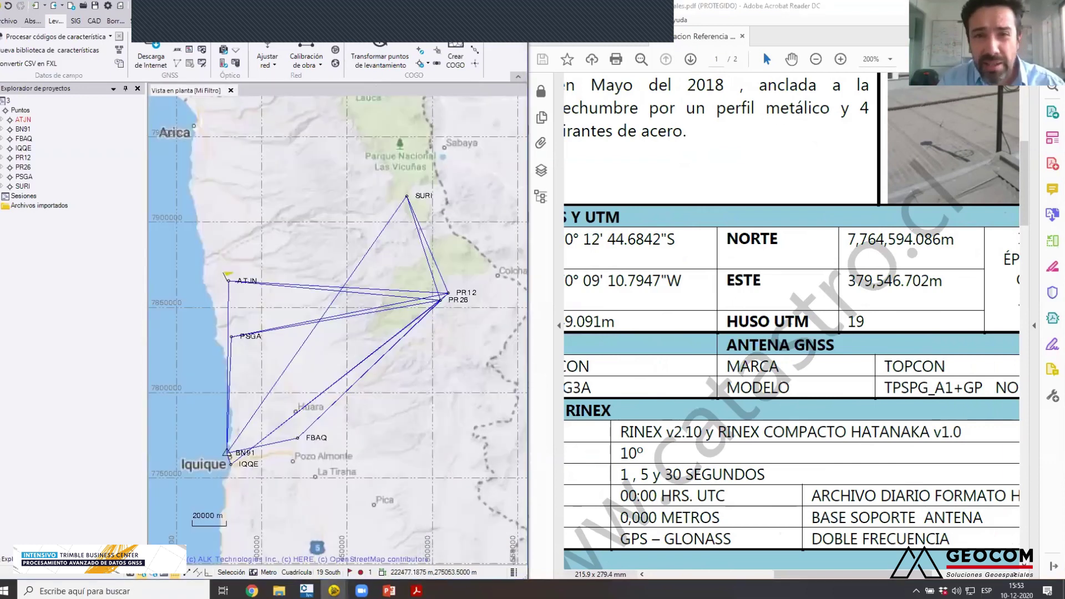
pyautogui.hotkey('alt', 'F4')
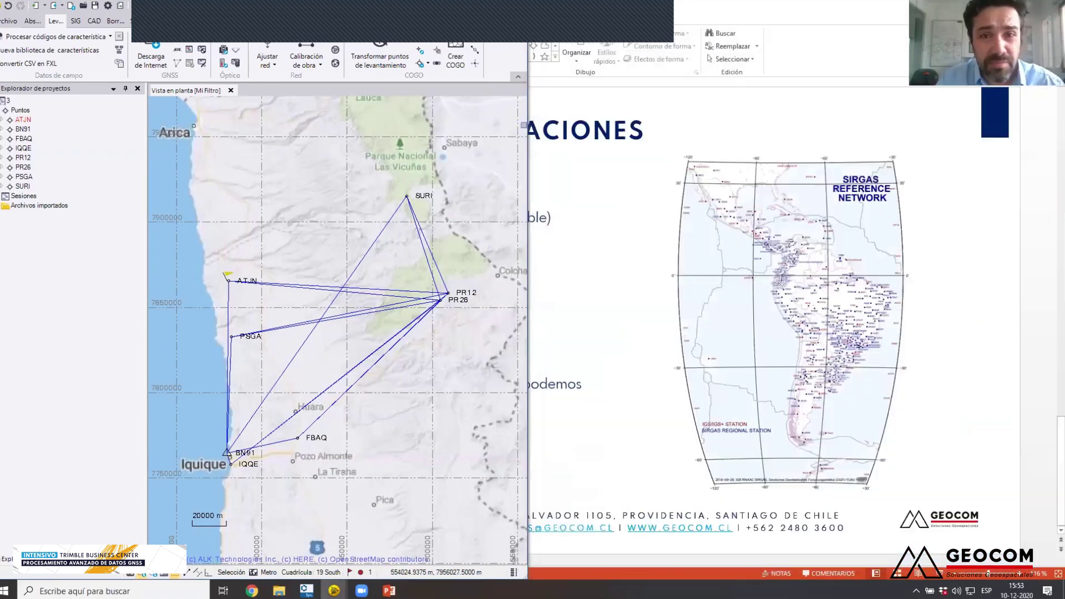
pyautogui.moveTo(527, 118); pyautogui.dragTo(788, 117)
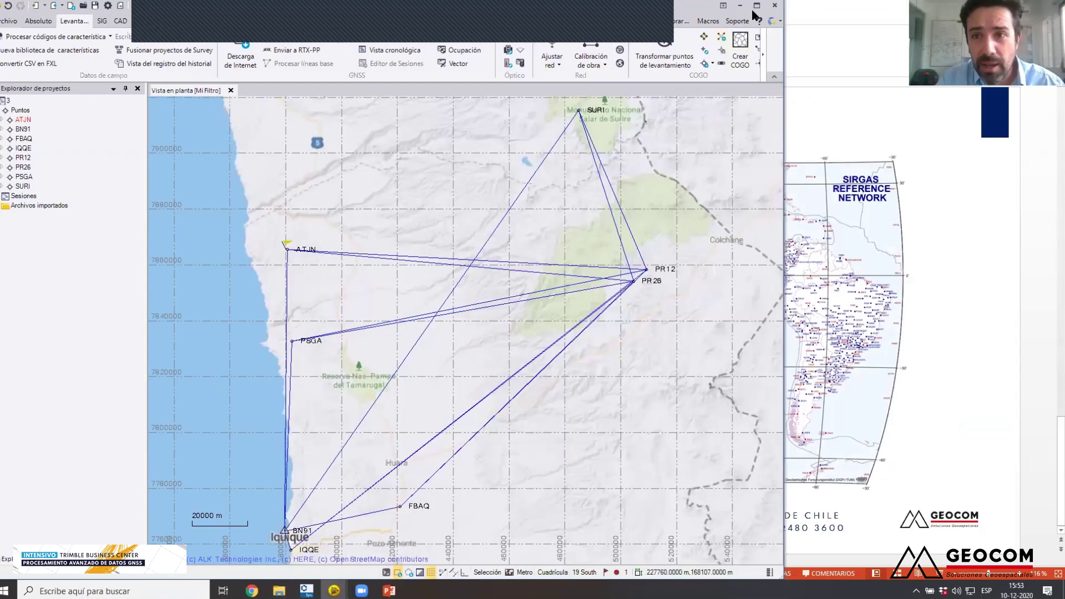
pyautogui.click(753, 6)
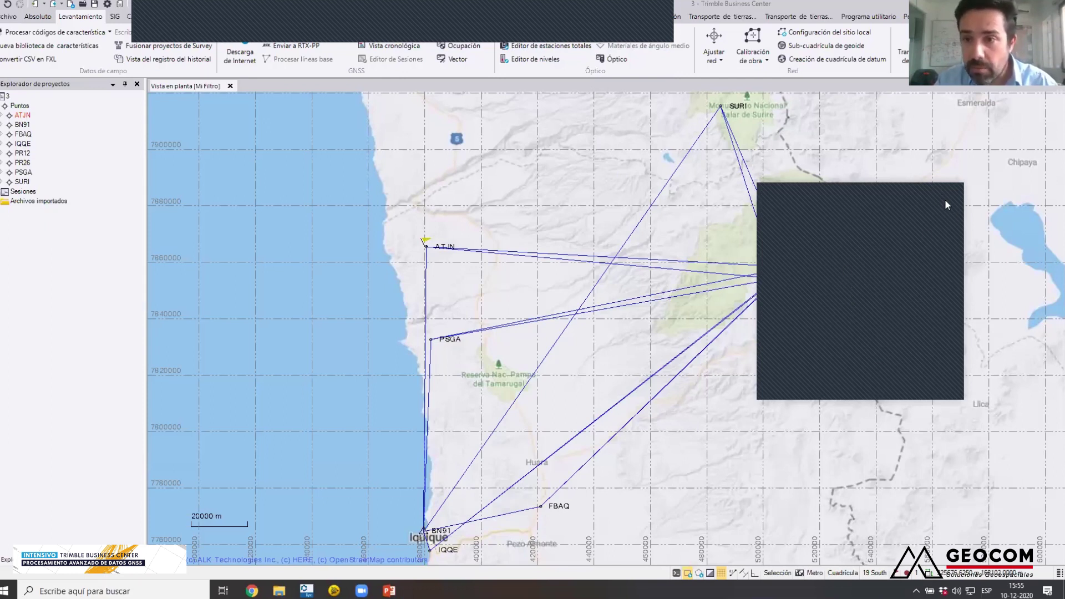
# - Examine the vectors listed under BN91 and the baselines linking PR12 and PR26 to the active stations in the plan view
pyautogui.moveTo(435, 529); pyautogui.dragTo(396, 514)
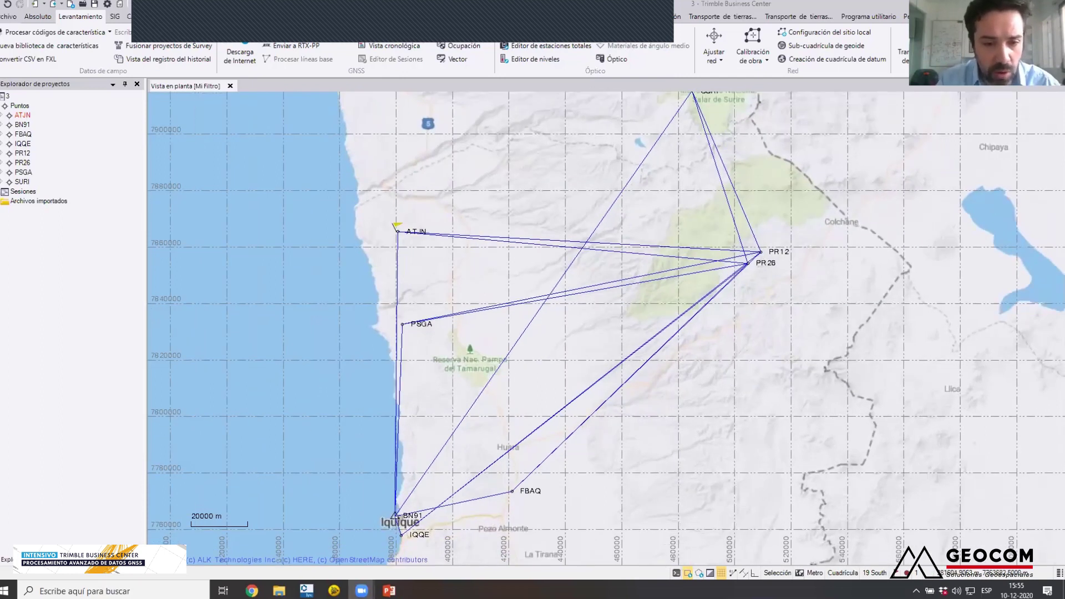
pyautogui.click(3, 125)
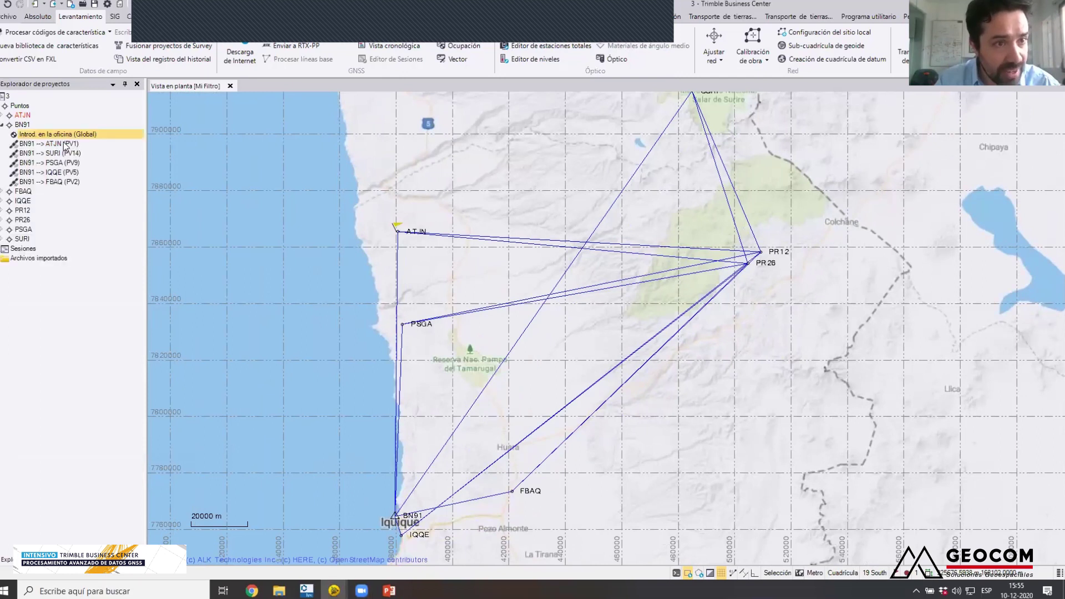
pyautogui.click(2, 124)
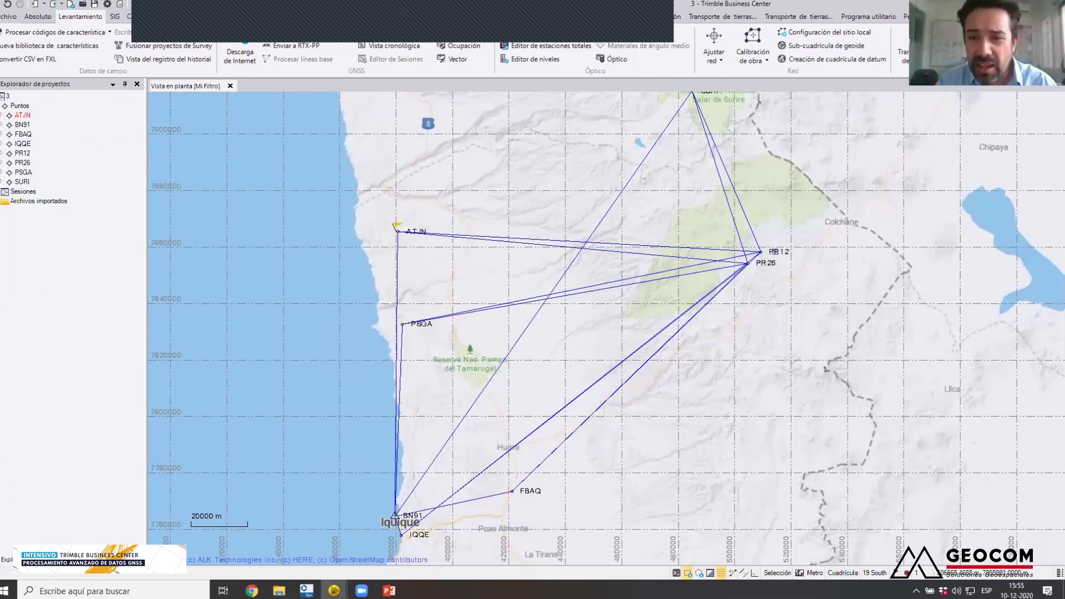
pyautogui.scroll(5, 754, 264)
pyautogui.scroll(3, 748, 251)
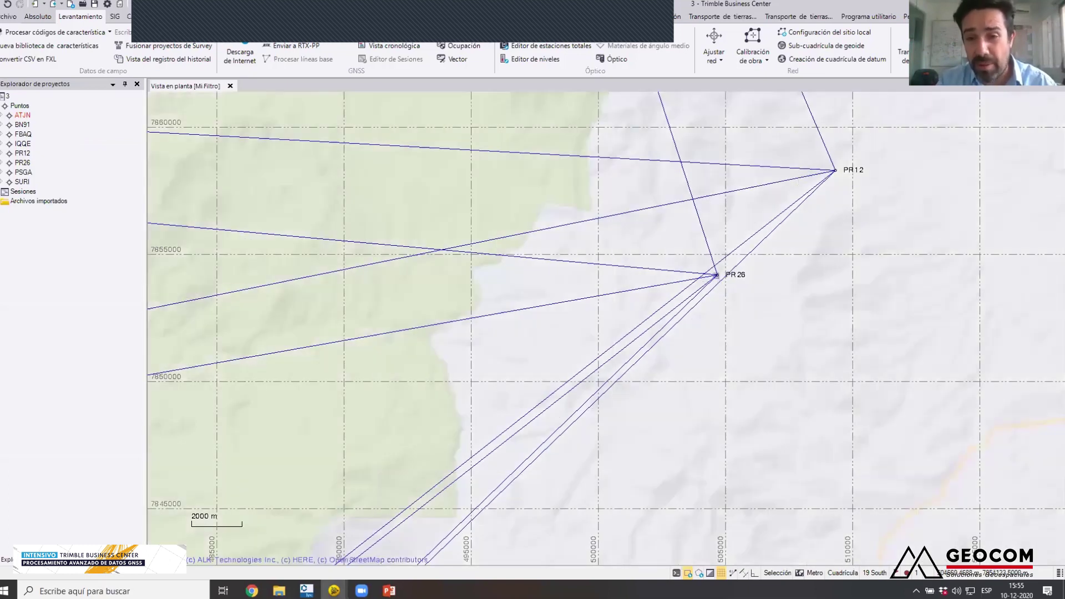
pyautogui.scroll(-4, 783, 187)
pyautogui.scroll(-5, 783, 186)
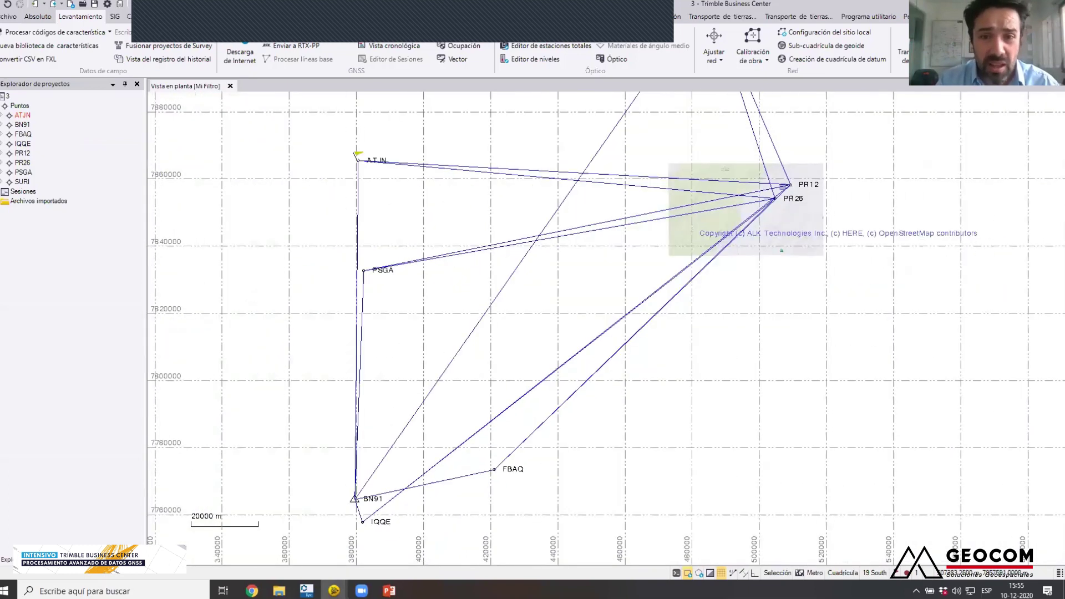
pyautogui.scroll(2, 702, 228)
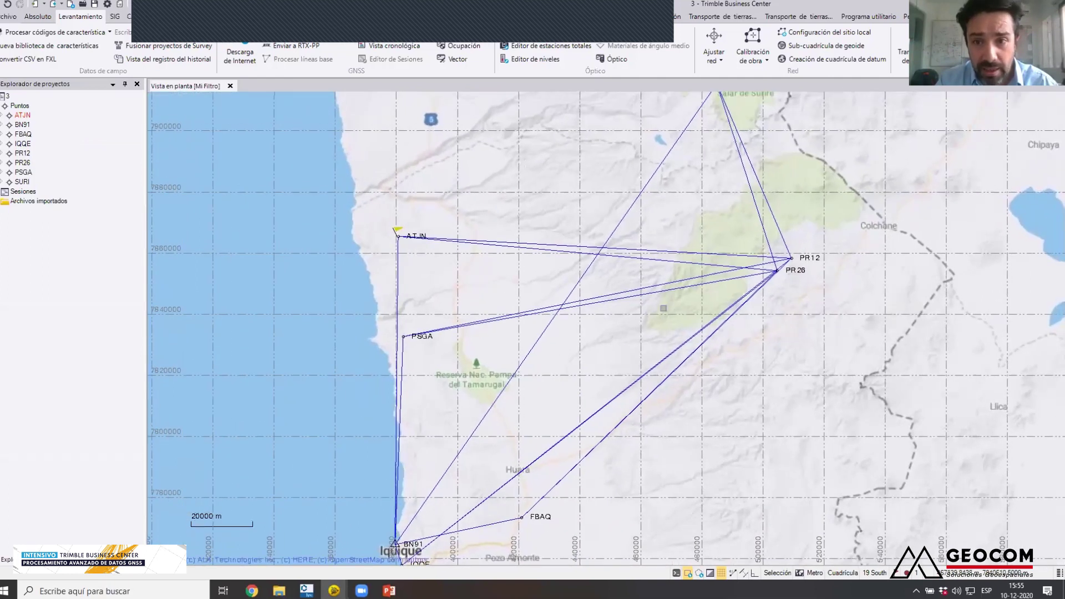
pyautogui.scroll(-2, 681, 324)
pyautogui.scroll(2, 681, 324)
pyautogui.scroll(-1, 681, 324)
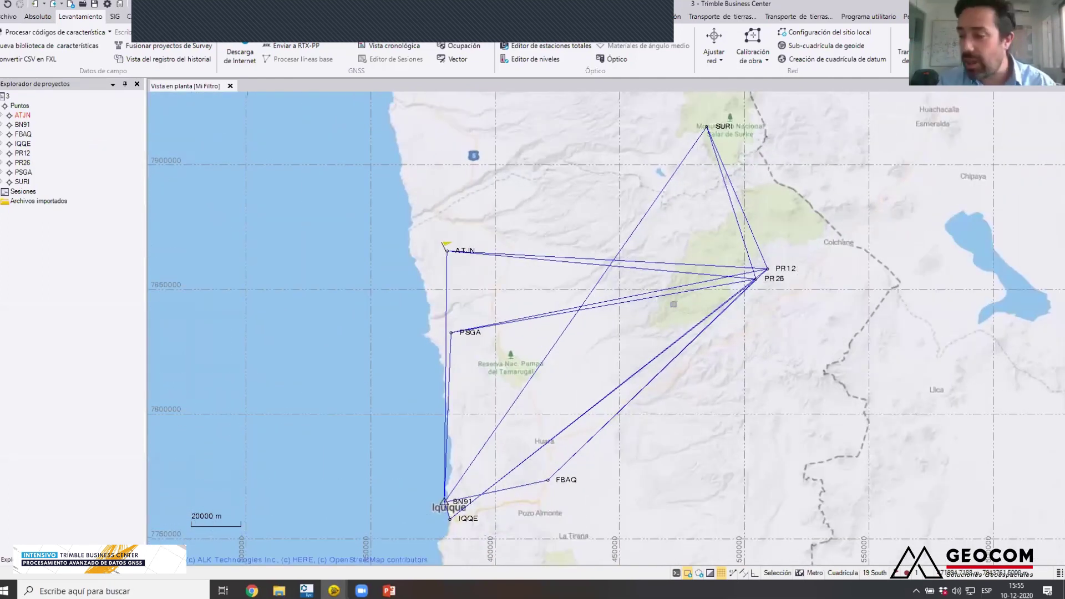
# - Run the network adjustment with BN91 fixed in 2D and height (h), continuing despite the unresolved computation errors
pyautogui.click(722, 54)
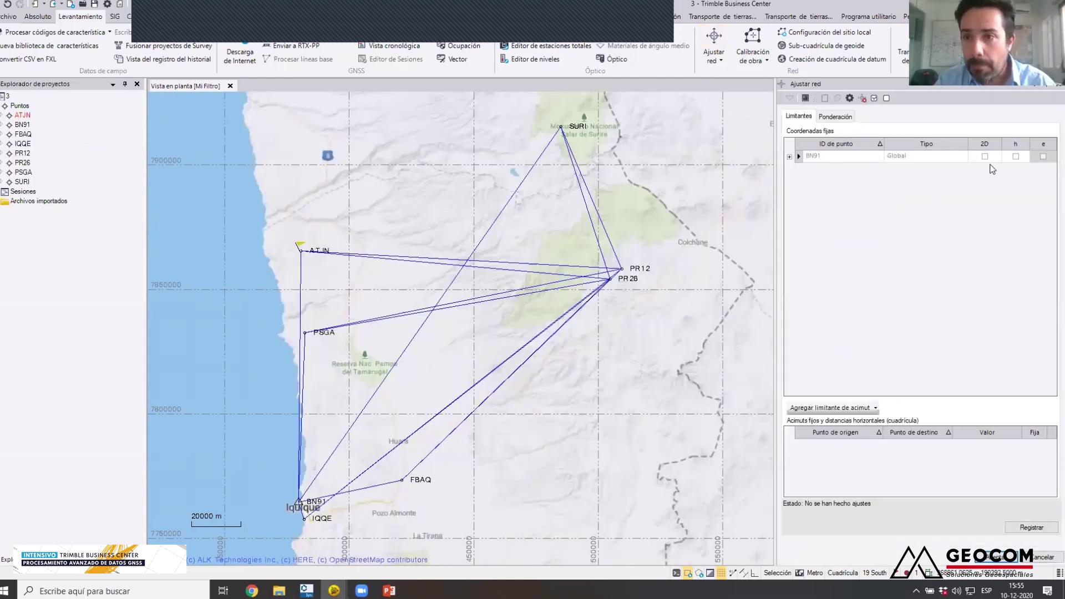
pyautogui.click(985, 156)
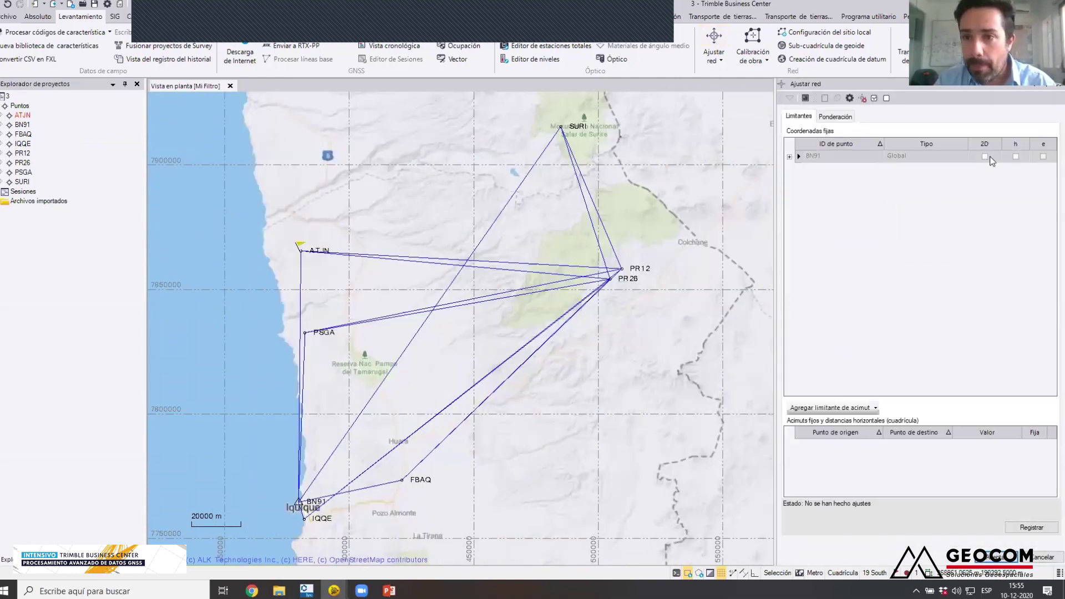
pyautogui.click(1016, 156)
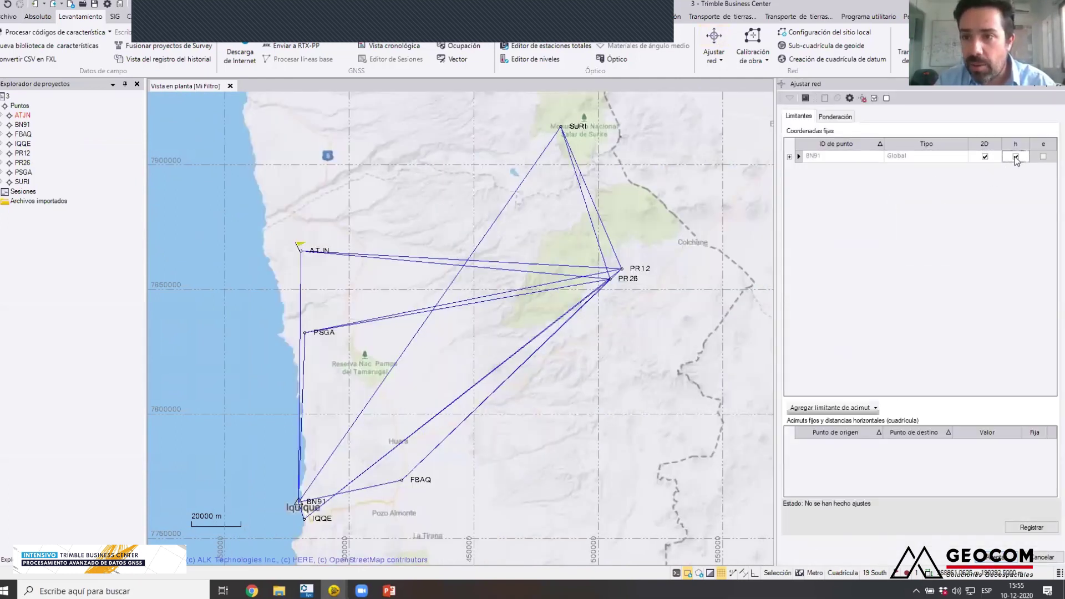
pyautogui.click(1031, 527)
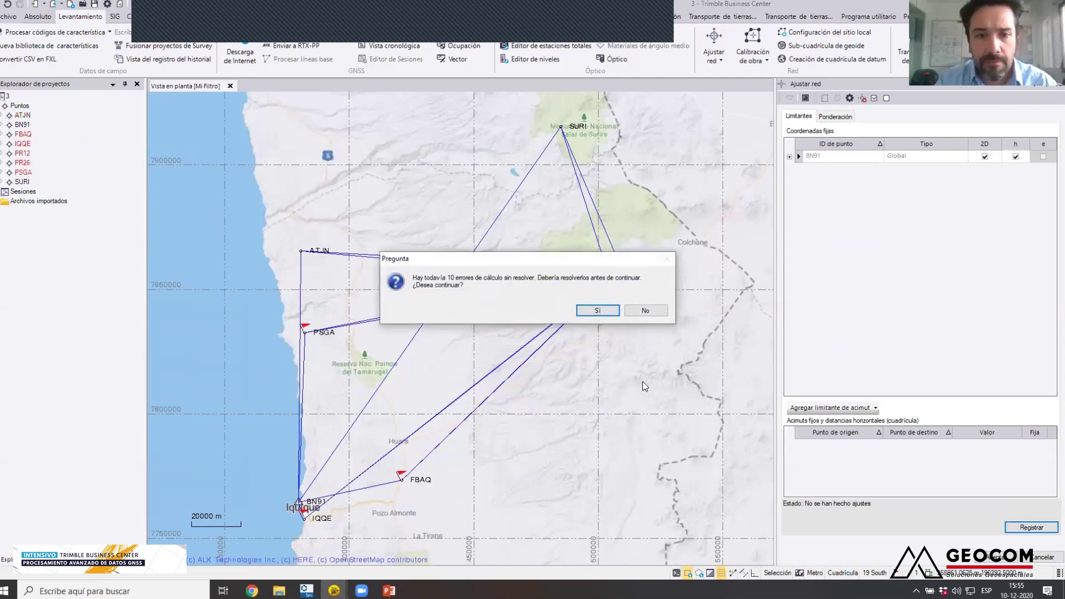
pyautogui.click(599, 309)
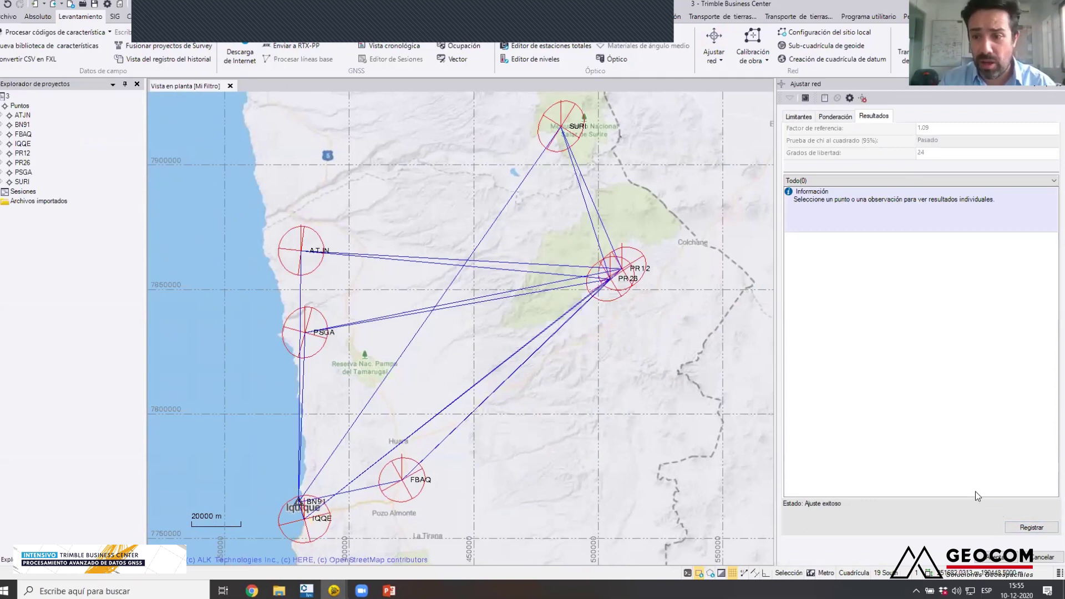
# - Open the network adjustment report and review the east, north and elevation errors of PR12 and PR26 in the adjusted grid coordinates
pyautogui.click(825, 99)
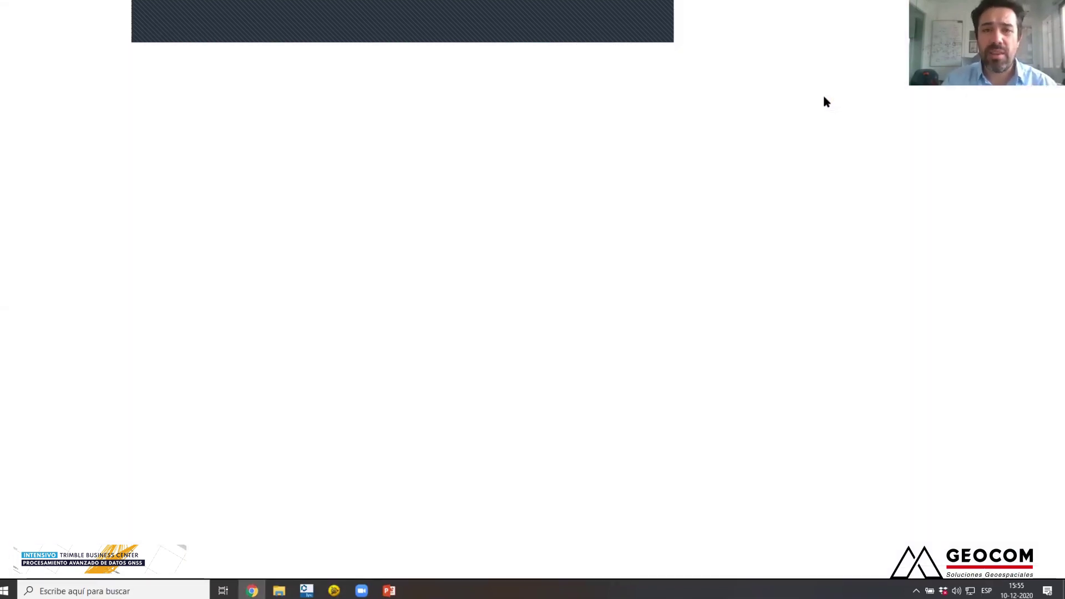
pyautogui.scroll(-10, 740, 433)
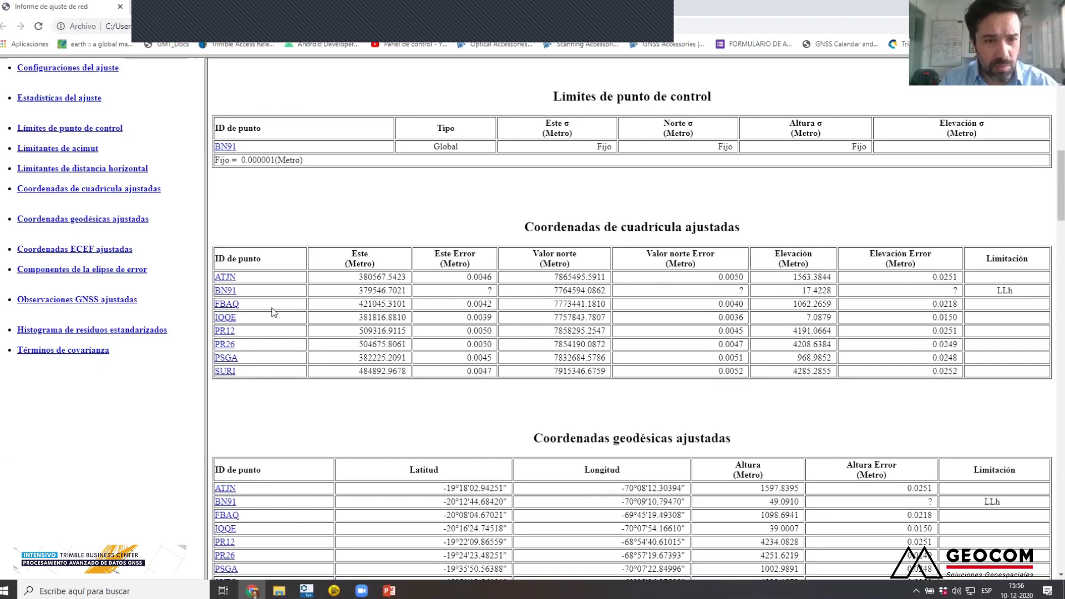
pyautogui.moveTo(466, 333); pyautogui.dragTo(496, 333)
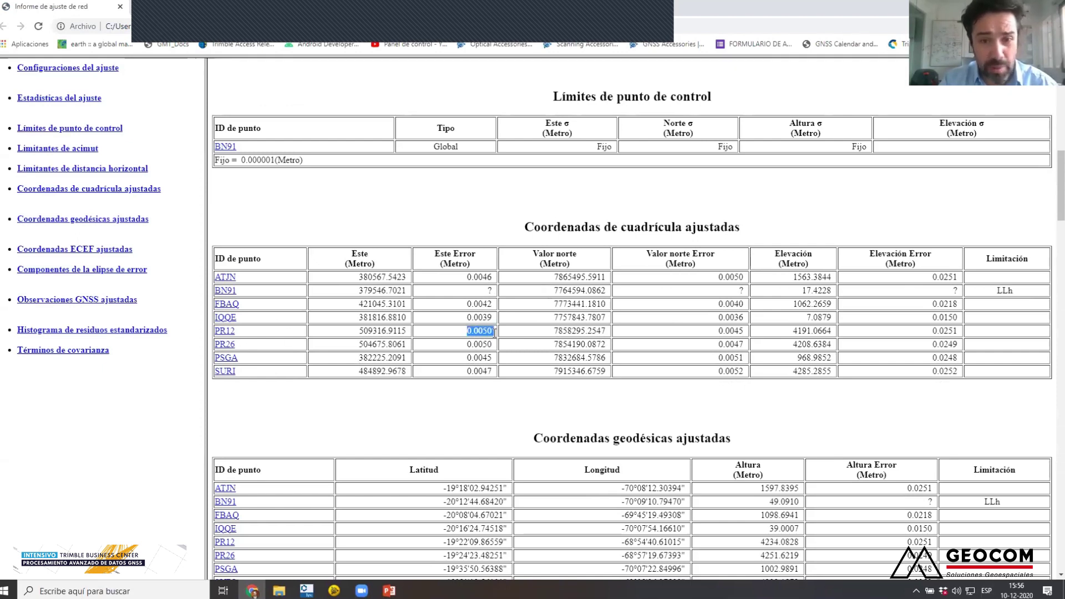
pyautogui.moveTo(719, 332); pyautogui.dragTo(746, 332)
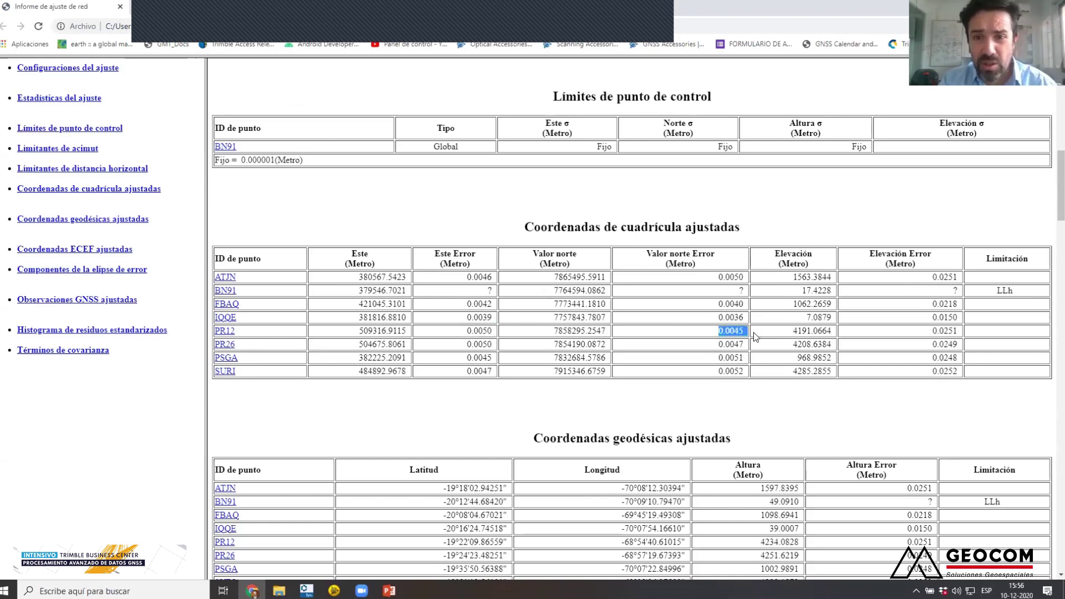
pyautogui.moveTo(931, 332); pyautogui.dragTo(958, 332)
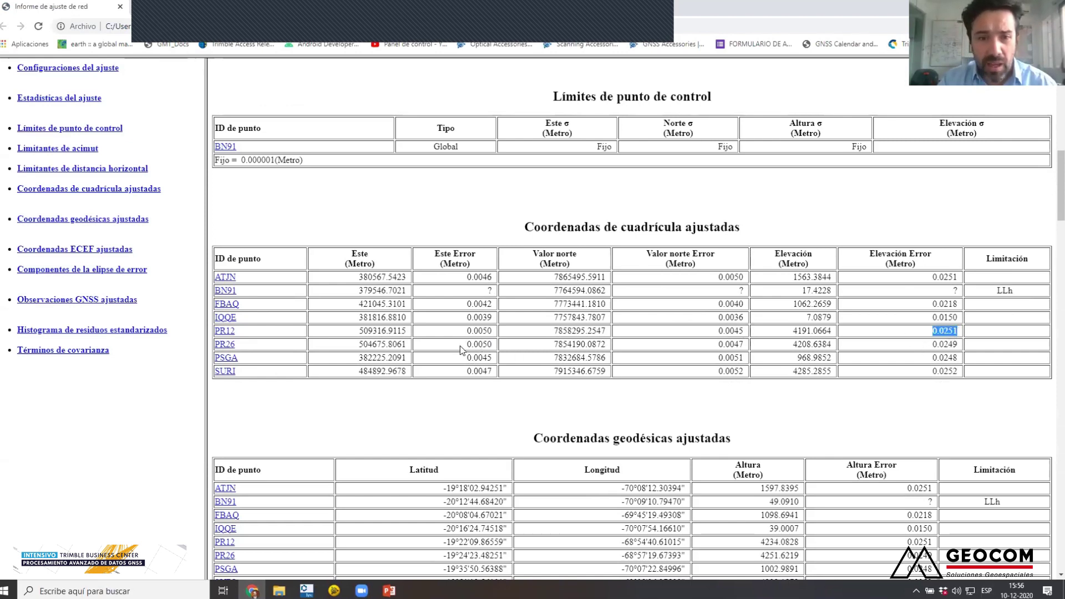
pyautogui.moveTo(461, 345); pyautogui.dragTo(958, 346)
pyautogui.click(944, 347)
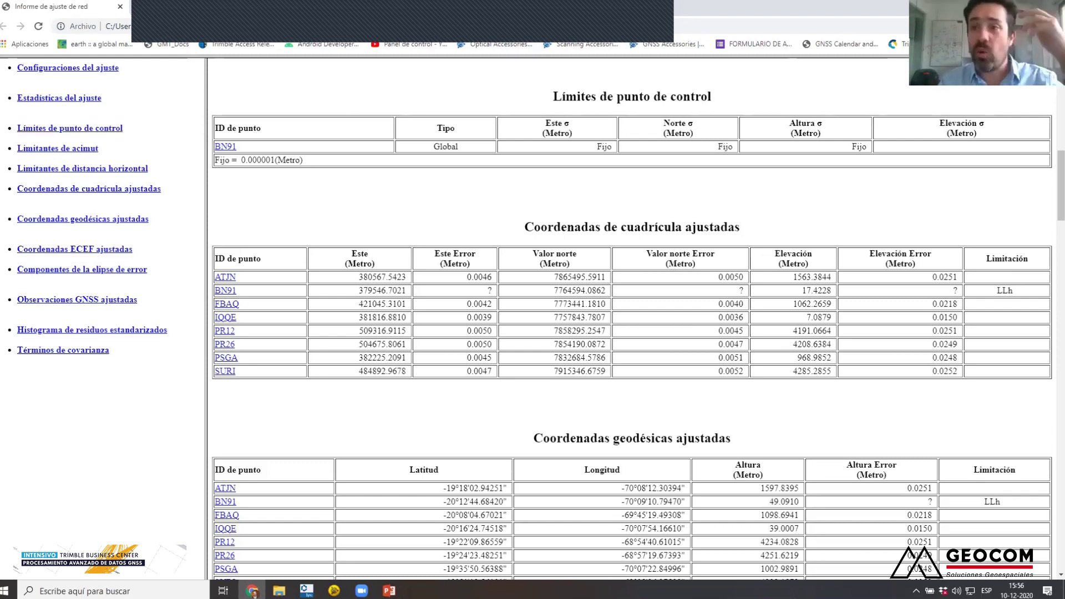
pyautogui.hotkey('alt', 'Tab')
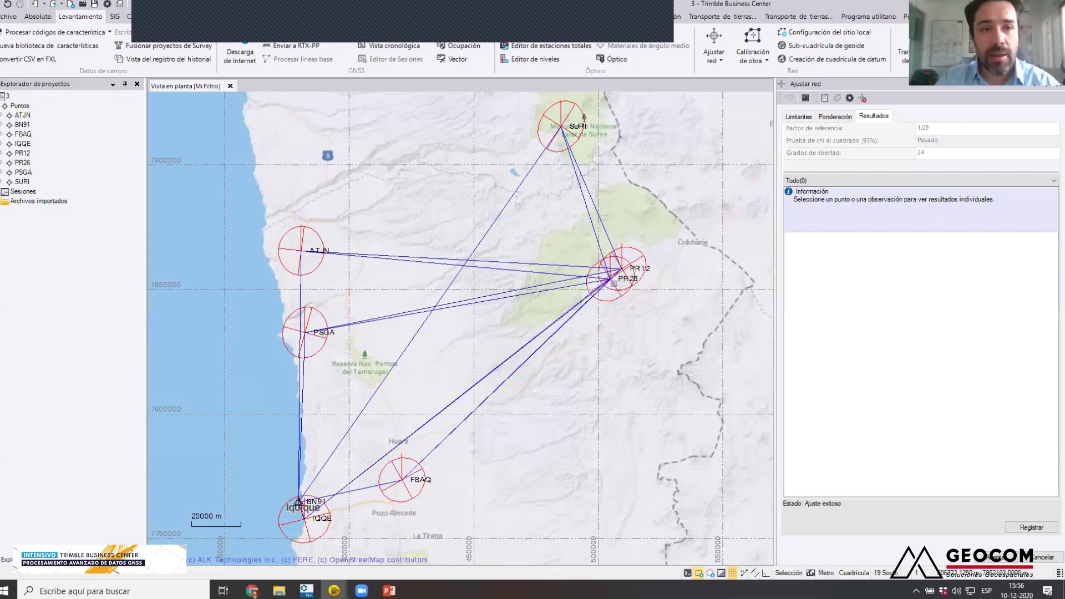
pyautogui.hotkey('alt', 'Tab')
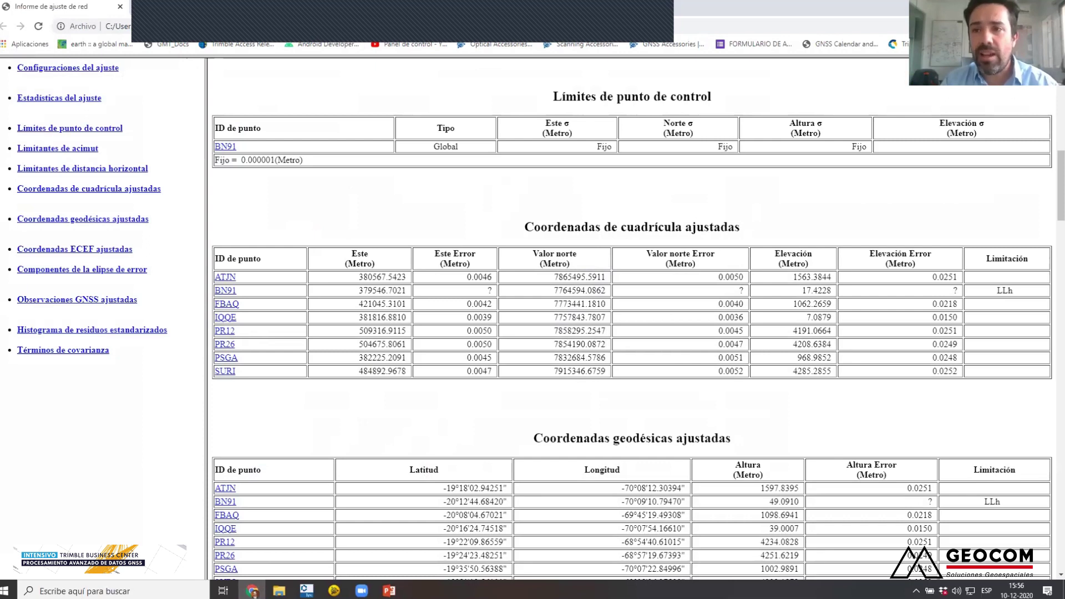
# - Switch to project 4 in Trimble Business Center and view the chain of points between PR12 and PR26
pyautogui.click(334, 591)
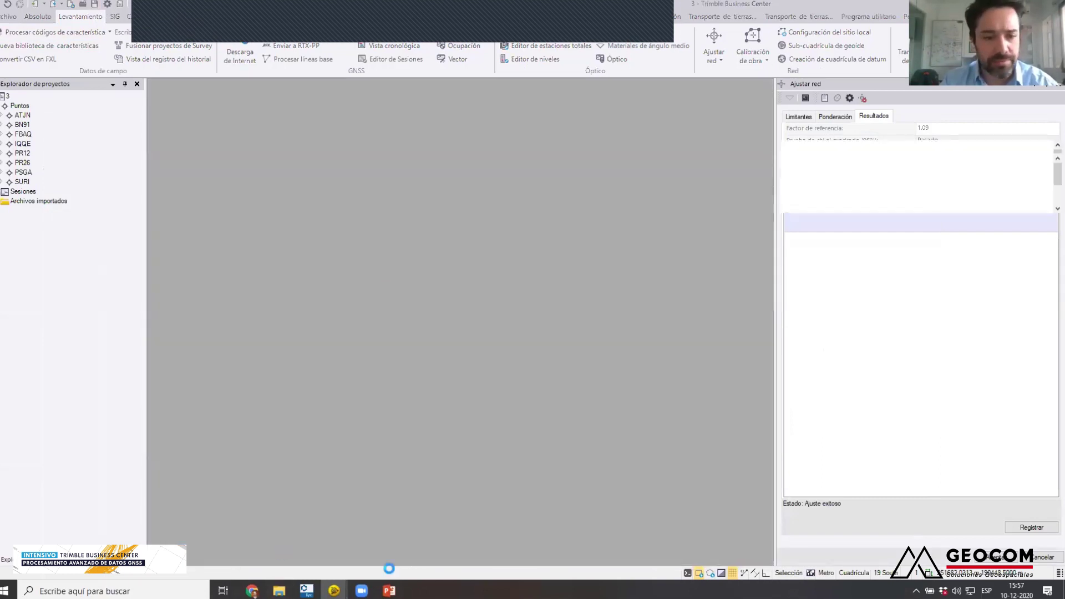
pyautogui.click(389, 591)
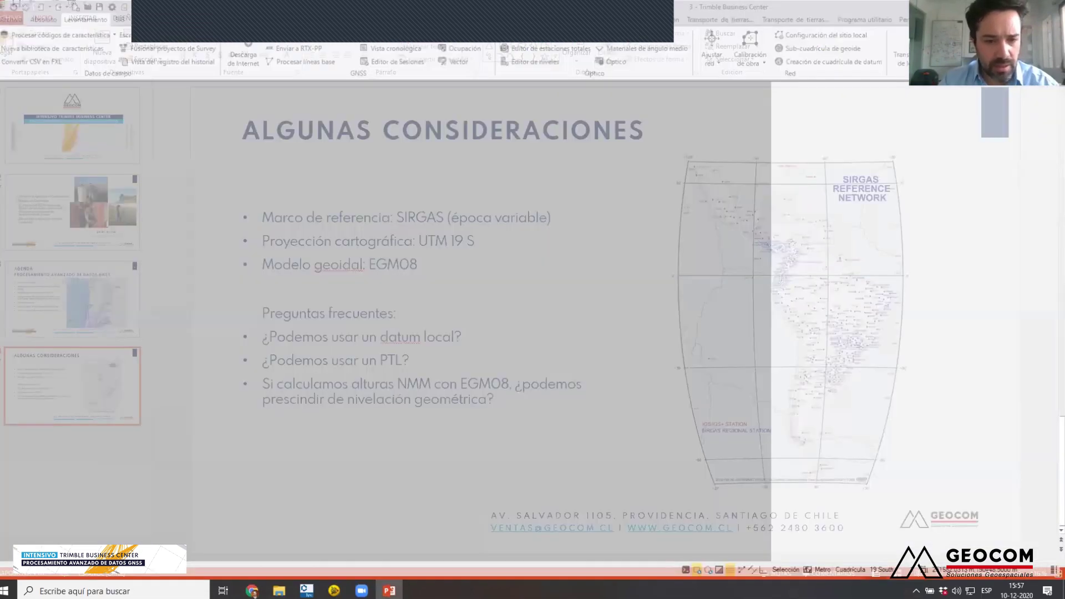
pyautogui.click(334, 591)
pyautogui.click(178, 518)
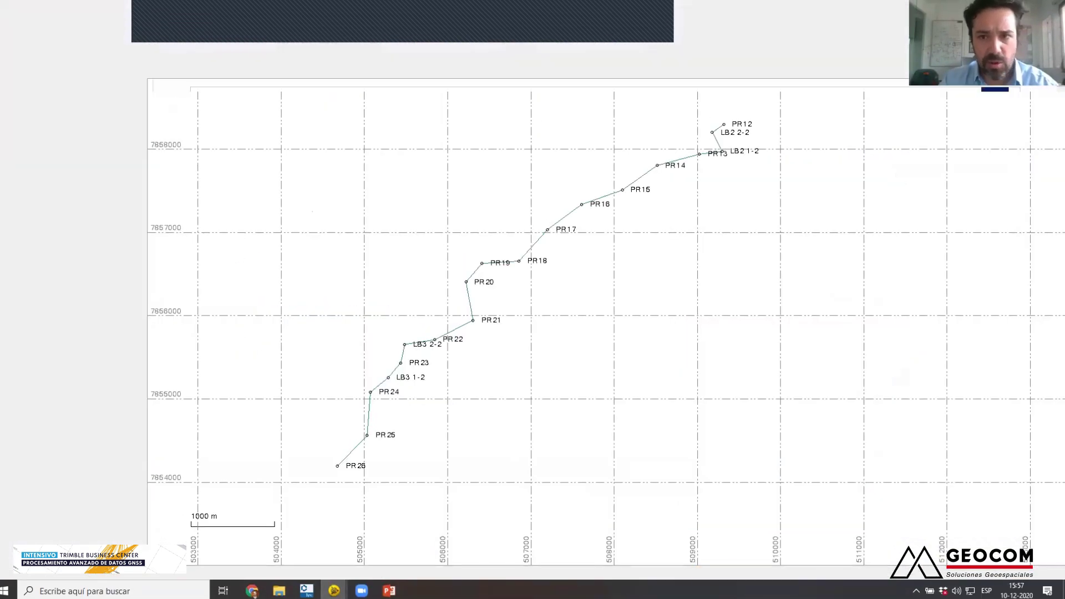
pyautogui.scroll(1, 739, 122)
pyautogui.scroll(-2, 740, 121)
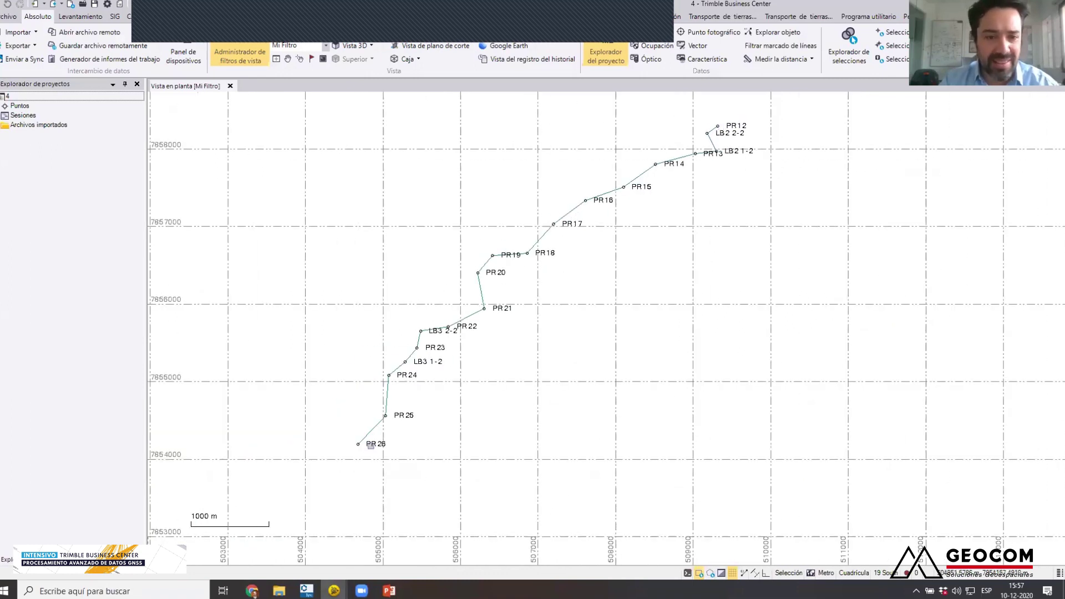
# - Switch to File Explorer and open fijas.csv from the 4 folder inside Datos in Notepad++
pyautogui.hotkey('alt', 'Tab')
pyautogui.click(530, 232)
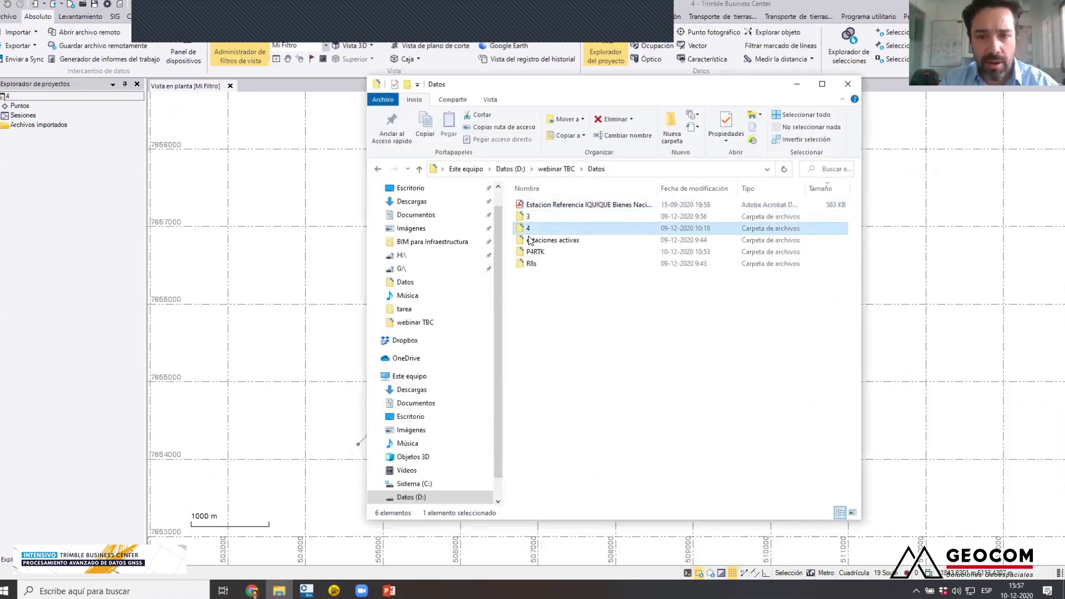
pyautogui.doubleClick(530, 232)
pyautogui.click(534, 208)
pyautogui.rightClick(535, 211)
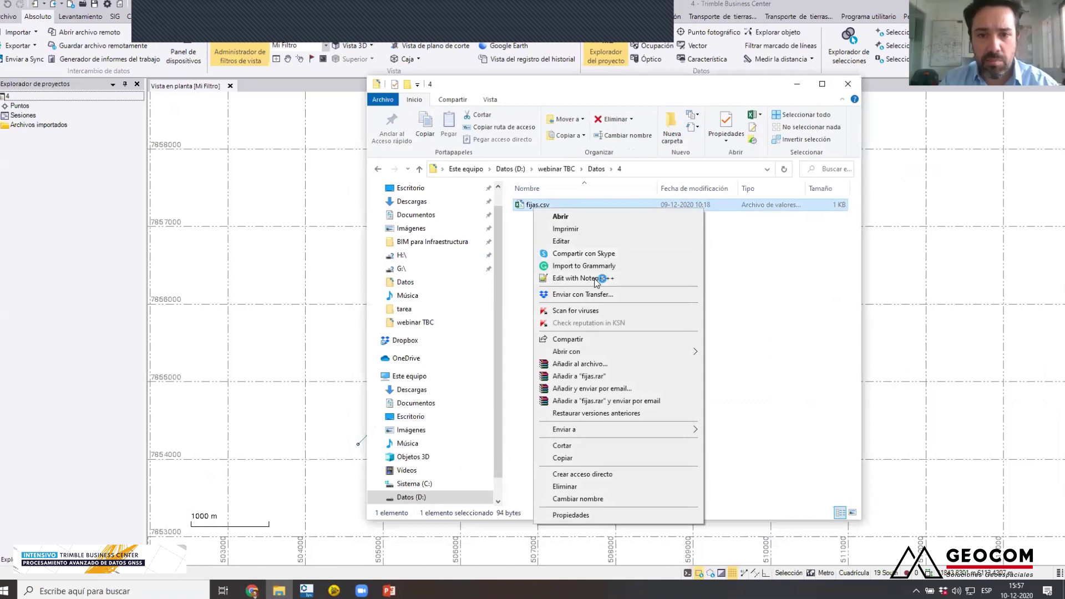
pyautogui.click(583, 279)
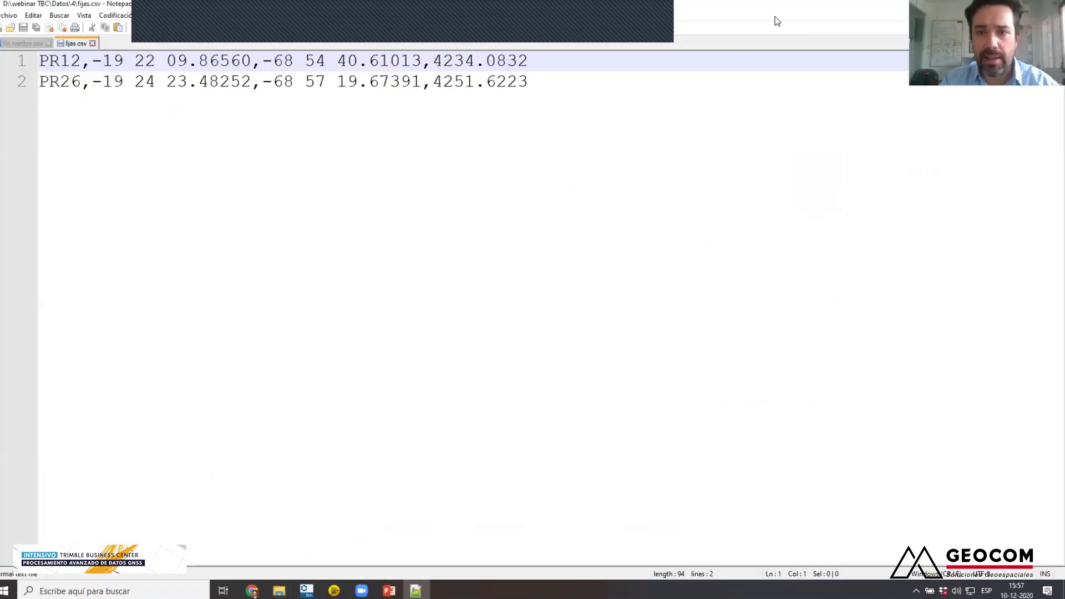
# - Check the PR12 and PR26 coordinates in fijas.csv in a smaller window, close the editor and minimize the folder window
pyautogui.click(1027, 6)
pyautogui.moveTo(1050, 186); pyautogui.dragTo(756, 186)
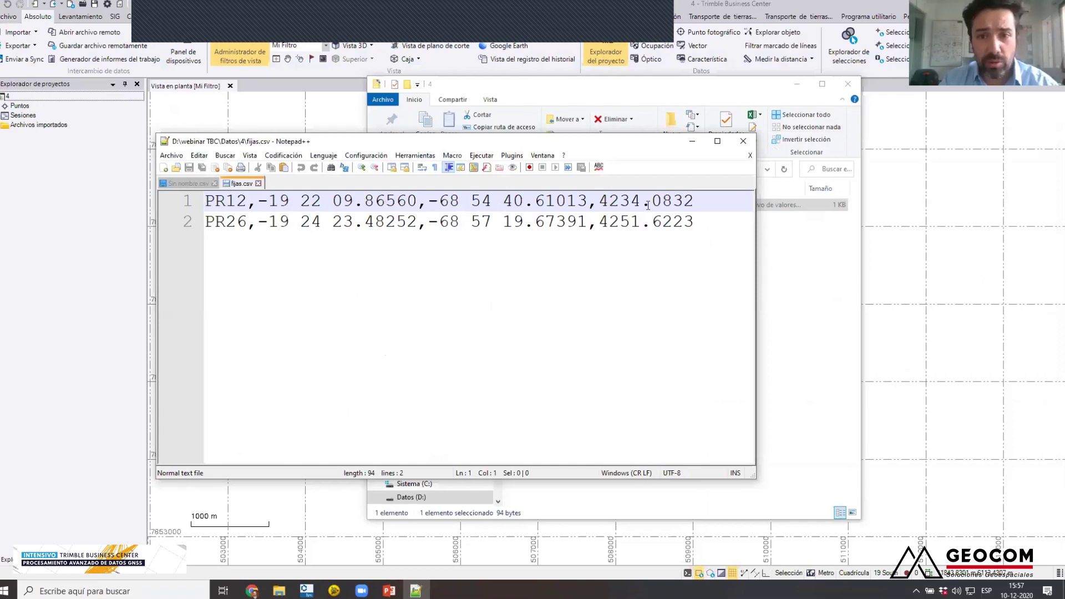
pyautogui.click(743, 141)
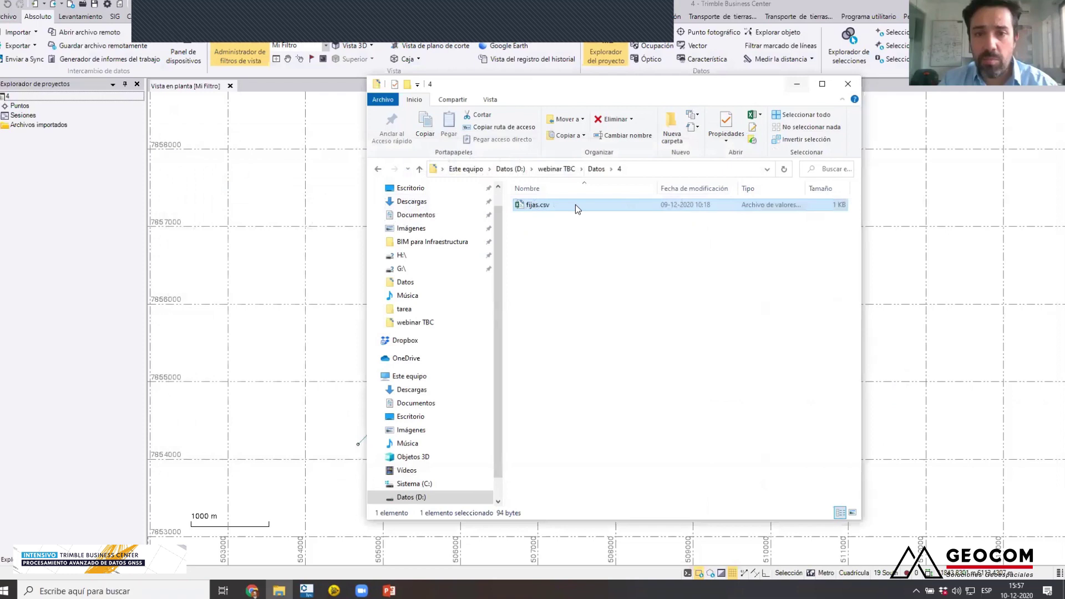
pyautogui.click(797, 84)
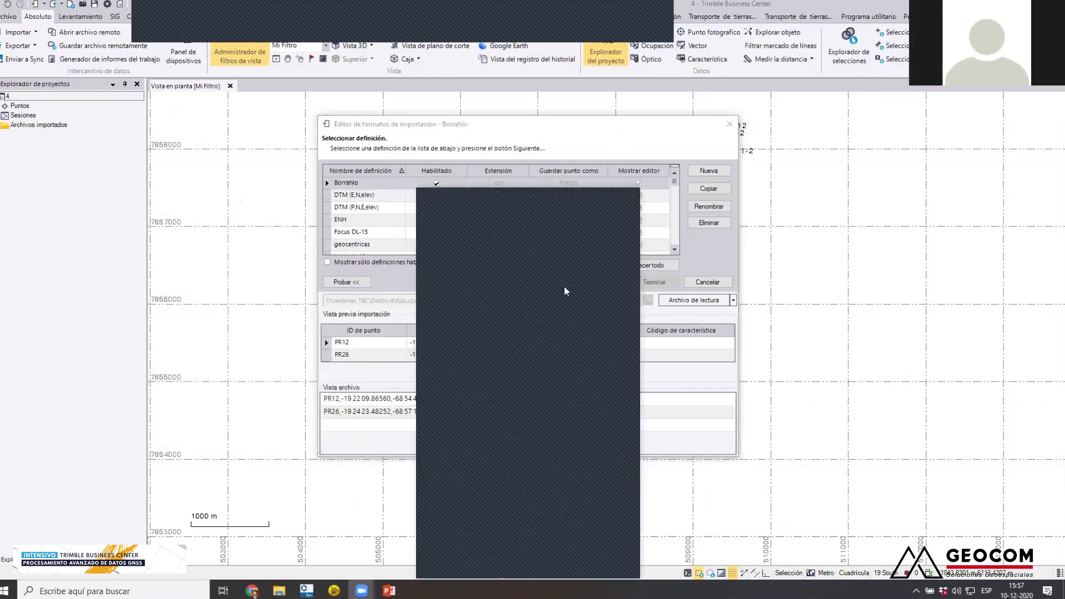
# - Import the fixed-coordinate file fijas.csv using the P,L,L,h,Code (Global) import definition
pyautogui.click(625, 193)
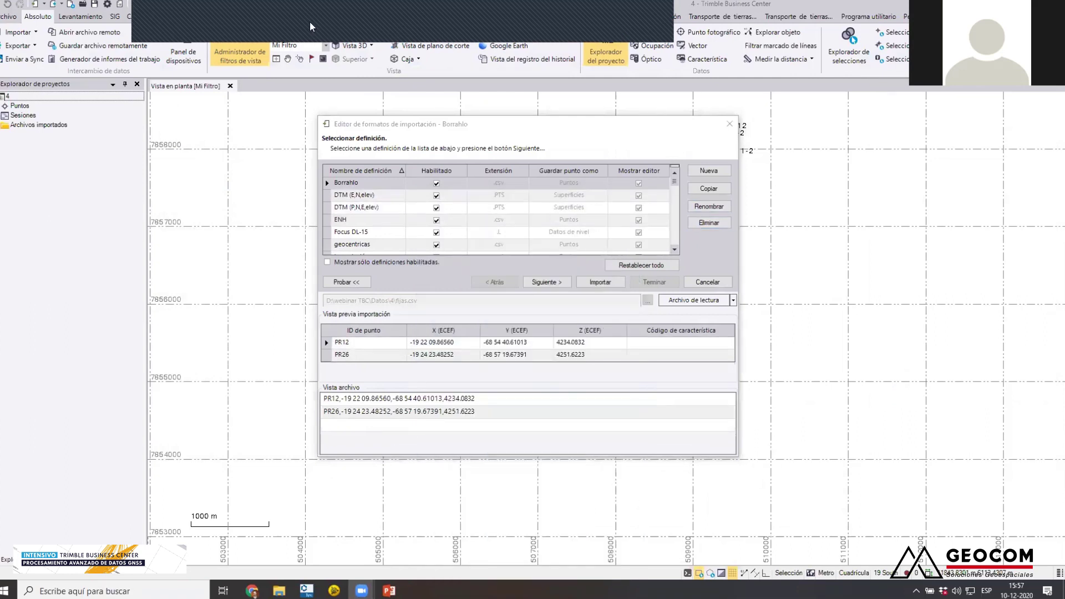
pyautogui.click(598, 283)
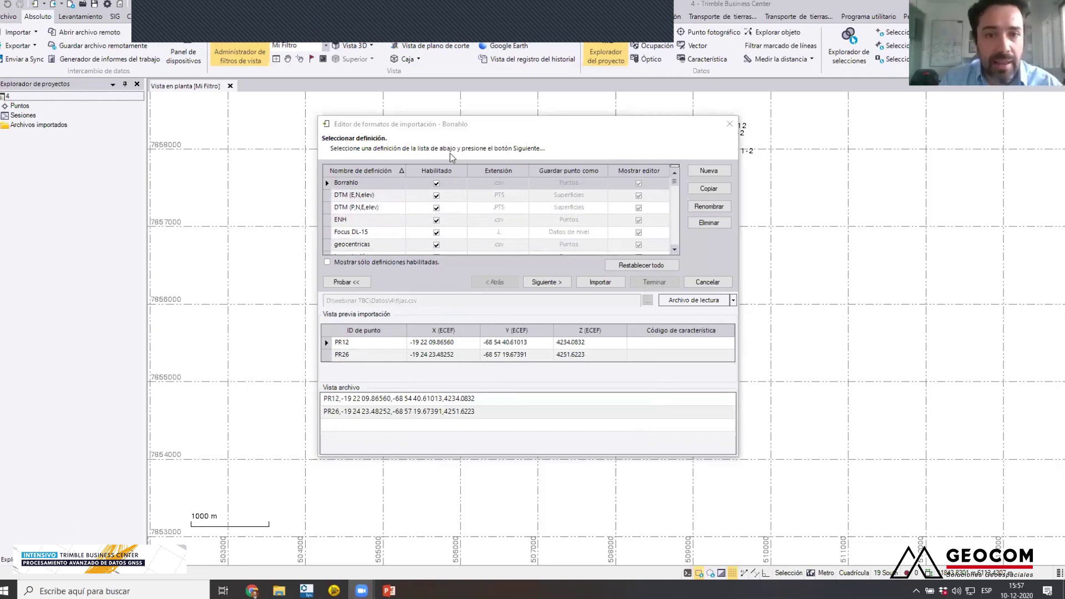
pyautogui.click(675, 251)
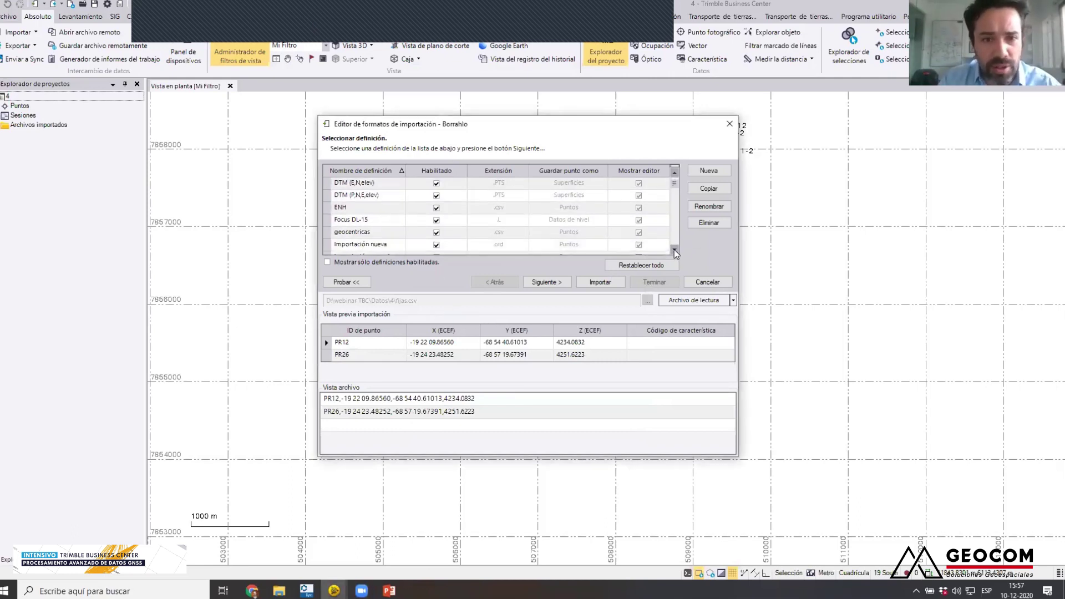
pyautogui.click(675, 251)
pyautogui.click(675, 251)
pyautogui.click(674, 251)
pyautogui.click(675, 251)
pyautogui.click(674, 251)
pyautogui.click(675, 251)
pyautogui.click(674, 251)
pyautogui.click(675, 251)
pyautogui.click(675, 250)
pyautogui.click(675, 251)
pyautogui.click(675, 250)
pyautogui.click(674, 251)
pyautogui.click(675, 251)
pyautogui.click(675, 251)
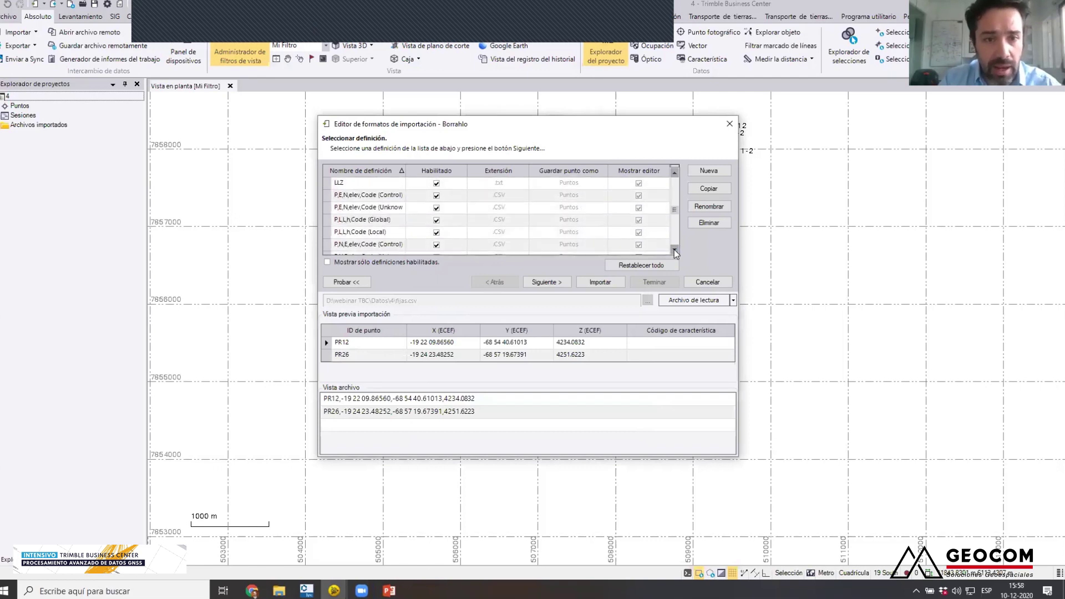
pyautogui.click(371, 222)
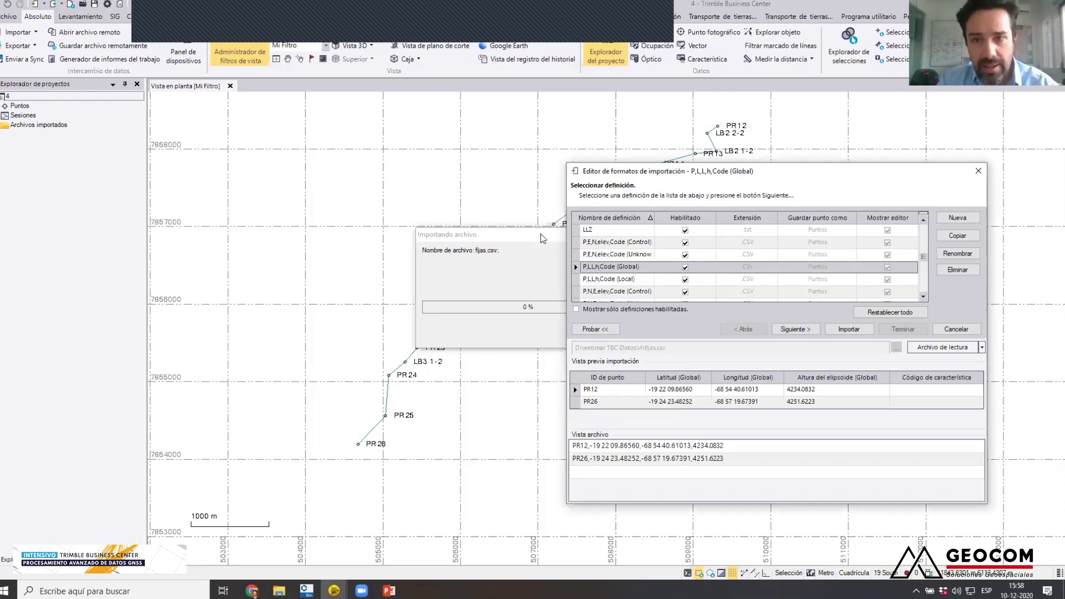
pyautogui.click(843, 329)
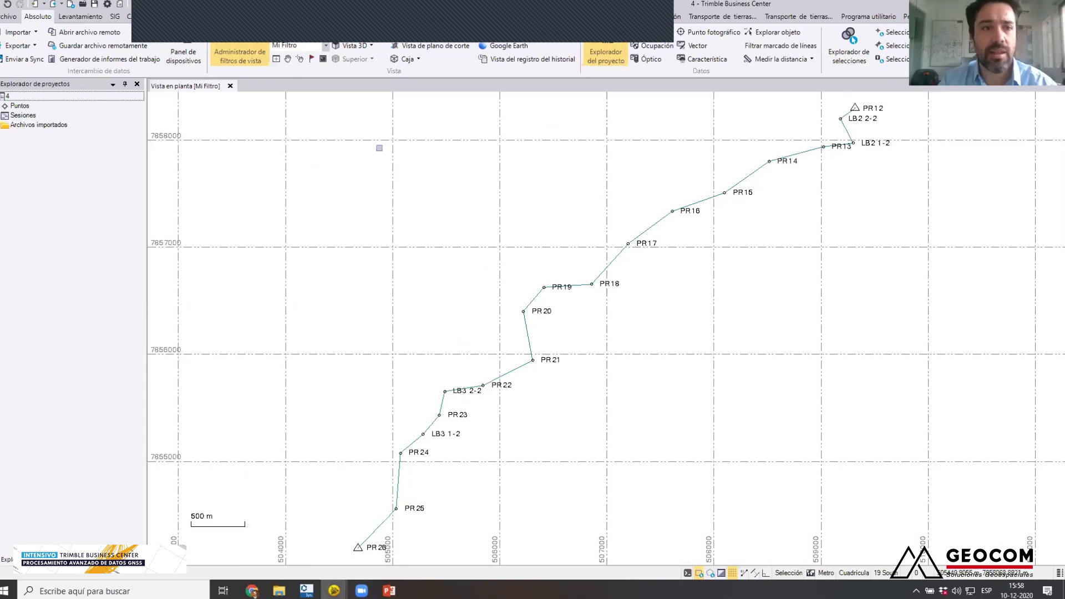
# - Select all the imported T02 files, from 00973261.T02 through 03623260.T02, and process their baselines
pyautogui.click(1, 126)
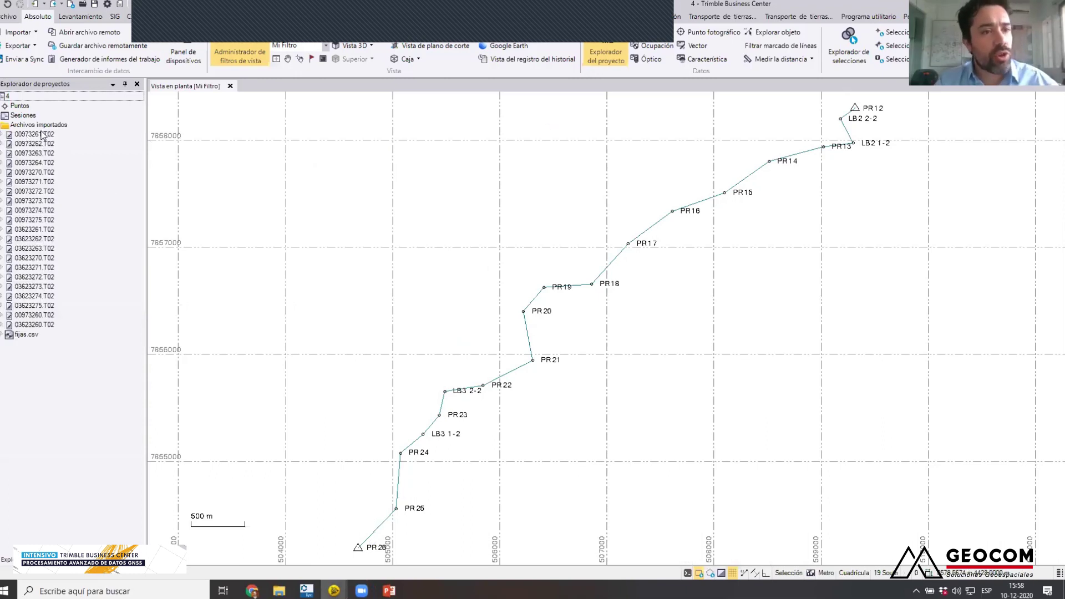
pyautogui.click(44, 134)
pyautogui.keyDown('shift'); pyautogui.click(60, 324); pyautogui.keyUp('shift')
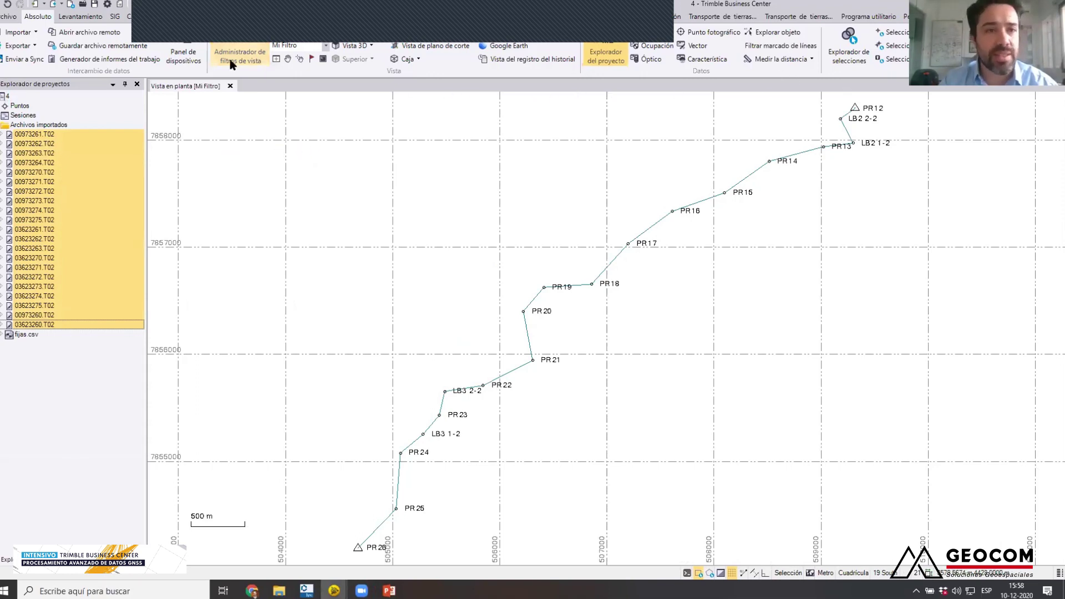
pyautogui.click(74, 19)
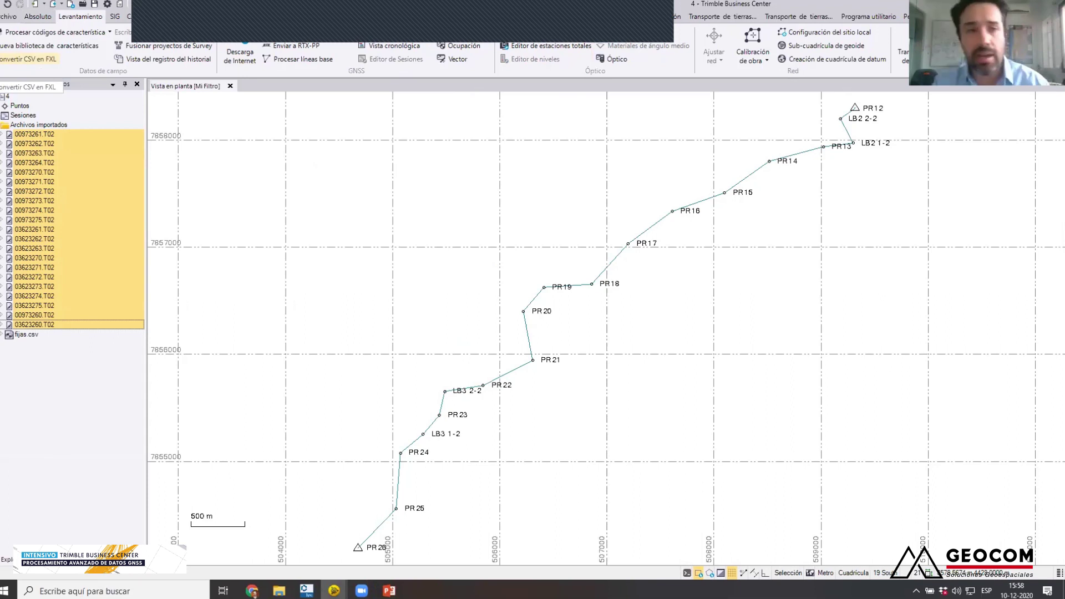
pyautogui.click(302, 60)
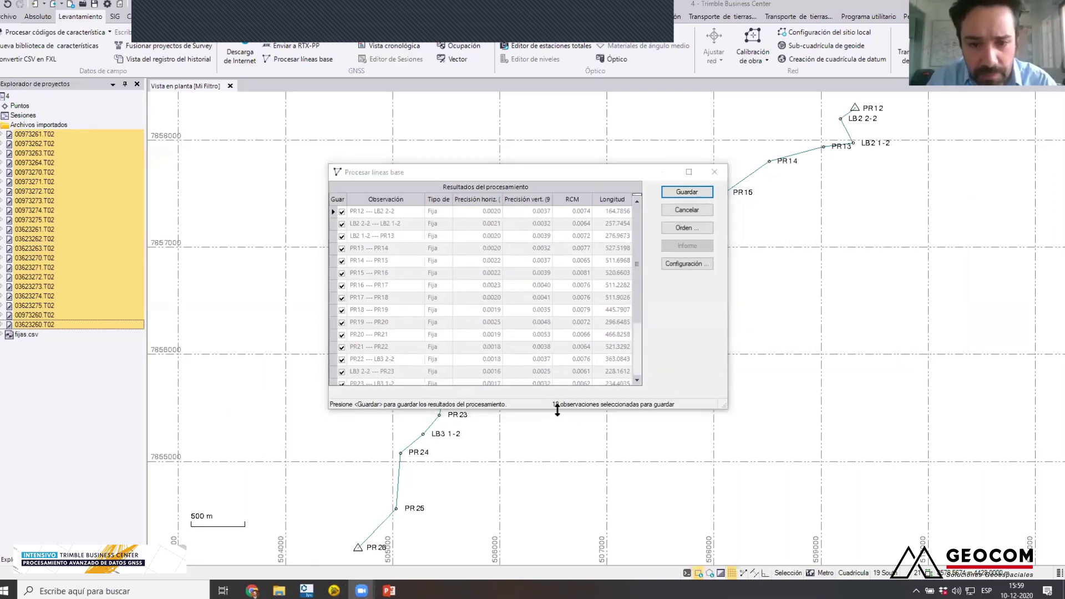
# - Enlarge the baseline results, sort them by length, save all the processed observations and clear the file selection
pyautogui.moveTo(558, 411); pyautogui.dragTo(571, 459)
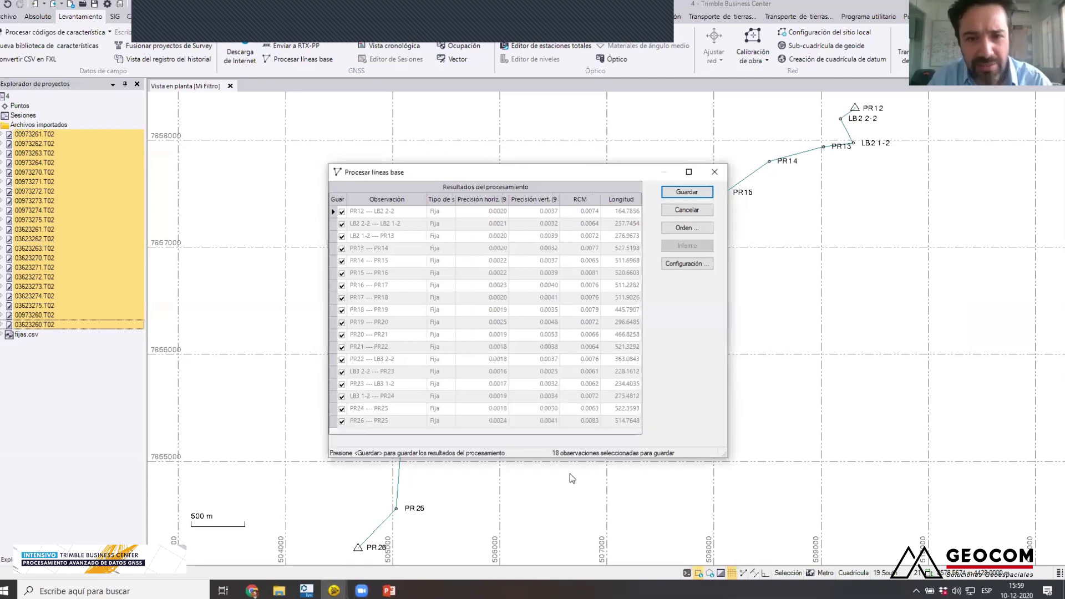
pyautogui.click(624, 200)
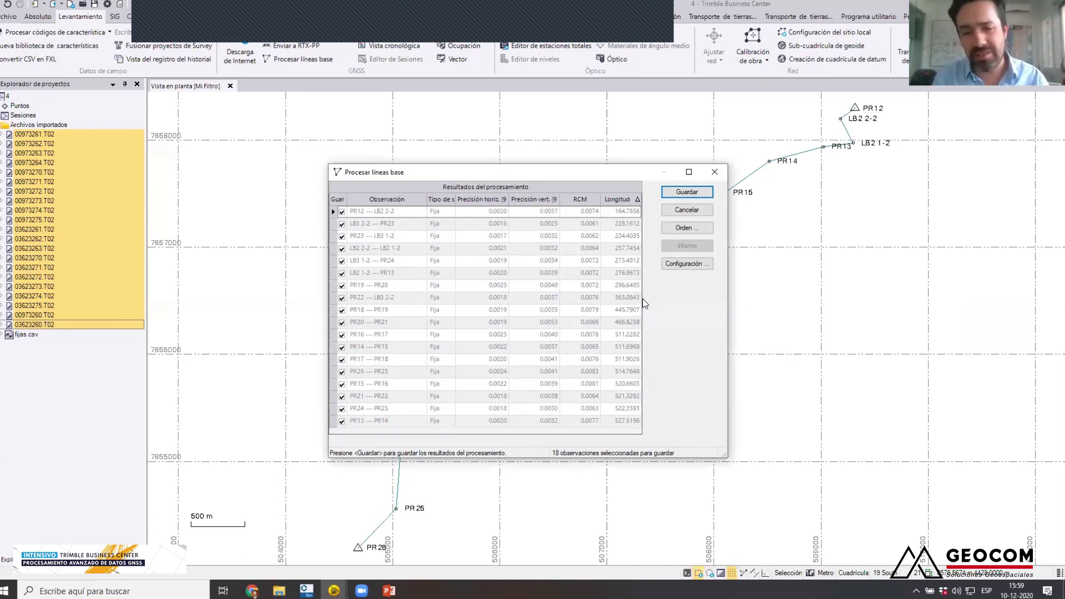
pyautogui.click(673, 194)
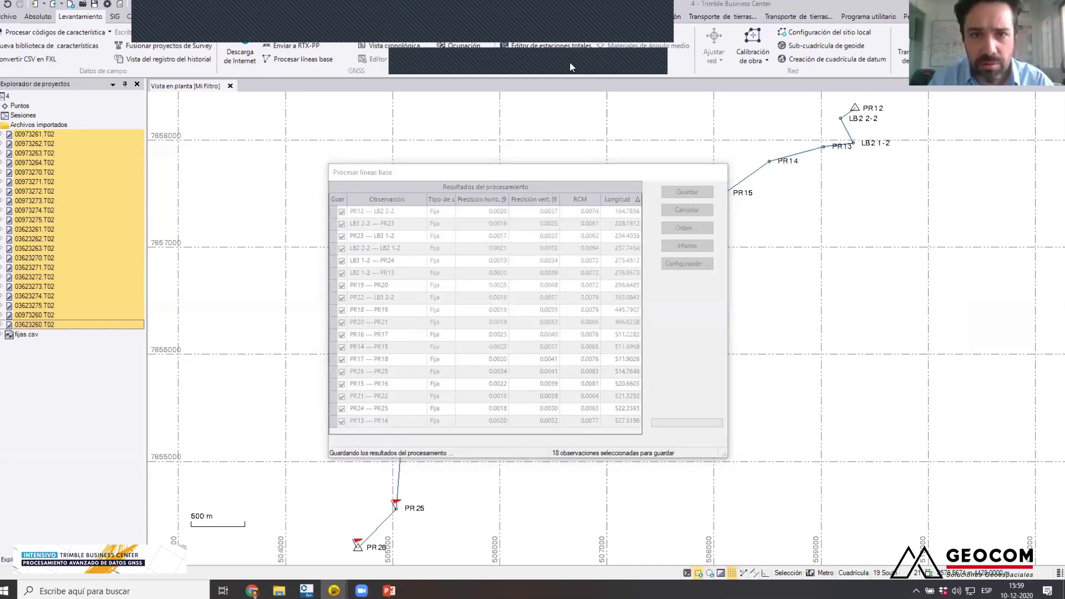
pyautogui.scroll(-1, 598, 297)
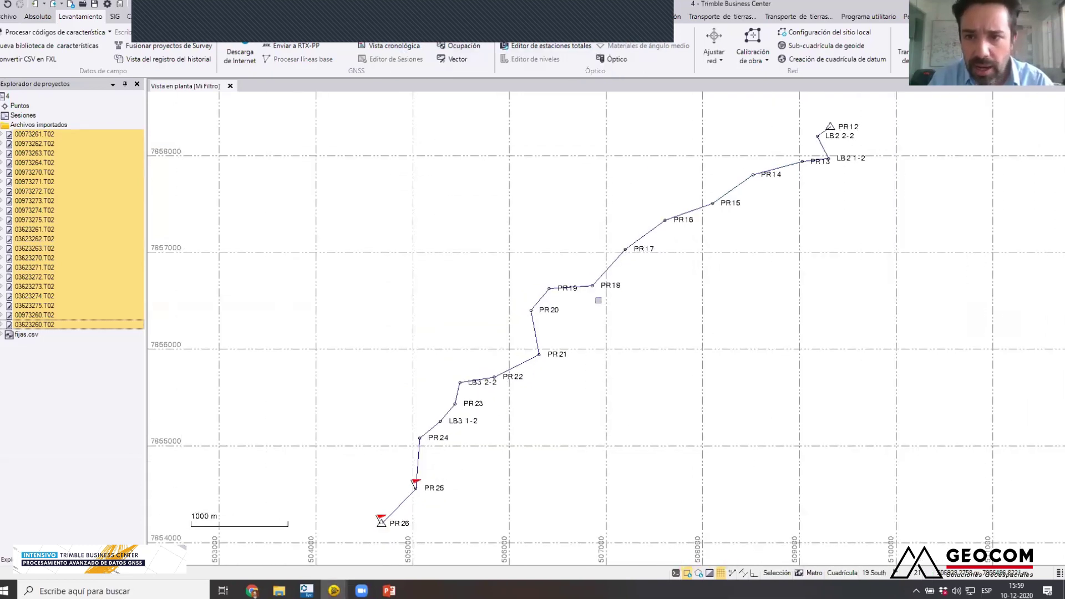
pyautogui.click(547, 169)
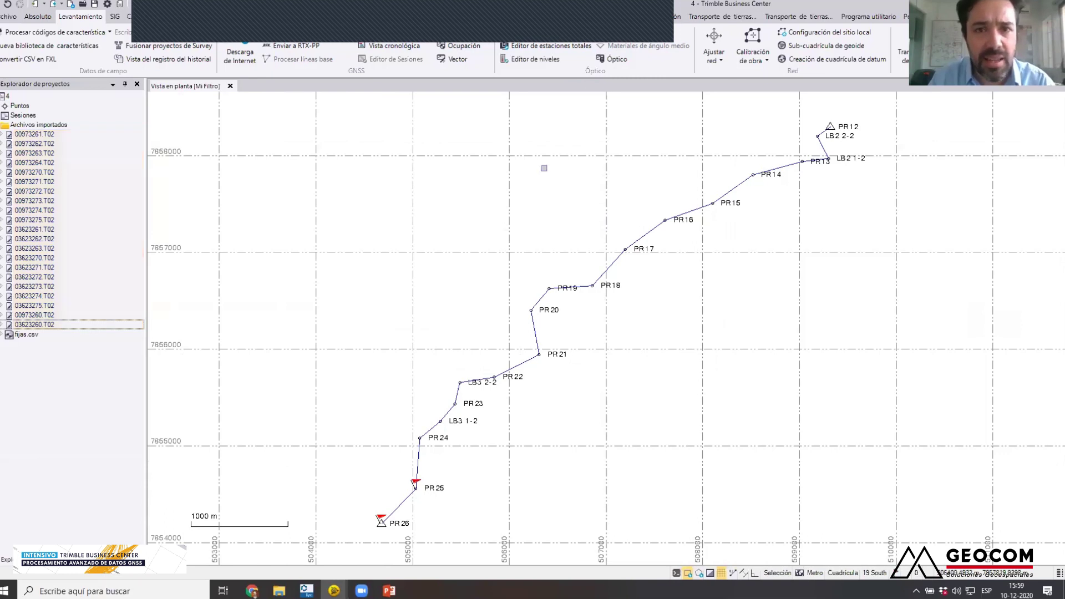
# - Adjust the network with PR12 and PR26 fixed in both 2D and ellipsoidal height
pyautogui.click(714, 44)
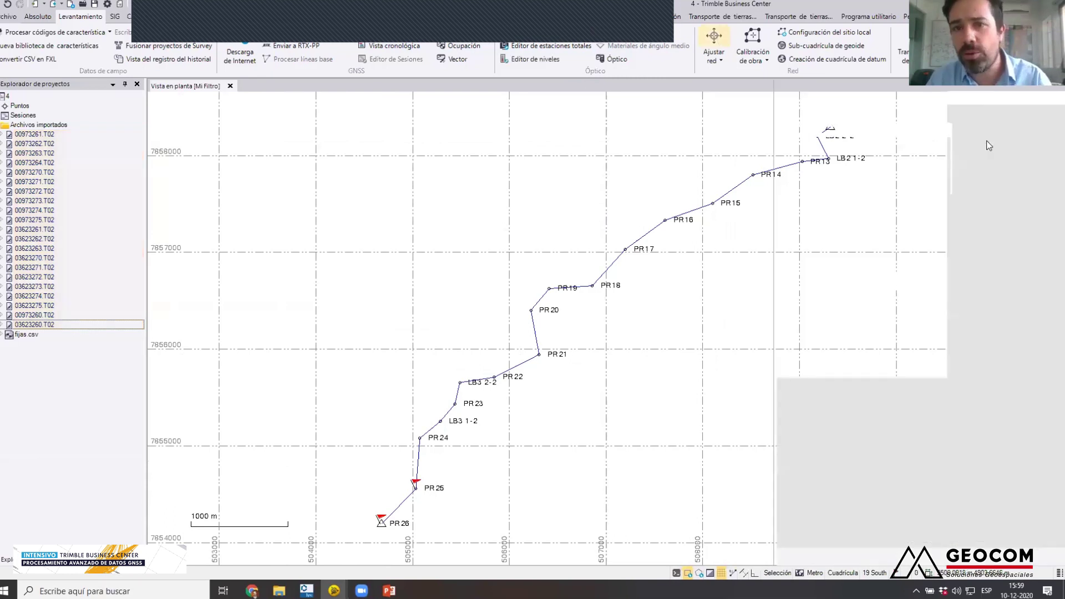
pyautogui.click(986, 156)
pyautogui.click(1017, 156)
pyautogui.click(986, 169)
pyautogui.click(1016, 169)
pyautogui.click(1032, 527)
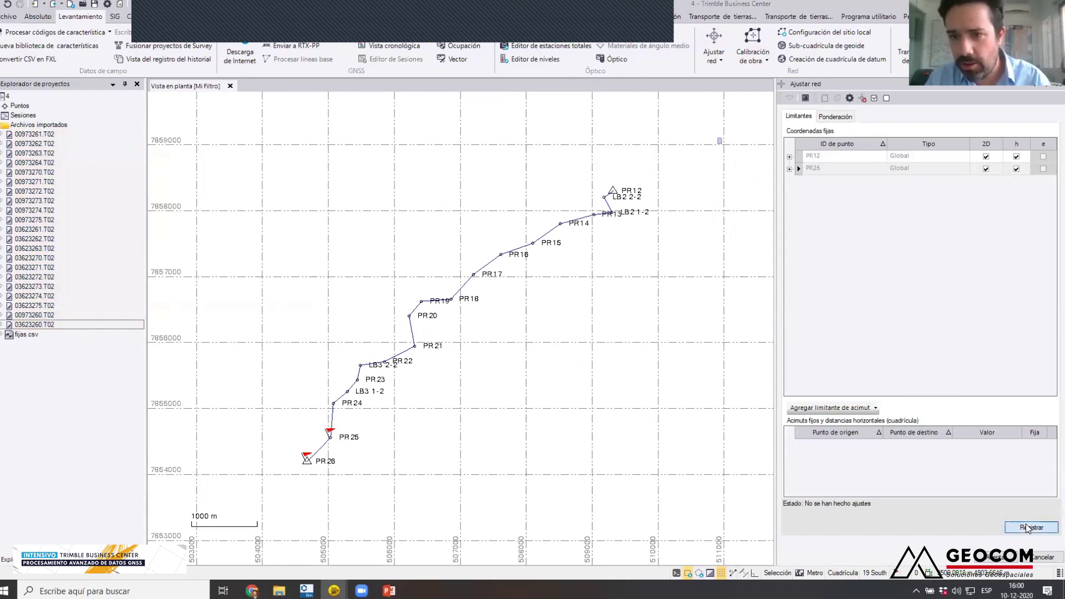
pyautogui.click(584, 314)
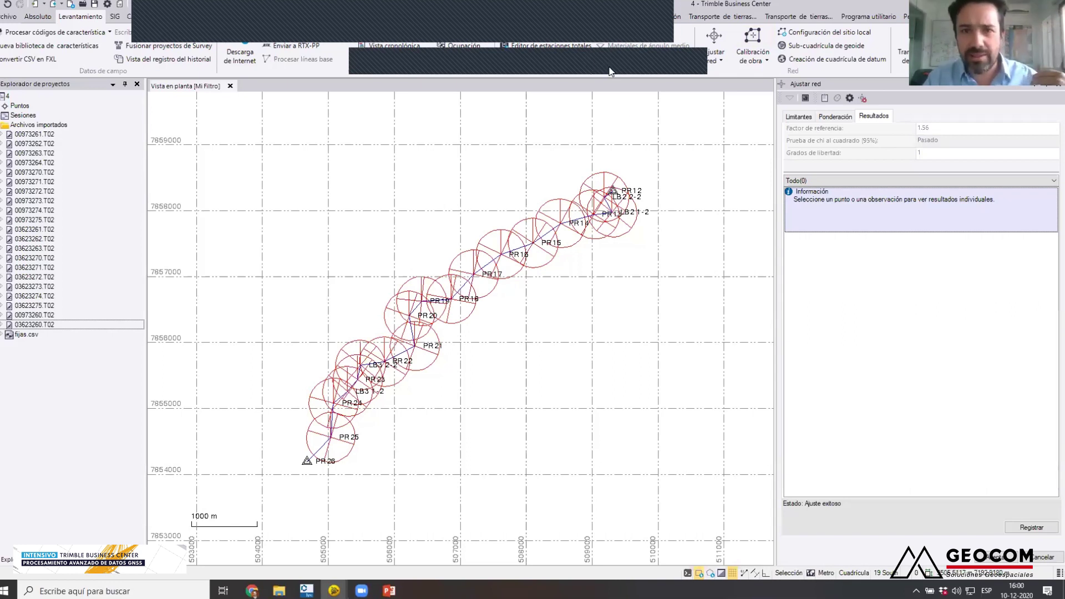
# - Open the network adjustment report and review the adjusted grid coordinates and their errors
pyautogui.click(825, 100)
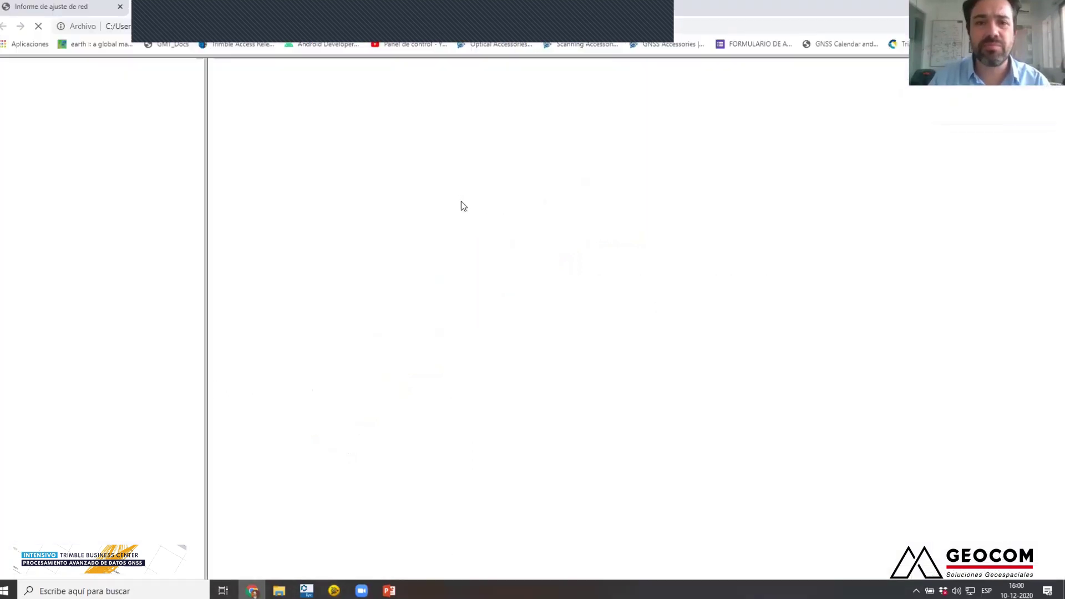
pyautogui.scroll(-10, 495, 353)
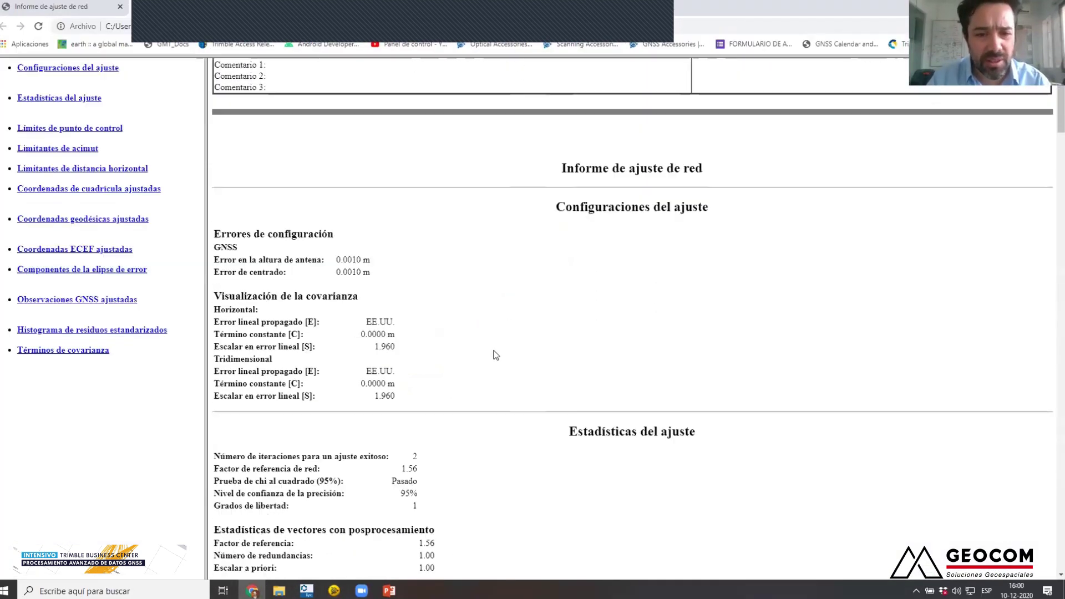
pyautogui.scroll(-3, 494, 354)
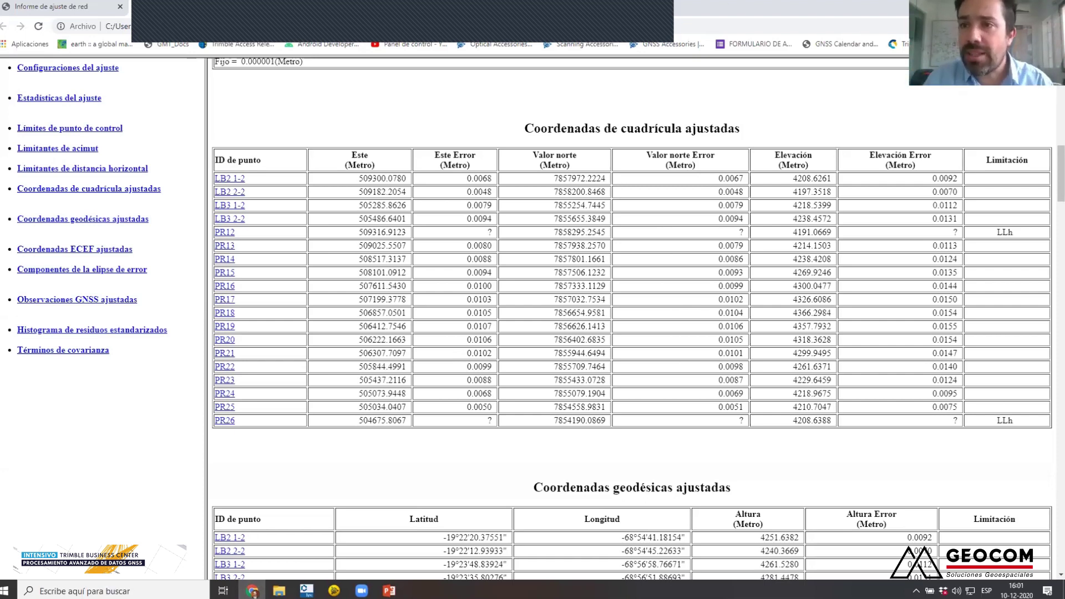
# - Return to project 4 in Trimble Business Center and view the error ellipses along the chain from PR12 to PR26
pyautogui.hotkey('alt', 'Tab')
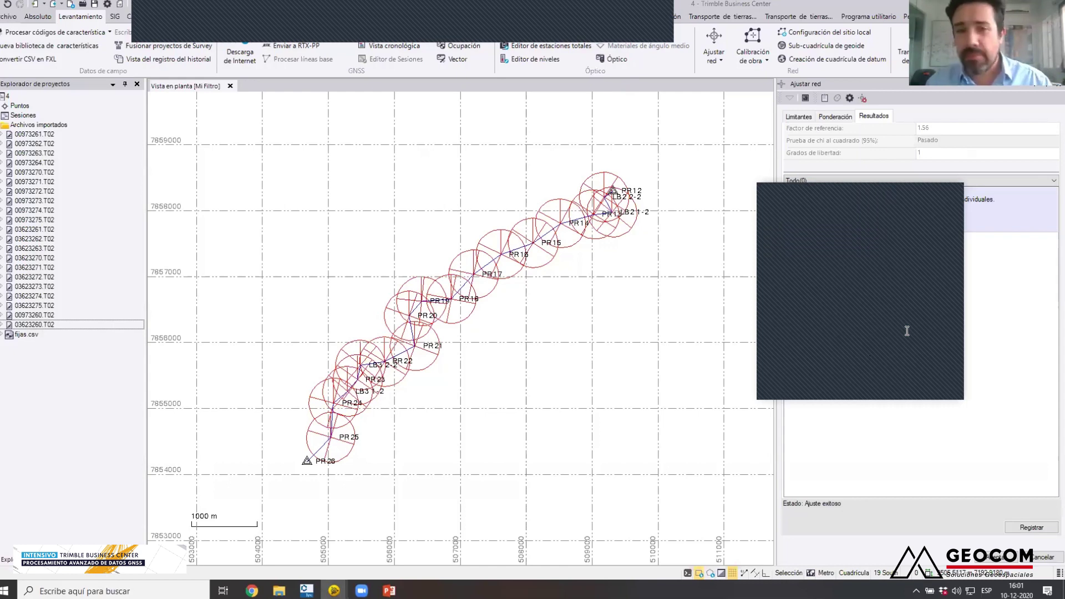
pyautogui.scroll(3, 543, 287)
pyautogui.scroll(-1, 543, 288)
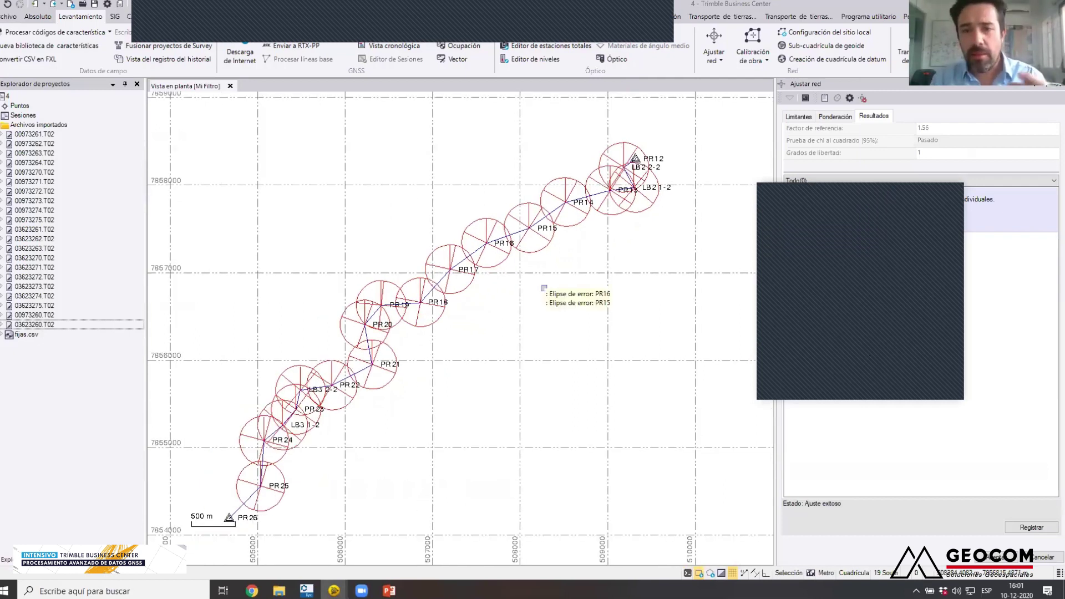
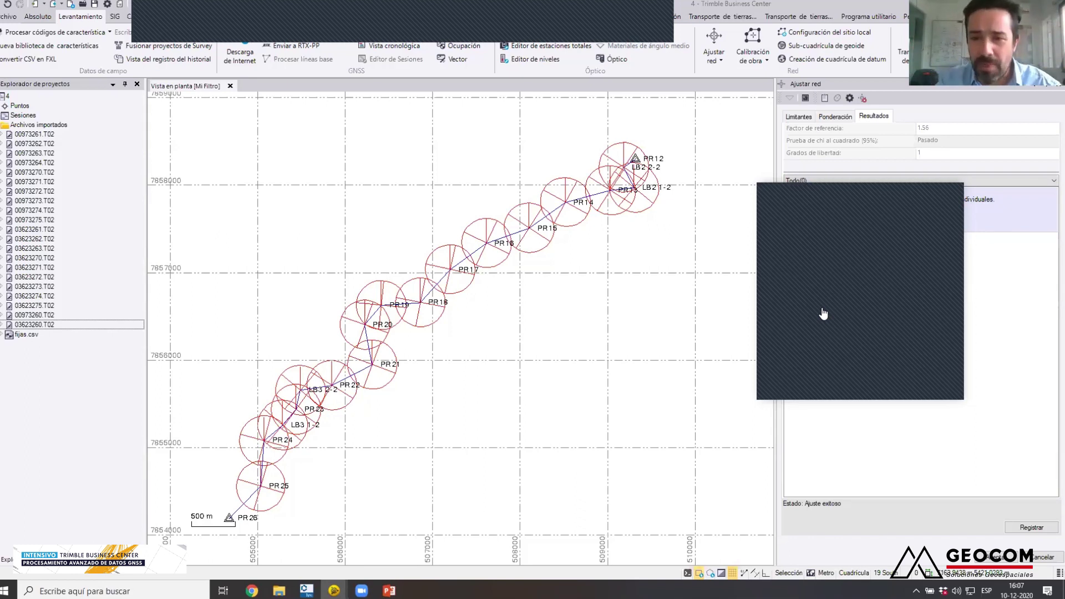
# - Close project 4 without saving its changes and switch to the open Red 2019.91 project
pyautogui.click(649, 23)
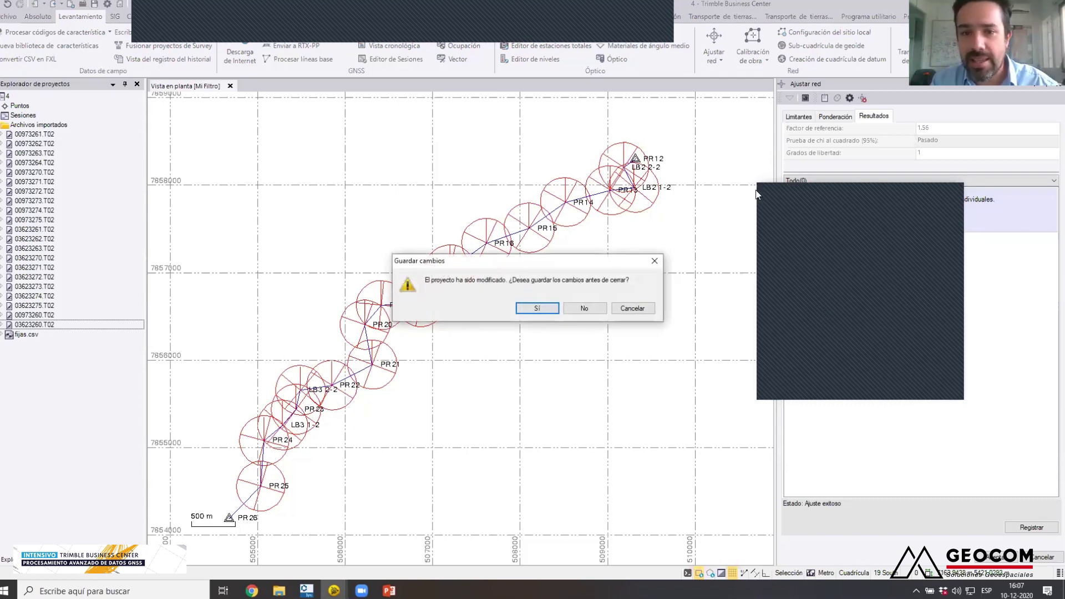
pyautogui.click(578, 311)
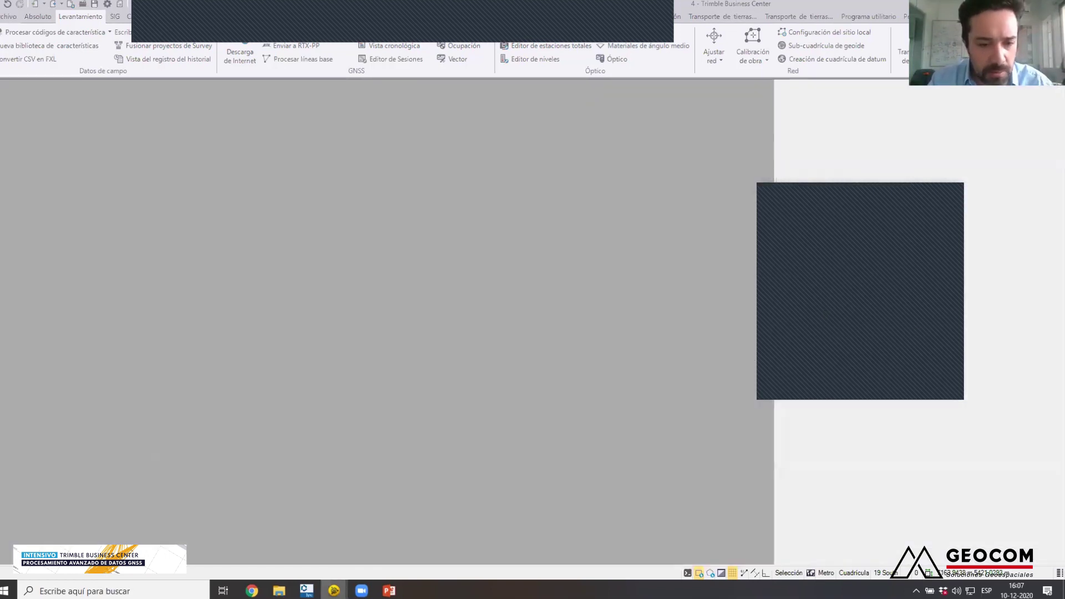
pyautogui.hotkey('alt', 'Tab')
pyautogui.moveTo(334, 591)
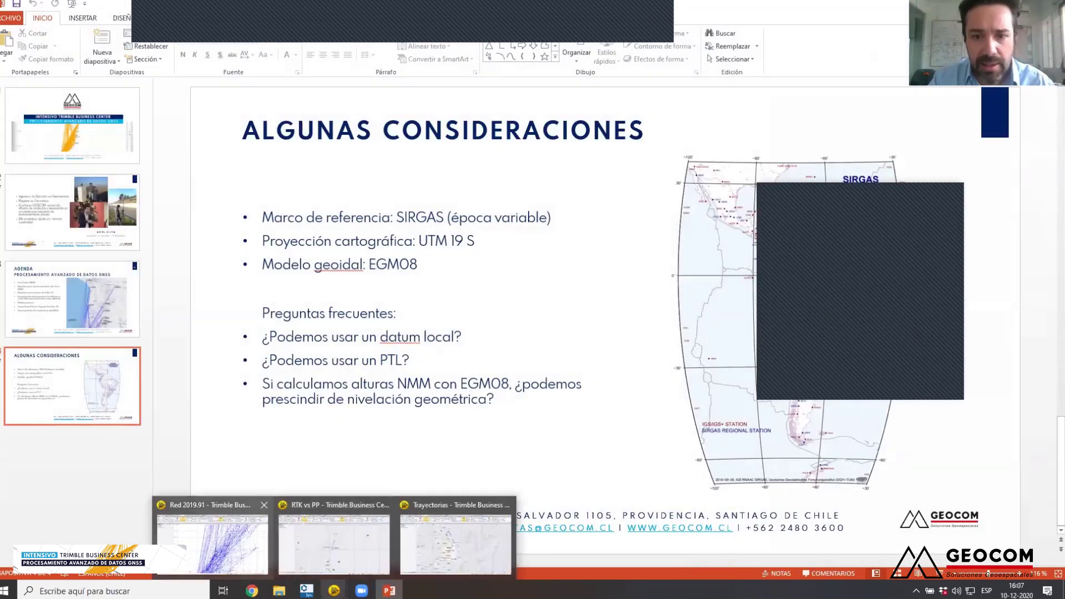
pyautogui.click(225, 552)
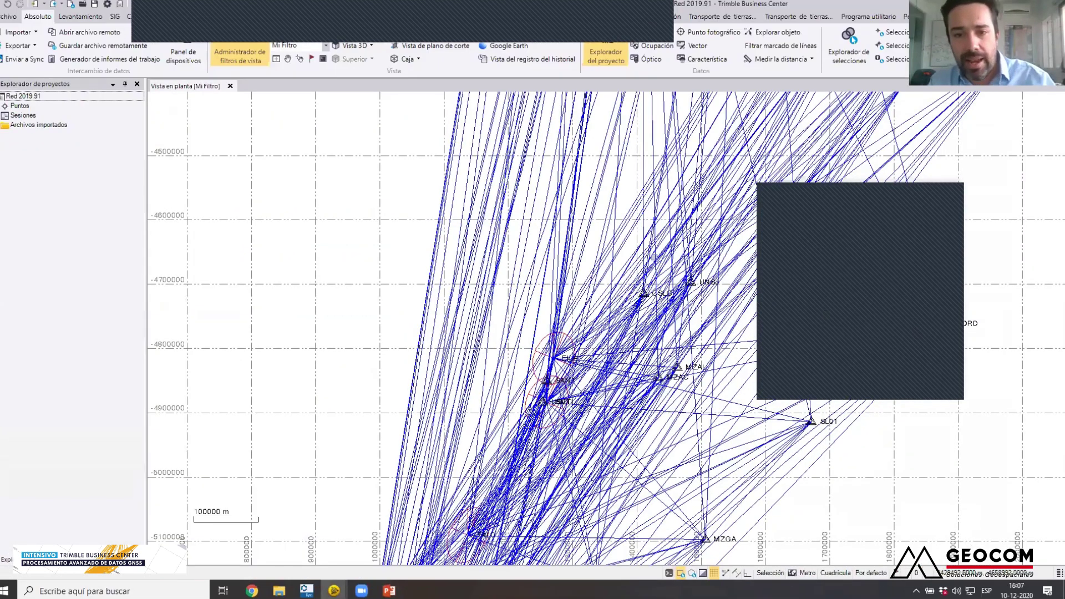
# - View the full extent of the Red 2019.91 network from AREQ down to ESQU
pyautogui.scroll(-5, 586, 324)
pyautogui.scroll(2, 561, 344)
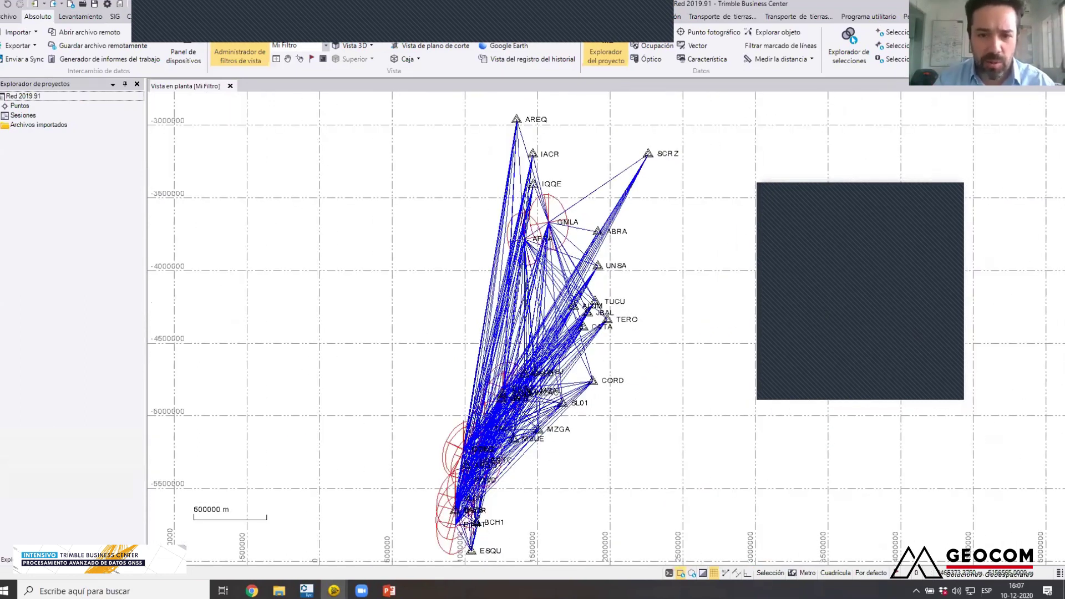
pyautogui.moveTo(541, 406); pyautogui.dragTo(547, 388)
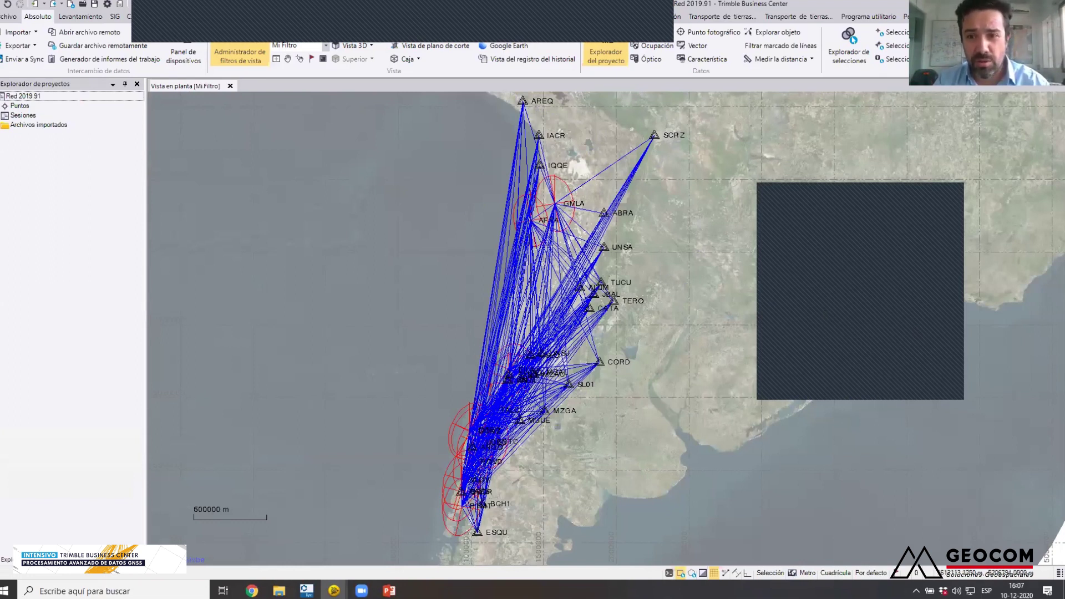
# - Hide the Vector PP data in the Mi Filtro view filter of the Red 2019.91 project
pyautogui.click(949, 192)
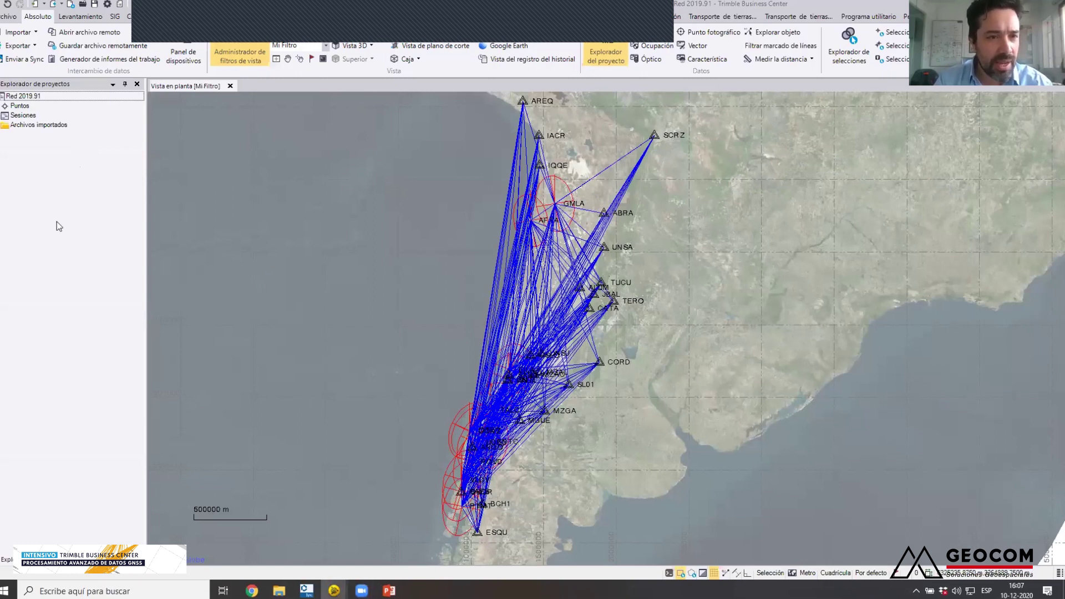
pyautogui.click(80, 559)
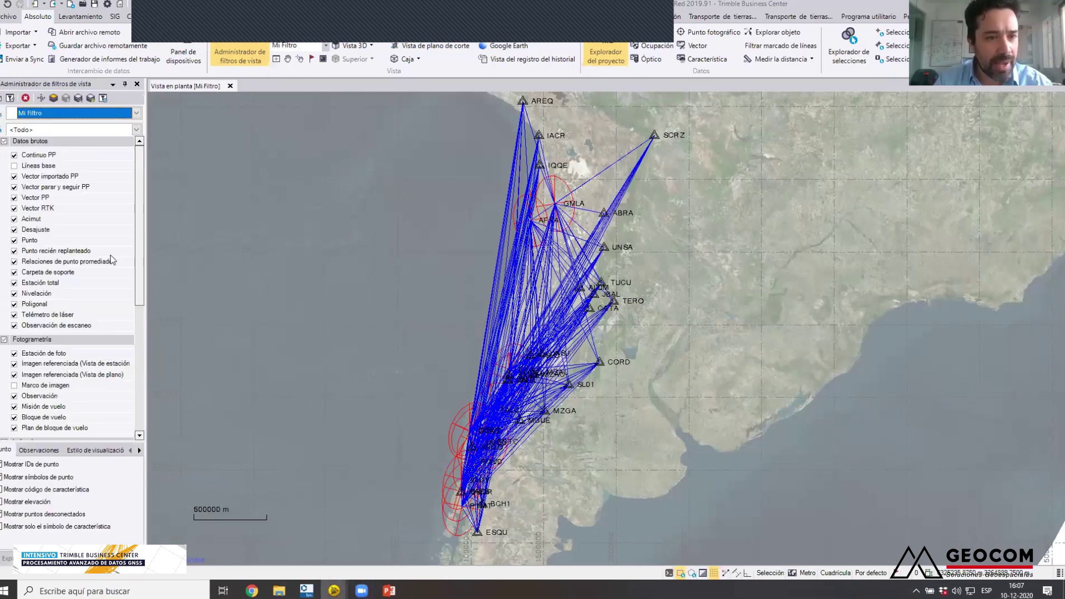
pyautogui.click(14, 198)
# - Examine the stations and error ellipses without vectors, closing in on the area around EILA and SANT
pyautogui.moveTo(555, 118); pyautogui.dragTo(557, 153)
pyautogui.scroll(1, 541, 135)
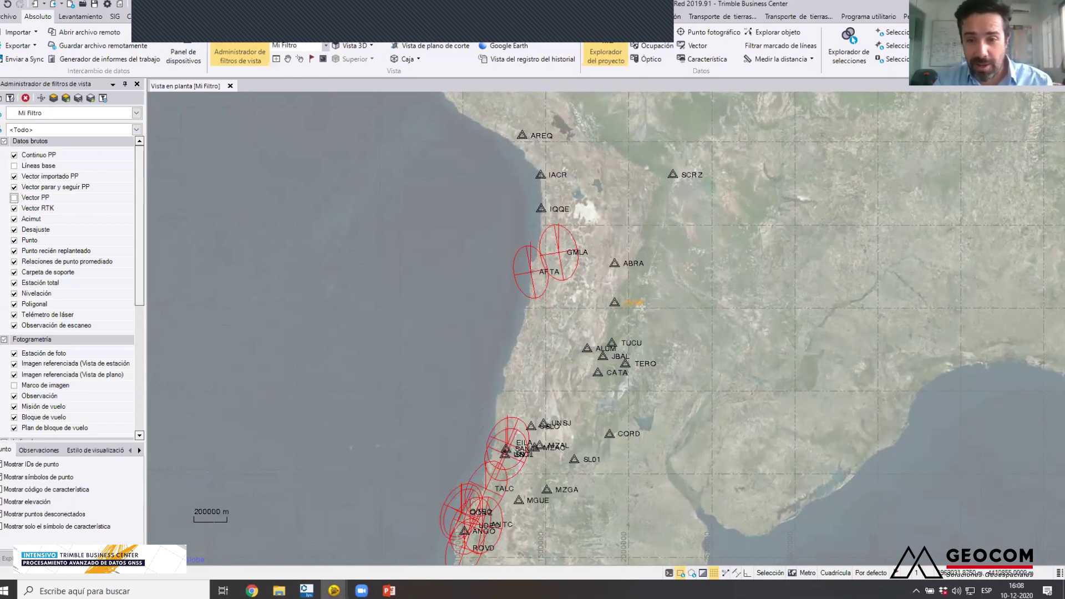
pyautogui.scroll(3, 560, 426)
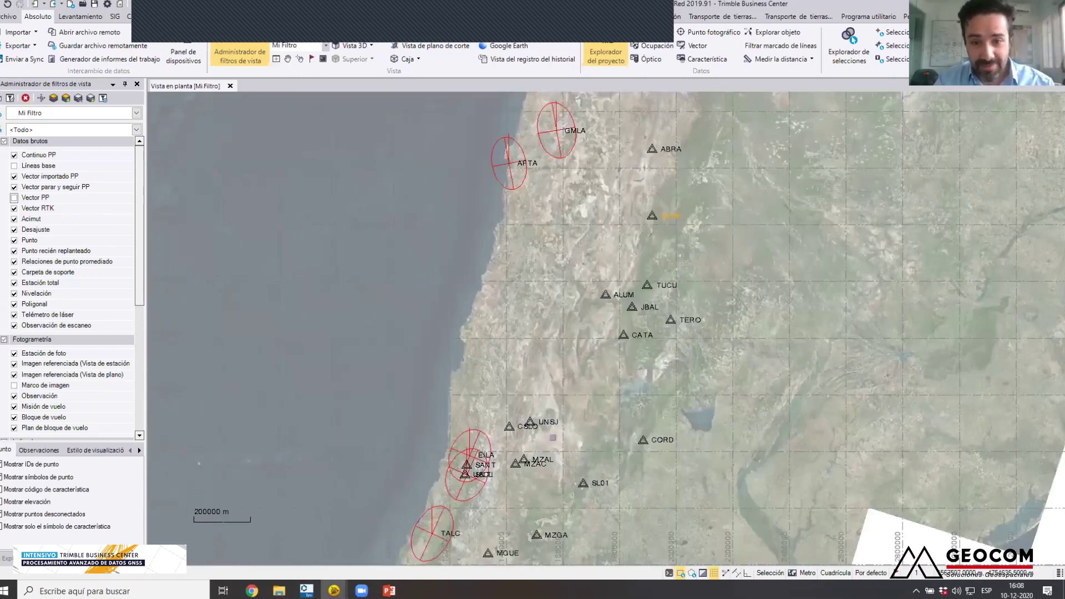
pyautogui.moveTo(538, 464); pyautogui.dragTo(602, 369)
pyautogui.scroll(8, 547, 344)
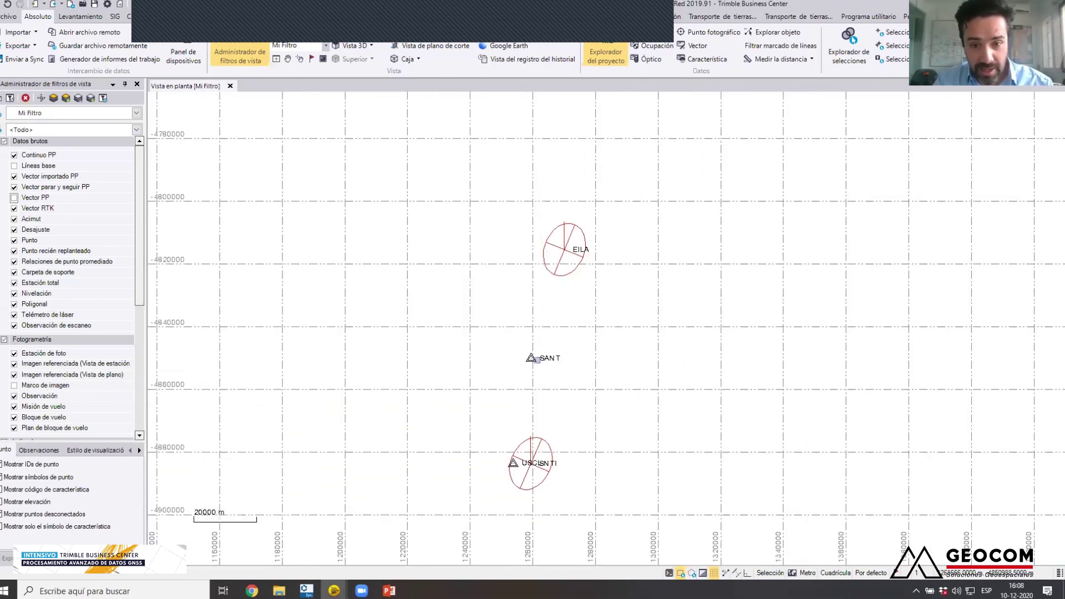
# - Examine the error ellipses and fixed stations around USCL and SNTI, the southern stations down to ESQU, and the northern part around AFTA and GMLA
pyautogui.scroll(2, 518, 413)
pyautogui.moveTo(518, 421); pyautogui.dragTo(581, 259)
pyautogui.scroll(3, 561, 322)
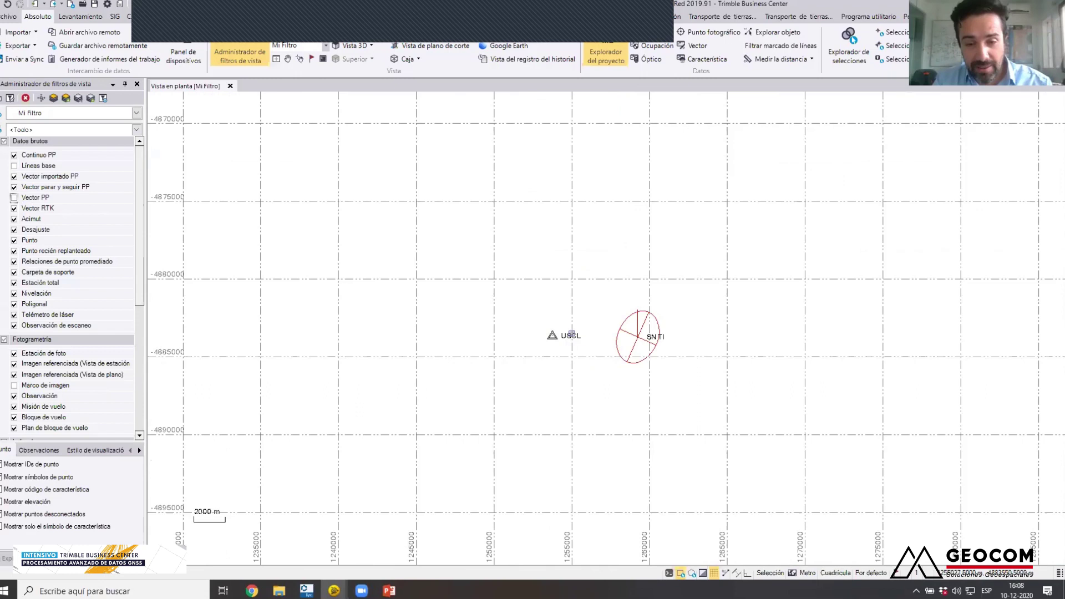
pyautogui.scroll(-15, 572, 334)
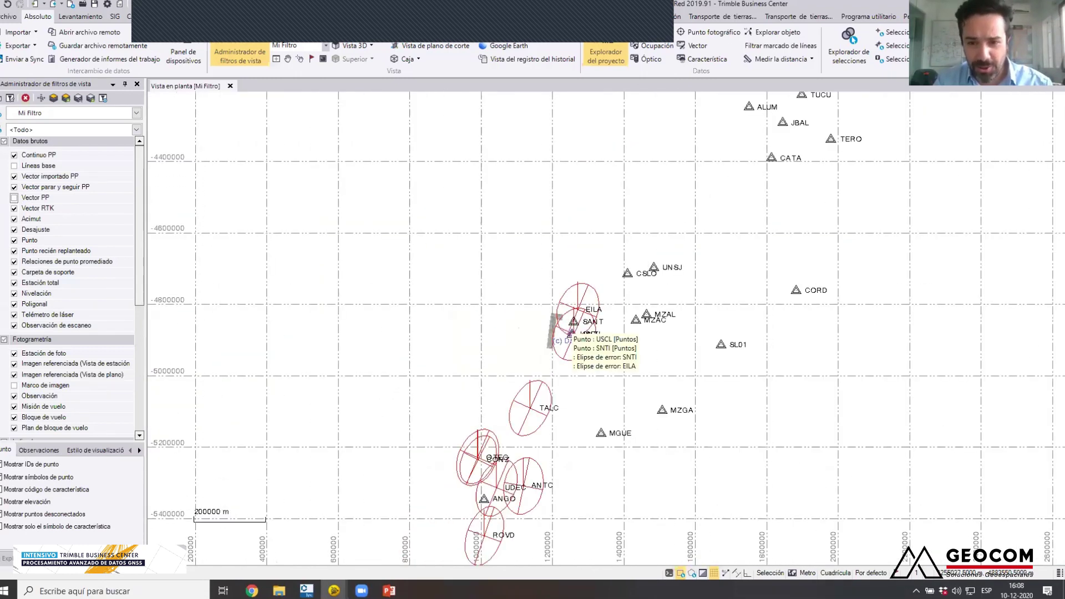
pyautogui.moveTo(623, 408); pyautogui.dragTo(632, 291)
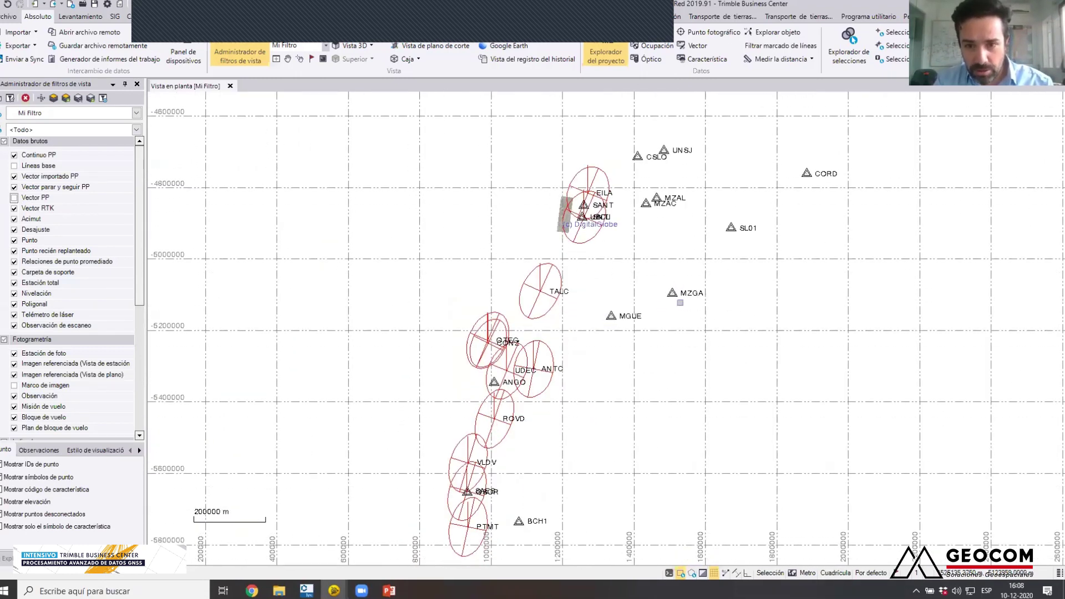
pyautogui.moveTo(574, 454); pyautogui.dragTo(629, 283)
pyautogui.scroll(8, 520, 323)
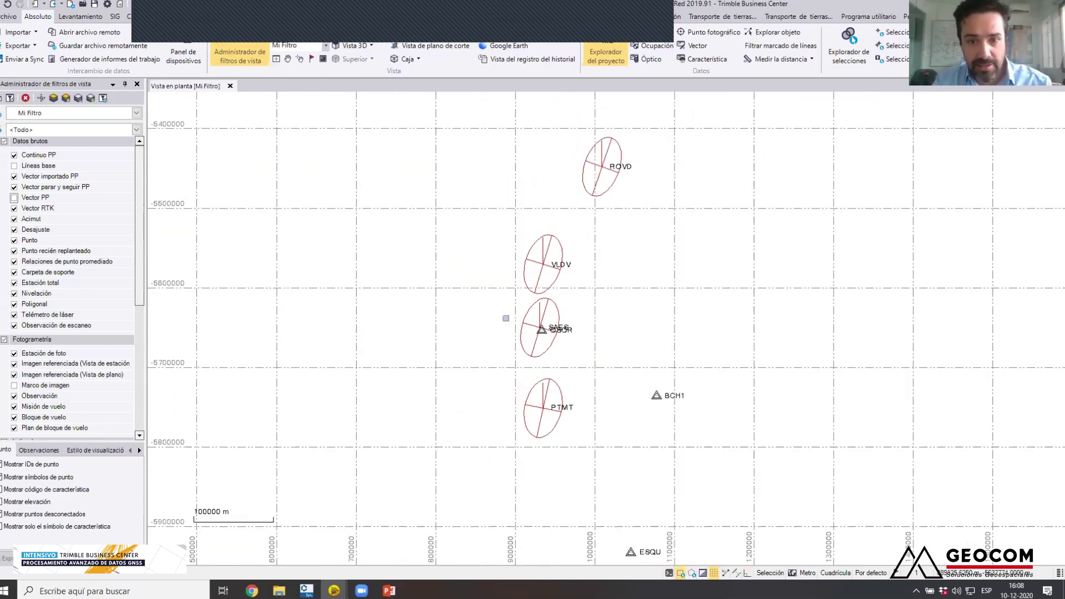
pyautogui.scroll(-10, 520, 324)
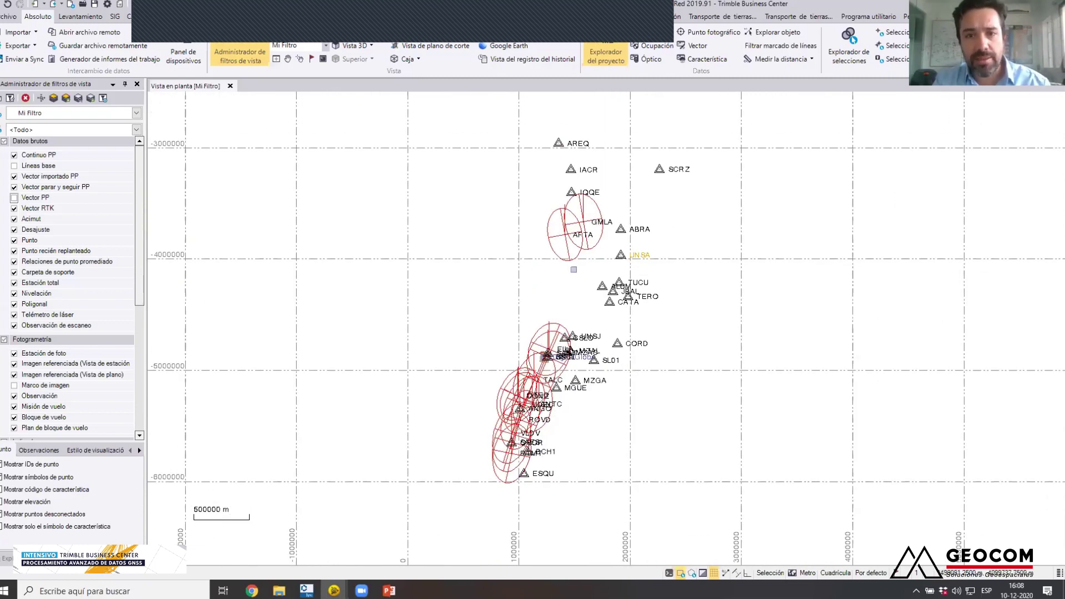
pyautogui.scroll(1, 573, 270)
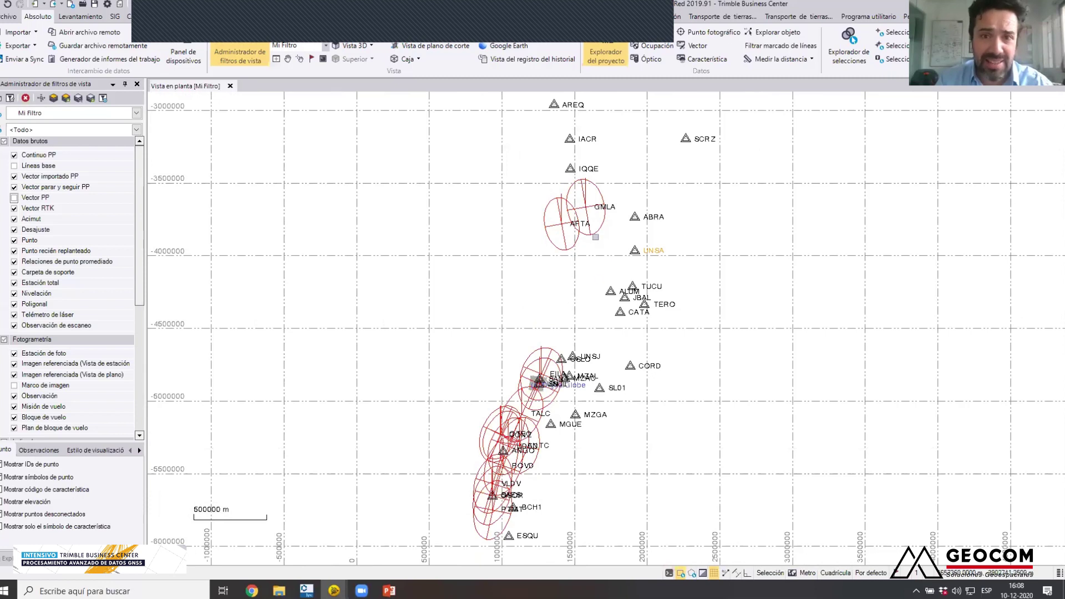
pyautogui.scroll(2, 594, 193)
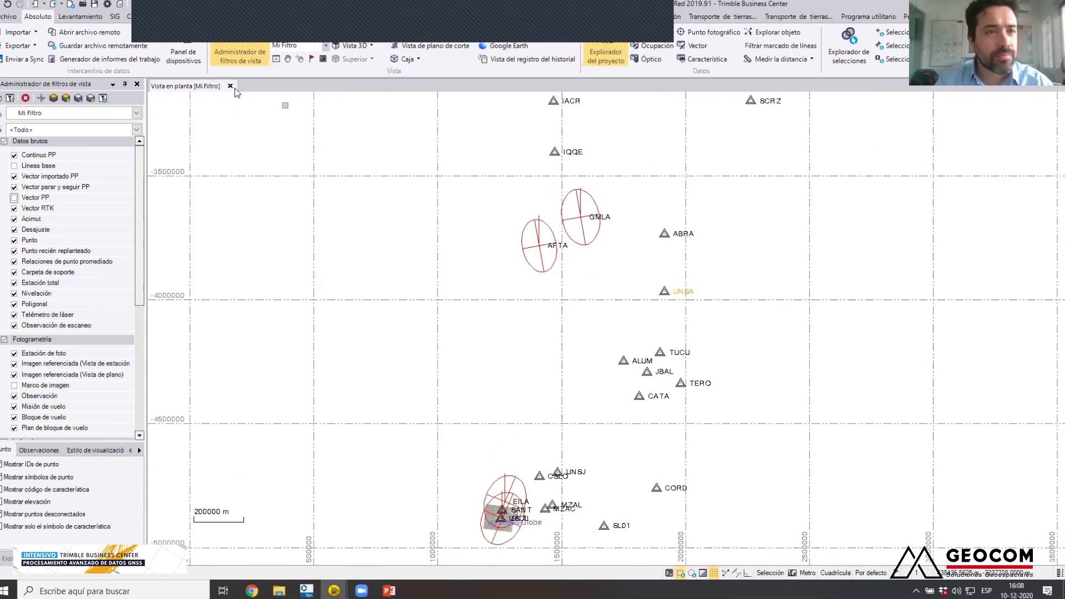
# - Review the imported observation files of the Red 2019.91 project in the project explorer
pyautogui.click(81, 17)
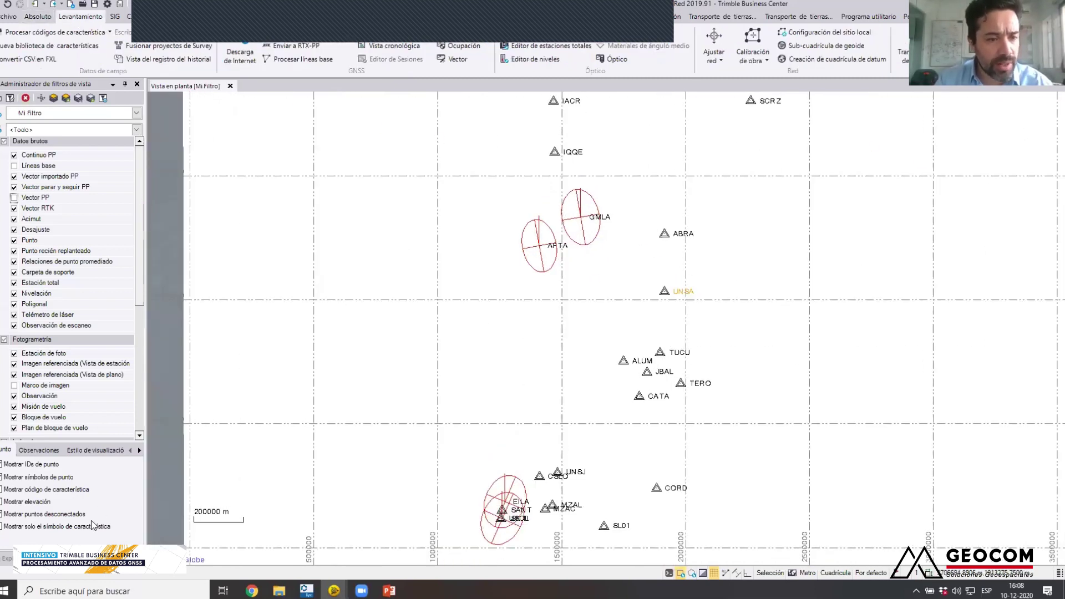
pyautogui.click(7, 558)
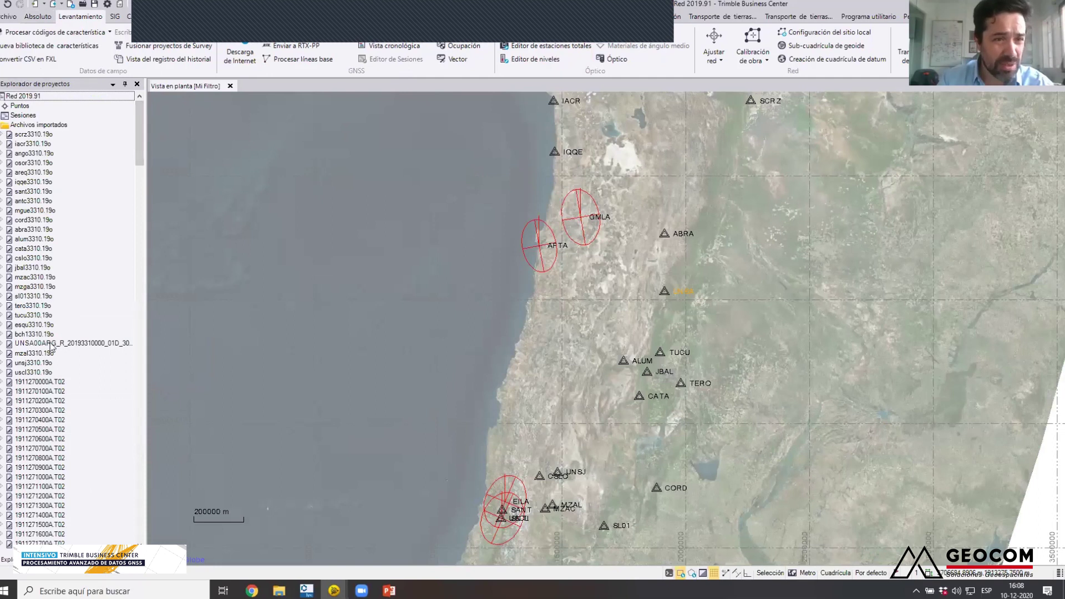
pyautogui.moveTo(141, 115)
pyautogui.mouseDown()
pyautogui.moveTo(153, 525)
pyautogui.moveTo(139, 520)
pyautogui.moveTo(155, 276)
pyautogui.moveTo(140, 105)
pyautogui.mouseUp()
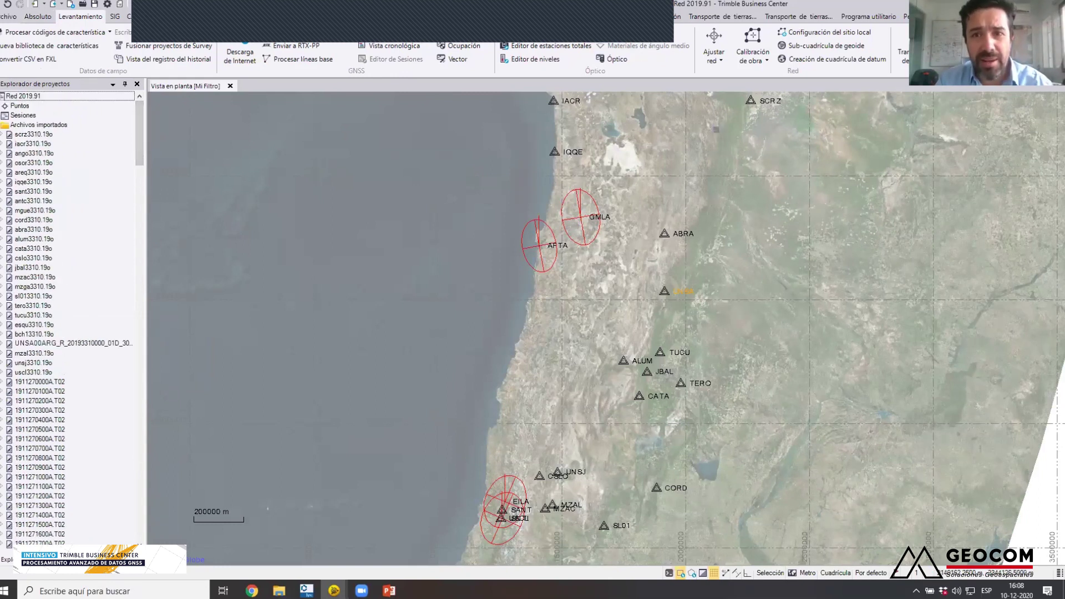
# - Open the network adjustment of Red 2019.91, show its weighting, and generate the network adjustment report
pyautogui.click(715, 54)
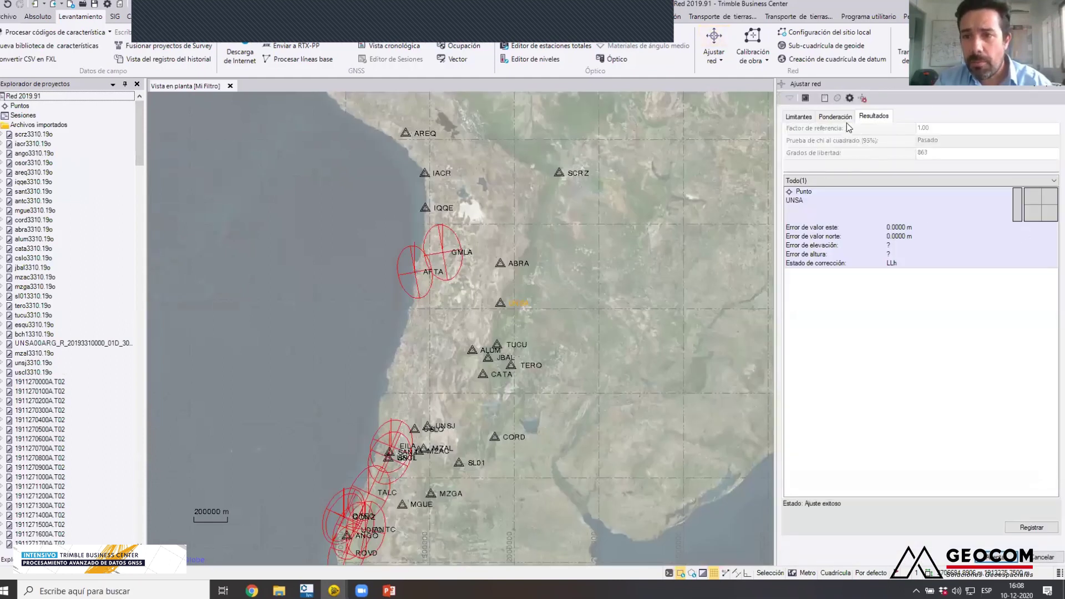
pyautogui.click(835, 116)
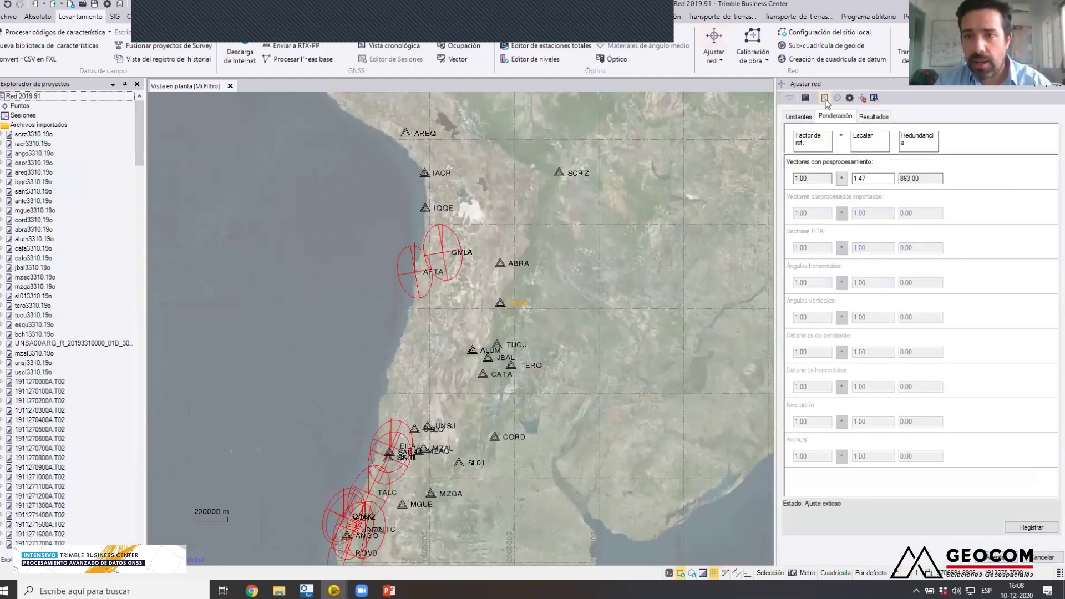
pyautogui.click(825, 99)
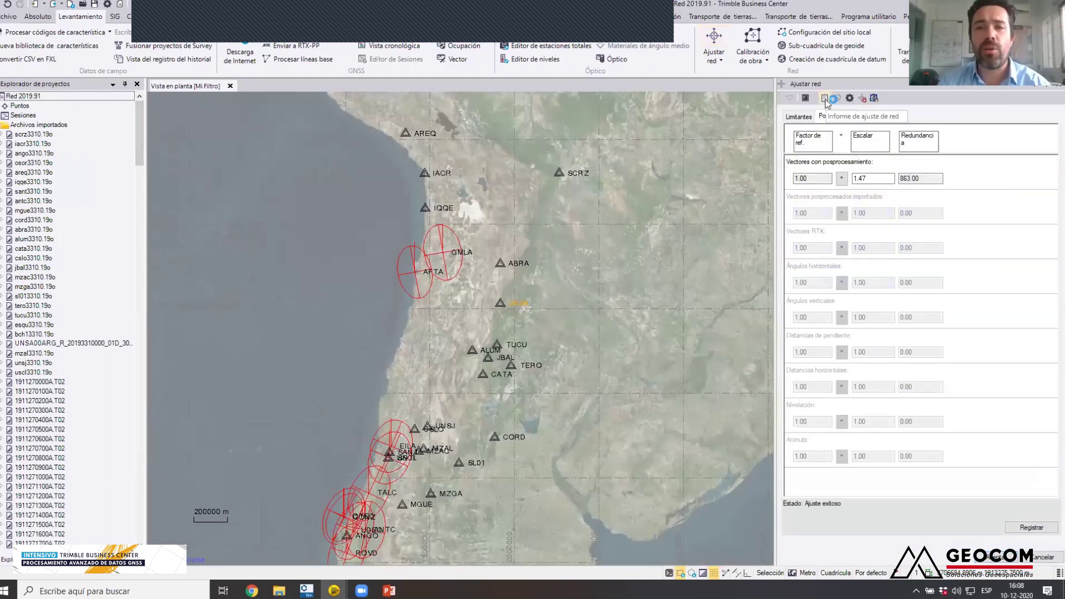
# - Examine the adjusted grid and geodetic coordinates and their errors for each station in the network adjustment report
pyautogui.scroll(-20, 609, 293)
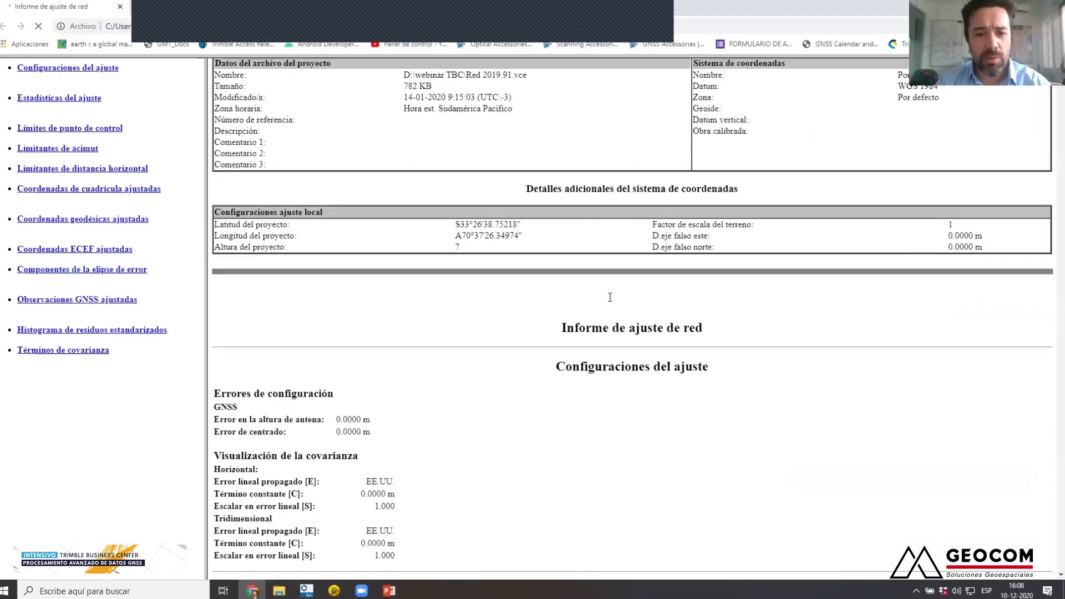
pyautogui.scroll(-10, 610, 298)
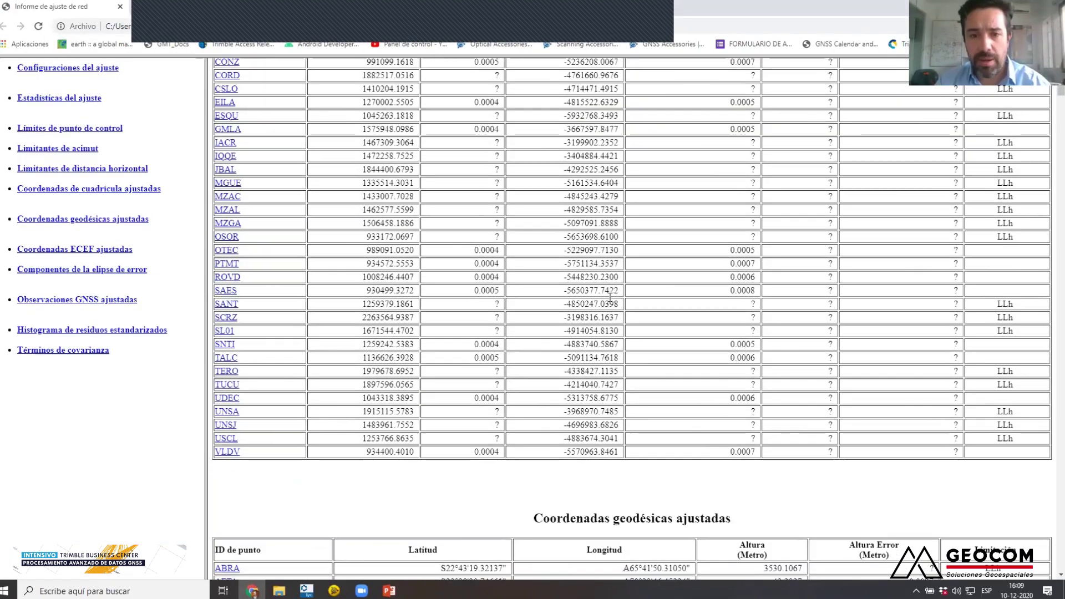
pyautogui.scroll(5, 742, 293)
pyautogui.scroll(5, 610, 195)
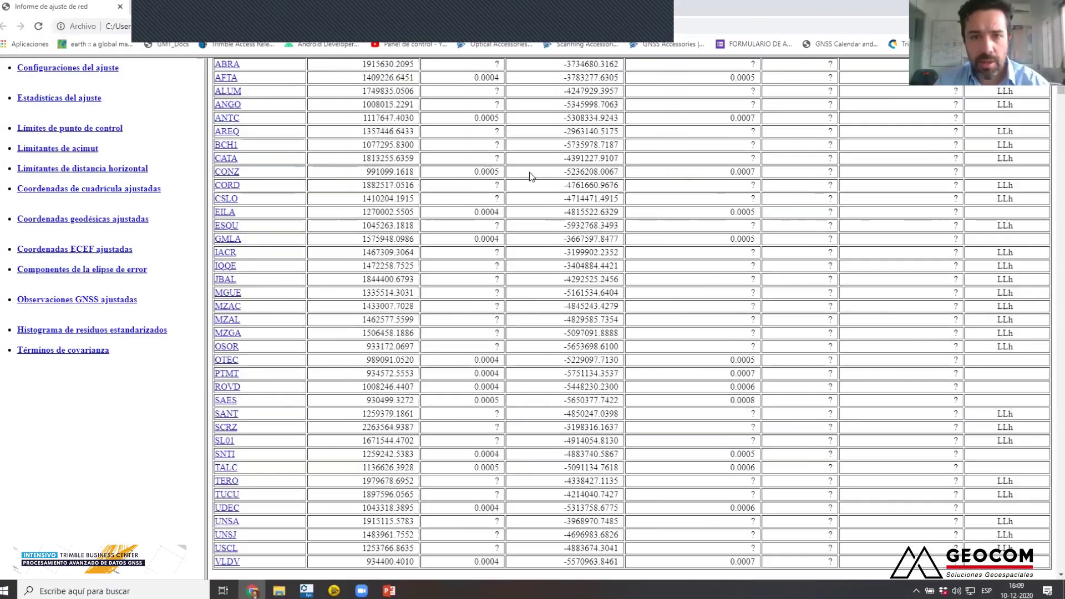
pyautogui.scroll(-7, 579, 327)
pyautogui.scroll(-7, 582, 325)
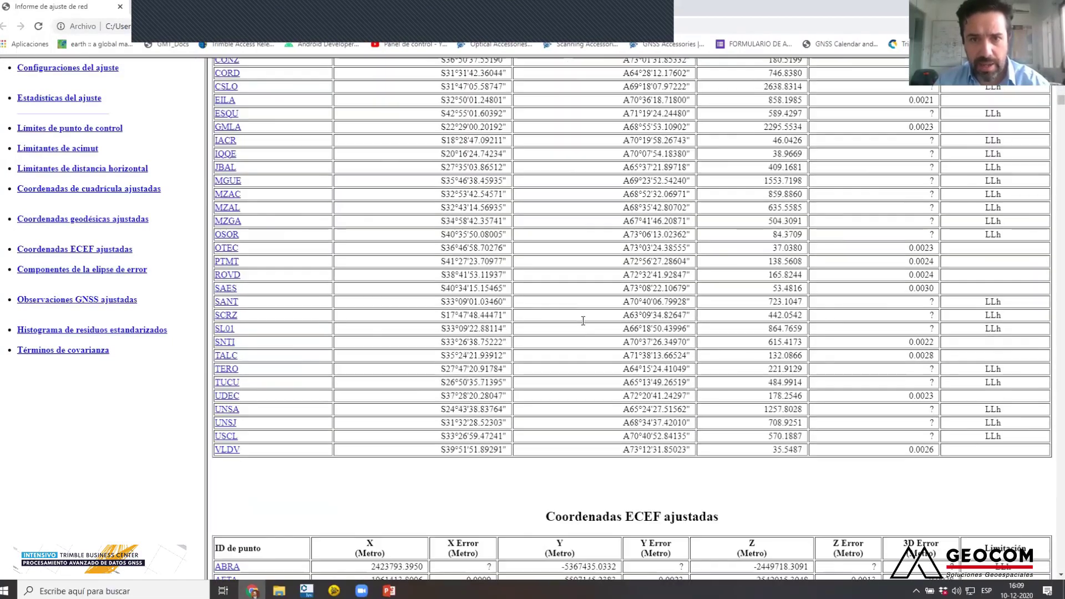
# - Examine the adjusted ECEF coordinates and the error ellipse components in the report, and return to the Red 2019.91 project
pyautogui.scroll(-2, 470, 187)
pyautogui.scroll(-7, 470, 186)
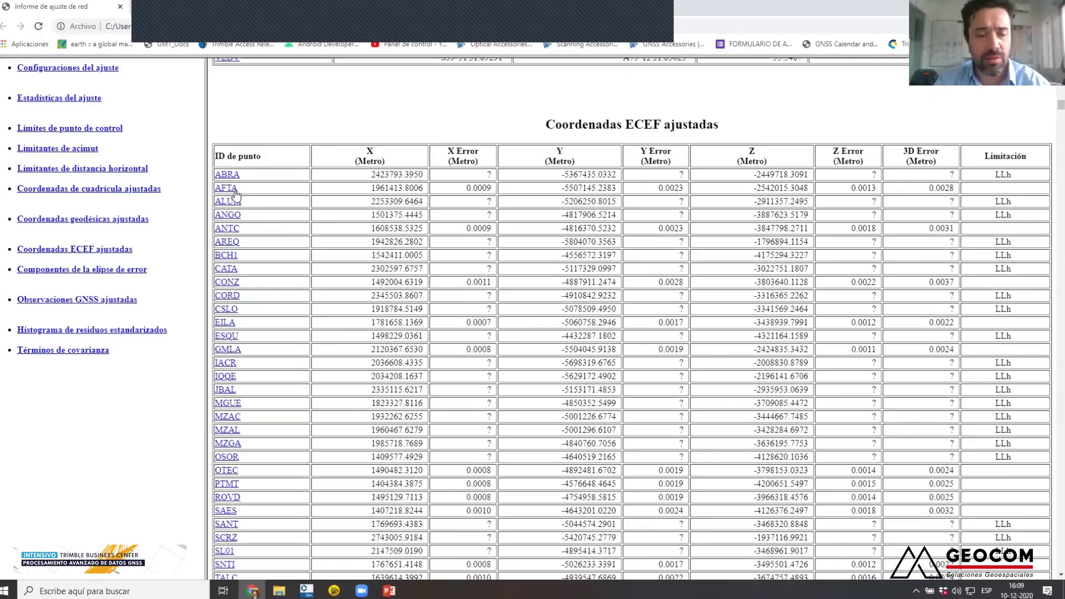
pyautogui.scroll(-2, 738, 204)
pyautogui.scroll(3, 508, 216)
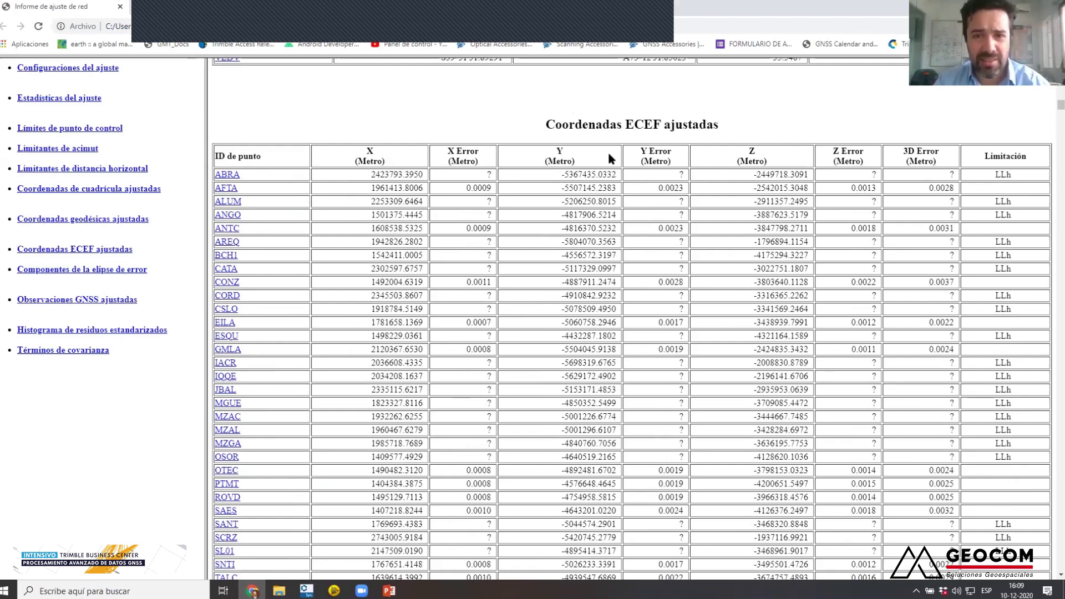
pyautogui.scroll(-7, 647, 349)
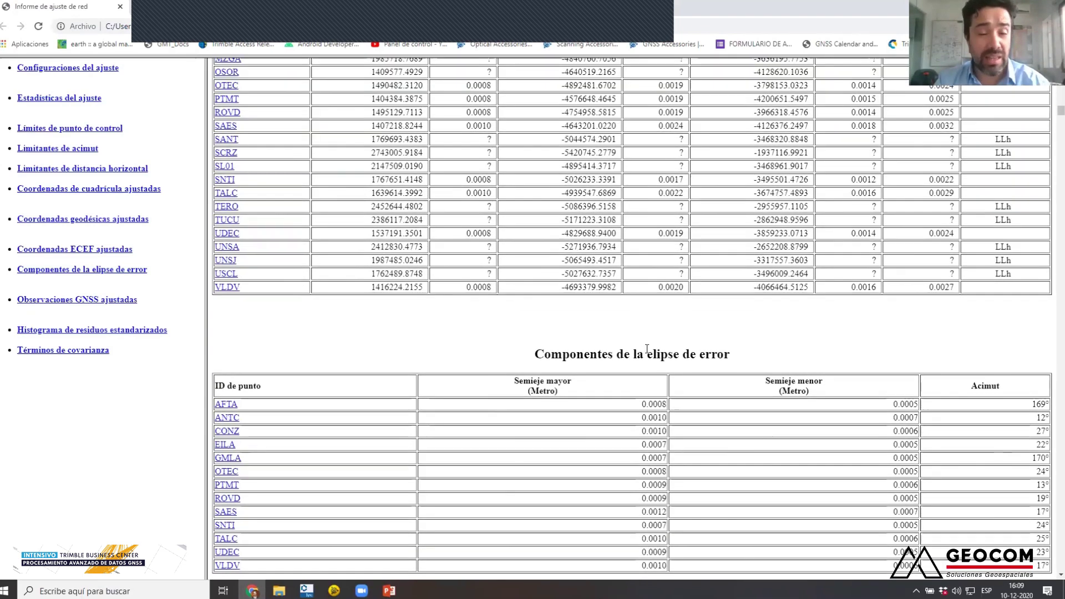
pyautogui.scroll(6, 647, 349)
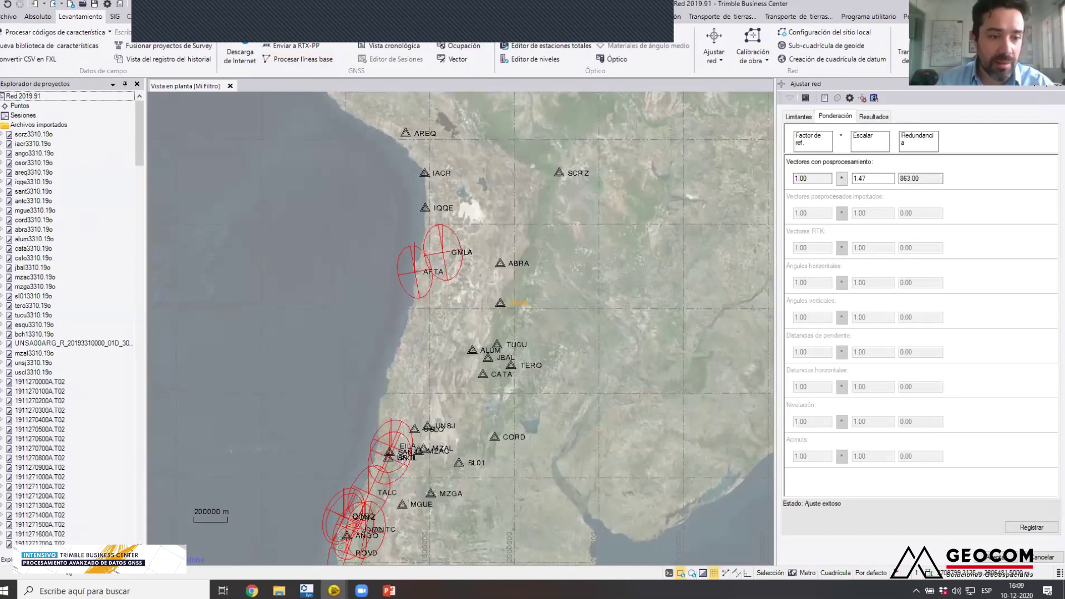
# - Show the Vector PP data in the Mi Filtro view filter and view the vectors across the network
pyautogui.click(88, 560)
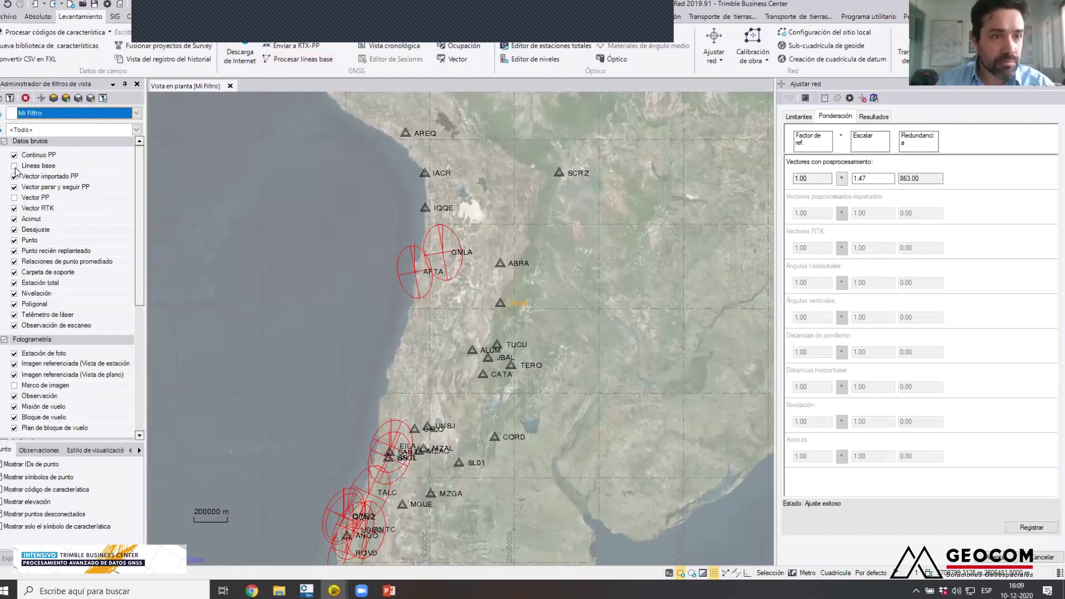
pyautogui.click(14, 198)
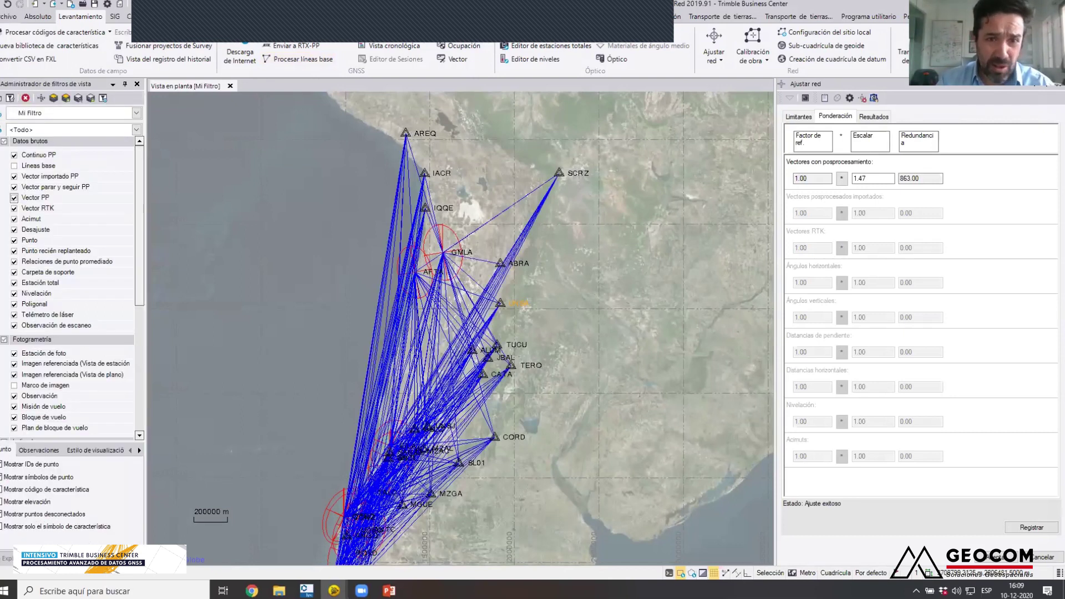
pyautogui.scroll(-3, 474, 158)
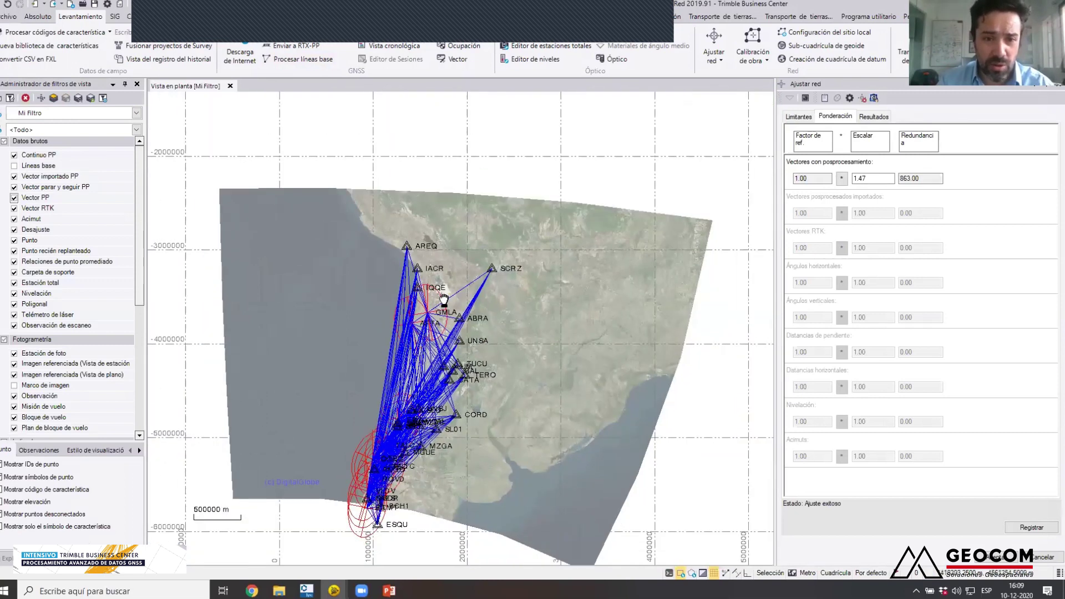
pyautogui.scroll(3, 428, 352)
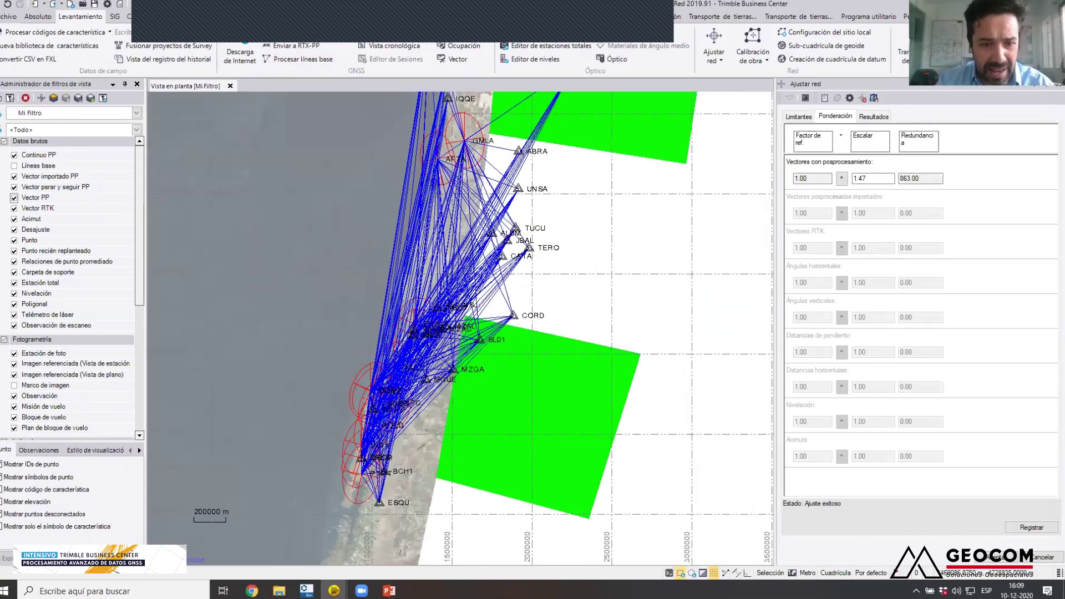
# - Select the CATA to SAES postprocessed vector near station SAES, review its antenna, statistics and observed data properties, and close them
pyautogui.scroll(5, 366, 470)
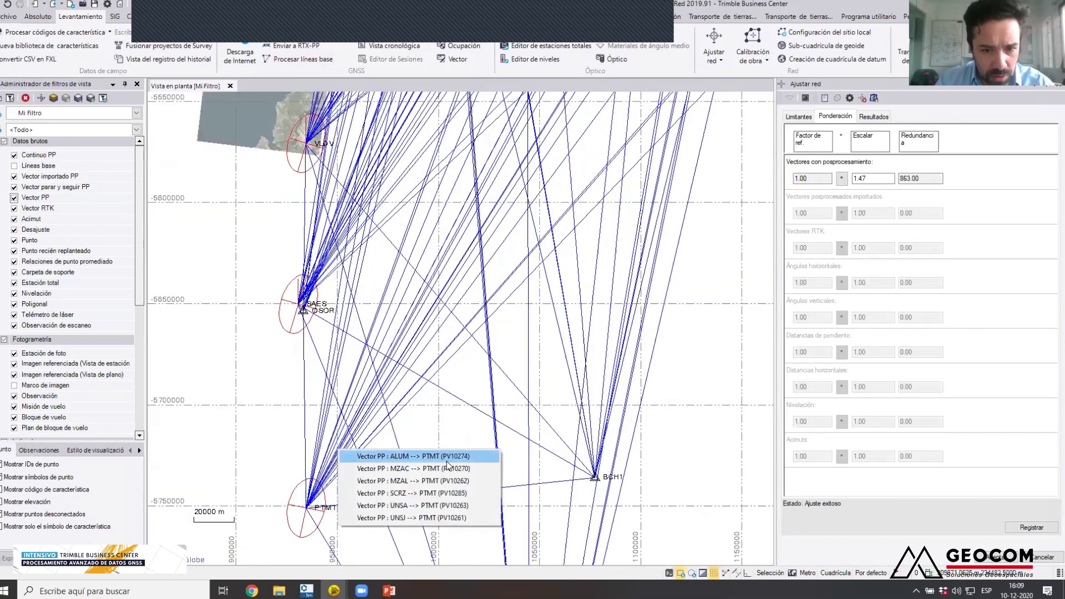
pyautogui.moveTo(328, 282)
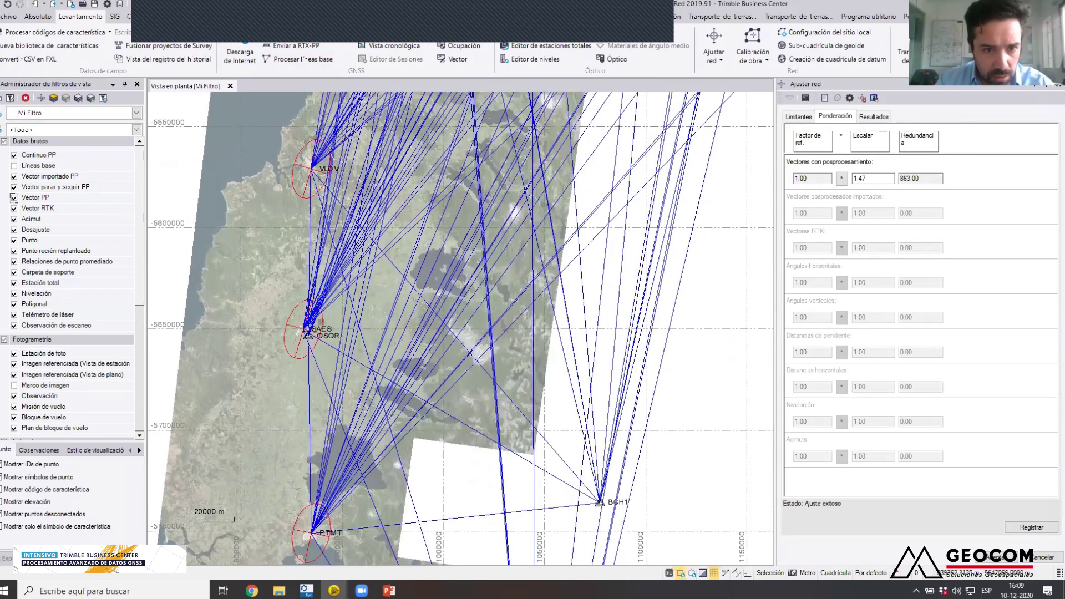
pyautogui.scroll(2, 285, 300)
pyautogui.scroll(3, 306, 331)
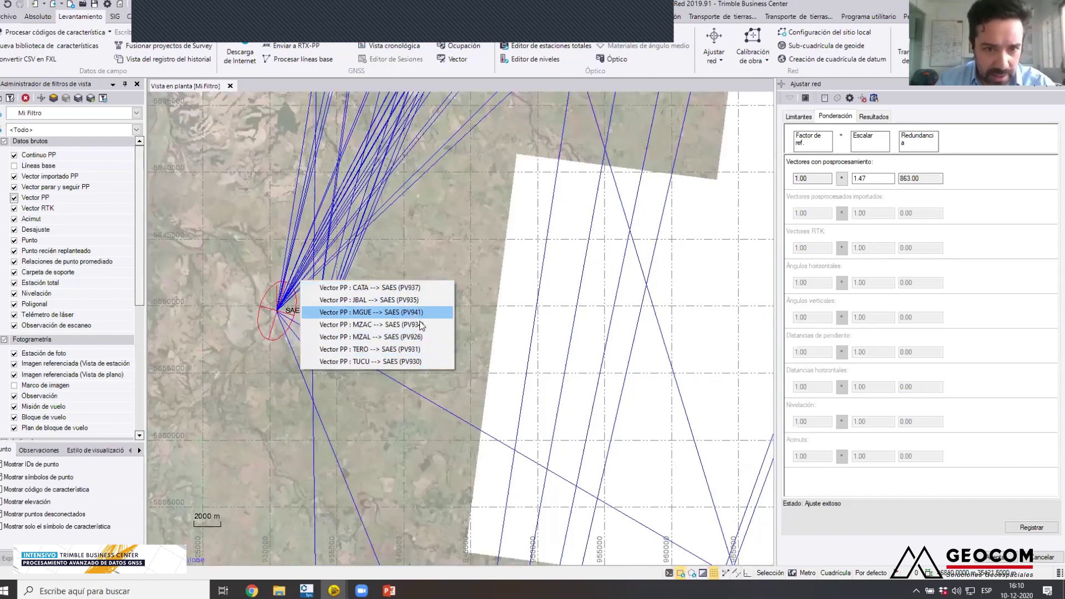
pyautogui.click(384, 288)
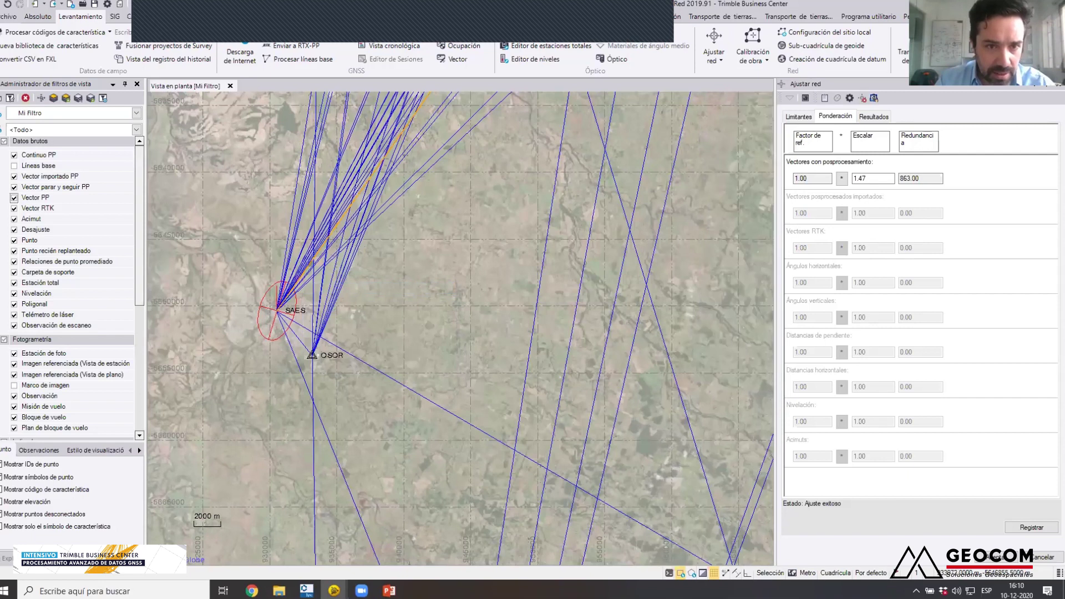
pyautogui.rightClick(312, 261)
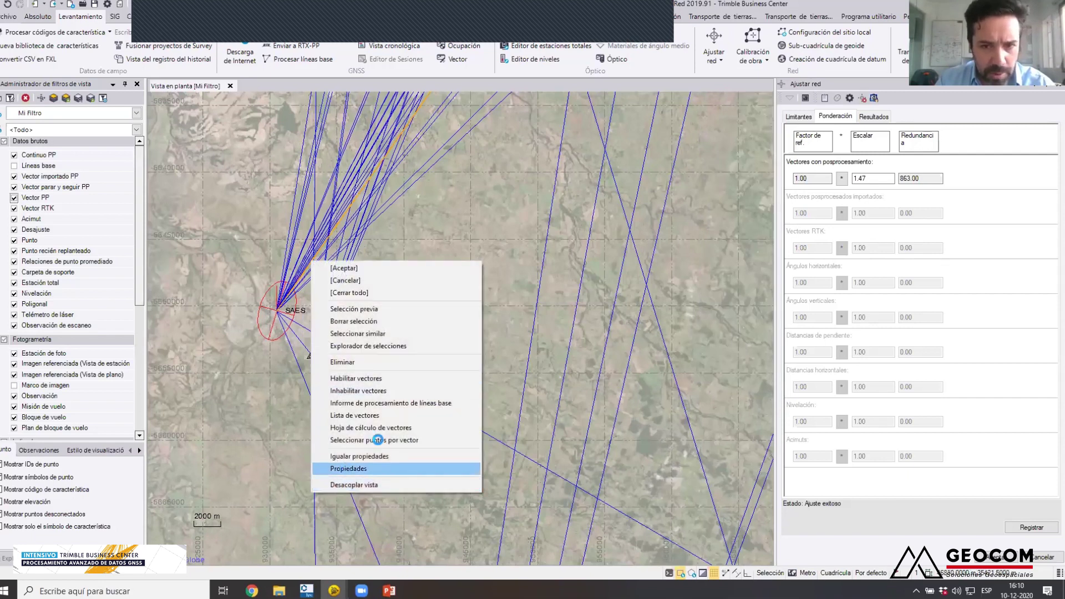
pyautogui.click(355, 468)
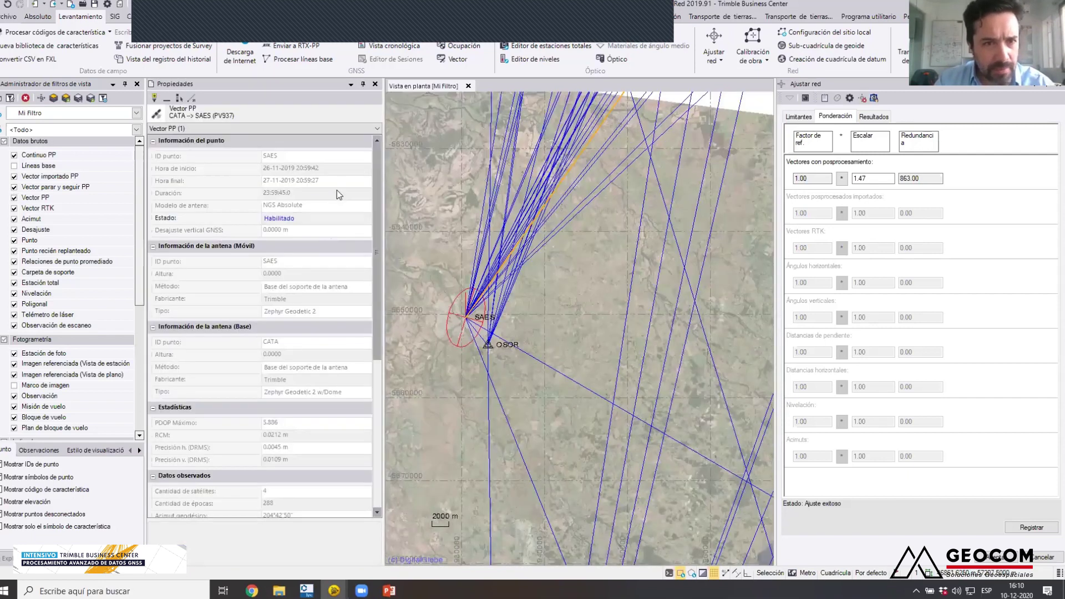
pyautogui.scroll(-3, 379, 382)
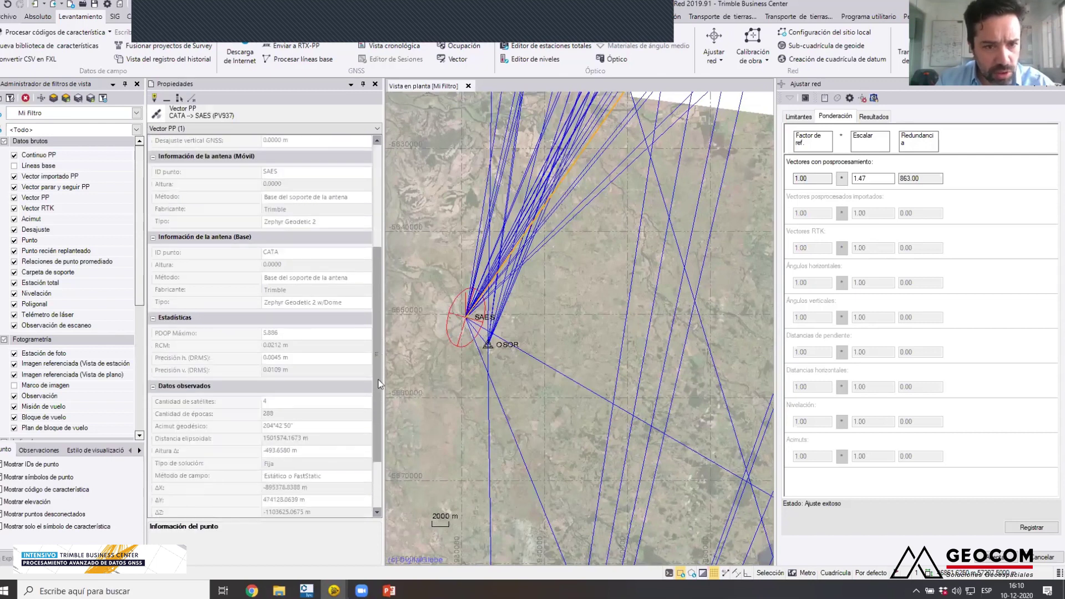
pyautogui.scroll(-3, 379, 383)
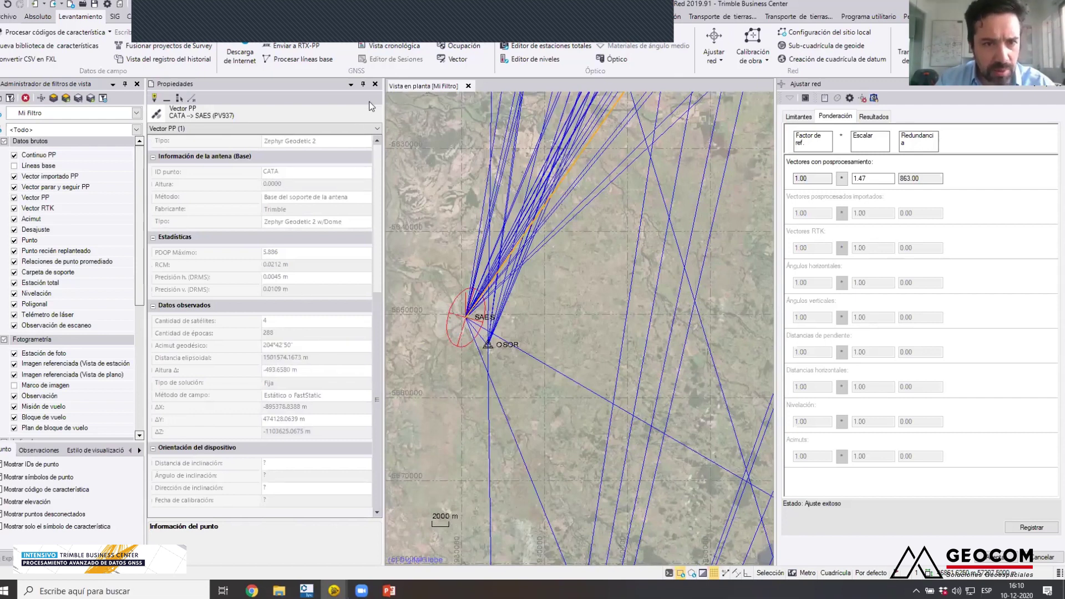
pyautogui.click(374, 85)
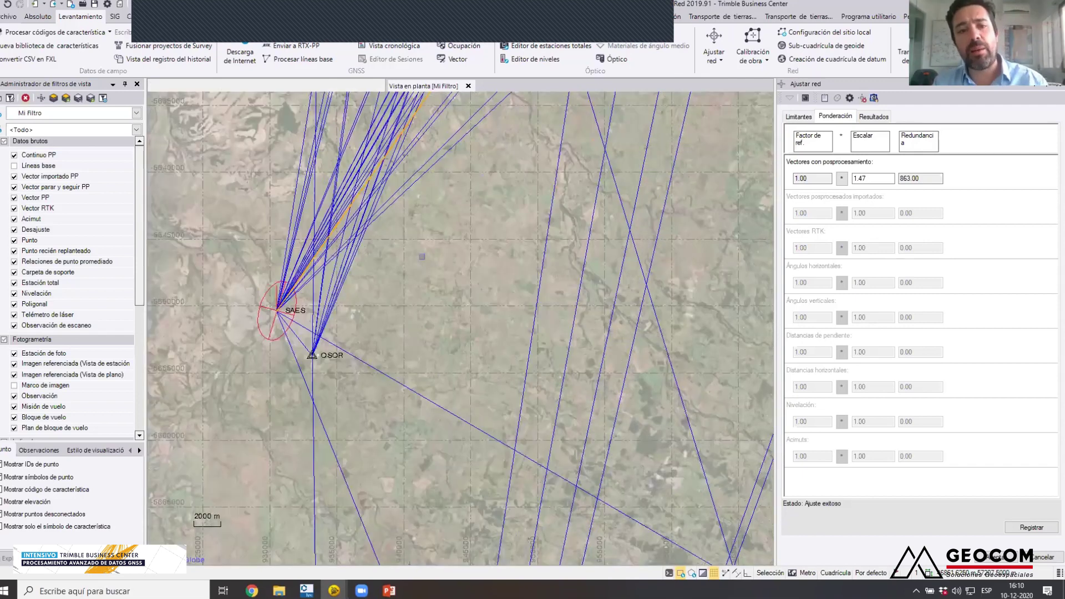
# - View the whole vector network from AREQ down to ESQU together with its error ellipses
pyautogui.scroll(-10, 422, 257)
pyautogui.scroll(-6, 451, 273)
pyautogui.scroll(-3, 451, 273)
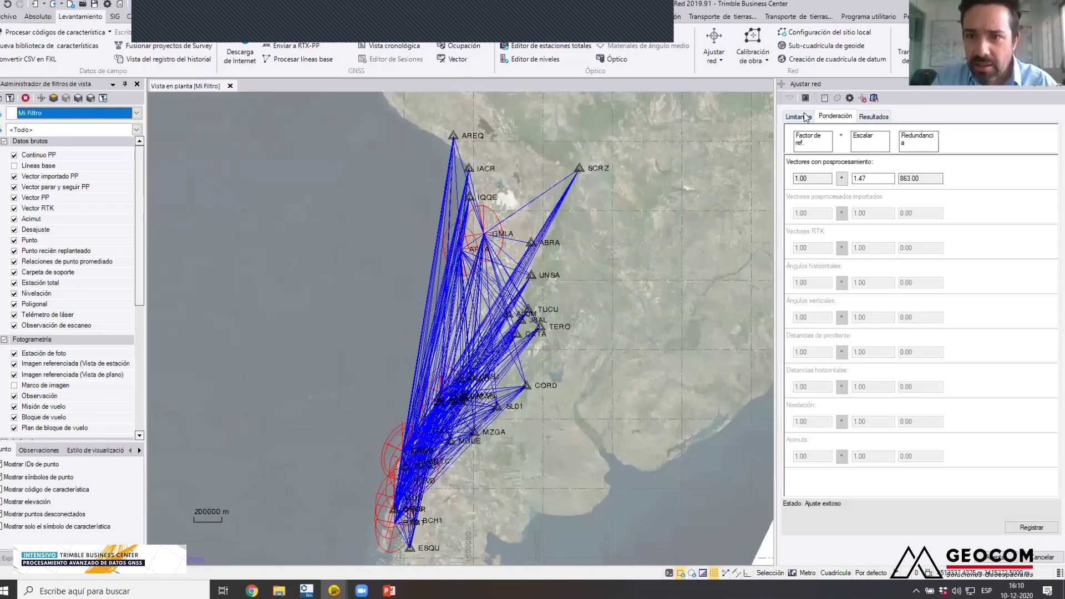
# - Check the network adjustment results, and start a new project from the blank template without saving the current one
pyautogui.click(874, 118)
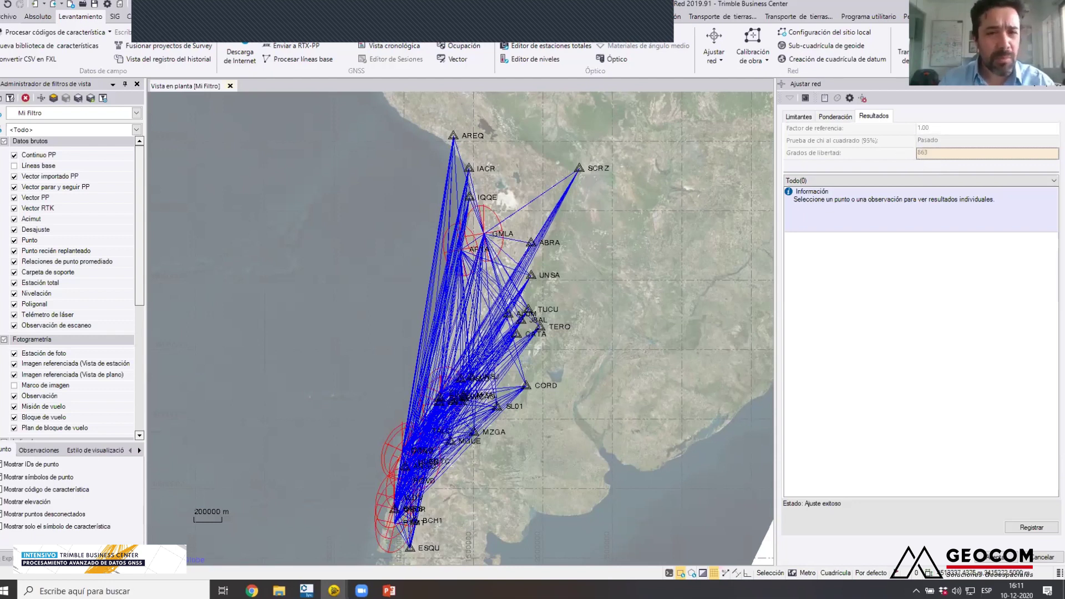
pyautogui.click(8, 18)
pyautogui.click(38, 40)
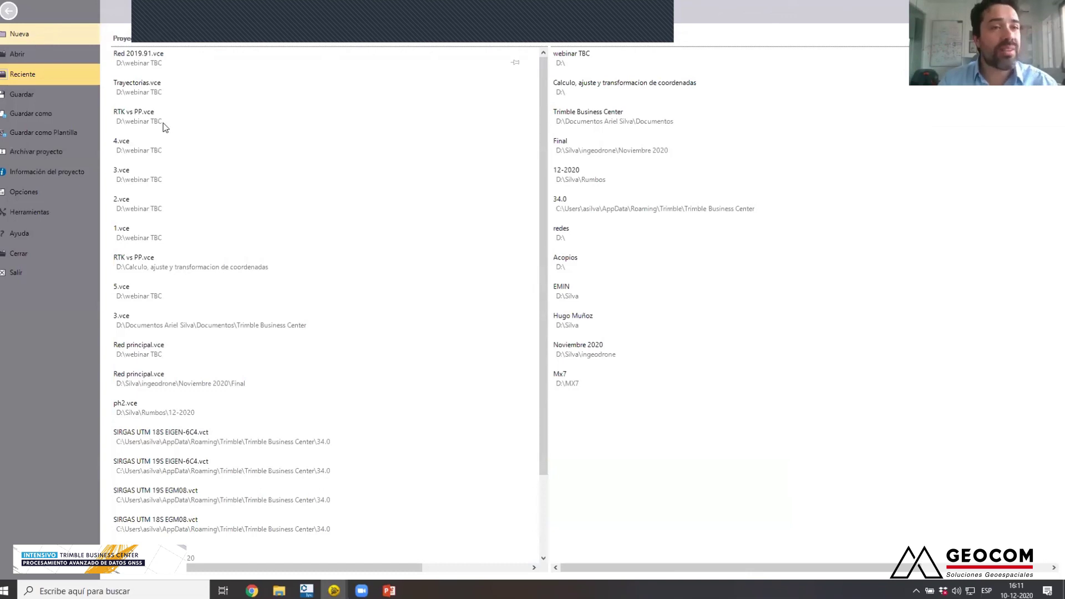
pyautogui.click(331, 245)
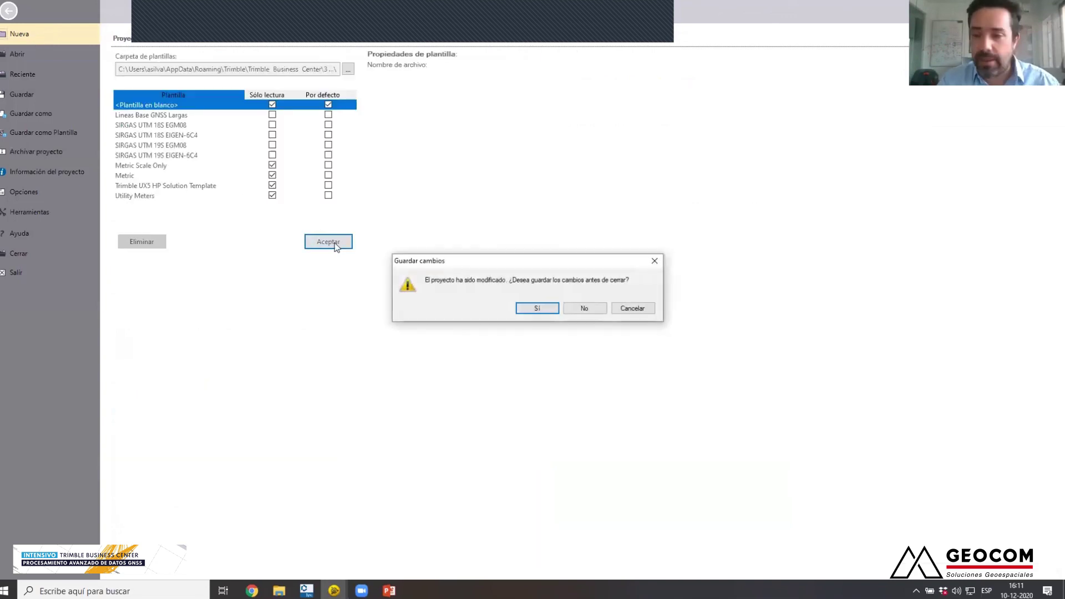
pyautogui.click(580, 308)
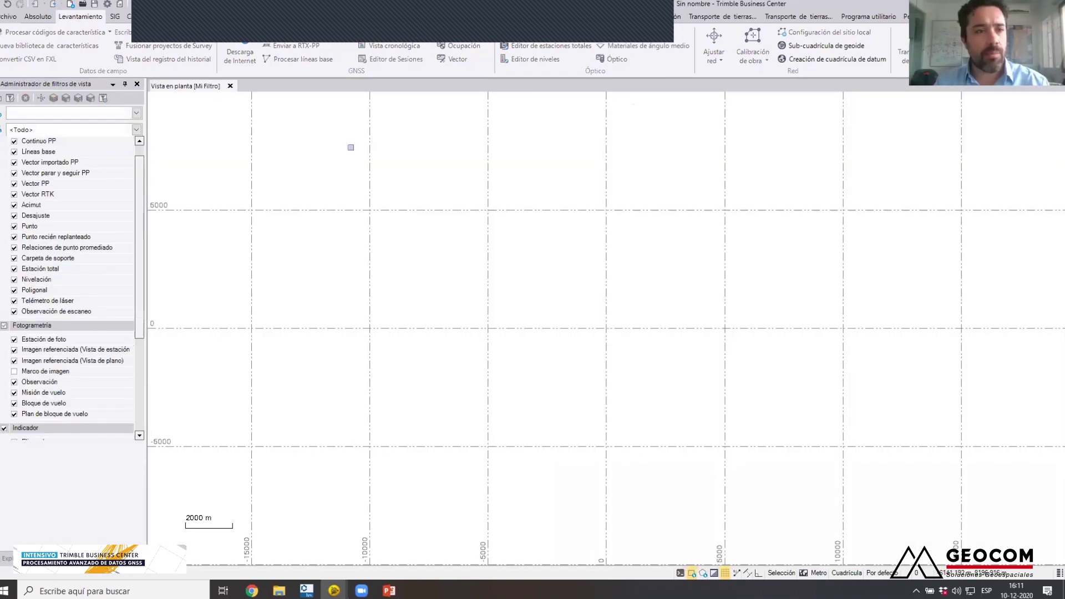
# - Start an internet download, expand the SIRGAS sources and open the download parameters for SIRGAS - Archivos de Observacion
pyautogui.click(250, 65)
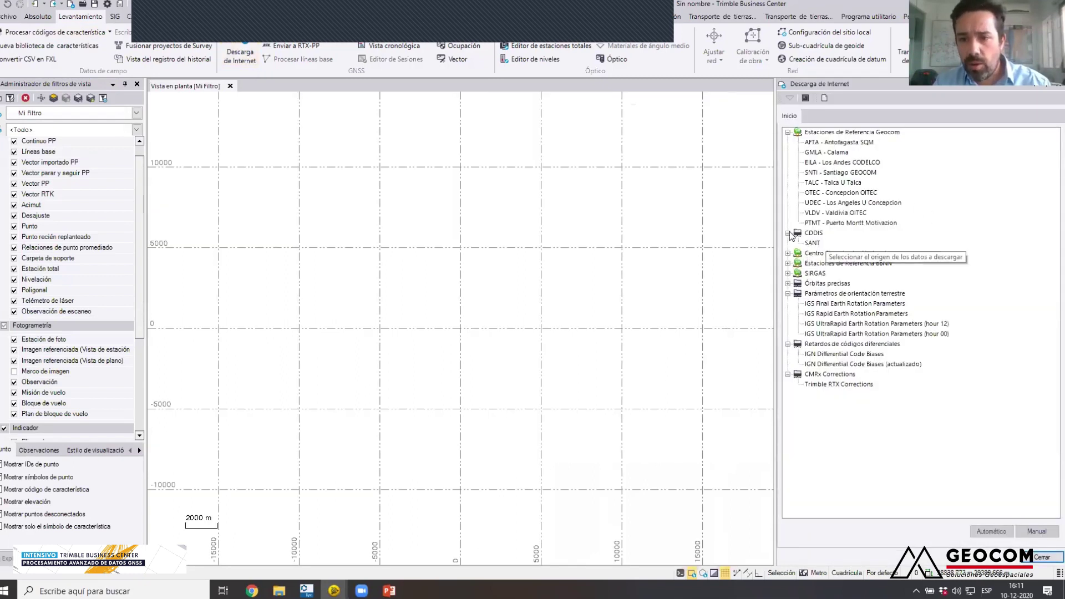
pyautogui.click(789, 233)
pyautogui.click(789, 263)
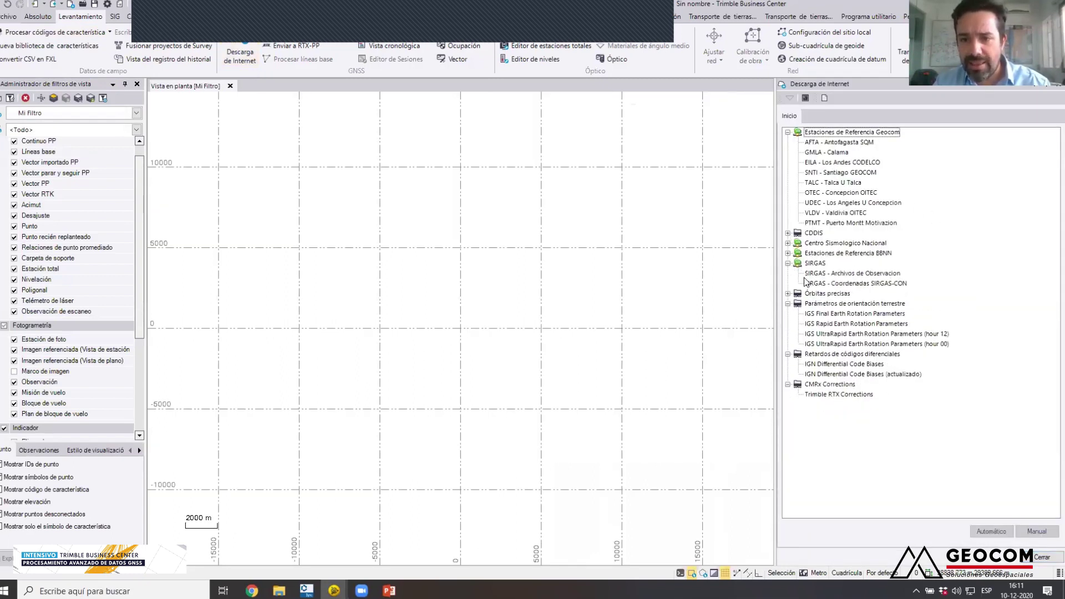
pyautogui.click(832, 274)
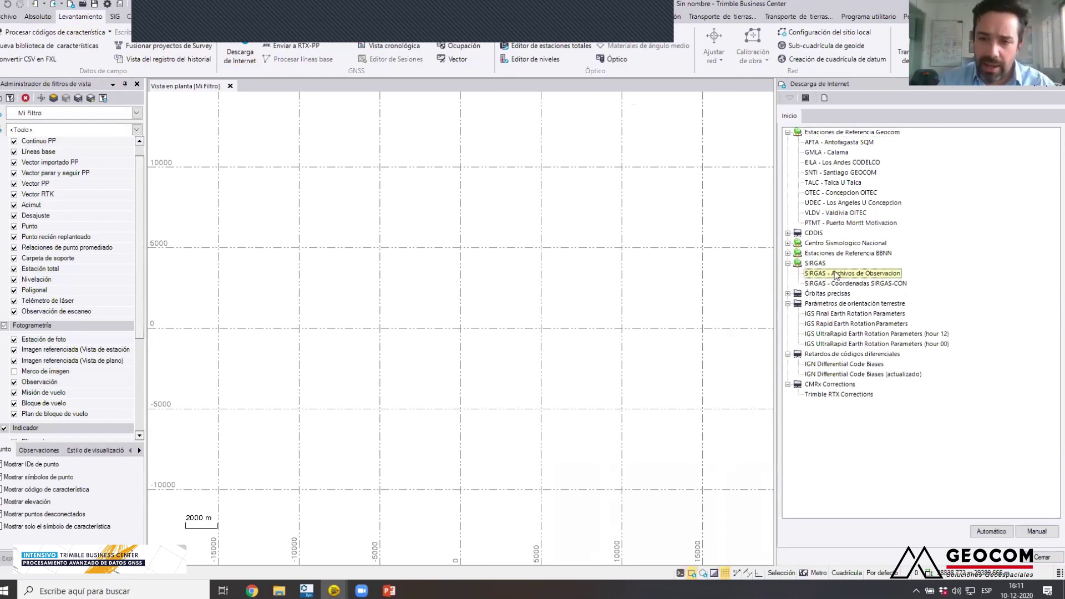
pyautogui.doubleClick(818, 275)
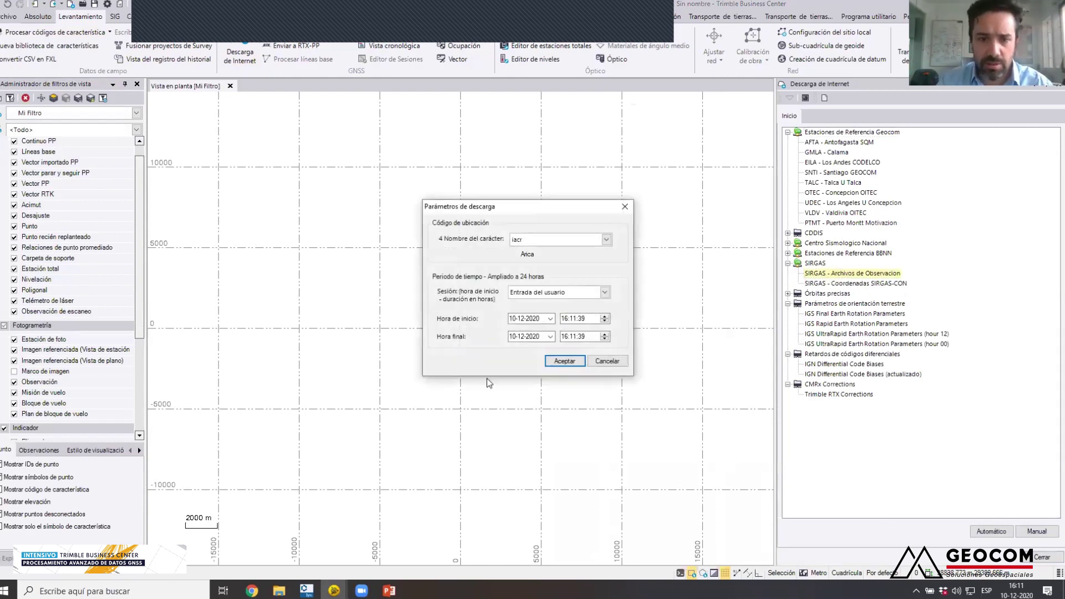
# - Switch to Chrome, go to sirgas.org and open the weekly coordinates of the SIRGAS-CON stations from the SIRGAS products
pyautogui.click(252, 591)
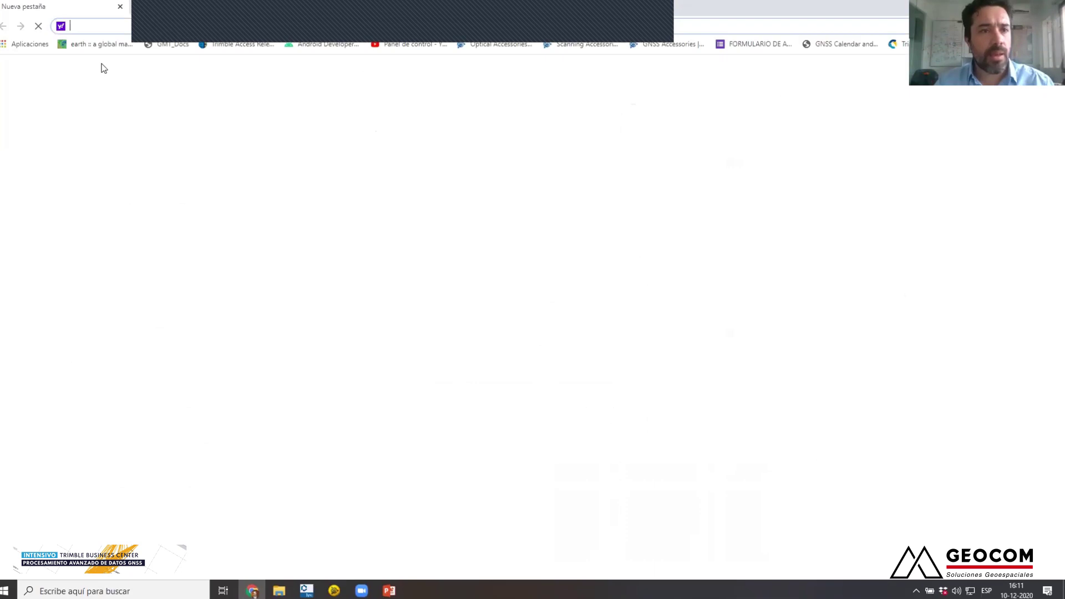
pyautogui.write('sirgas.org')
pyautogui.press('Return')
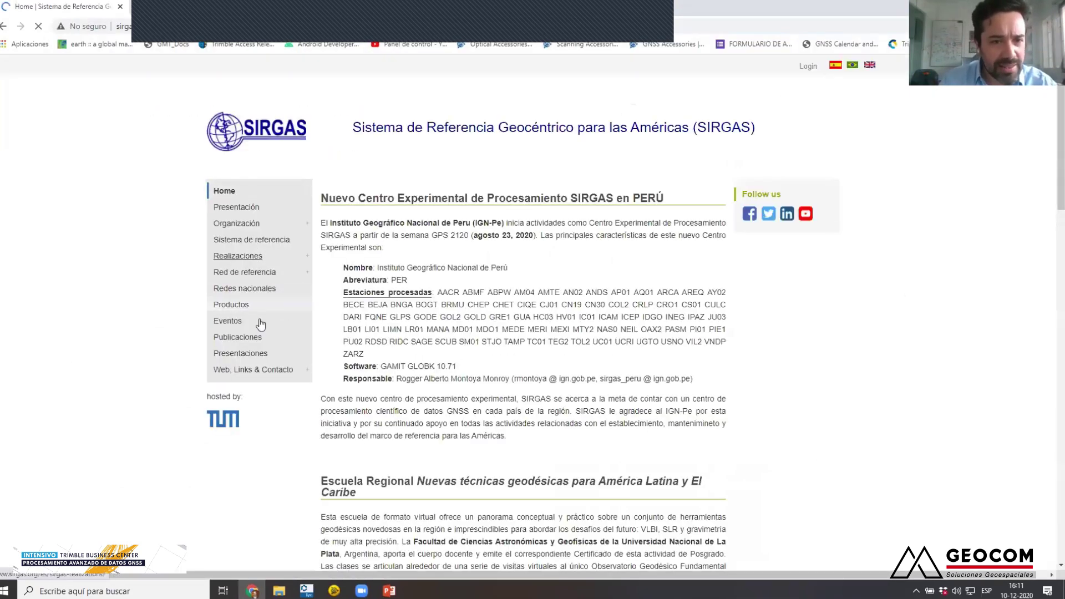
pyautogui.click(258, 263)
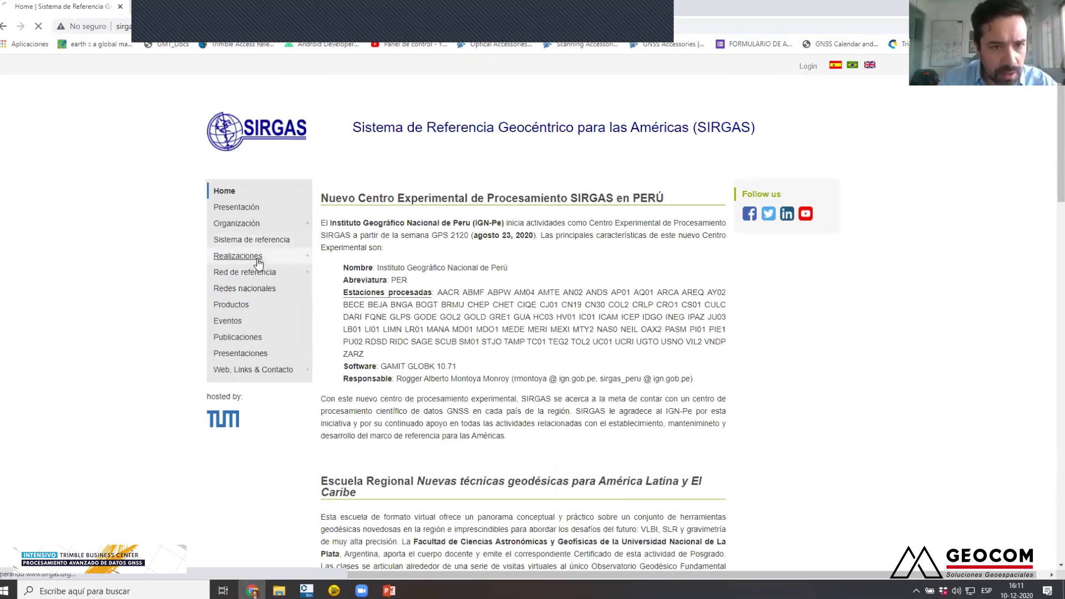
pyautogui.click(247, 368)
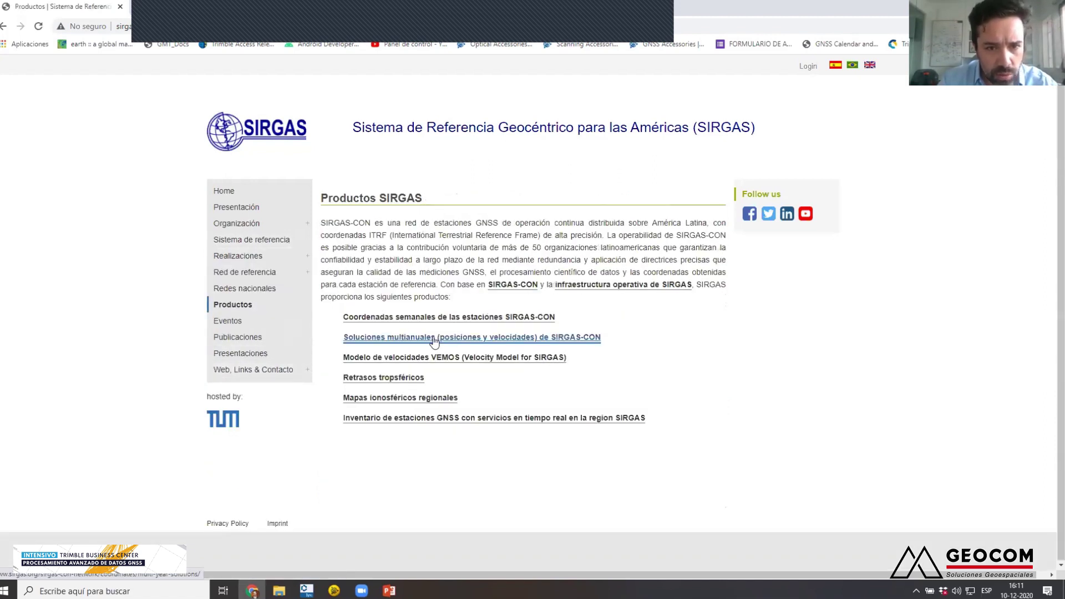
pyautogui.click(429, 320)
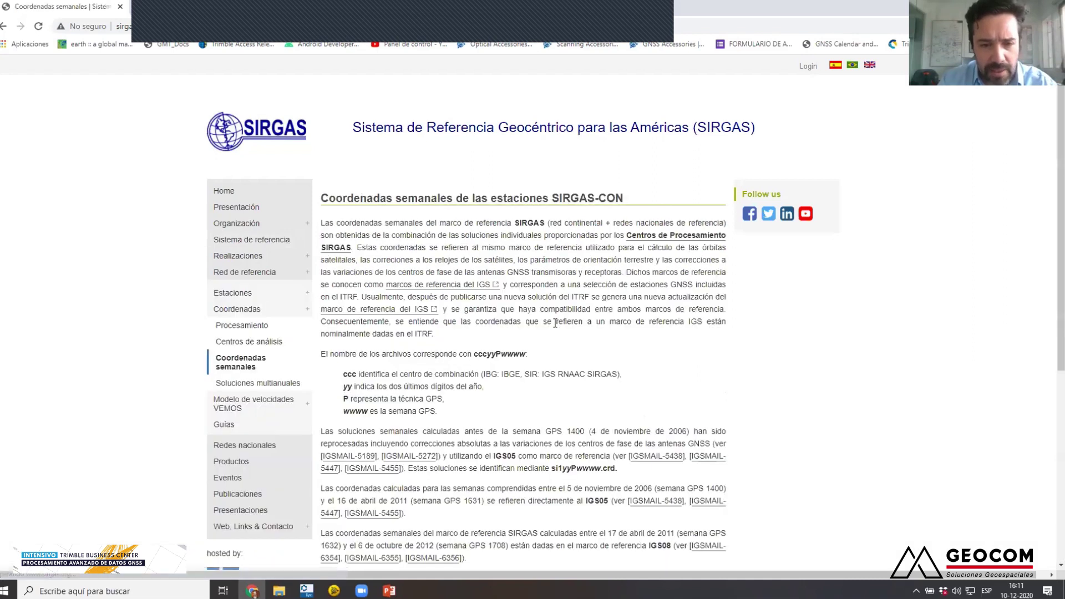
# - Examine the weeks and epochs of the published weekly coordinate solutions, and return to Trimble Business Center
pyautogui.scroll(-6, 554, 323)
pyautogui.moveTo(329, 476); pyautogui.dragTo(395, 475)
pyautogui.click(407, 487)
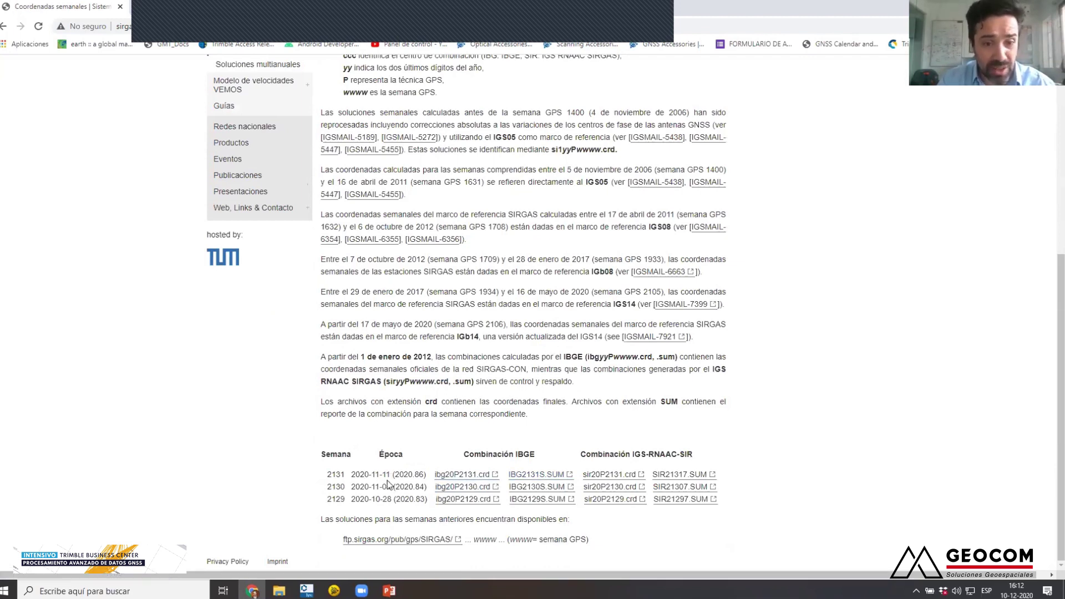
pyautogui.click(252, 591)
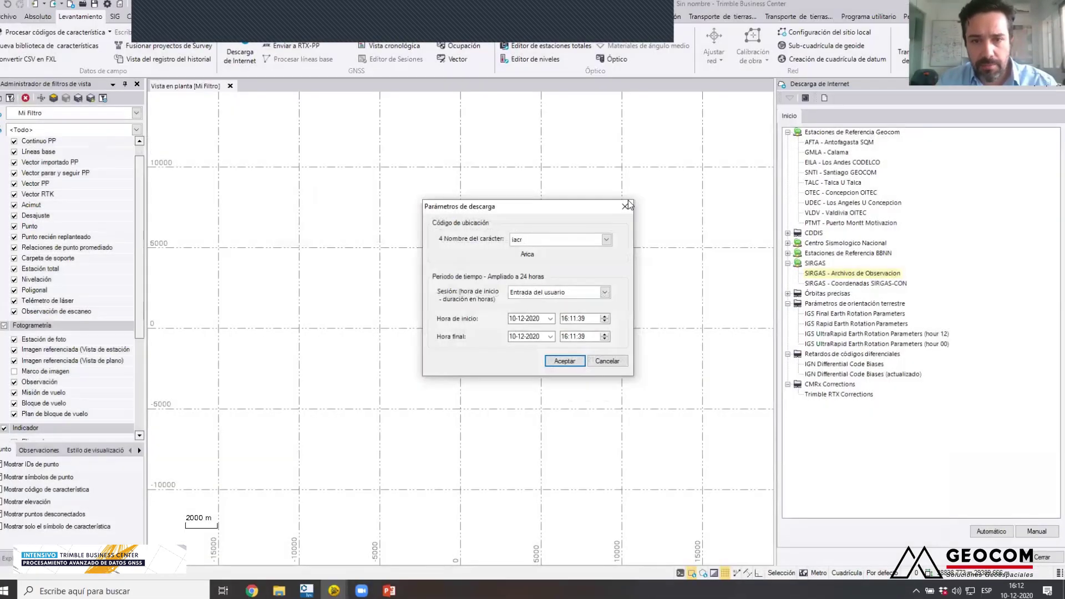
# - Cancel the observation file download and download the SIRGAS - Coordenadas SIRGAS-CON file with start and end dates of 11-11-2020
pyautogui.click(626, 206)
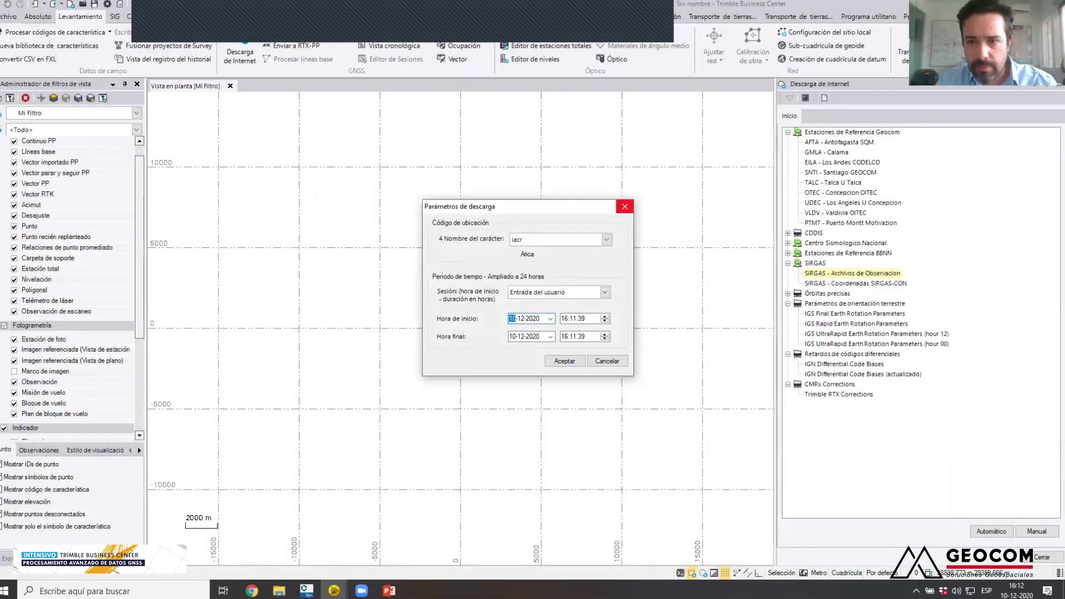
pyautogui.click(891, 284)
pyautogui.doubleClick(864, 285)
pyautogui.click(520, 293)
pyautogui.click(522, 293)
pyautogui.write('11')
pyautogui.click(520, 312)
pyautogui.write('1111')
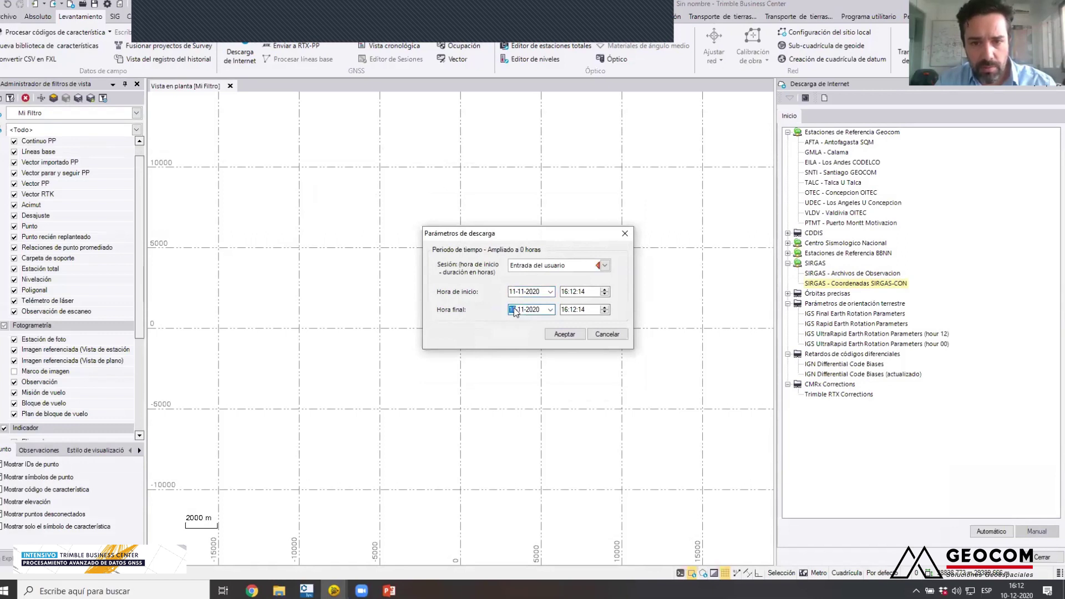
pyautogui.press('Tab')
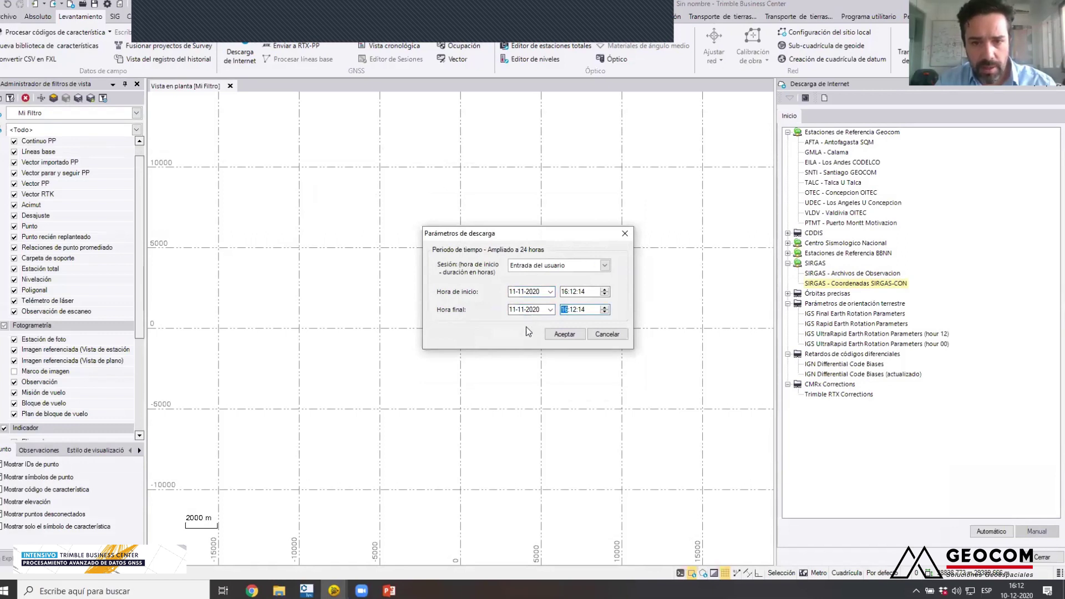
pyautogui.click(565, 334)
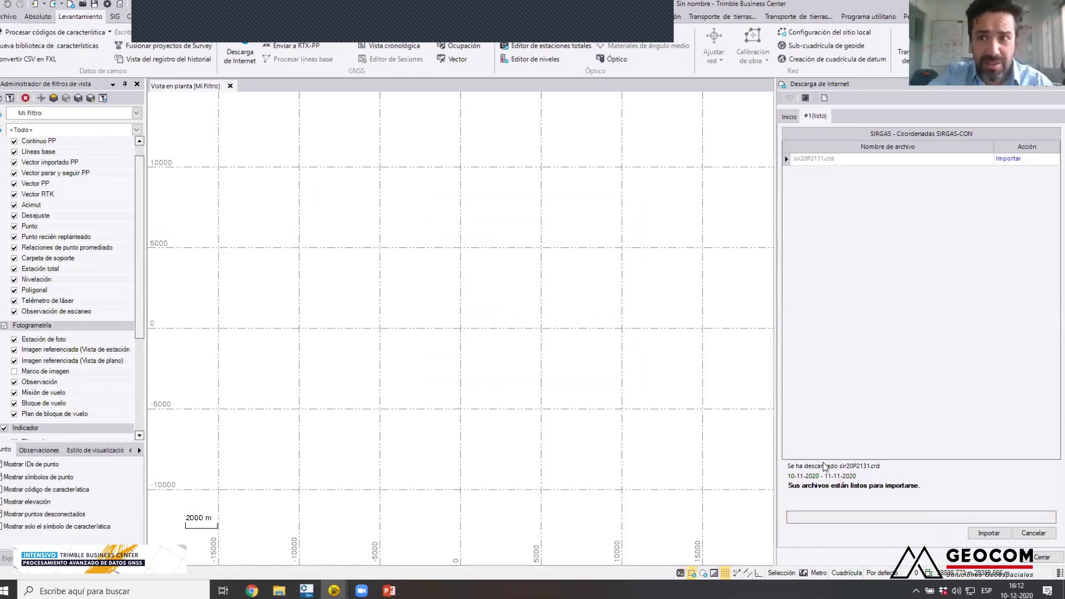
# - Import the downloaded sir20P2131.crd coordinates using the Importación nueva format definition
pyautogui.click(989, 533)
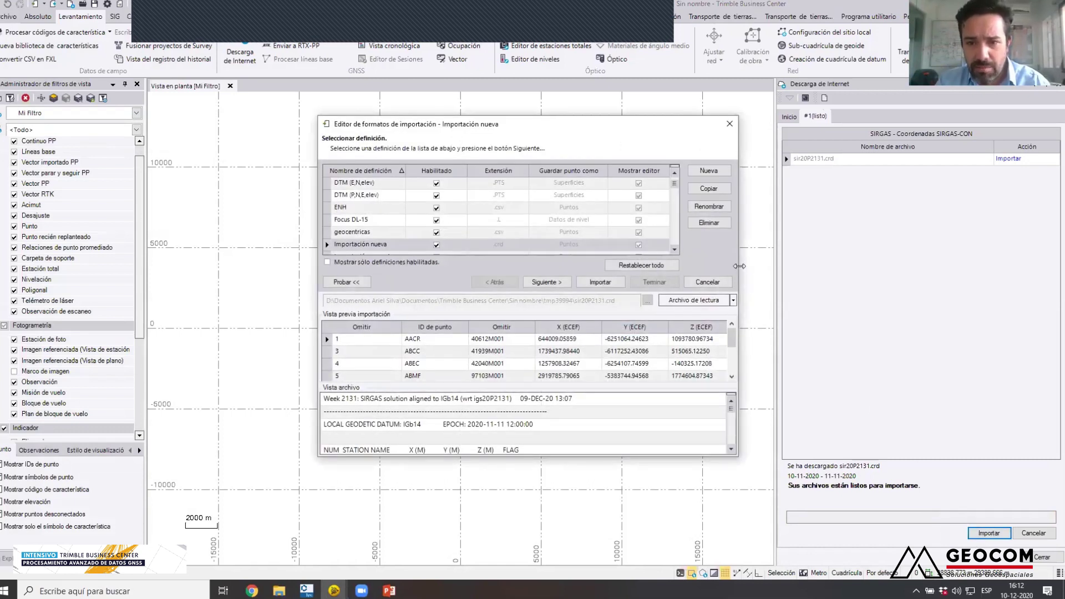
pyautogui.moveTo(739, 266); pyautogui.dragTo(855, 266)
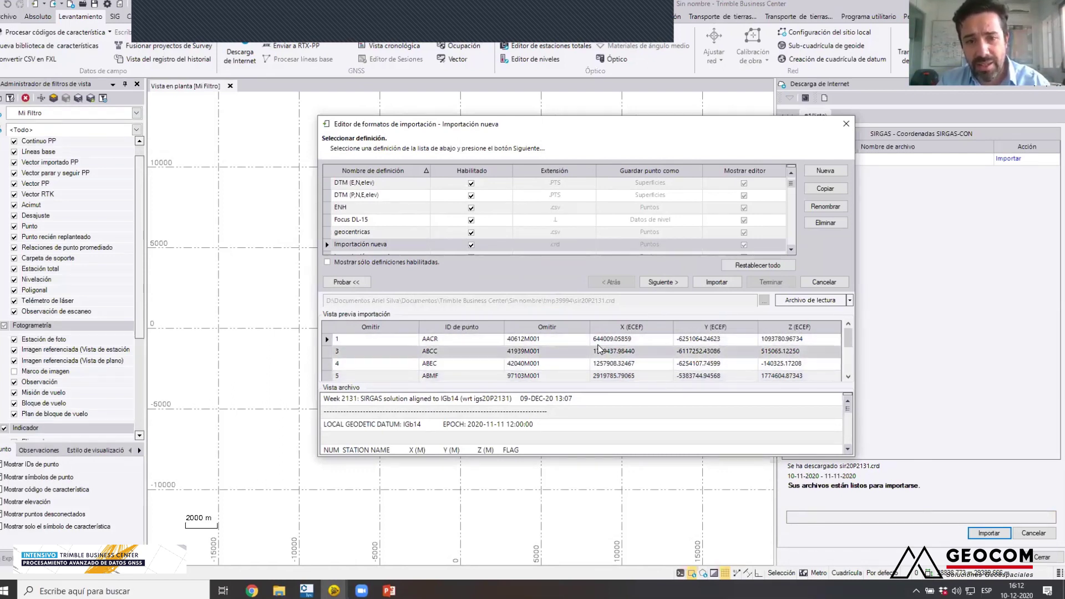
pyautogui.click(721, 283)
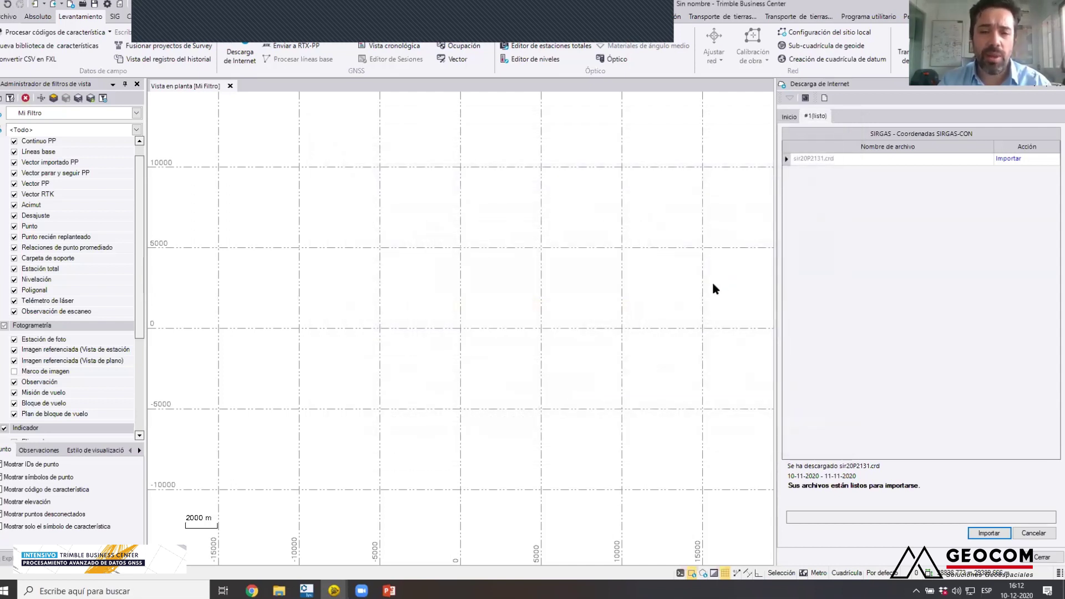
pyautogui.click(642, 353)
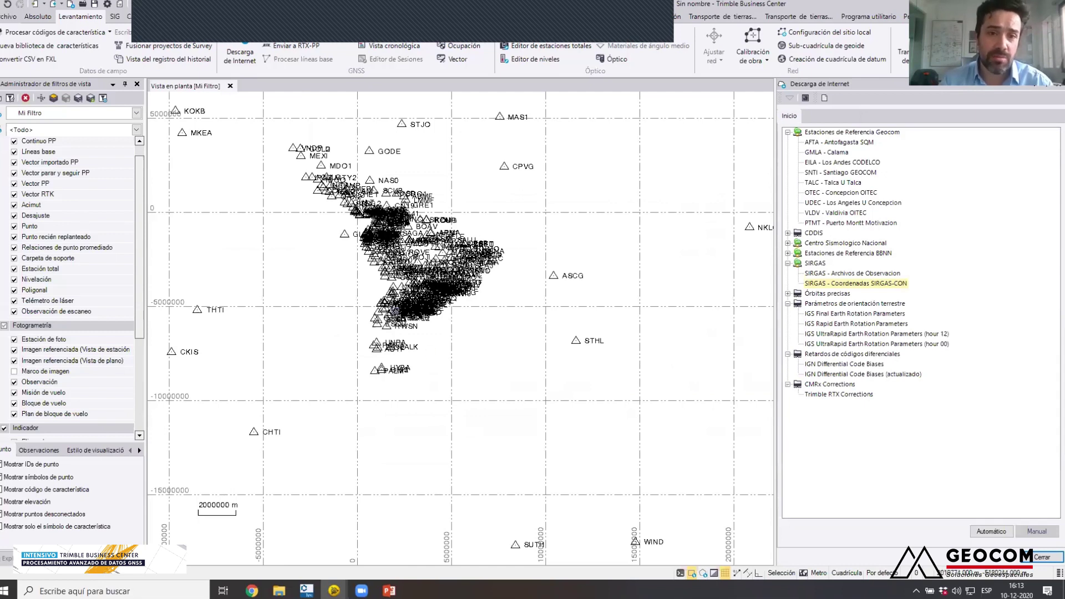
# - Examine the imported stations in the plan view, from SANT and USCL south to ESQU and north towards AREQ
pyautogui.scroll(10, 332, 275)
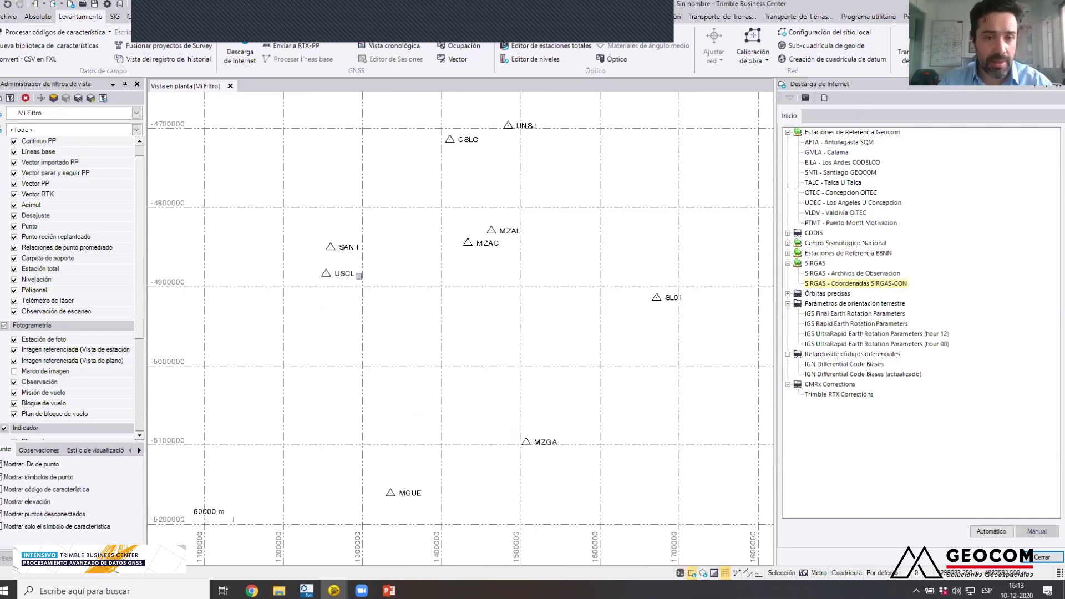
pyautogui.scroll(2, 333, 276)
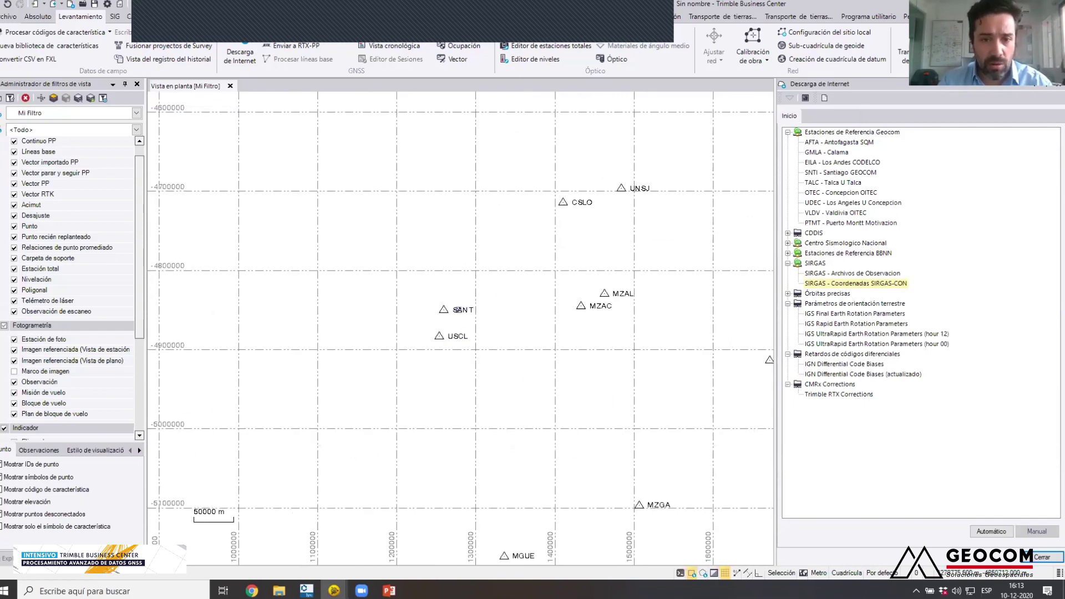
pyautogui.scroll(-4, 459, 309)
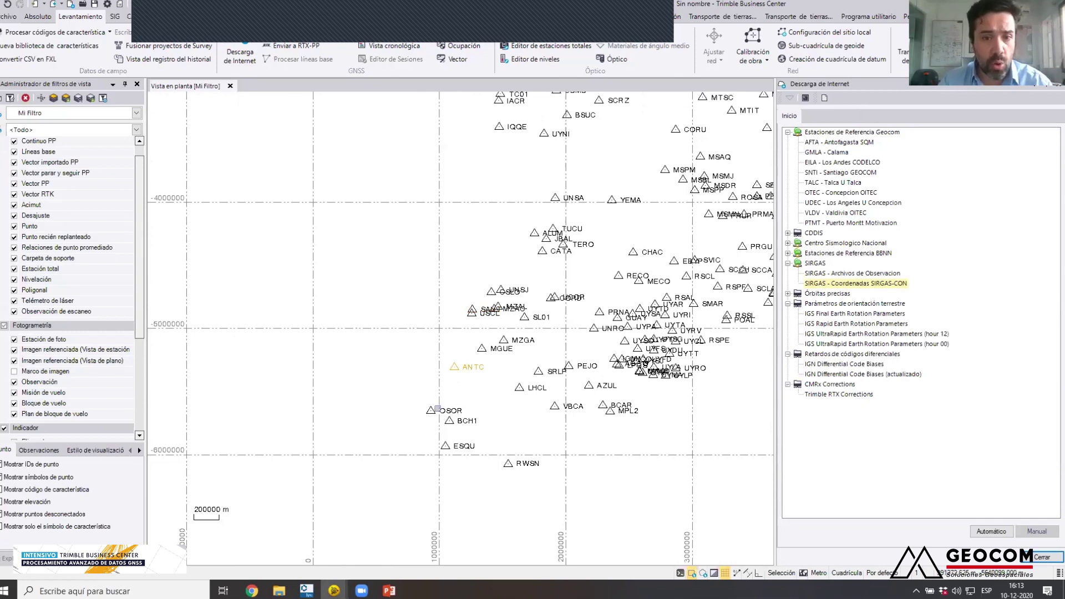
pyautogui.moveTo(460, 428); pyautogui.dragTo(452, 574)
pyautogui.moveTo(478, 215); pyautogui.dragTo(478, 344)
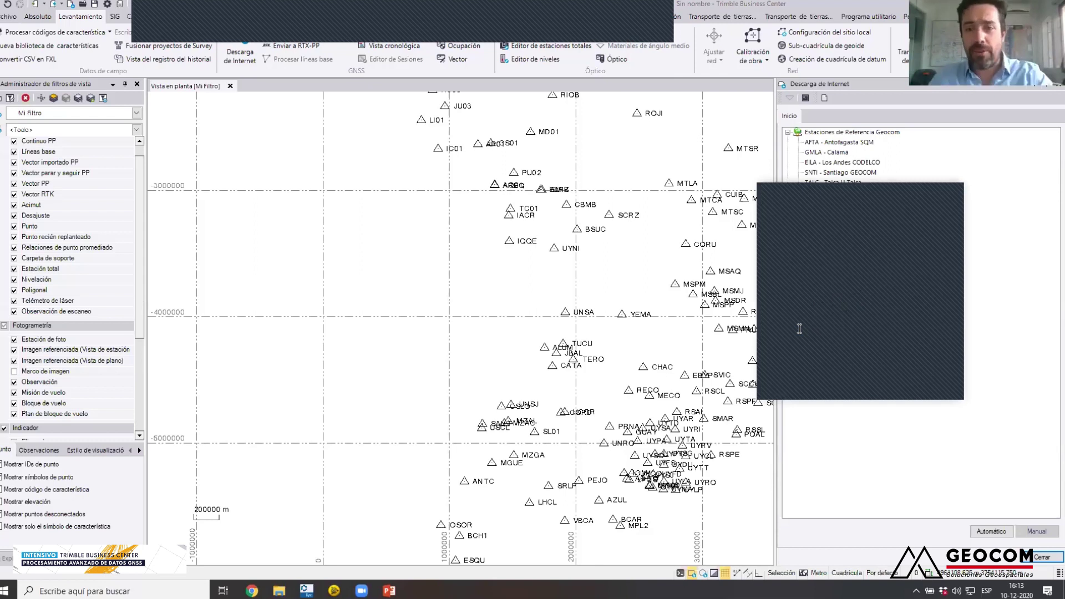
pyautogui.click(956, 197)
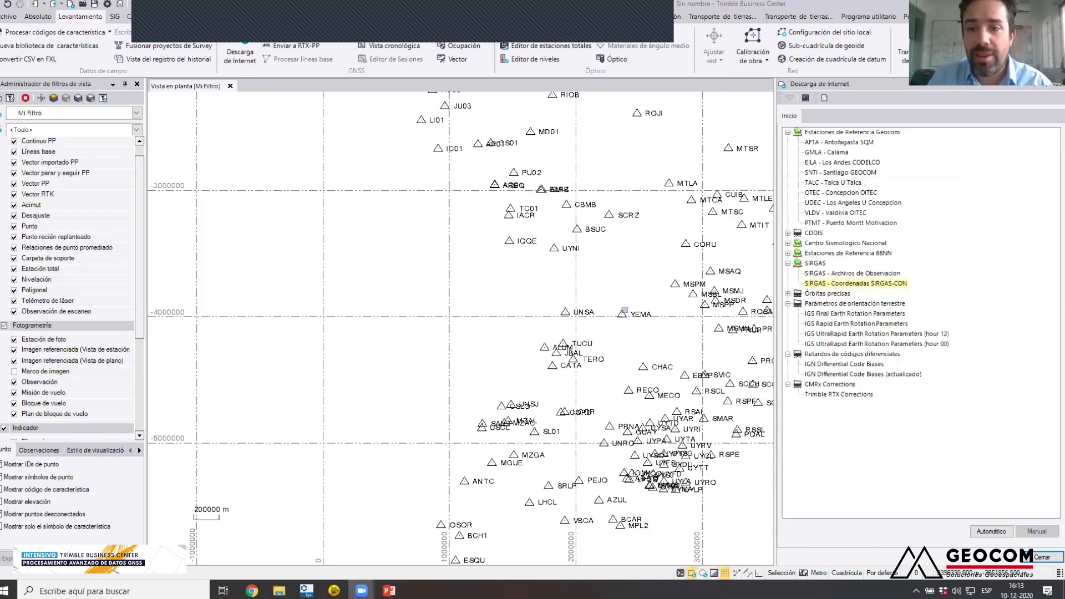
pyautogui.moveTo(641, 292); pyautogui.dragTo(565, 317)
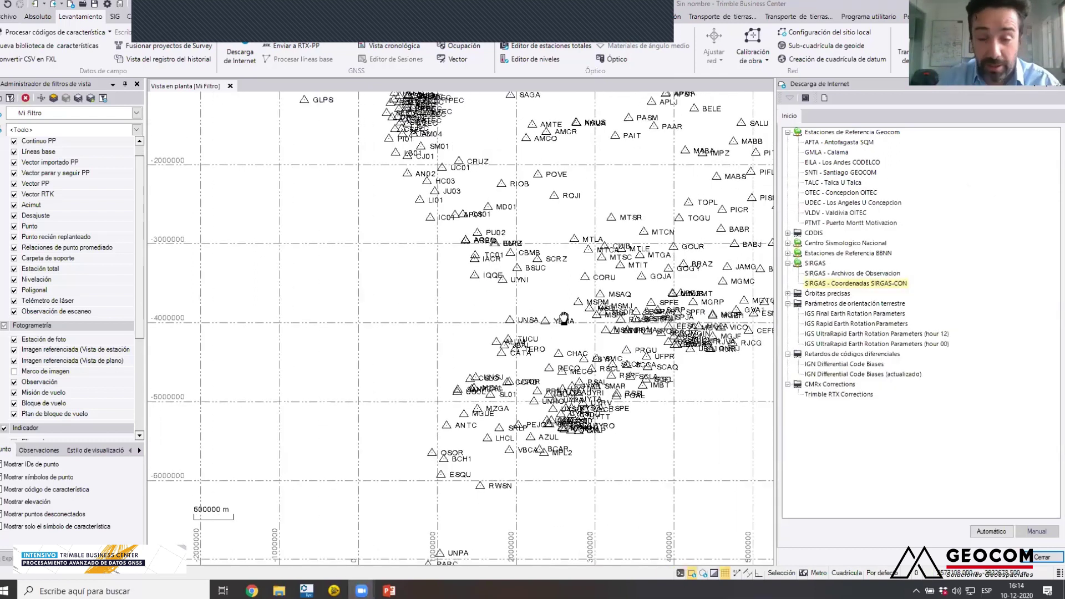
pyautogui.scroll(2, 484, 279)
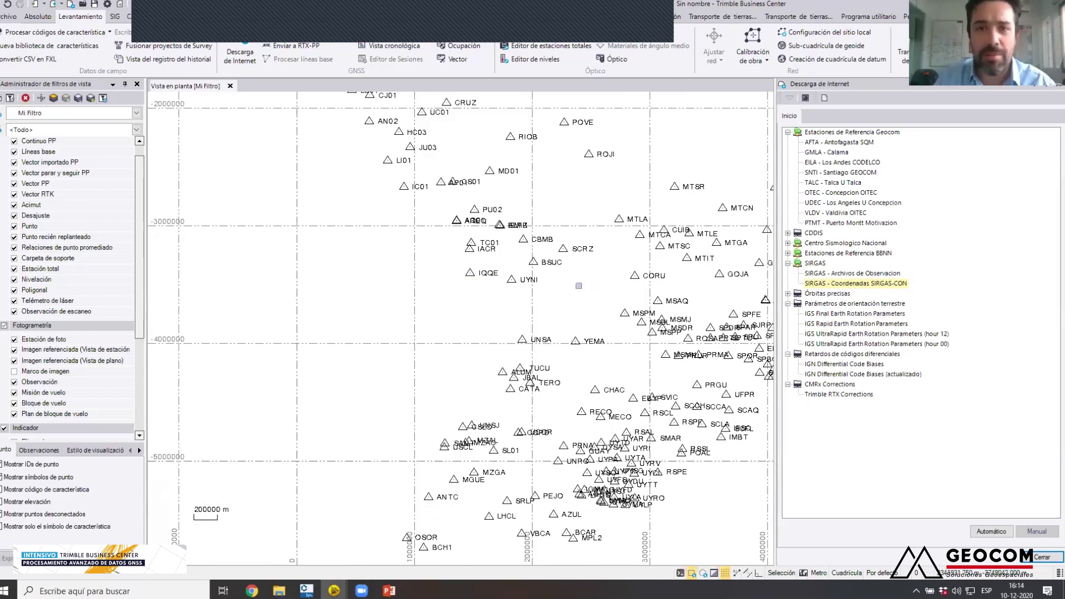
# - View the imported SIRGAS-CON stations across the whole of South America, down to UYBA
pyautogui.click(639, 8)
pyautogui.click(659, 40)
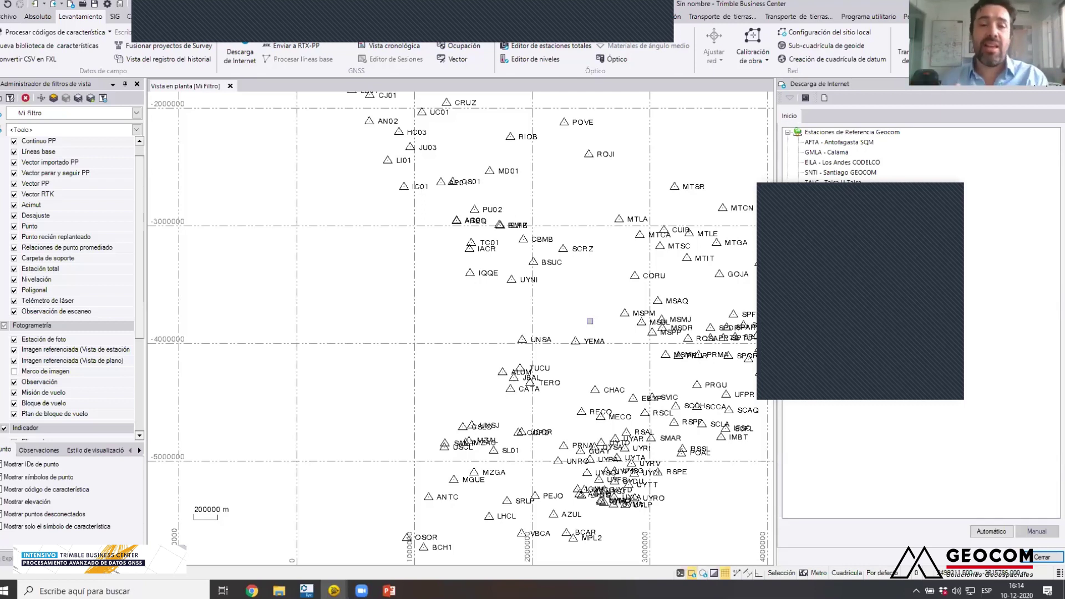
pyautogui.scroll(-5, 569, 314)
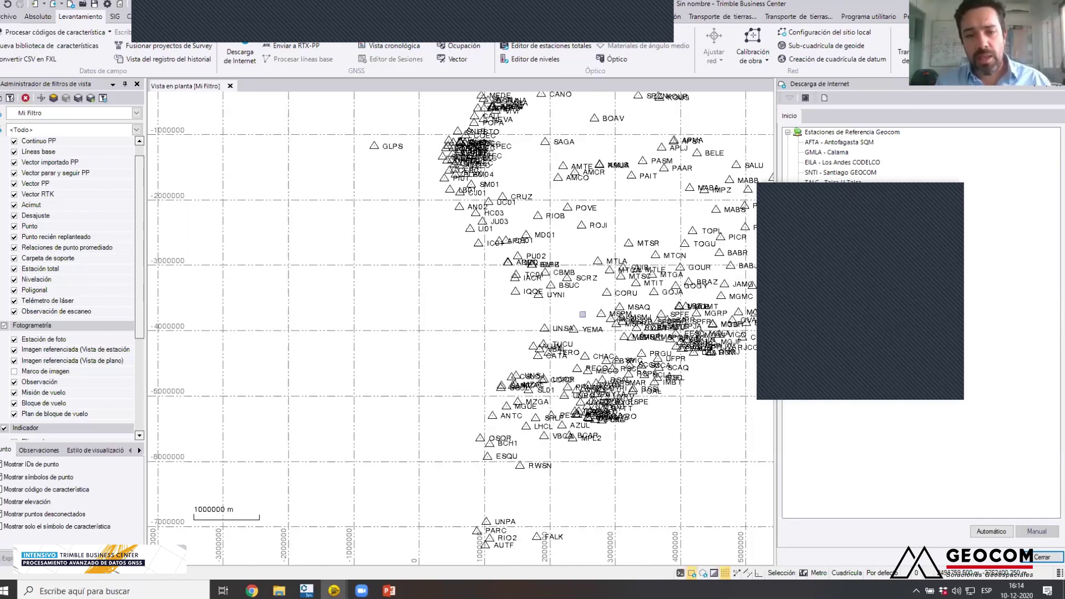
pyautogui.scroll(-3, 441, 312)
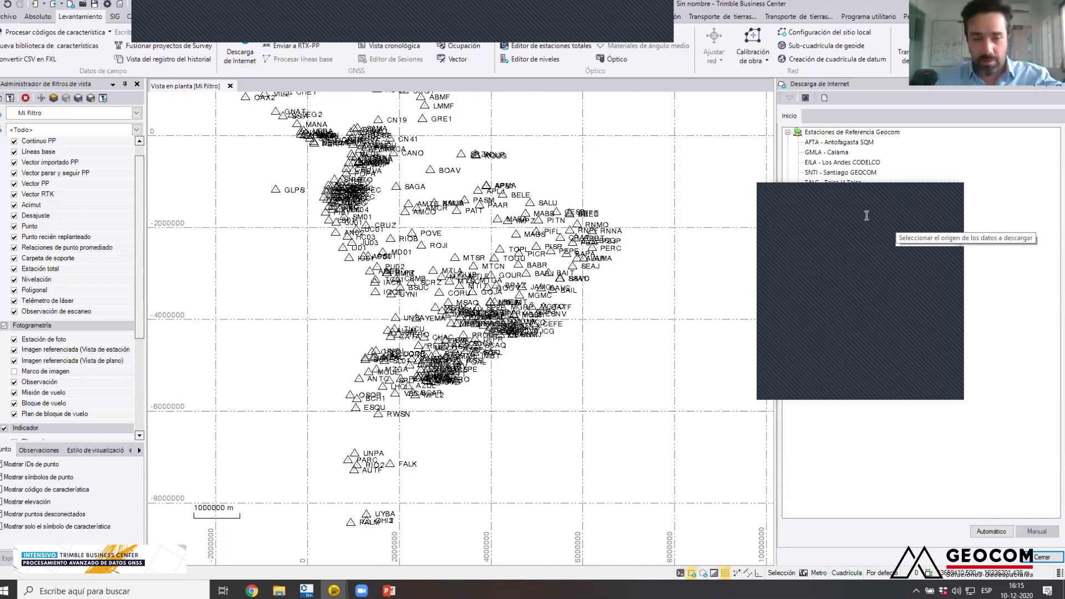
# - Close the unnamed SIRGAS-CON project without saving its changes and switch to the RTK vs PP project
pyautogui.click(901, 191)
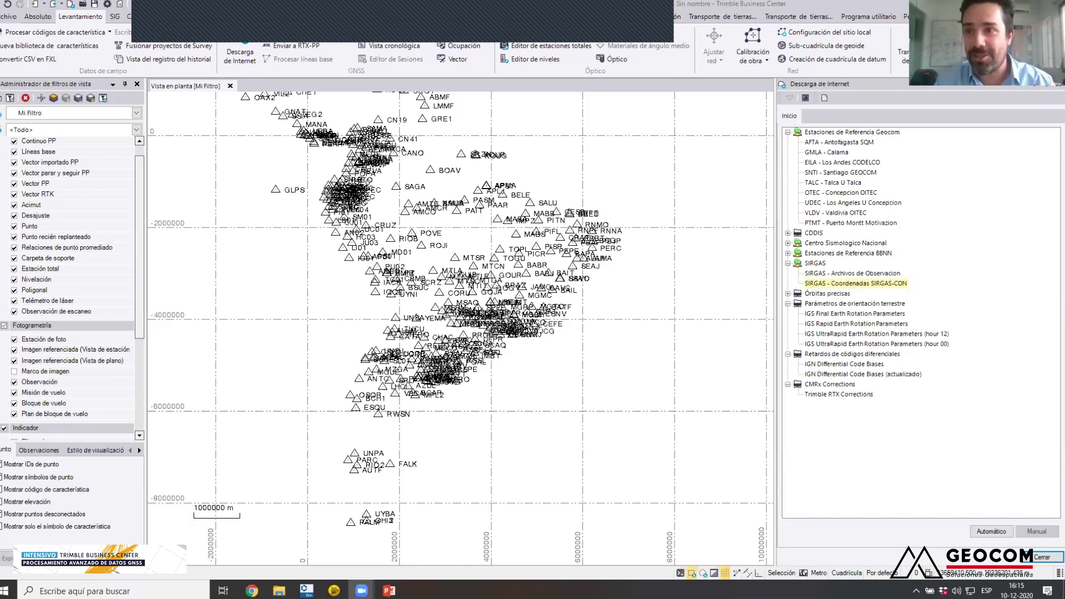
pyautogui.hotkey('alt', 'F4')
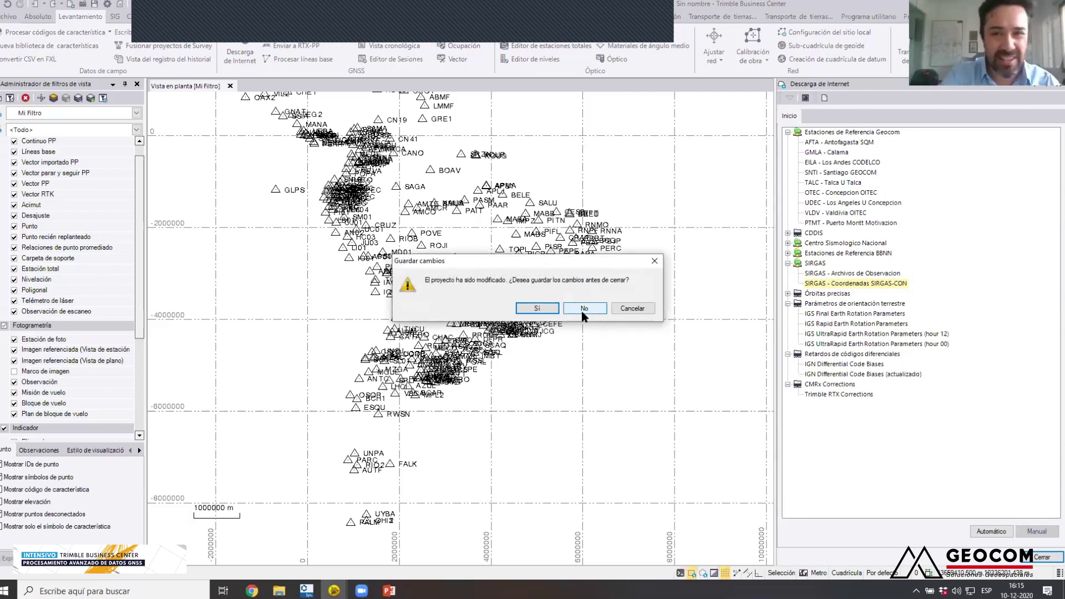
pyautogui.click(583, 315)
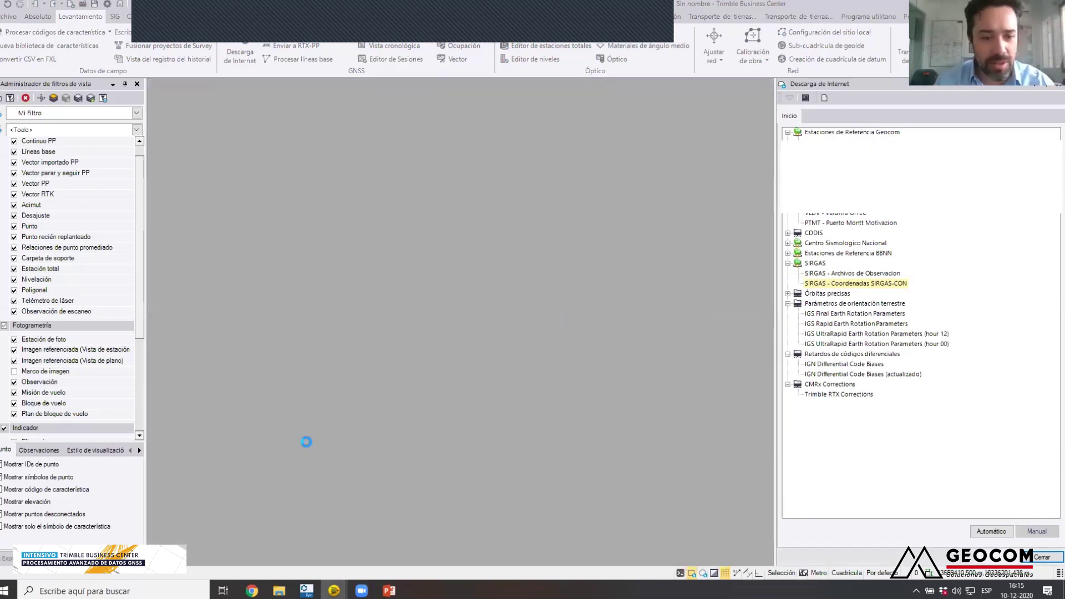
pyautogui.moveTo(335, 589)
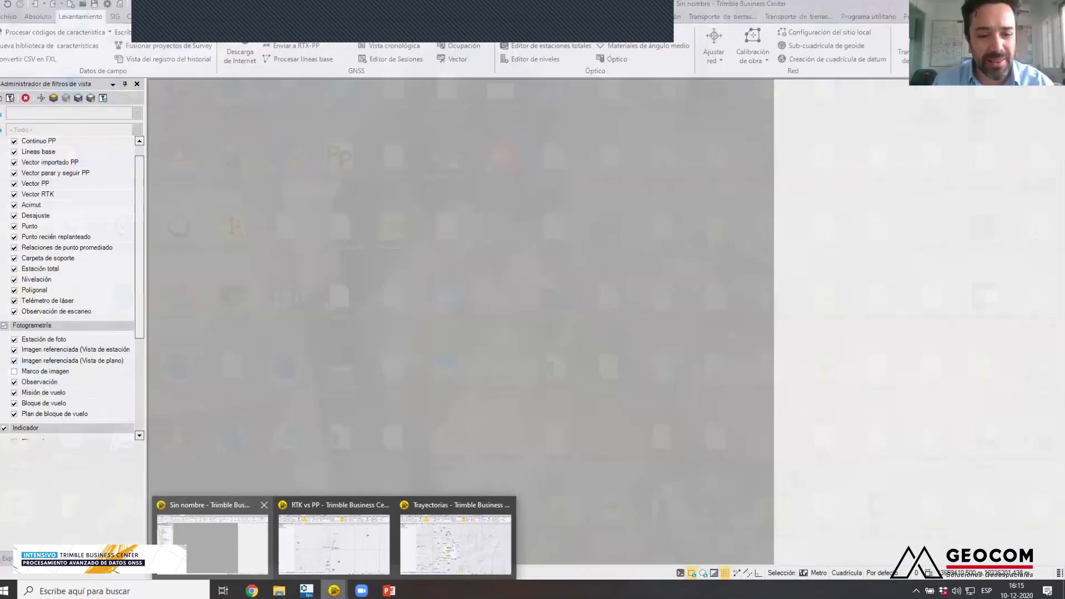
pyautogui.click(264, 505)
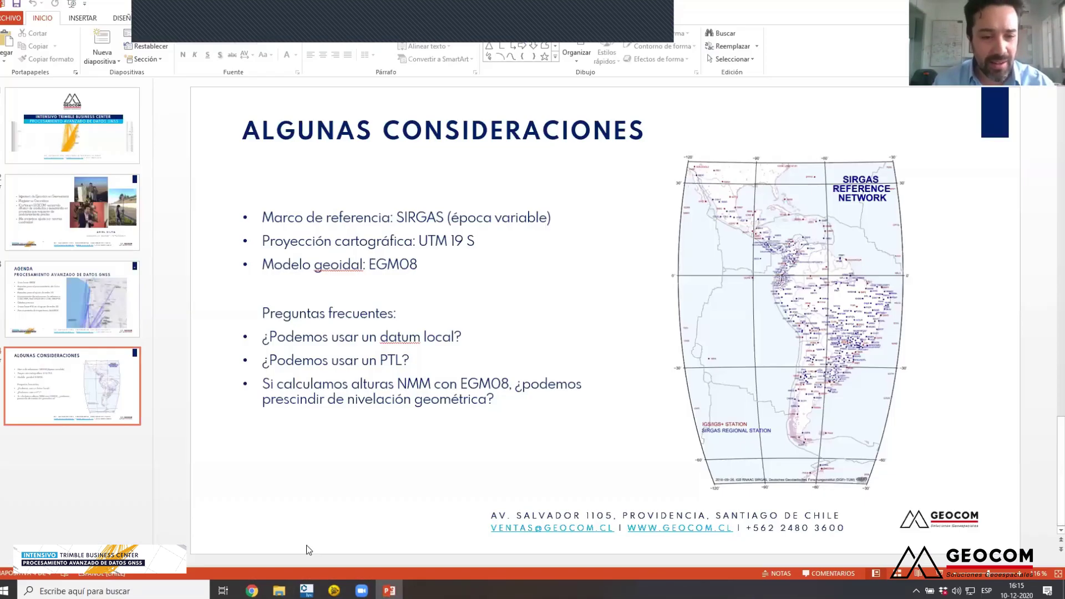
pyautogui.click(306, 545)
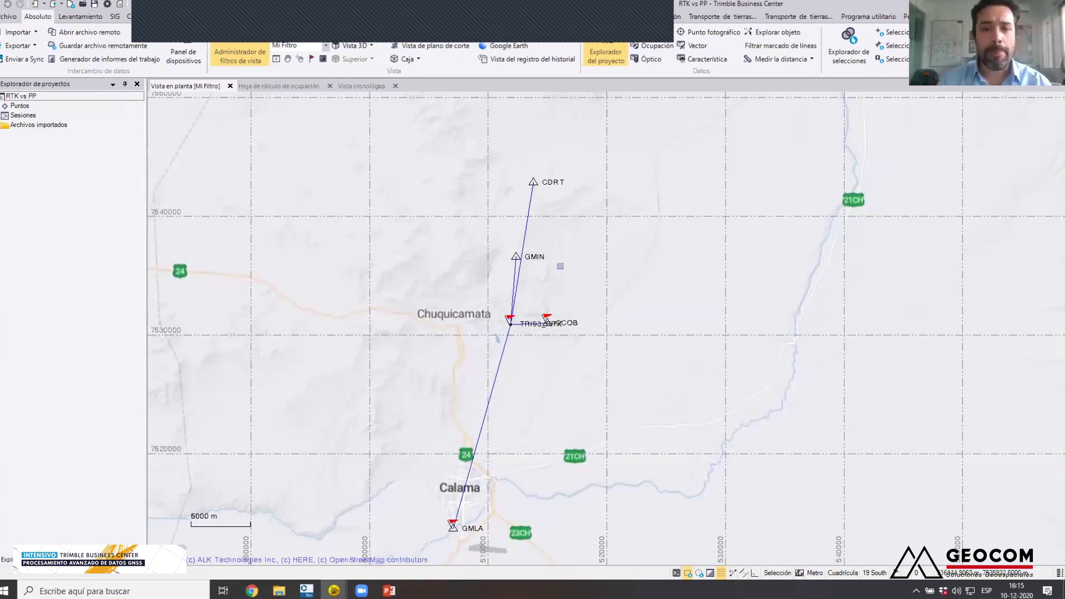
# - Highlight the base stations GMLA, CCOB, GMIN and CDRT together in the plan view, and clear the selection
pyautogui.scroll(1, 520, 309)
pyautogui.scroll(-1, 520, 308)
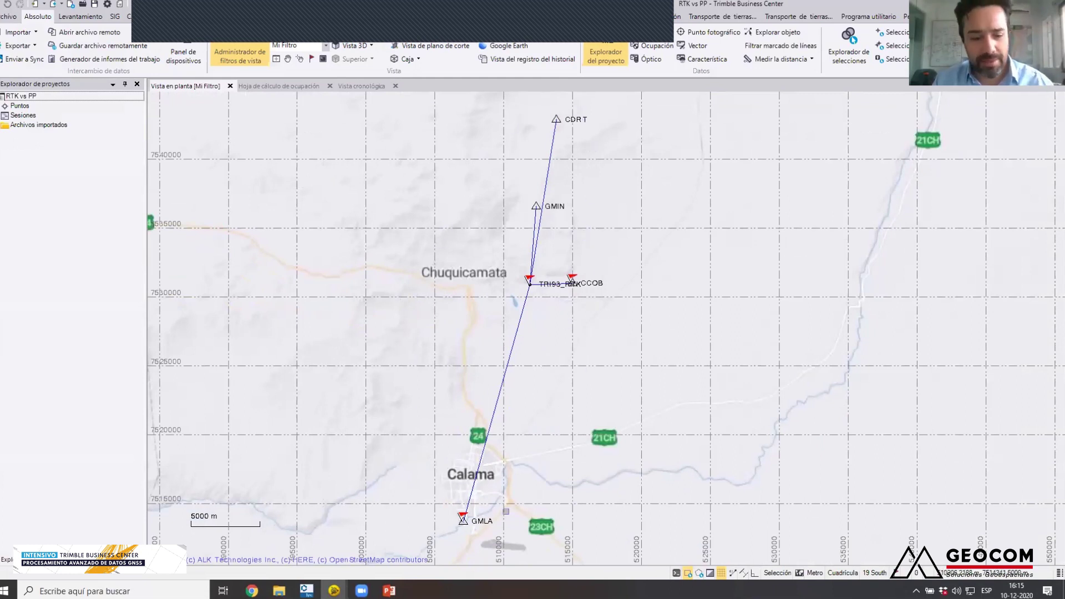
pyautogui.click(491, 521)
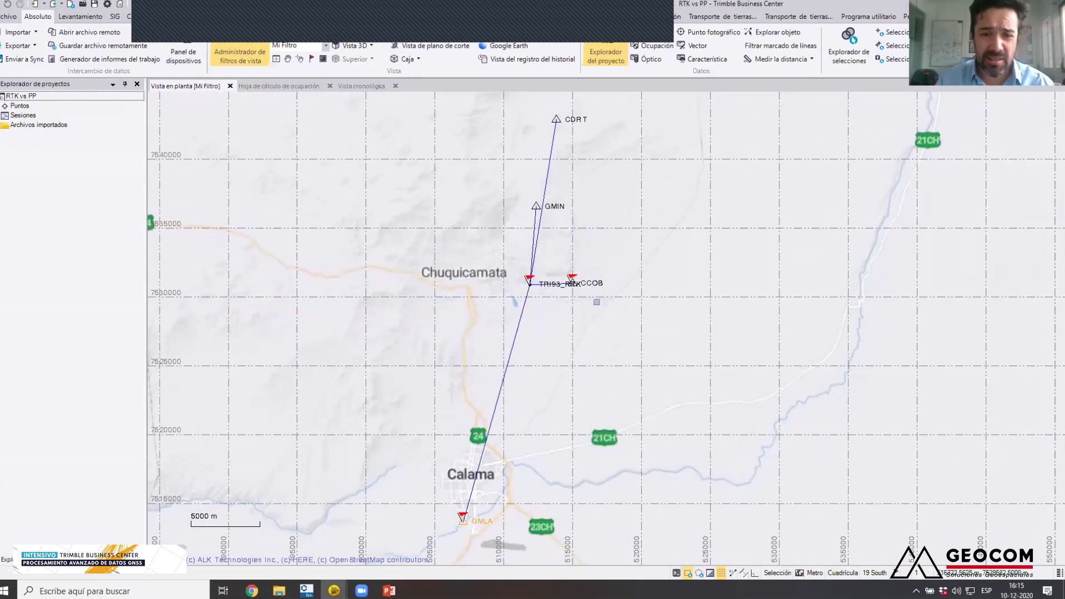
pyautogui.keyDown('ctrl'); pyautogui.click(599, 286); pyautogui.keyUp('ctrl')
pyautogui.keyDown('ctrl'); pyautogui.click(562, 204); pyautogui.keyUp('ctrl')
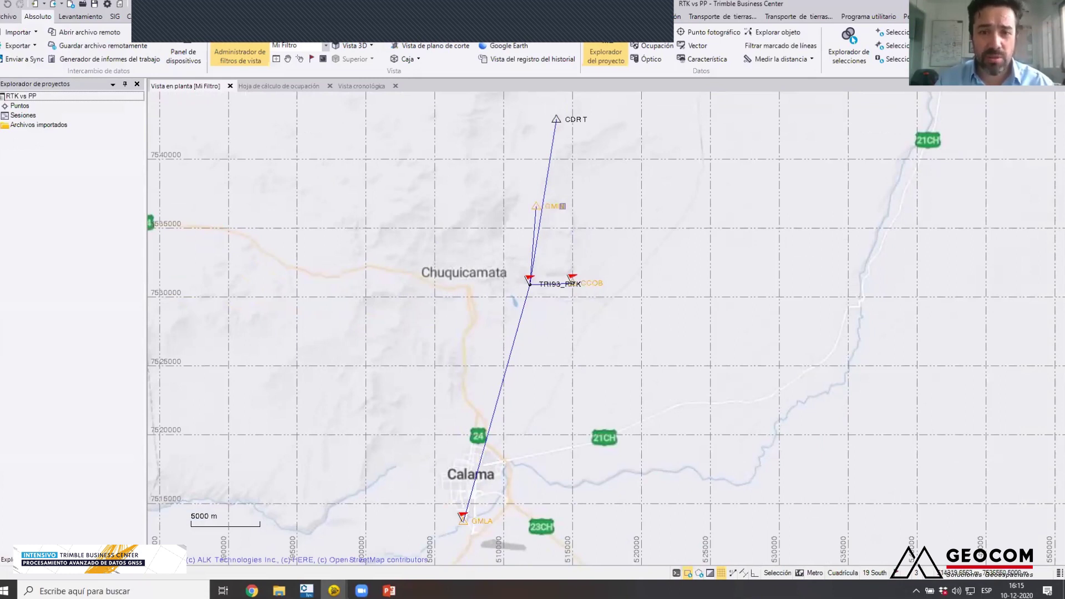
pyautogui.keyDown('ctrl'); pyautogui.click(584, 120); pyautogui.keyUp('ctrl')
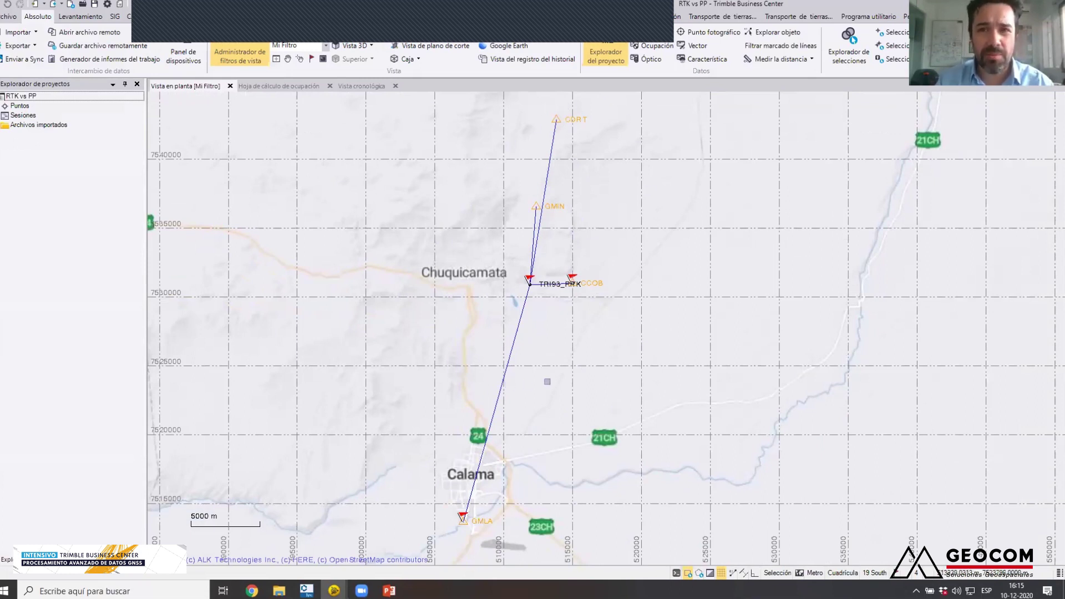
pyautogui.click(547, 317)
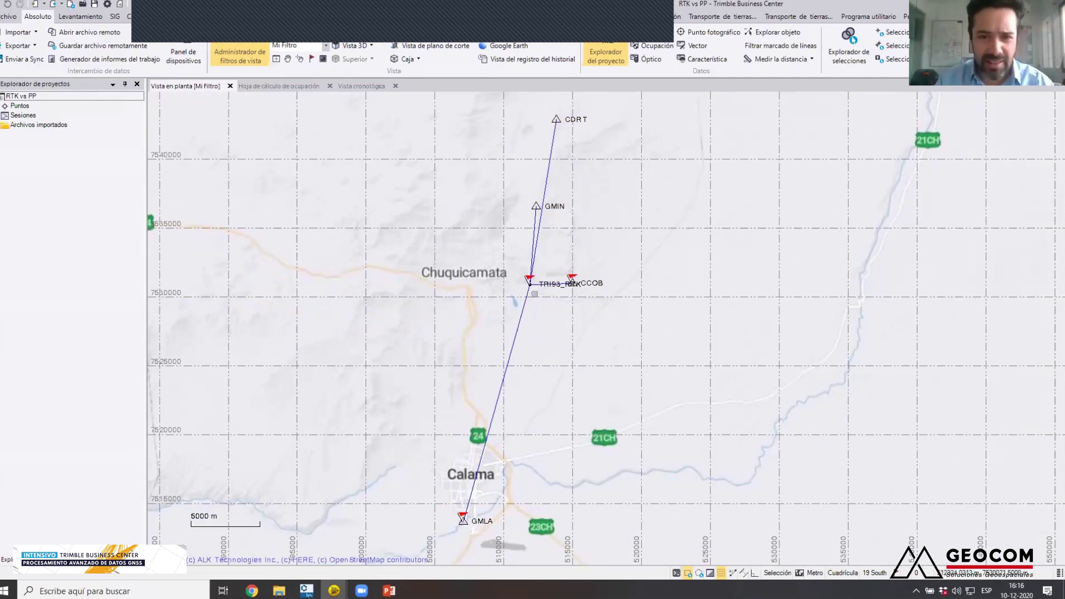
# - Examine the offset between points TRI93_PP and TRI93_RTK up close, selecting the area around TRI93_PP
pyautogui.scroll(10, 531, 286)
pyautogui.scroll(10, 516, 272)
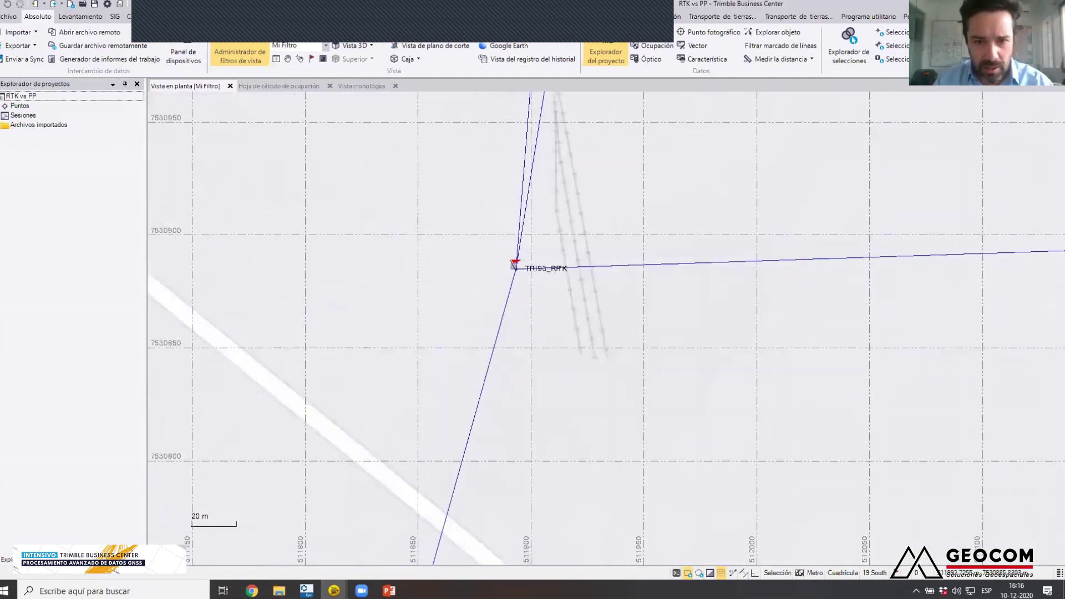
pyautogui.scroll(10, 496, 267)
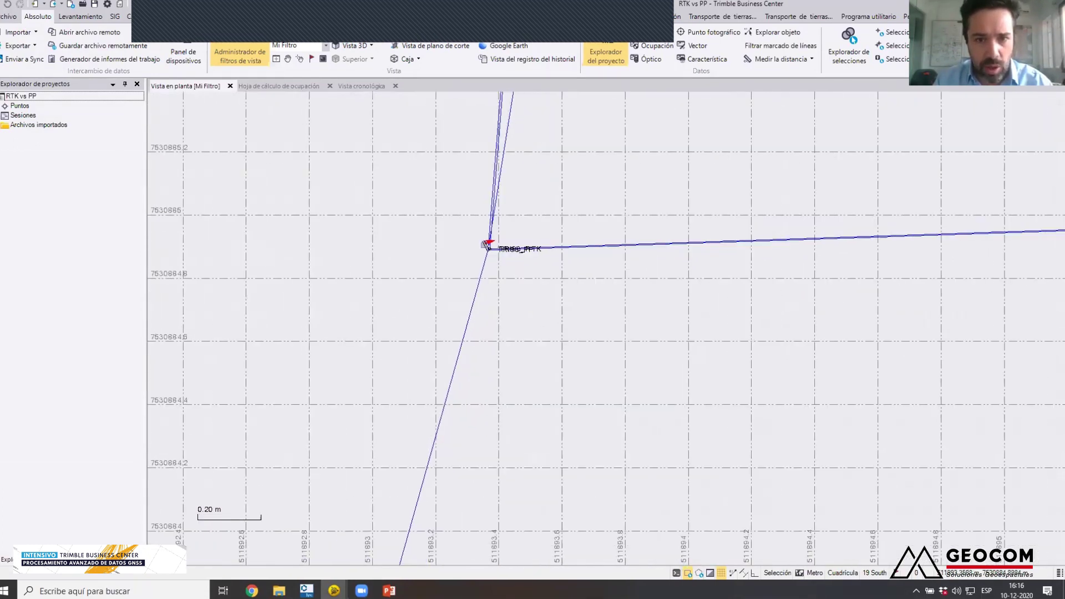
pyautogui.scroll(3, 492, 254)
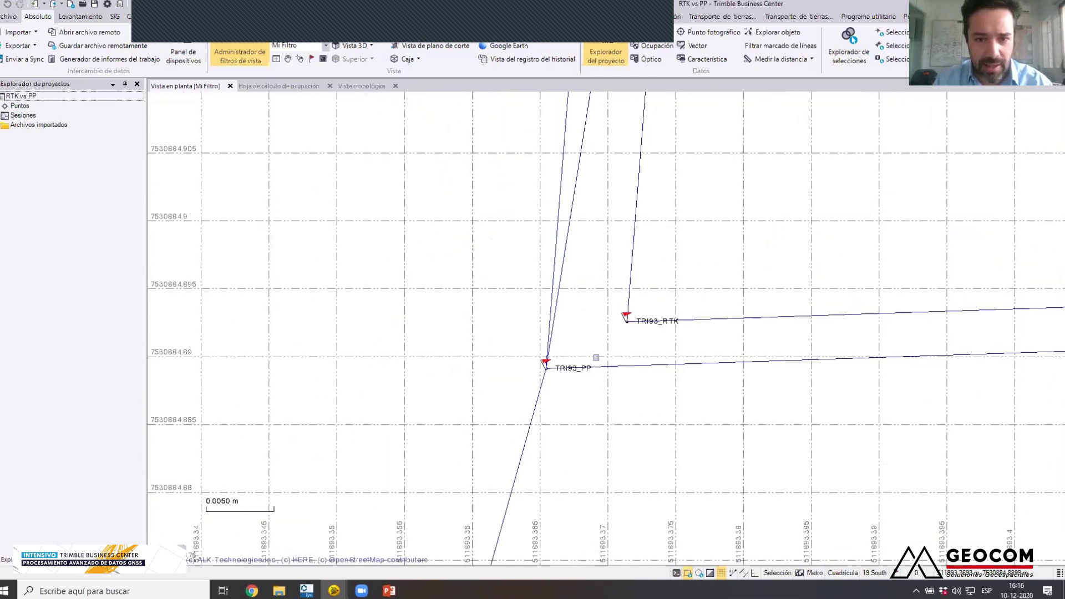
pyautogui.moveTo(535, 393); pyautogui.dragTo(459, 351)
pyautogui.click(530, 409)
pyautogui.moveTo(528, 389); pyautogui.dragTo(465, 343)
# - Review the properties of the PP vector from CCOB to TRI93_PP, including its statistics and observed data, and deselect it
pyautogui.click(565, 394)
pyautogui.click(577, 373)
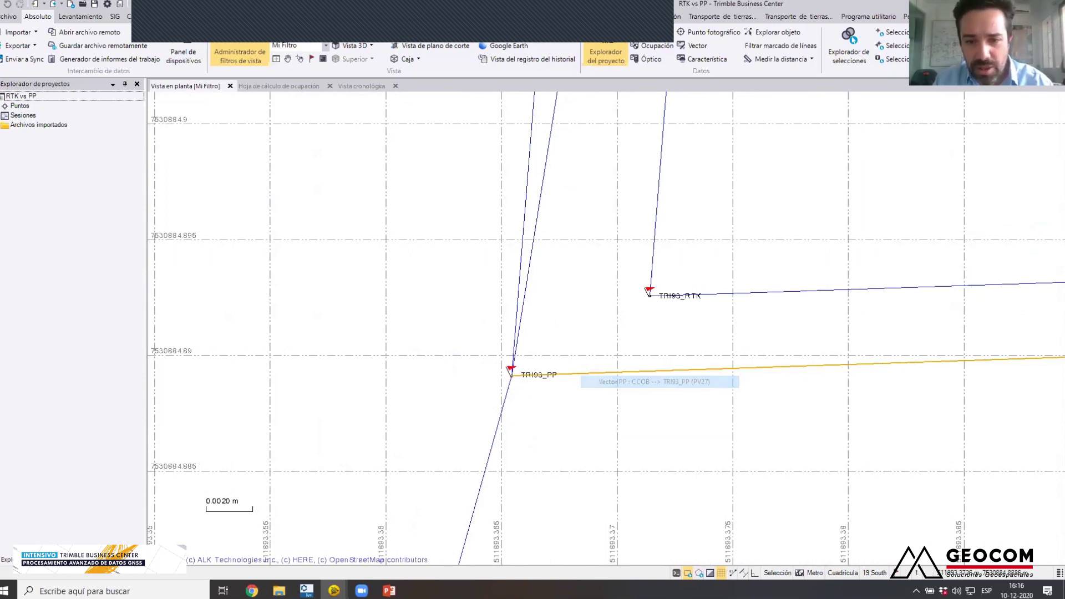
pyautogui.rightClick(619, 372)
pyautogui.click(666, 541)
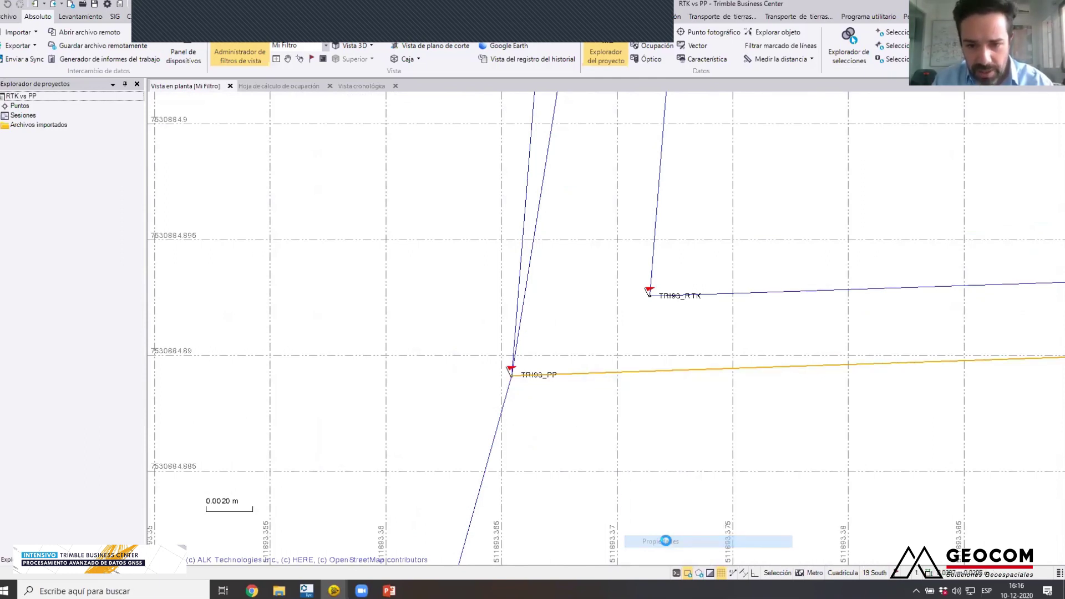
pyautogui.moveTo(376, 169); pyautogui.dragTo(402, 326)
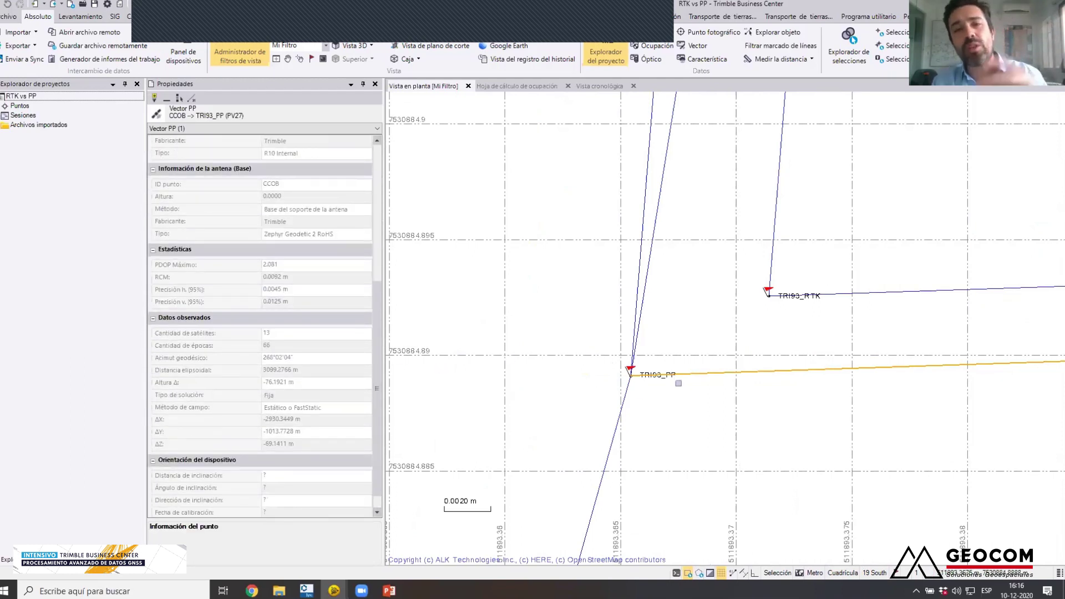
pyautogui.click(708, 332)
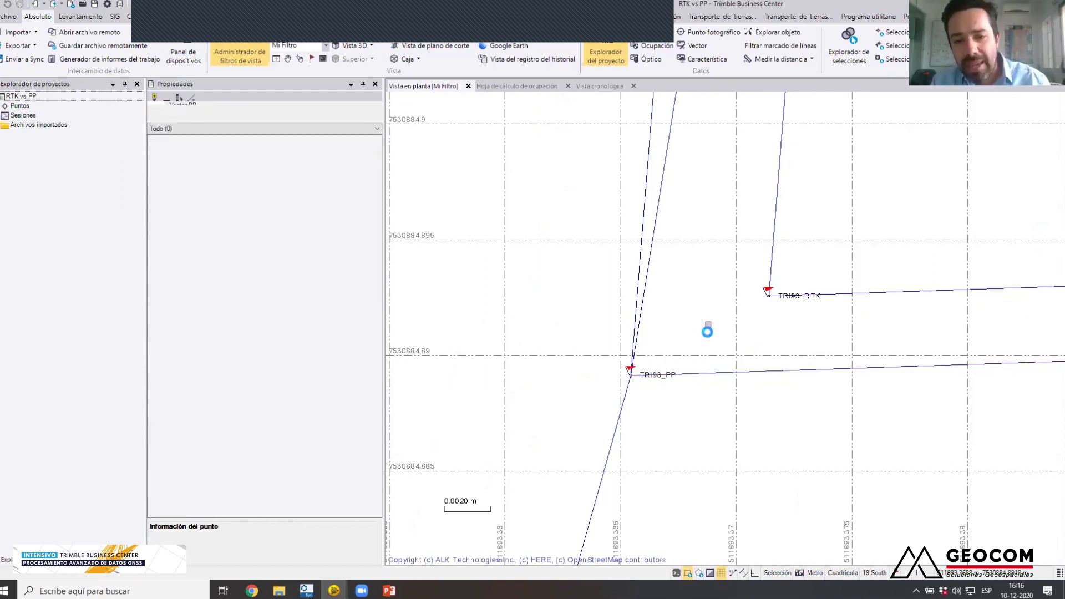
# - Select point TRI93_RTK with its vectors, trace them to stations GMIN and CCOB, and close the properties
pyautogui.moveTo(788, 319); pyautogui.dragTo(745, 282)
pyautogui.scroll(-10, 771, 293)
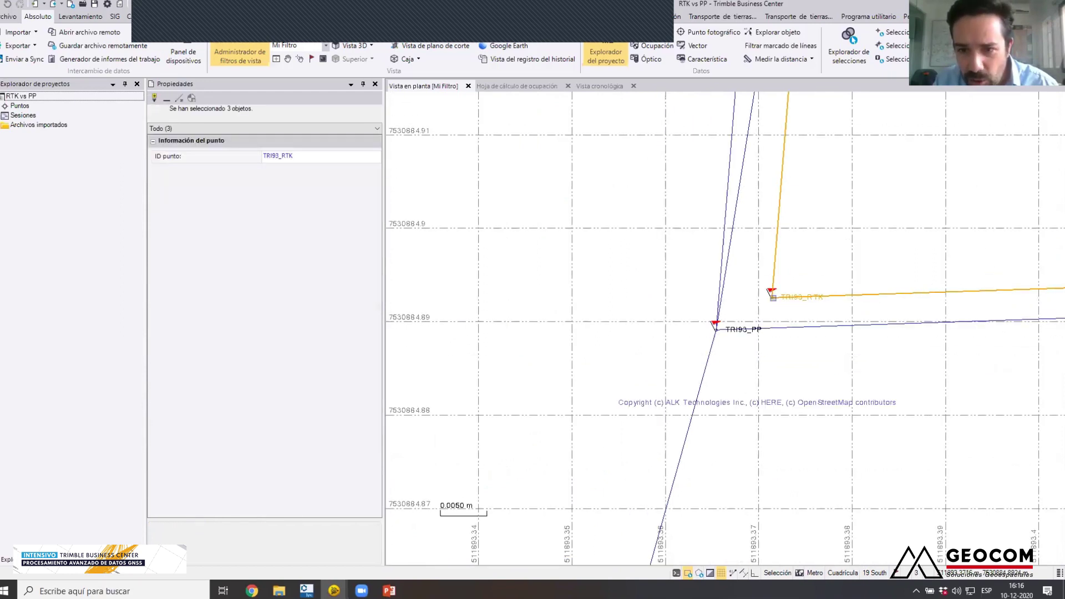
pyautogui.scroll(-8, 772, 296)
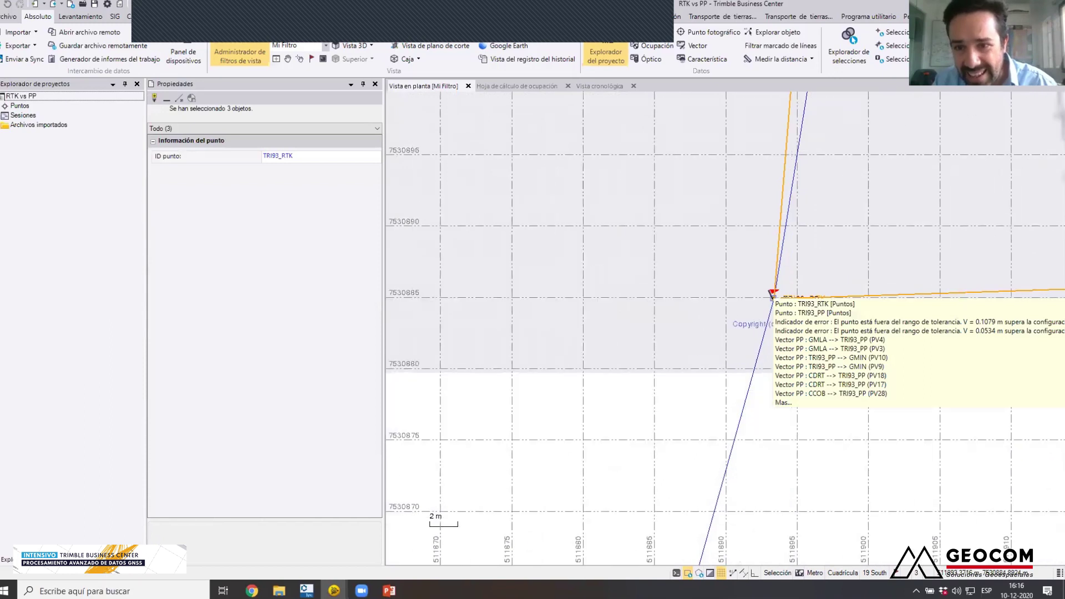
pyautogui.scroll(-8, 773, 296)
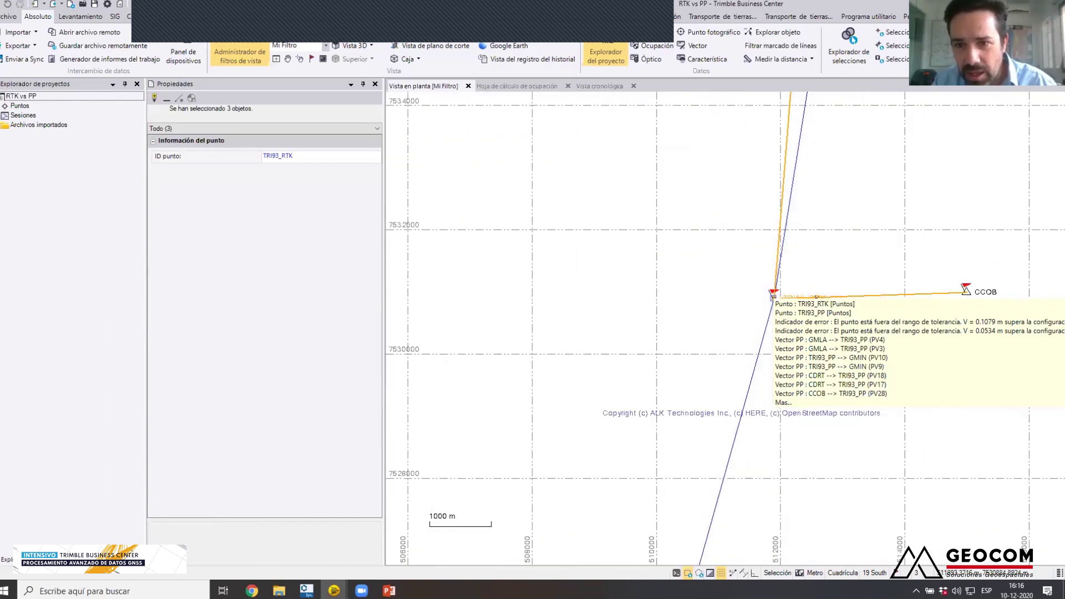
pyautogui.scroll(2, 687, 312)
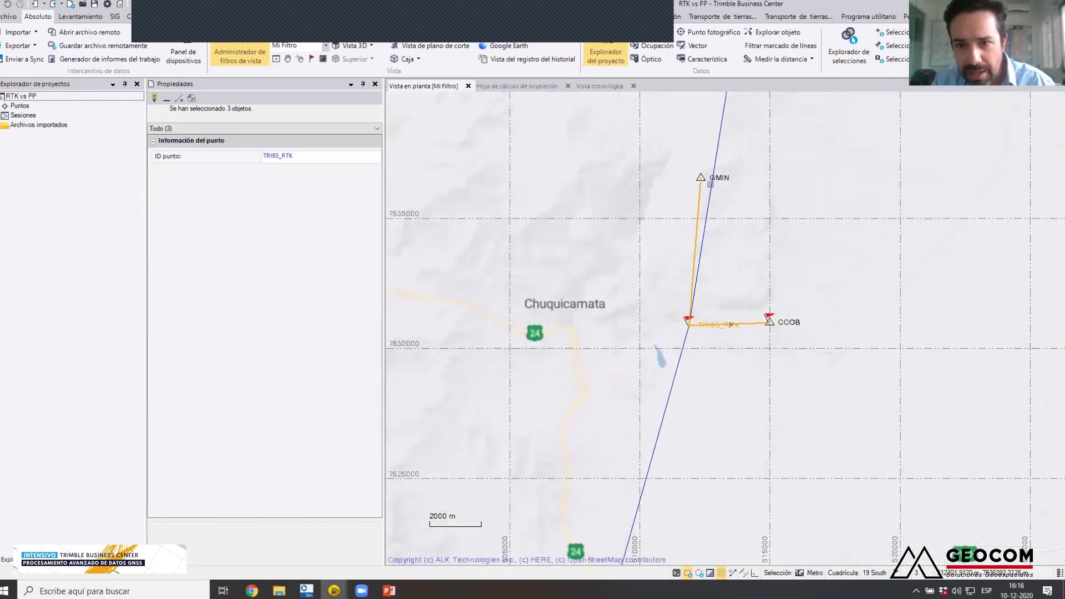
pyautogui.click(375, 83)
# - Split point TRI93_RTK into its component points using the suffix _X, without creating an averaged point
pyautogui.scroll(10, 549, 288)
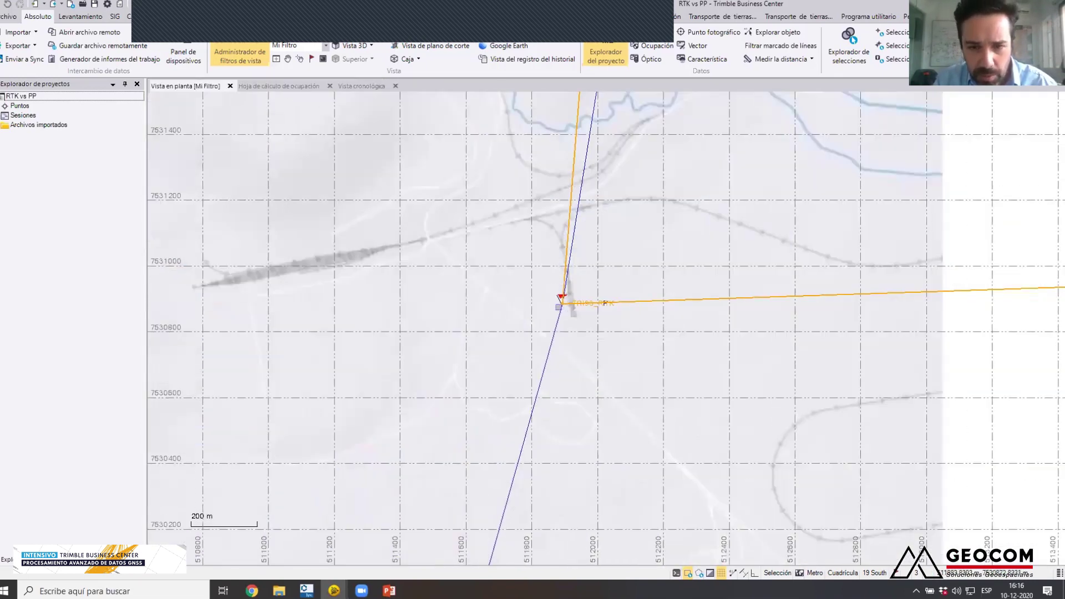
pyautogui.scroll(12, 561, 289)
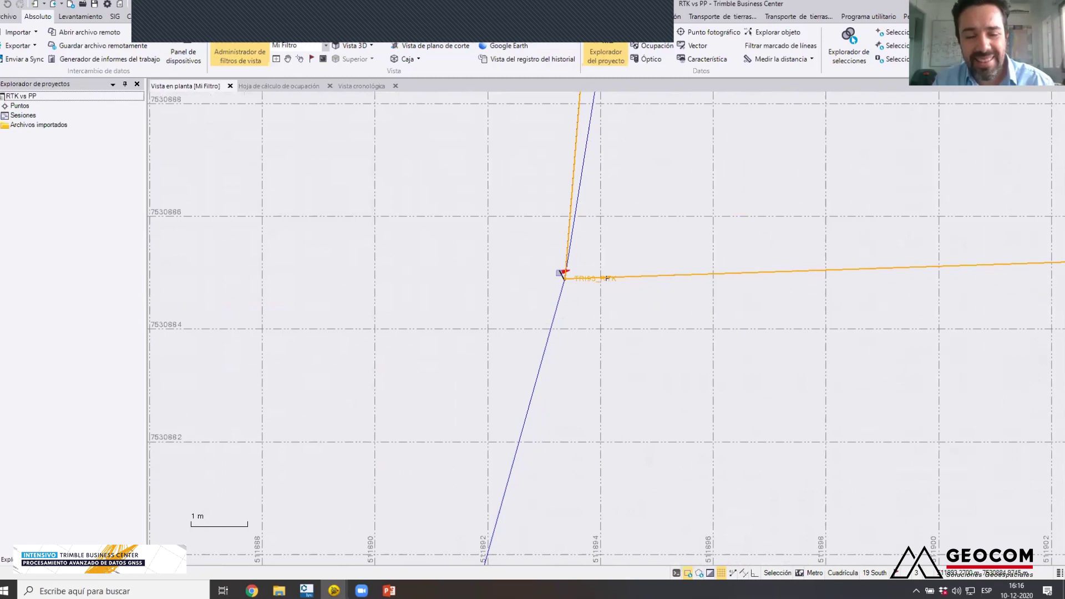
pyautogui.scroll(9, 561, 291)
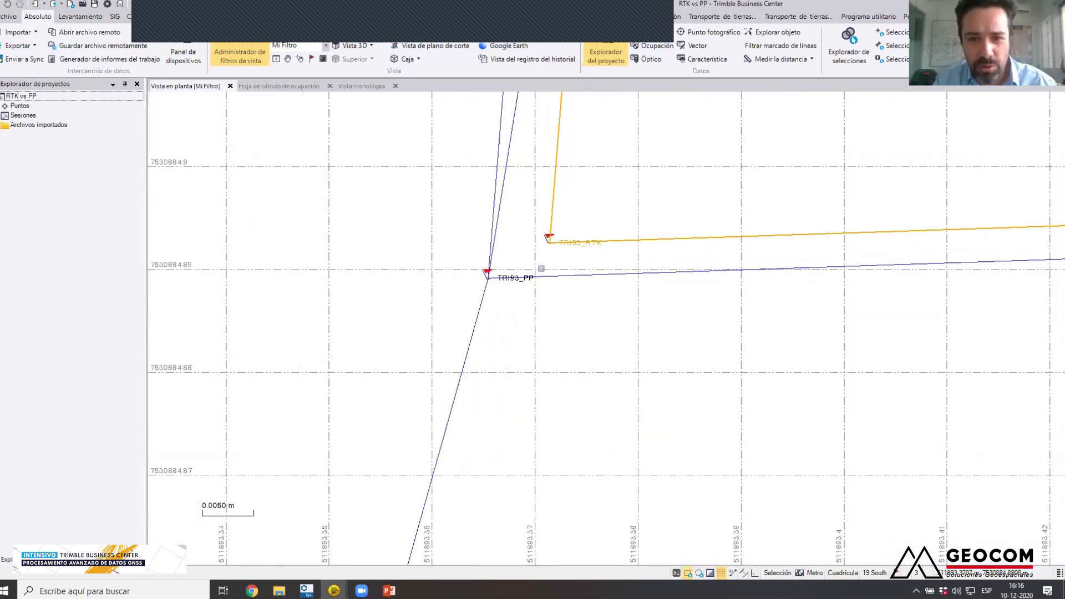
pyautogui.scroll(2, 549, 361)
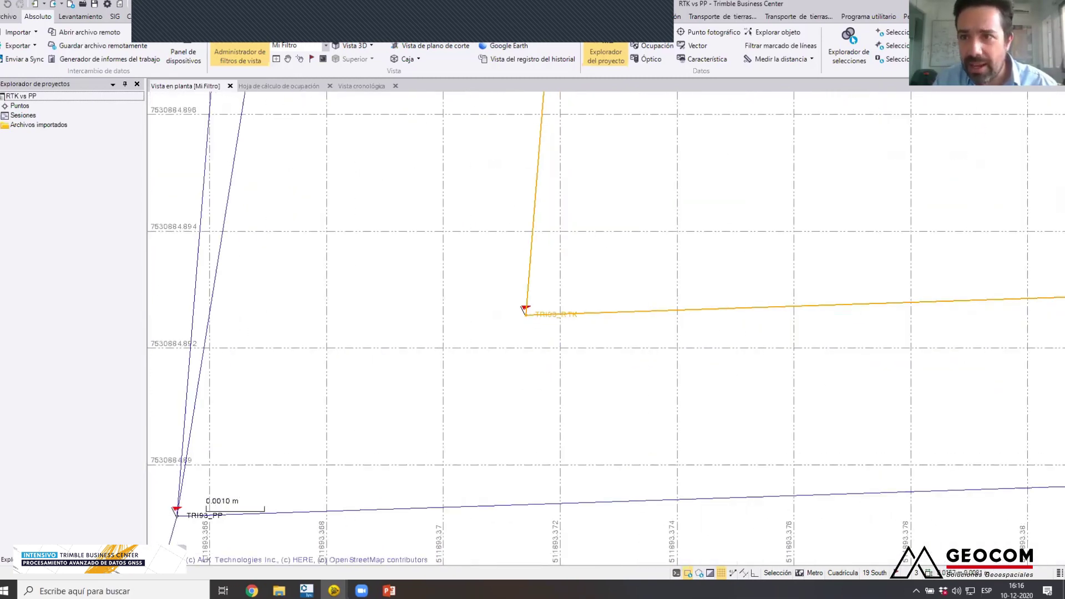
pyautogui.click(81, 17)
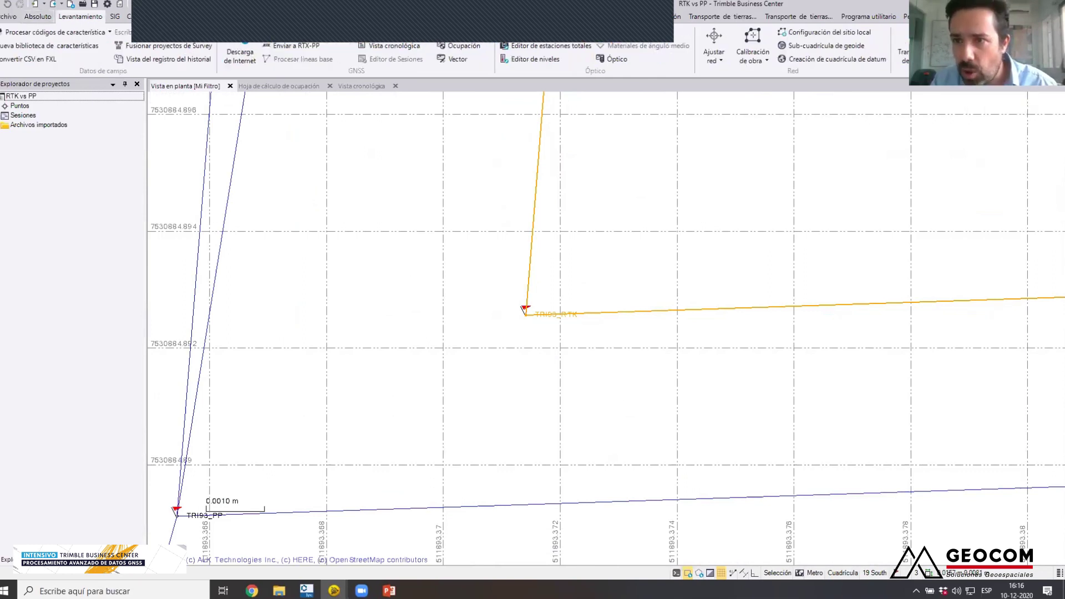
pyautogui.click(943, 50)
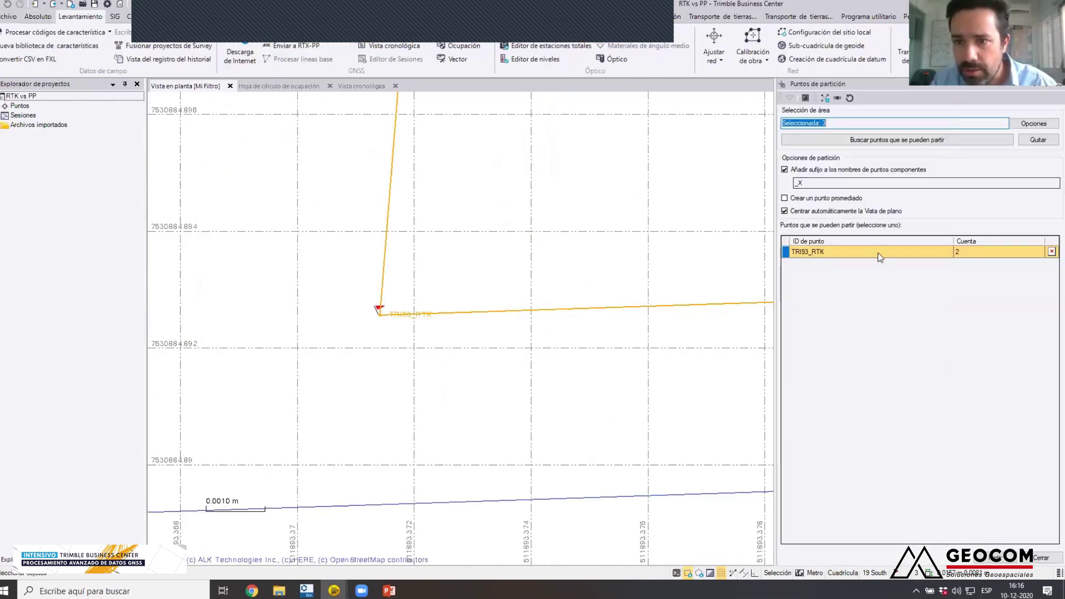
pyautogui.click(1007, 559)
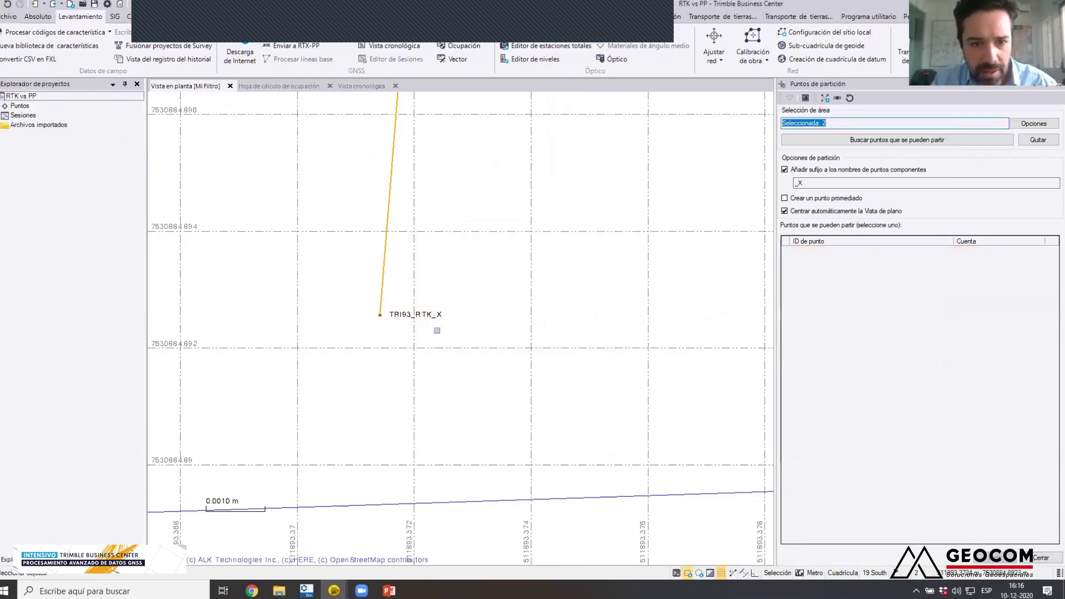
# - Inspect the two separated TRI93_RTK_X points around TRI93_PP and leave the point-splitting command
pyautogui.click(430, 322)
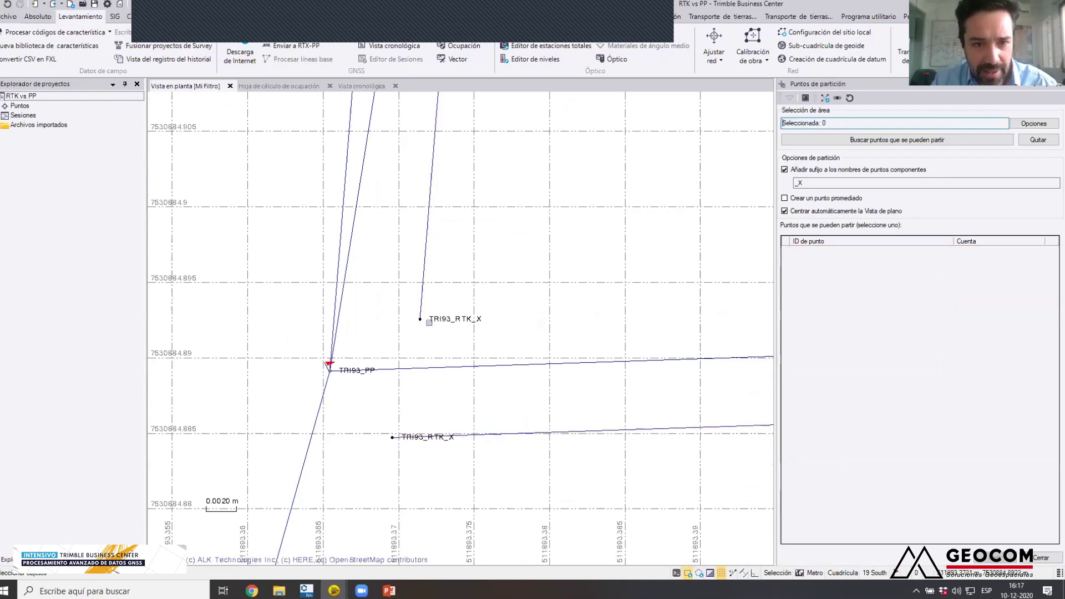
pyautogui.click(452, 443)
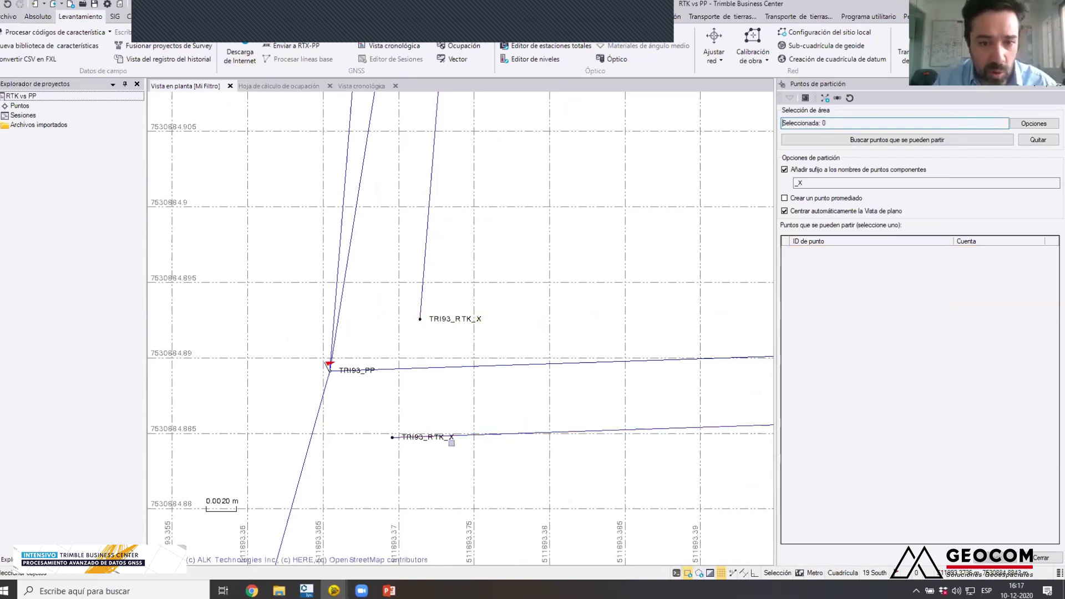
pyautogui.click(453, 438)
pyautogui.click(482, 312)
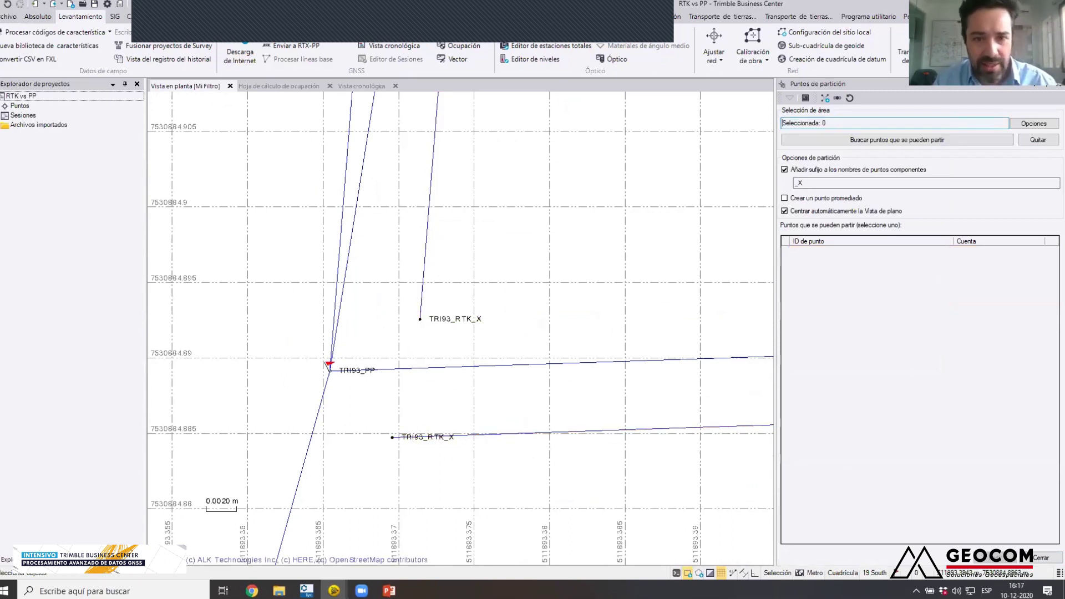
pyautogui.click(1041, 558)
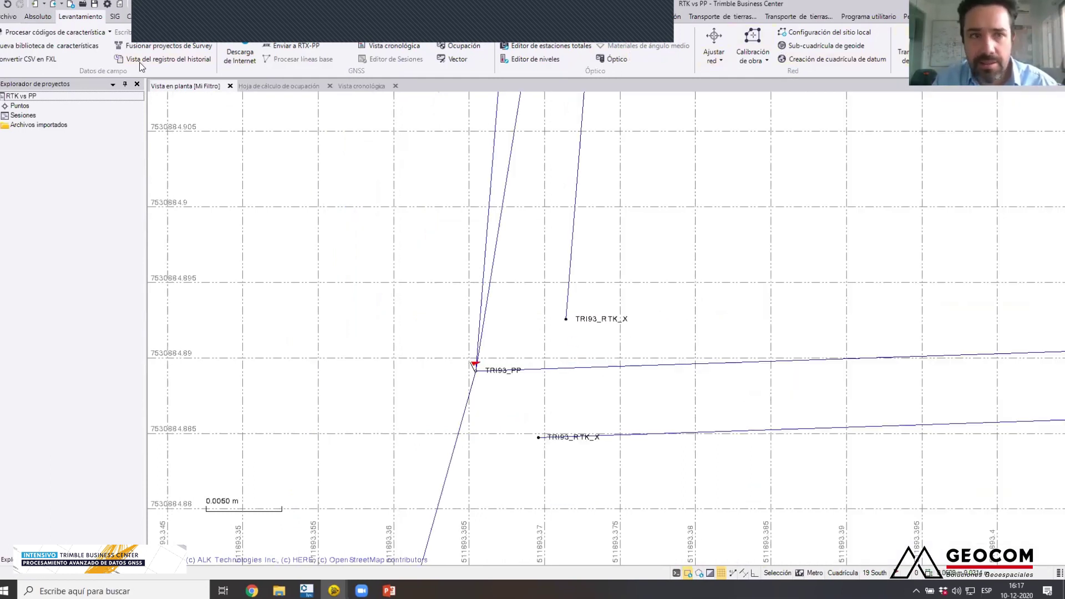
# - Measure the distance between the two separated TRI93_RTK_X points, check the vertical difference, and close the measuring command
pyautogui.click(39, 19)
pyautogui.click(777, 59)
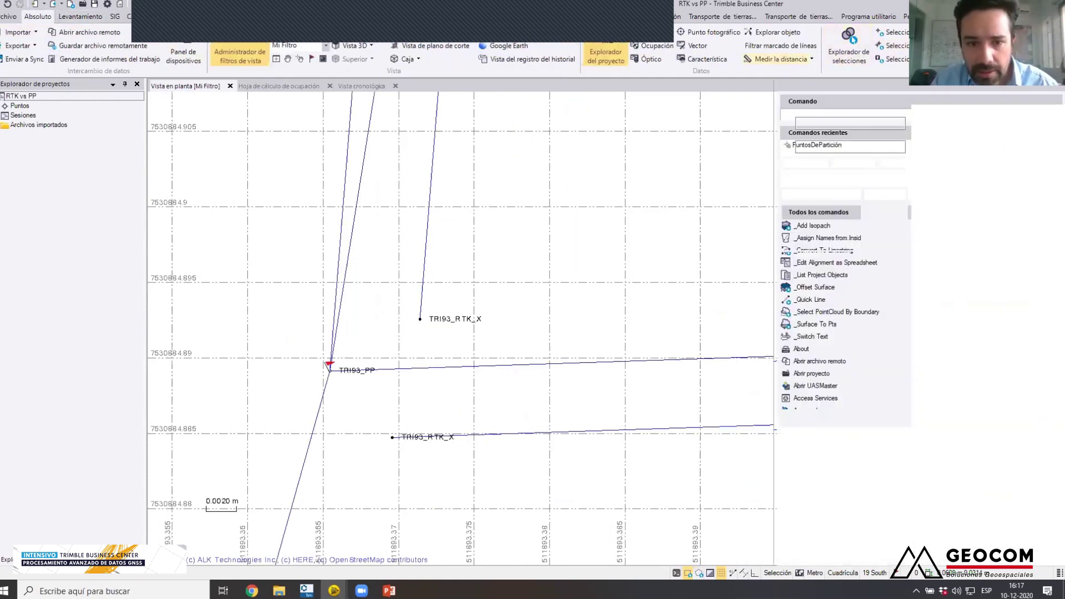
pyautogui.click(420, 318)
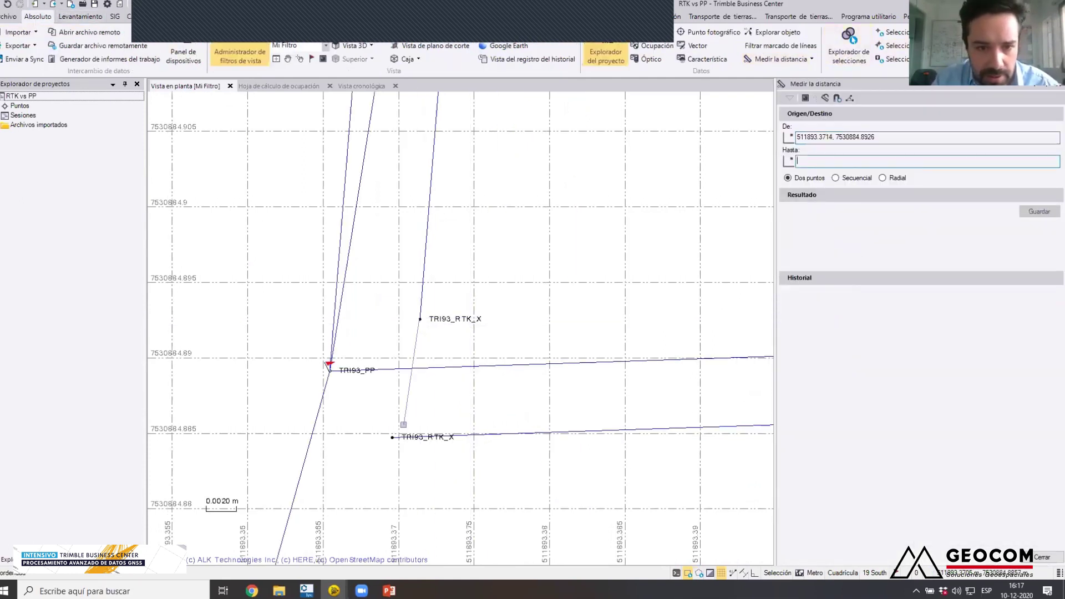
pyautogui.click(392, 438)
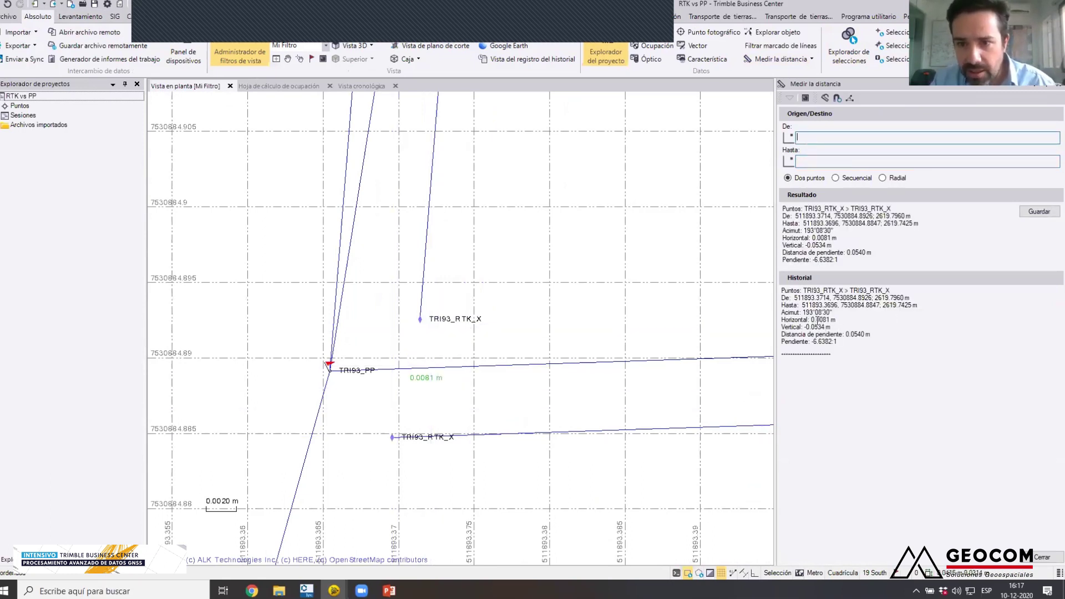
pyautogui.moveTo(814, 327); pyautogui.dragTo(823, 327)
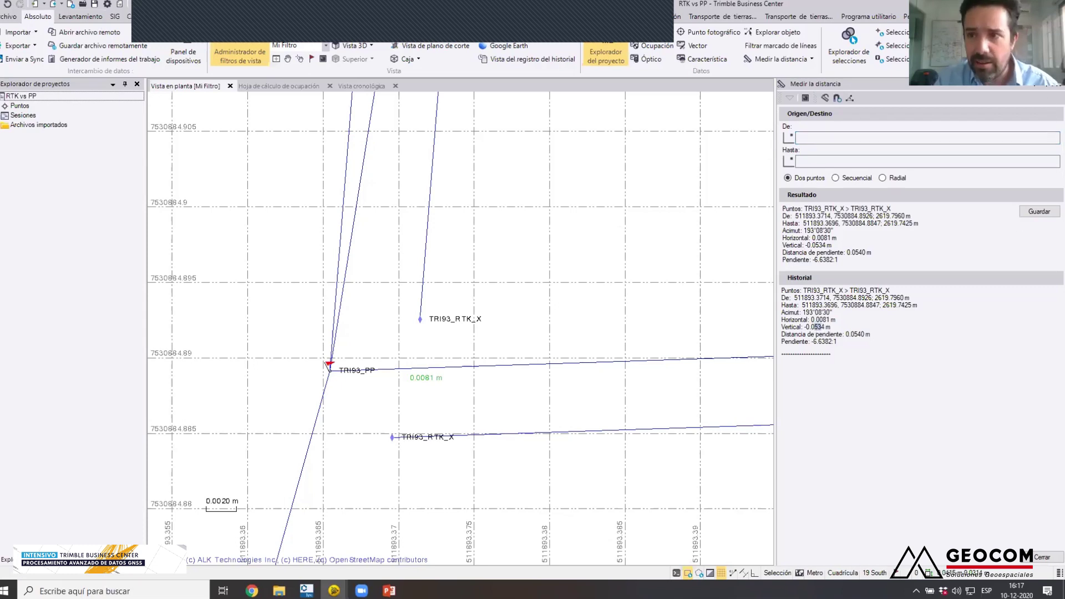
pyautogui.click(1050, 88)
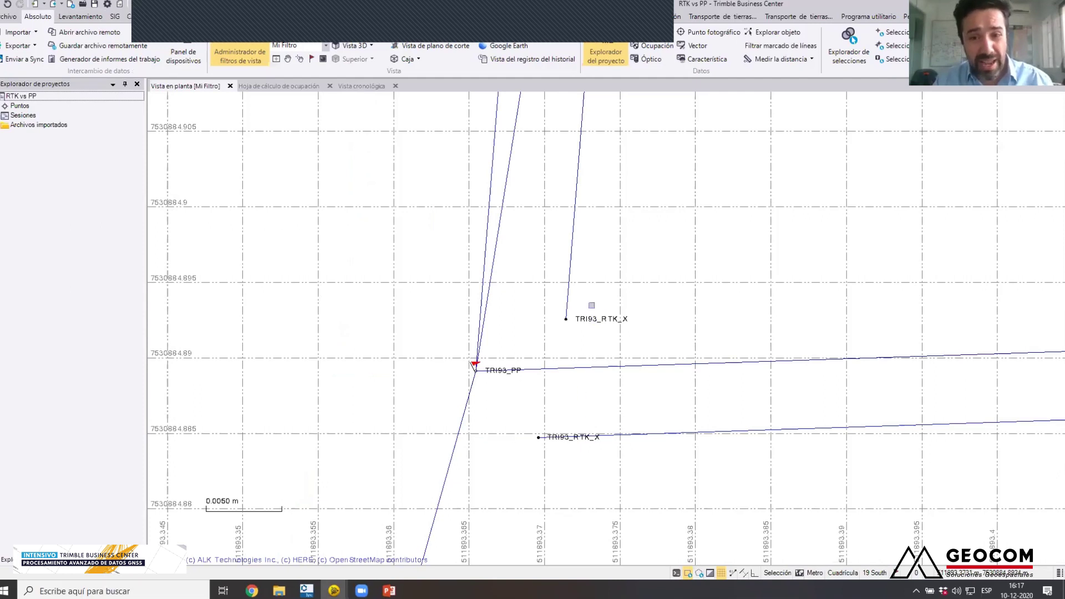
# - Combine the two TRI93_RTK_X points into a single point named TRI93_RTK, including the second point, and close the command
pyautogui.click(577, 321)
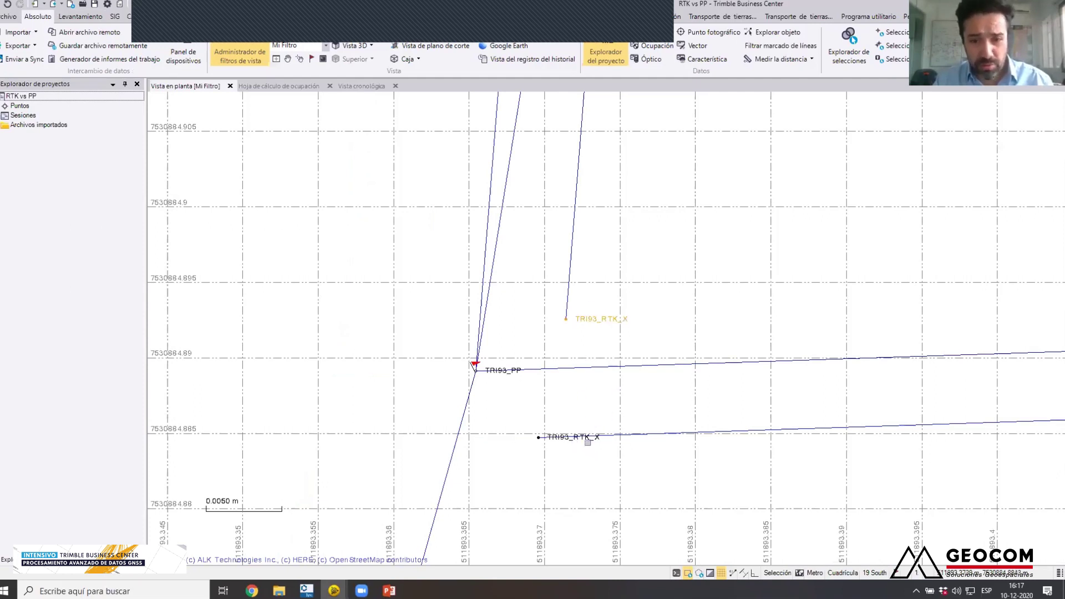
pyautogui.click(587, 440)
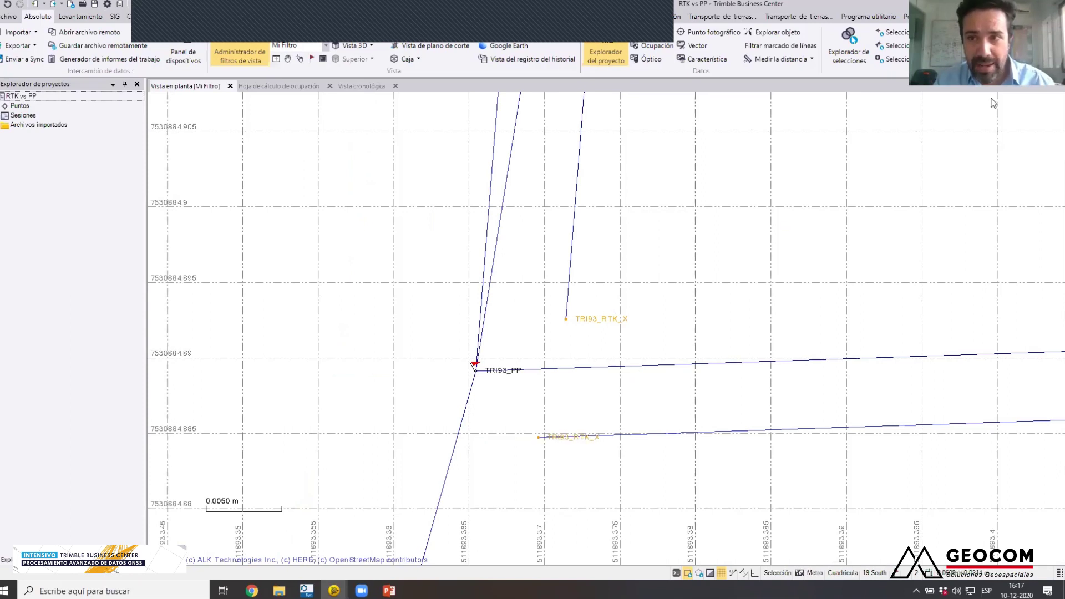
pyautogui.click(95, 17)
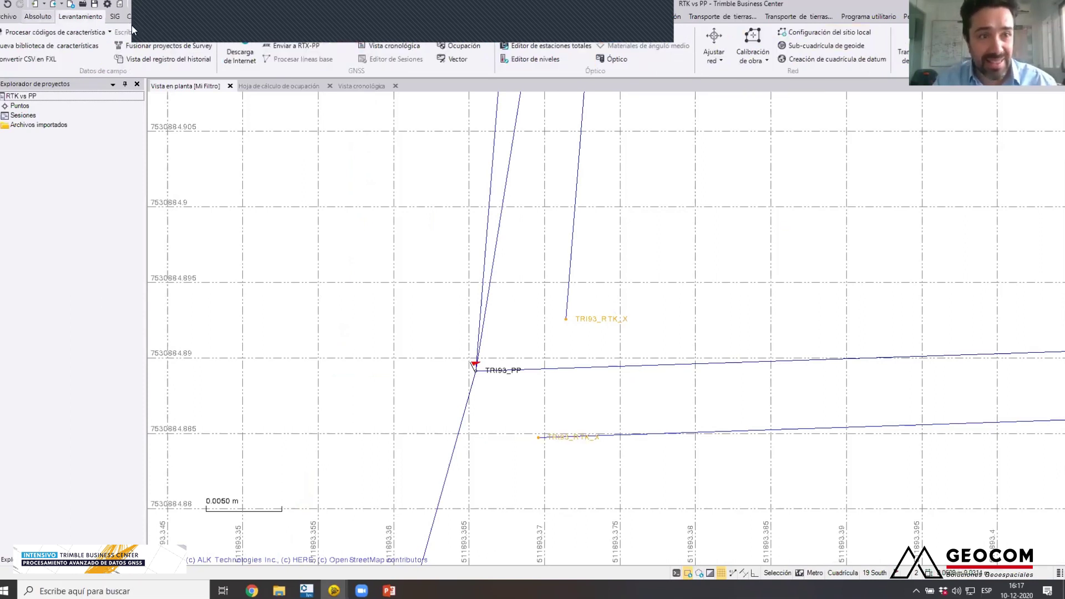
pyautogui.click(860, 297)
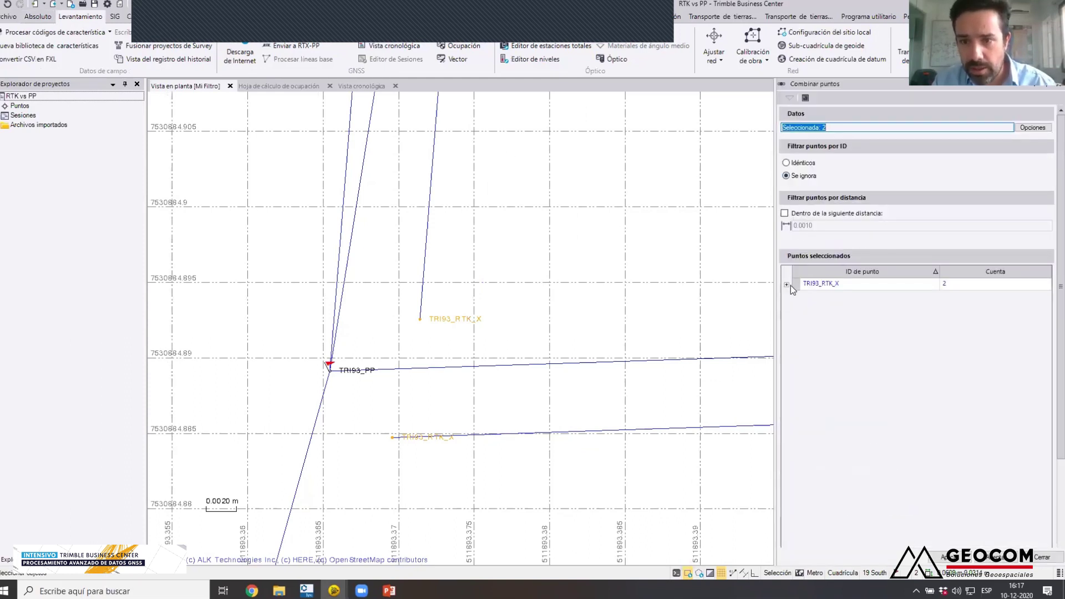
pyautogui.click(786, 286)
pyautogui.click(855, 281)
pyautogui.press('BackSpace')
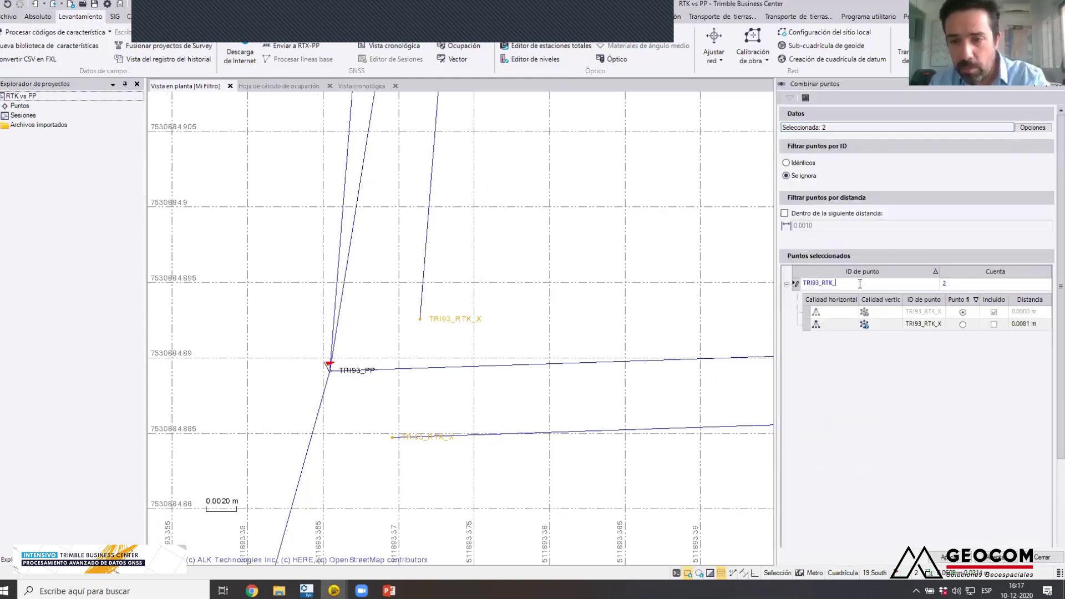
pyautogui.click(994, 325)
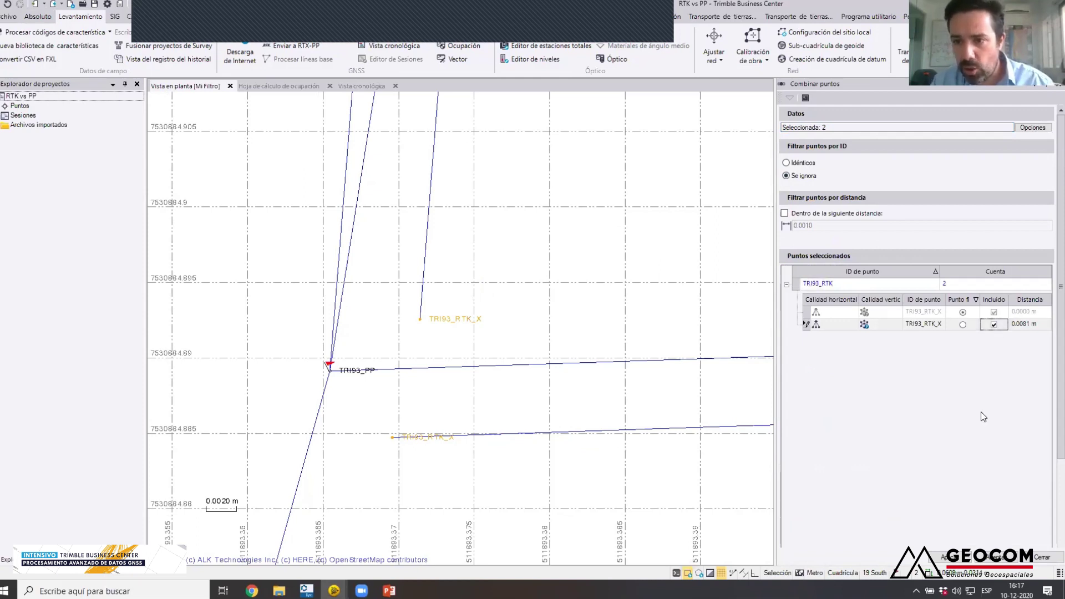
pyautogui.click(946, 557)
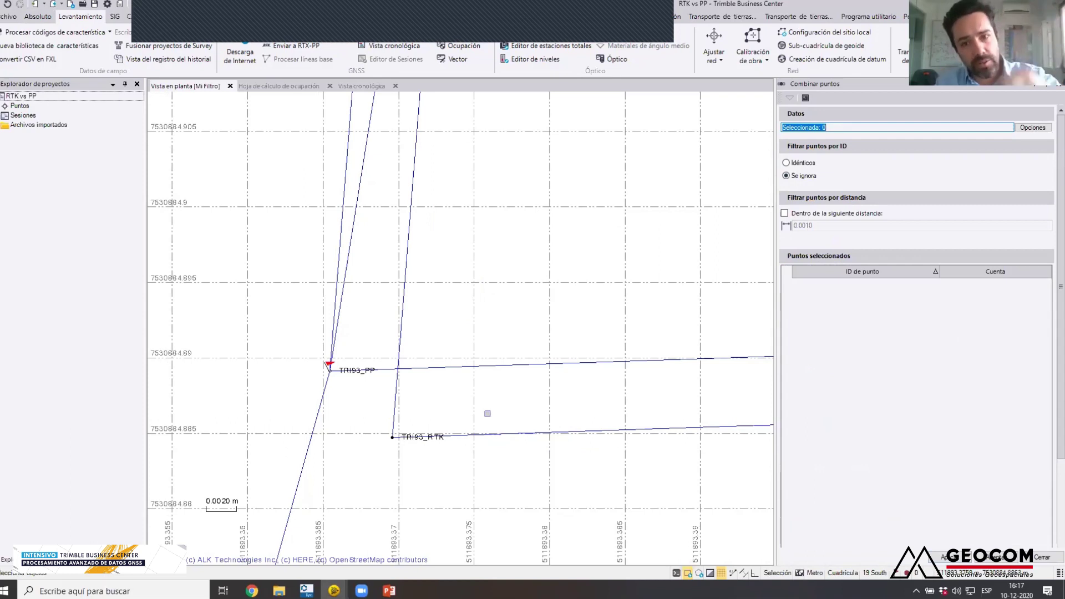
pyautogui.click(1049, 89)
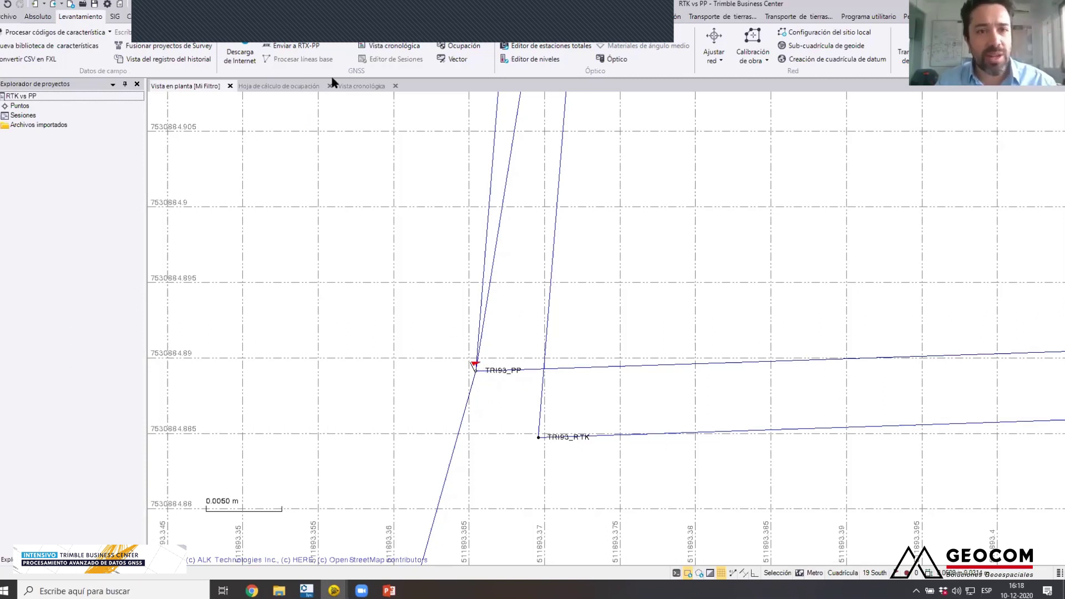
# - Run the network adjustment with CCOB, CDRT, GMIN and GMLA fixed in 2D and height, continuing despite the unresolved computation errors
pyautogui.click(715, 39)
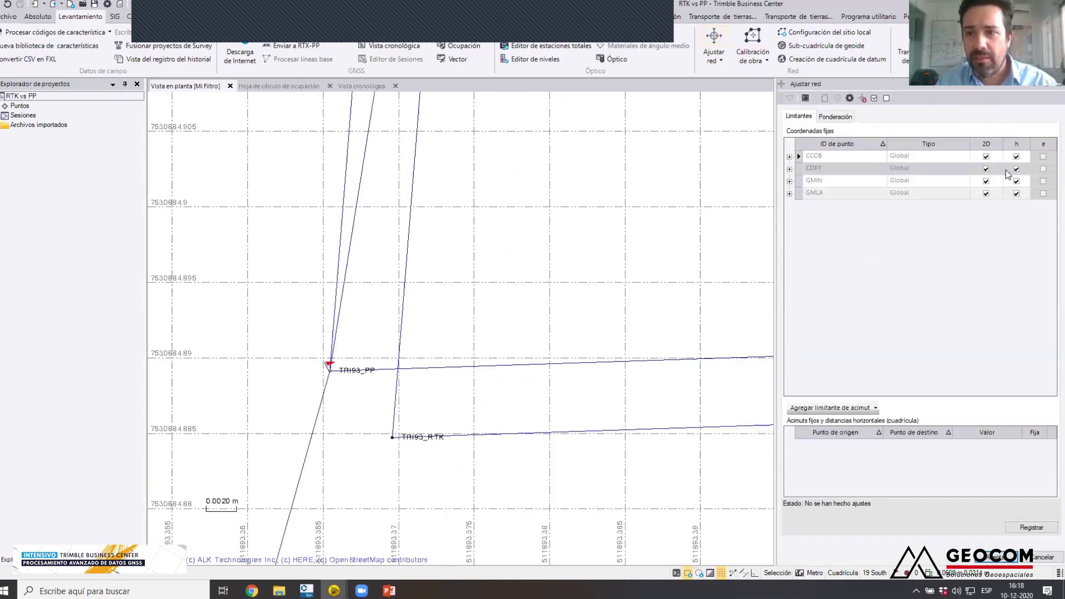
pyautogui.scroll(-5, 500, 317)
pyautogui.scroll(-10, 497, 317)
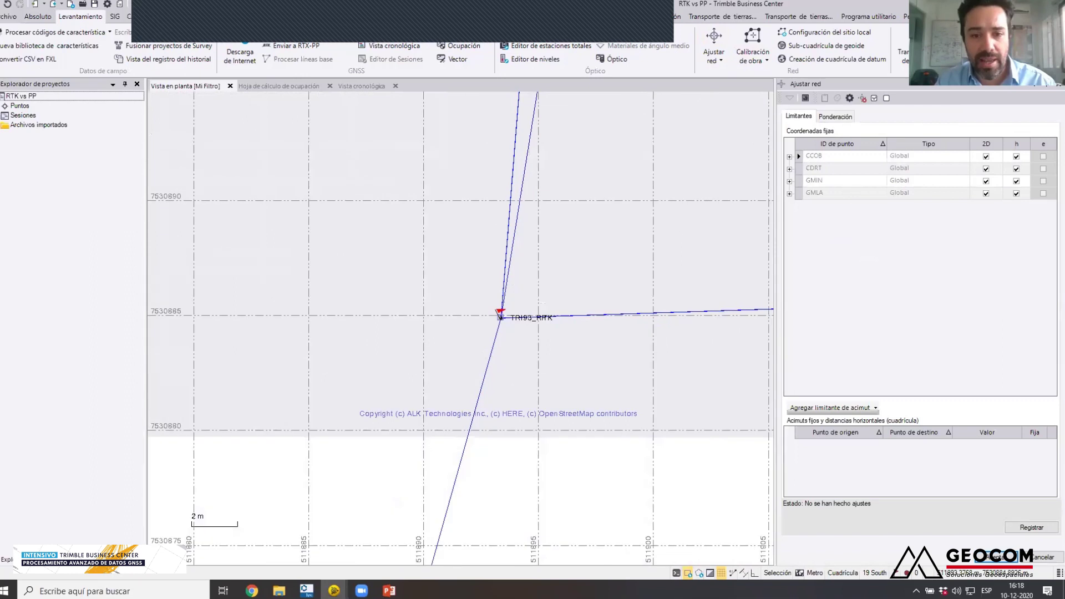
pyautogui.moveTo(500, 314)
pyautogui.scroll(-8, 500, 315)
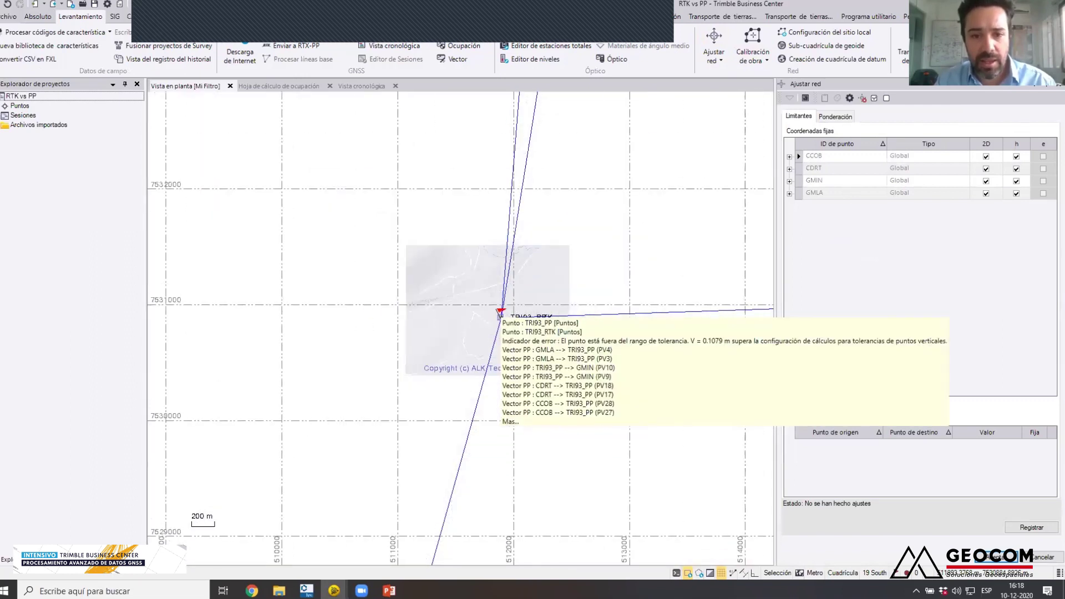
pyautogui.scroll(-2, 500, 315)
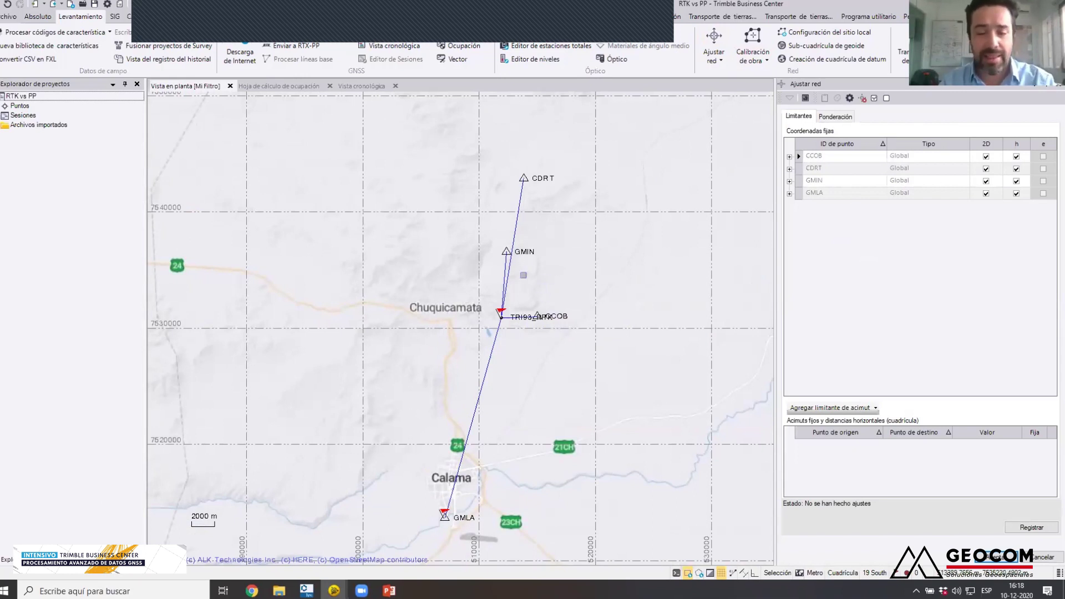
pyautogui.click(1037, 528)
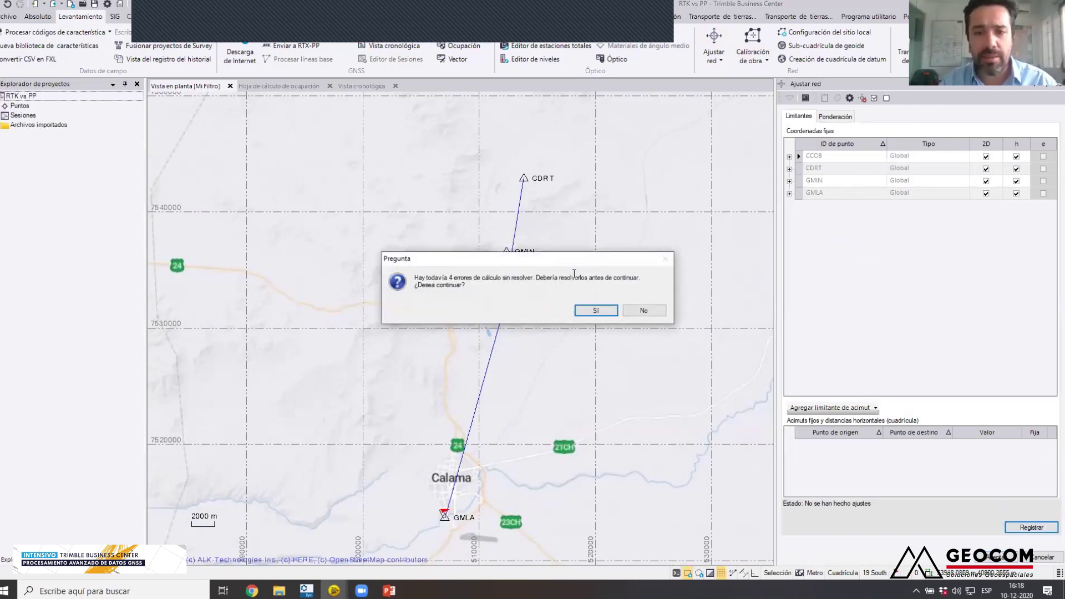
pyautogui.click(595, 310)
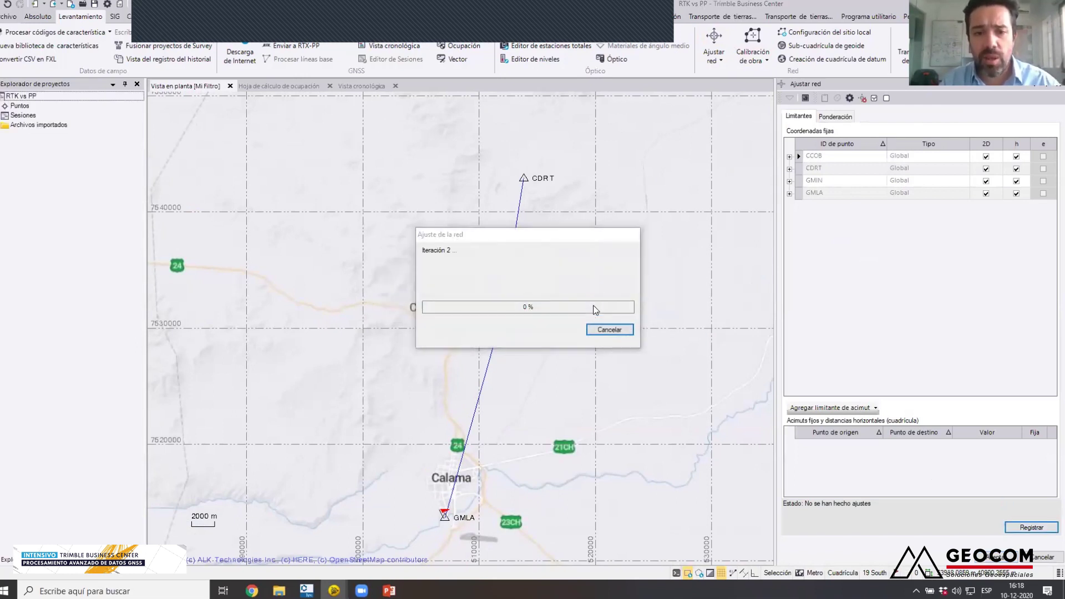
# - Apply the reference factors as scalars, 1.35 for post-processed vectors and 1.64 for RTK vectors, readjust the network and accept it
pyautogui.click(835, 117)
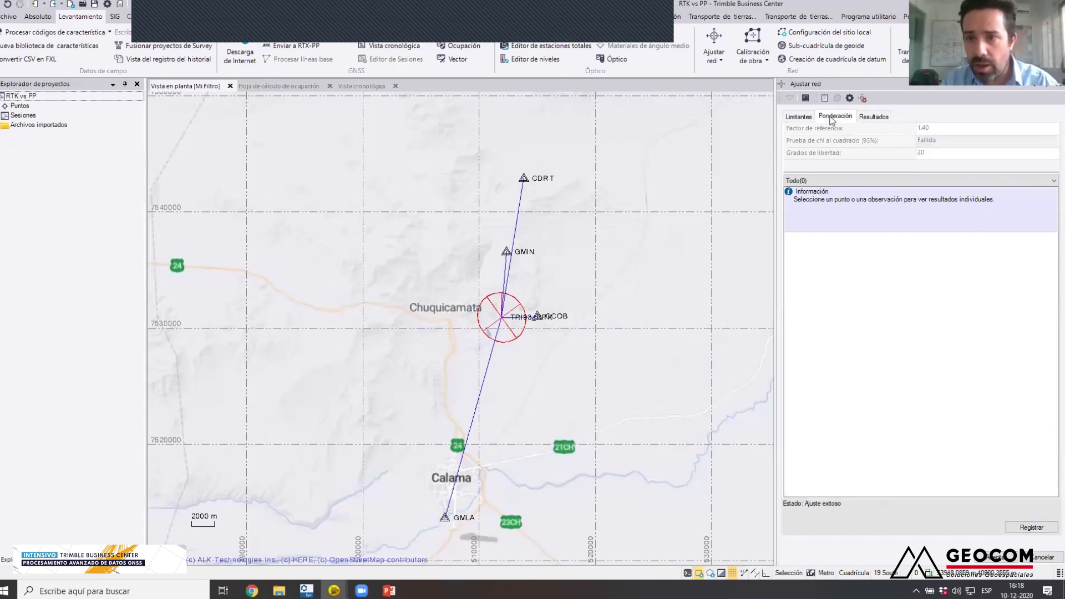
pyautogui.click(842, 179)
pyautogui.click(842, 248)
pyautogui.click(1024, 530)
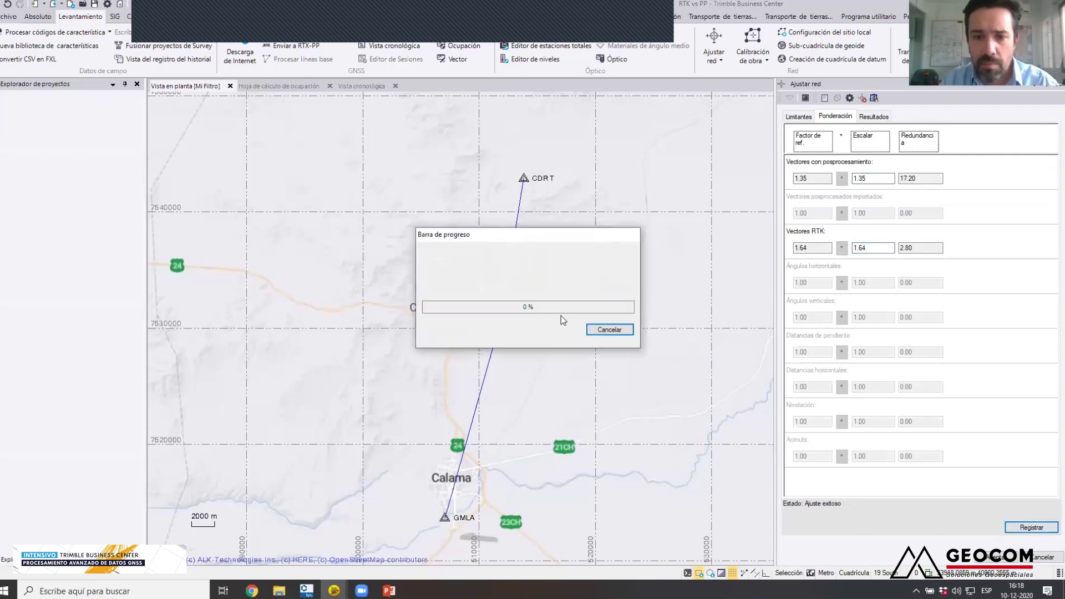
pyautogui.click(611, 331)
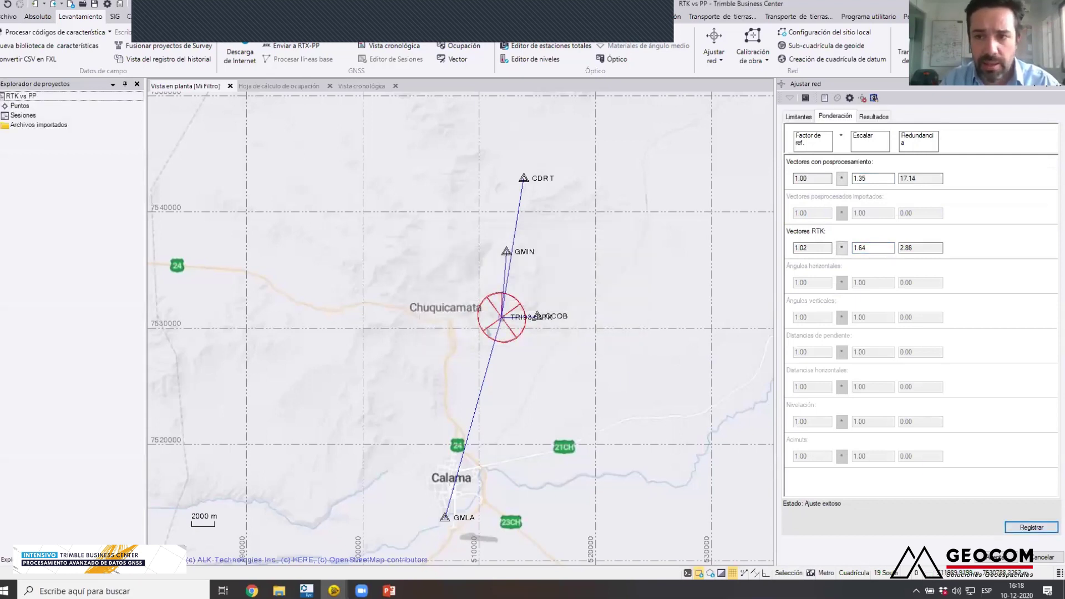
pyautogui.click(1016, 558)
# - Measure the distance between the adjusted points TRI93_PP and TRI93_RTK, and close the measuring command
pyautogui.scroll(4, 402, 321)
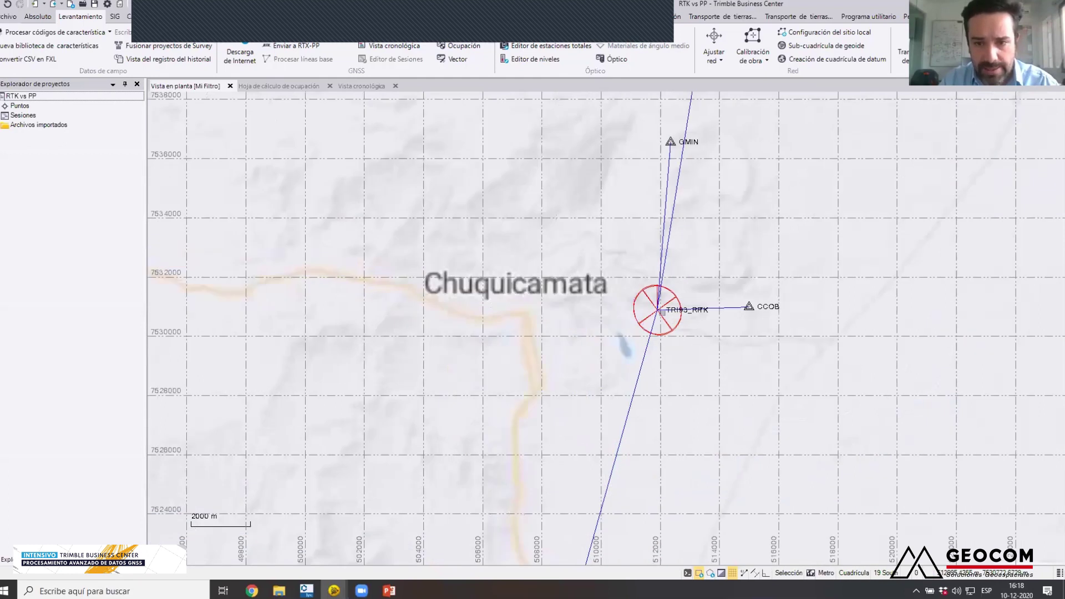
pyautogui.scroll(15, 659, 310)
pyautogui.scroll(15, 587, 387)
pyautogui.scroll(17, 549, 351)
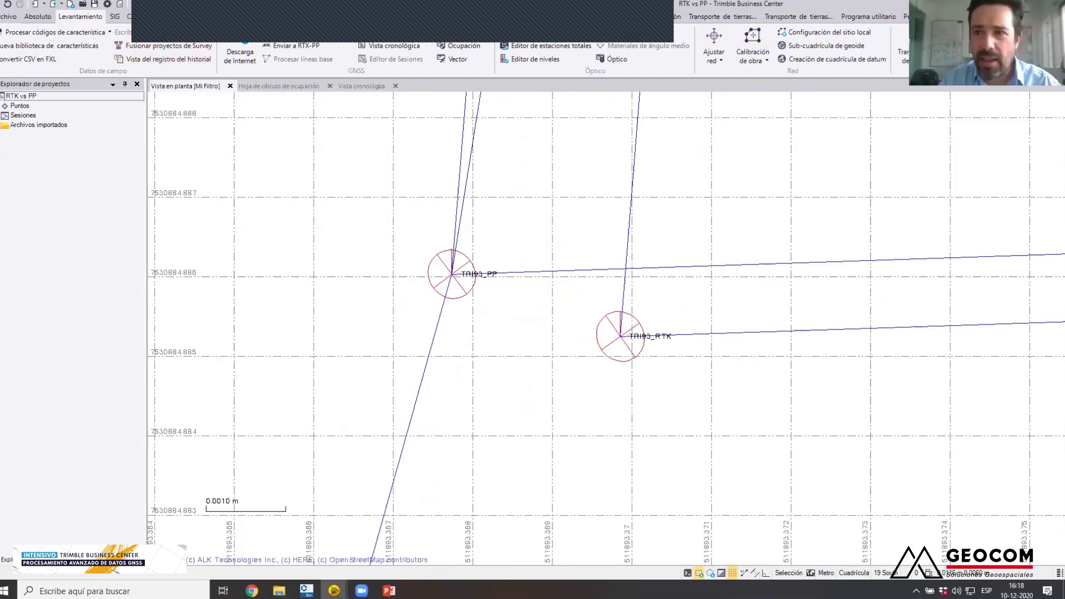
pyautogui.click(34, 17)
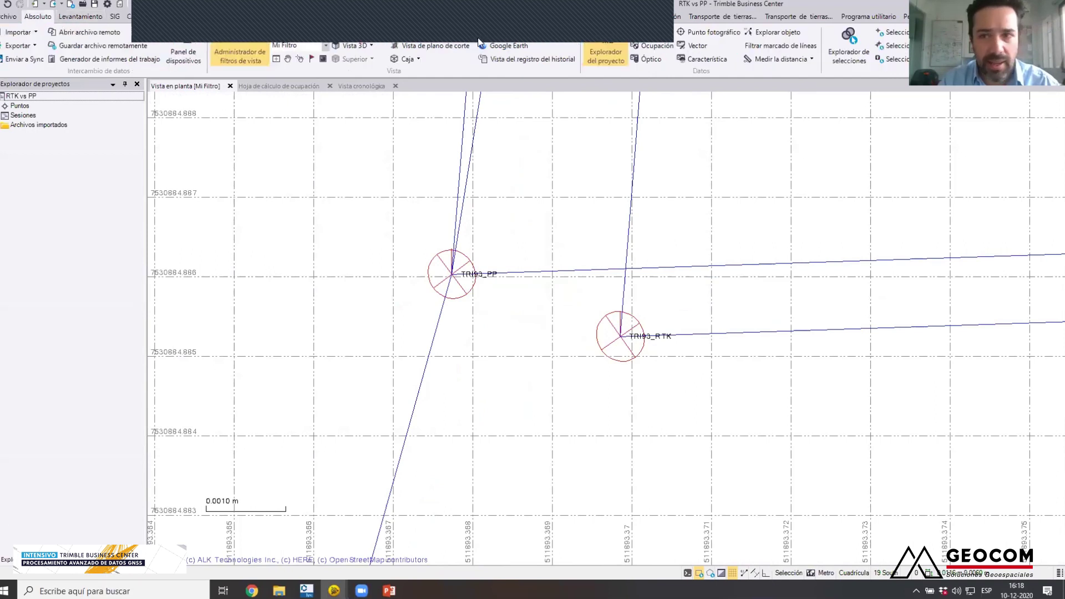
pyautogui.click(772, 58)
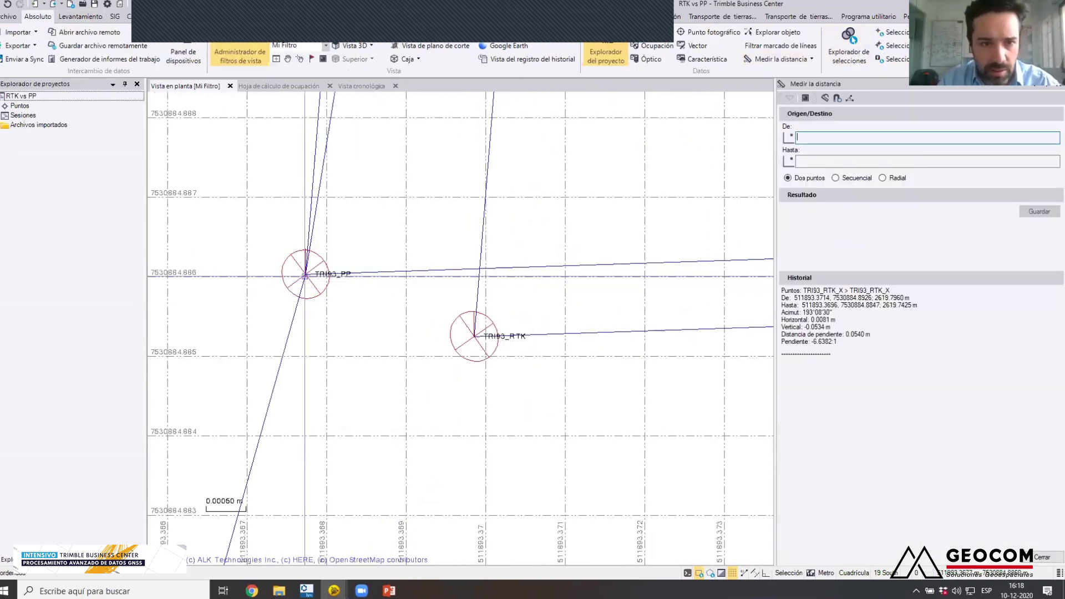
pyautogui.click(306, 274)
pyautogui.click(474, 336)
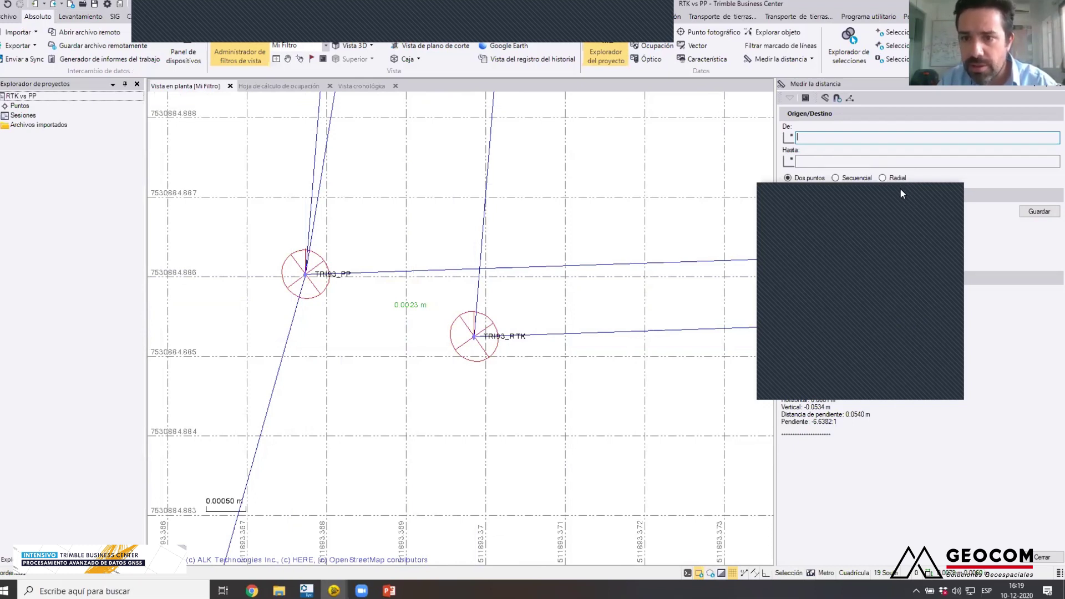
pyautogui.click(500, 312)
pyautogui.click(1051, 85)
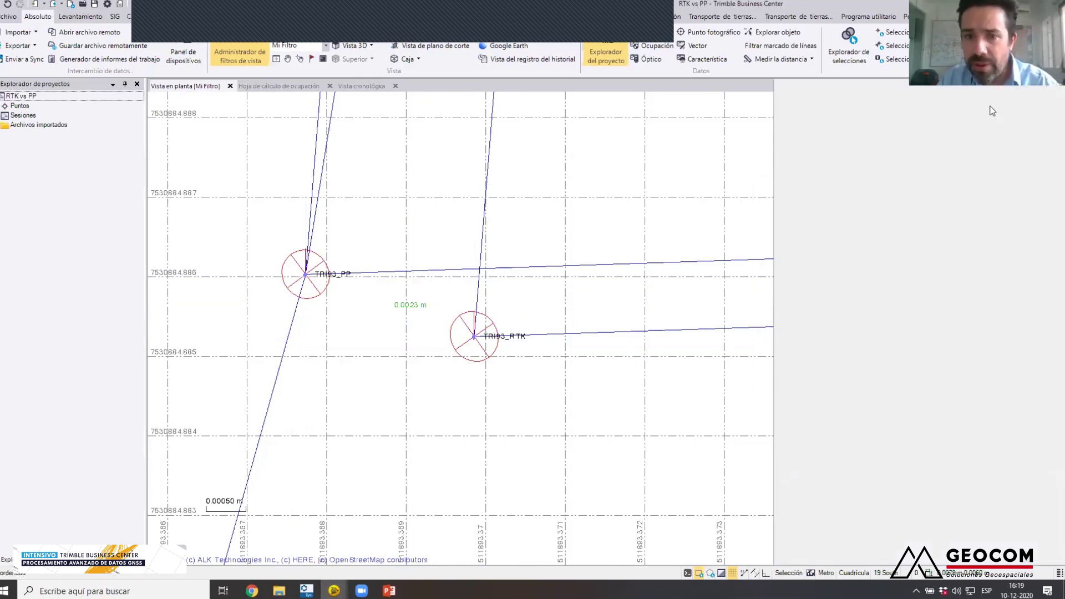
# - Compare the error ellipses of TRI93_PP and TRI93_RTK once more and close the RTK vs PP project
pyautogui.scroll(-5, 552, 279)
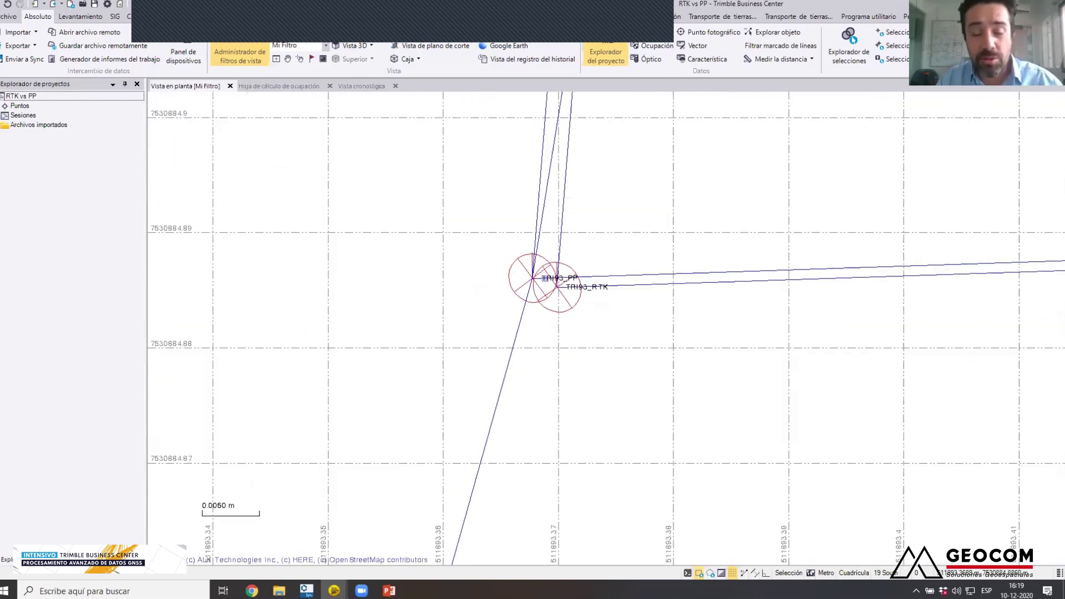
pyautogui.scroll(3, 546, 278)
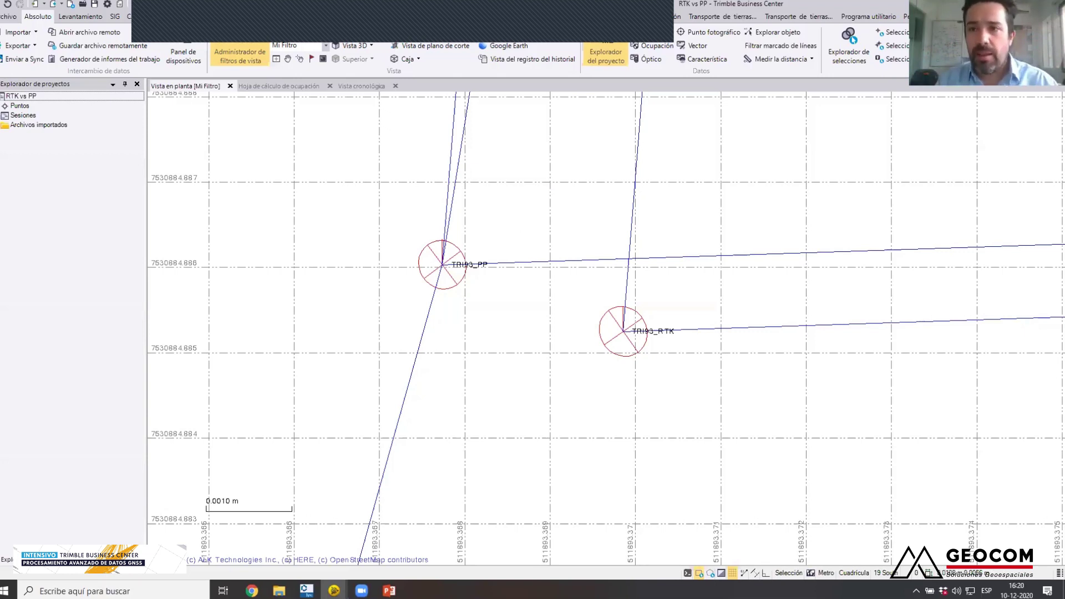
pyautogui.hotkey('ctrl', 'F4')
pyautogui.click(579, 306)
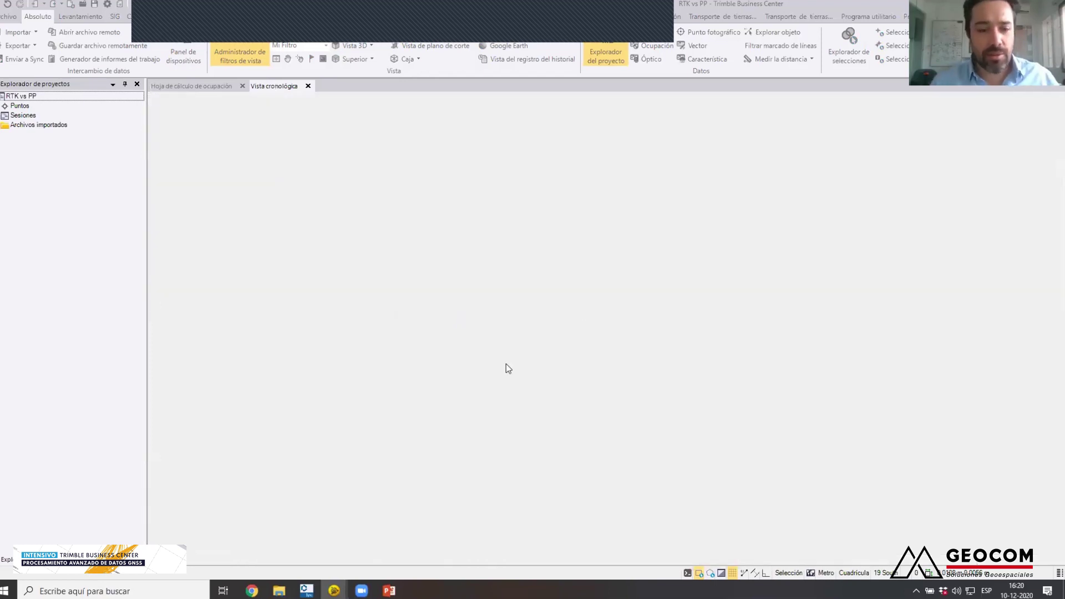
# - Check the "Algunas consideraciones" slide in PowerPoint and return to the Trayectorias project in Trimble Business Center
pyautogui.click(389, 590)
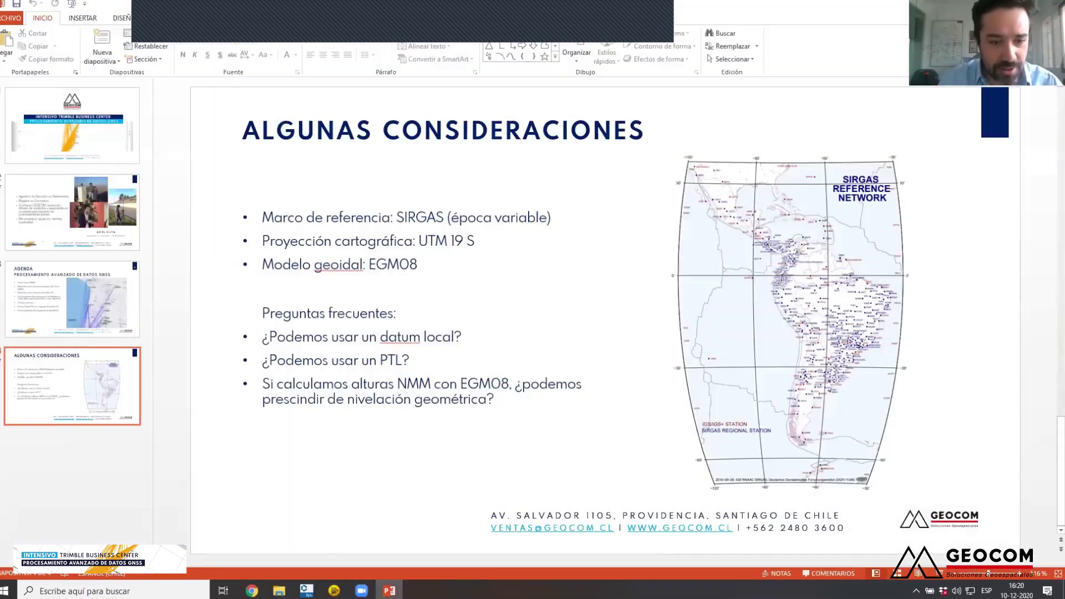
pyautogui.click(335, 591)
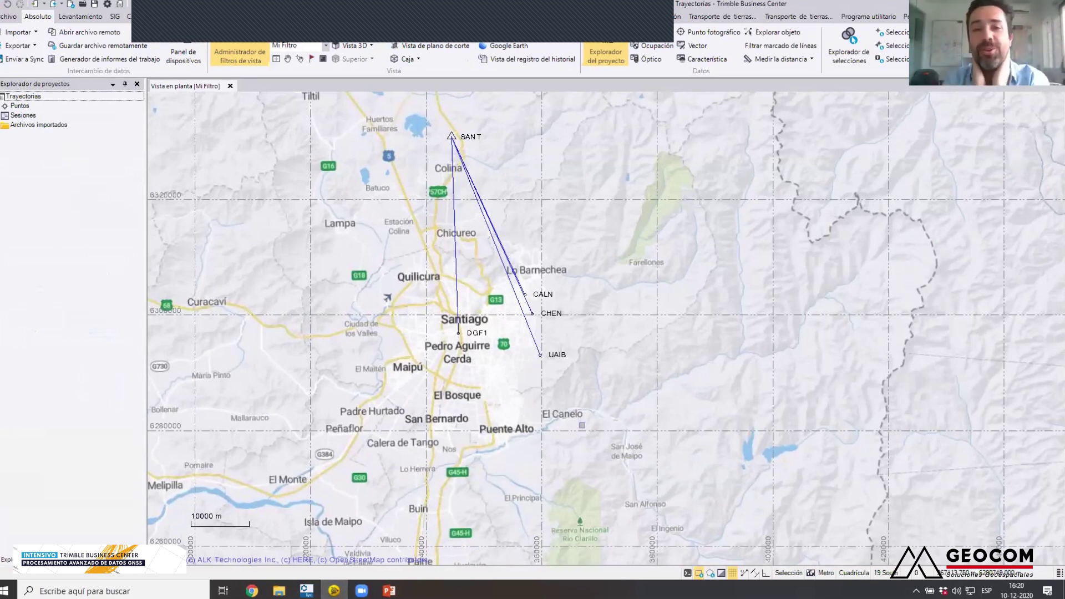
pyautogui.press('super')
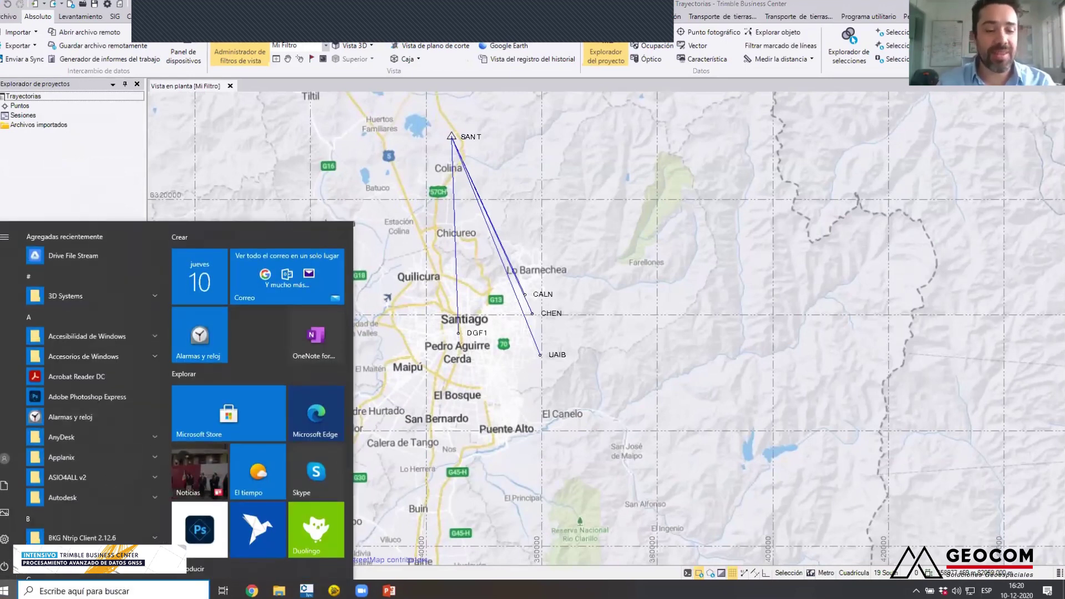
pyautogui.click(111, 105)
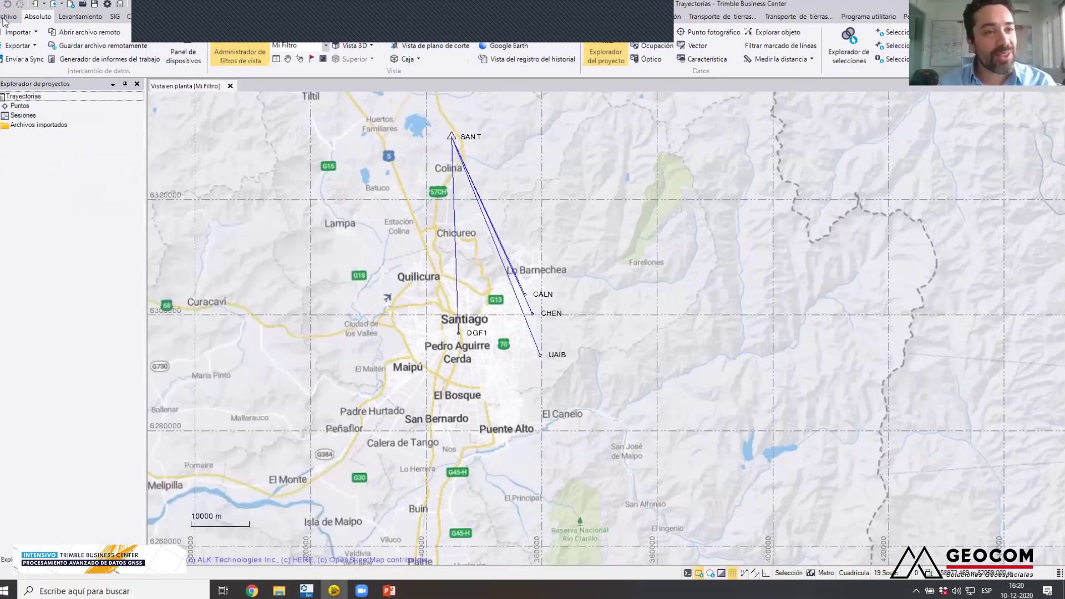
# - Open another Trimble Business Center window and create a new project in it
pyautogui.click(6, 18)
pyautogui.press('Escape')
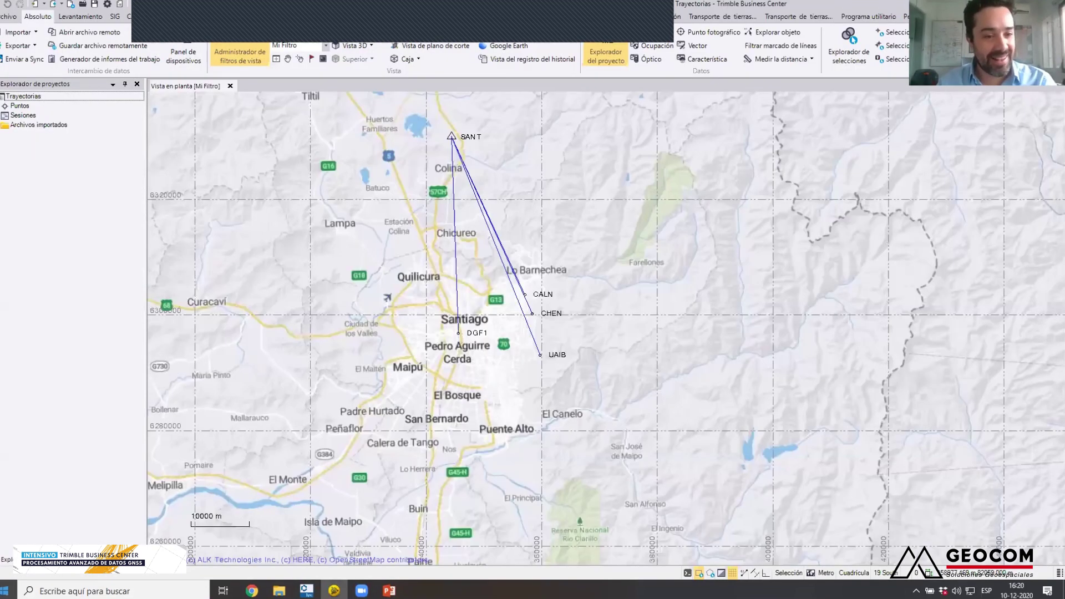
pyautogui.press('super')
pyautogui.write('trimble')
pyautogui.press('BackSpace')
pyautogui.write('le')
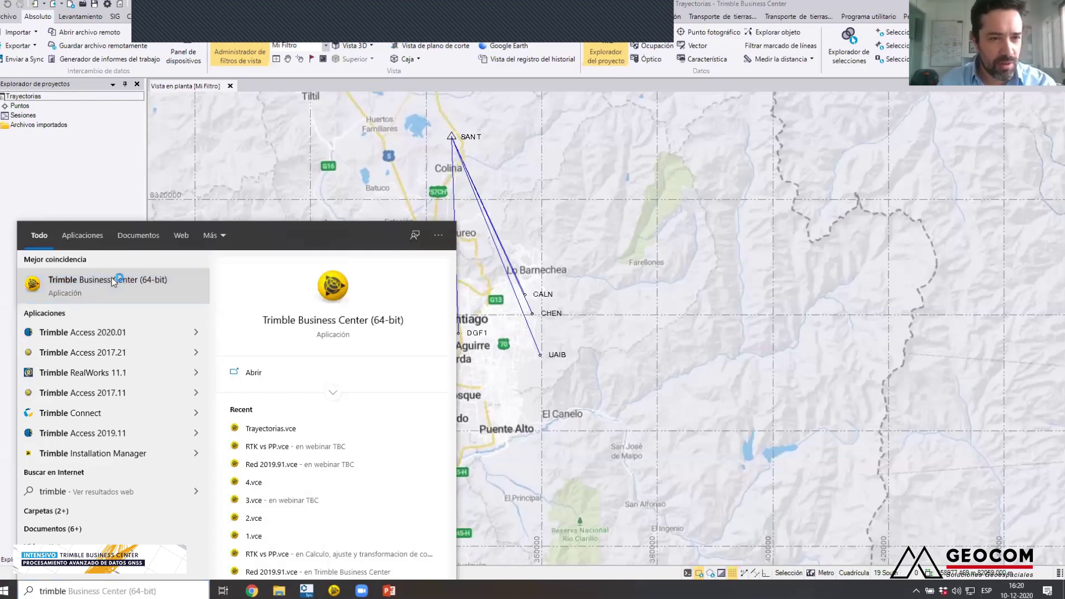
pyautogui.click(112, 277)
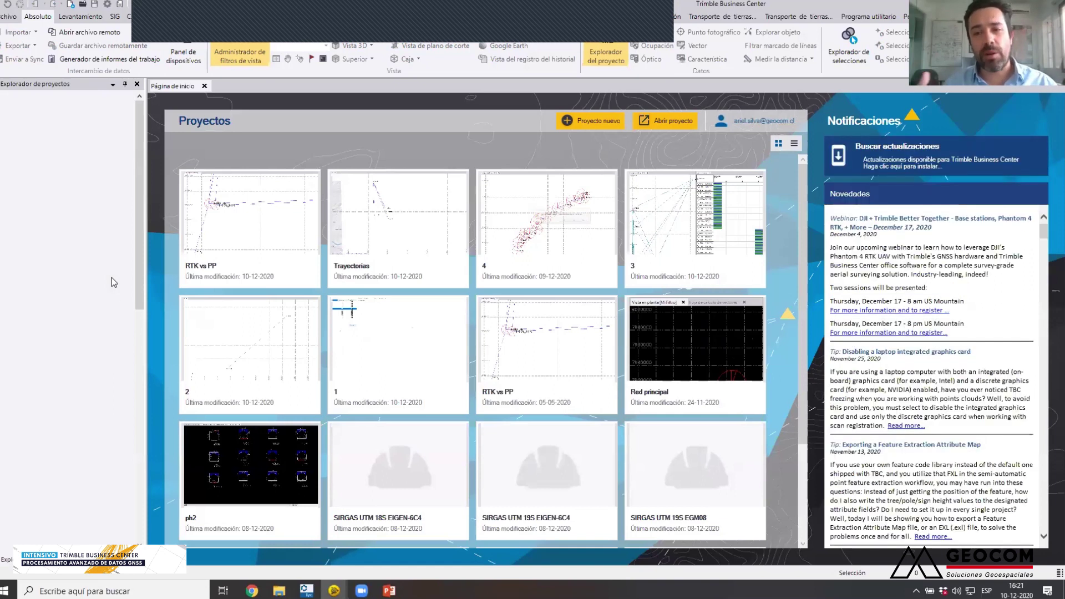
pyautogui.click(581, 126)
pyautogui.click(633, 415)
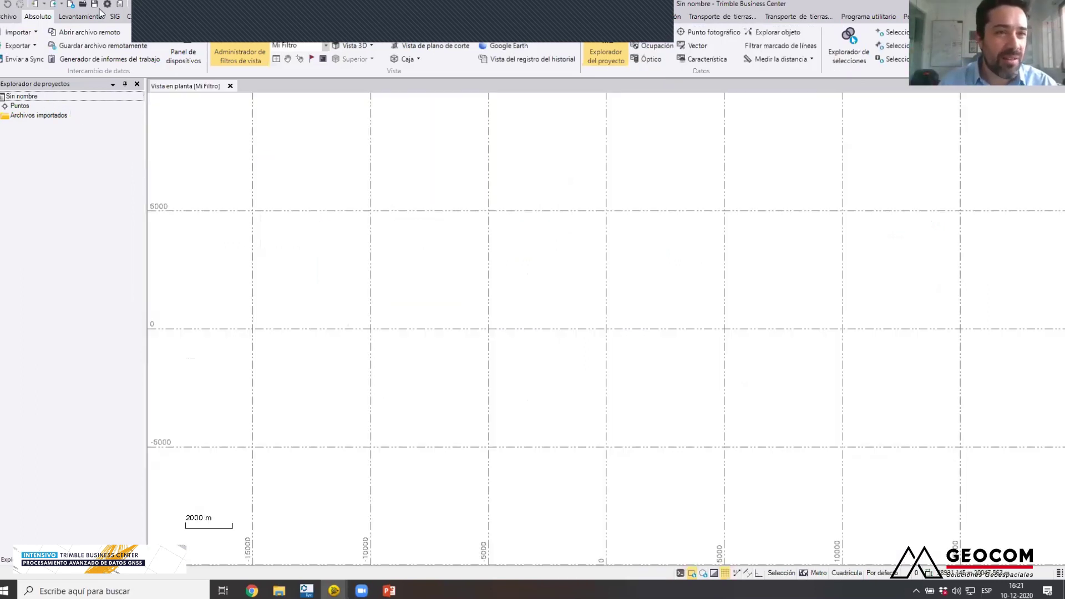
# - Set the project's coordinate system to the recently used World wide/UTM 19 South with SIRGAS2000 datum and EGM 2008 Chile geoid
pyautogui.click(107, 4)
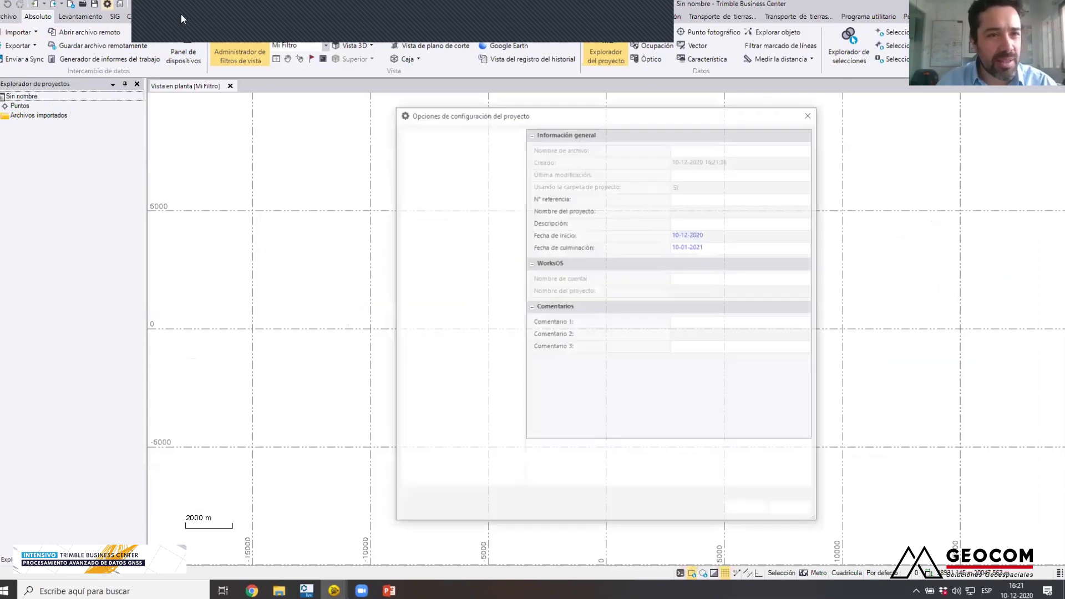
pyautogui.click(440, 168)
pyautogui.click(554, 482)
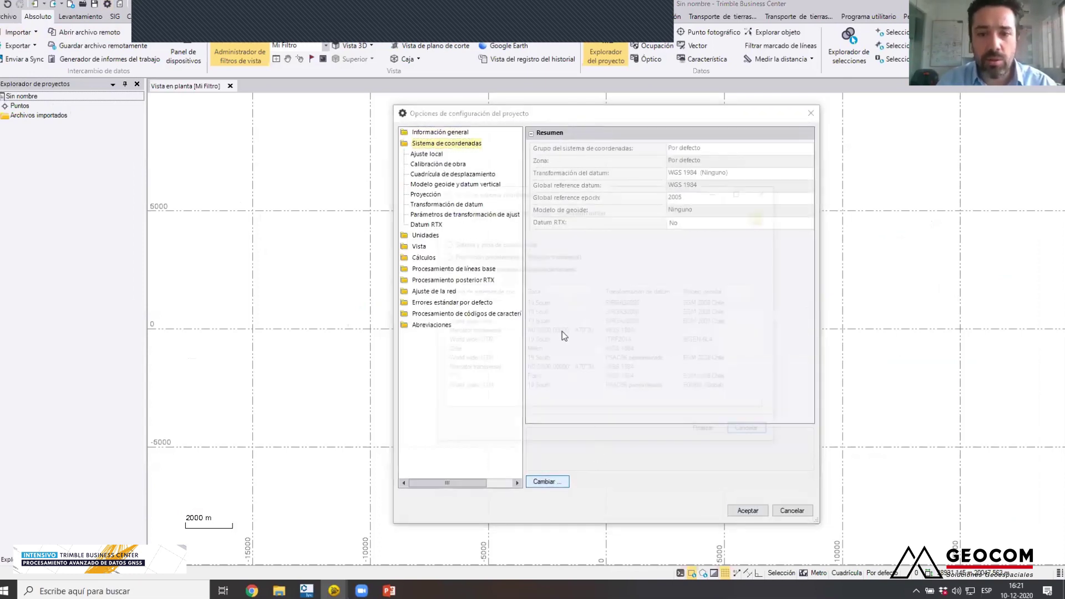
pyautogui.click(561, 305)
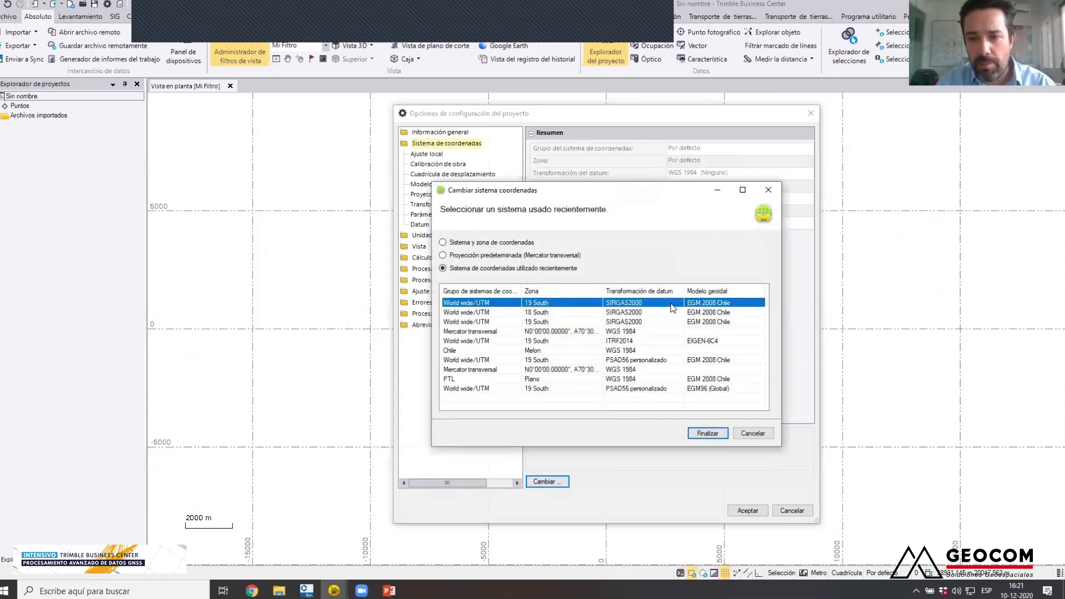
pyautogui.click(709, 434)
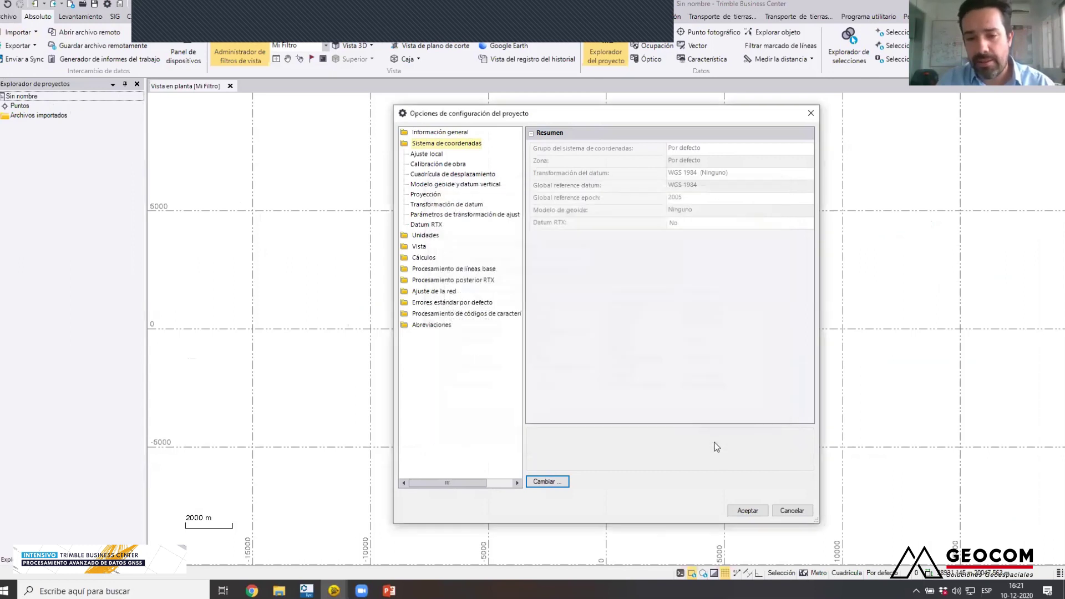
pyautogui.click(751, 511)
# - Find 100_0067_Rinex.obs in the P4RTK folder under webinar TBC\Datos in File Explorer, copy the folder path and return to the project
pyautogui.click(279, 591)
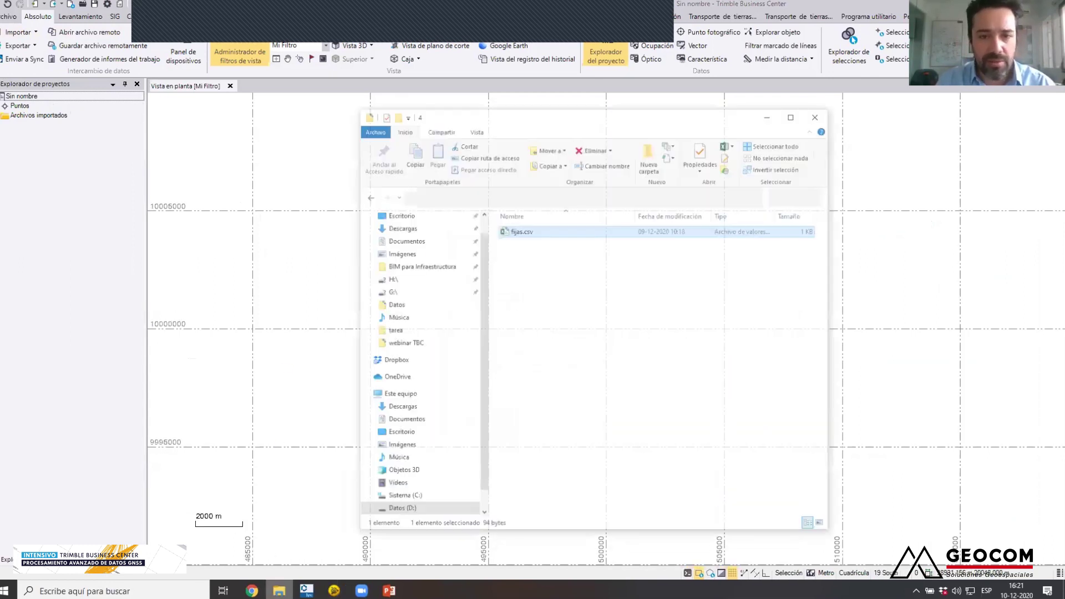
pyautogui.click(597, 169)
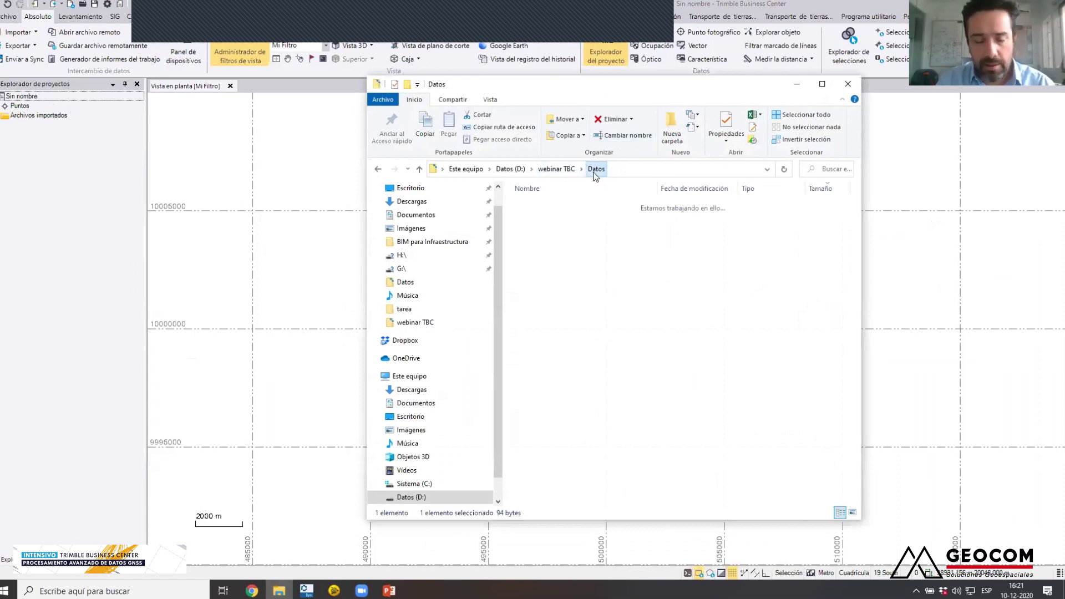
pyautogui.doubleClick(580, 264)
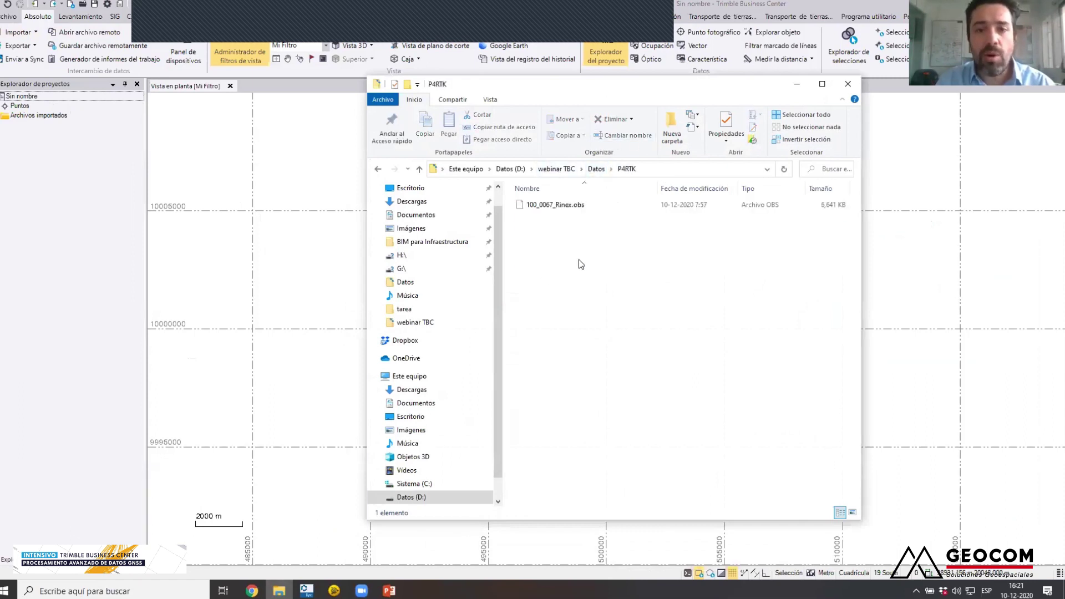
pyautogui.keyDown('ctrl'); pyautogui.scroll(5, 587, 253); pyautogui.keyUp('ctrl')
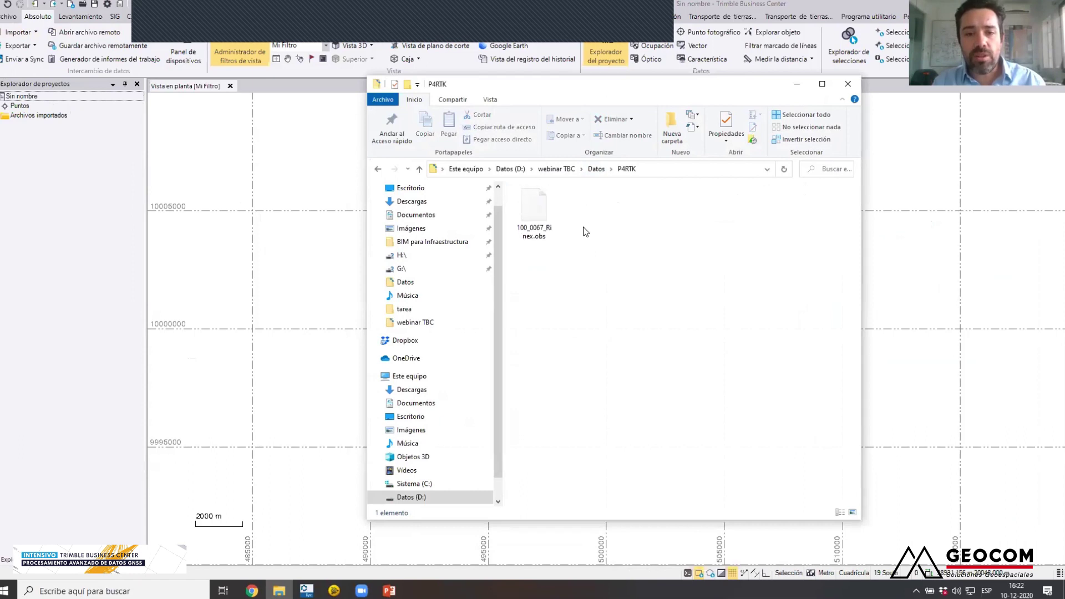
pyautogui.keyDown('ctrl'); pyautogui.scroll(2, 577, 253); pyautogui.keyUp('ctrl')
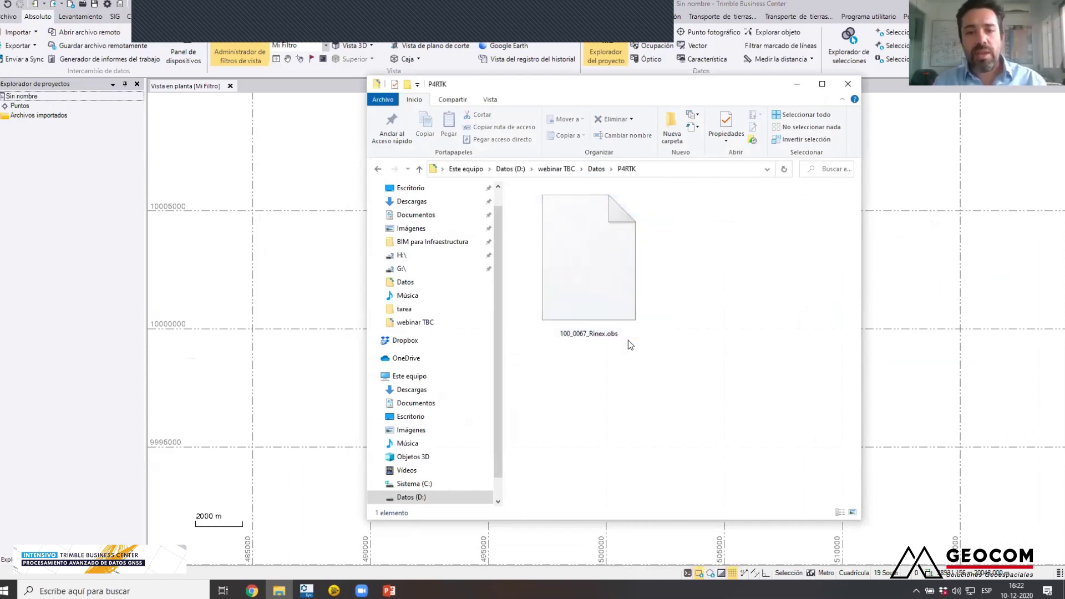
pyautogui.click(610, 342)
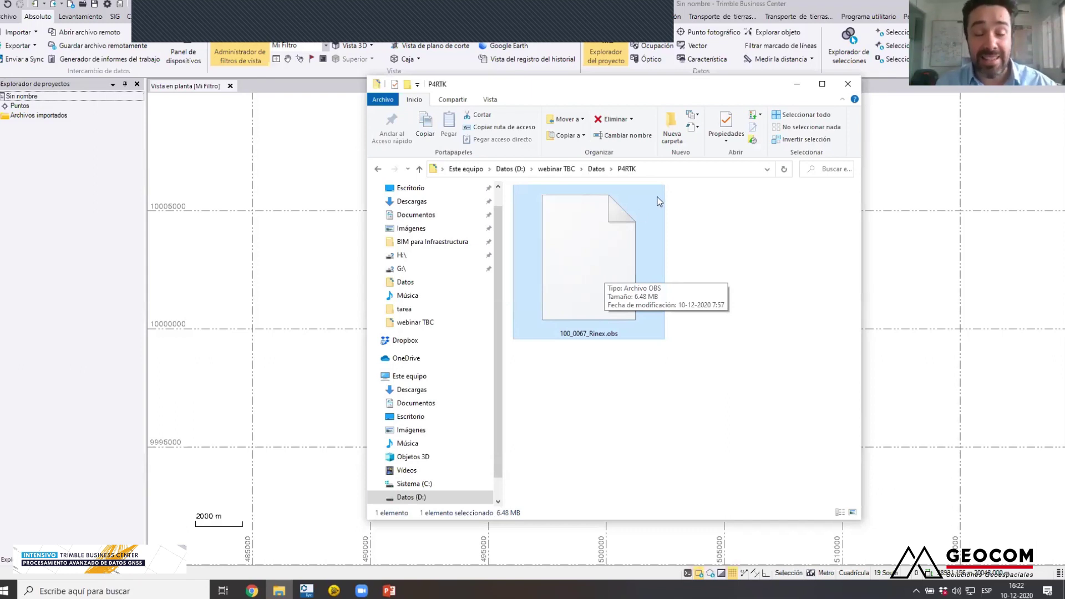
pyautogui.click(680, 171)
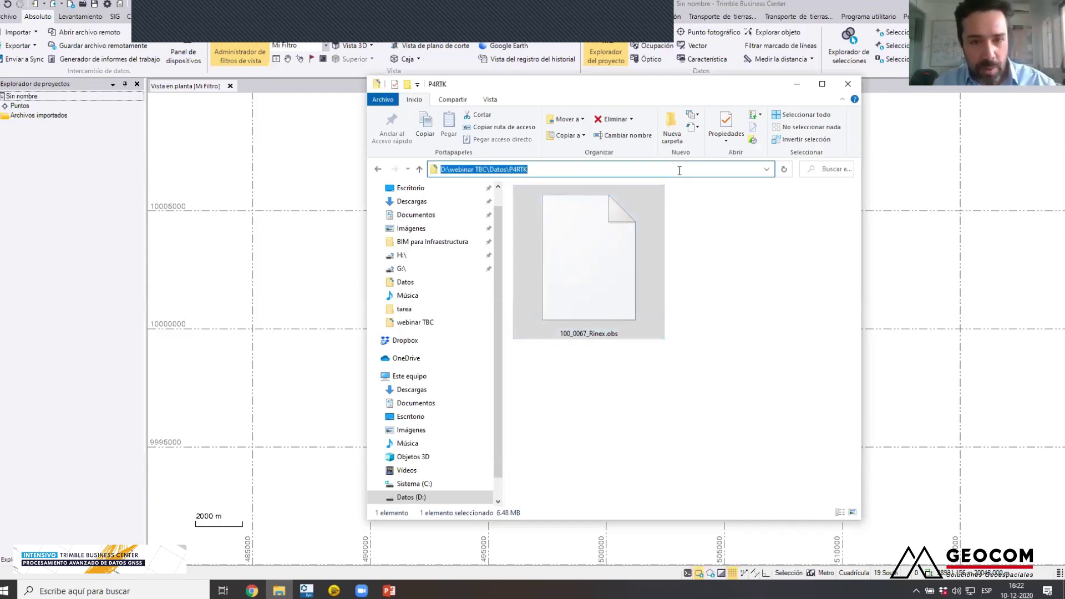
pyautogui.click(798, 84)
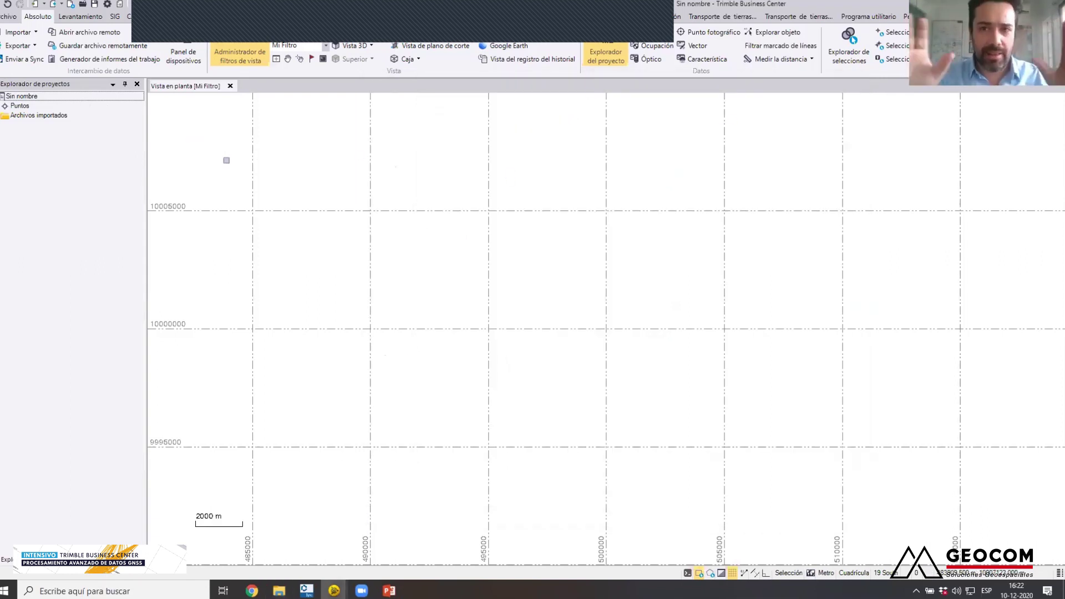
# - Import 100_0067_Rinex.obs from D:\webinar TBC\Datos\P4RTK with "Forzar a cinemática" set to Sí, and skip the import summary
pyautogui.click(14, 34)
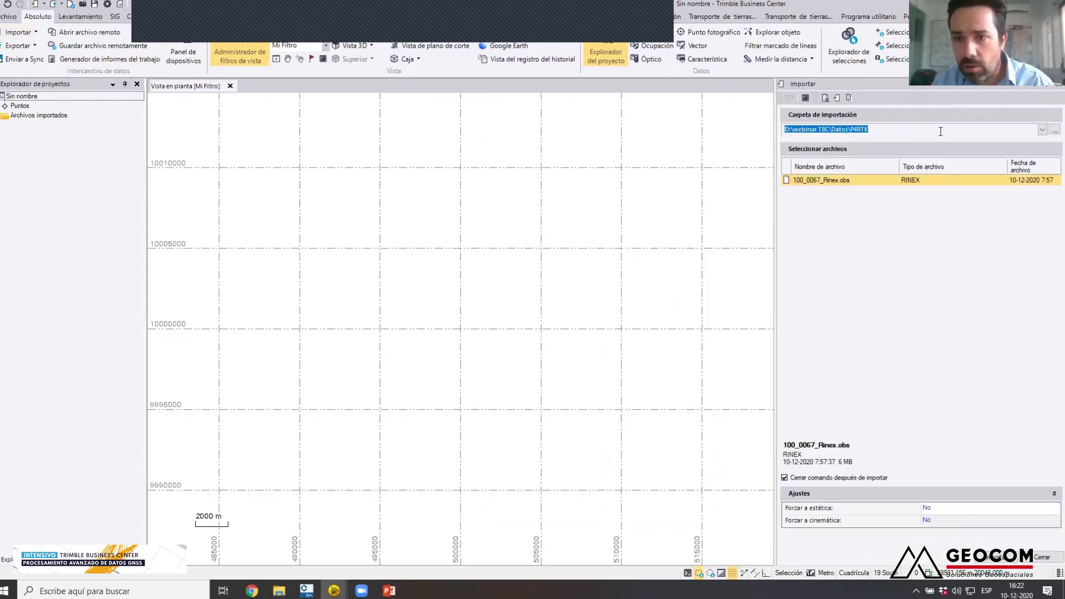
pyautogui.click(830, 187)
pyautogui.click(937, 520)
pyautogui.click(937, 521)
pyautogui.click(942, 538)
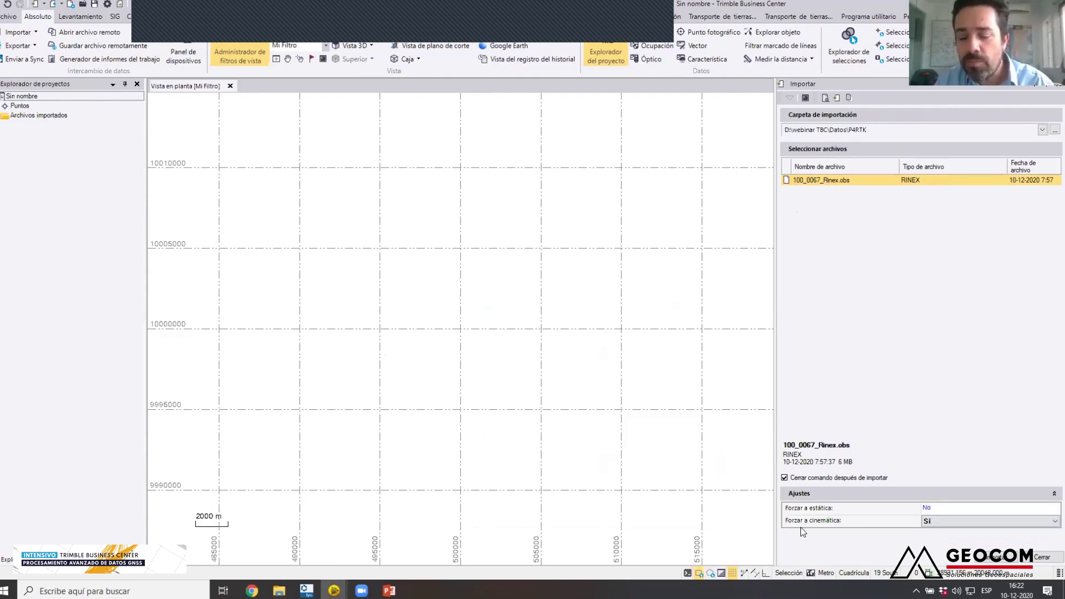
pyautogui.click(927, 522)
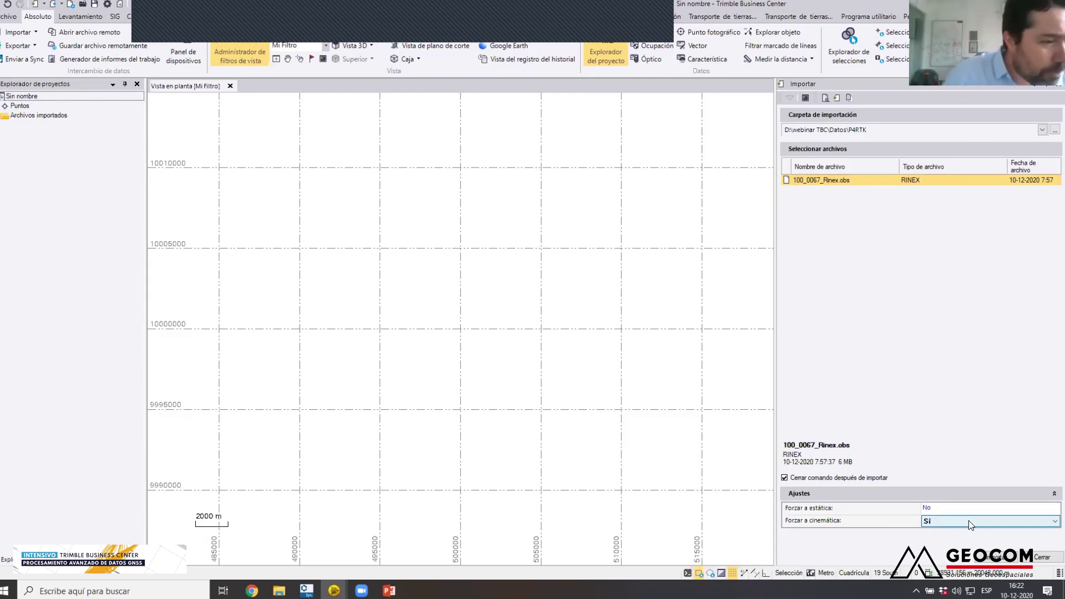
pyautogui.click(997, 560)
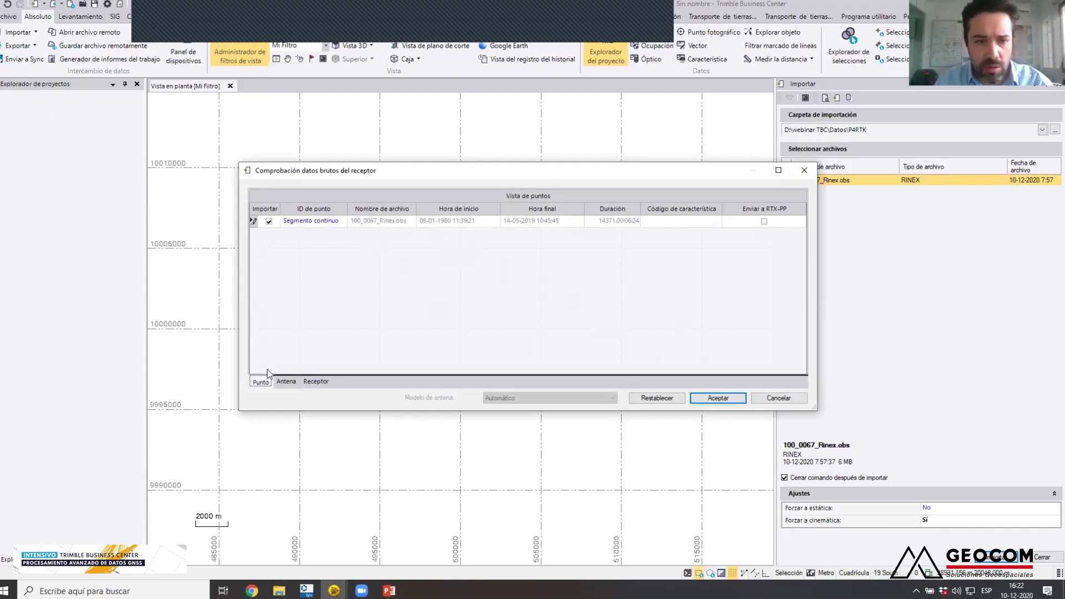
pyautogui.click(710, 400)
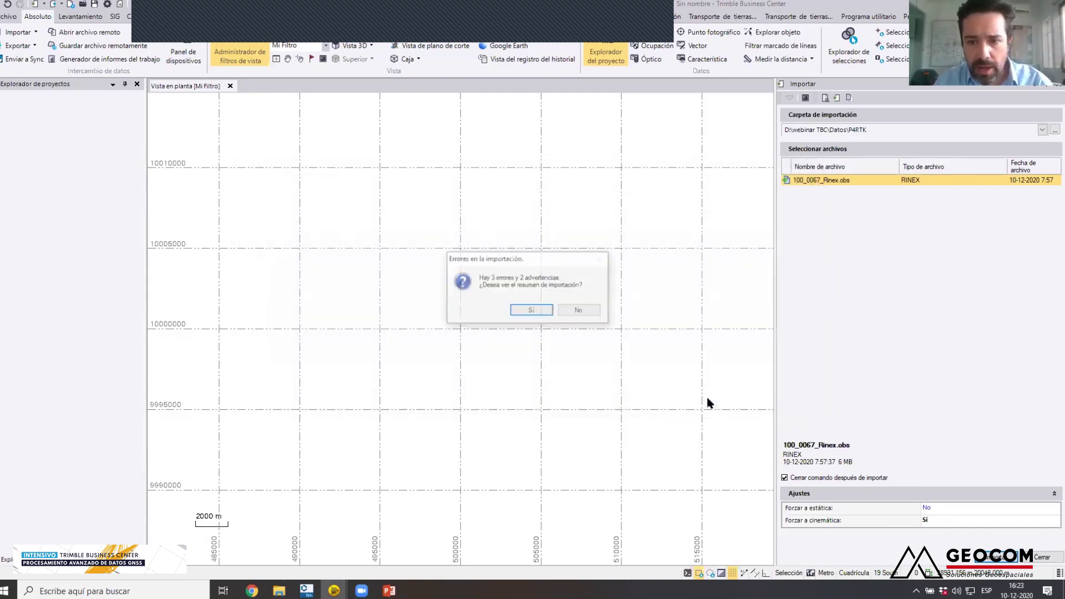
pyautogui.click(578, 309)
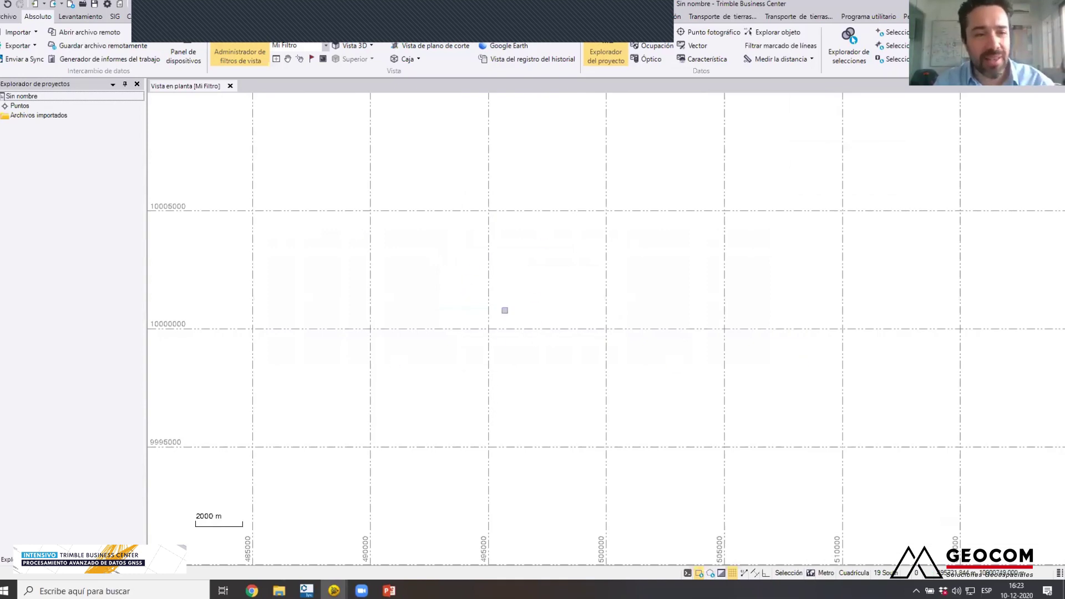
# - Download the dgf1 station's observation file from Centro Sismologico Nacional for the project's time period and import it as point DGF1
pyautogui.click(82, 17)
pyautogui.click(244, 57)
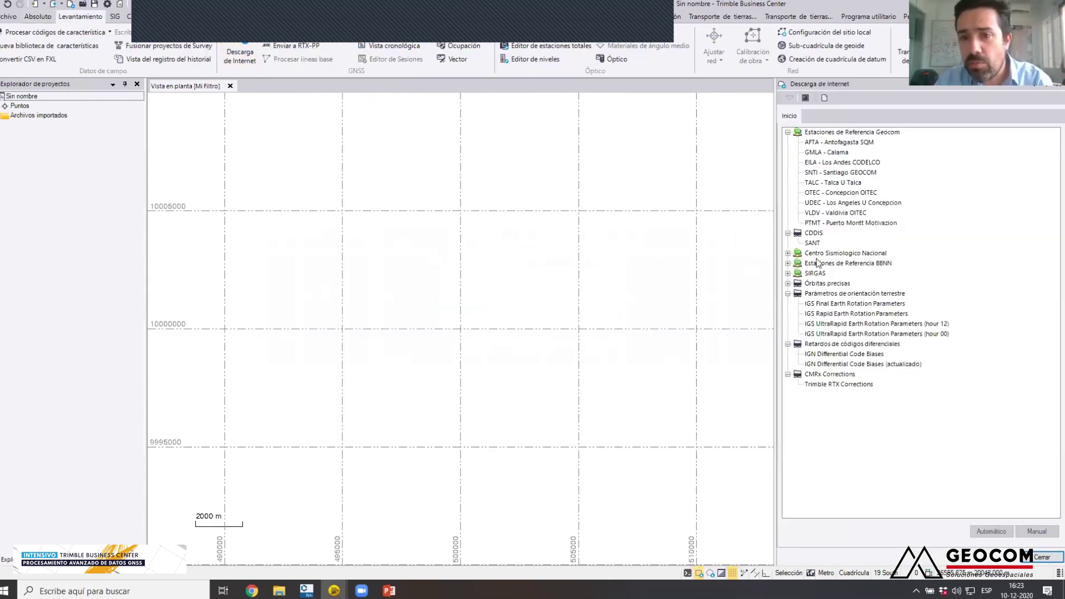
pyautogui.click(788, 253)
pyautogui.doubleClick(832, 263)
pyautogui.click(512, 244)
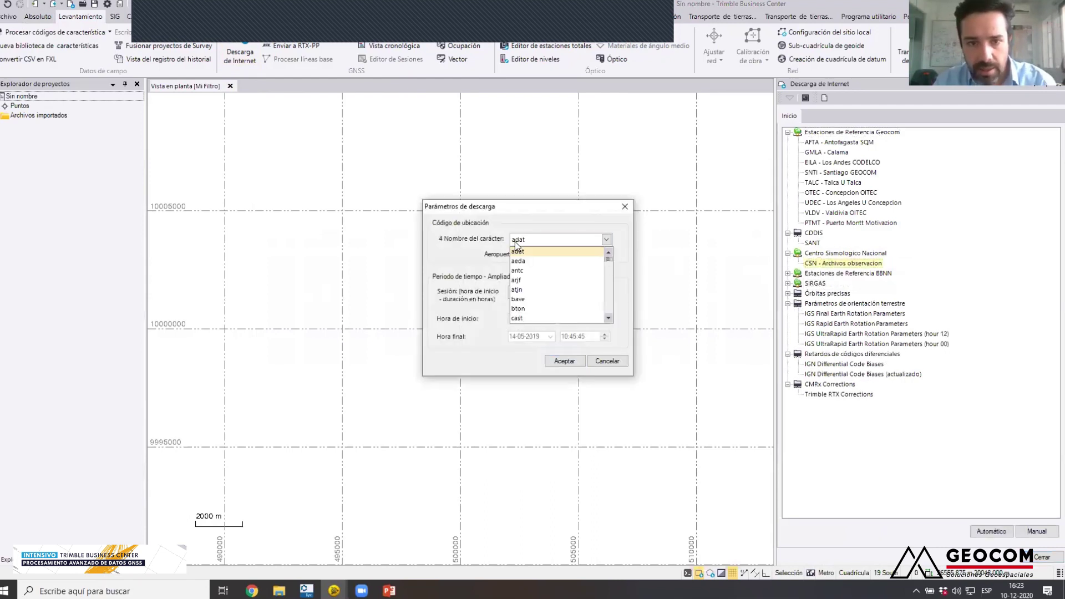
pyautogui.click(535, 253)
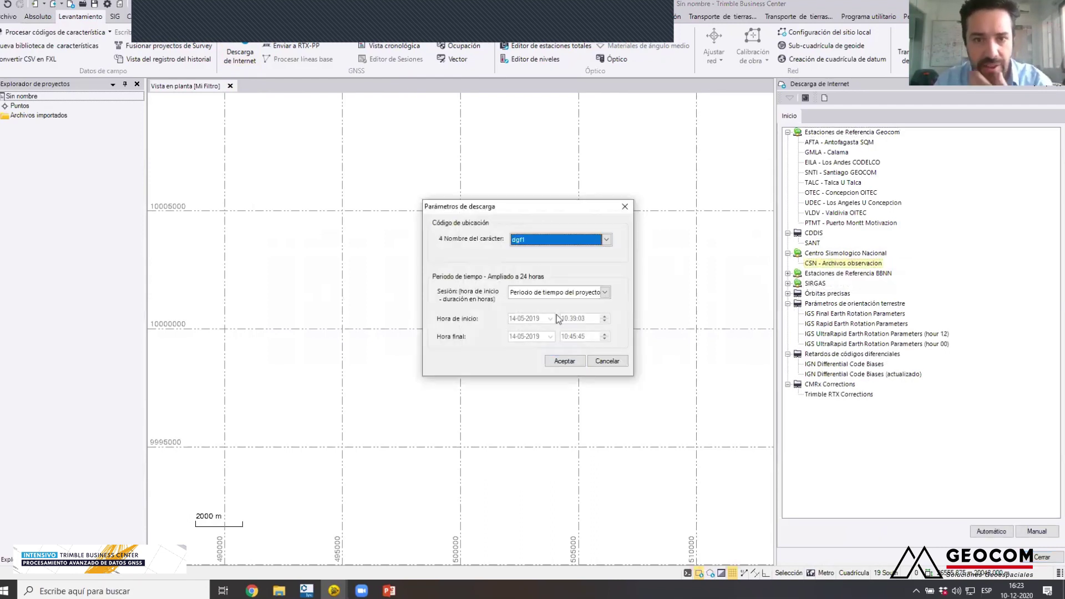
pyautogui.click(564, 361)
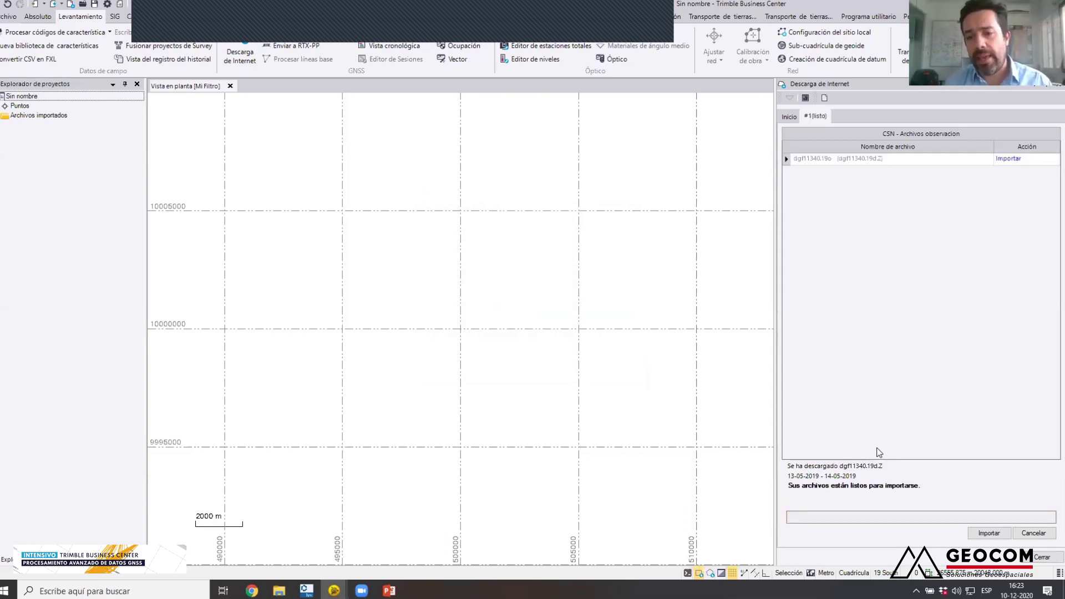
pyautogui.click(990, 533)
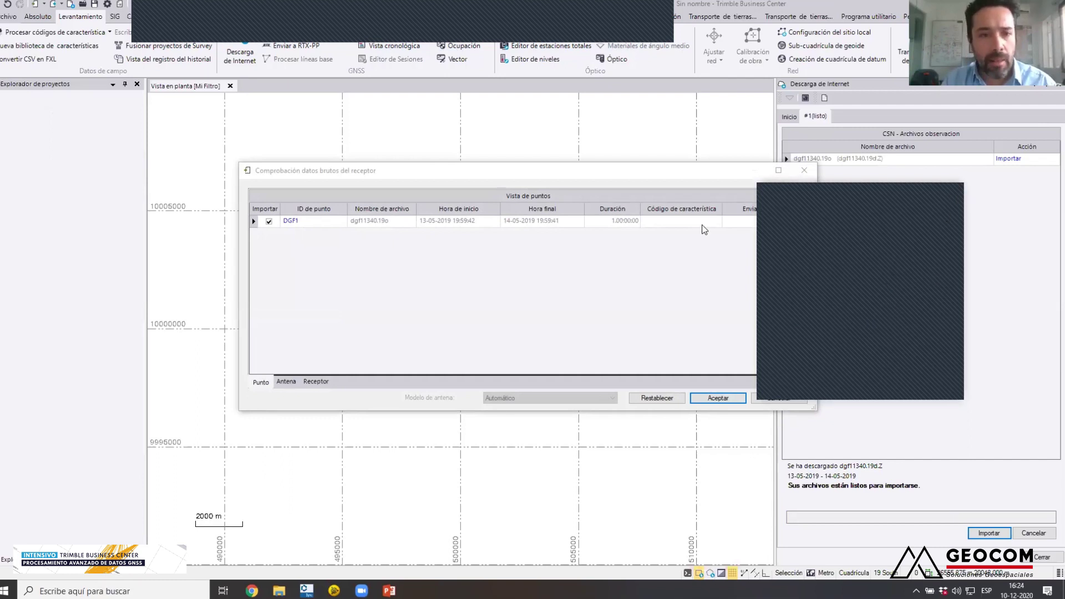
pyautogui.click(730, 397)
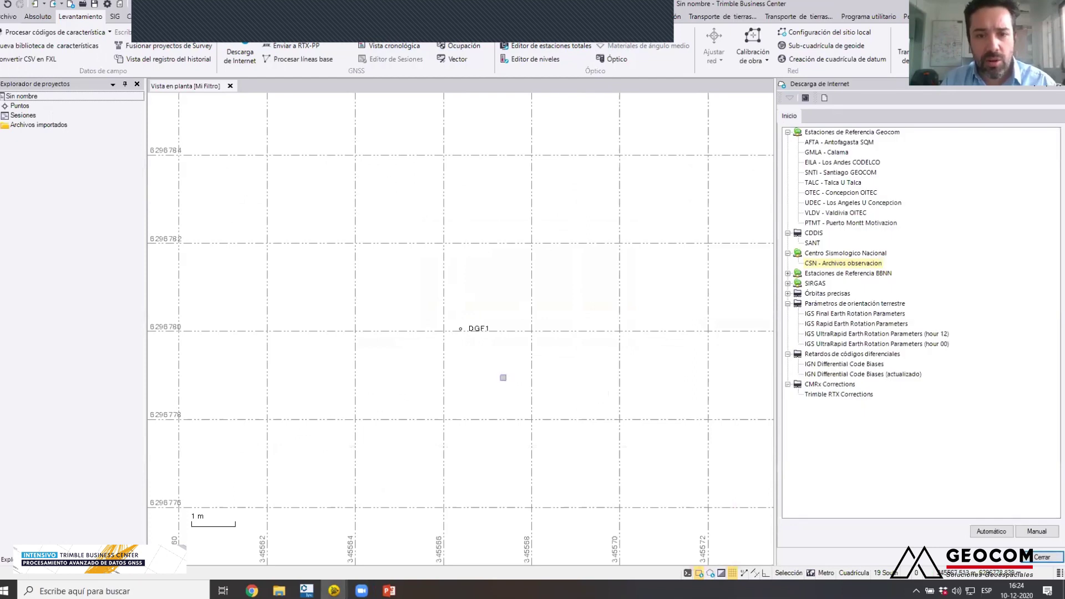
# - Try to process the baseline from DGF1 to the kinematic trajectory, and close the processing results without saving
pyautogui.scroll(-2, 502, 366)
pyautogui.scroll(-3, 514, 366)
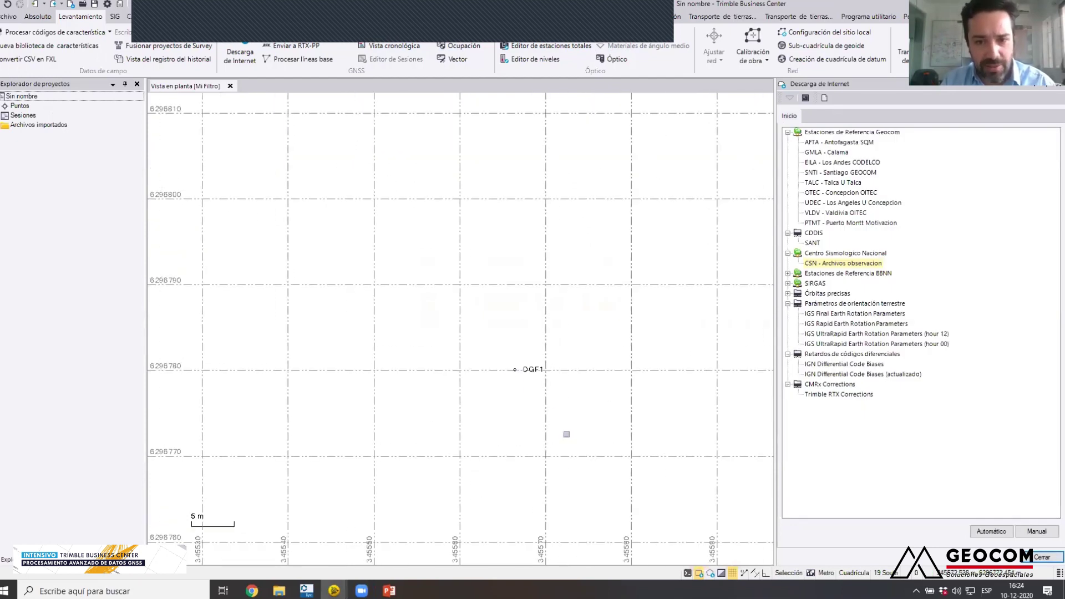
pyautogui.click(294, 58)
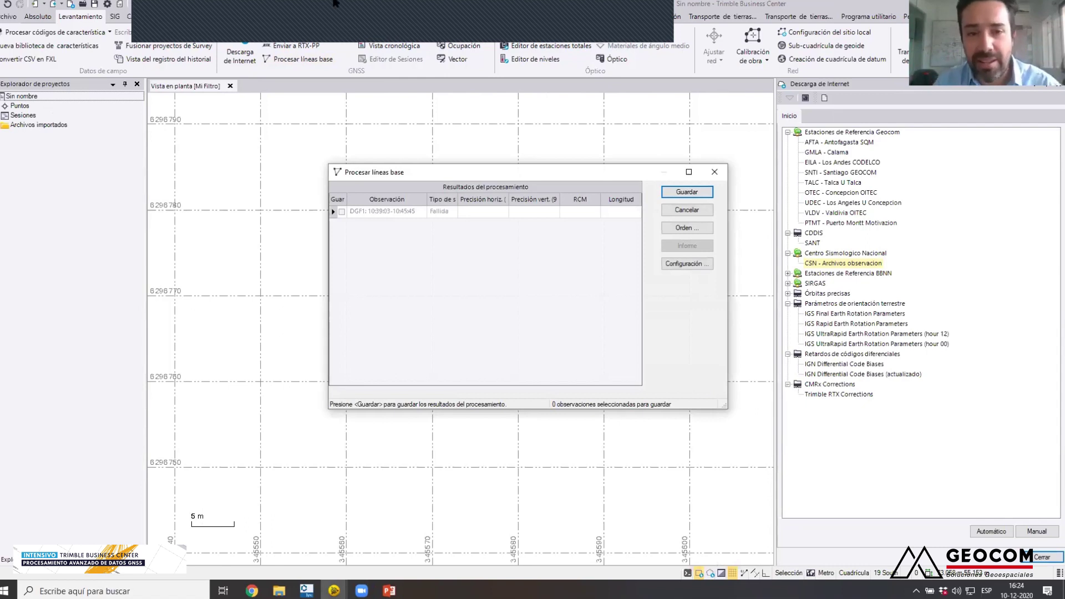
pyautogui.click(687, 210)
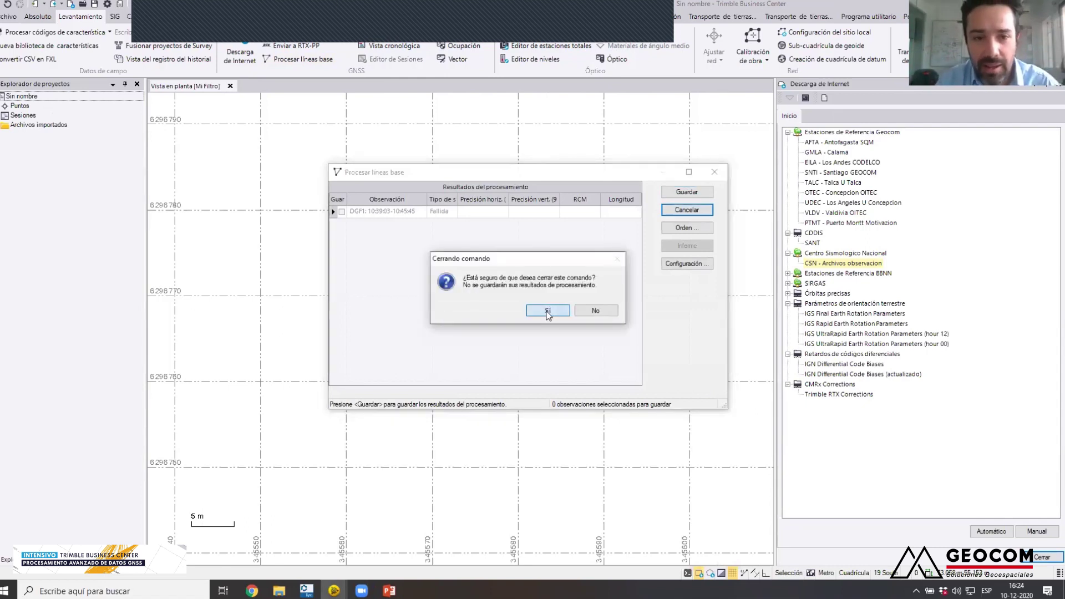
pyautogui.click(589, 310)
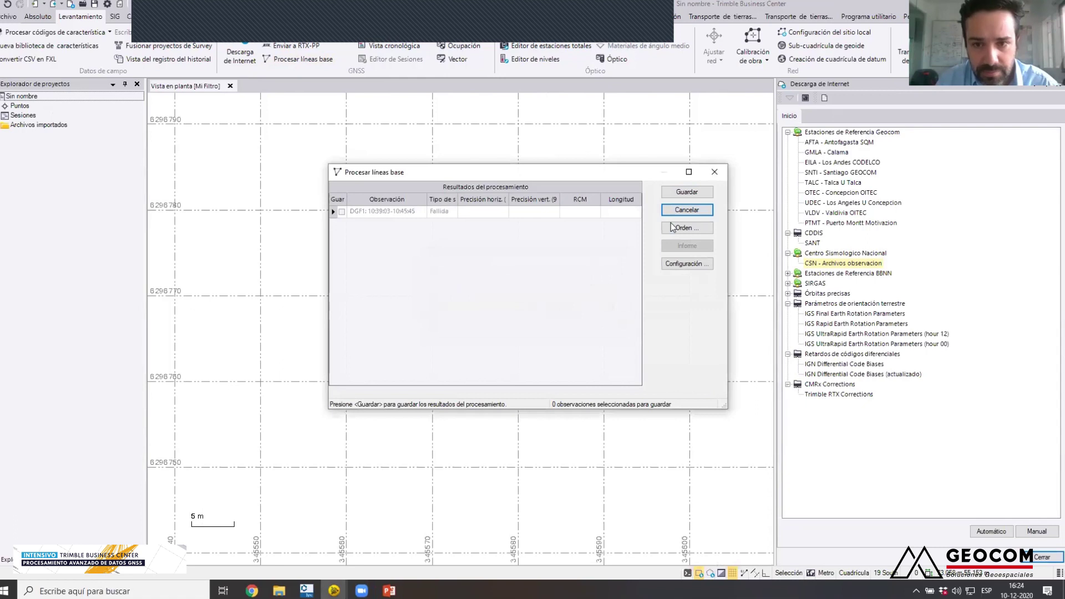
pyautogui.press('Escape')
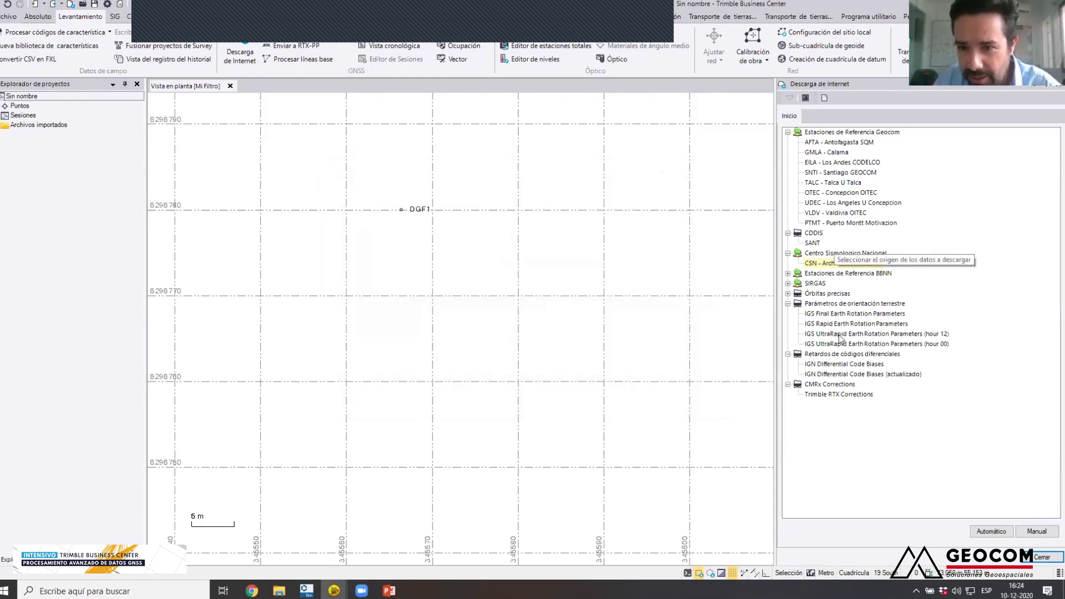
# - Download the MGEX Final Orbits (multi-GNSS) files from the precise orbits sources
pyautogui.click(830, 294)
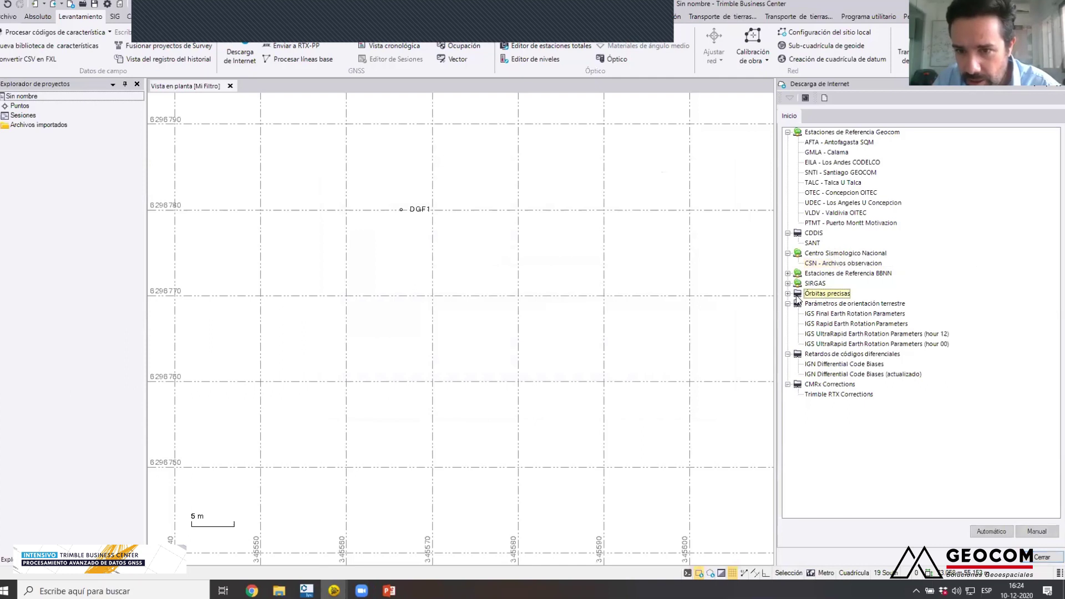
pyautogui.click(788, 293)
pyautogui.doubleClick(843, 354)
pyautogui.click(572, 334)
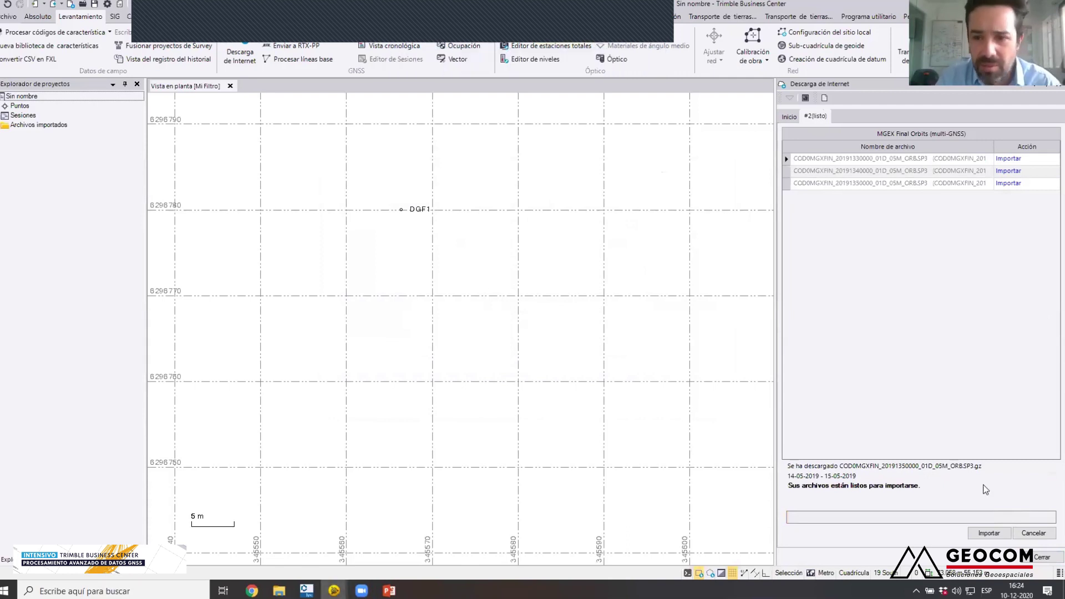
# - Import the downloaded MGEX Final Orbits files, then process the baseline from DGF1 to the trajectory and save the results
pyautogui.click(988, 533)
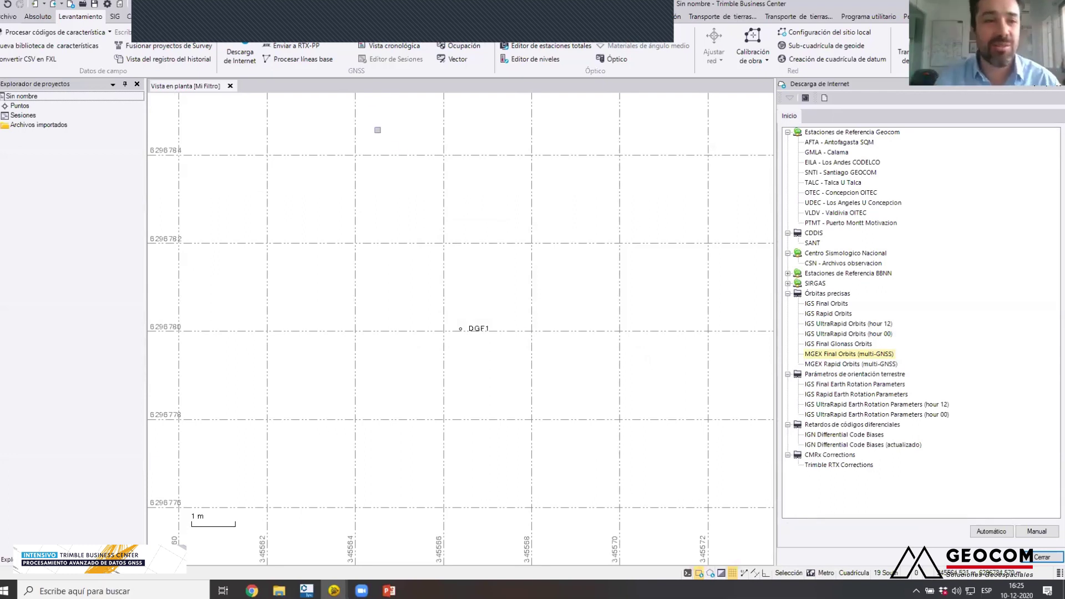
pyautogui.click(281, 61)
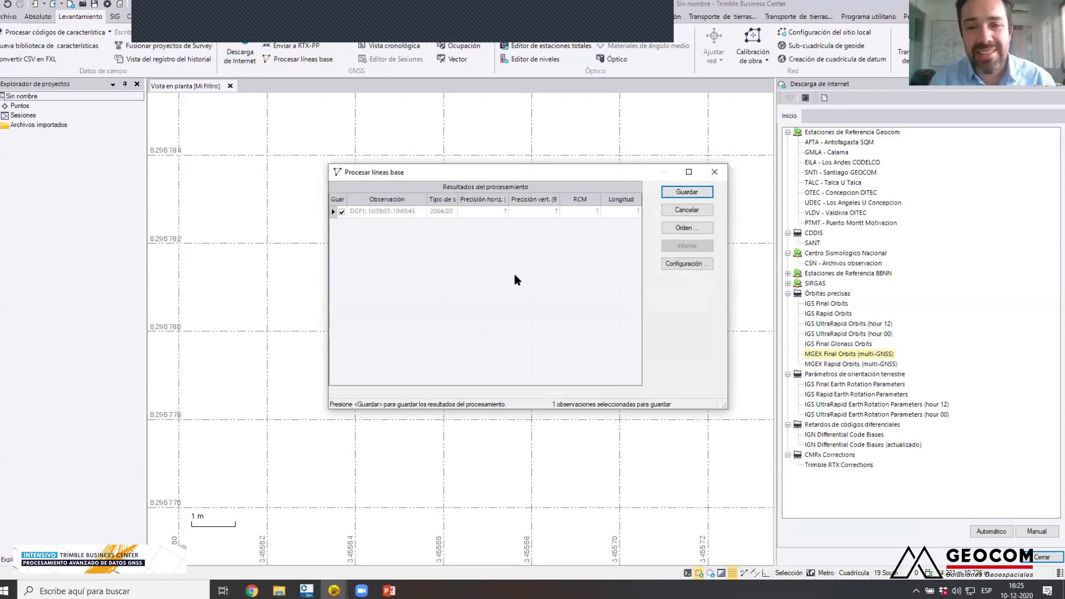
pyautogui.click(687, 192)
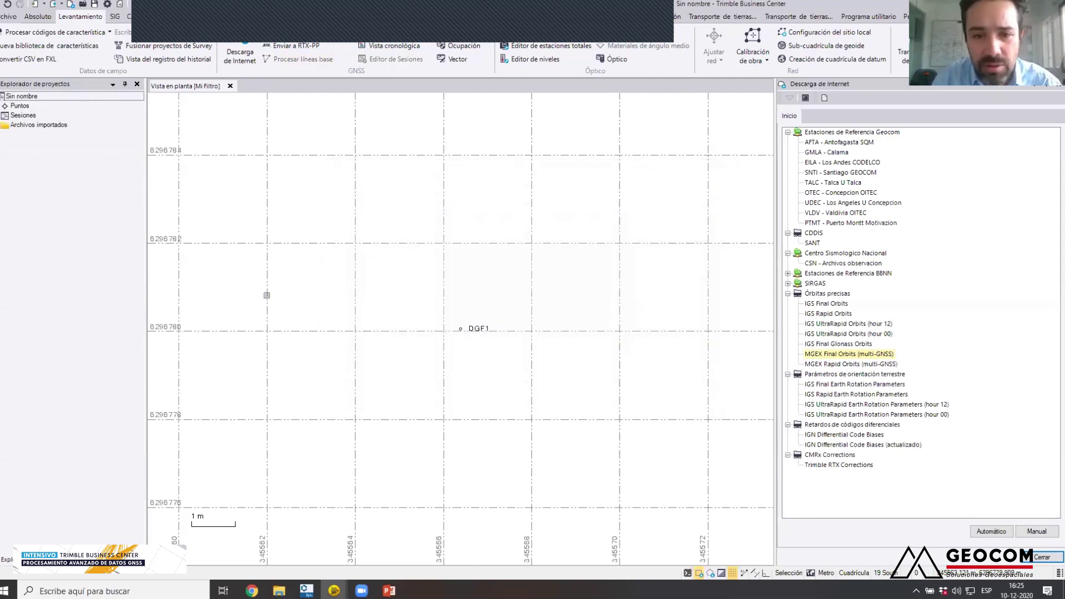
# - Show the background map in the plan view and zoom in on the processed flight trajectory
pyautogui.click(40, 17)
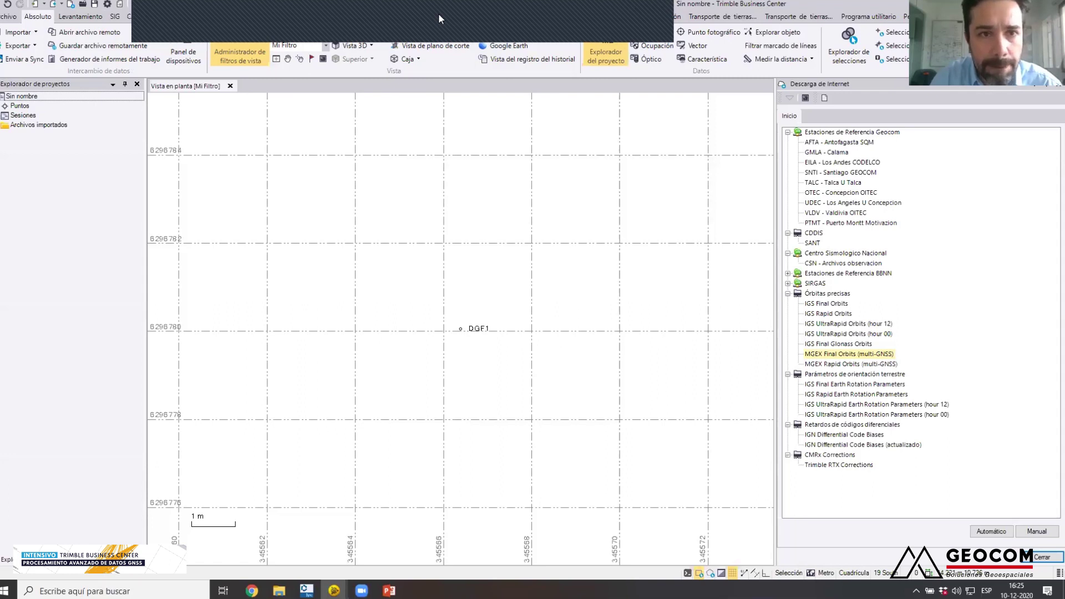
pyautogui.click(299, 35)
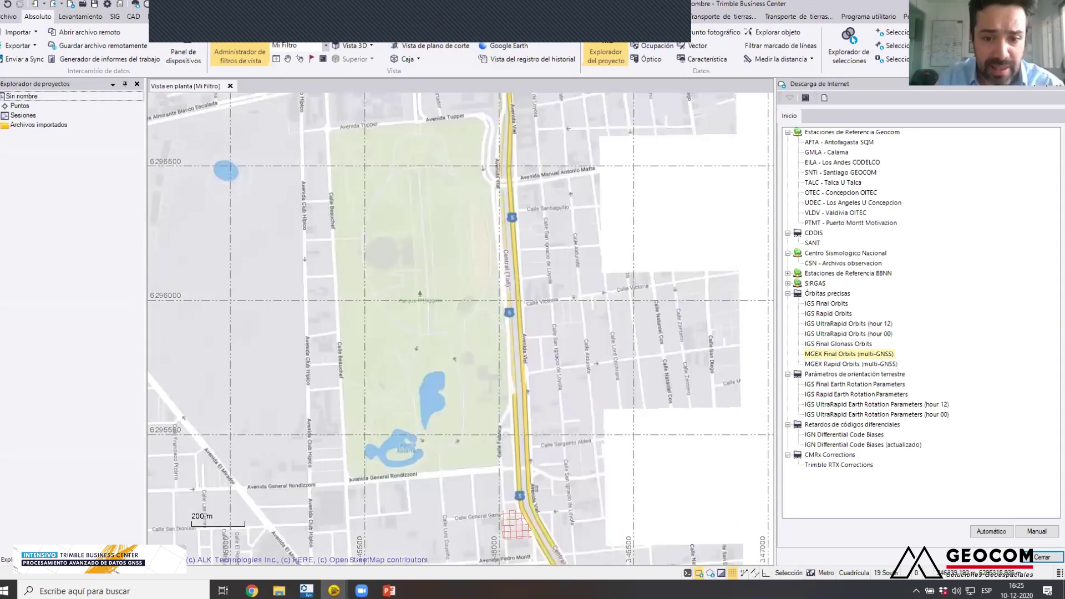
pyautogui.scroll(1, 540, 543)
pyautogui.scroll(5, 524, 536)
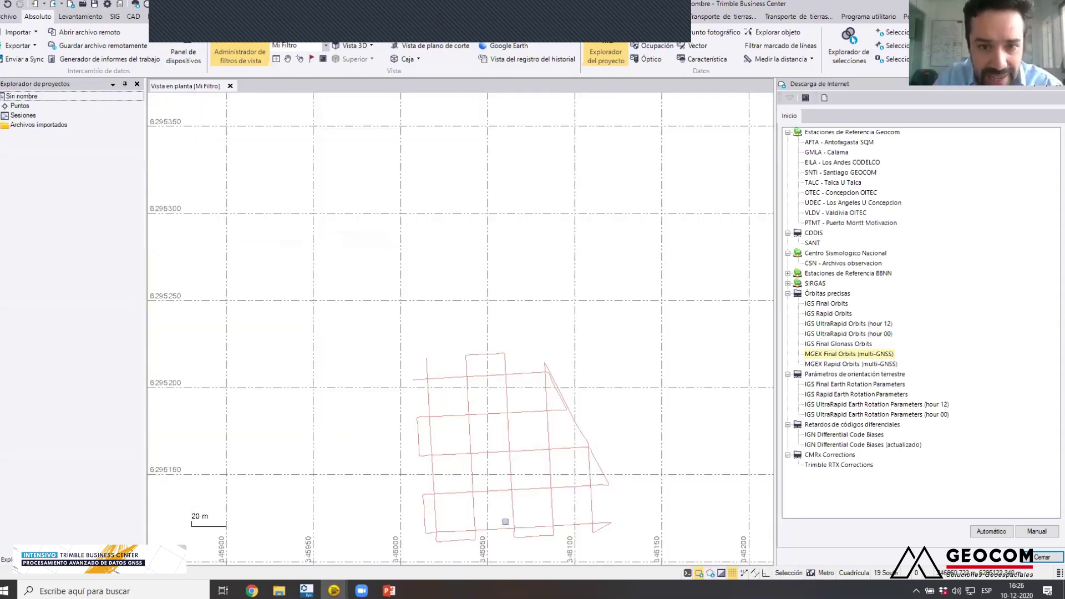
pyautogui.scroll(1, 486, 273)
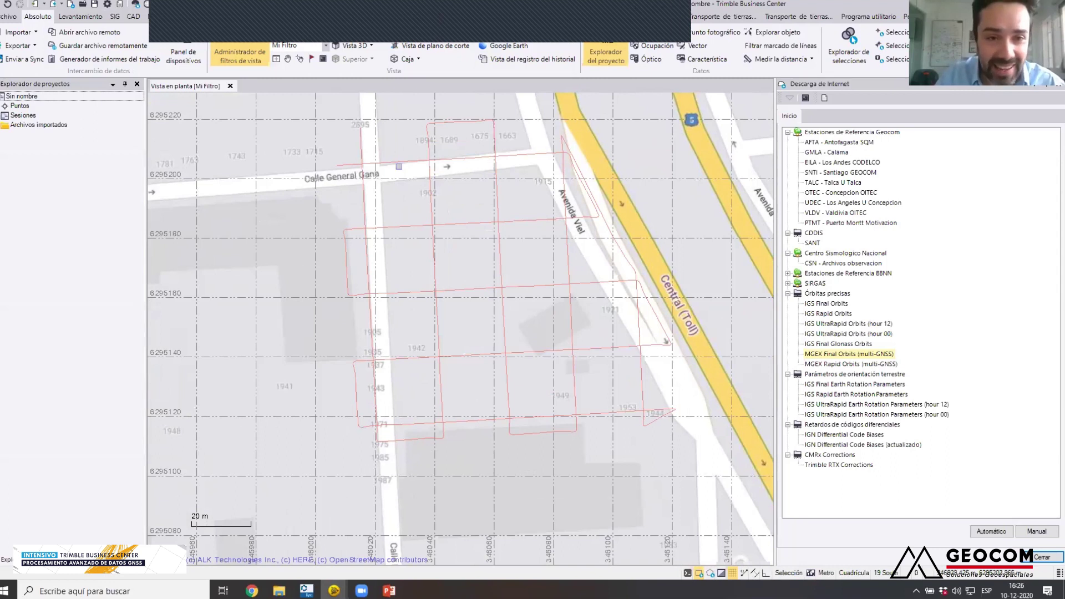
# - Open a new 3D view to examine the flight trajectory, and return to the plan view
pyautogui.click(354, 46)
pyautogui.moveTo(519, 536); pyautogui.dragTo(488, 476)
pyautogui.scroll(4, 523, 452)
pyautogui.scroll(2, 502, 431)
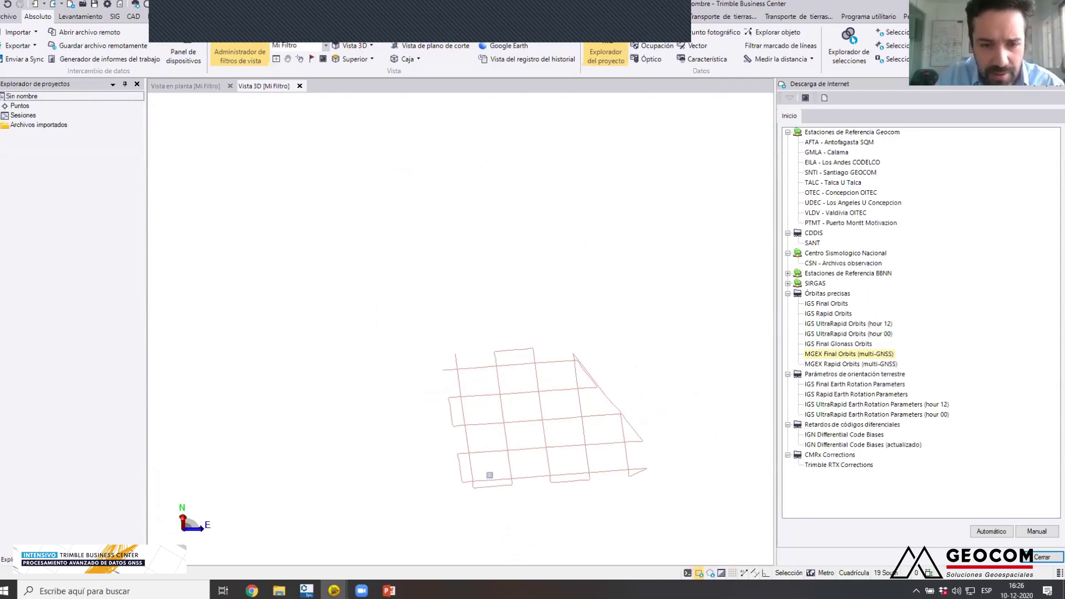
pyautogui.click(169, 86)
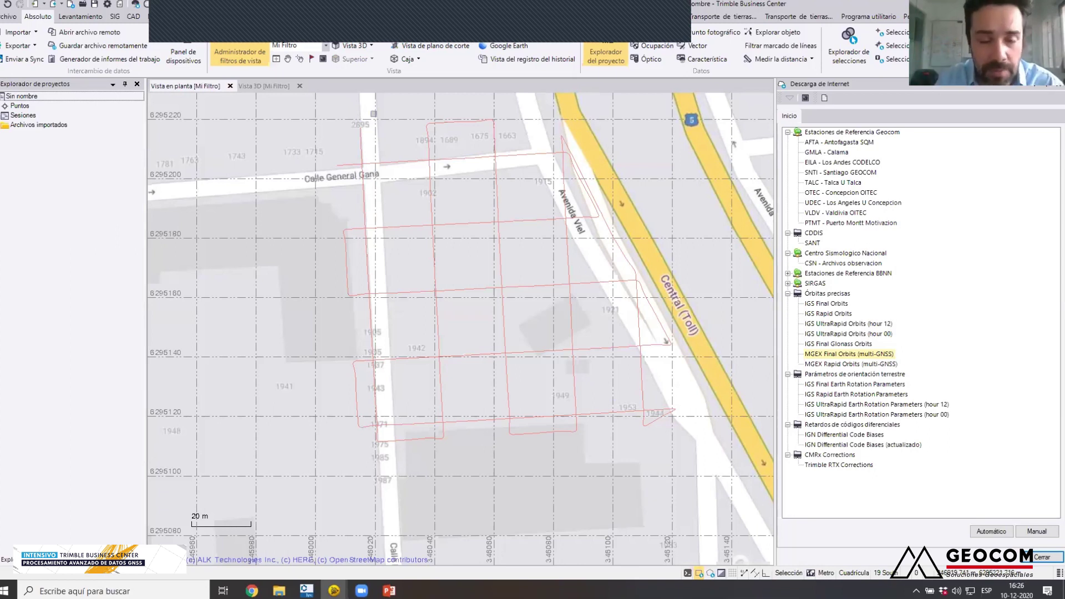
# - Open the trajectory's baseline processing report and review its solutions, estimated precisions, ephemeris, processing times and satellite residual plots
pyautogui.click(361, 152)
pyautogui.rightClick(361, 152)
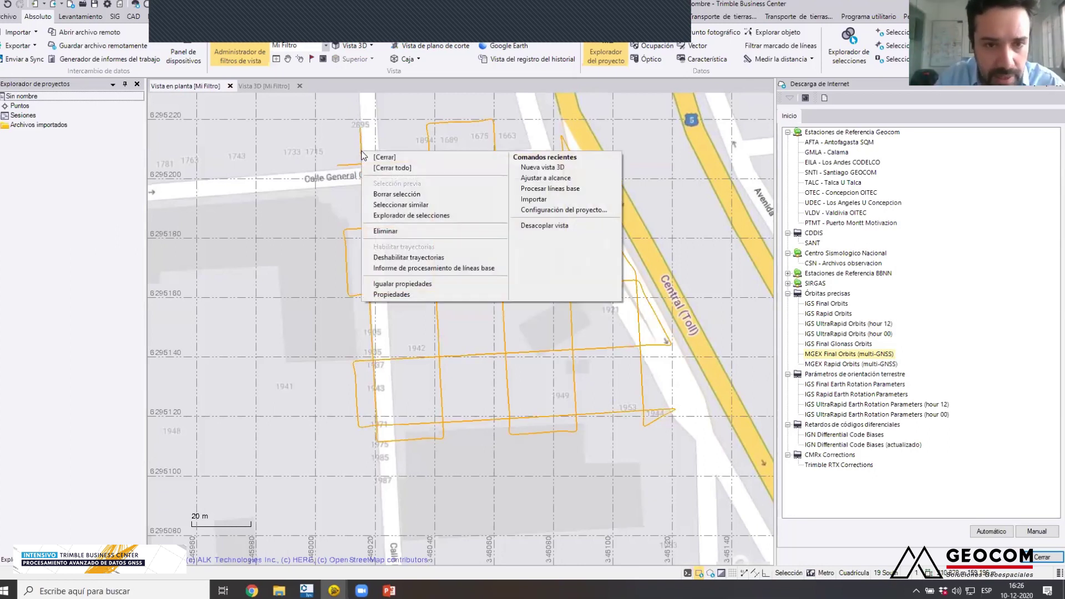
pyautogui.click(466, 276)
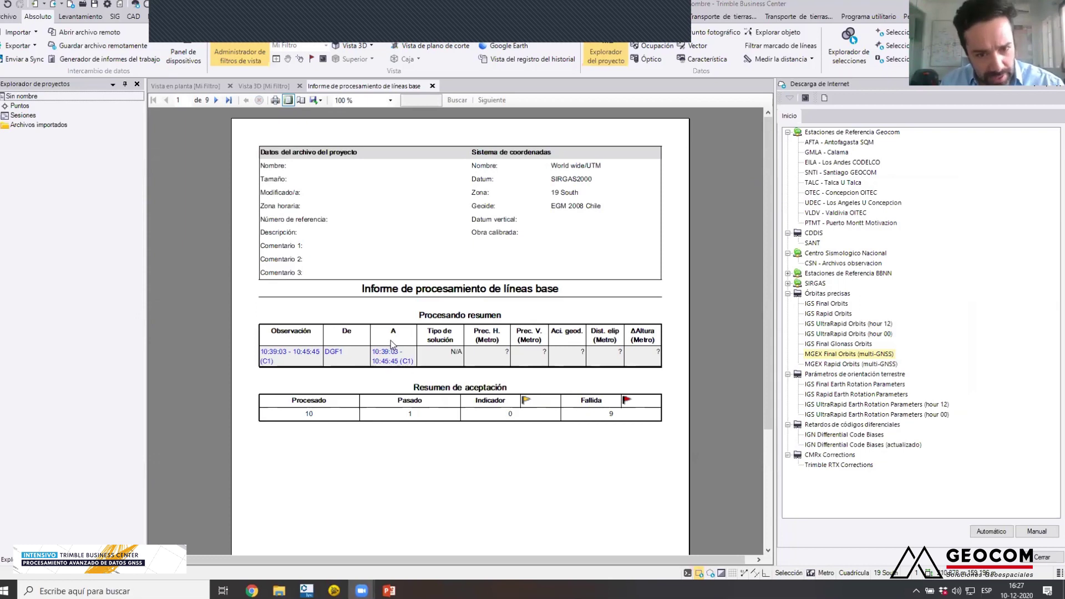
pyautogui.scroll(-3, 410, 369)
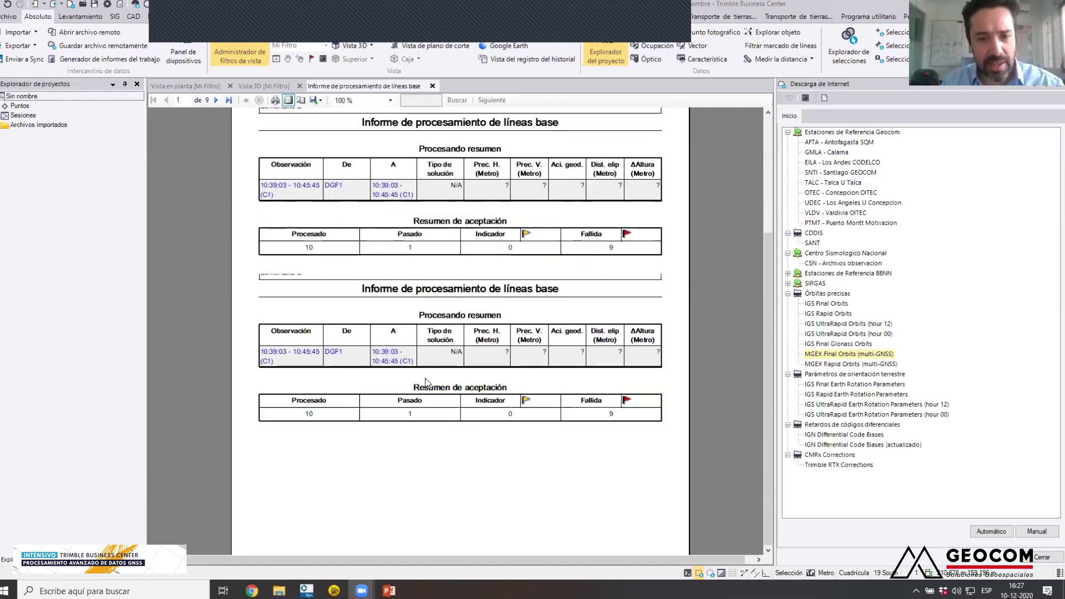
pyautogui.scroll(-10, 421, 361)
pyautogui.scroll(1, 420, 361)
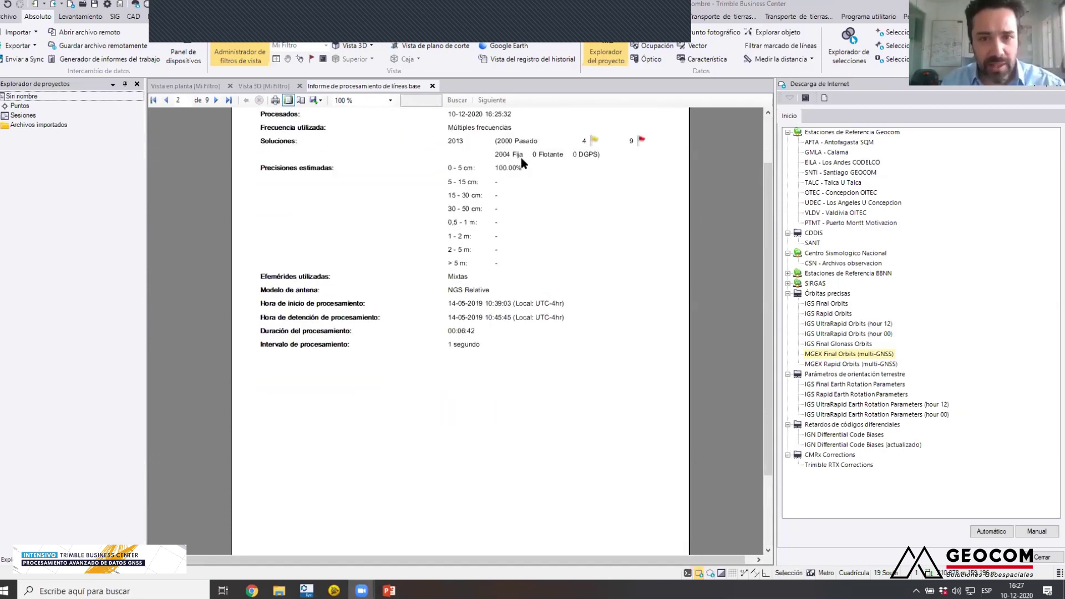
pyautogui.scroll(1, 498, 198)
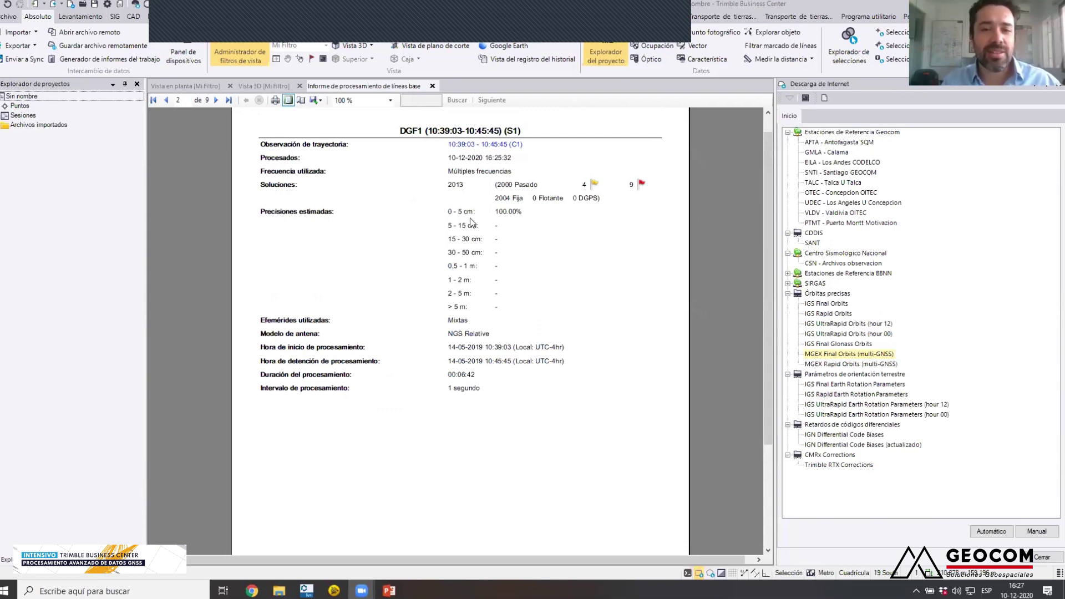
pyautogui.scroll(-20, 514, 313)
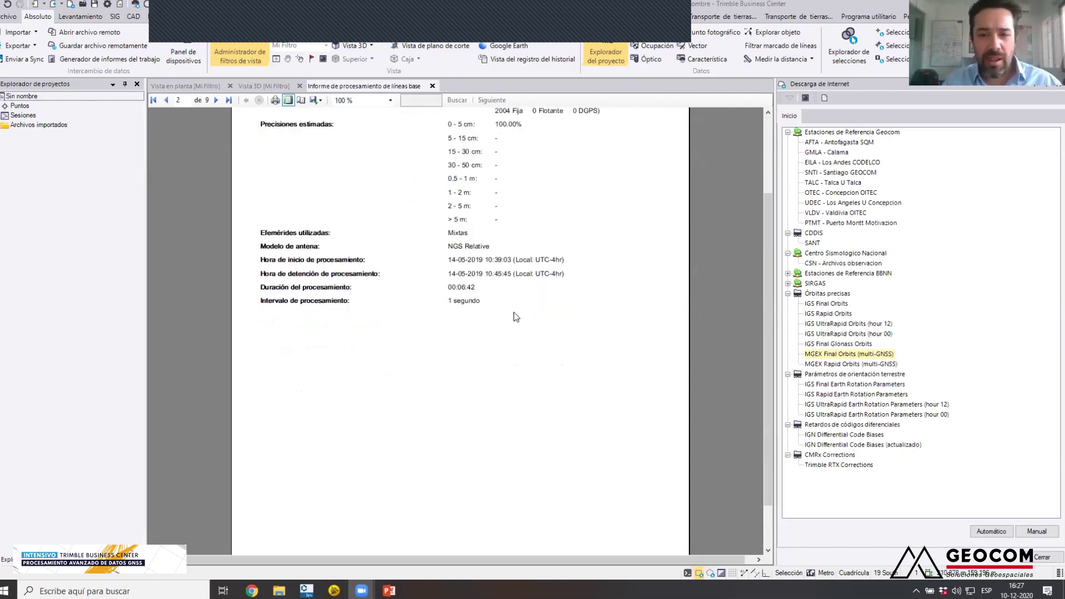
pyautogui.scroll(-10, 516, 320)
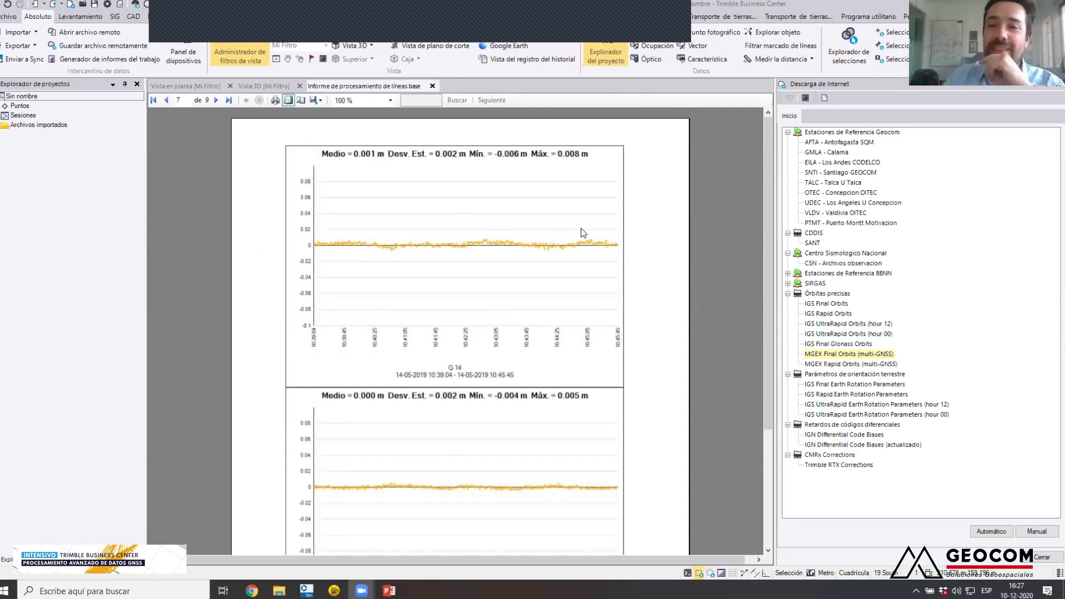
# - Switch to Paint and draw a black curved flight arrow with five red circles along it, labelled "GNSS"
pyautogui.press('super')
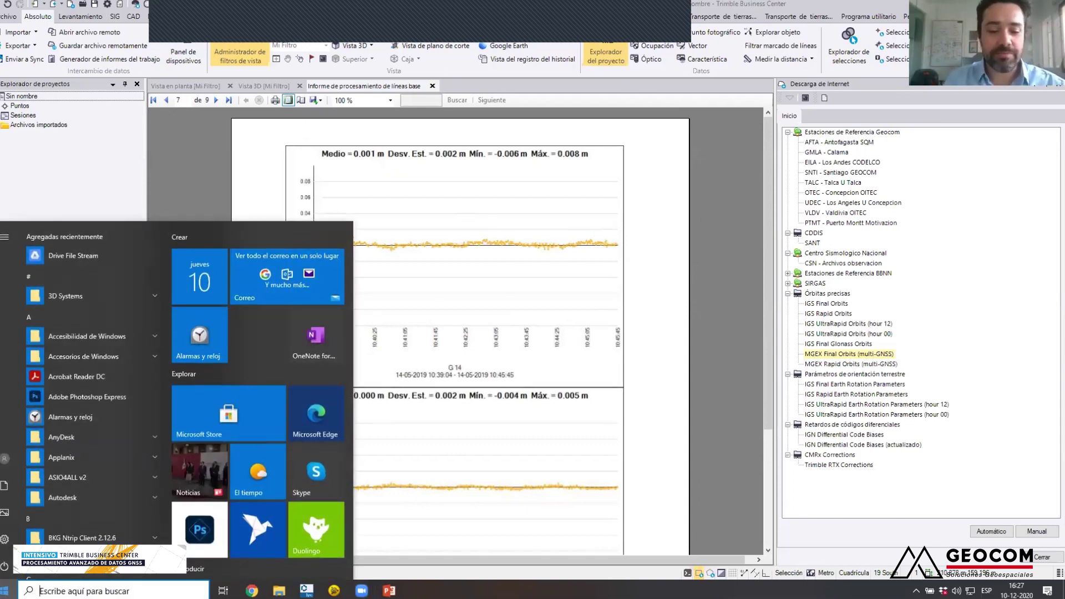
pyautogui.write('paint')
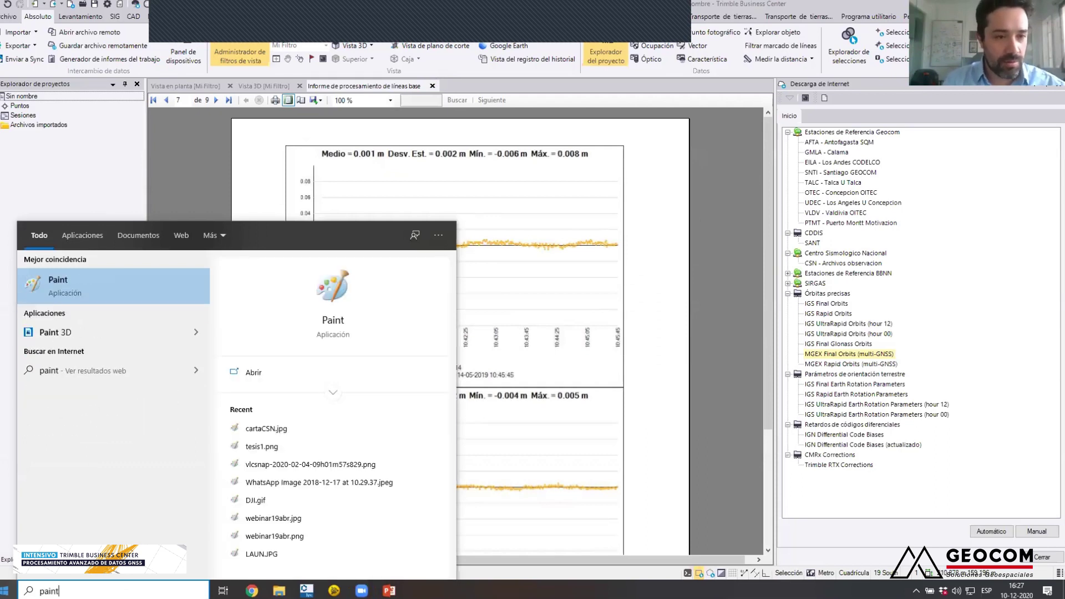
pyautogui.click(135, 293)
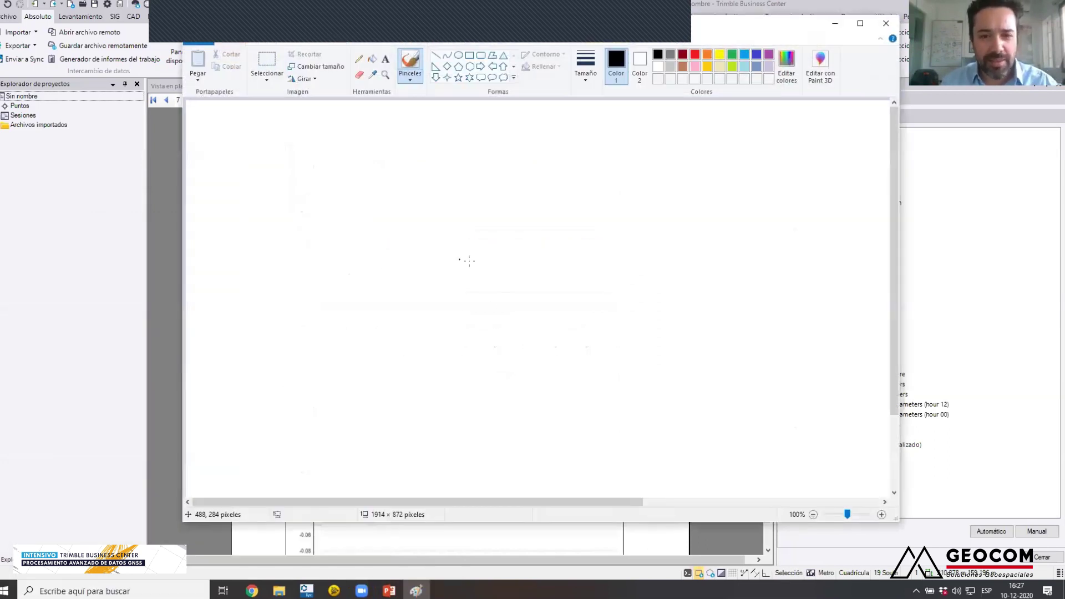
pyautogui.moveTo(260, 444)
pyautogui.mouseDown()
pyautogui.moveTo(344, 345)
pyautogui.moveTo(594, 252)
pyautogui.moveTo(807, 216)
pyautogui.moveTo(771, 227)
pyautogui.mouseUp()
pyautogui.click(696, 53)
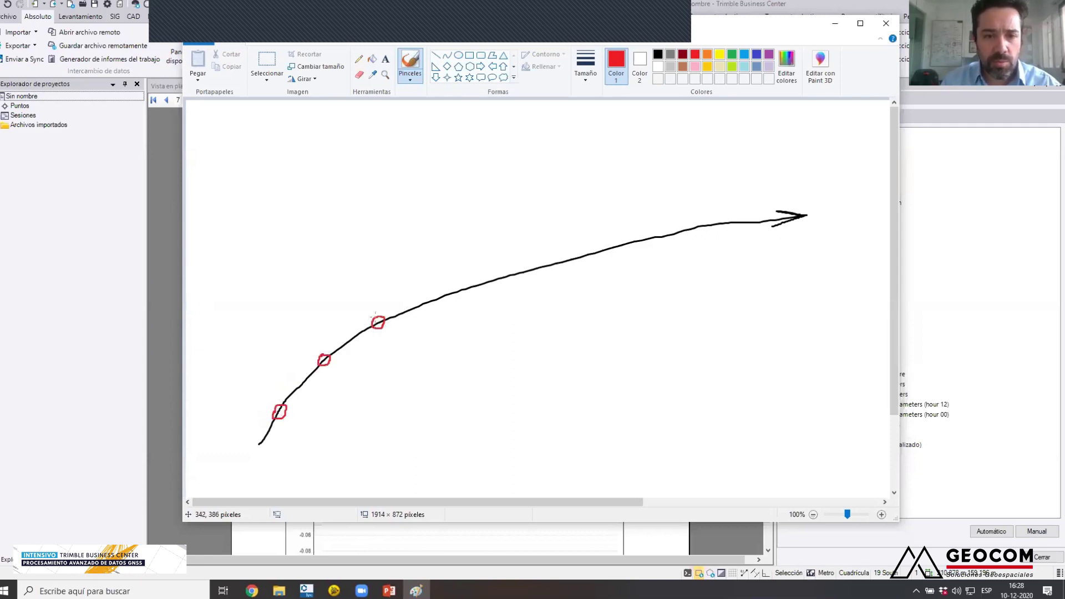
pyautogui.moveTo(465, 288); pyautogui.dragTo(474, 280)
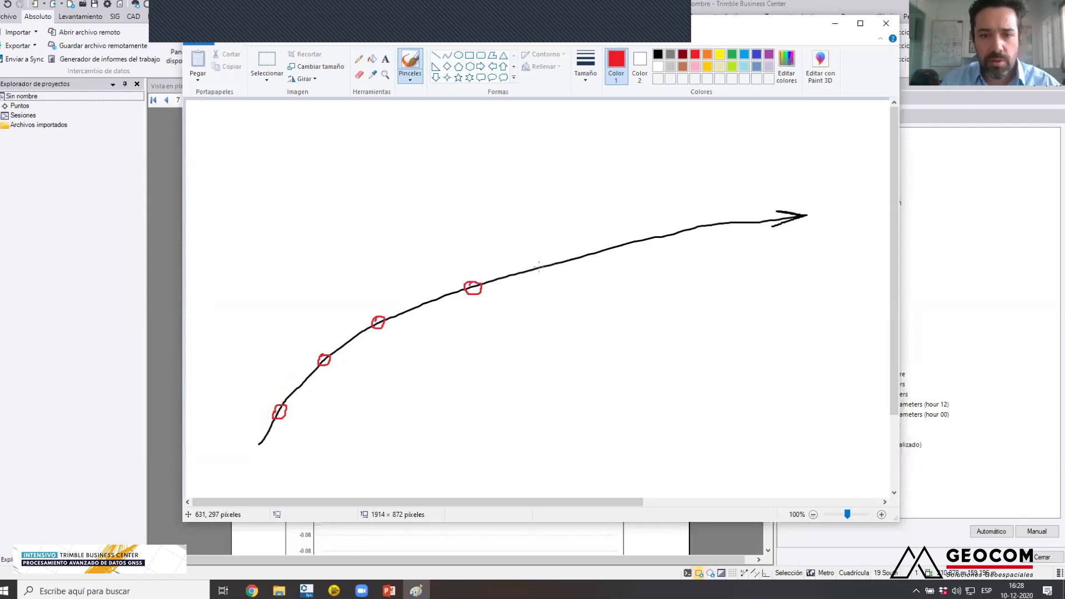
pyautogui.moveTo(524, 242); pyautogui.dragTo(530, 238)
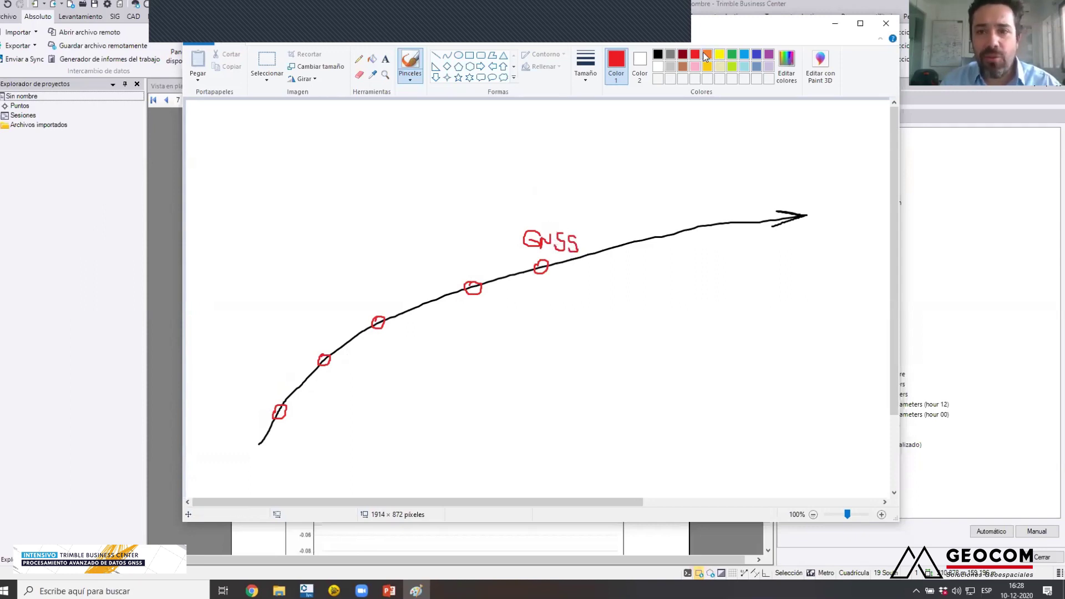
# - Mark two blue circles between the red GNSS points, draw red arrows from neighbouring points to the first, and return to Trimble Business Center
pyautogui.click(757, 56)
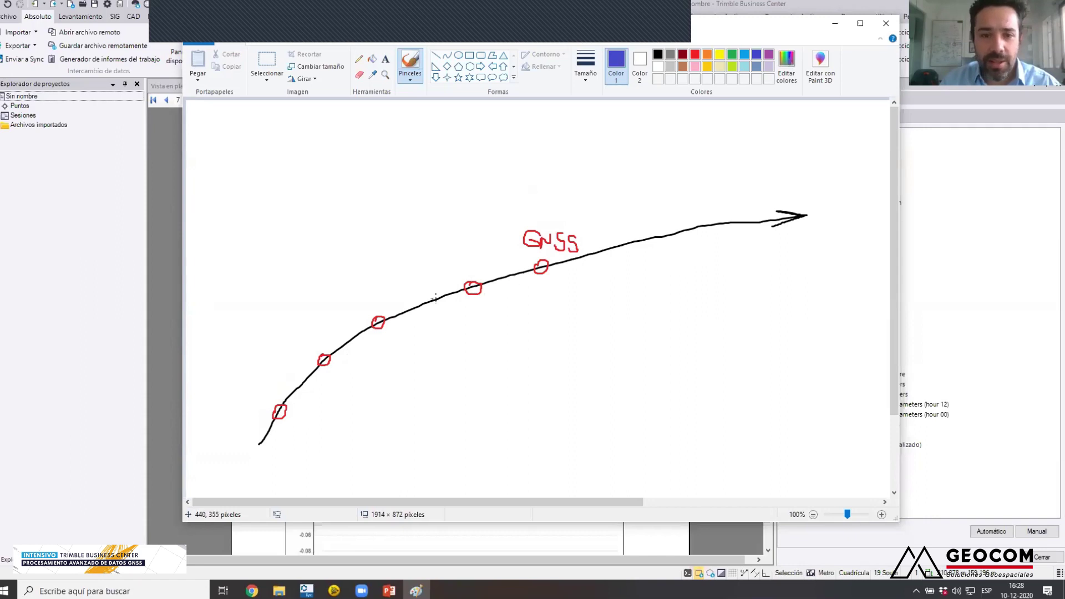
pyautogui.moveTo(416, 300)
pyautogui.mouseDown()
pyautogui.moveTo(438, 312)
pyautogui.moveTo(419, 301)
pyautogui.mouseUp()
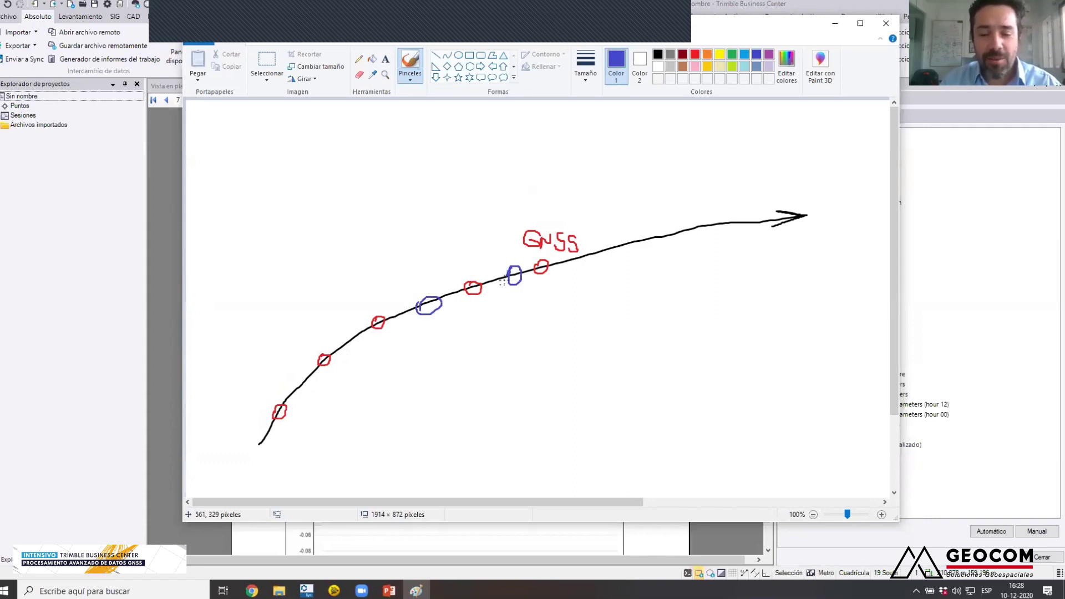
pyautogui.click(695, 54)
pyautogui.moveTo(375, 311)
pyautogui.mouseDown()
pyautogui.moveTo(434, 265)
pyautogui.moveTo(433, 277)
pyautogui.mouseUp()
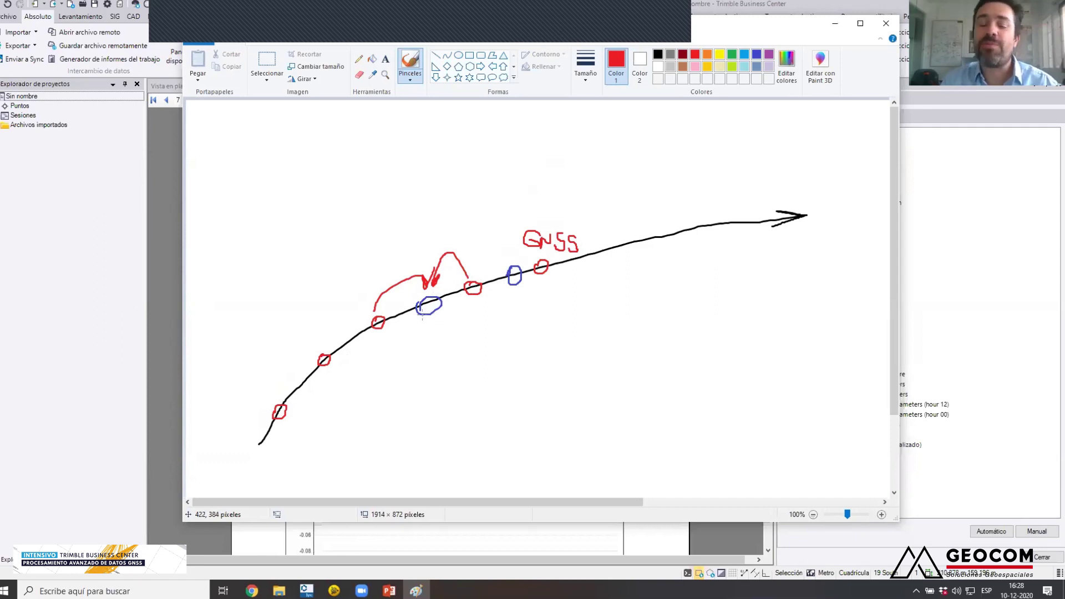
pyautogui.click(867, 4)
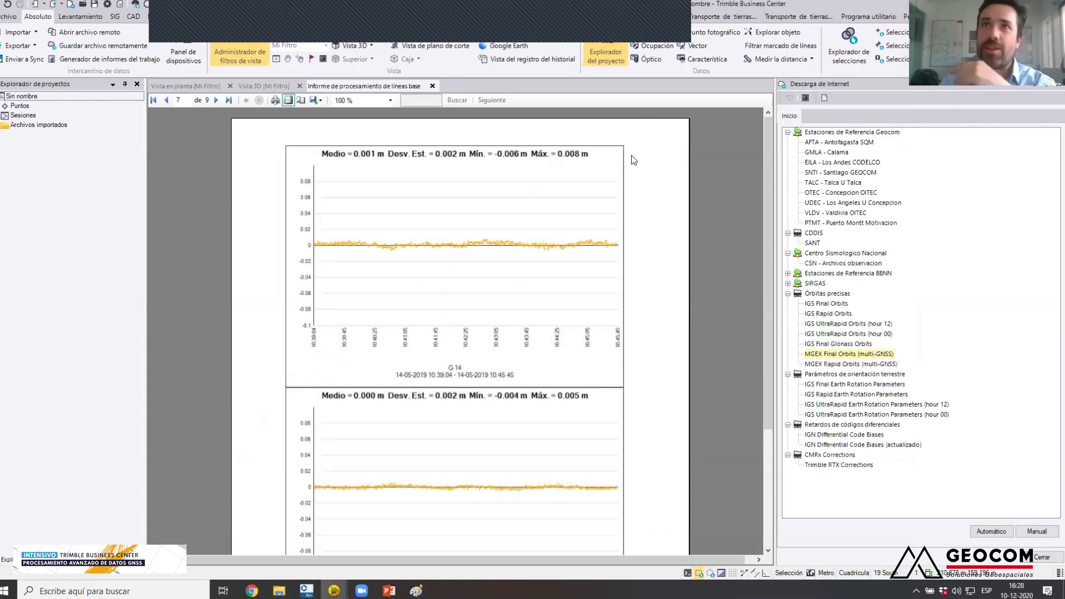
# - Set up an export of the selected trajectory as a trajectory CSV file, keeping the data type Medición
pyautogui.click(201, 87)
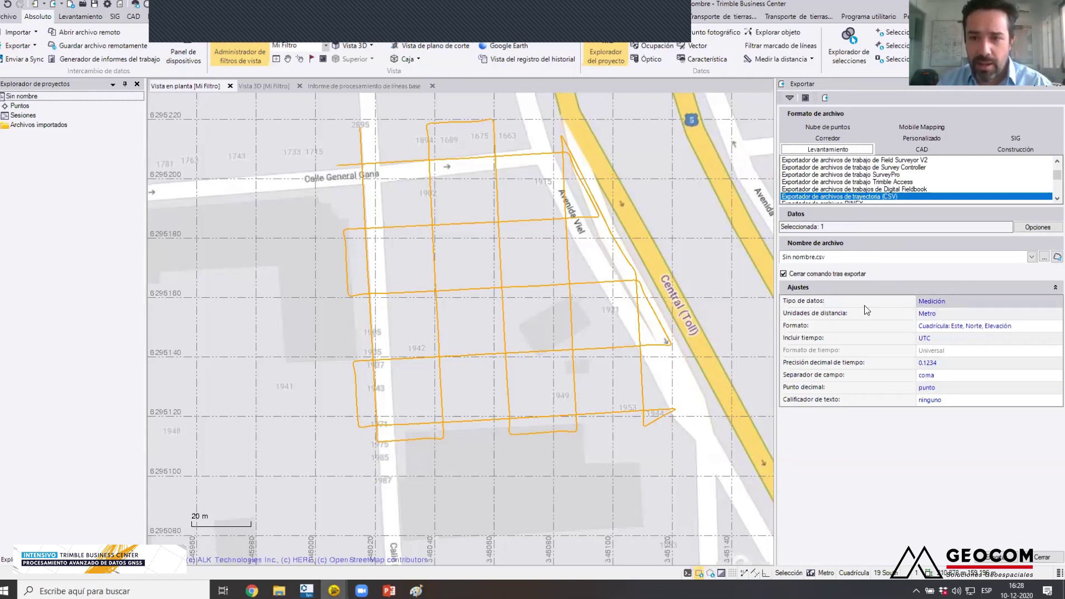
pyautogui.click(944, 303)
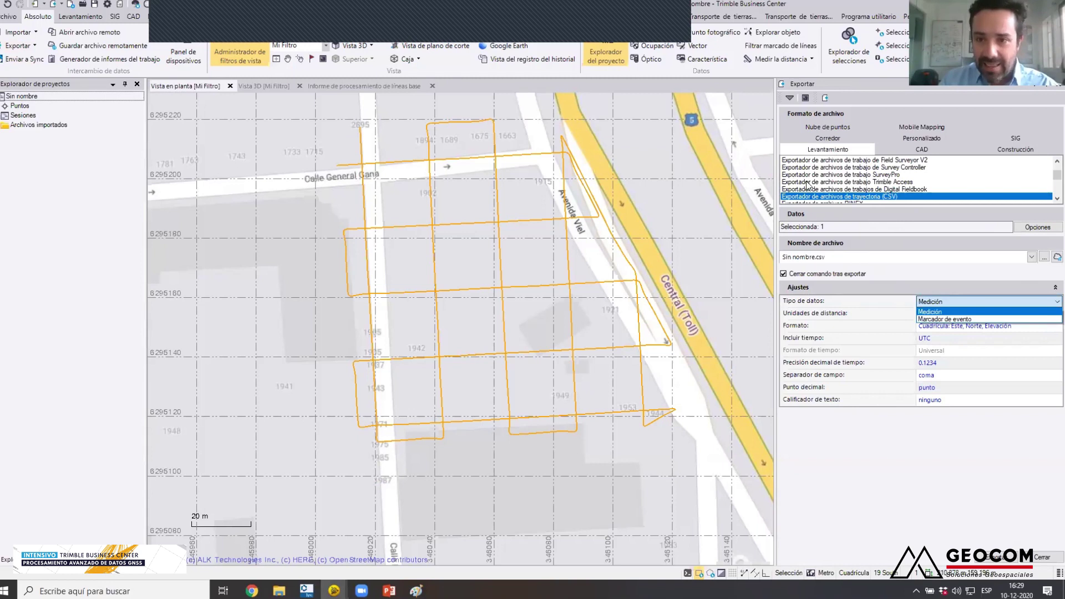
pyautogui.click(942, 312)
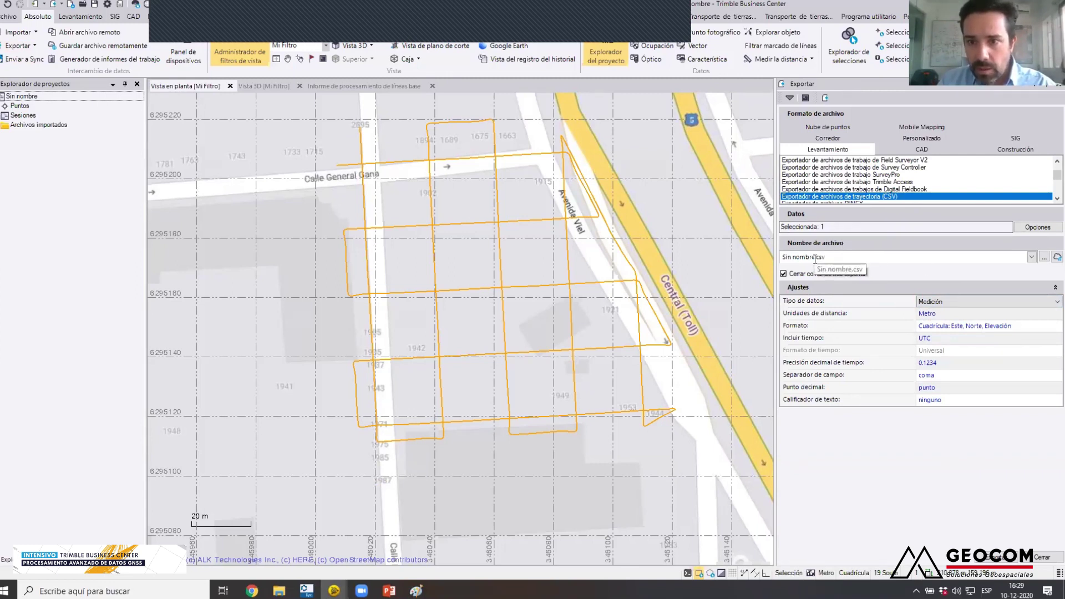
# - Set the export file to trayectoria.csv in D:\webinar TBC and run the export
pyautogui.moveTo(848, 260); pyautogui.dragTo(680, 262)
pyautogui.click(1043, 258)
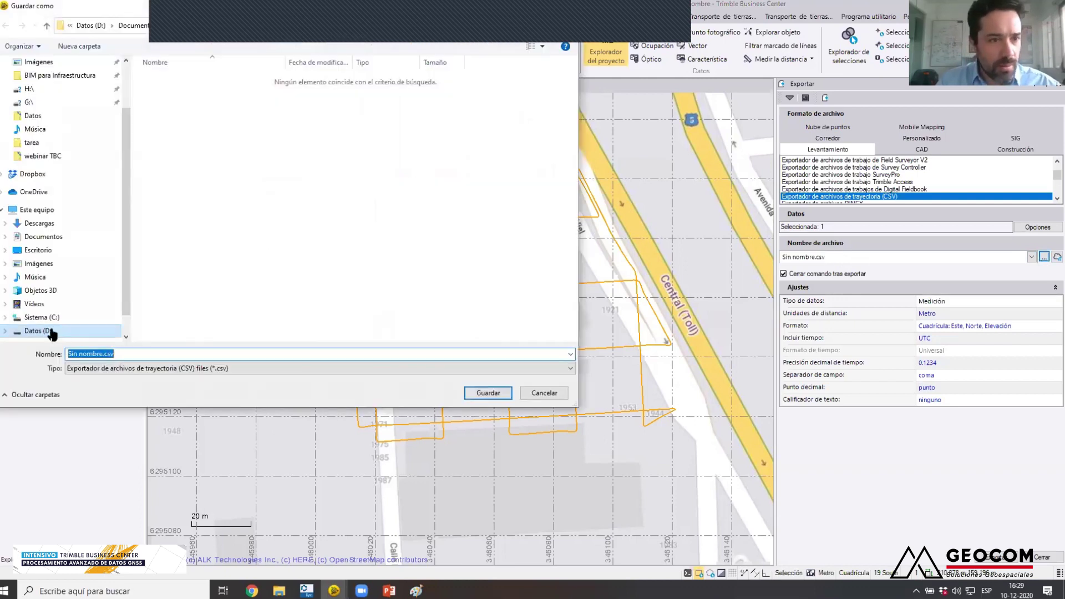
pyautogui.click(51, 332)
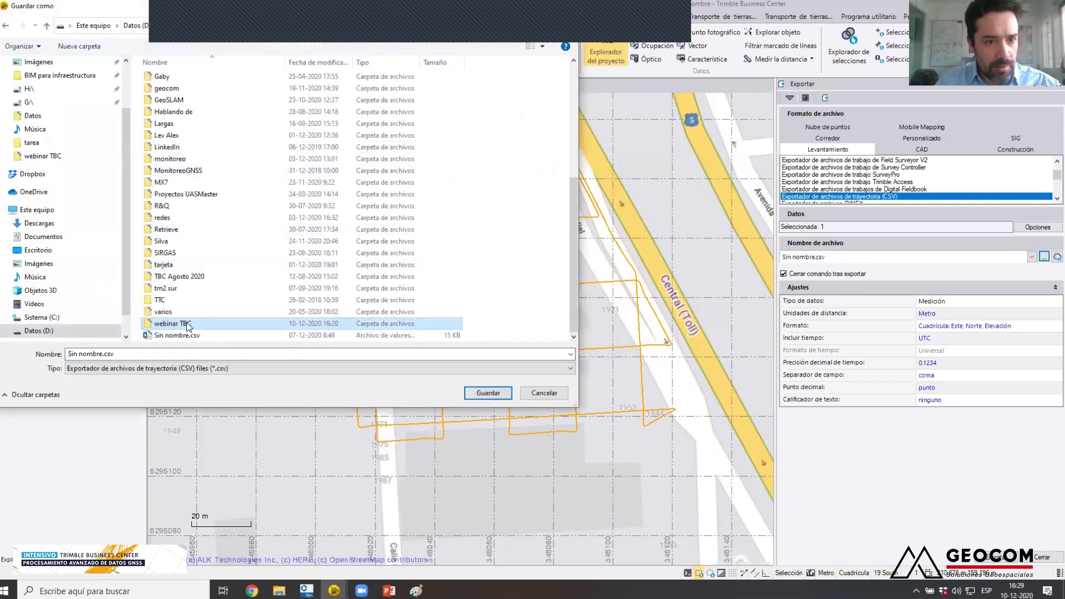
pyautogui.doubleClick(188, 327)
pyautogui.write('trayectoria')
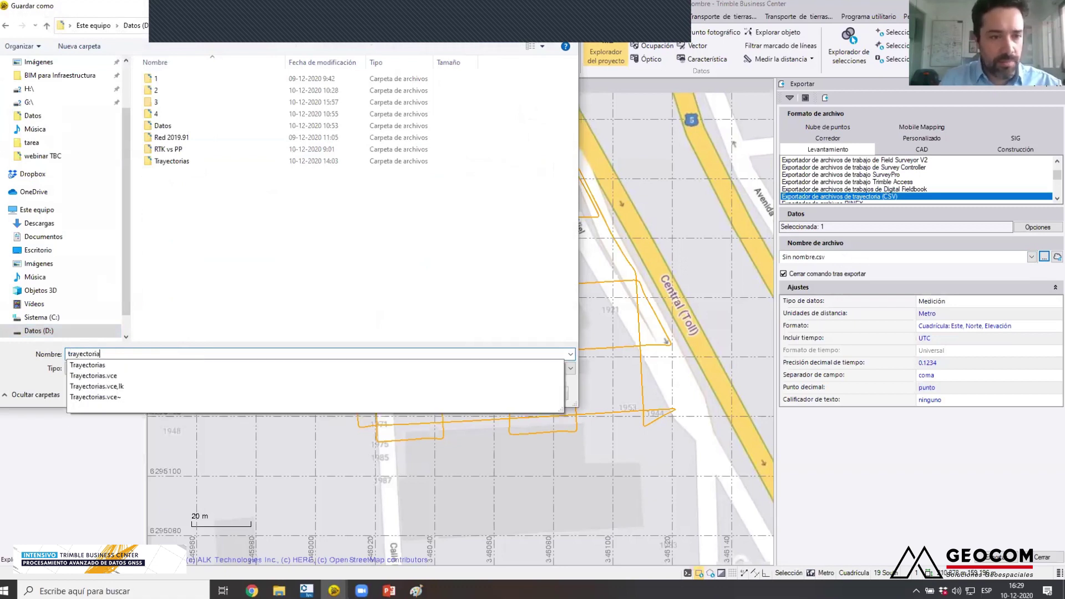
pyautogui.press('Return')
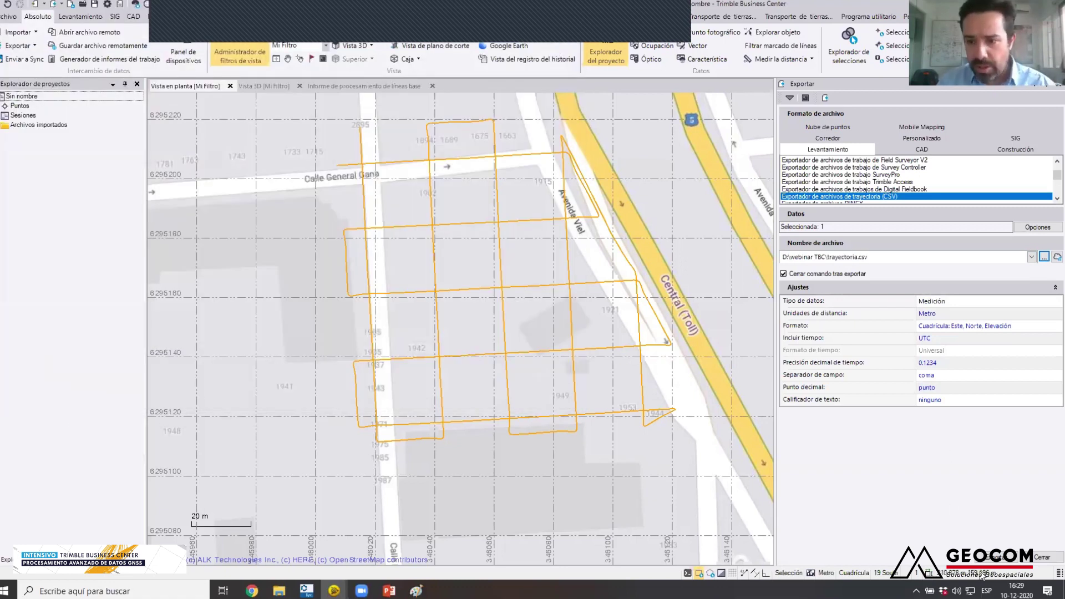
pyautogui.press('Return')
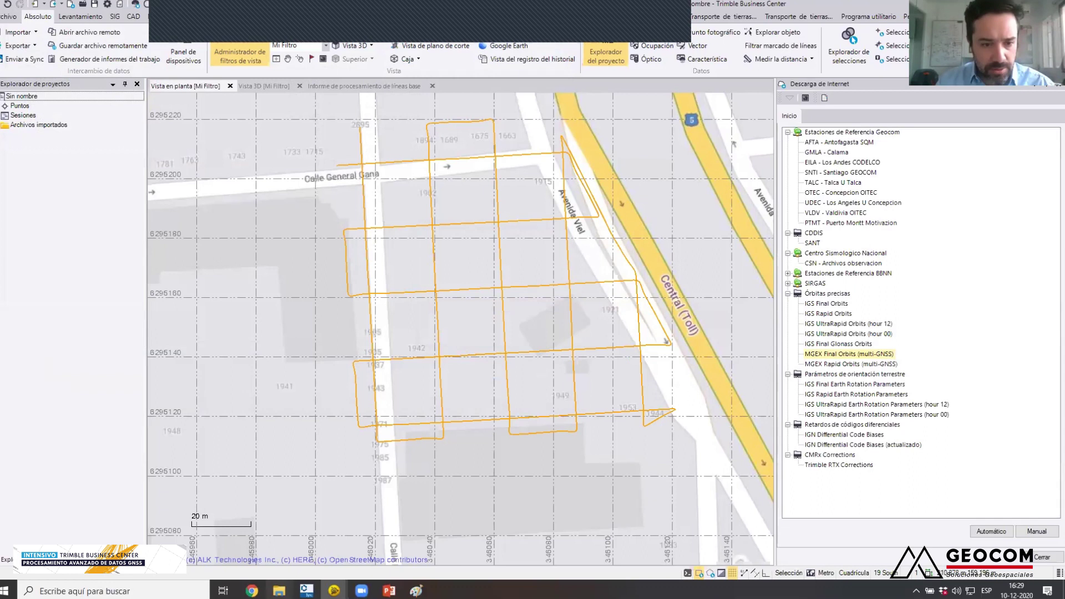
# - Open trayectoria.csv from the webinar TBC folder in Notepad++
pyautogui.click(279, 591)
pyautogui.click(552, 176)
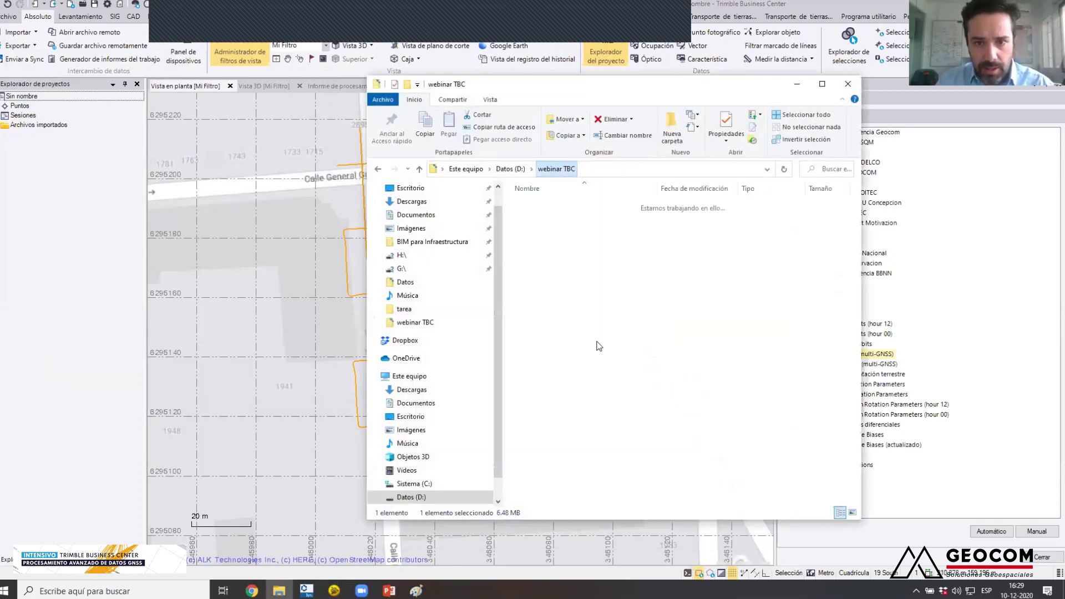
pyautogui.click(546, 440)
pyautogui.rightClick(544, 441)
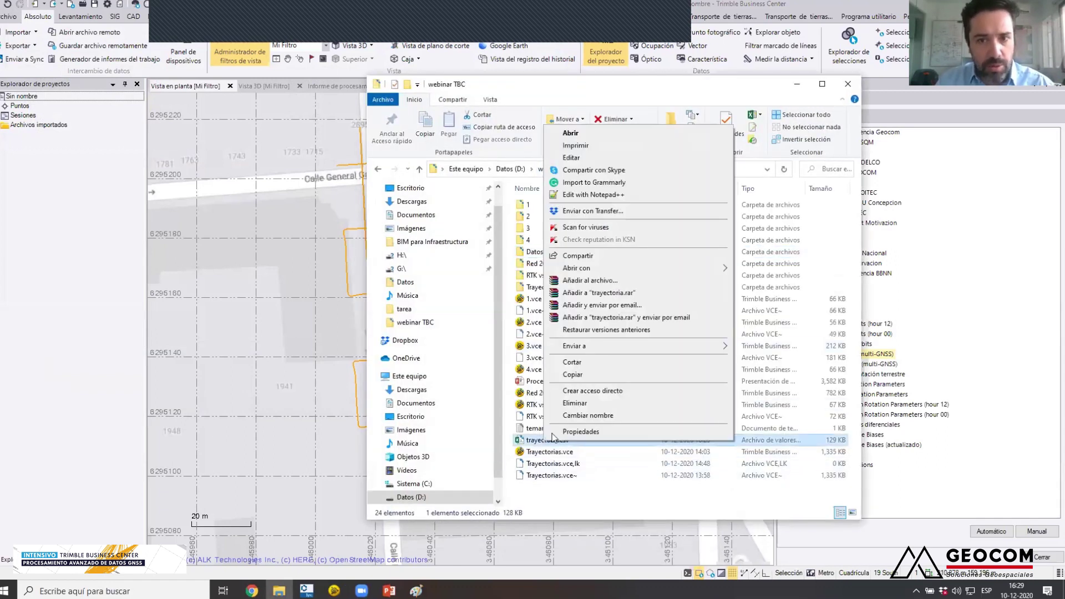
pyautogui.click(616, 194)
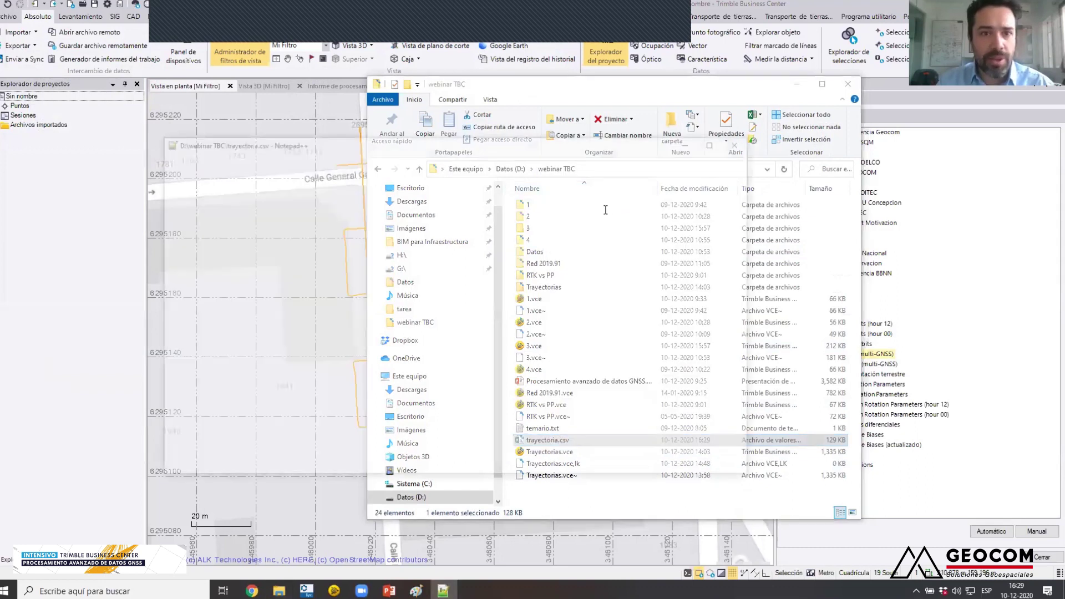
# - Examine the elevation and date-time fields of the first trajectory record, then close the file and minimize the folder window
pyautogui.scroll(-3, 338, 272)
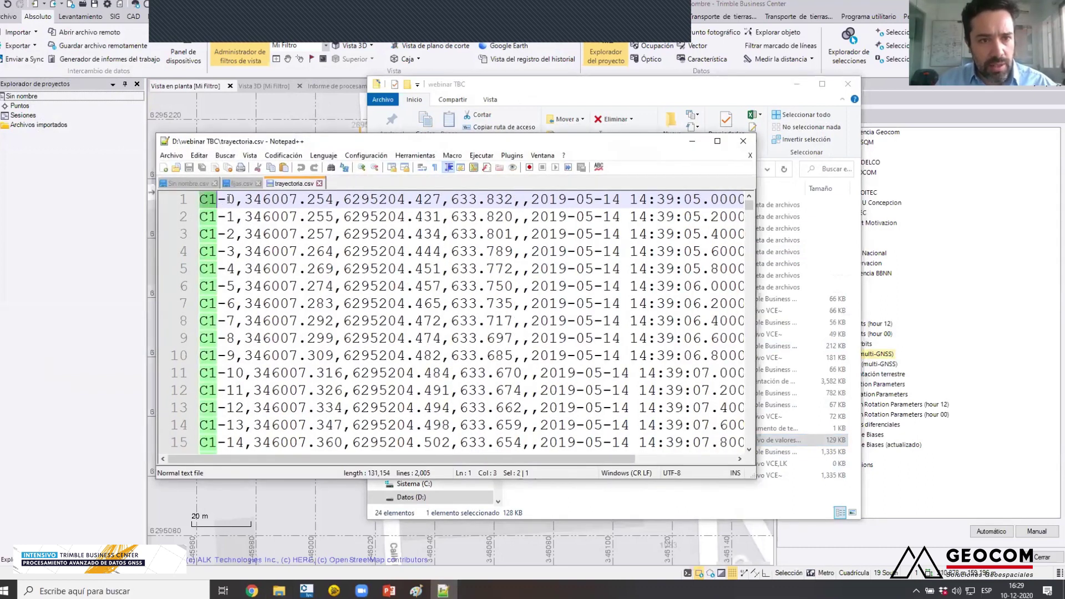
pyautogui.moveTo(253, 199); pyautogui.dragTo(513, 200)
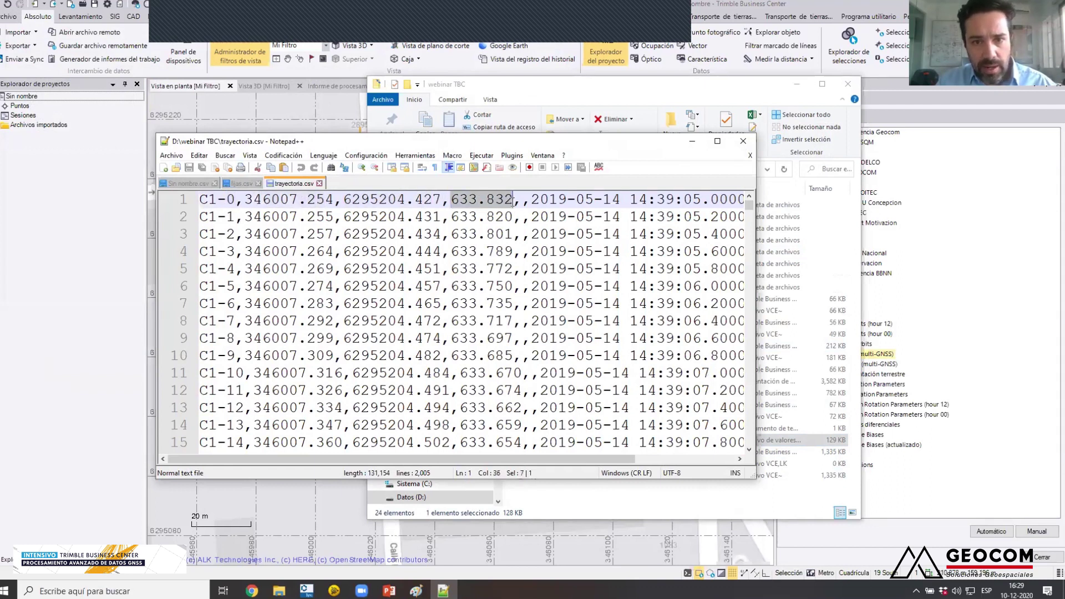
pyautogui.moveTo(569, 459); pyautogui.dragTo(696, 461)
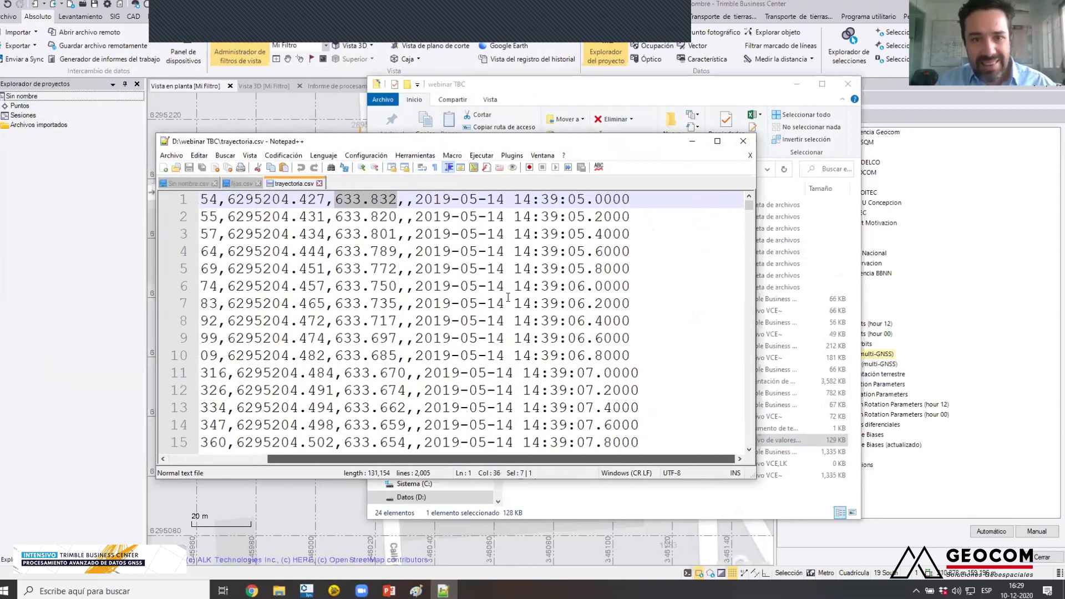
pyautogui.moveTo(420, 202); pyautogui.dragTo(638, 200)
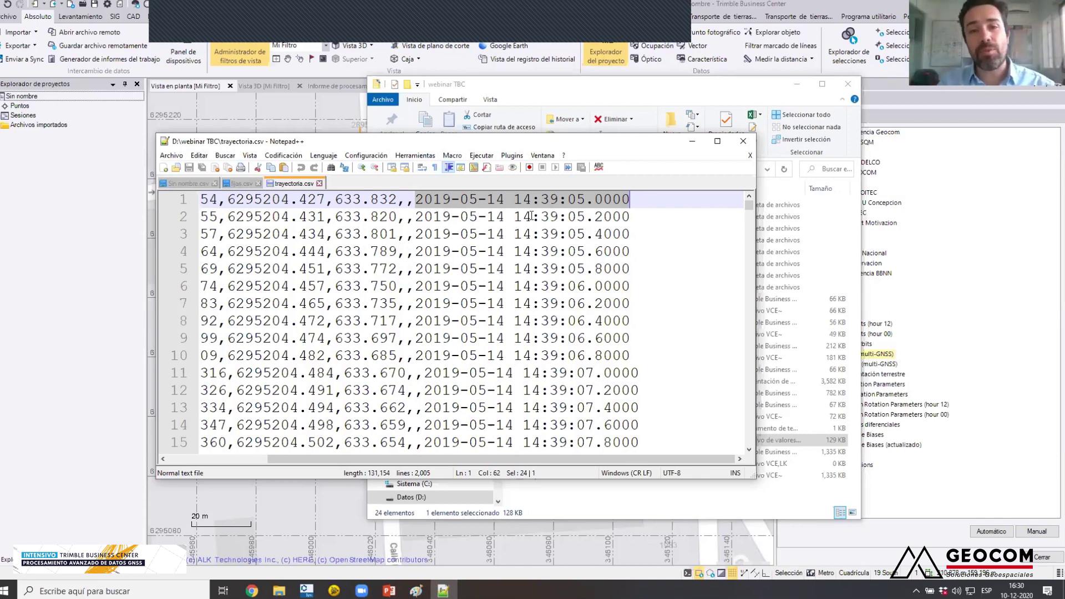
pyautogui.click(742, 142)
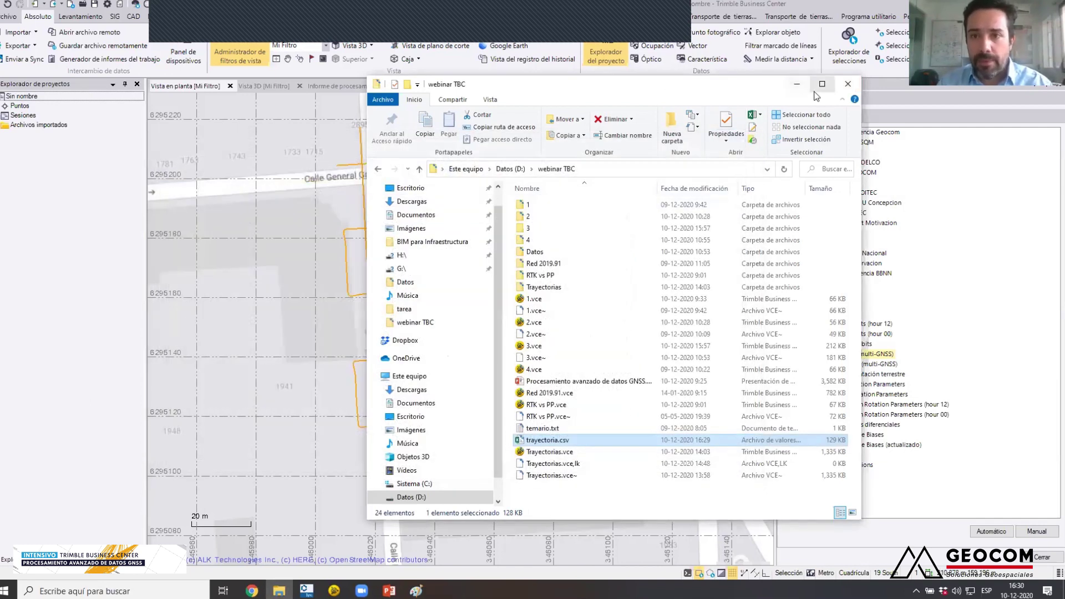
pyautogui.click(797, 84)
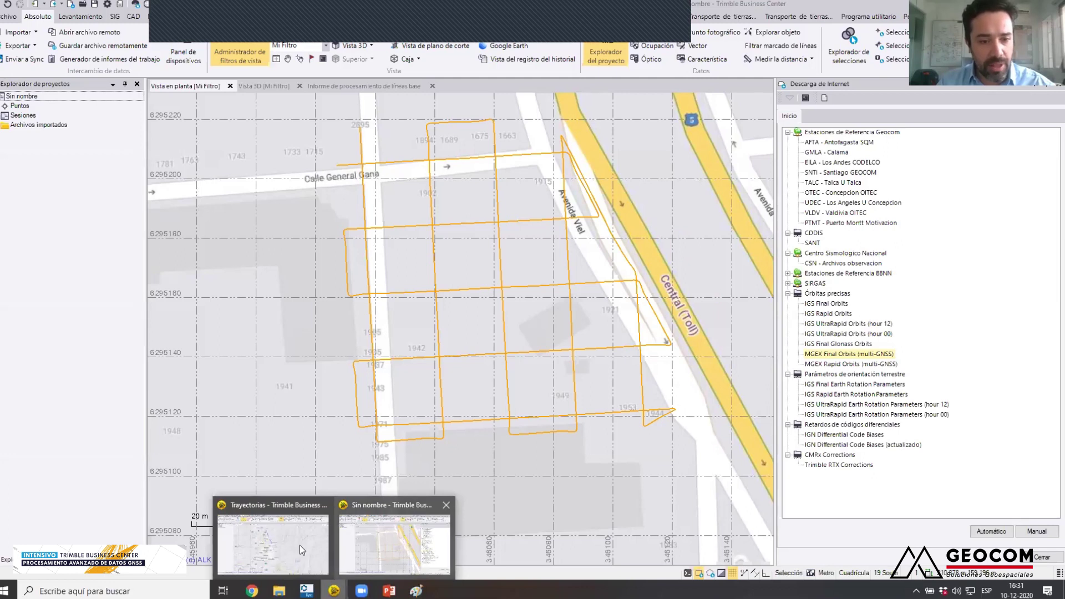
# - Switch to the Trayectorias project and examine the baselines from SANT to CALN, CHEN, UAIB and DGF1 in plan view
pyautogui.click(302, 549)
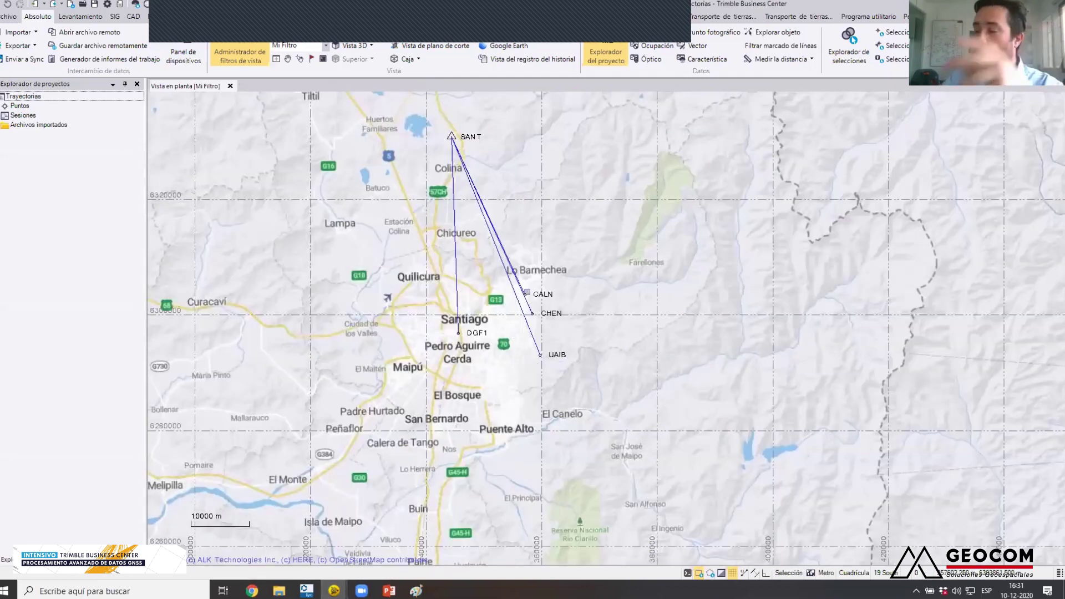
pyautogui.scroll(1, 513, 312)
pyautogui.scroll(3, 513, 311)
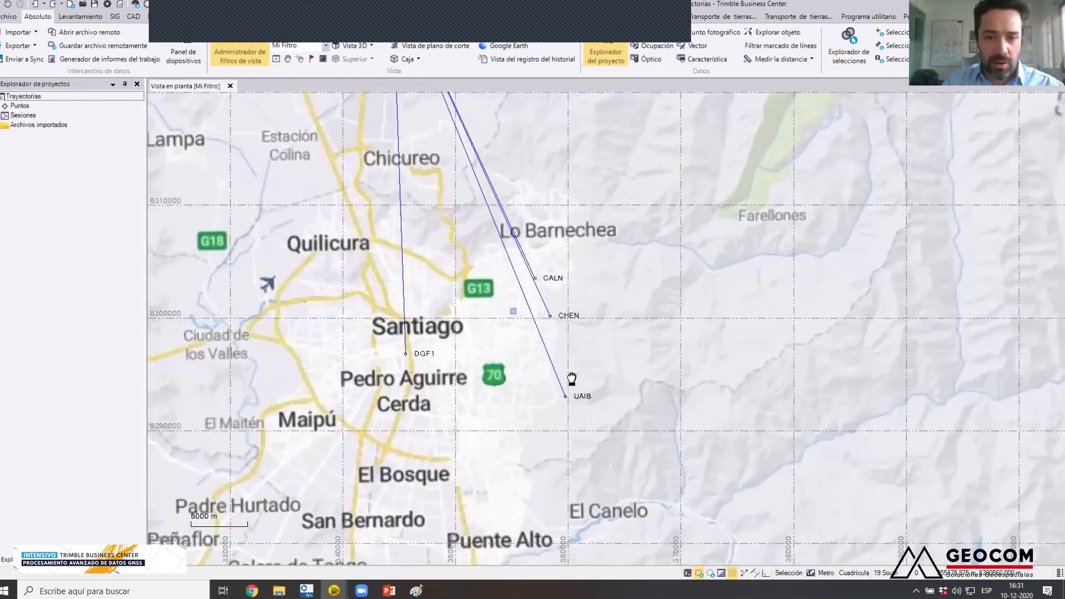
pyautogui.moveTo(511, 274); pyautogui.dragTo(572, 381)
pyautogui.scroll(-1, 563, 357)
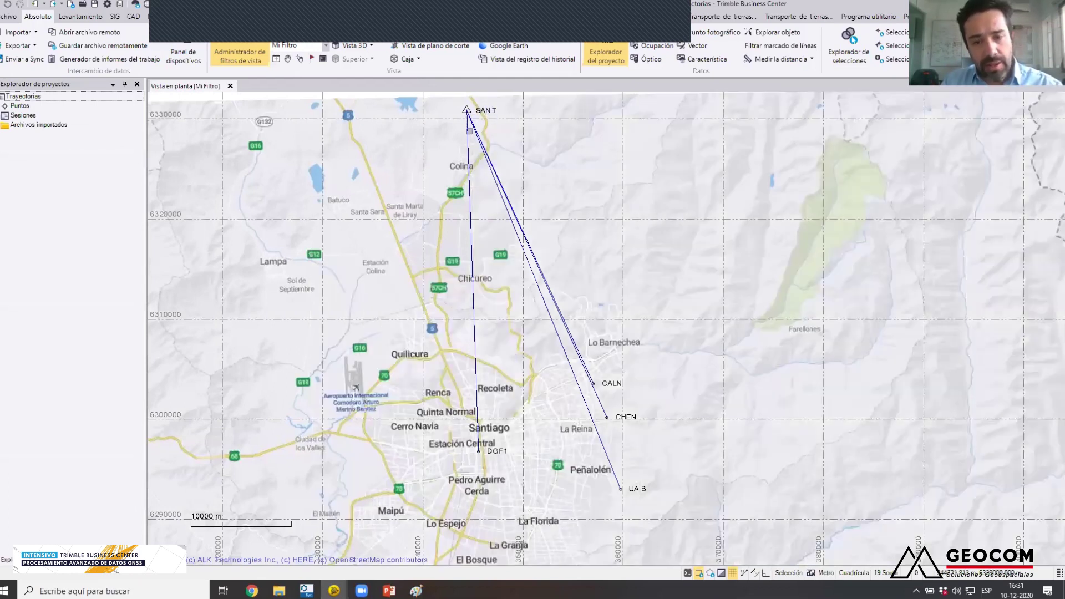
pyautogui.scroll(3, 481, 463)
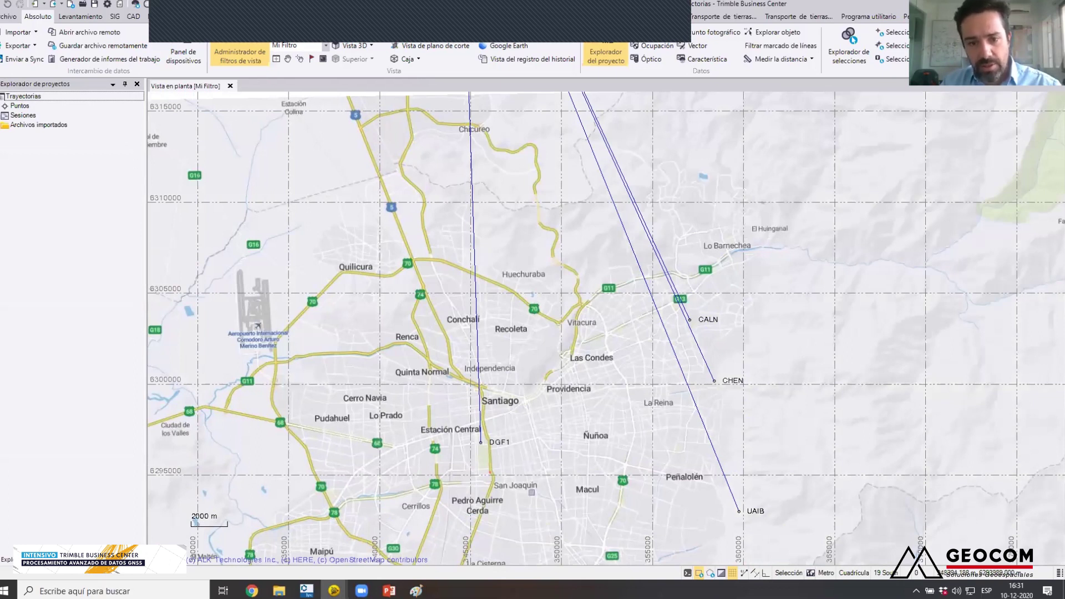
# - Examine the separation between the overlapping drone trajectories at the northern end of the westernmost flight line
pyautogui.scroll(15, 489, 473)
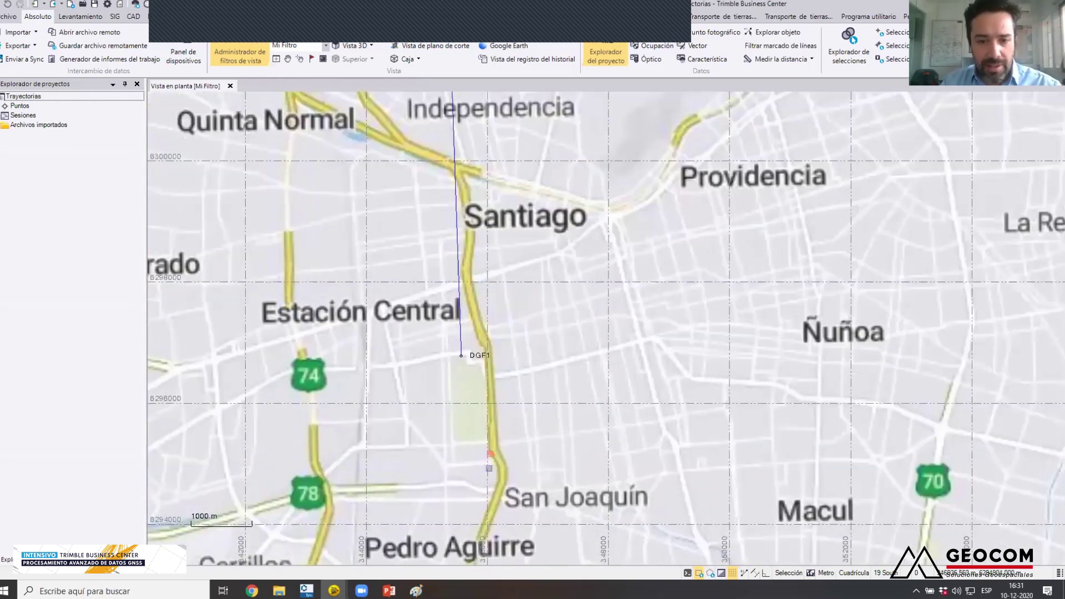
pyautogui.scroll(4, 471, 425)
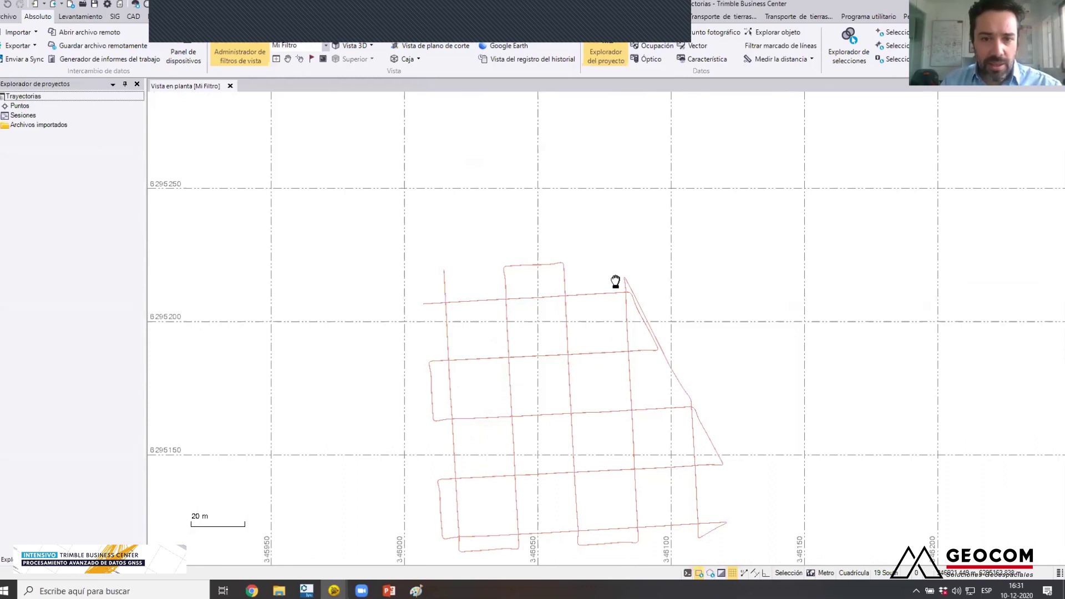
pyautogui.scroll(10, 599, 188)
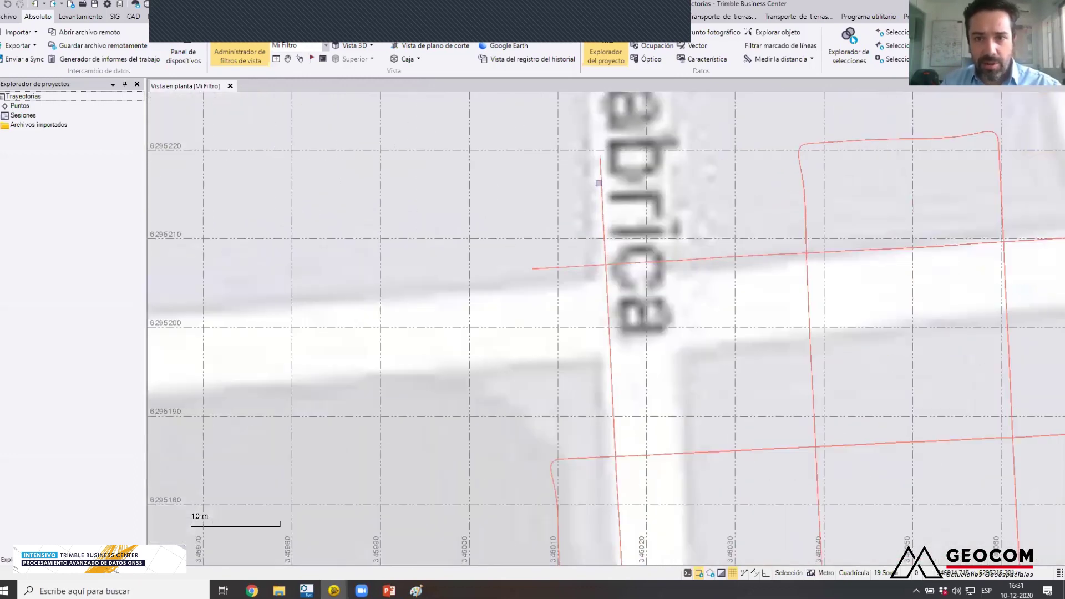
pyautogui.scroll(10, 599, 152)
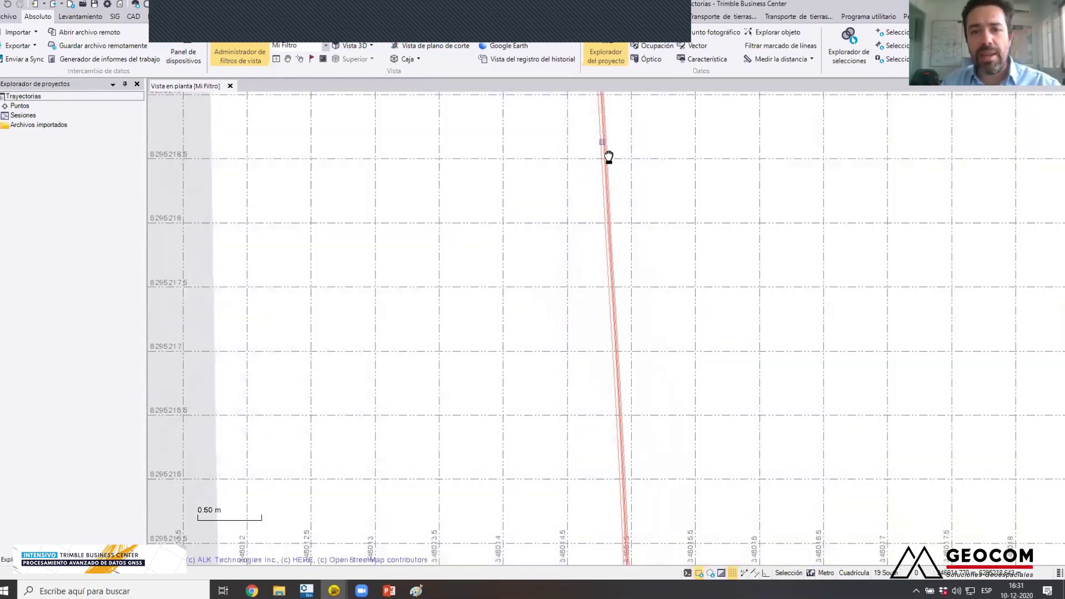
pyautogui.scroll(10, 559, 309)
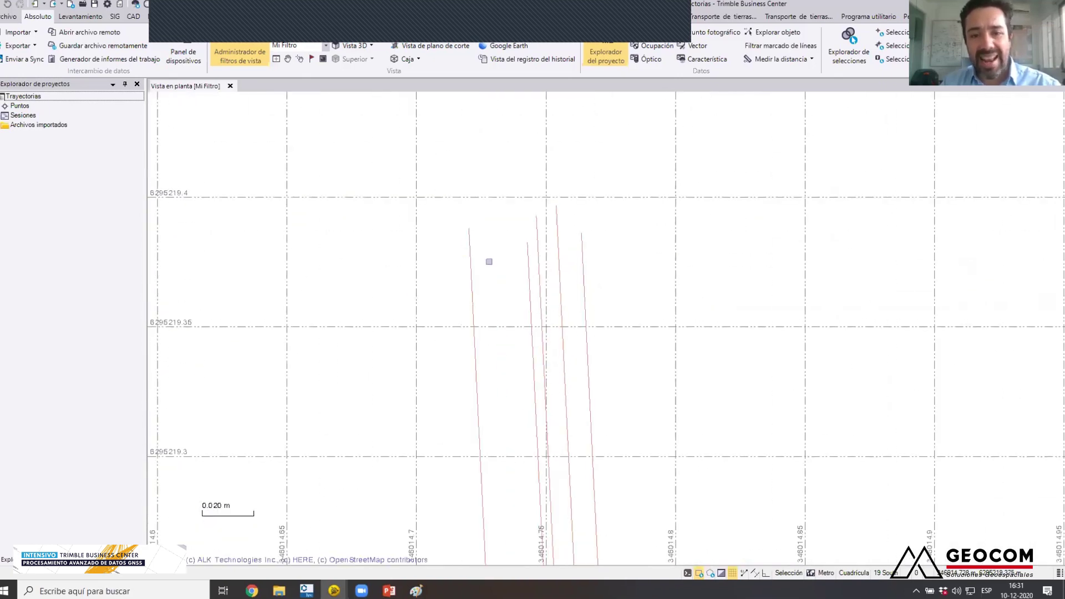
# - Select all the overlapping drone trajectories with a window and check the flight area's location relative to the reference stations
pyautogui.moveTo(645, 369); pyautogui.dragTo(426, 183)
pyautogui.scroll(-20, 660, 426)
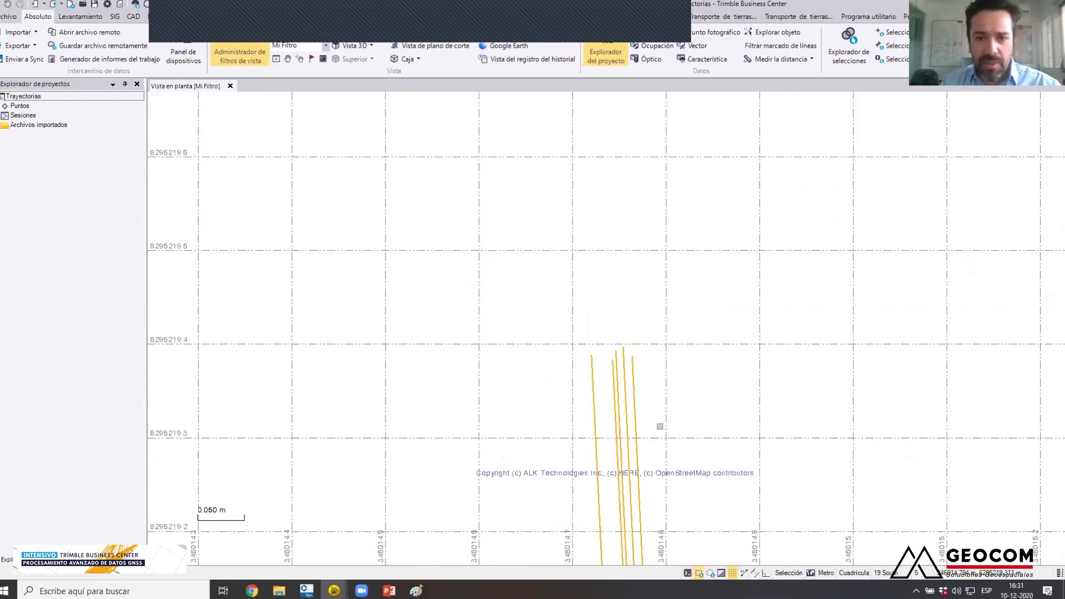
pyautogui.scroll(-20, 660, 426)
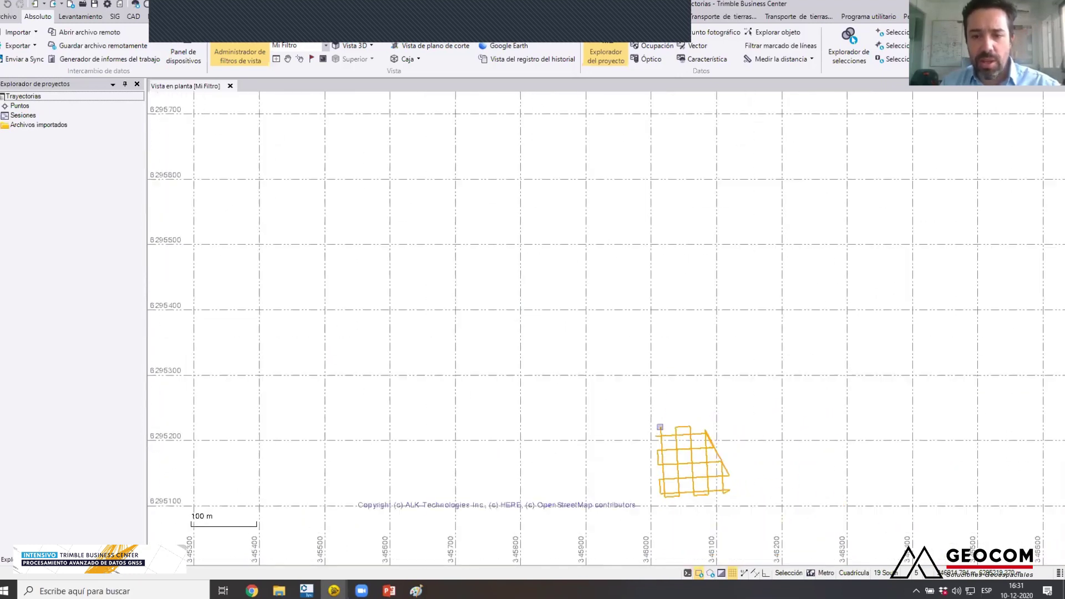
pyautogui.scroll(-5, 660, 427)
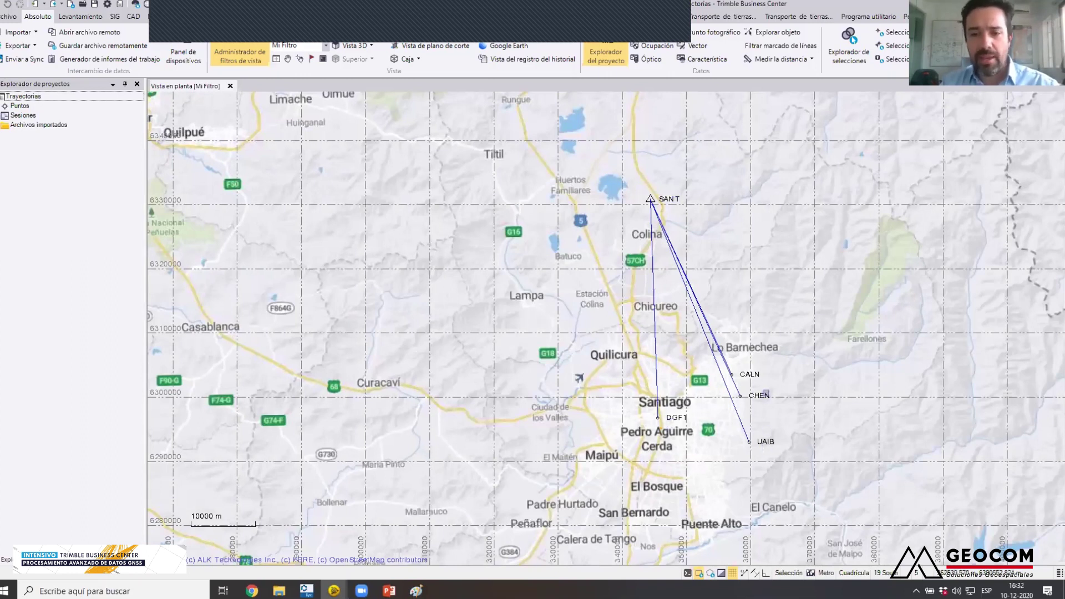
pyautogui.scroll(10, 657, 416)
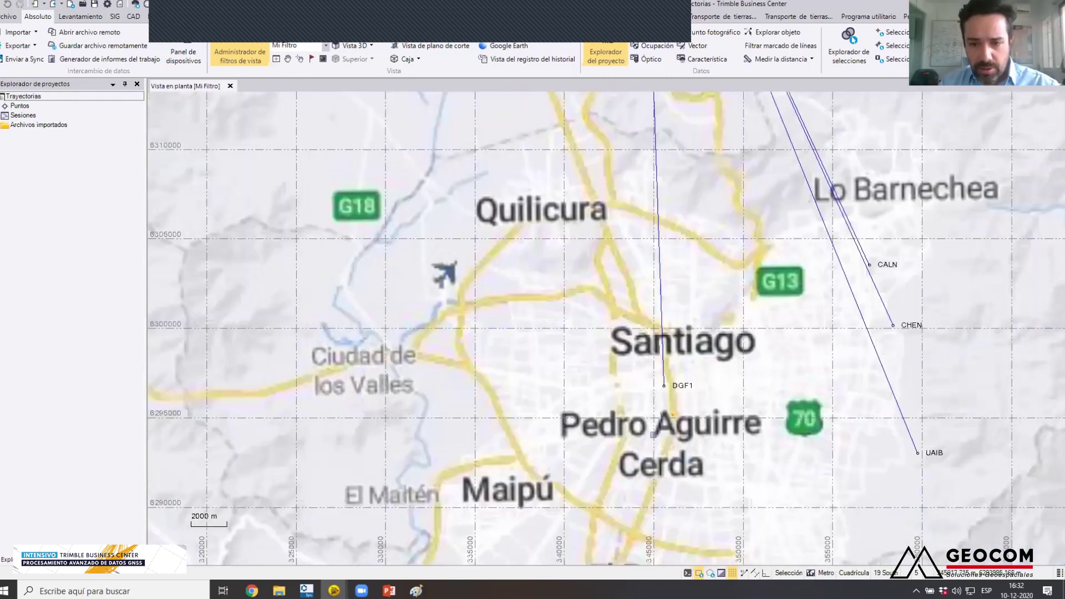
# - Open the project's 3D view and examine the selected trajectories south of DGF1 from a tilted angle
pyautogui.scroll(6, 657, 415)
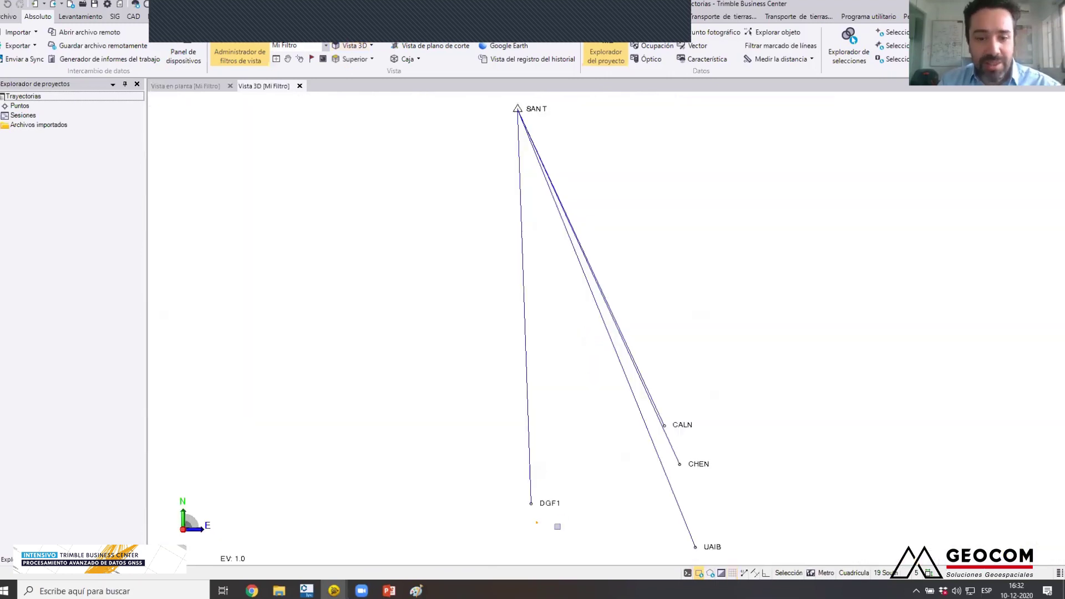
pyautogui.moveTo(548, 514); pyautogui.dragTo(568, 427)
pyautogui.scroll(2, 553, 434)
pyautogui.scroll(6, 553, 434)
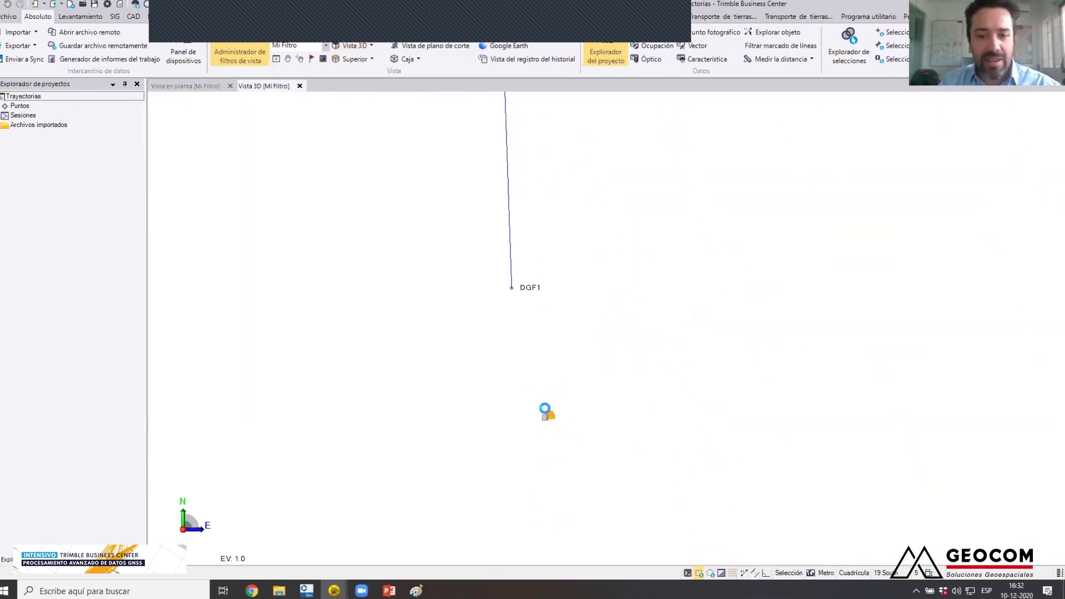
pyautogui.moveTo(578, 456); pyautogui.dragTo(637, 368)
pyautogui.scroll(8, 558, 489)
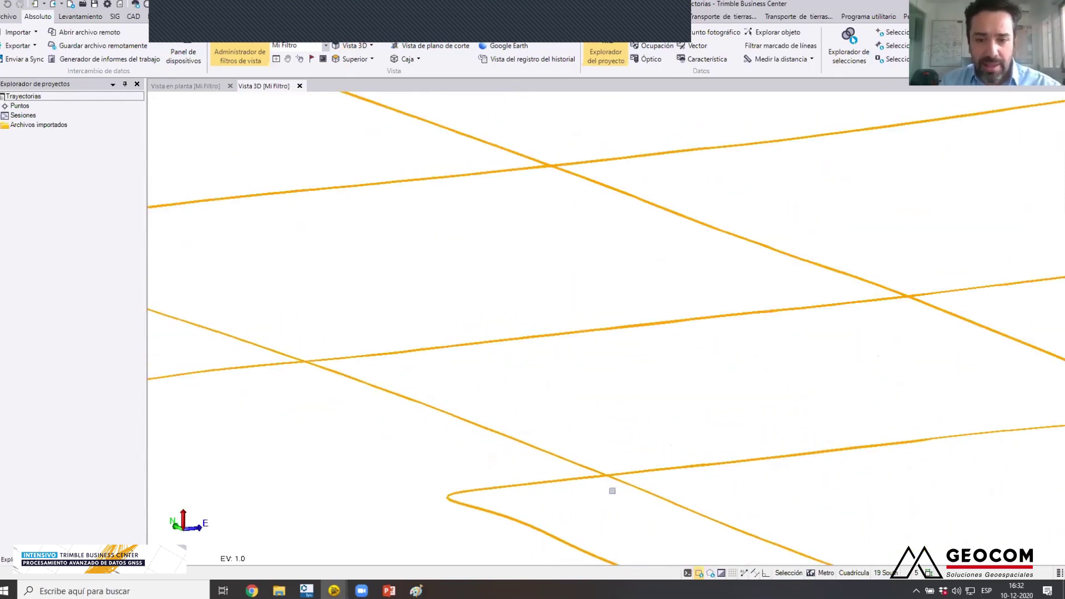
pyautogui.moveTo(610, 482); pyautogui.dragTo(589, 367)
pyautogui.scroll(-5, 588, 367)
pyautogui.moveTo(636, 411)
pyautogui.mouseDown()
pyautogui.moveTo(597, 400)
pyautogui.moveTo(507, 409)
pyautogui.moveTo(618, 418)
pyautogui.mouseUp()
pyautogui.scroll(3, 610, 421)
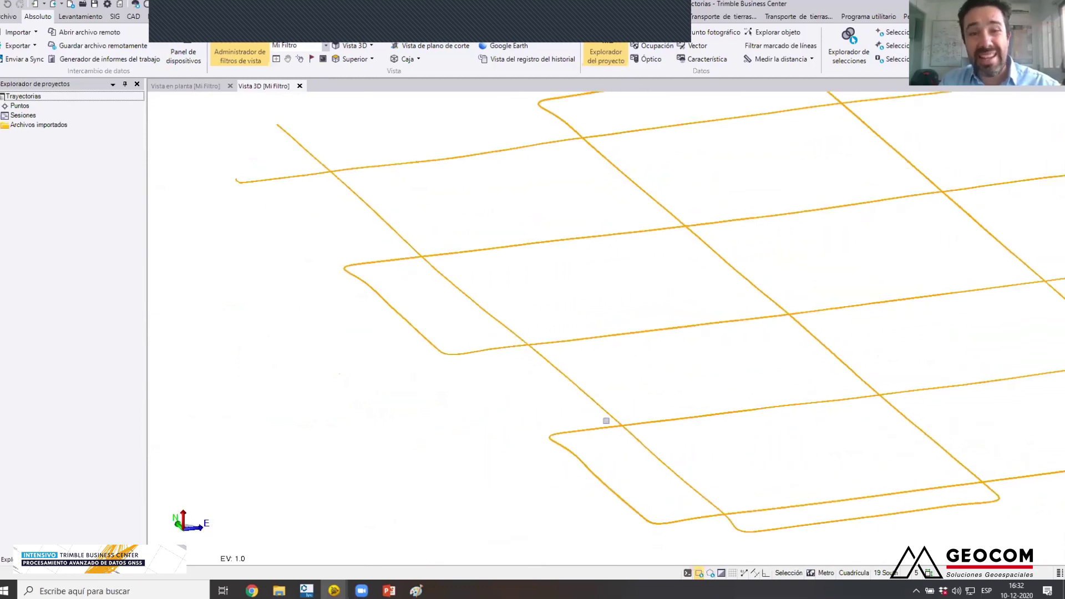
# - Return to the plan view and review the flight area together with stations DGF1, CALN, CHEN and UAIB
pyautogui.click(172, 87)
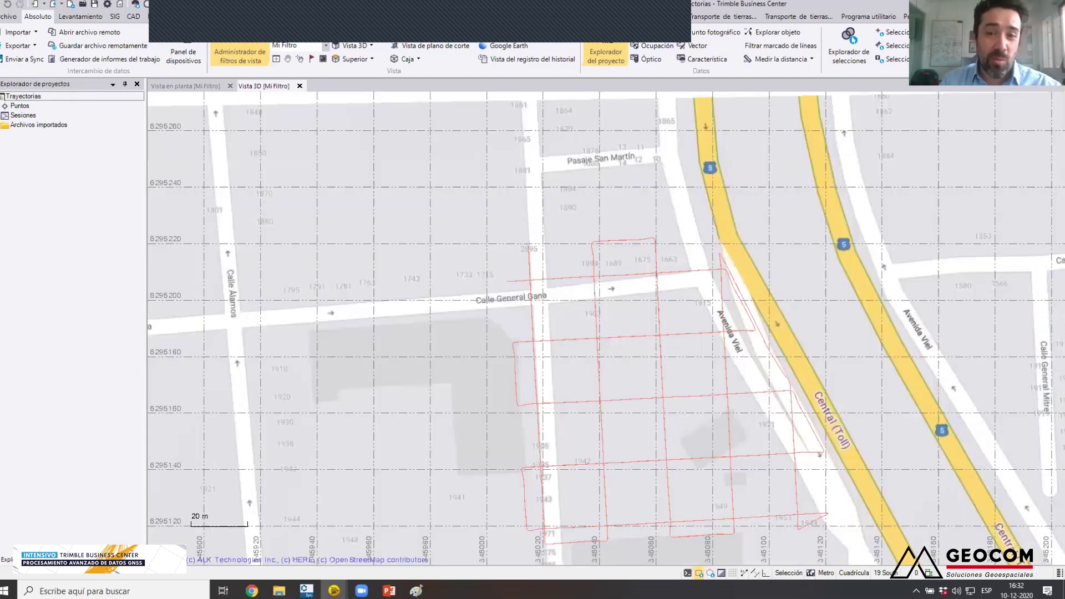
pyautogui.scroll(-5, 631, 336)
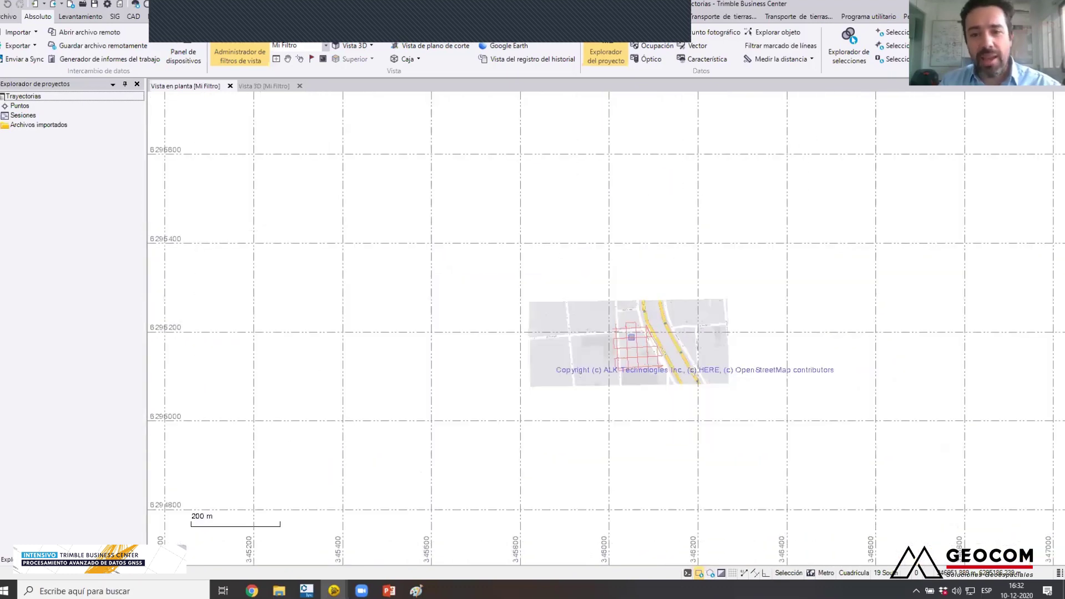
pyautogui.scroll(-5, 631, 337)
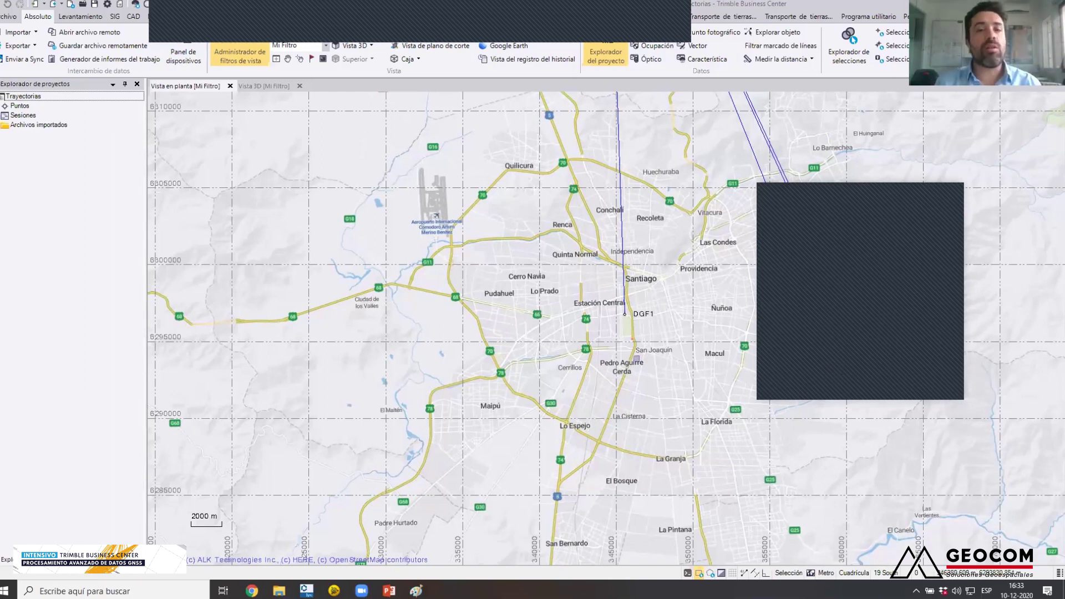
pyautogui.moveTo(472, 406); pyautogui.dragTo(274, 456)
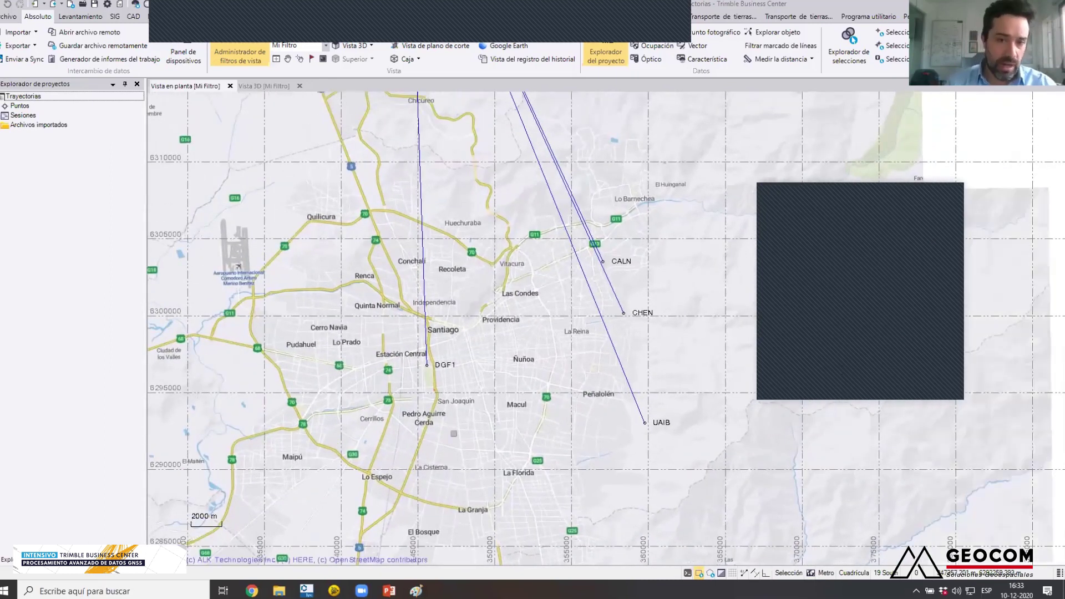